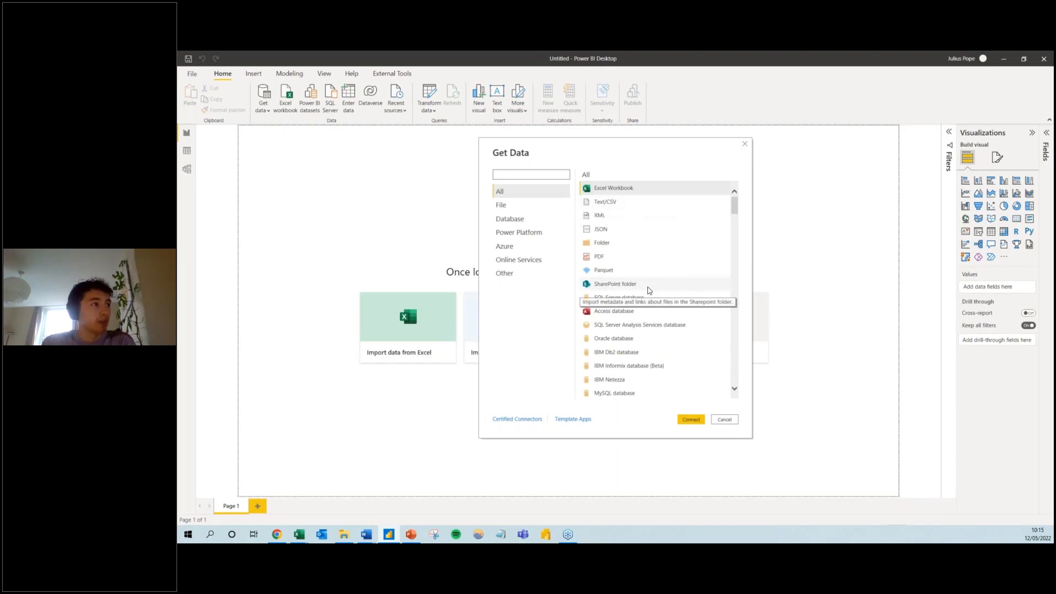
Browse the full list of data source connectors in the Get Data window
{"action": "scroll", "coordinate": [648, 290], "scroll_direction": "down", "scroll_amount": 2}
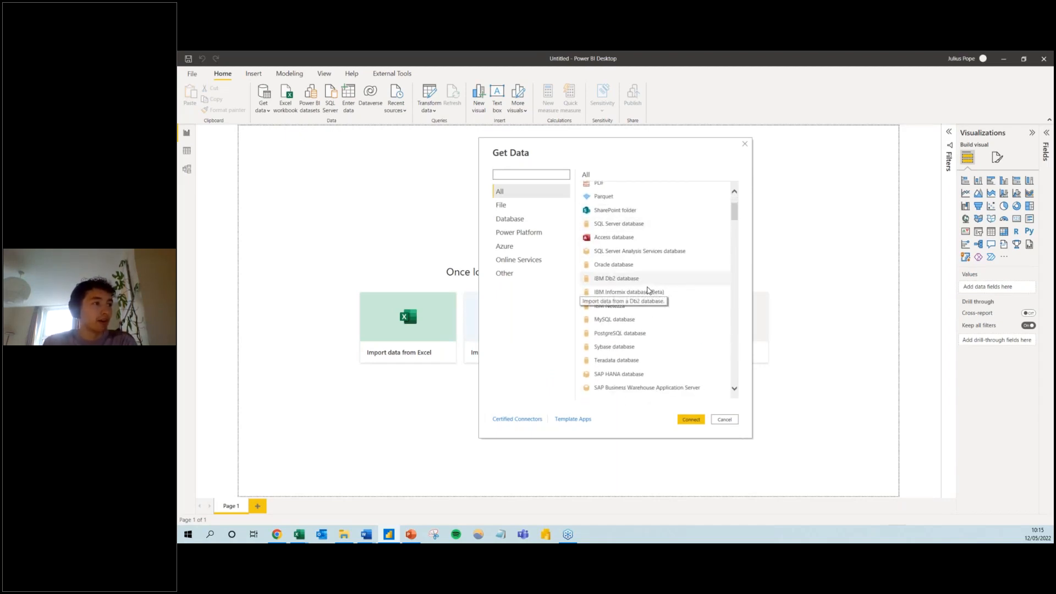
{"action": "scroll", "coordinate": [648, 290], "scroll_direction": "down", "scroll_amount": 3}
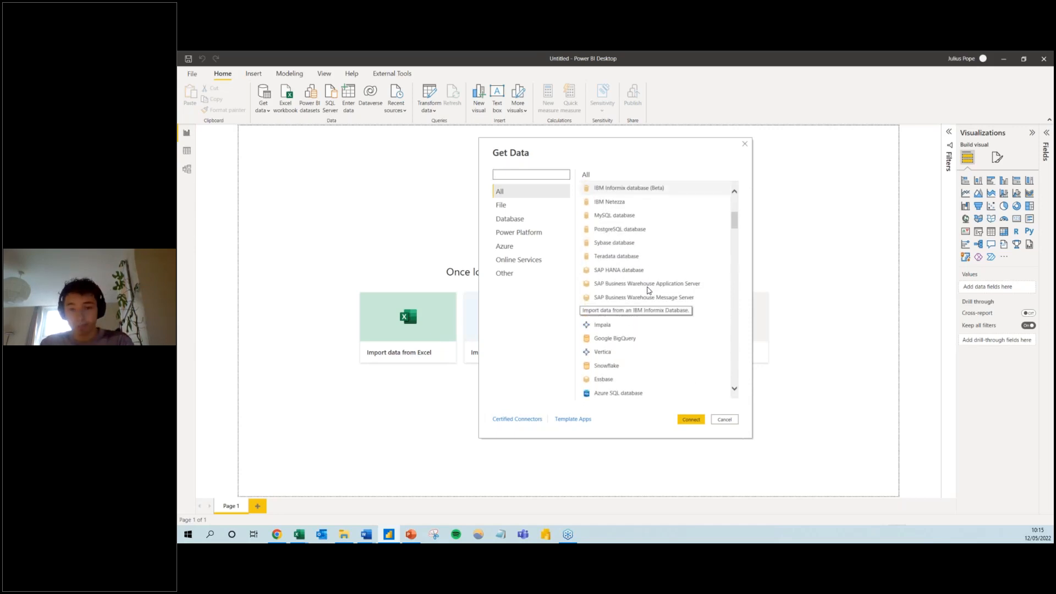
{"action": "scroll", "coordinate": [648, 290], "scroll_direction": "up", "scroll_amount": 5}
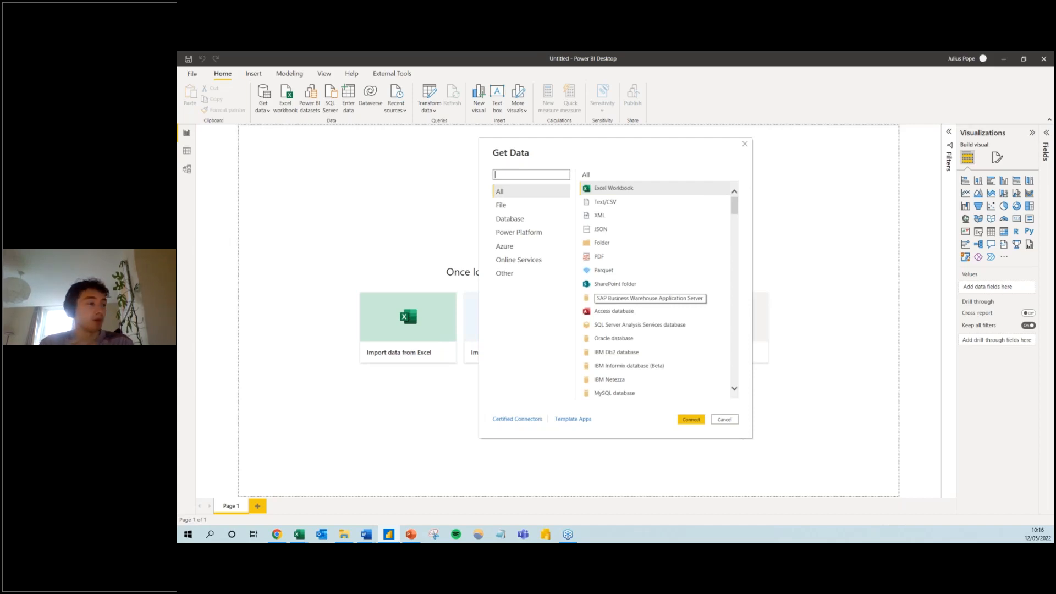
Examine the owid-co2-data.csv file in Excel and return to Power BI Desktop
{"action": "mouse_move", "coordinate": [302, 538]}
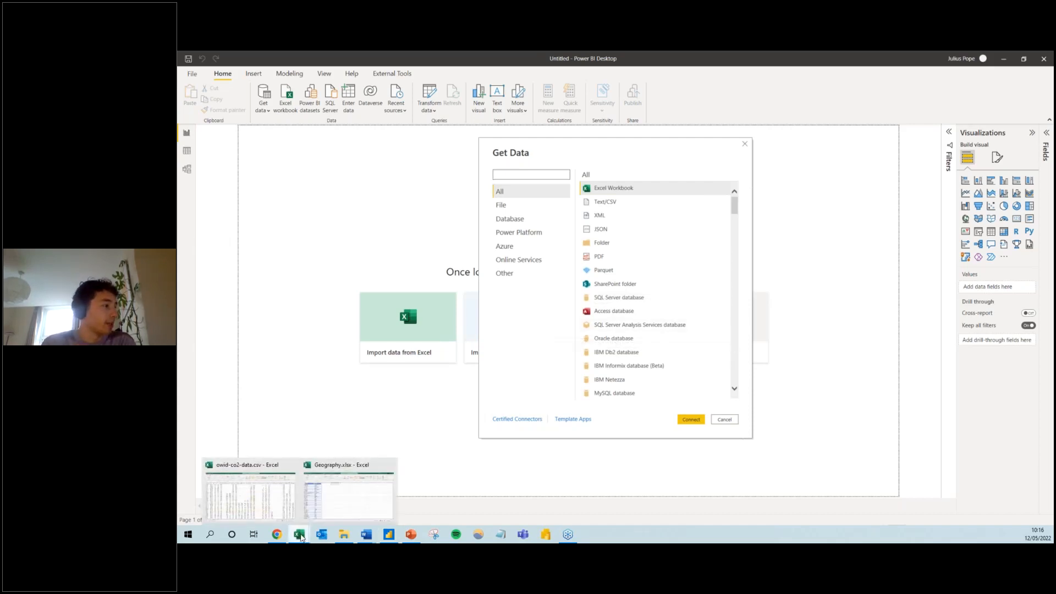
{"action": "left_click", "coordinate": [286, 499]}
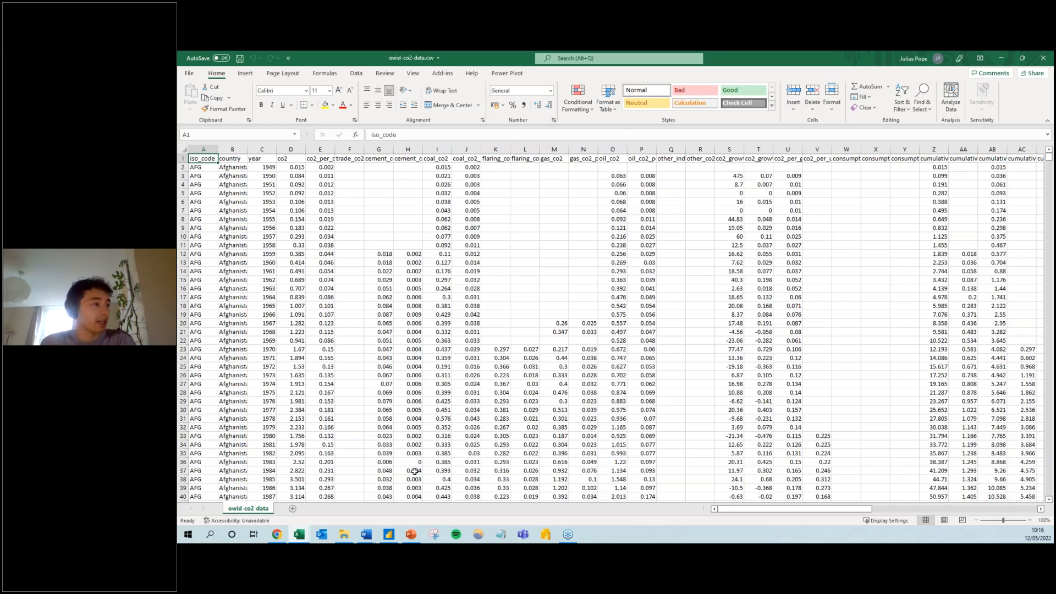
{"action": "left_click", "coordinate": [392, 537]}
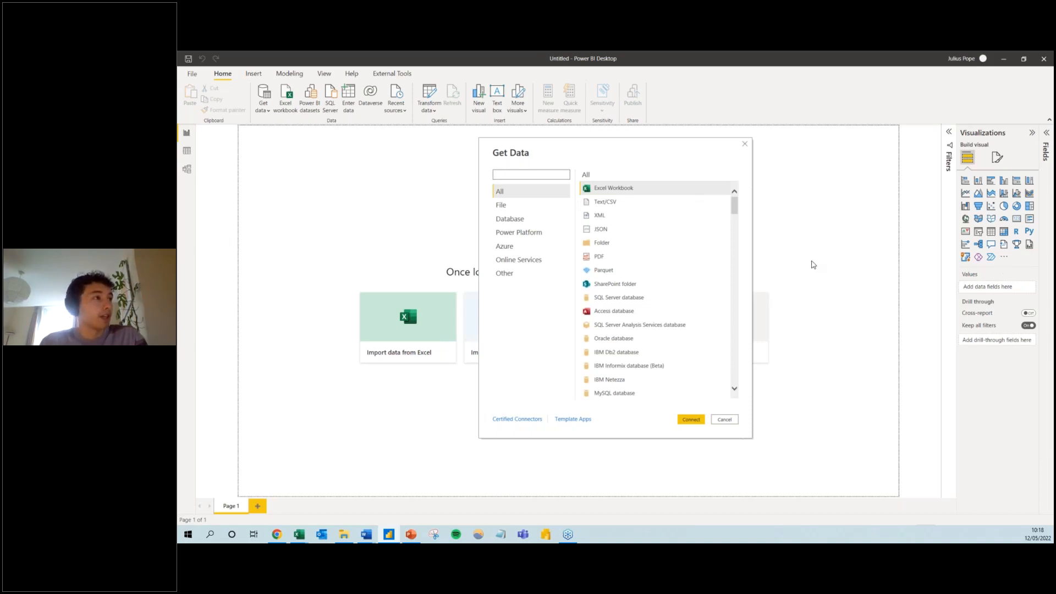
{"action": "mouse_move", "coordinate": [299, 534]}
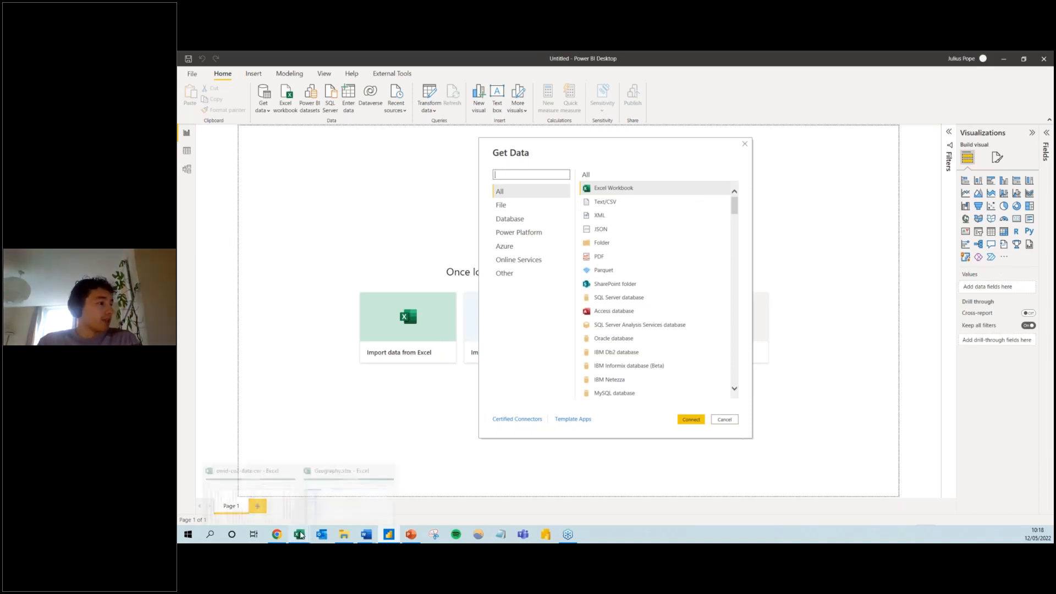
{"action": "left_click", "coordinate": [276, 506]}
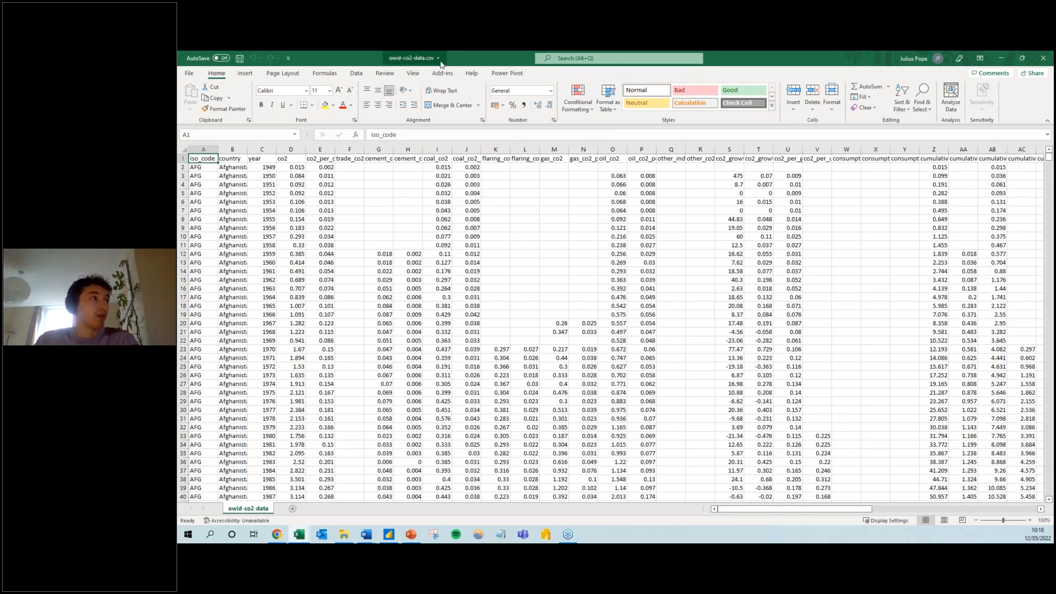
{"action": "left_click", "coordinate": [1001, 57]}
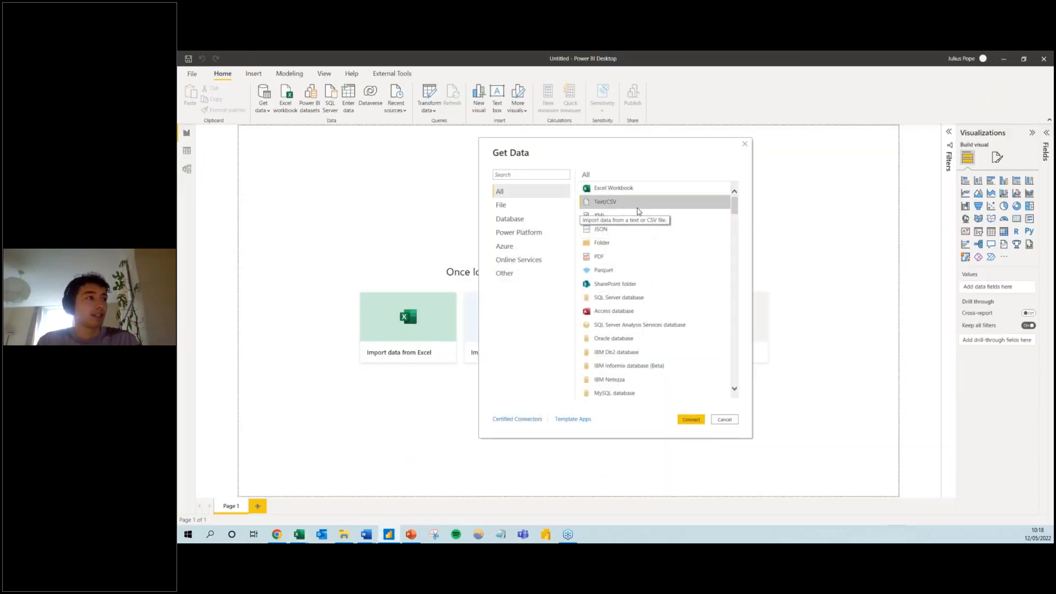
Start a Text/CSV import and select owid-co2-data.csv in the Dashboard in Half a Day folder
{"action": "left_click", "coordinate": [690, 420]}
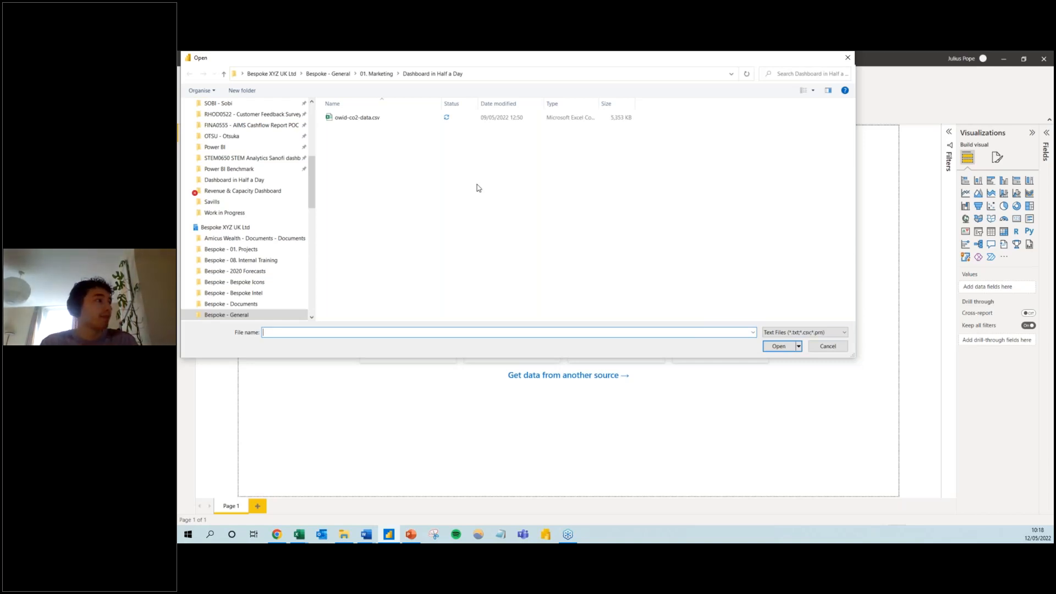
{"action": "left_click", "coordinate": [380, 119]}
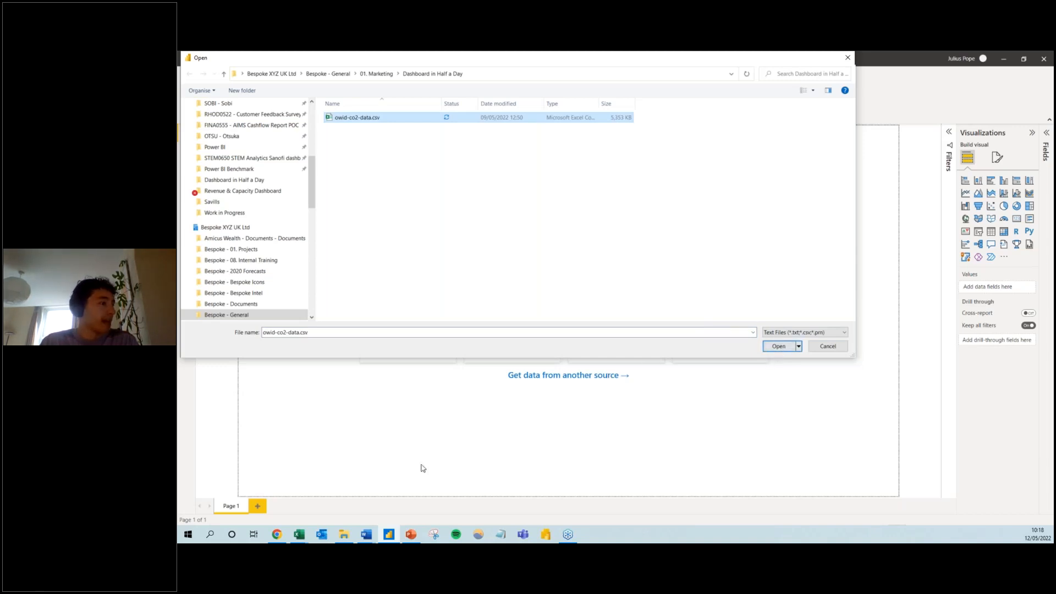
Switch to Excel and close the owid-co2-data.csv workbook
{"action": "left_click", "coordinate": [302, 536]}
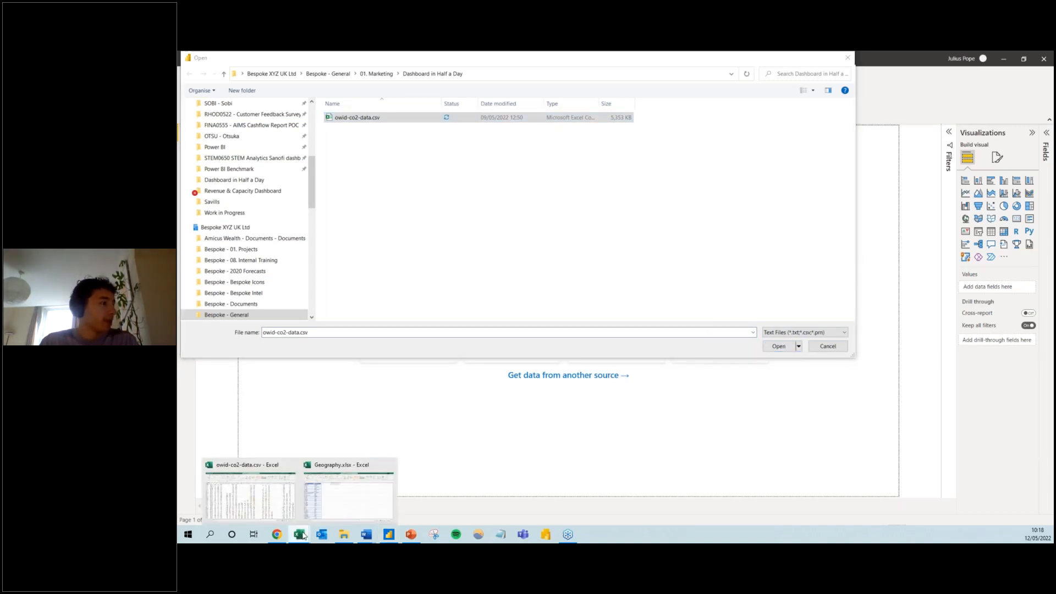
{"action": "left_click", "coordinate": [284, 507]}
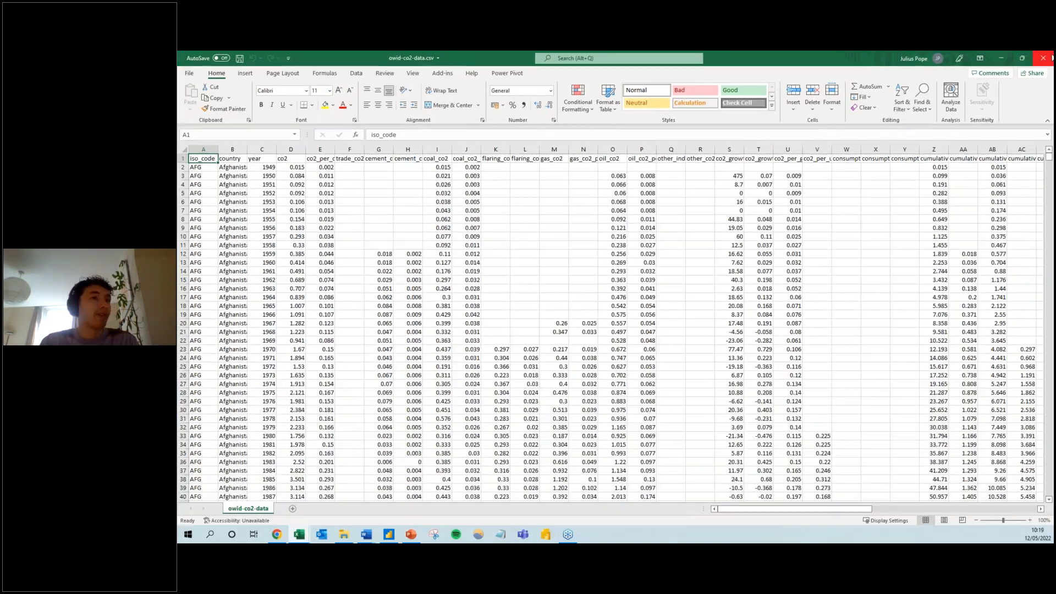
{"action": "left_click", "coordinate": [1042, 61]}
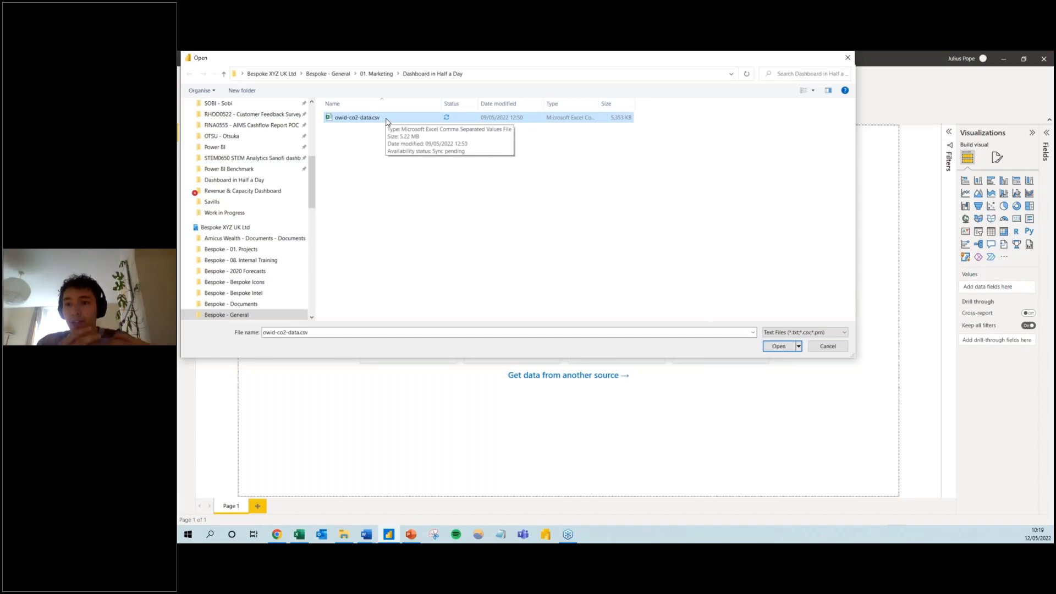
Open owid-co2-data.csv as the source file for the import
{"action": "left_click", "coordinate": [387, 118]}
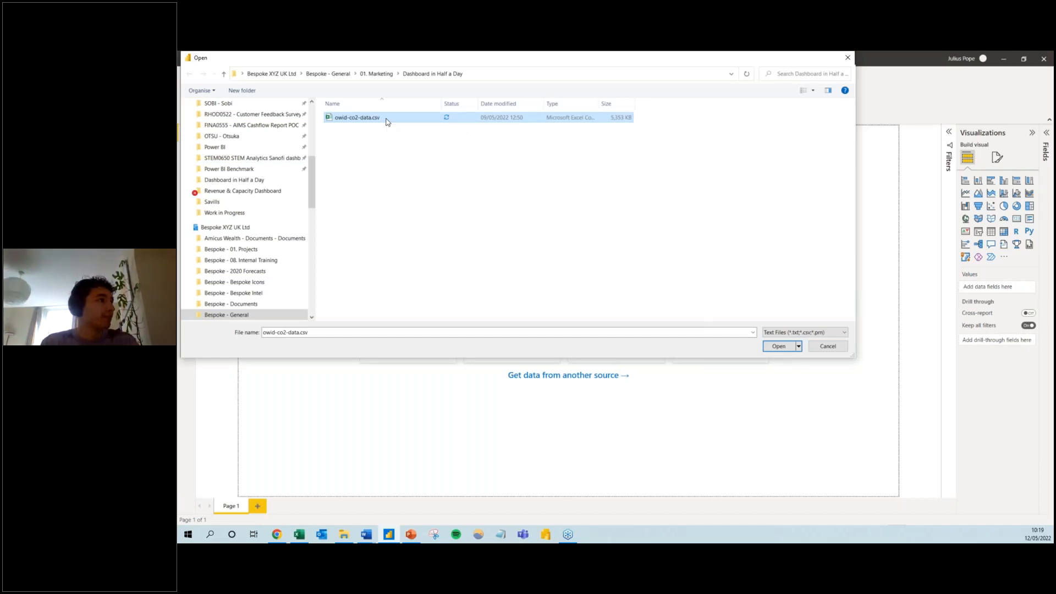
{"action": "left_click", "coordinate": [525, 182]}
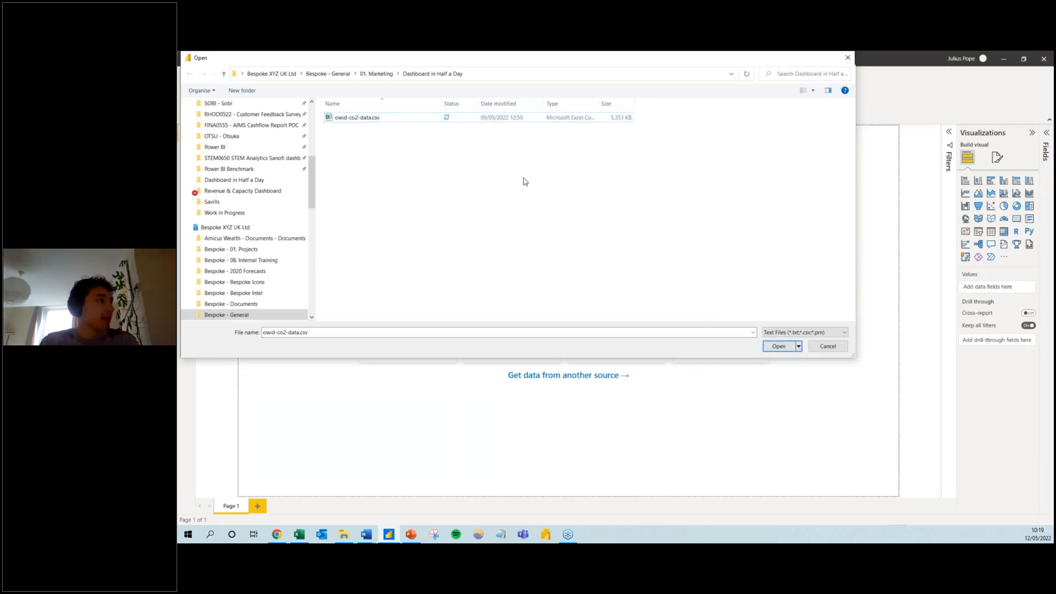
{"action": "left_click", "coordinate": [446, 118]}
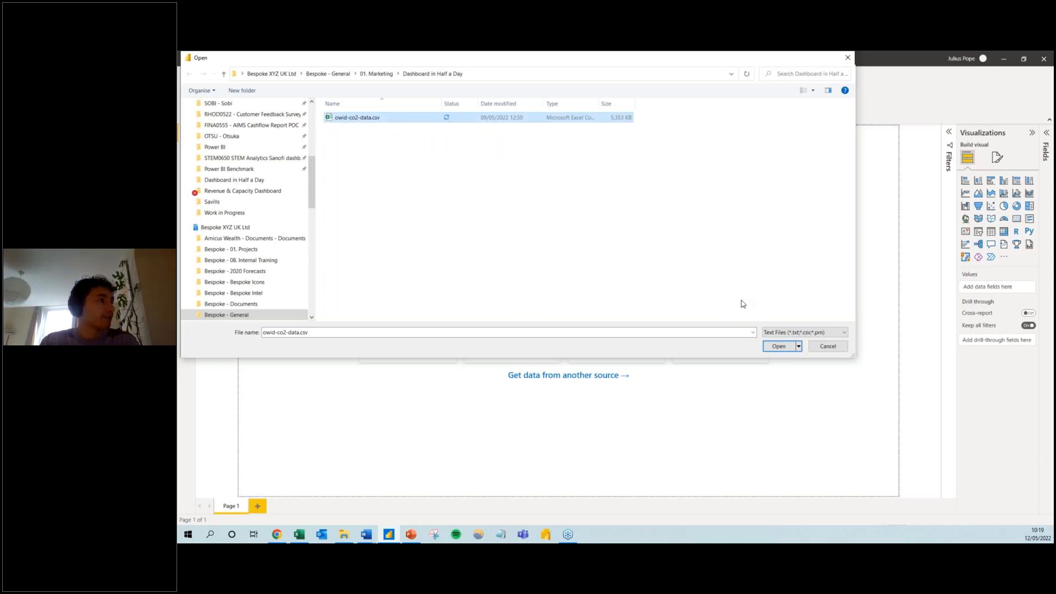
{"action": "left_click", "coordinate": [777, 346]}
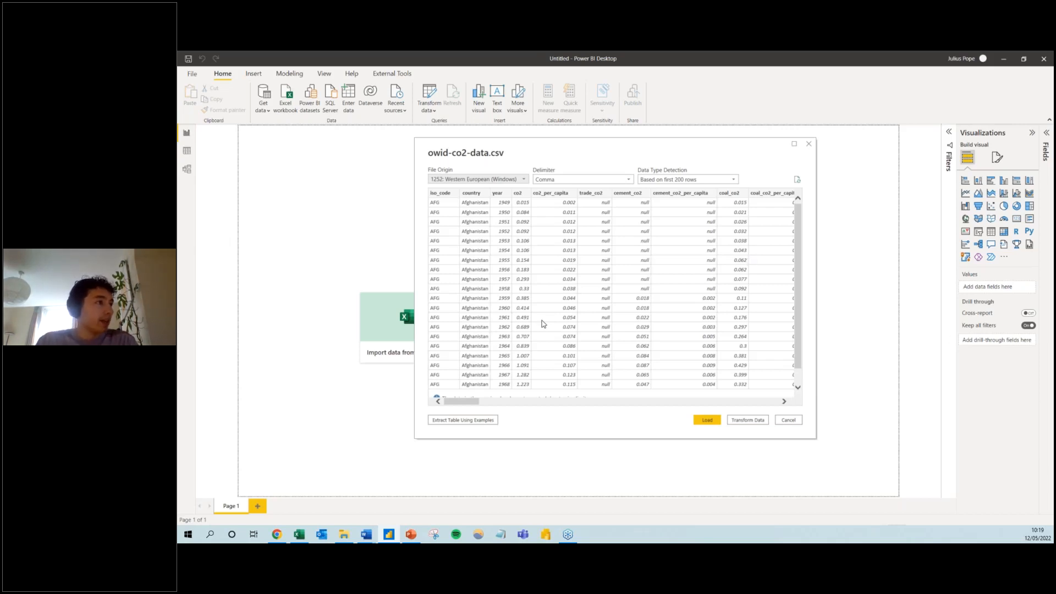
Check the columns in the CSV preview and send the data to Power Query Editor for transformation
{"action": "scroll", "coordinate": [542, 323], "scroll_direction": "right", "scroll_amount": 5}
{"action": "scroll", "coordinate": [543, 323], "scroll_direction": "left", "scroll_amount": 6}
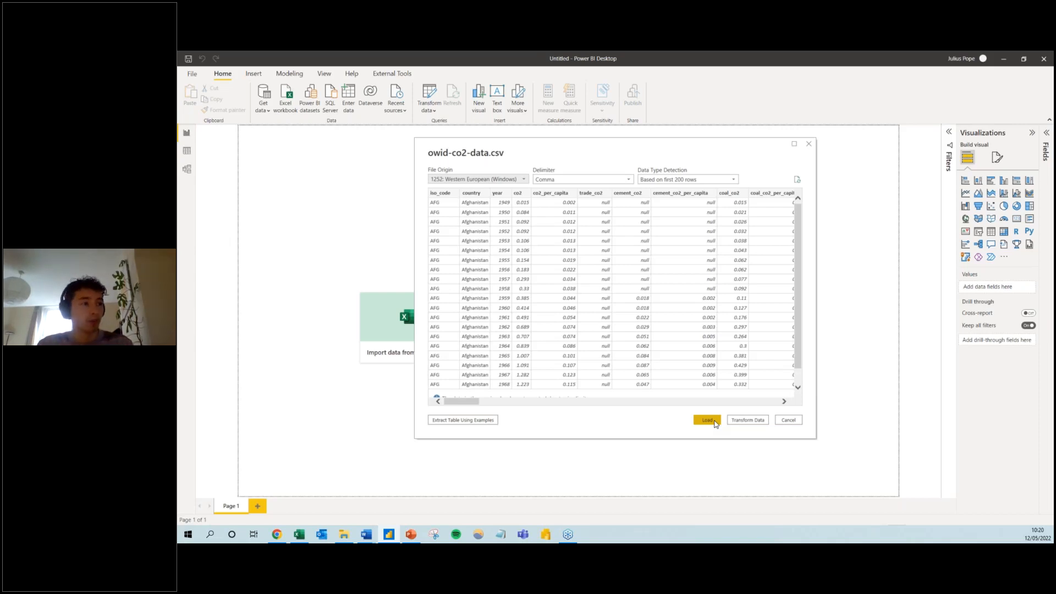
{"action": "left_click", "coordinate": [751, 420]}
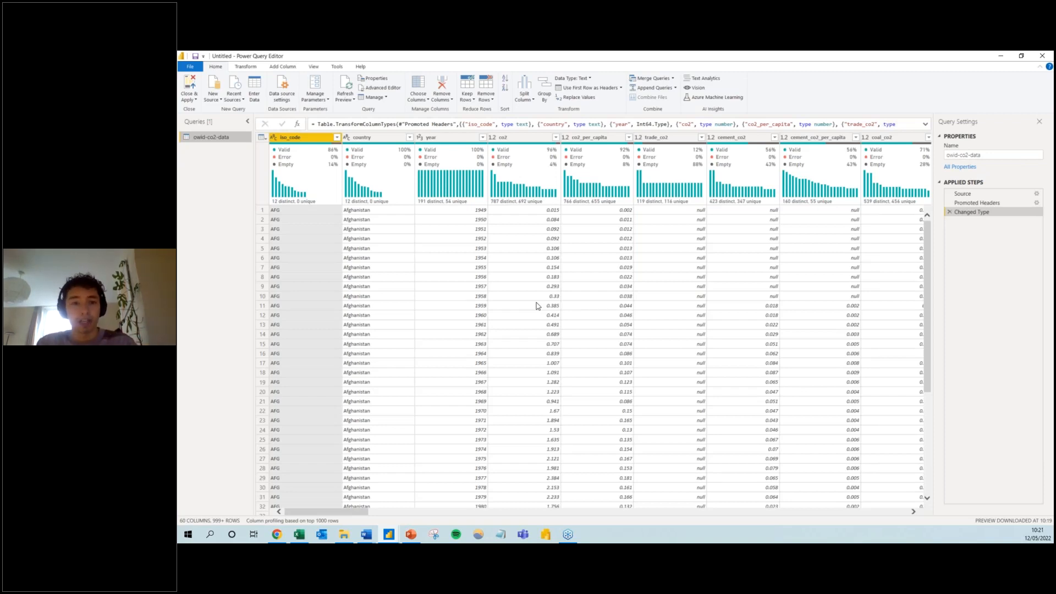
Minimize Power Query Editor, search the data connectors for "share" and connect to a SharePoint folder
{"action": "left_click", "coordinate": [1002, 57]}
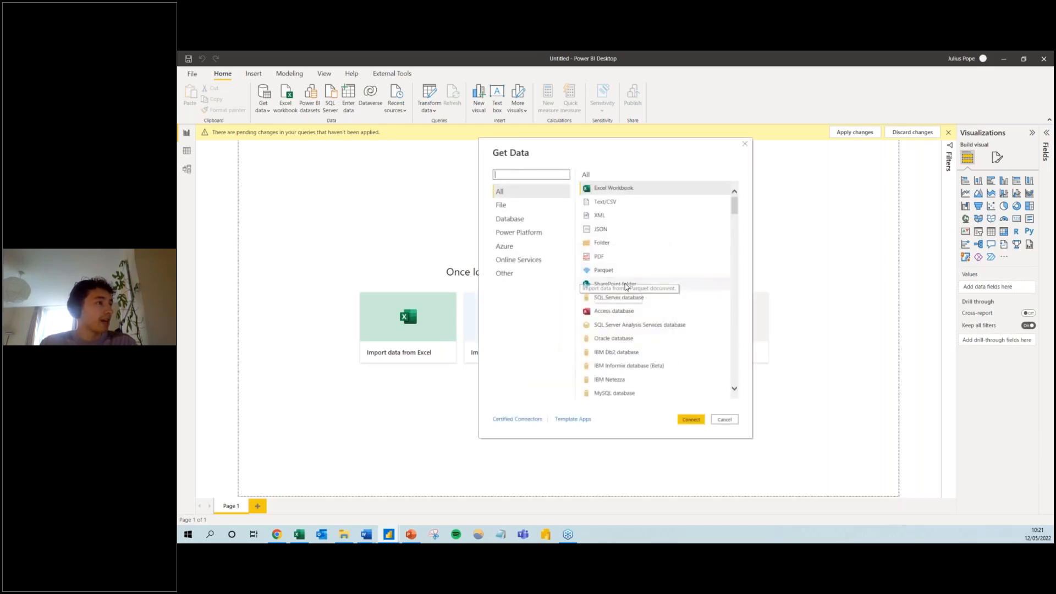
{"action": "left_click", "coordinate": [668, 283]}
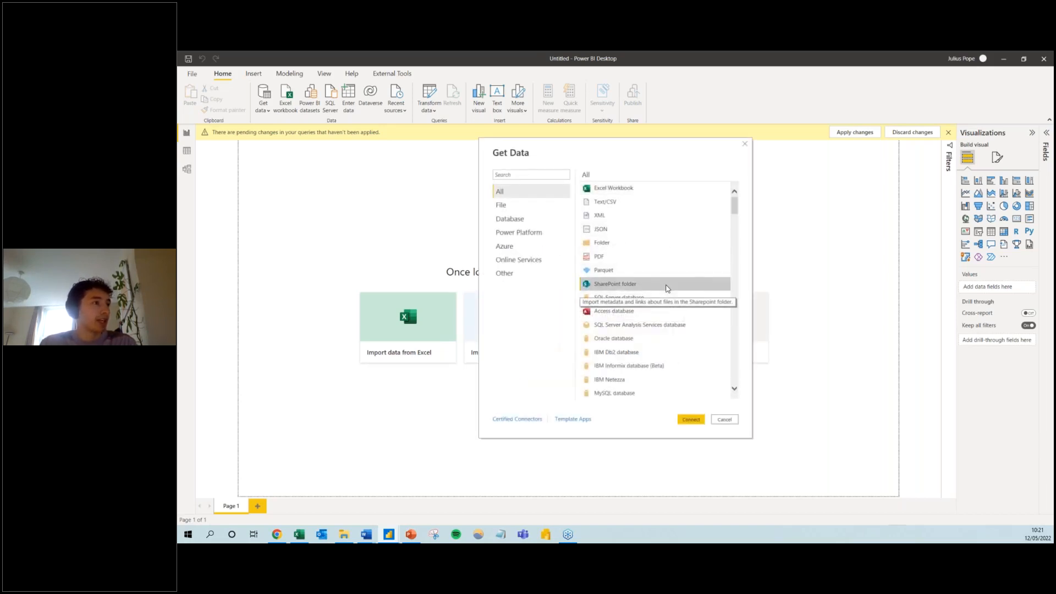
{"action": "left_click", "coordinate": [531, 175]}
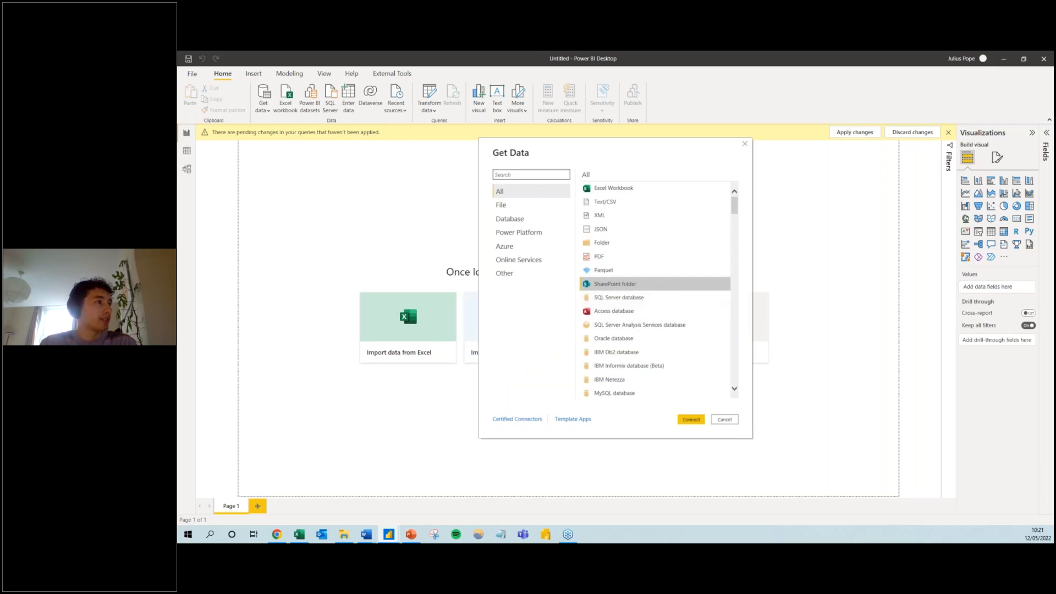
{"action": "type", "text": "share"}
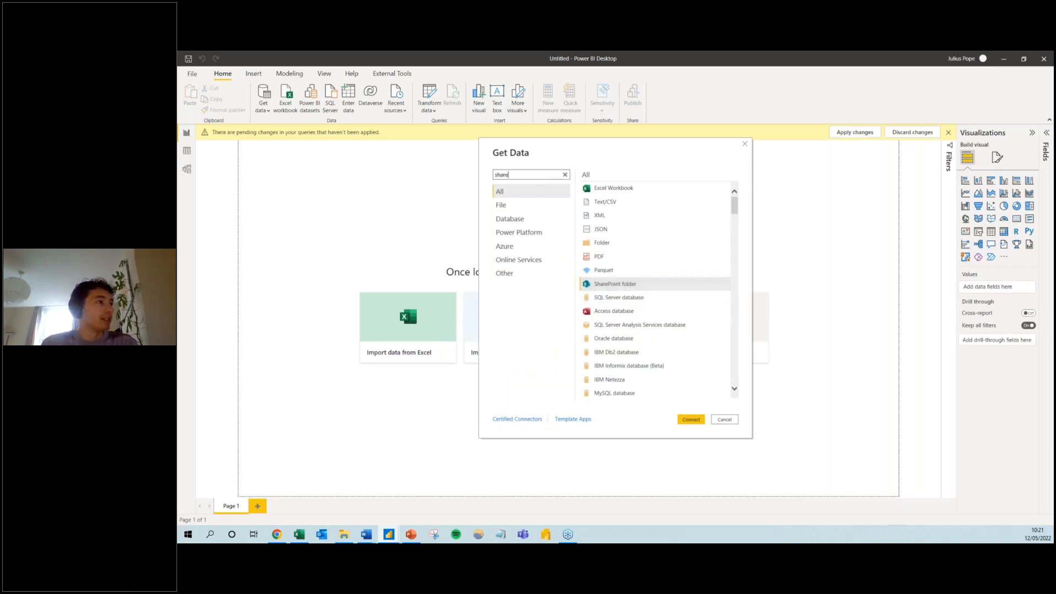
{"action": "left_click", "coordinate": [635, 187]}
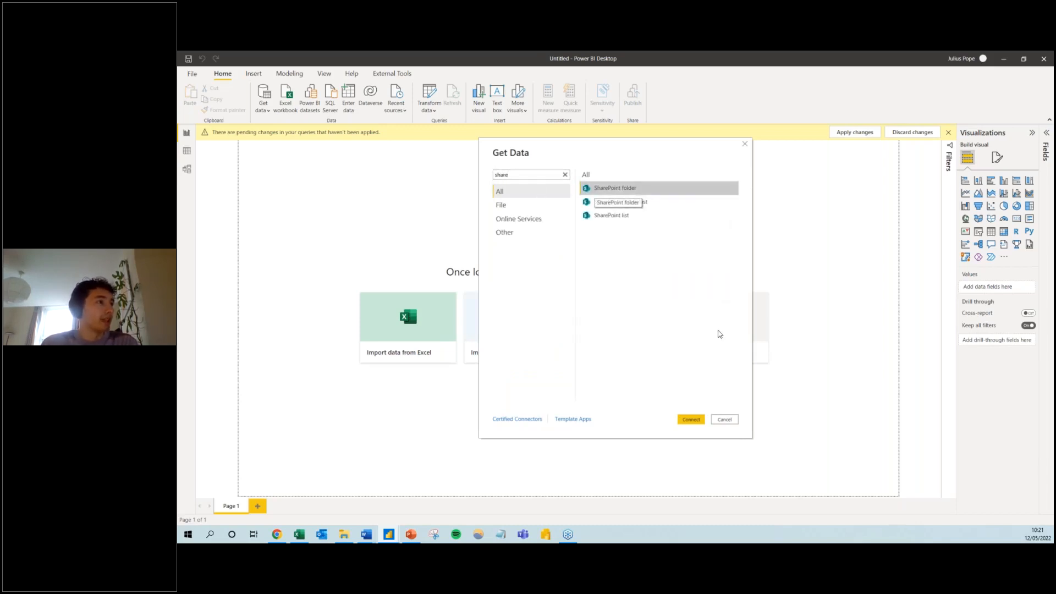
{"action": "left_click", "coordinate": [690, 419]}
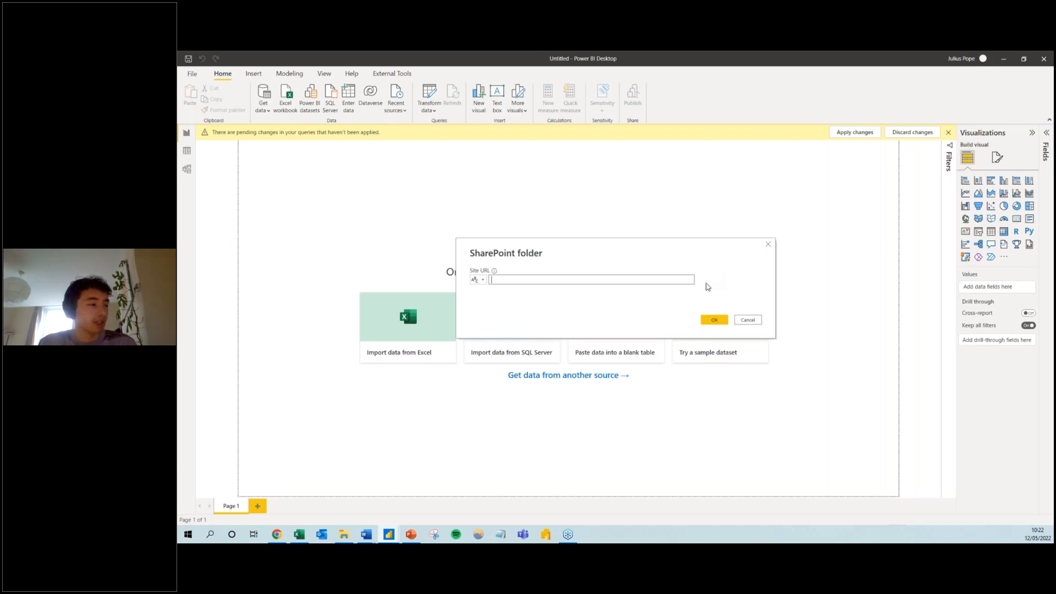
Switch to Chrome and load office.com in the Microsoft Office Home page
{"action": "left_click", "coordinate": [283, 535]}
{"action": "left_click", "coordinate": [572, 59]}
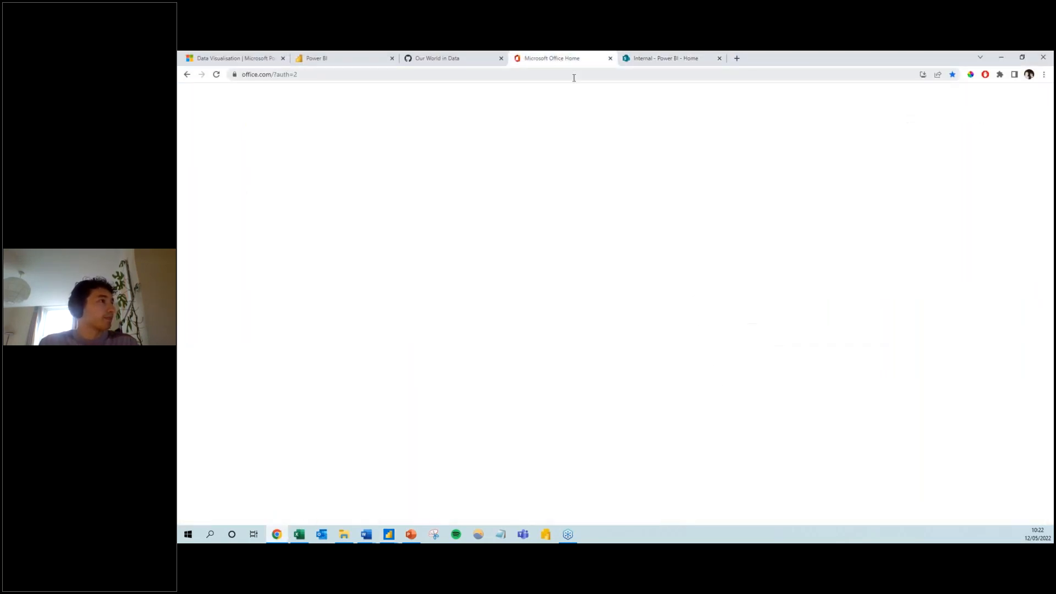
{"action": "left_click", "coordinate": [391, 76]}
{"action": "type", "text": "office.com"}
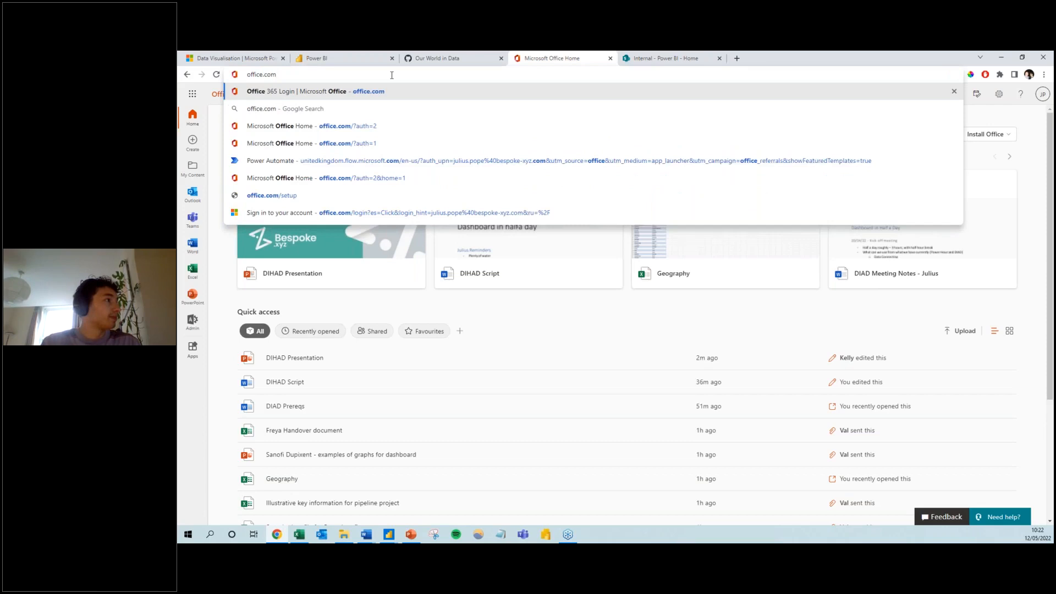
{"action": "key", "text": "Return"}
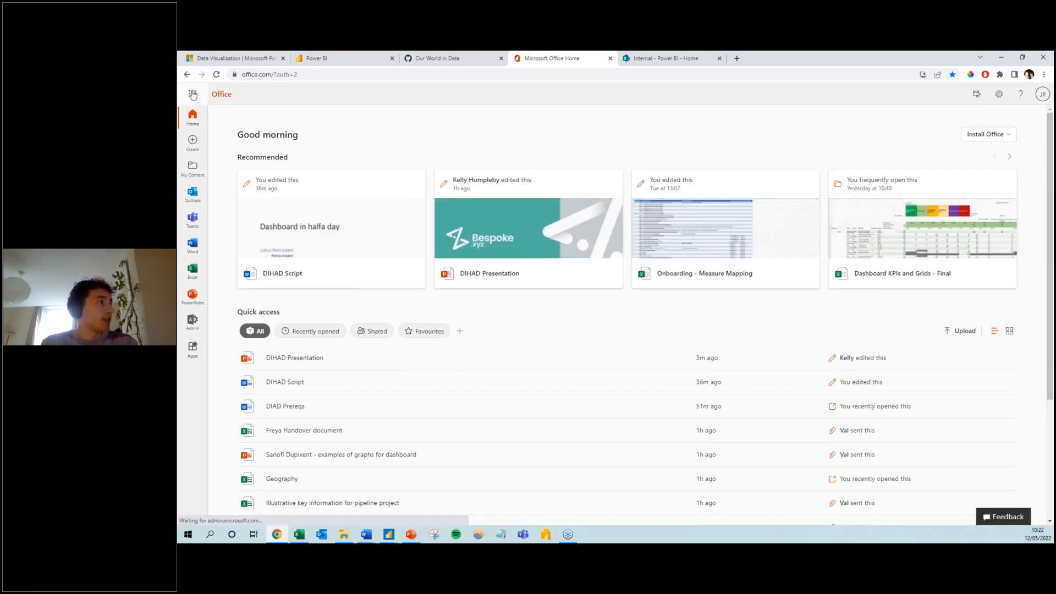
Launch SharePoint from the Office apps and open the followed site Internal - Power BI
{"action": "left_click", "coordinate": [192, 94]}
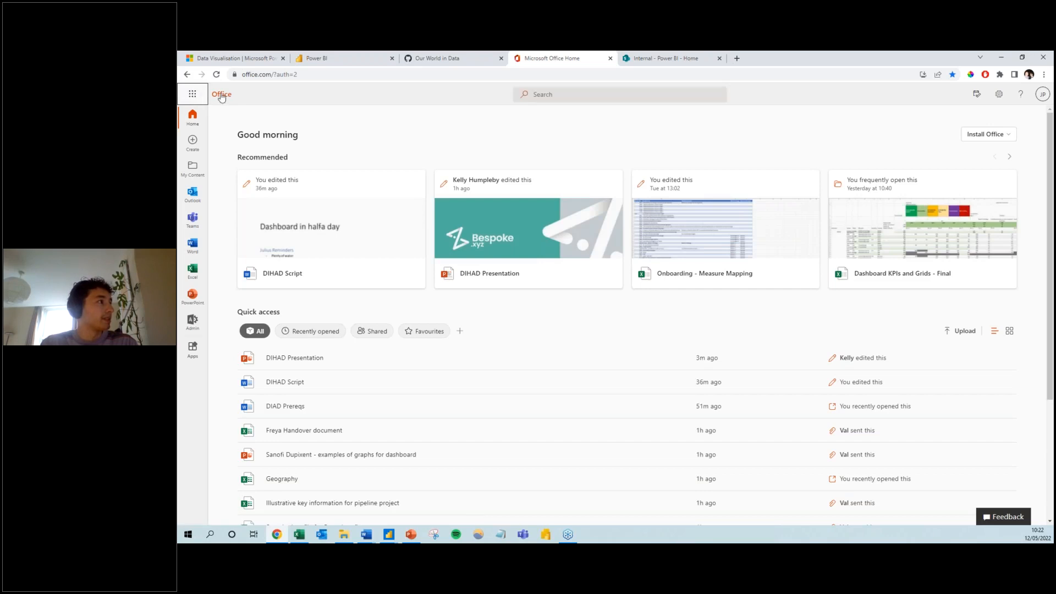
{"action": "left_click", "coordinate": [192, 95]}
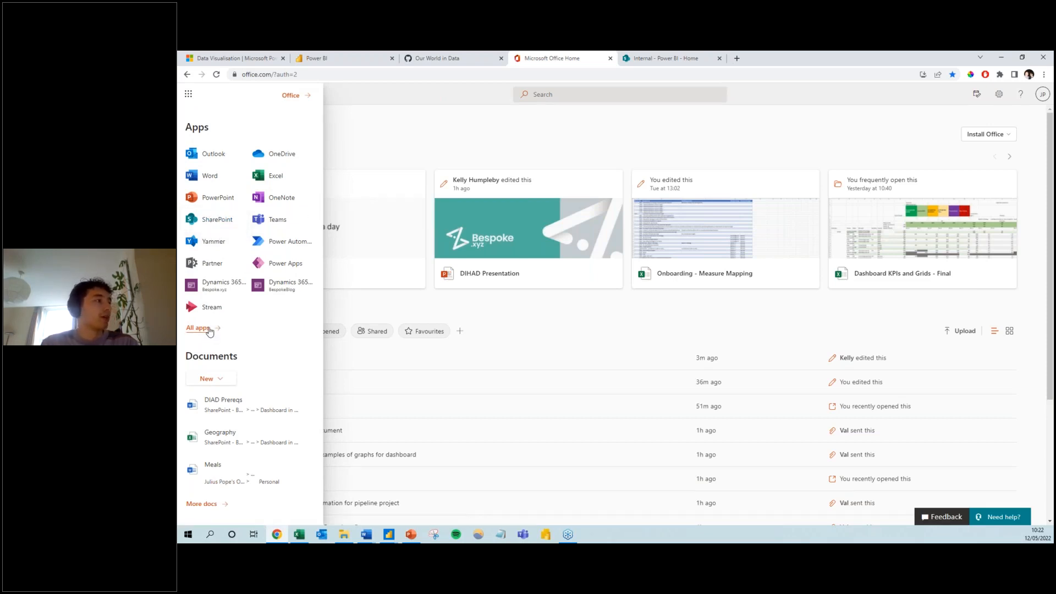
{"action": "left_click", "coordinate": [217, 219]}
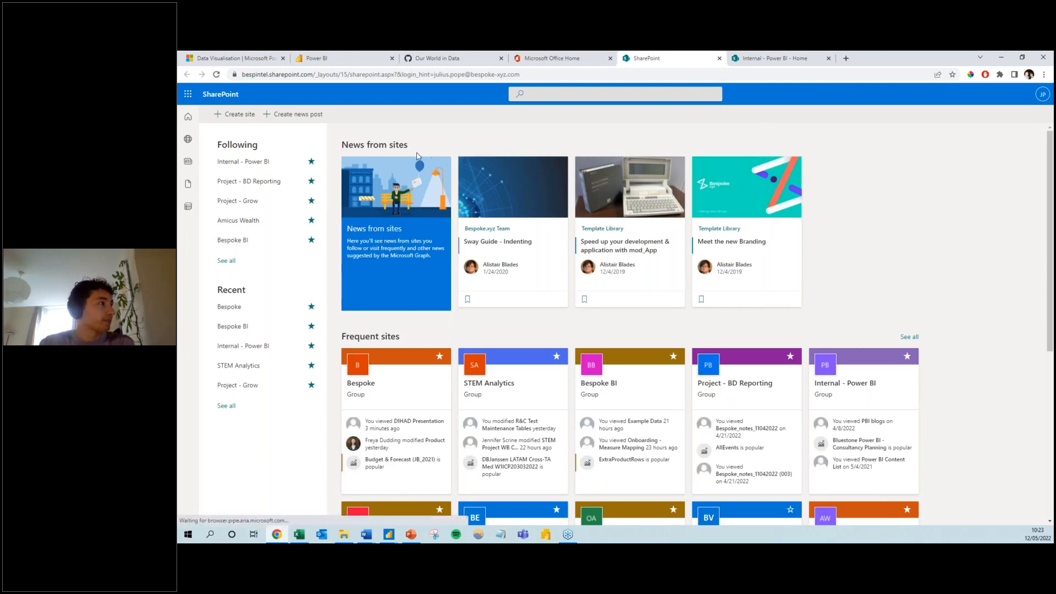
{"action": "left_click", "coordinate": [257, 167]}
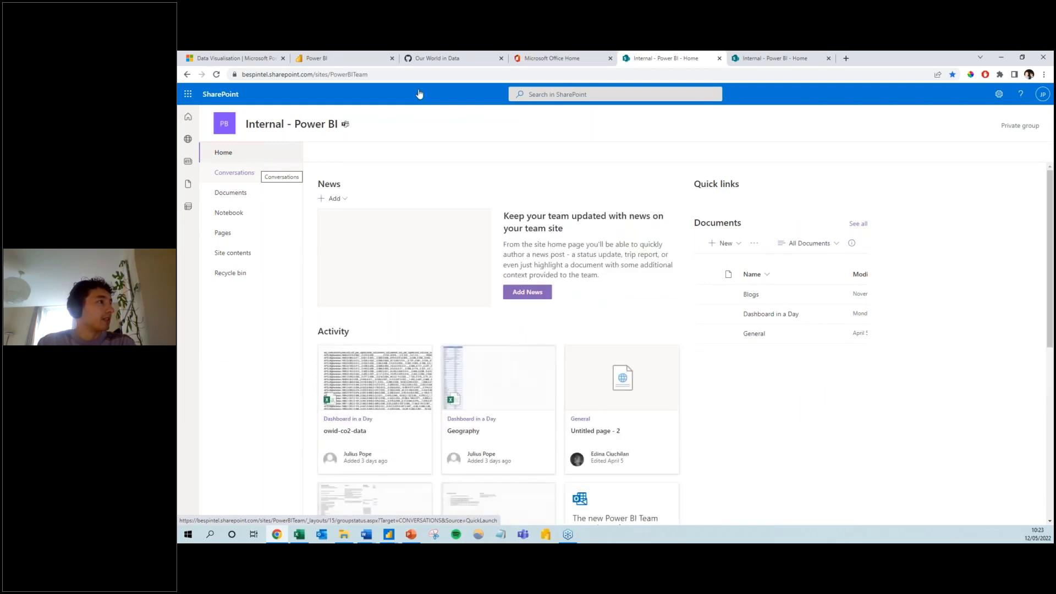
{"action": "left_click", "coordinate": [406, 74]}
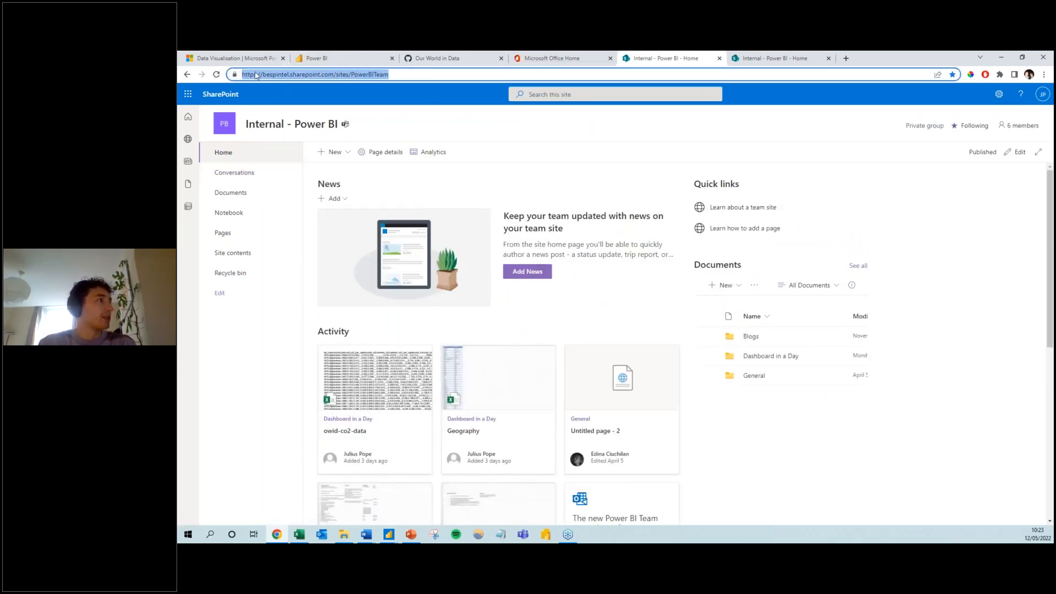
{"action": "left_click", "coordinate": [409, 73]}
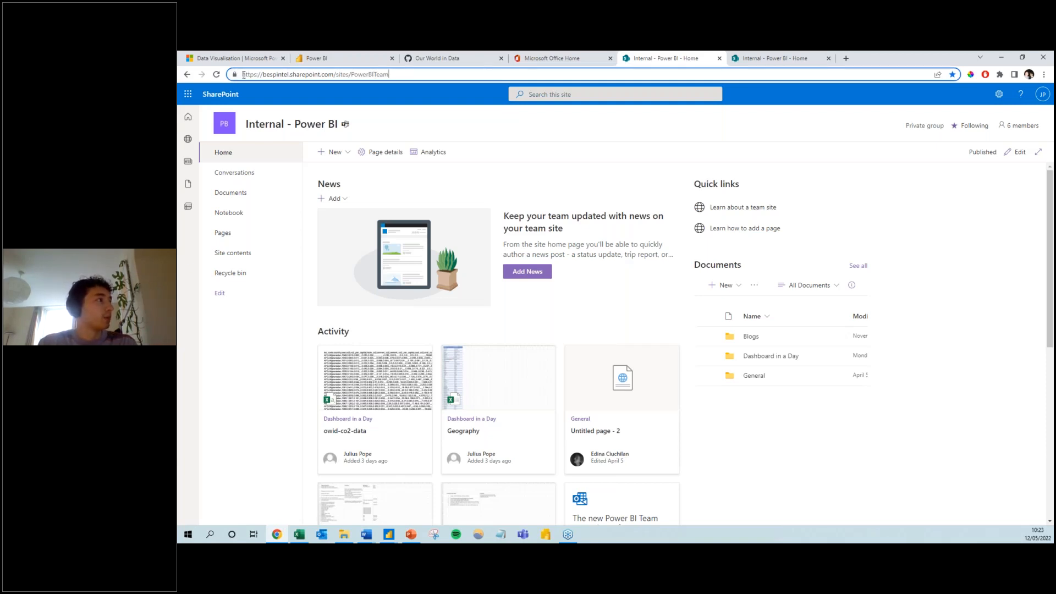
{"action": "left_click_drag", "start_coordinate": [244, 75], "coordinate": [394, 77]}
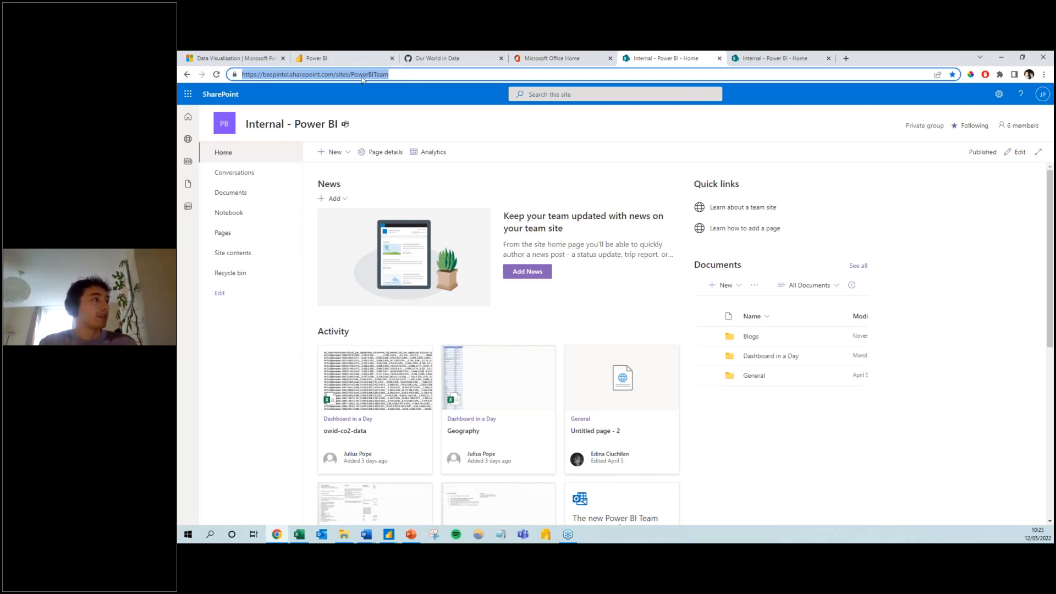
{"action": "left_click", "coordinate": [393, 75]}
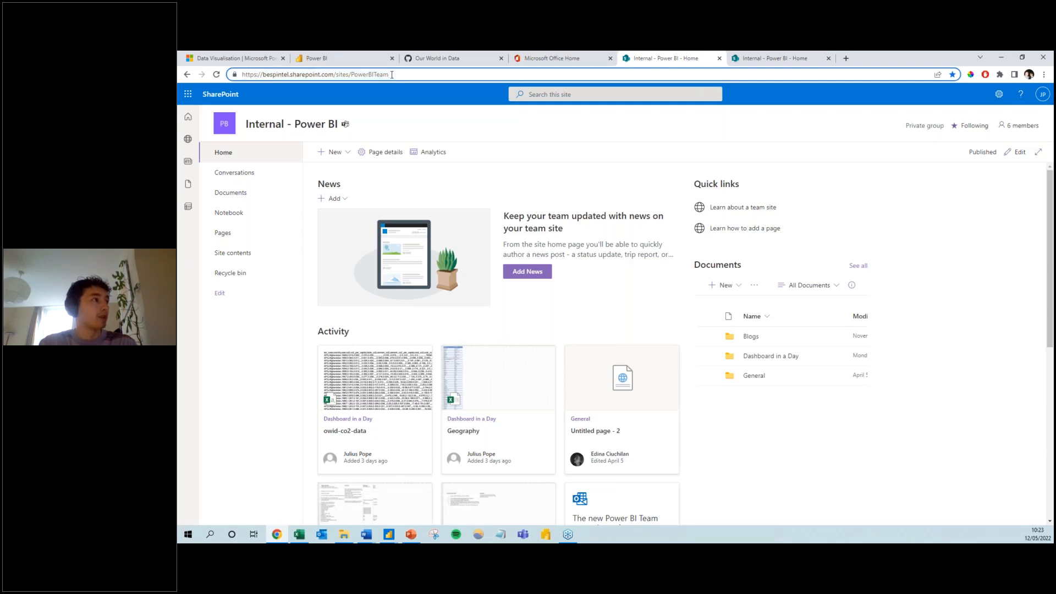
{"action": "left_click_drag", "start_coordinate": [390, 75], "coordinate": [235, 75]}
{"action": "key", "text": "ctrl+c"}
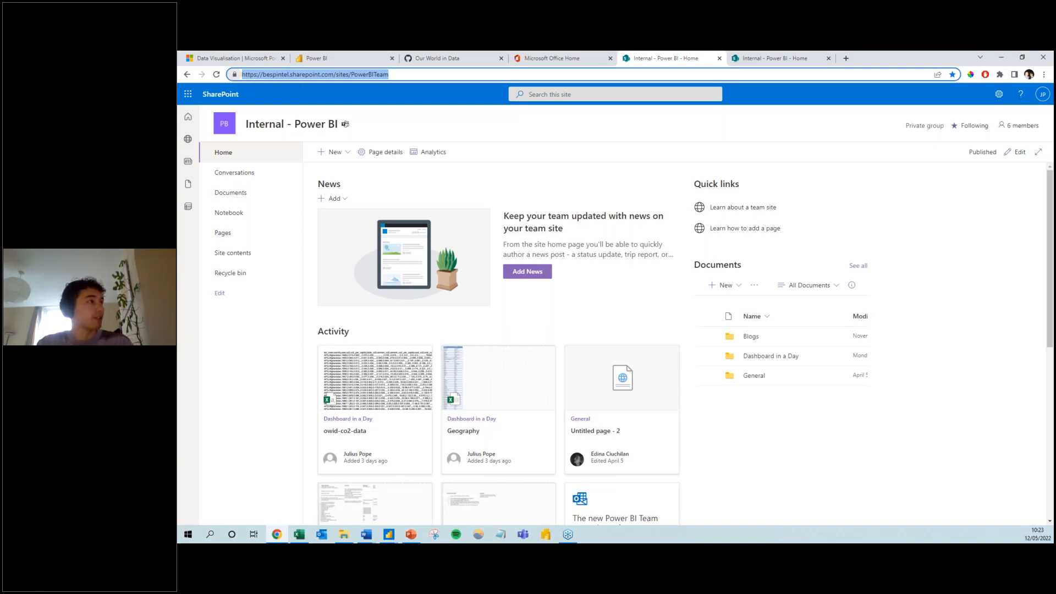
Switch to Power BI Desktop and submit the copied address as the SharePoint folder's site URL
{"action": "left_click", "coordinate": [389, 534]}
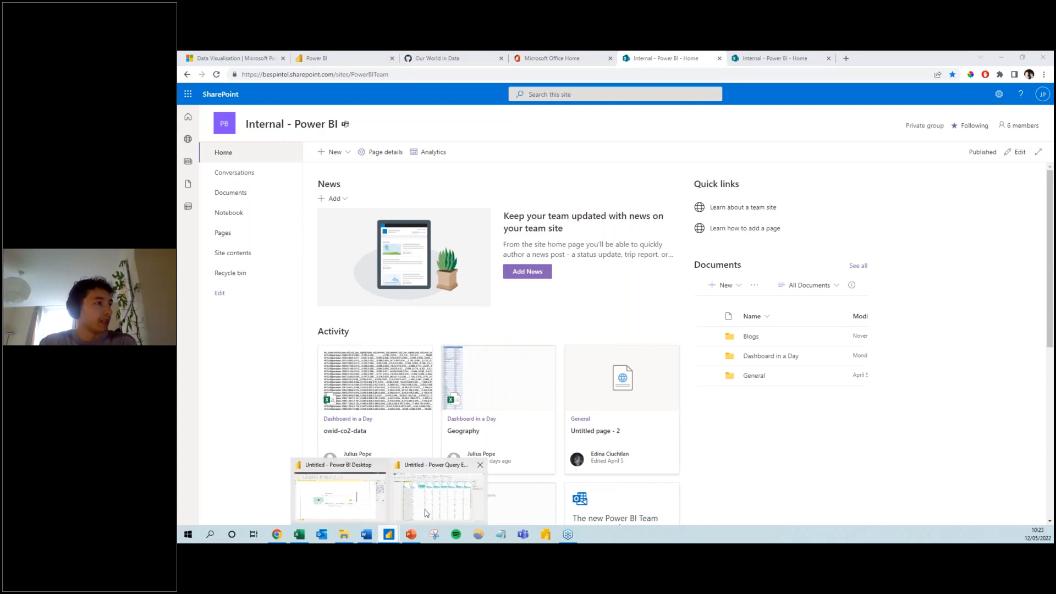
{"action": "left_click", "coordinate": [401, 512]}
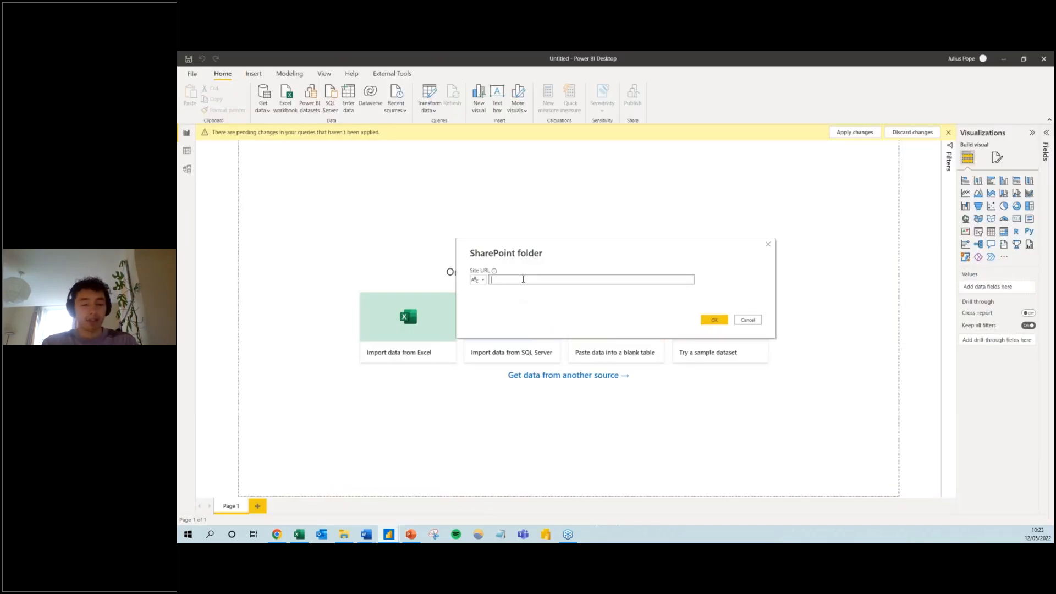
{"action": "key", "text": "ctrl+v"}
{"action": "left_click", "coordinate": [717, 324]}
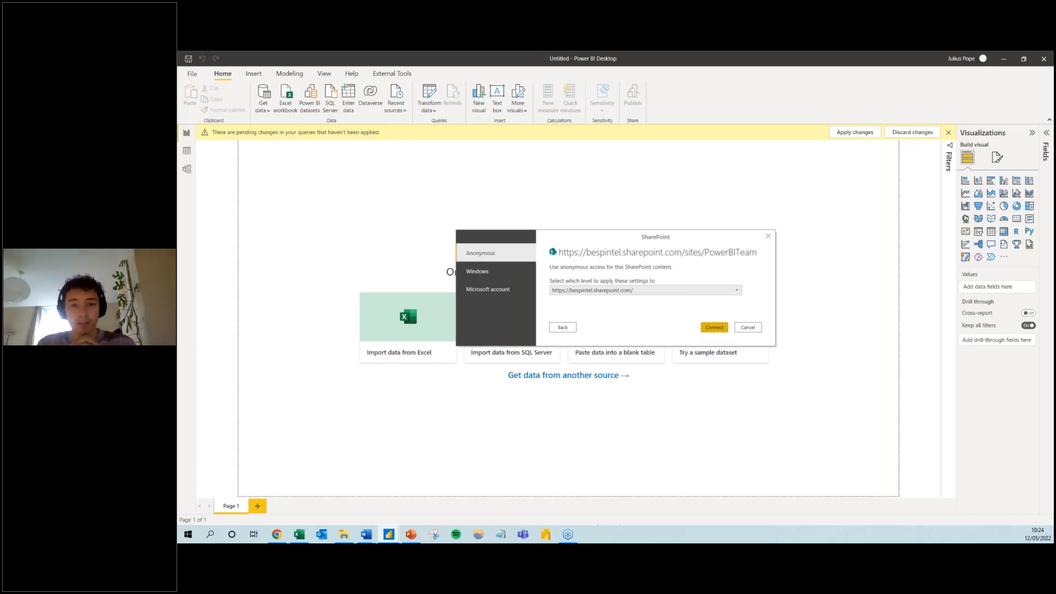
Choose Microsoft account authentication, sign in with the already signed-in work account in the browser, and return to Power BI Desktop
{"action": "left_click", "coordinate": [520, 291]}
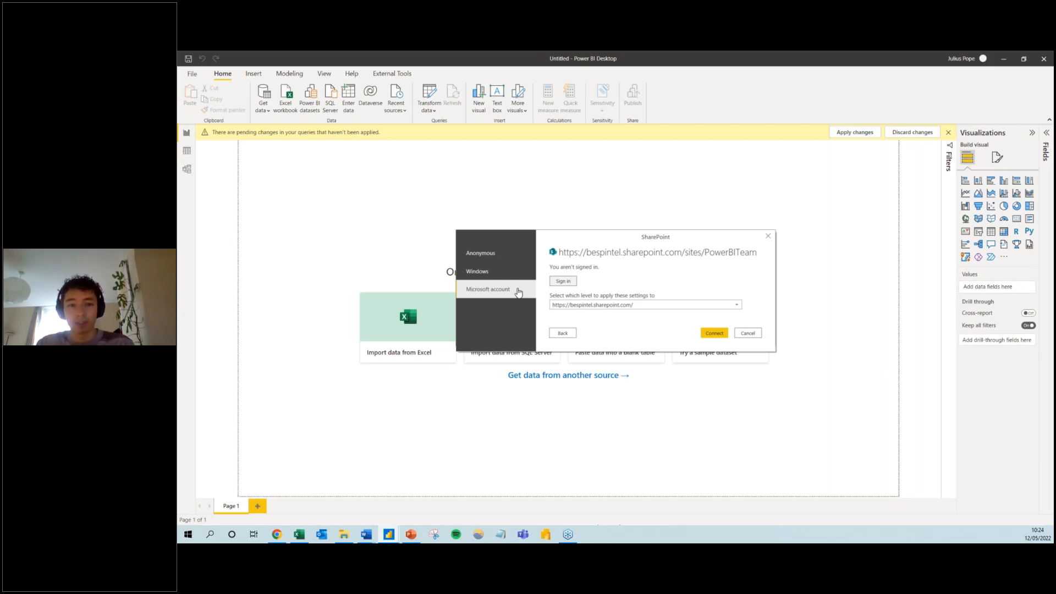
{"action": "left_click", "coordinate": [568, 283]}
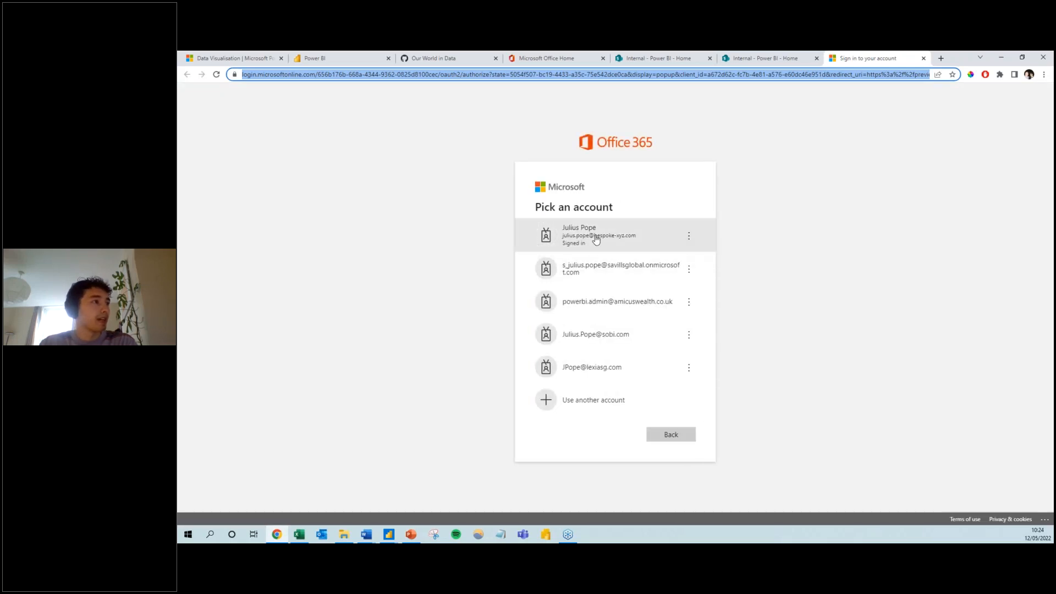
{"action": "left_click", "coordinate": [609, 241]}
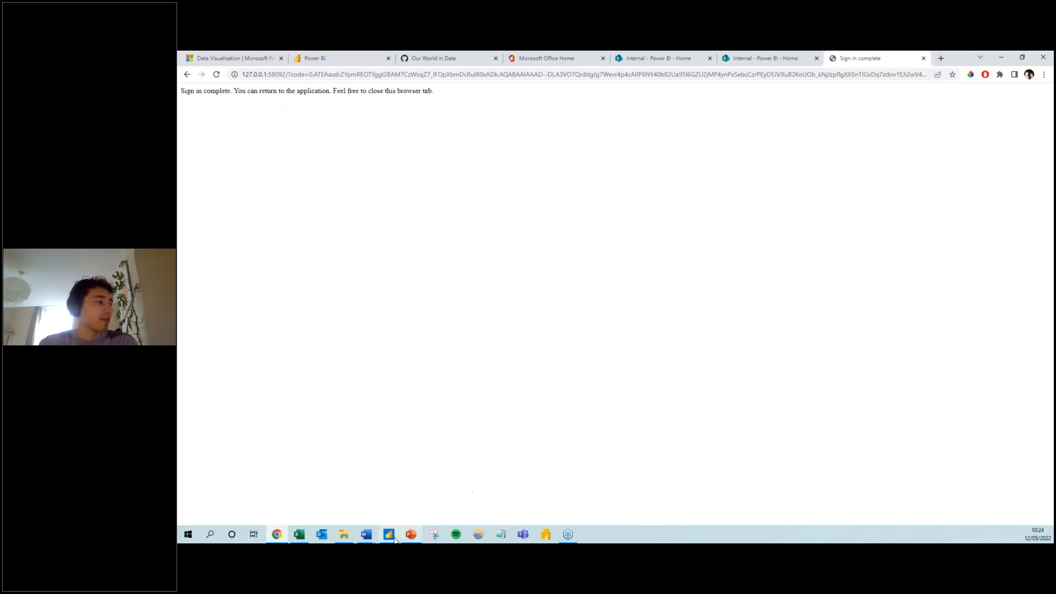
{"action": "mouse_move", "coordinate": [392, 538]}
{"action": "left_click", "coordinate": [342, 486]}
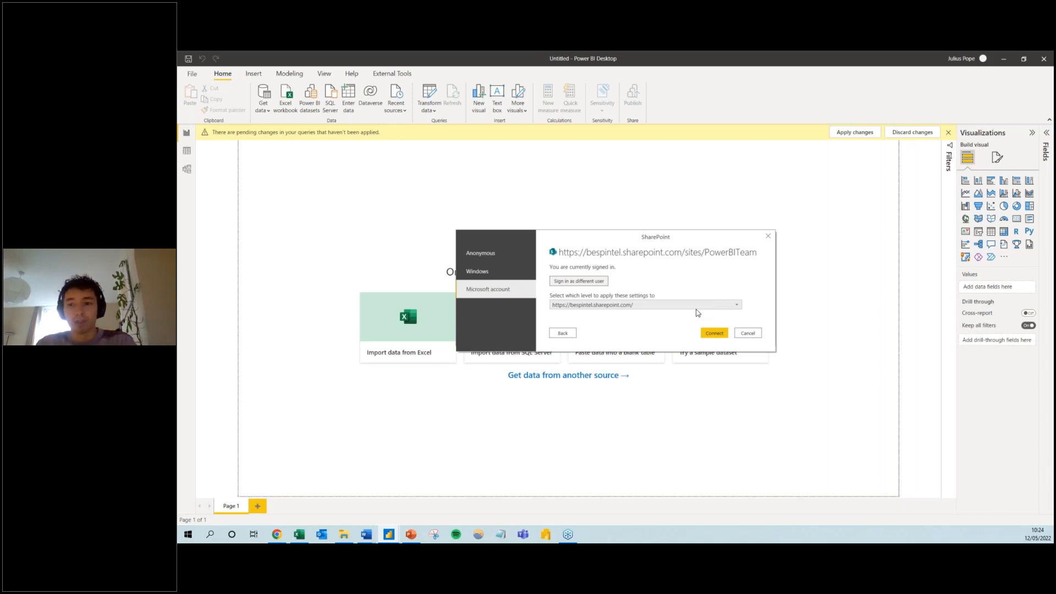
{"action": "left_click", "coordinate": [695, 305]}
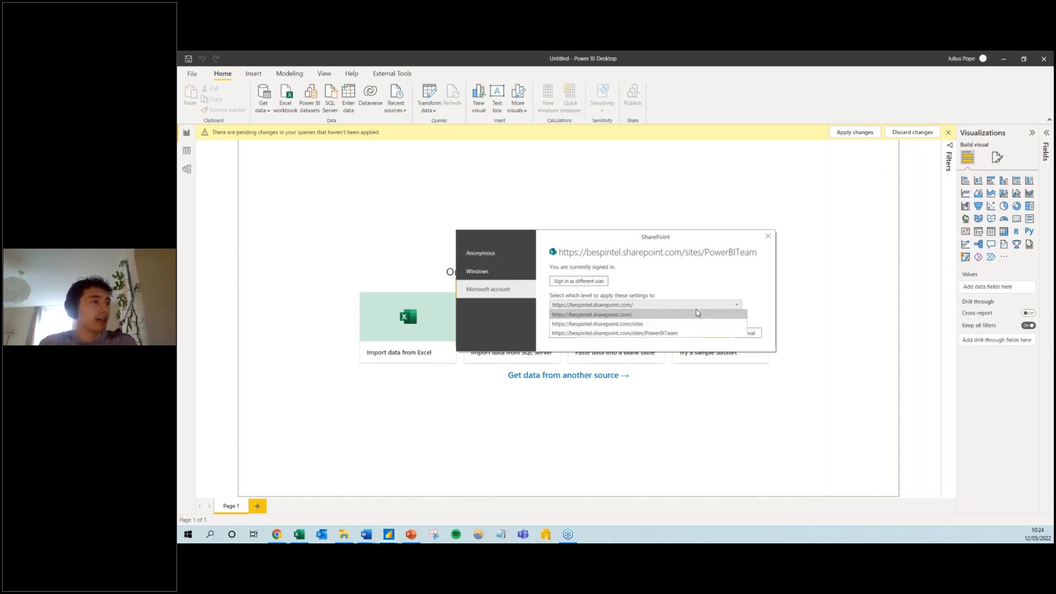
{"action": "left_click", "coordinate": [660, 333]}
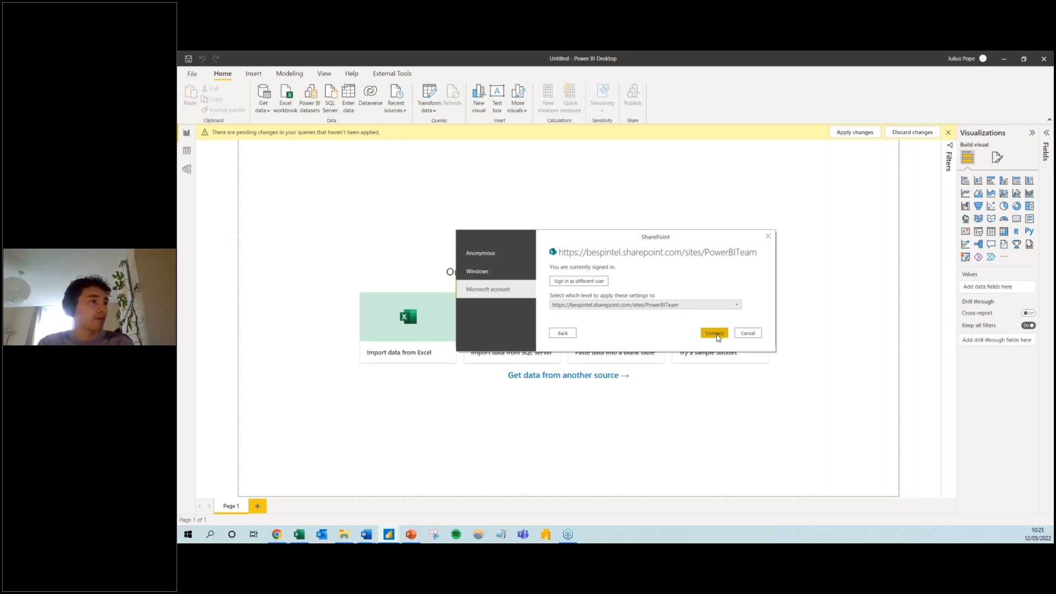
{"action": "left_click", "coordinate": [717, 336]}
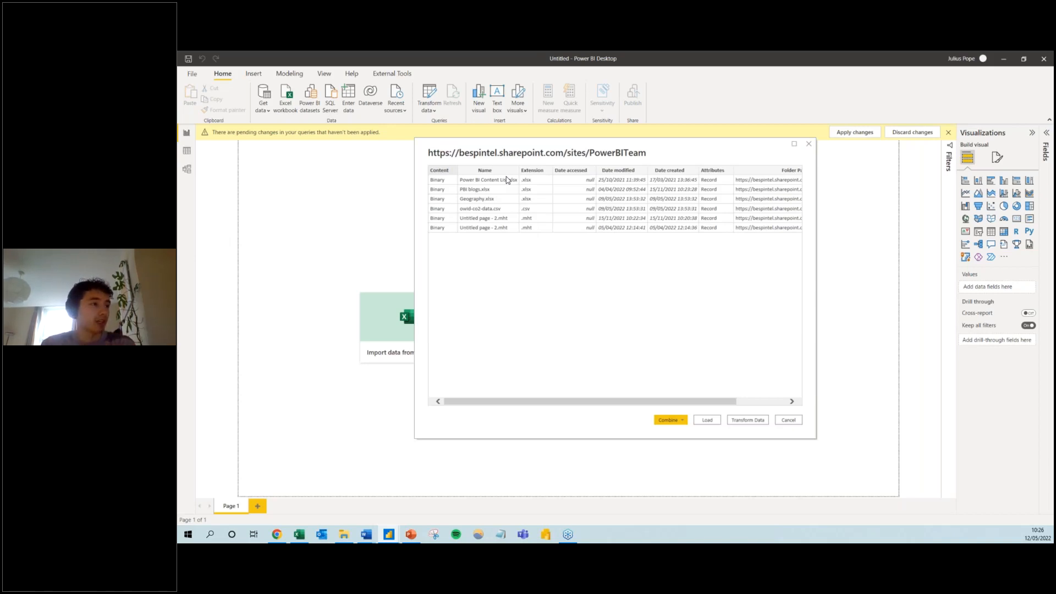
Send the SharePoint file list to a maximized Power Query Editor and compare it with the owid-co2-data query
{"action": "left_click", "coordinate": [758, 421]}
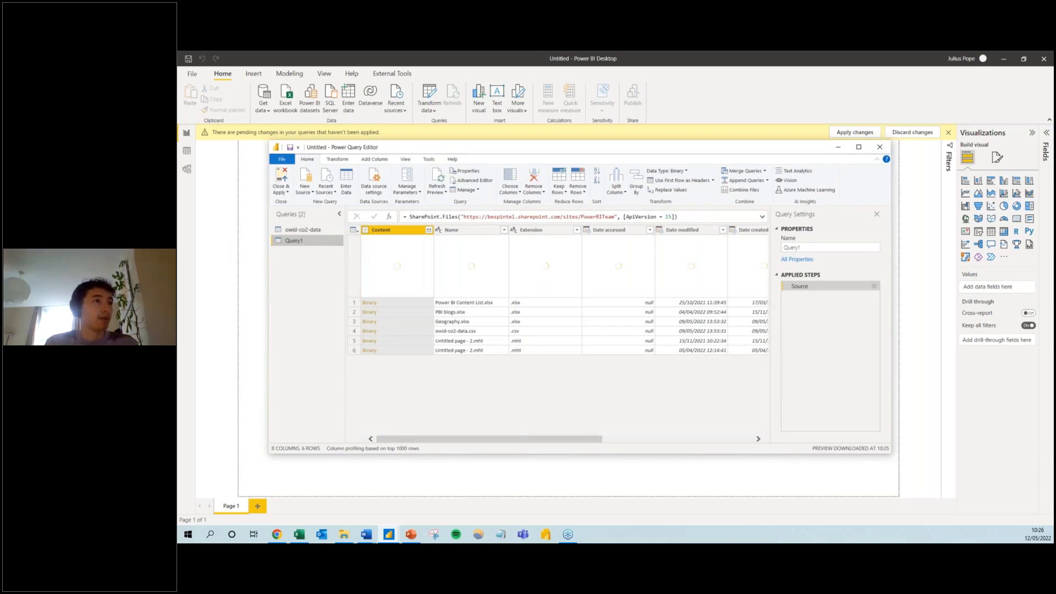
{"action": "left_click", "coordinate": [858, 147]}
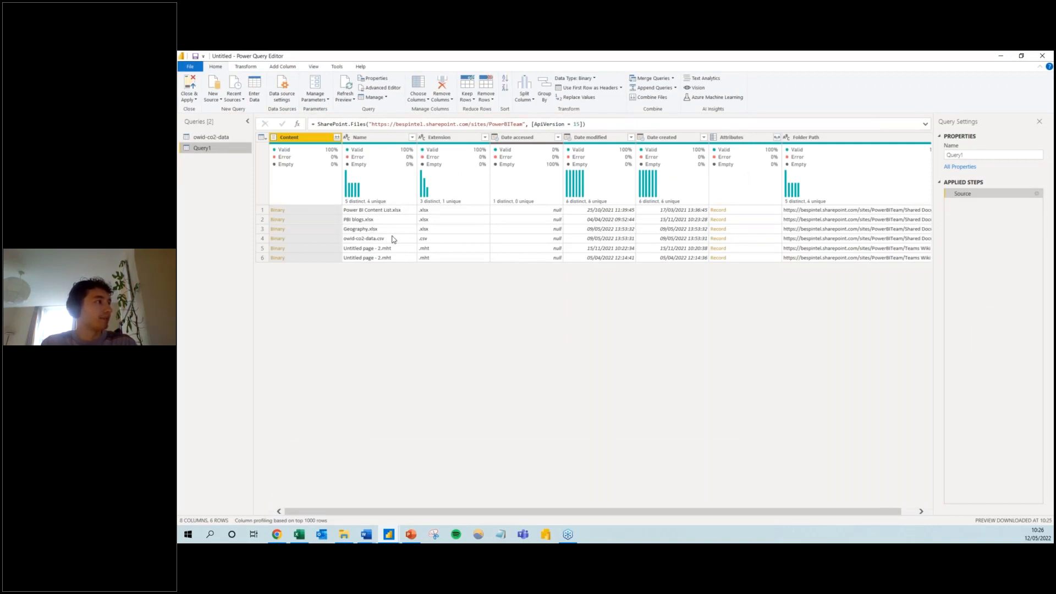
{"action": "left_click", "coordinate": [220, 139]}
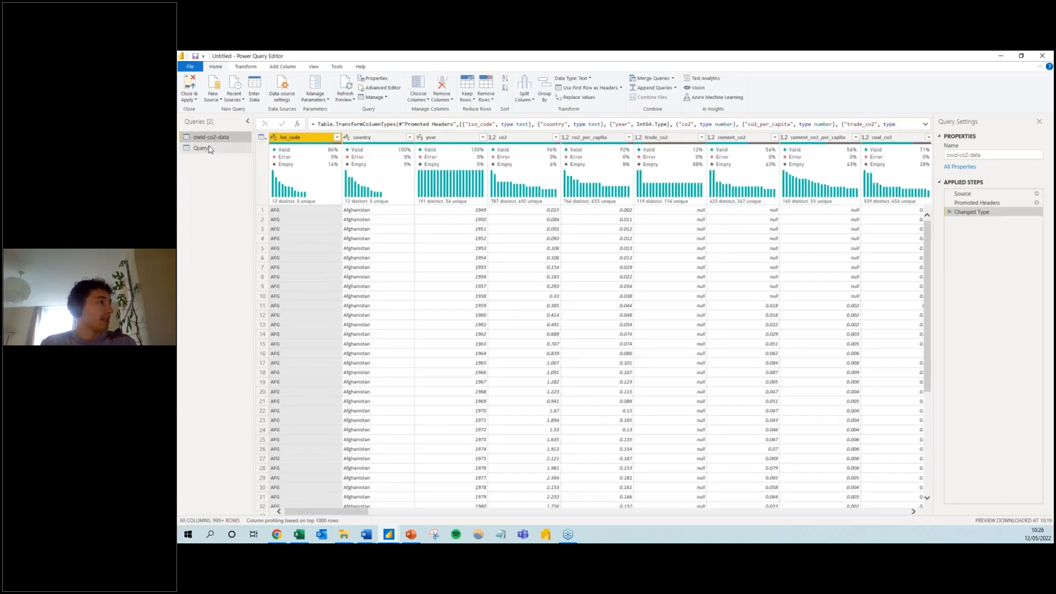
{"action": "left_click", "coordinate": [208, 148]}
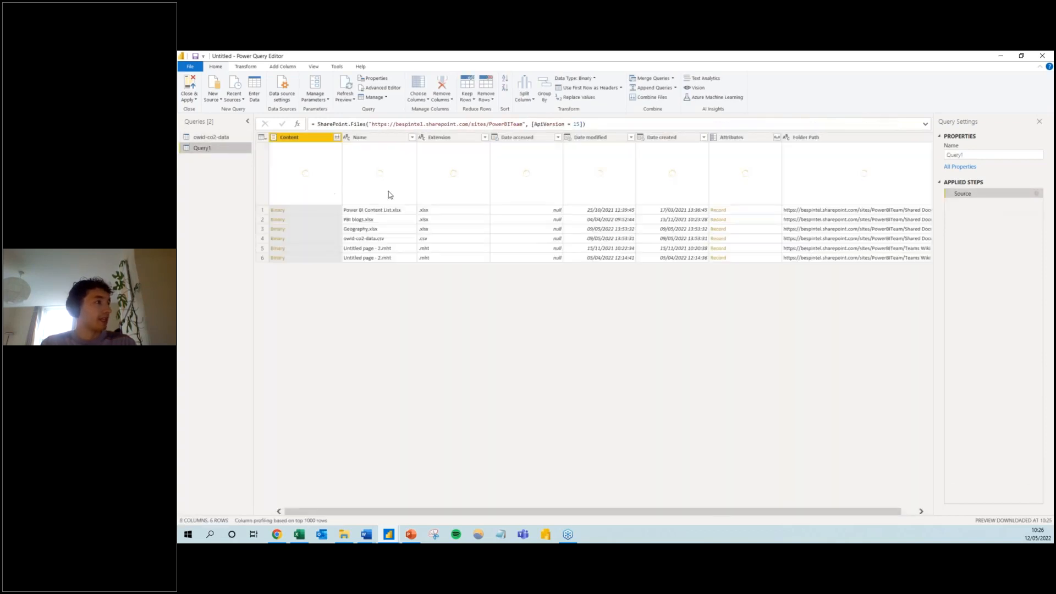
Filter Query1's Name column to owid-co2-data.csv only and expand that file's Binary content into a table
{"action": "left_click", "coordinate": [358, 242]}
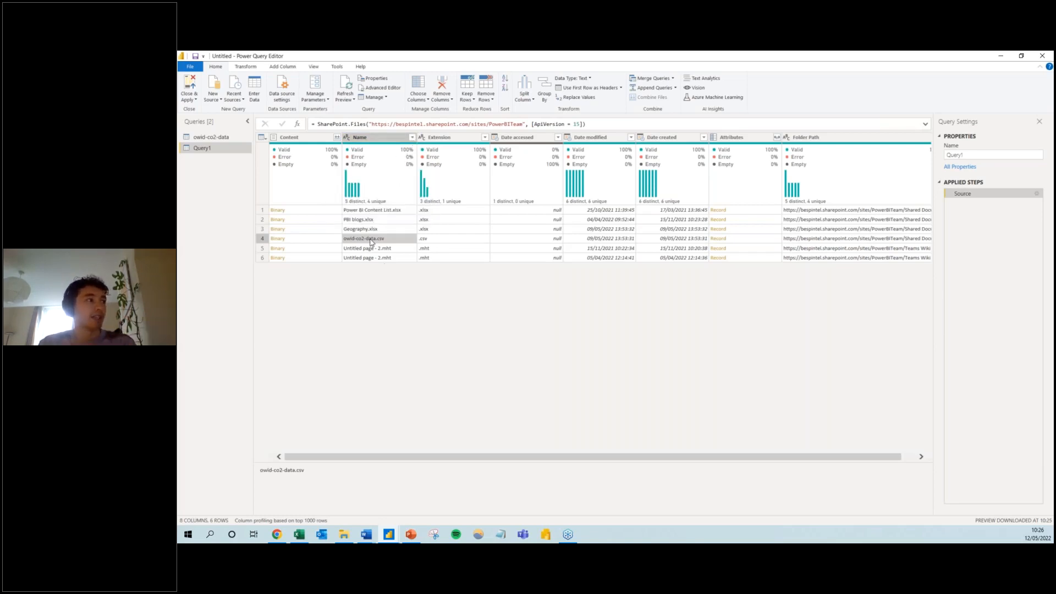
{"action": "left_click", "coordinate": [412, 138]}
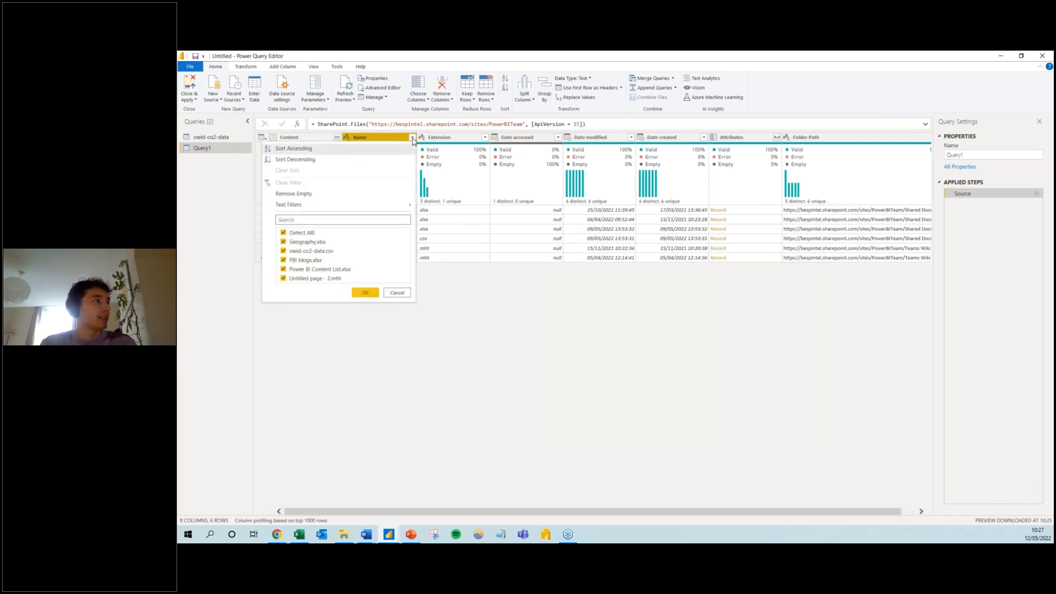
{"action": "left_click", "coordinate": [304, 234]}
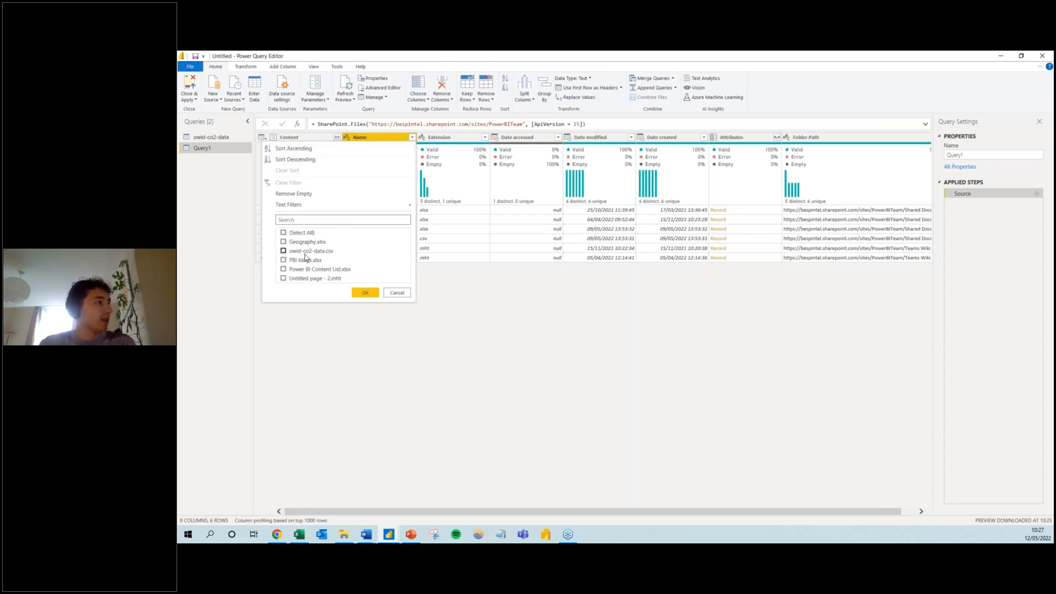
{"action": "left_click", "coordinate": [306, 254]}
{"action": "left_click", "coordinate": [364, 294]}
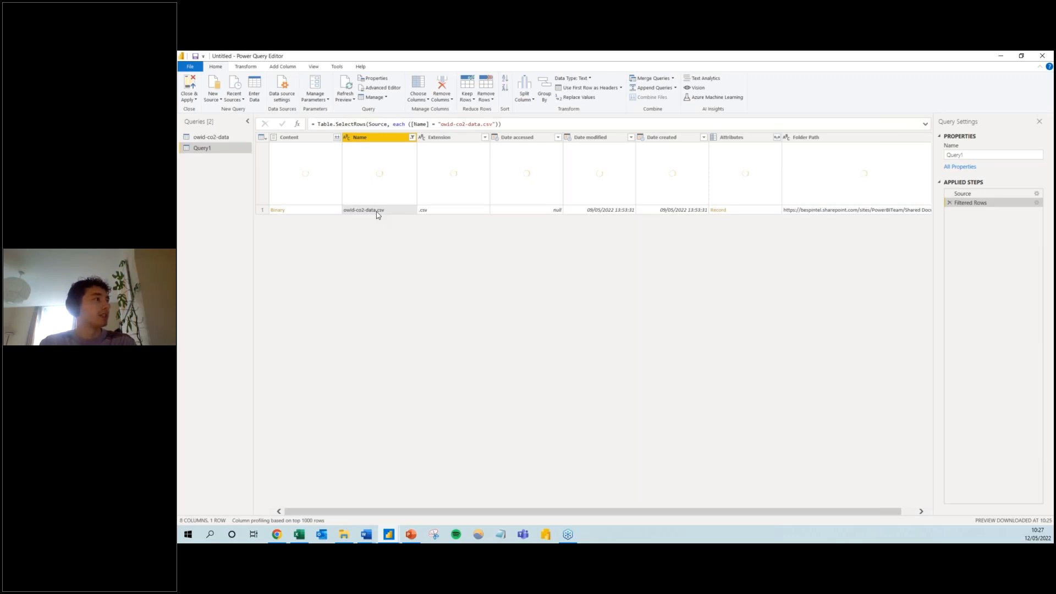
{"action": "left_click", "coordinate": [278, 210]}
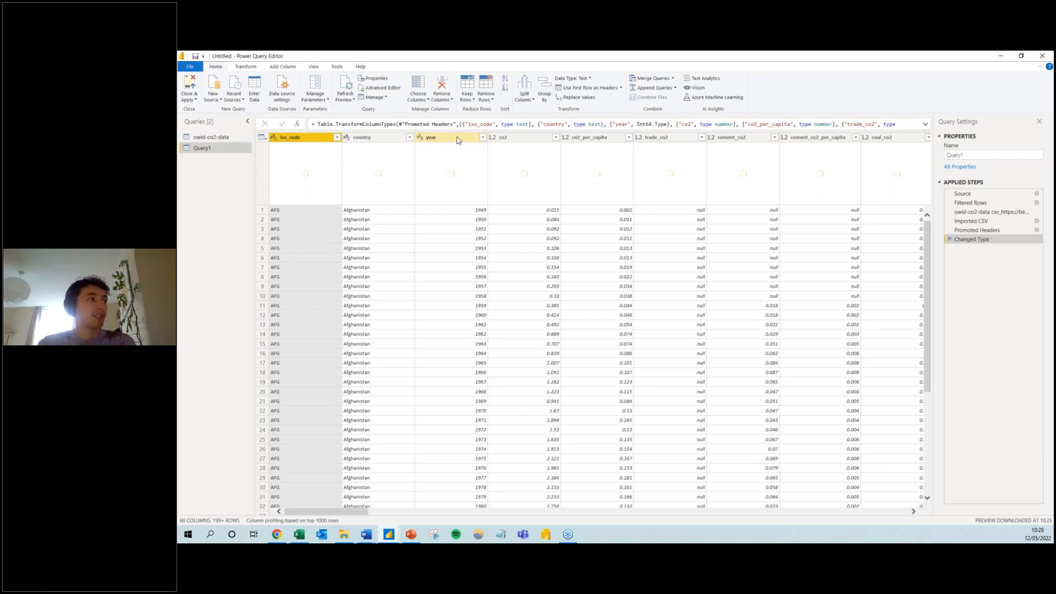
Delete the locally sourced owid-co2-data query and display Query1
{"action": "left_click", "coordinate": [209, 141]}
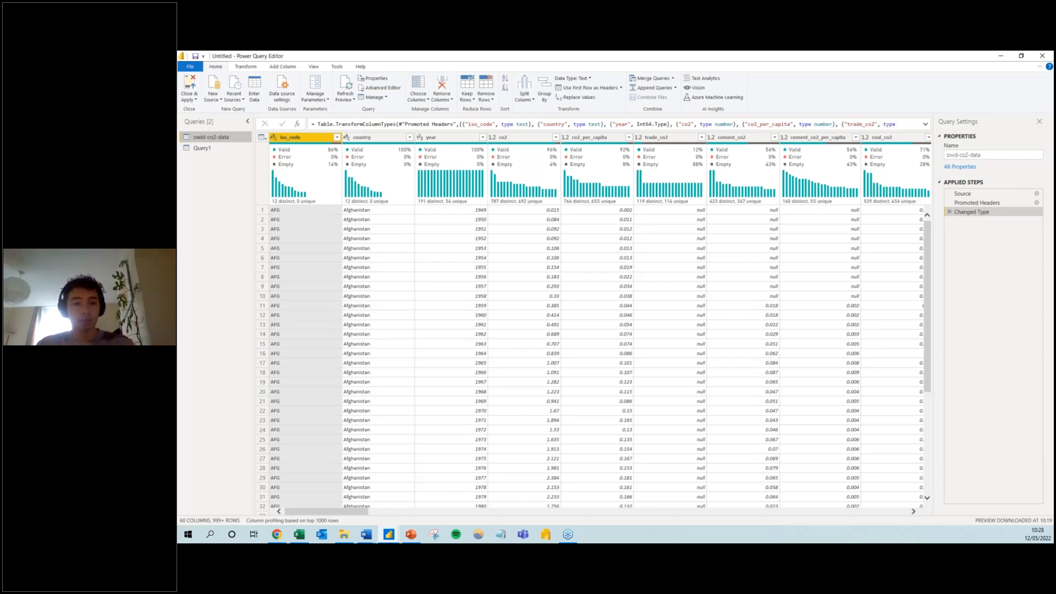
{"action": "right_click", "coordinate": [209, 140]}
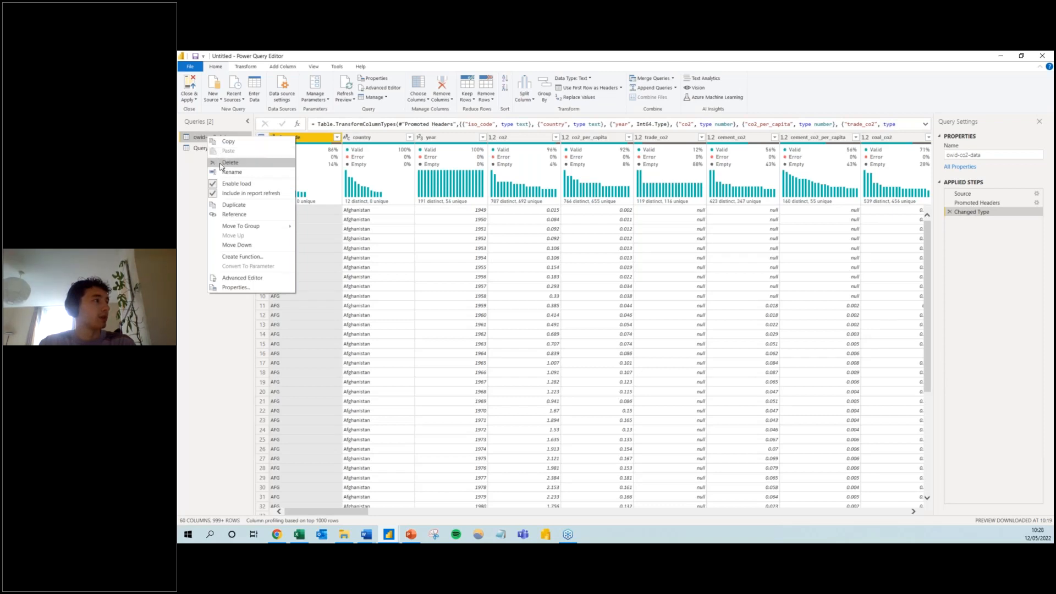
{"action": "left_click", "coordinate": [221, 163]}
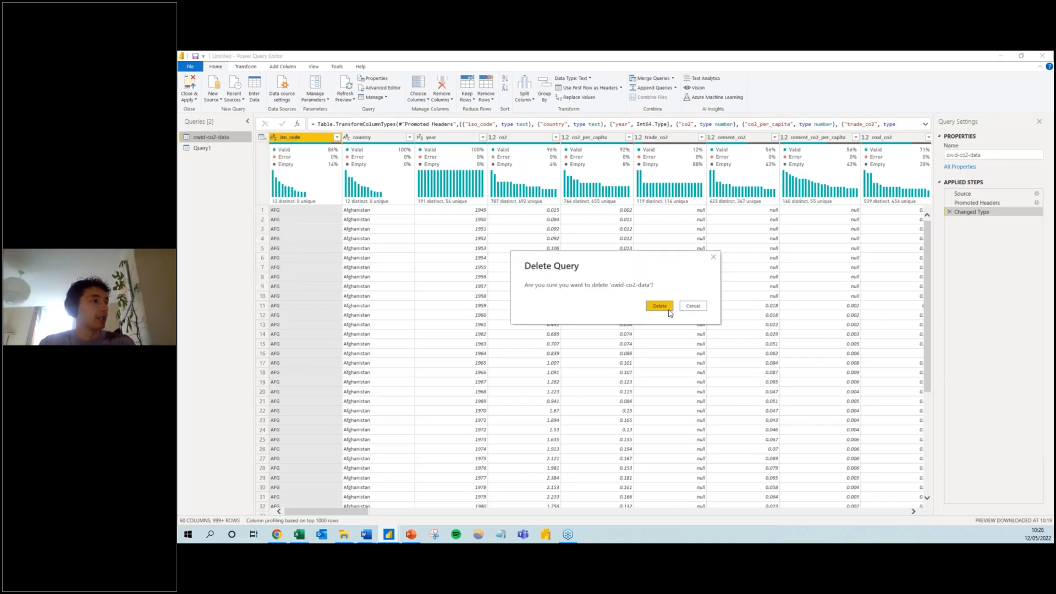
{"action": "left_click", "coordinate": [669, 310]}
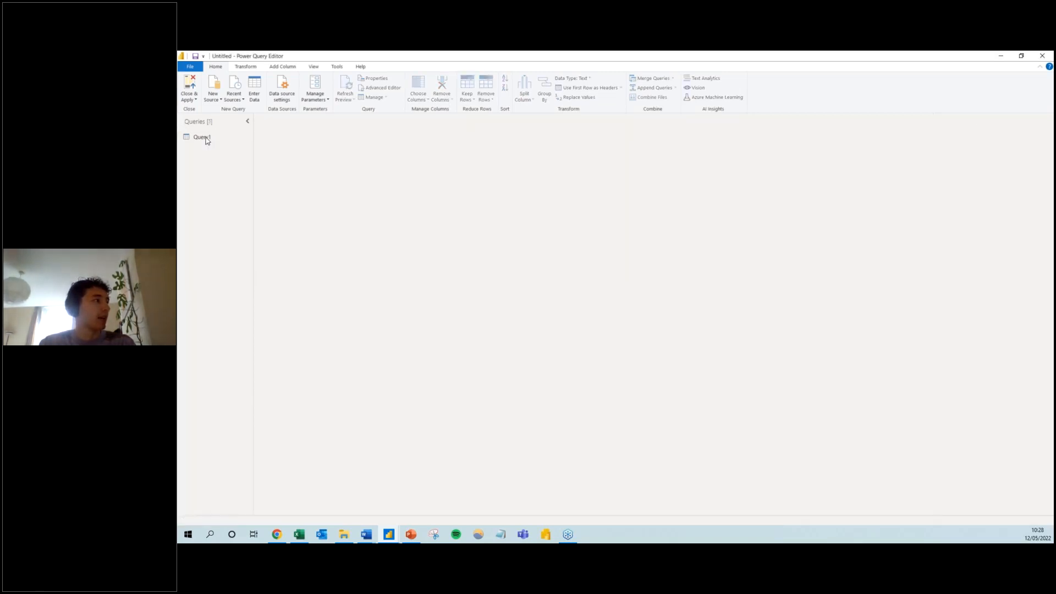
{"action": "left_click", "coordinate": [203, 137]}
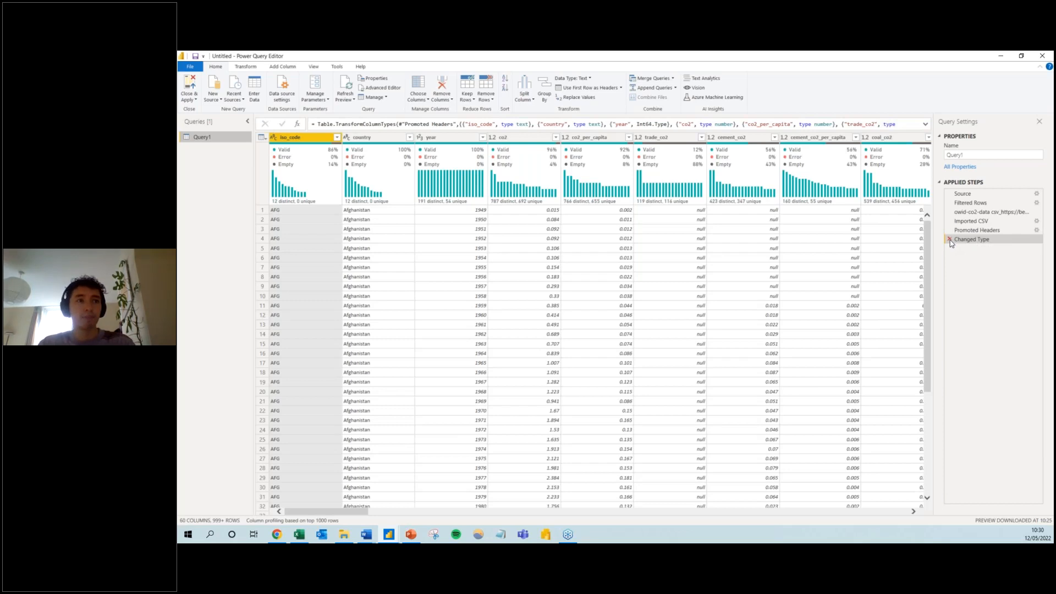
Inspect Query1's data at the Promoted Headers, Changed Type and Source applied steps
{"action": "left_click", "coordinate": [982, 231]}
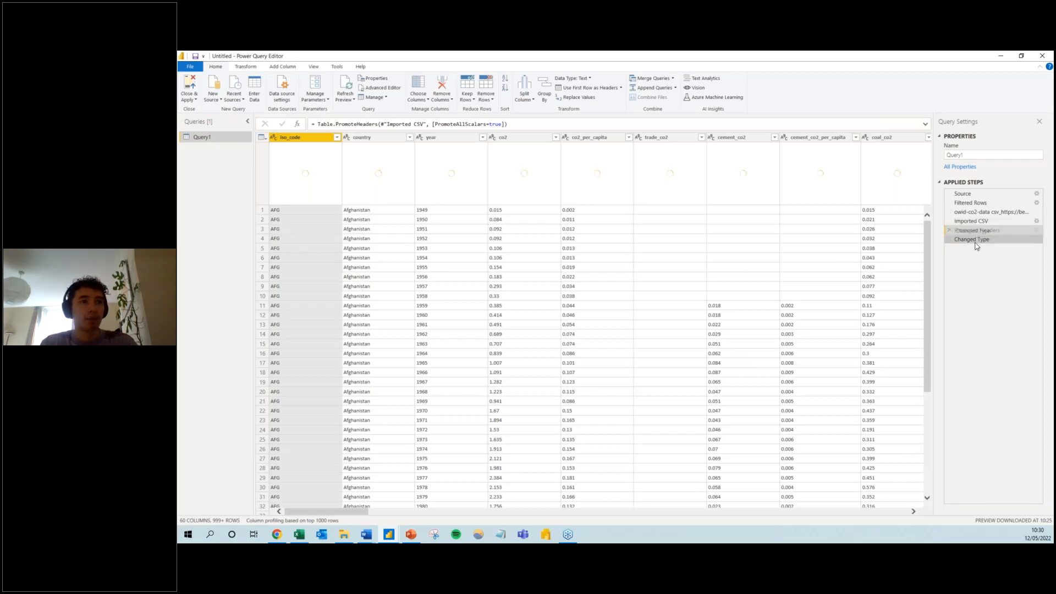
{"action": "left_click_drag", "start_coordinate": [975, 241], "coordinate": [977, 248]}
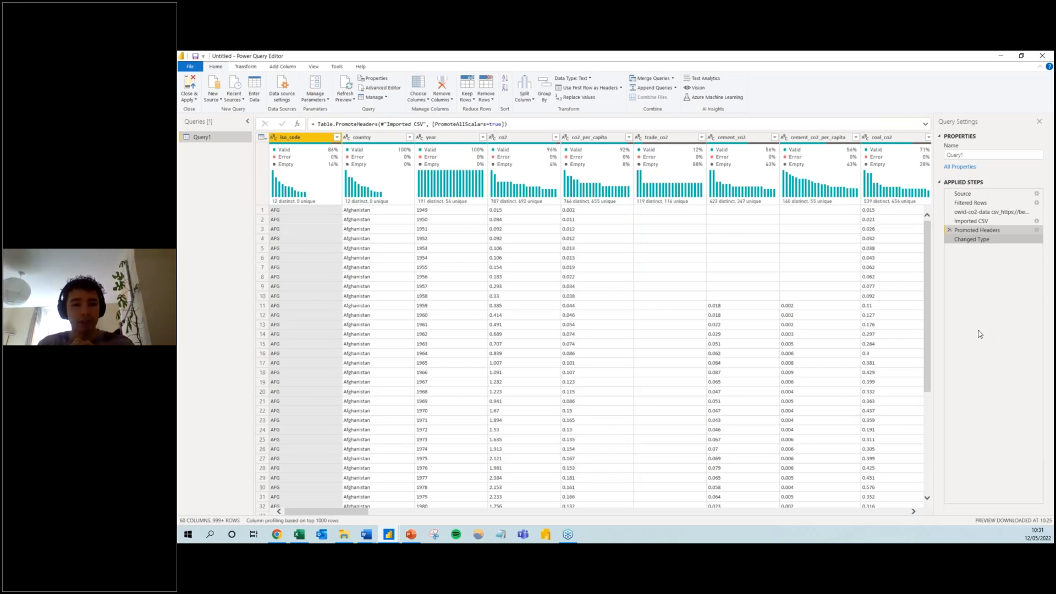
{"action": "left_click", "coordinate": [973, 239]}
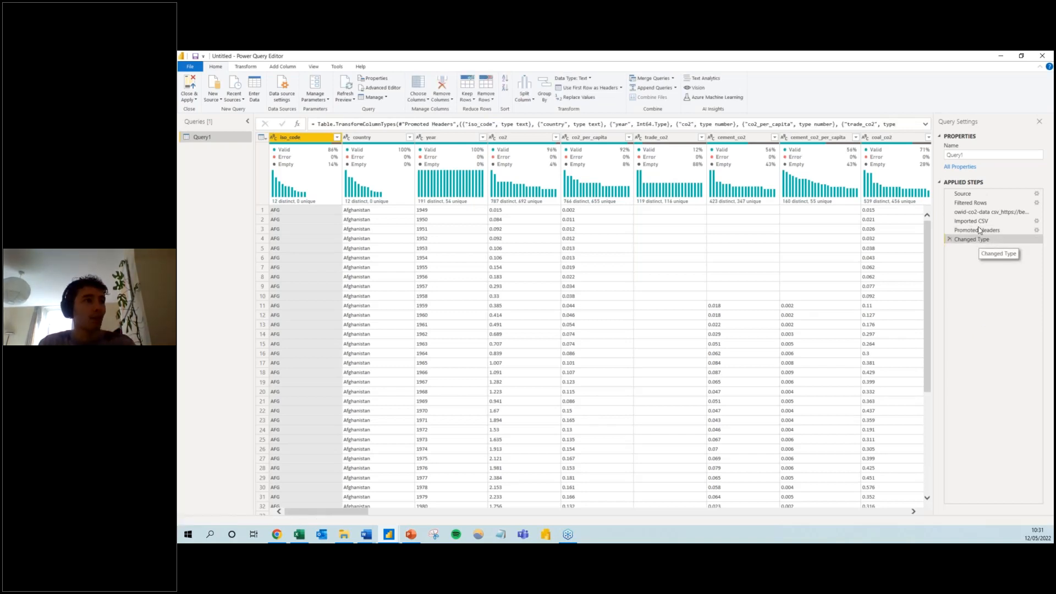
{"action": "left_click", "coordinate": [981, 197]}
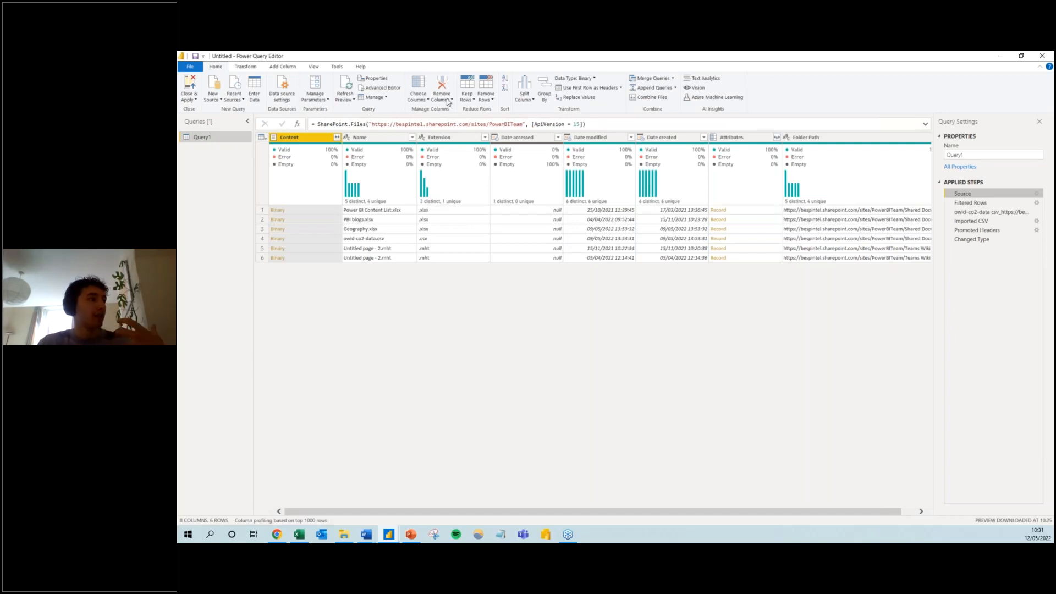
{"action": "left_click", "coordinate": [314, 67]}
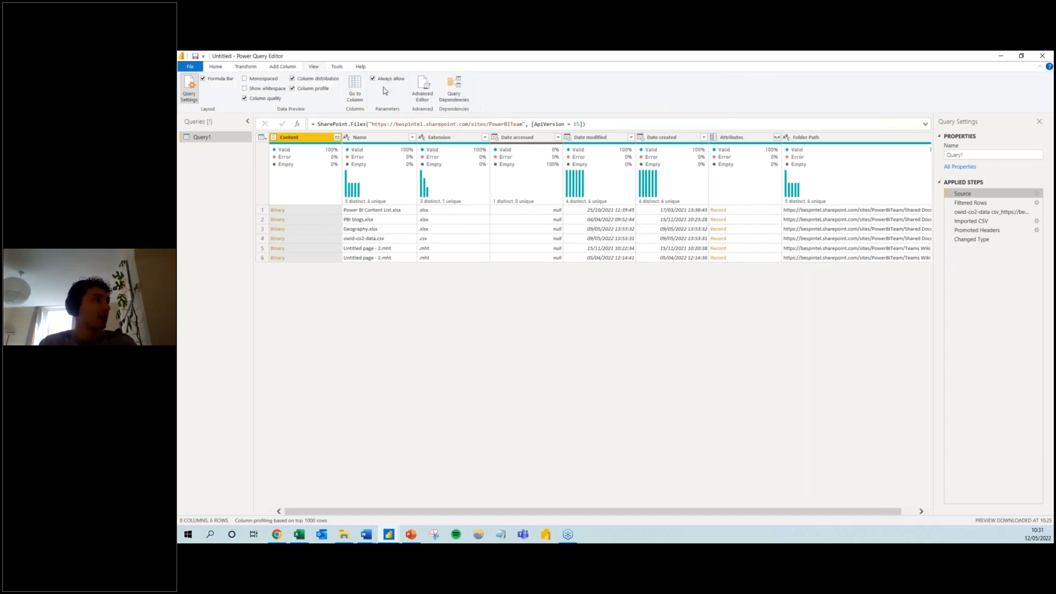
{"action": "left_click", "coordinate": [216, 66]}
{"action": "left_click", "coordinate": [437, 137], "text": "ctrl"}
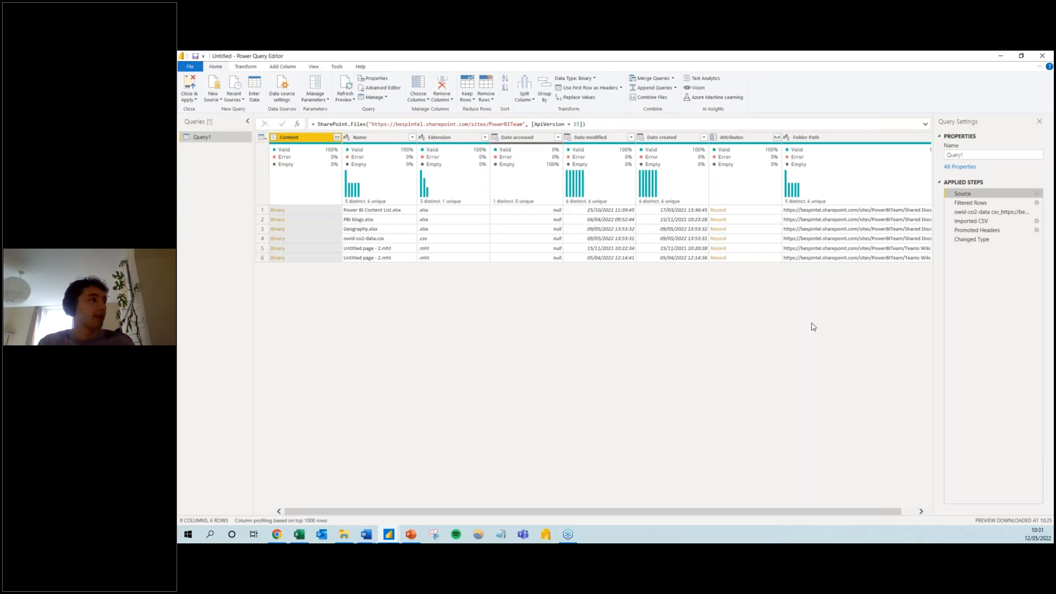
Review Query1's applied steps in sequence from Filtered Rows through the file's binary, Imported CSV and Promoted Headers to Changed Type
{"action": "left_click", "coordinate": [992, 202]}
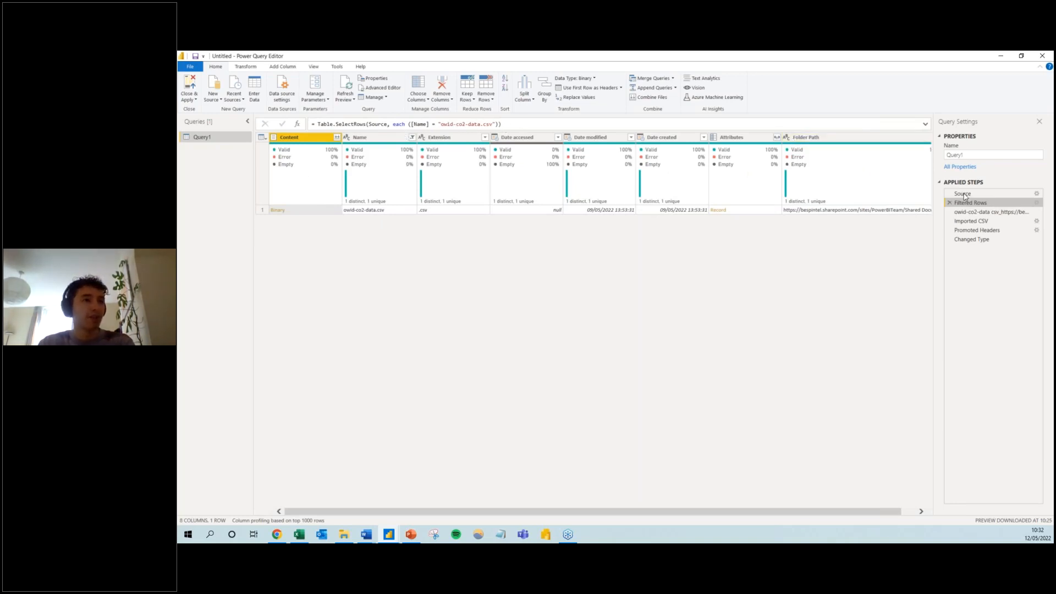
{"action": "left_click", "coordinate": [983, 214]}
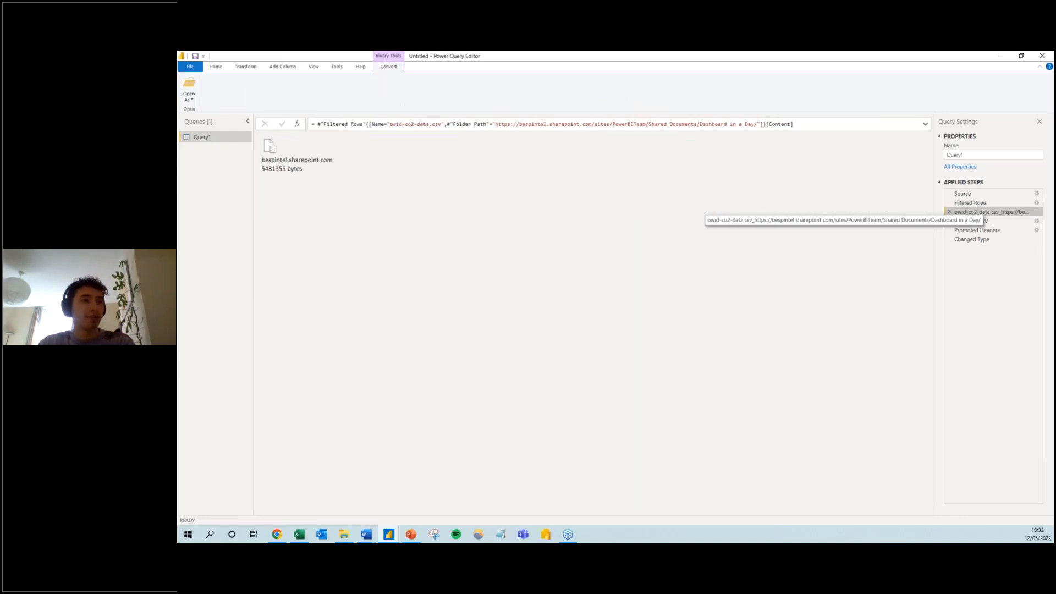
{"action": "left_click", "coordinate": [982, 223]}
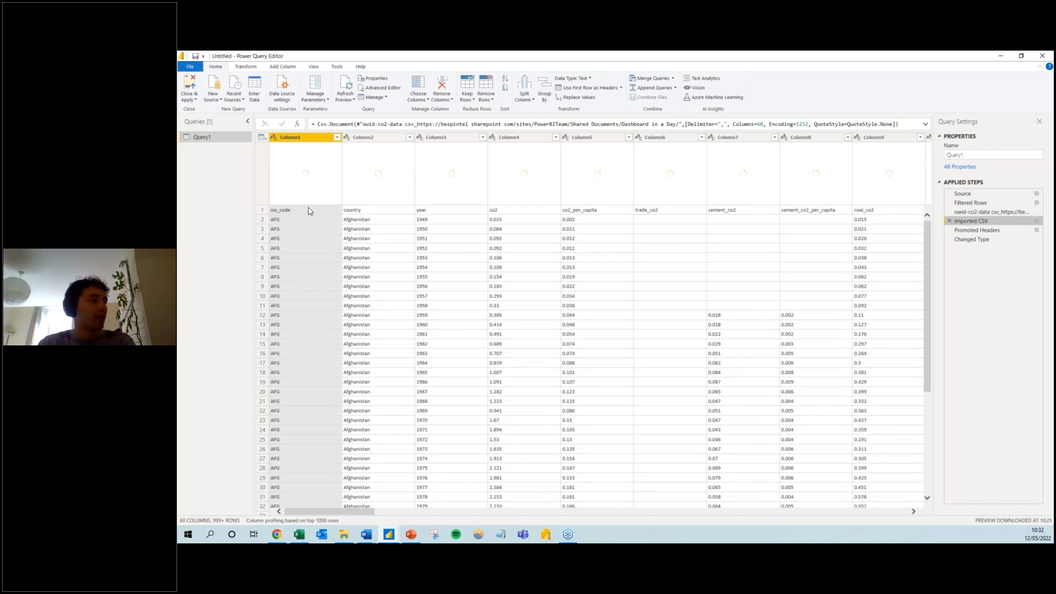
{"action": "left_click", "coordinate": [1003, 232]}
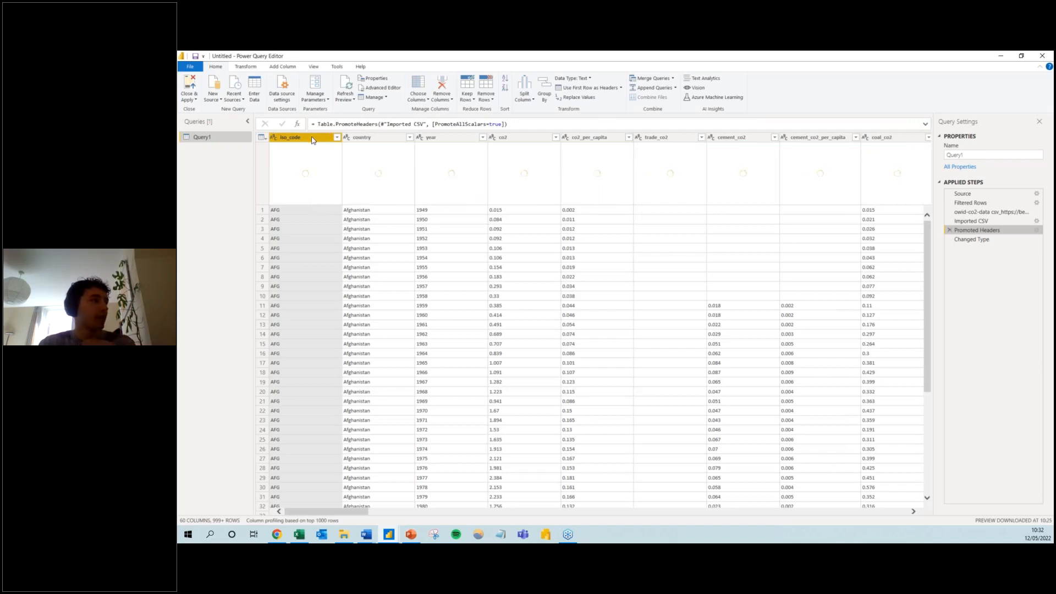
{"action": "left_click", "coordinate": [1009, 239]}
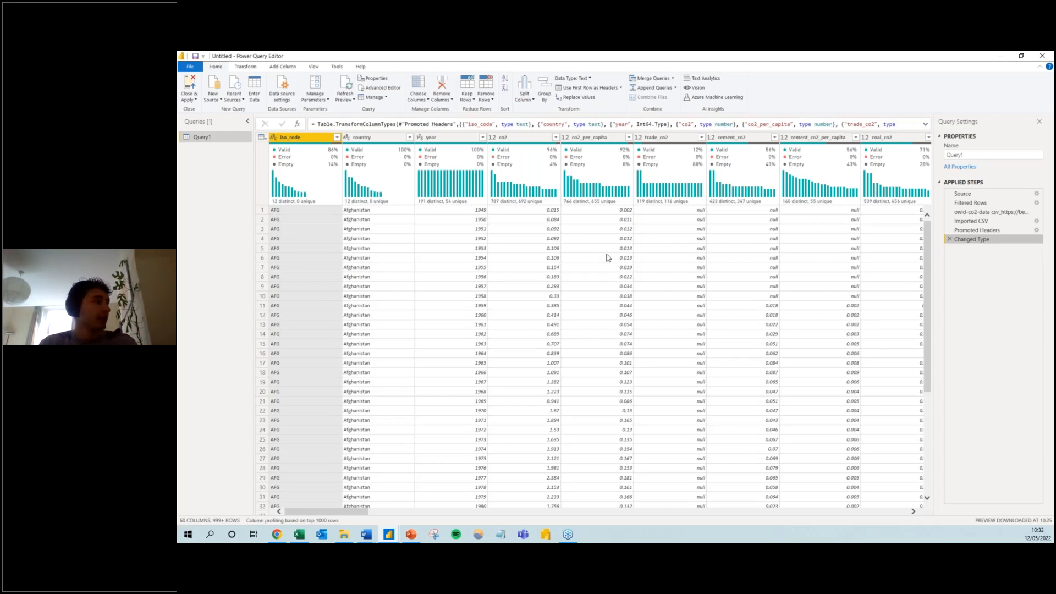
Rename Query1 as CO2 Data
{"action": "double_click", "coordinate": [213, 139]}
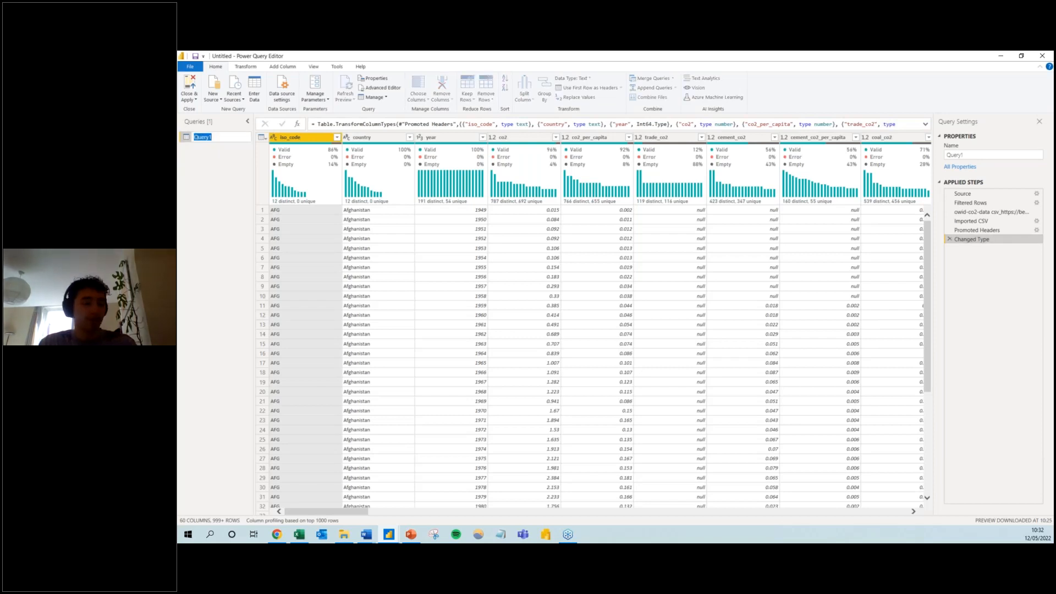
{"action": "type", "text": "CO2 Data"}
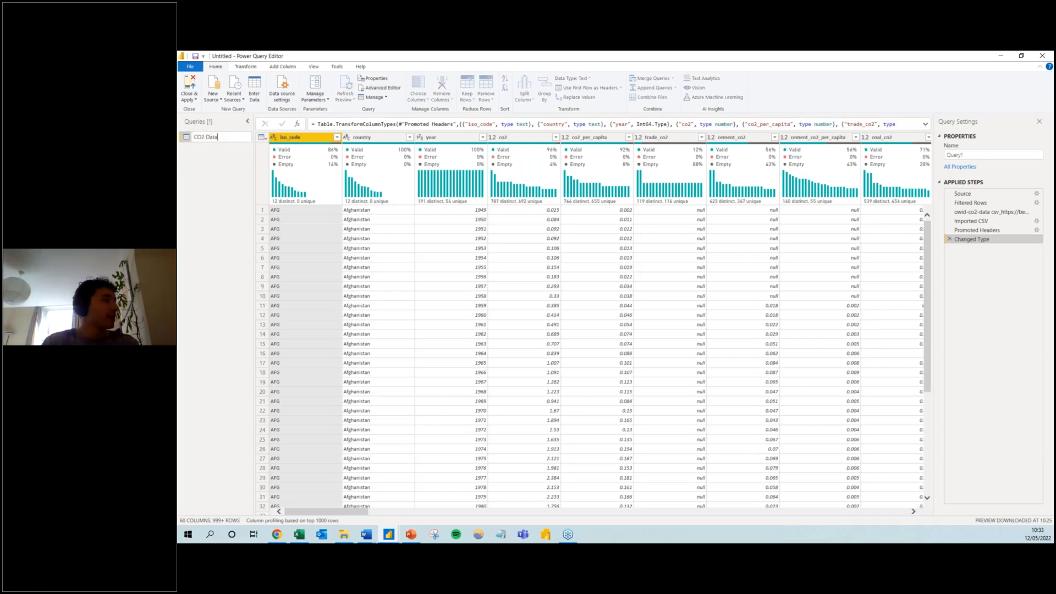
{"action": "key", "text": "Return"}
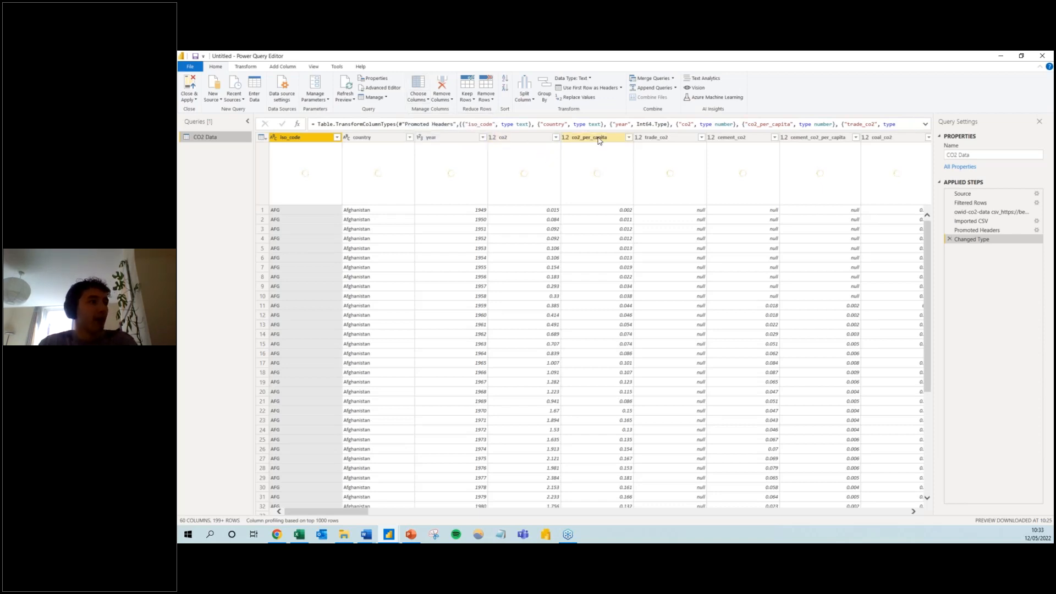
Keep only the iso_code, country, year, co2, population and gdp columns in the CO2 Data query
{"action": "right_click", "coordinate": [598, 140]}
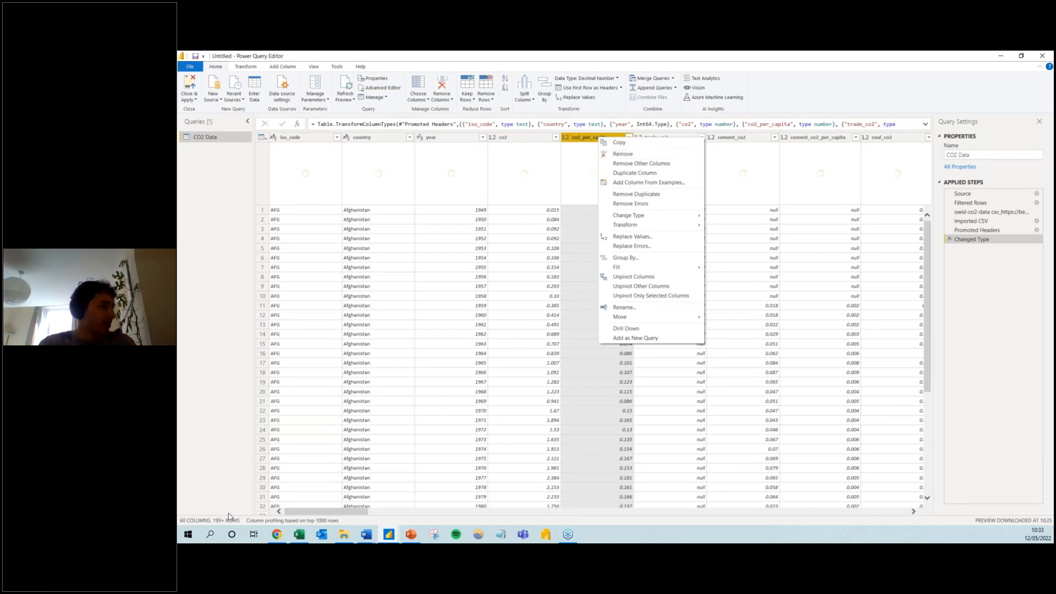
{"action": "left_click", "coordinate": [191, 524]}
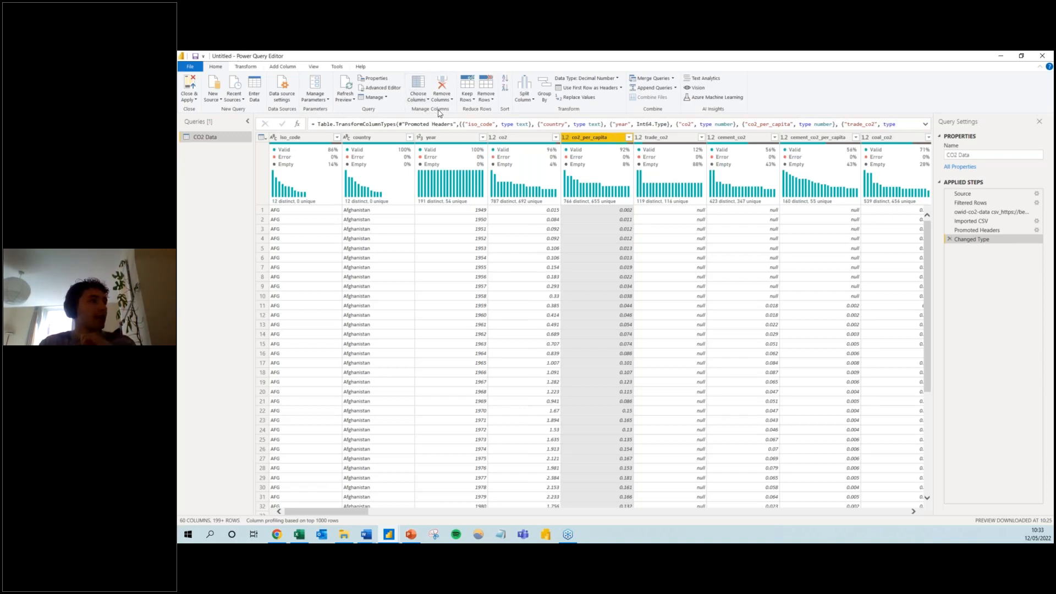
{"action": "left_click", "coordinate": [419, 84]}
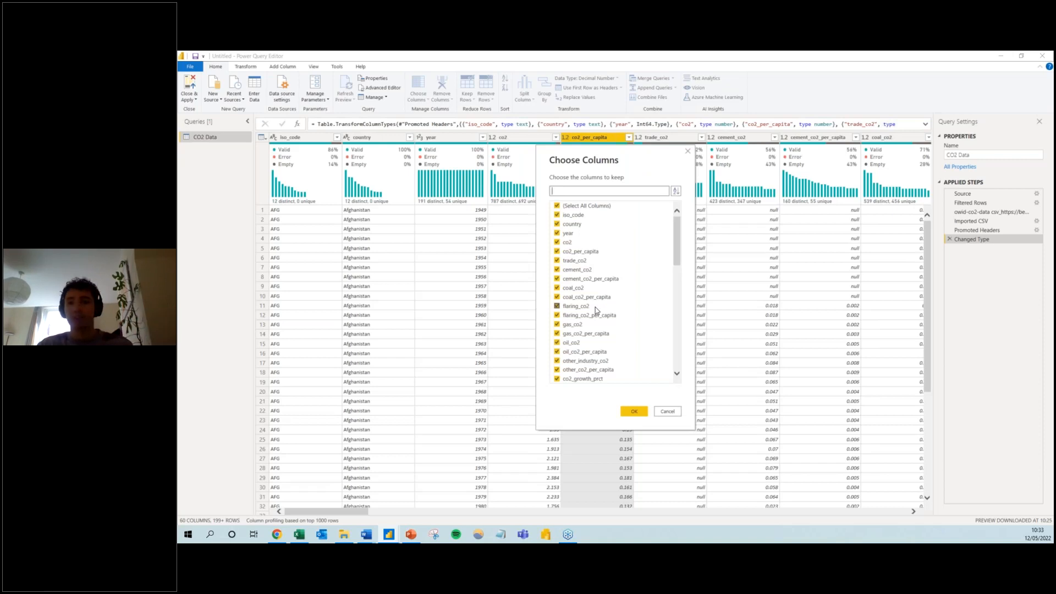
{"action": "scroll", "coordinate": [595, 309], "scroll_direction": "down", "scroll_amount": 2}
{"action": "scroll", "coordinate": [595, 310], "scroll_direction": "down", "scroll_amount": 10}
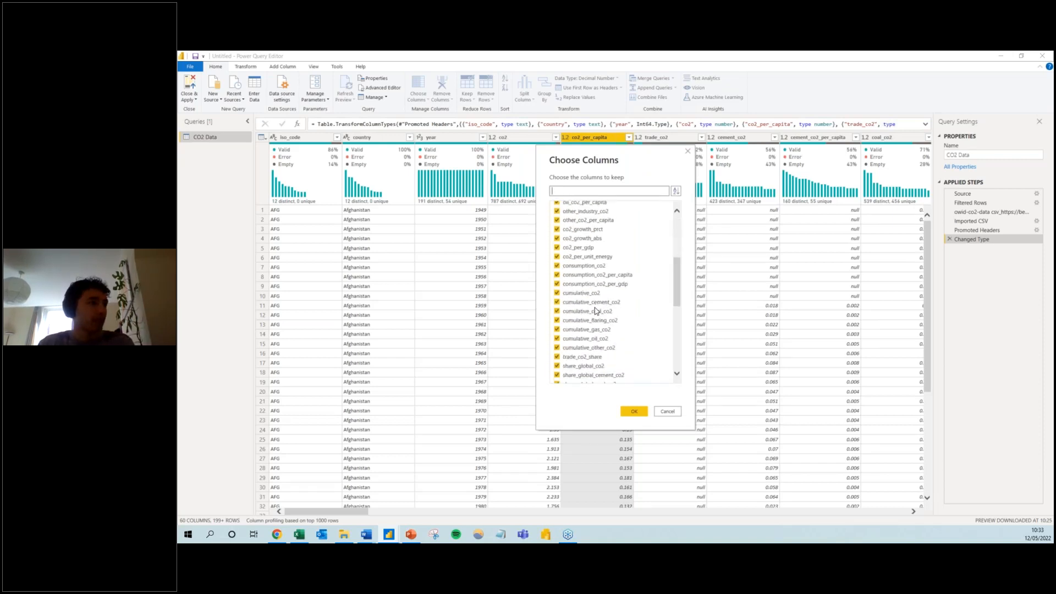
{"action": "scroll", "coordinate": [595, 309], "scroll_direction": "up", "scroll_amount": 15}
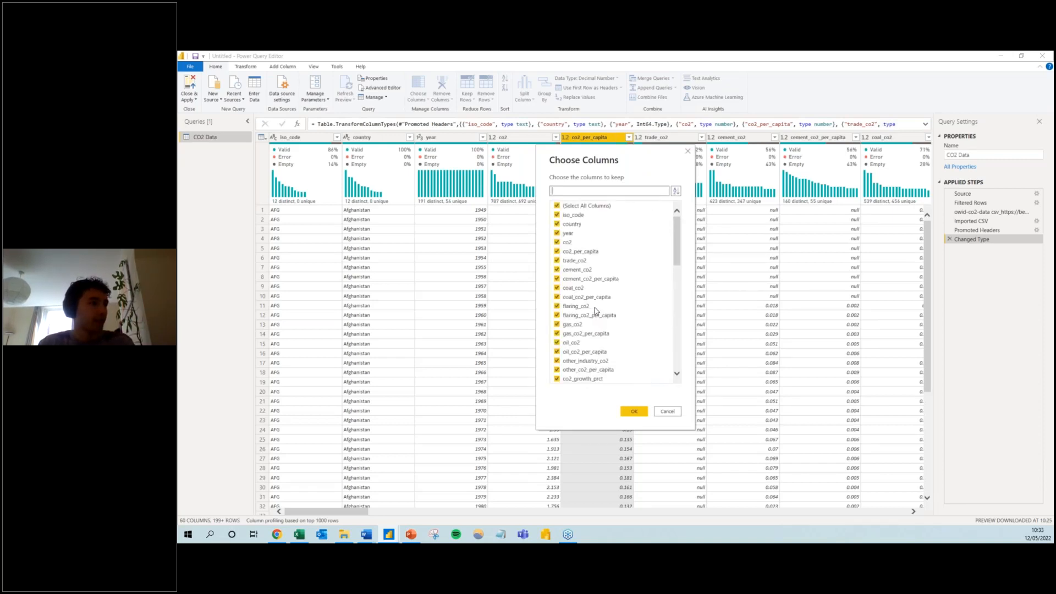
{"action": "left_click", "coordinate": [598, 209]}
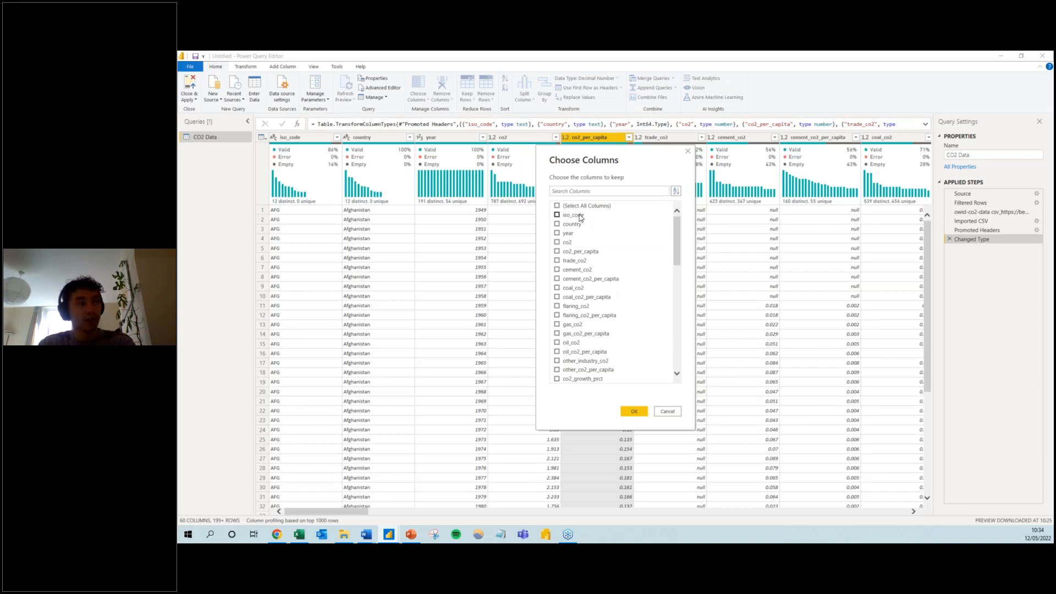
{"action": "left_click", "coordinate": [577, 225]}
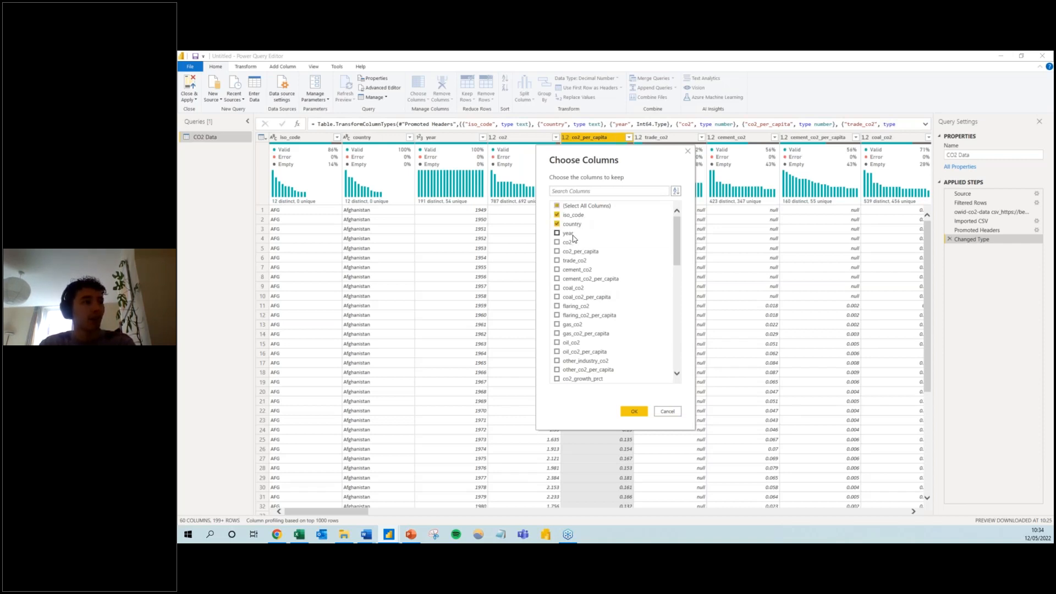
{"action": "left_click", "coordinate": [570, 235]}
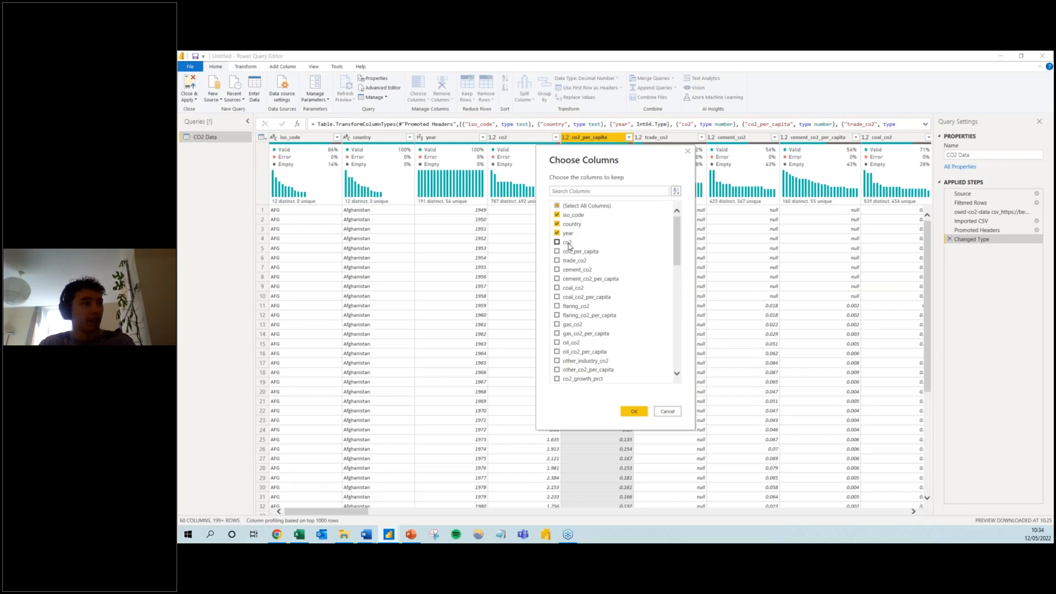
{"action": "scroll", "coordinate": [557, 334], "scroll_direction": "down", "scroll_amount": 10}
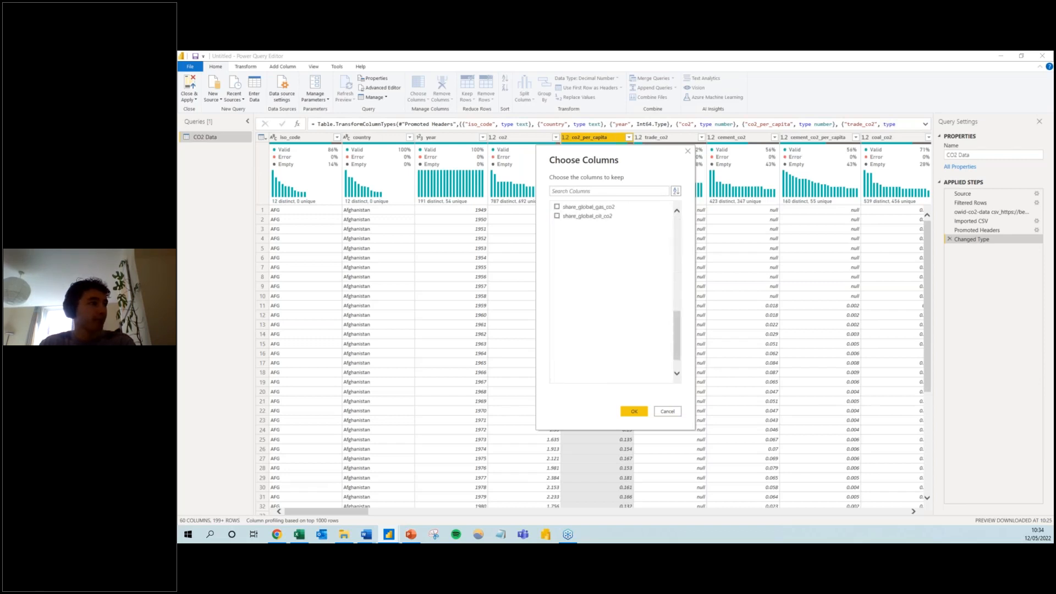
{"action": "left_click", "coordinate": [574, 343]}
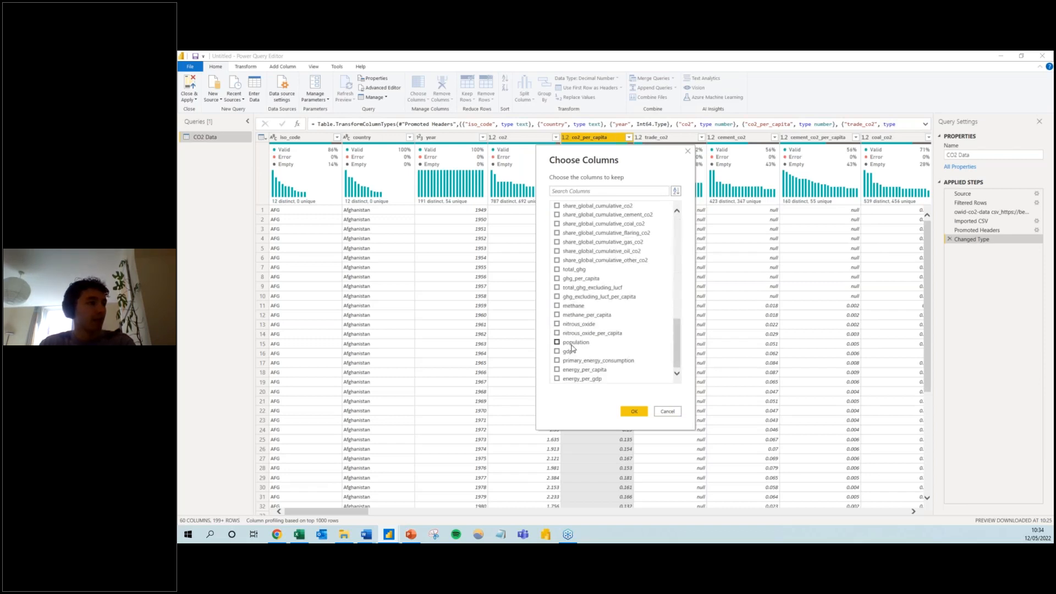
{"action": "left_click", "coordinate": [564, 353]}
{"action": "scroll", "coordinate": [627, 309], "scroll_direction": "up", "scroll_amount": 15}
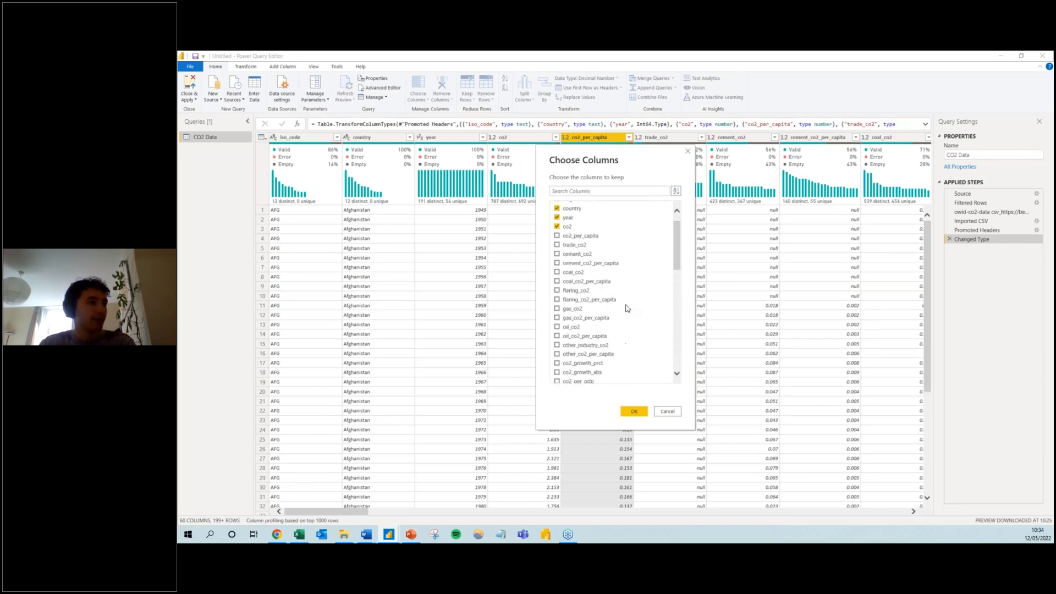
{"action": "left_click", "coordinate": [640, 415]}
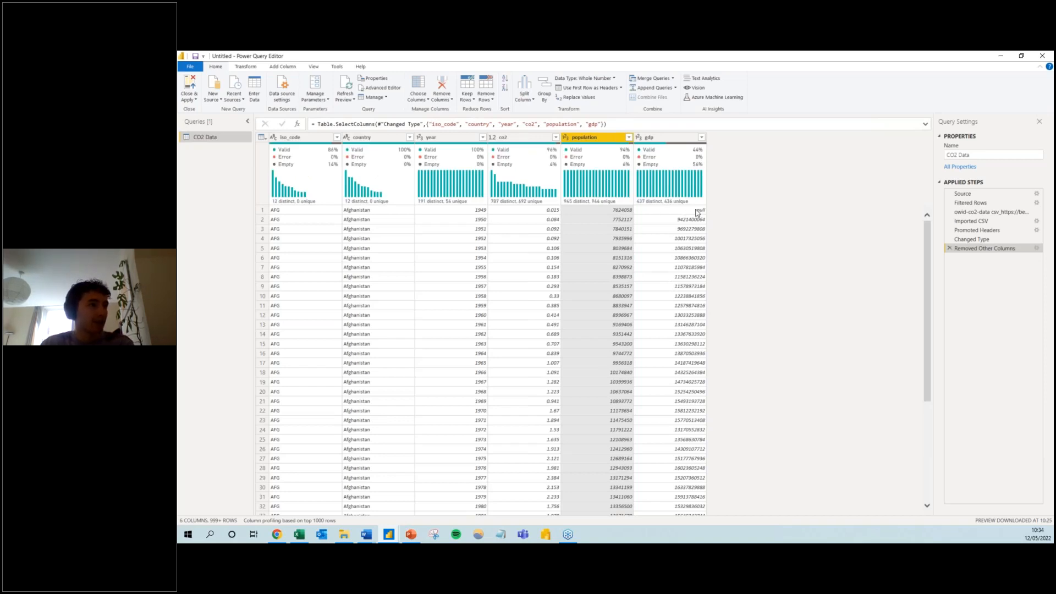
Compare the Changed Type and Removed Other Columns steps and view the data type options for the population column
{"action": "left_click", "coordinate": [973, 240]}
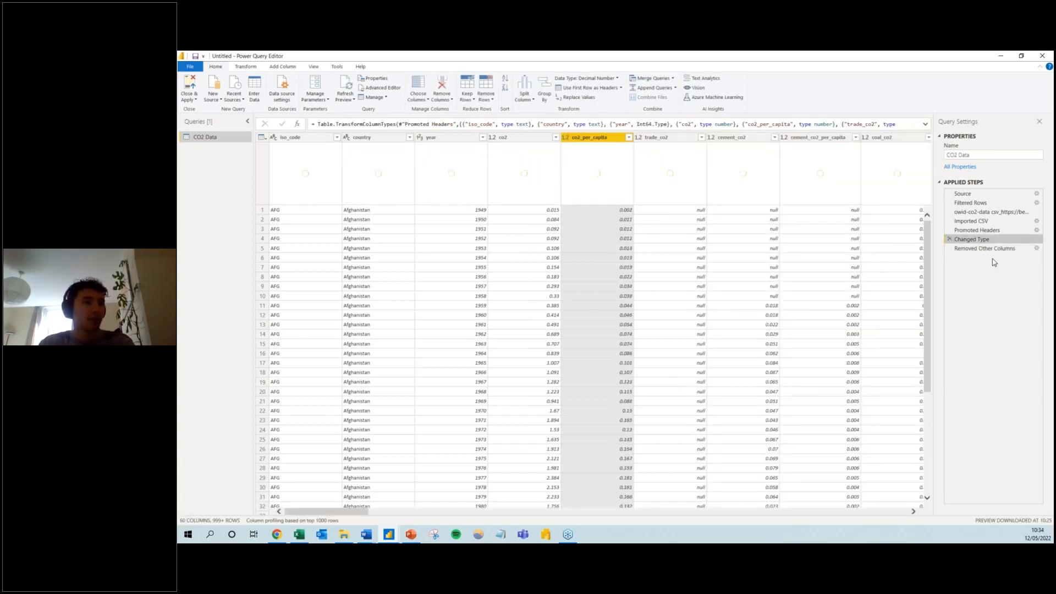
{"action": "left_click", "coordinate": [967, 249]}
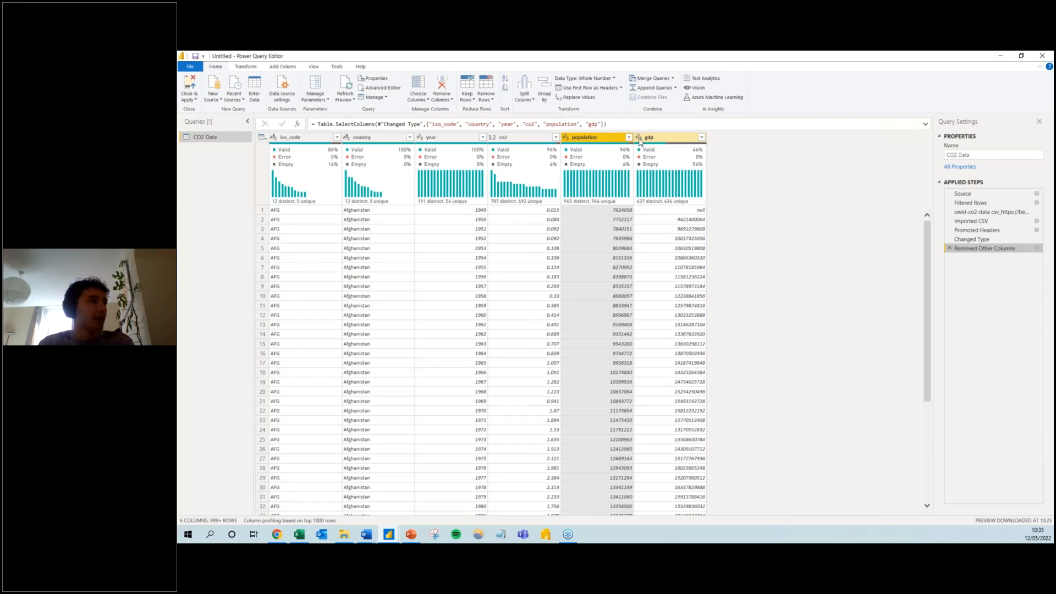
{"action": "left_click", "coordinate": [565, 138]}
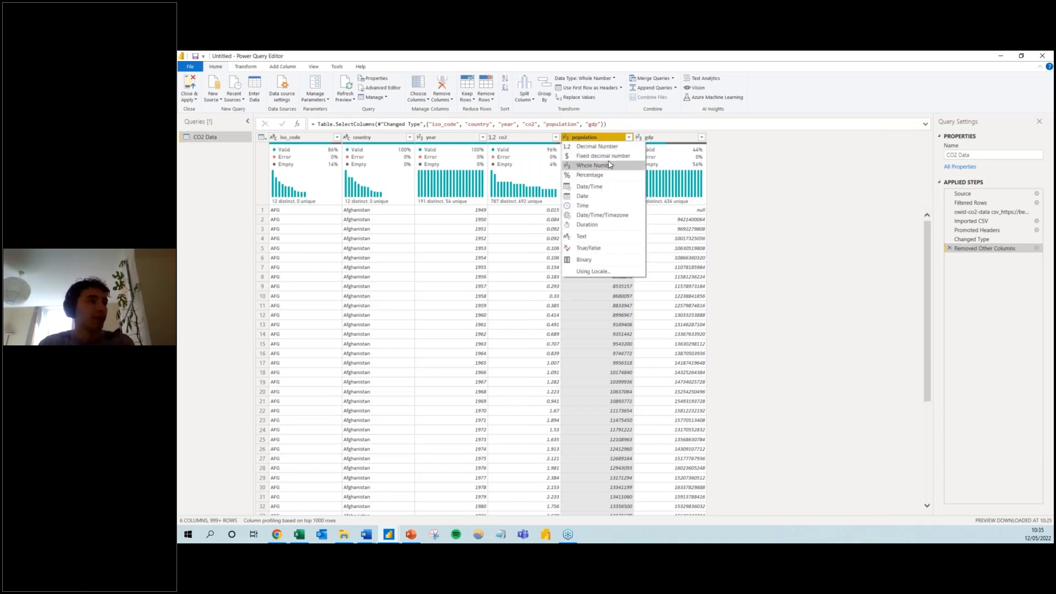
{"action": "left_click", "coordinate": [763, 228]}
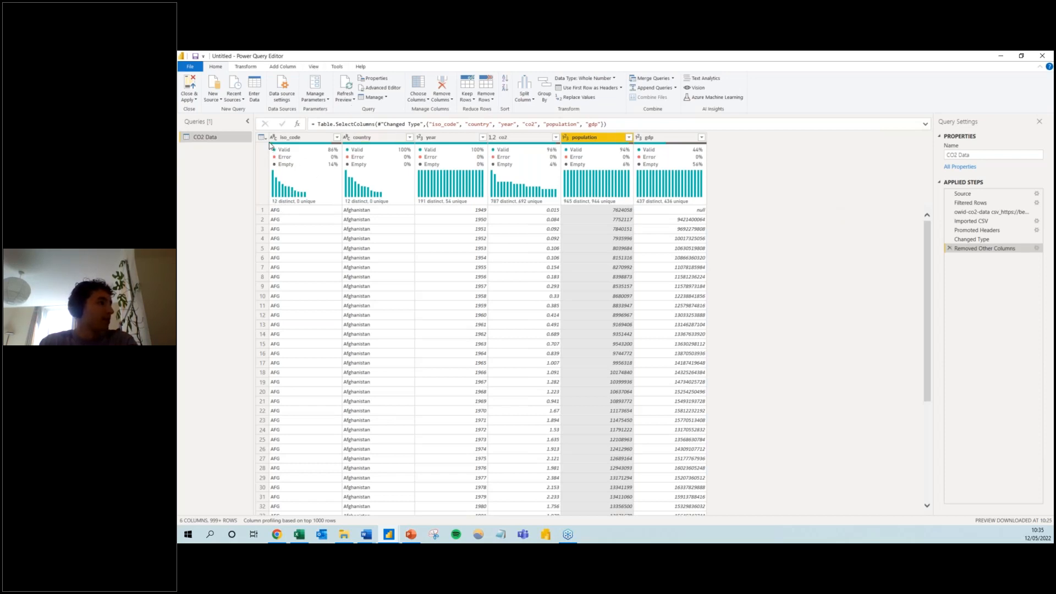
Turn off column quality, column distribution and column profile in the data preview
{"action": "left_click", "coordinate": [314, 67]}
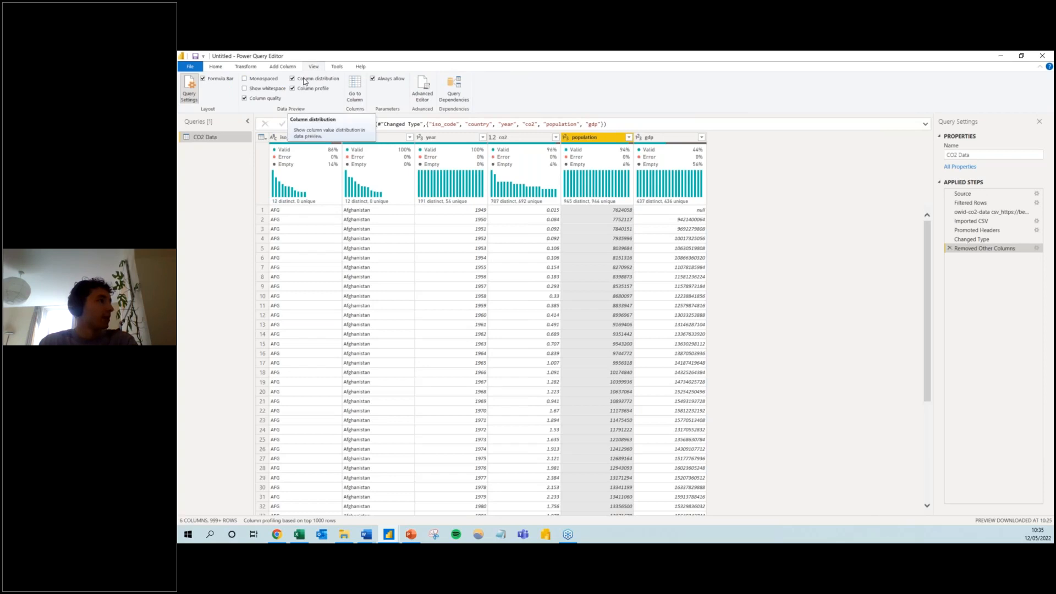
{"action": "left_click", "coordinate": [260, 99]}
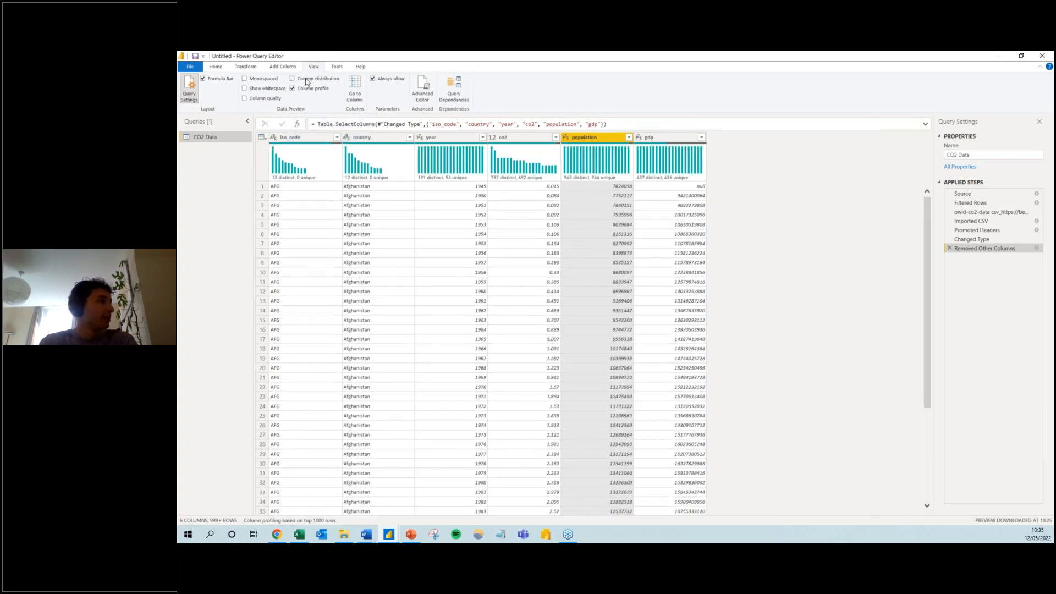
{"action": "left_click", "coordinate": [306, 87]}
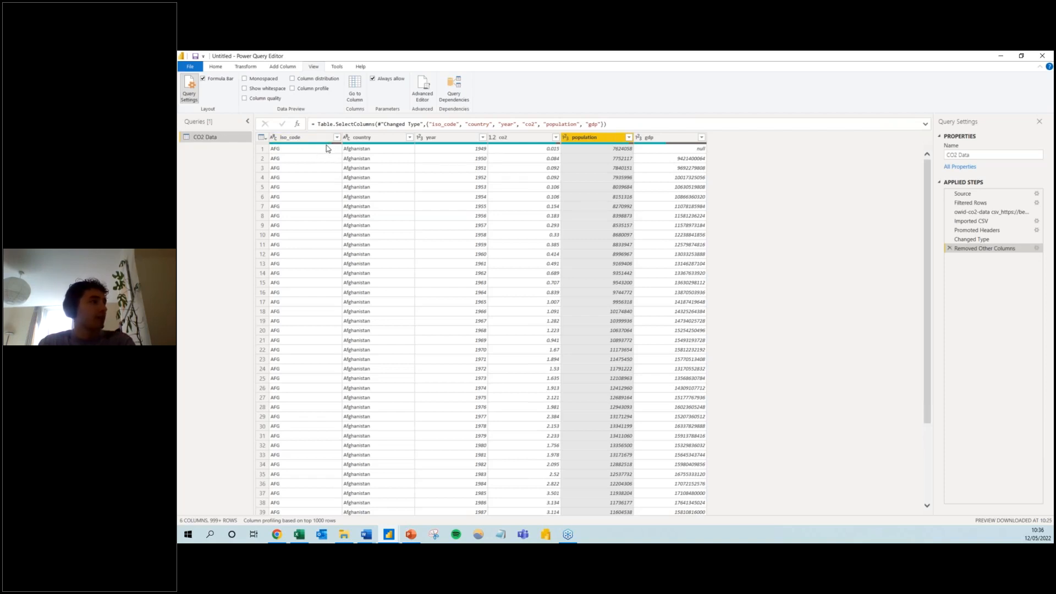
Filter the iso_code column to show only rows with blank codes
{"action": "mouse_move", "coordinate": [325, 145]}
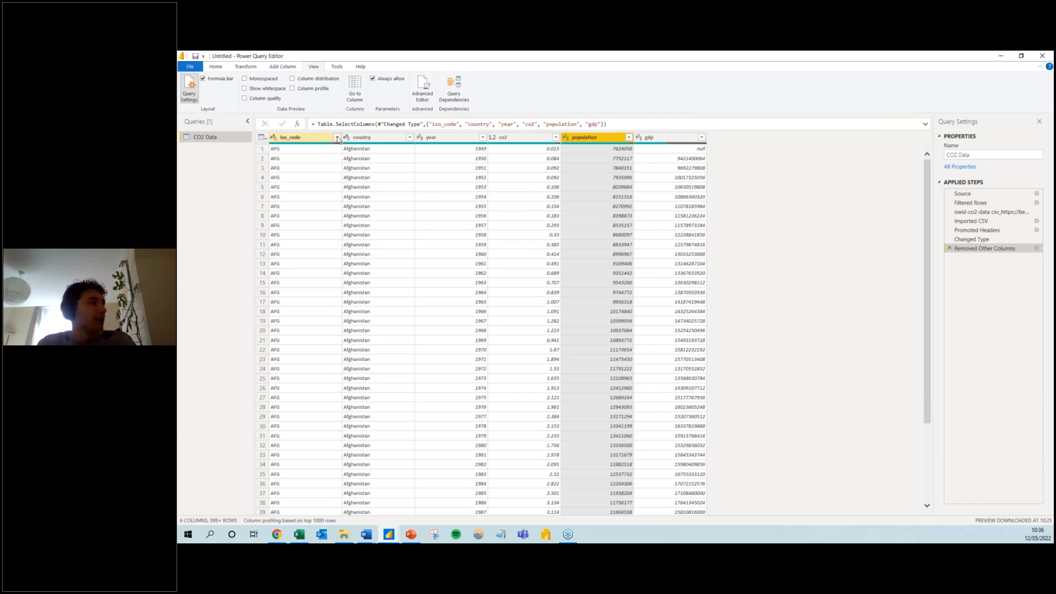
{"action": "left_click", "coordinate": [337, 137]}
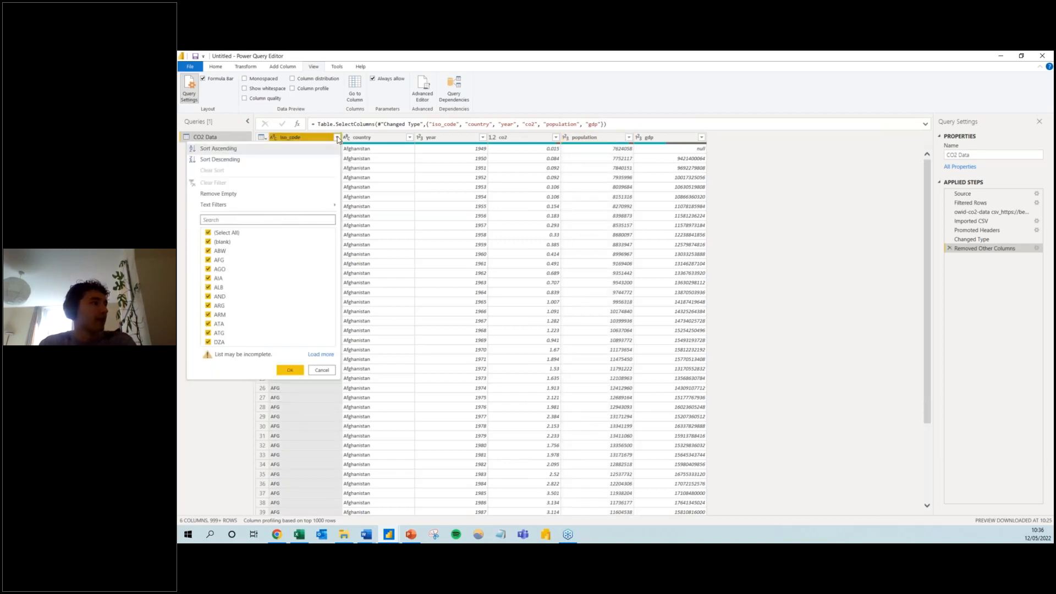
{"action": "left_click", "coordinate": [226, 232]}
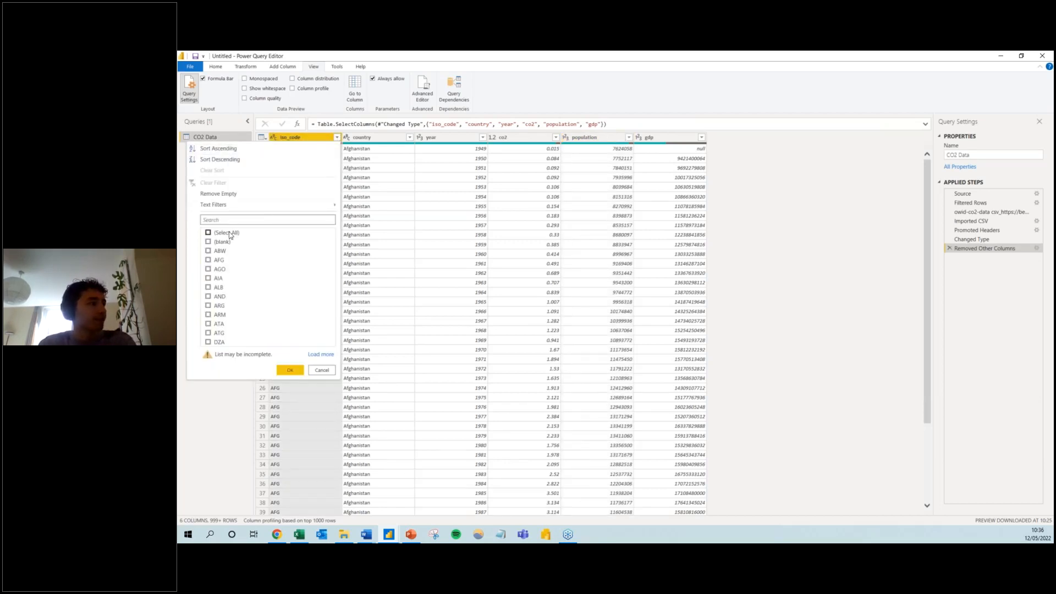
{"action": "left_click", "coordinate": [223, 242]}
{"action": "left_click", "coordinate": [290, 370]}
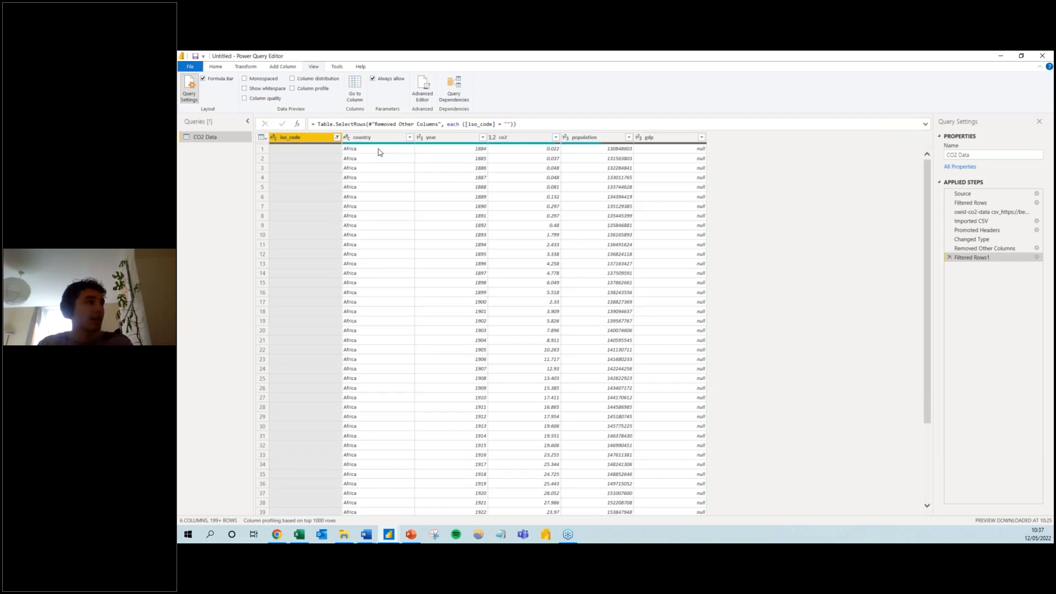
Load the complete list of country filter values and examine which entries have no ISO code
{"action": "left_click", "coordinate": [409, 138]}
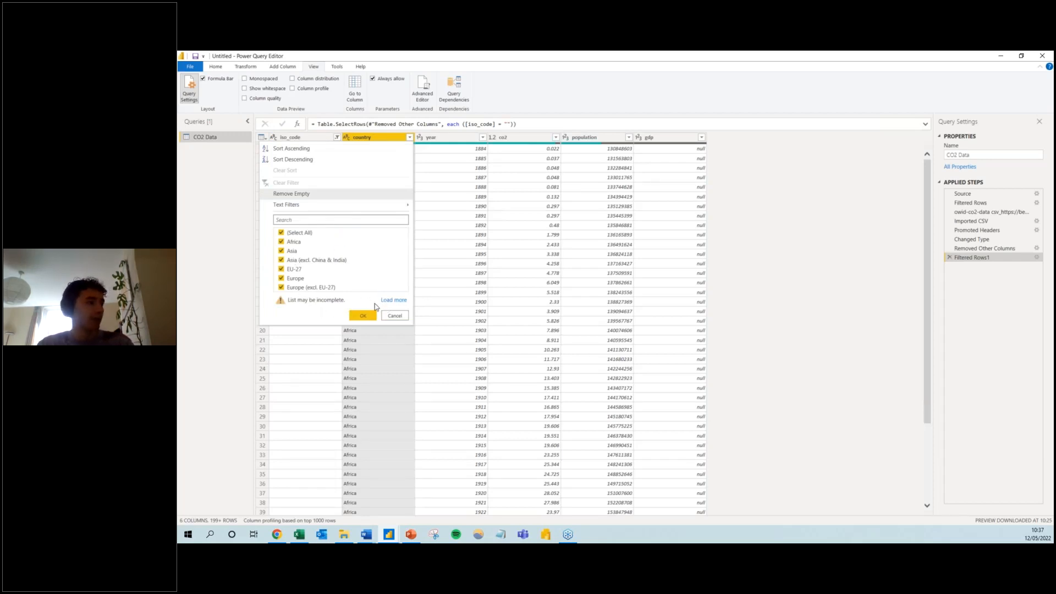
{"action": "left_click", "coordinate": [394, 301]}
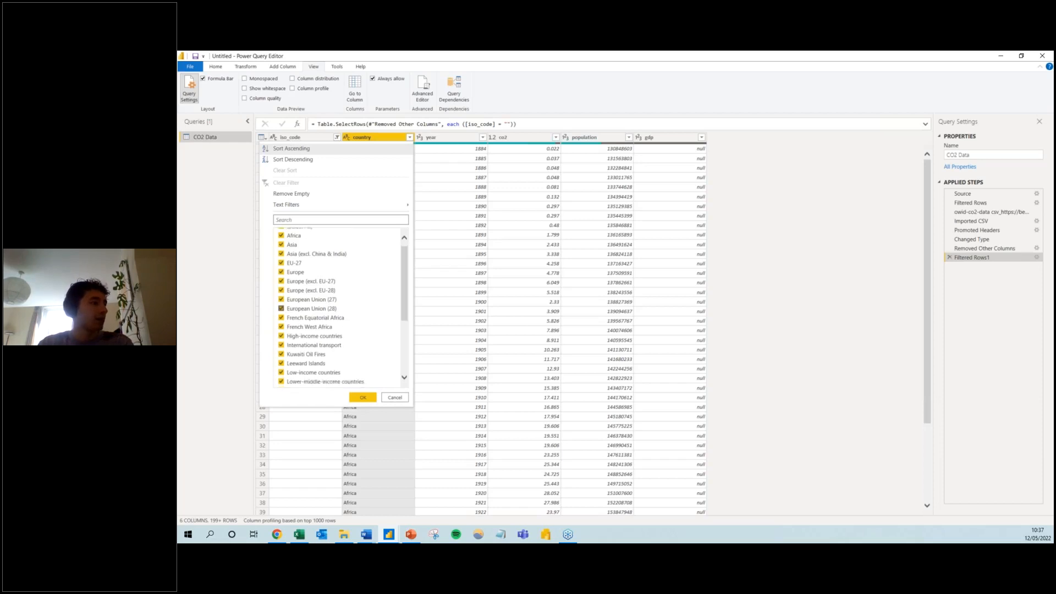
{"action": "scroll", "coordinate": [324, 302], "scroll_direction": "down", "scroll_amount": 4}
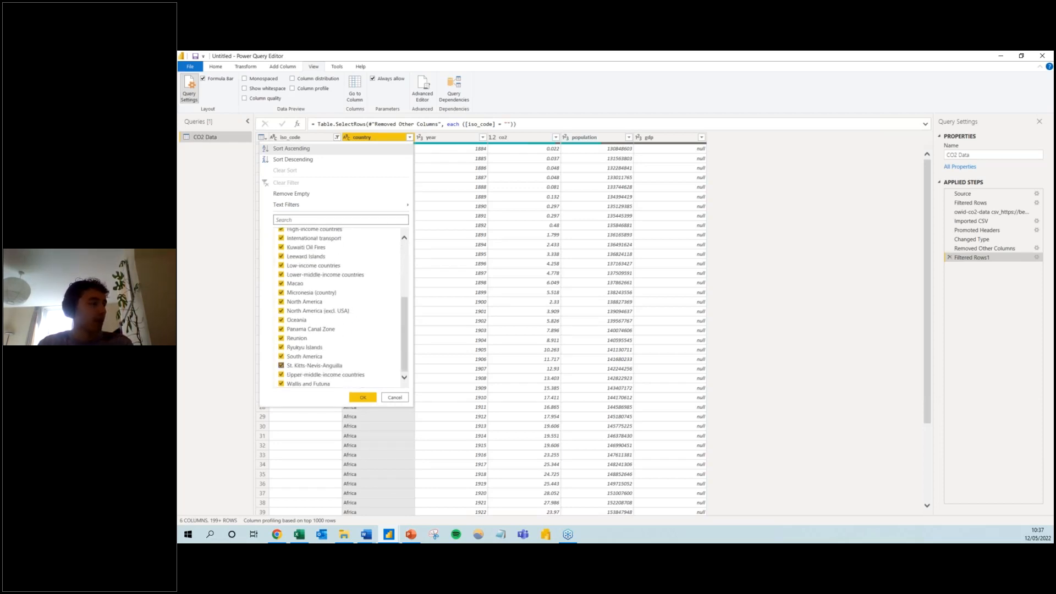
{"action": "scroll", "coordinate": [345, 330], "scroll_direction": "up", "scroll_amount": 5}
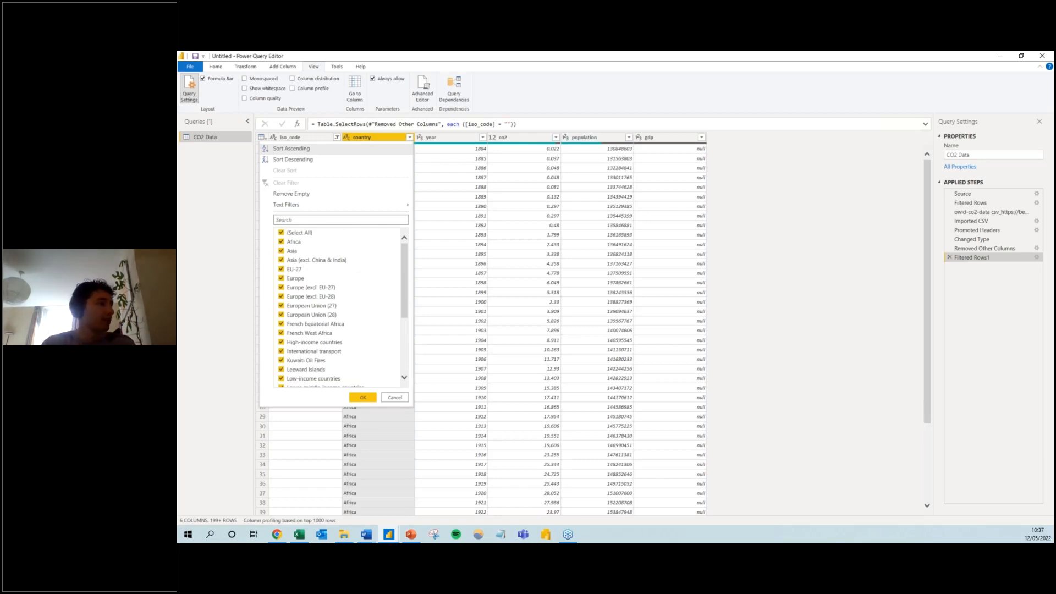
Delete the Filtered Rows1 step that keeps only blank codes and filter iso_code to exclude the blanks instead
{"action": "left_click", "coordinate": [395, 398]}
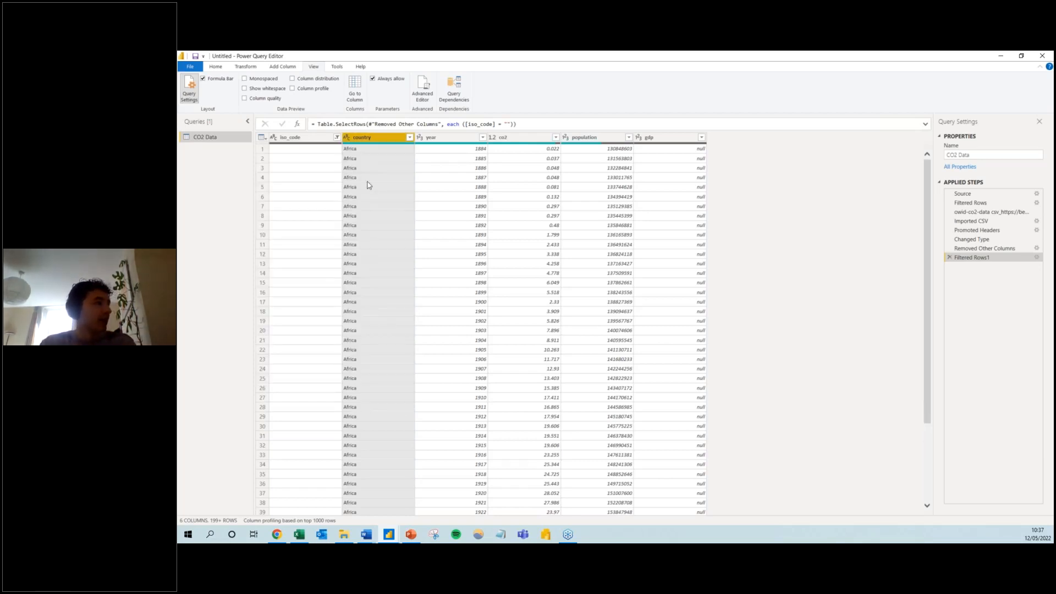
{"action": "left_click", "coordinate": [948, 257]}
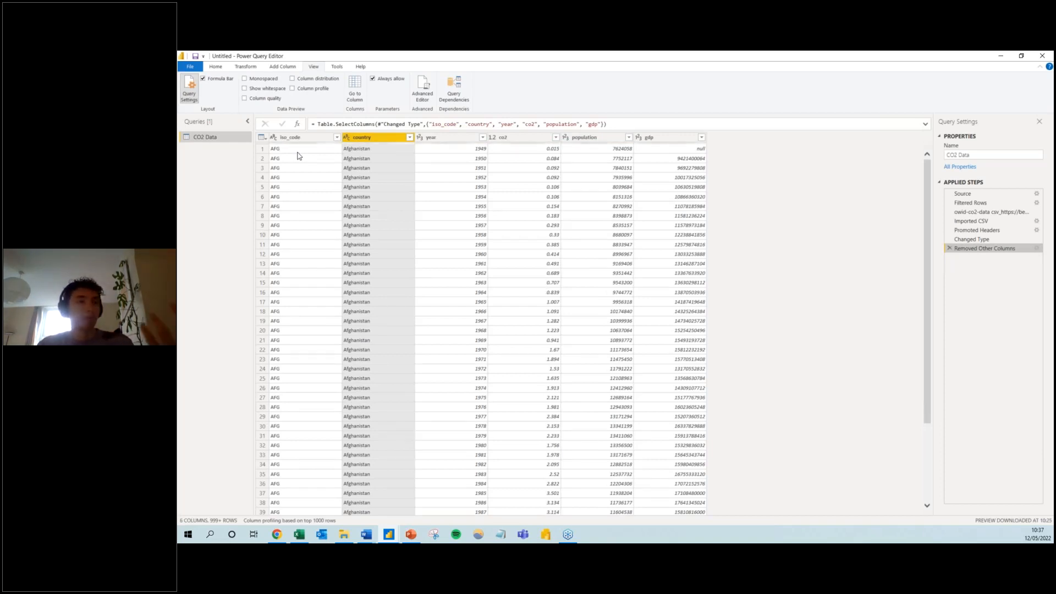
{"action": "left_click", "coordinate": [337, 138]}
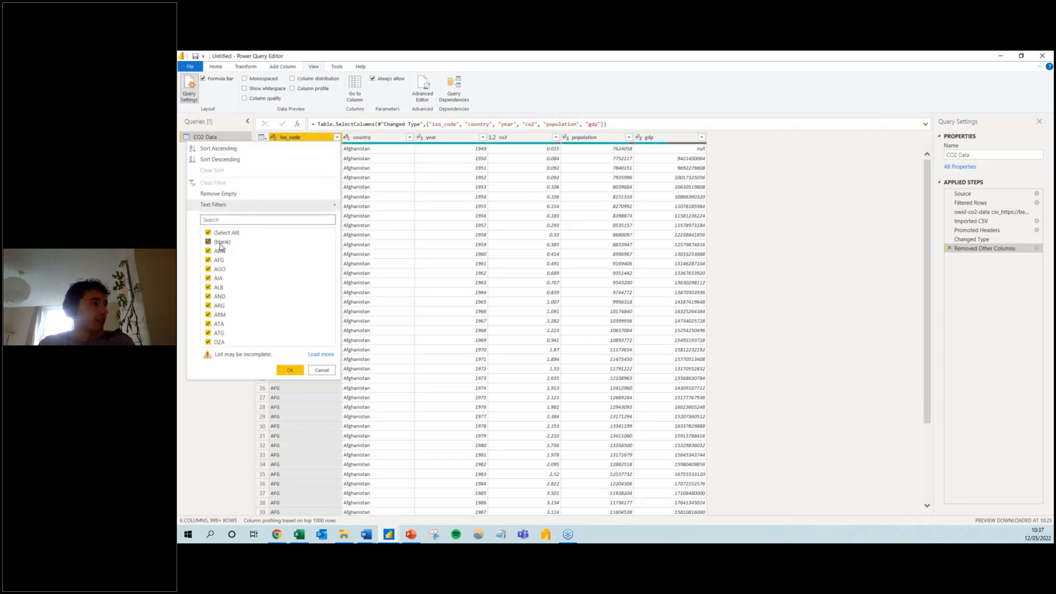
{"action": "left_click", "coordinate": [220, 243]}
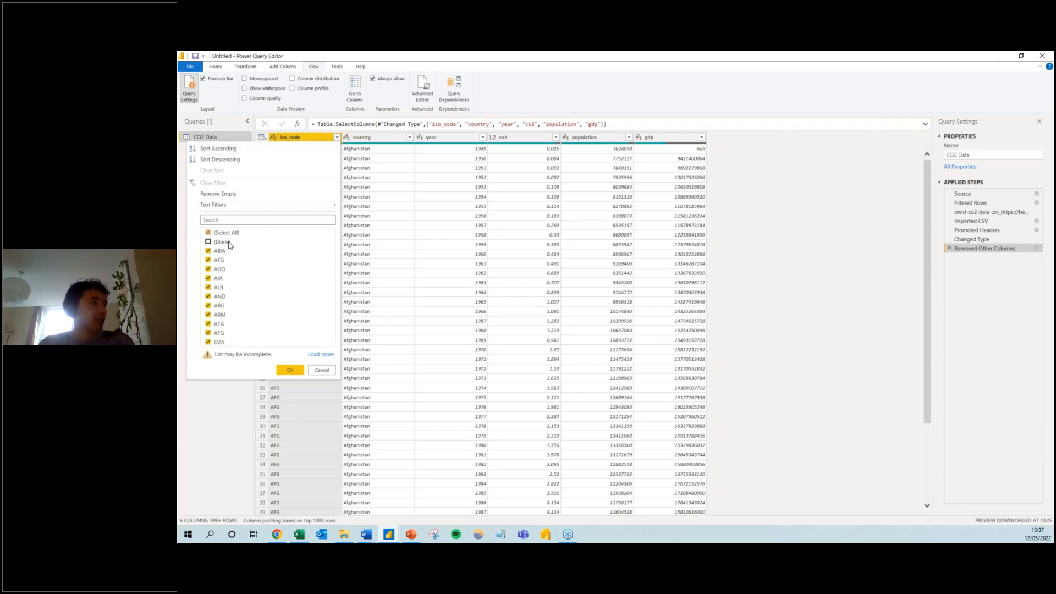
{"action": "left_click", "coordinate": [295, 376]}
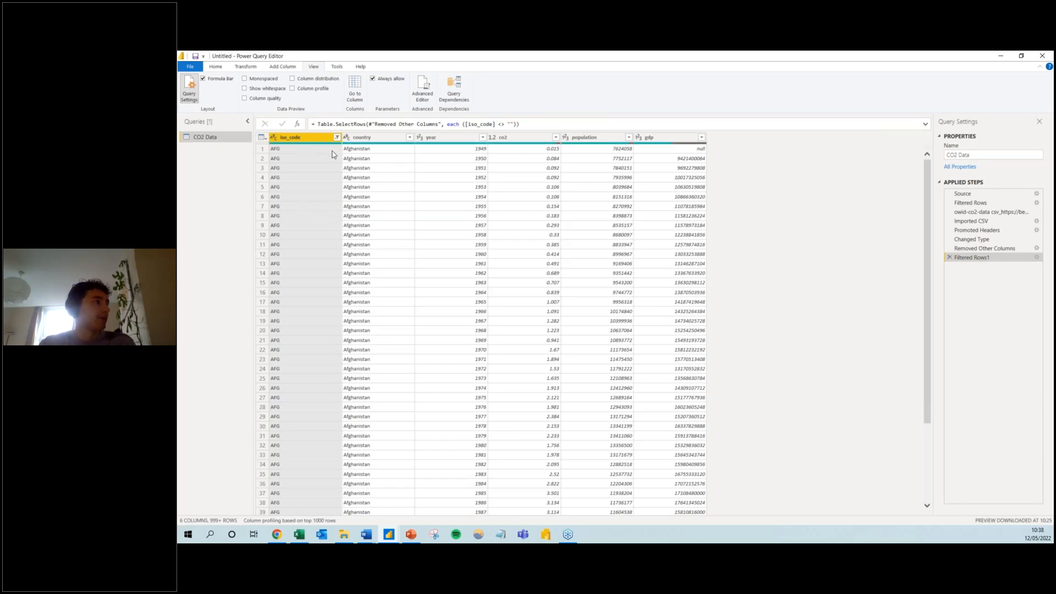
Show column quality, column profile and column distribution, and examine the value distributions of iso_code and year
{"action": "mouse_move", "coordinate": [316, 146]}
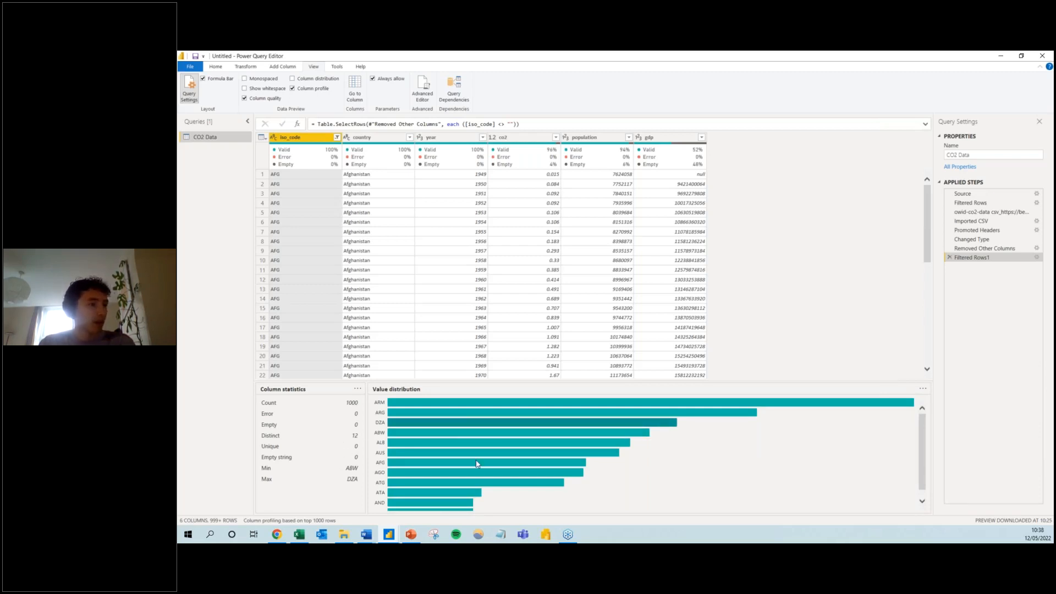
{"action": "scroll", "coordinate": [499, 452], "scroll_direction": "down", "scroll_amount": 1}
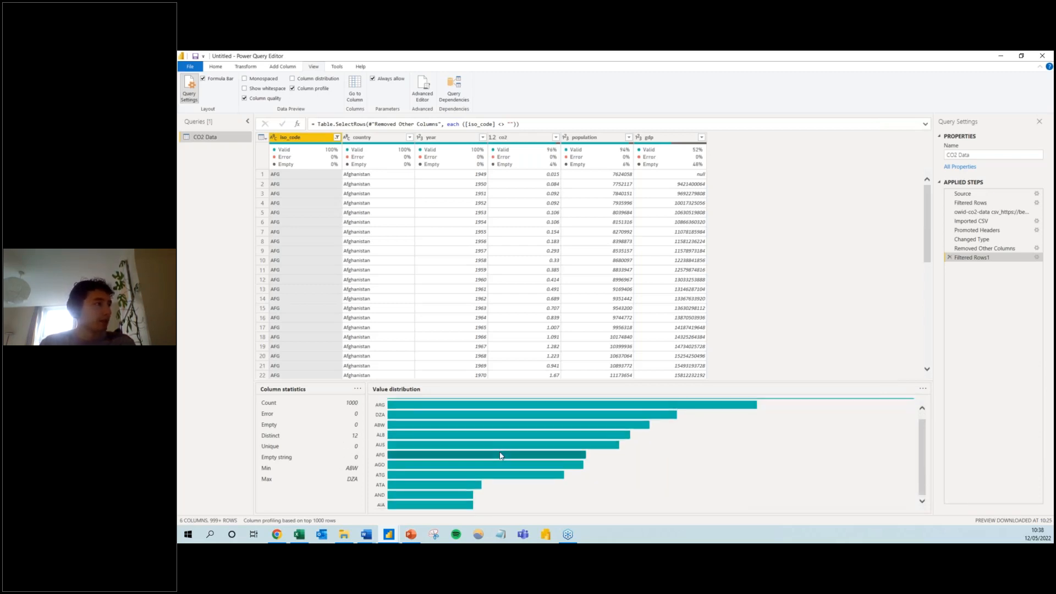
{"action": "scroll", "coordinate": [499, 456], "scroll_direction": "up", "scroll_amount": 1}
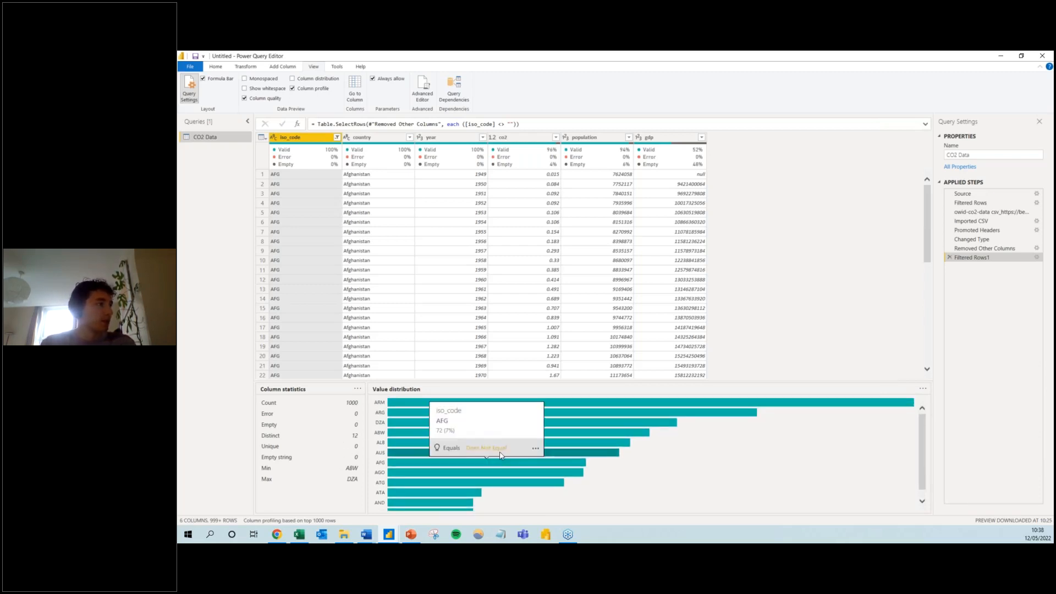
{"action": "left_click", "coordinate": [459, 138]}
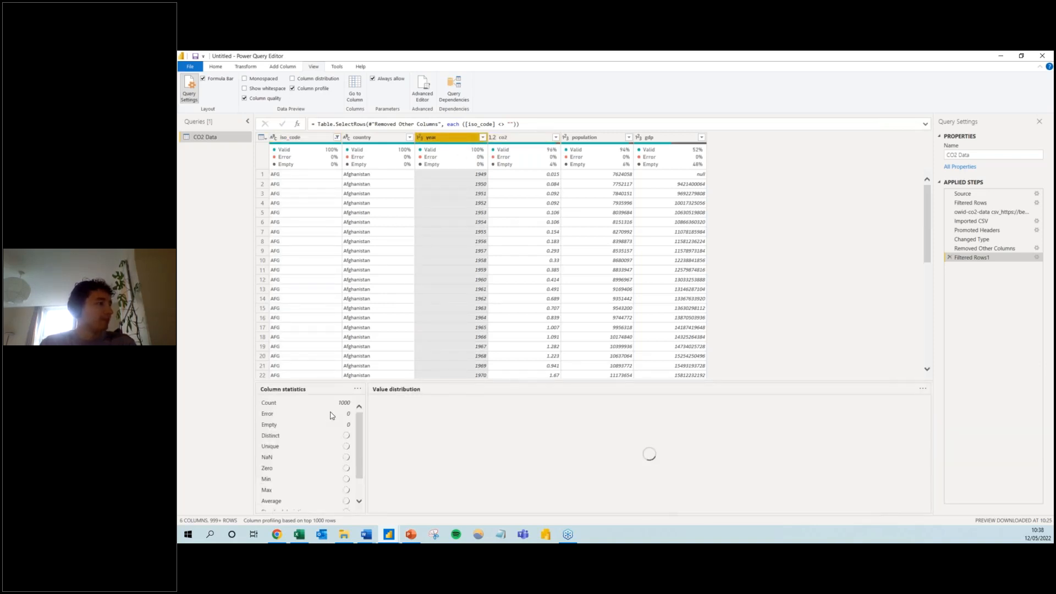
{"action": "left_click", "coordinate": [317, 80]}
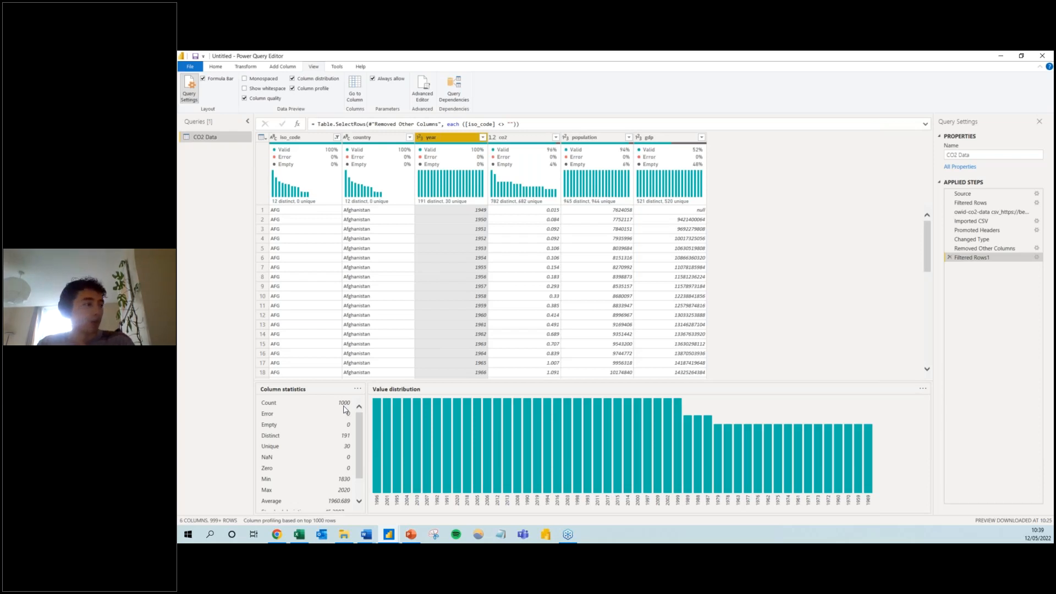
Base column profiling on the entire data set and examine the country column's statistics and value distribution
{"action": "left_click", "coordinate": [316, 521]}
{"action": "left_click", "coordinate": [392, 528]}
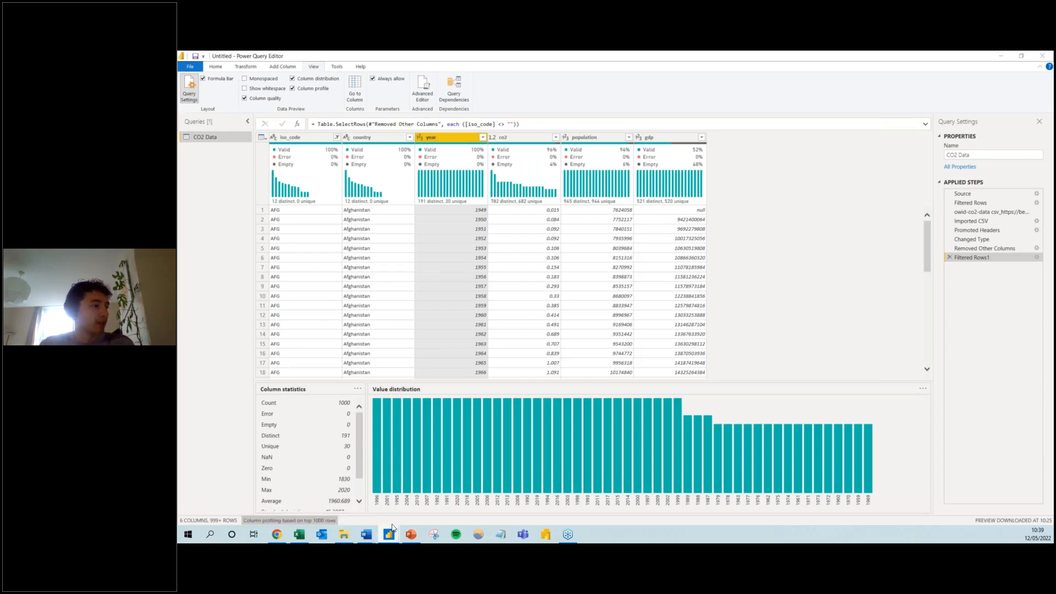
{"action": "left_click", "coordinate": [329, 521]}
{"action": "left_click", "coordinate": [329, 520]}
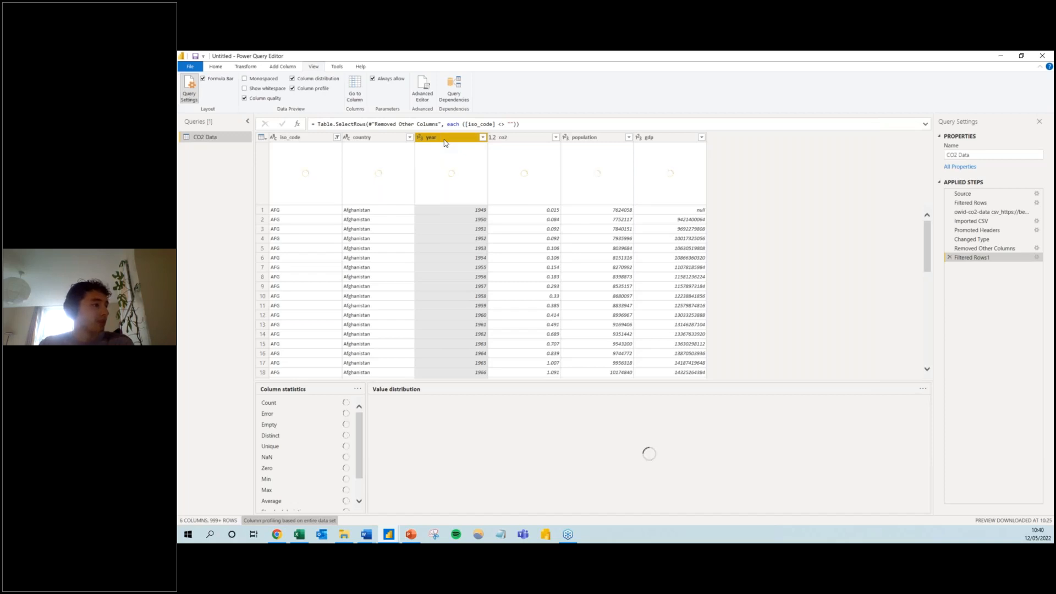
{"action": "left_click", "coordinate": [367, 138]}
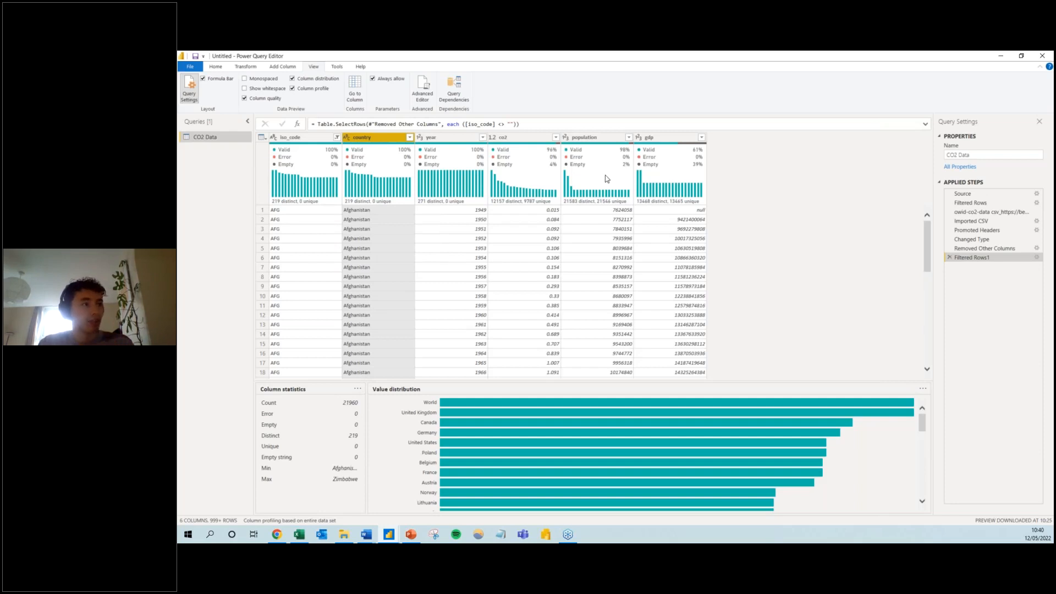
{"action": "mouse_move", "coordinate": [606, 178]}
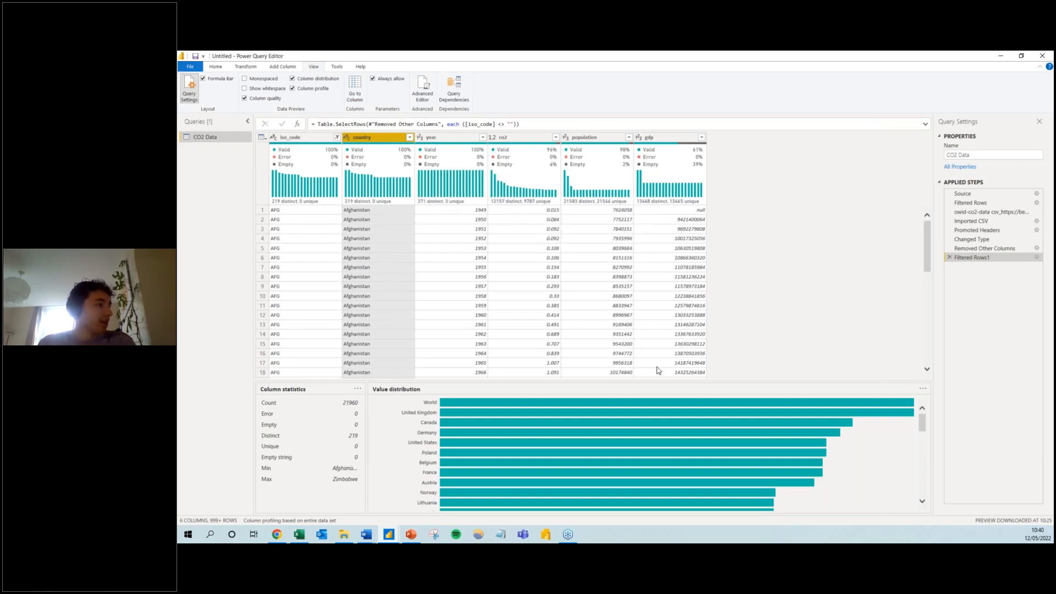
Hide column quality, column profile and column distribution in the data preview
{"action": "left_click", "coordinate": [259, 102]}
{"action": "left_click", "coordinate": [304, 89]}
{"action": "left_click", "coordinate": [306, 81]}
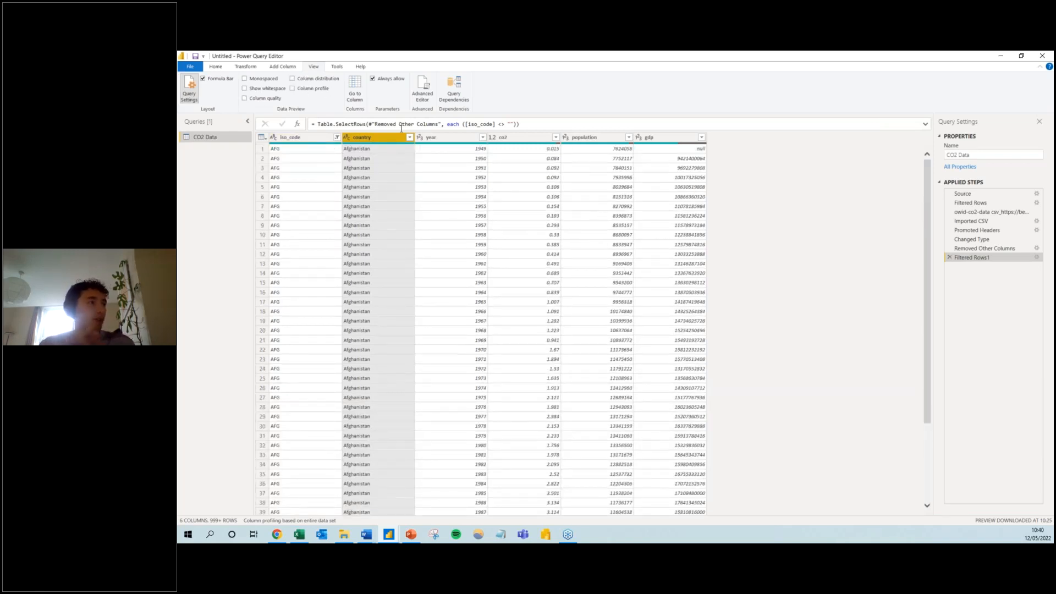
Load the complete list of country filter values and exclude World from the country column
{"action": "left_click", "coordinate": [409, 138]}
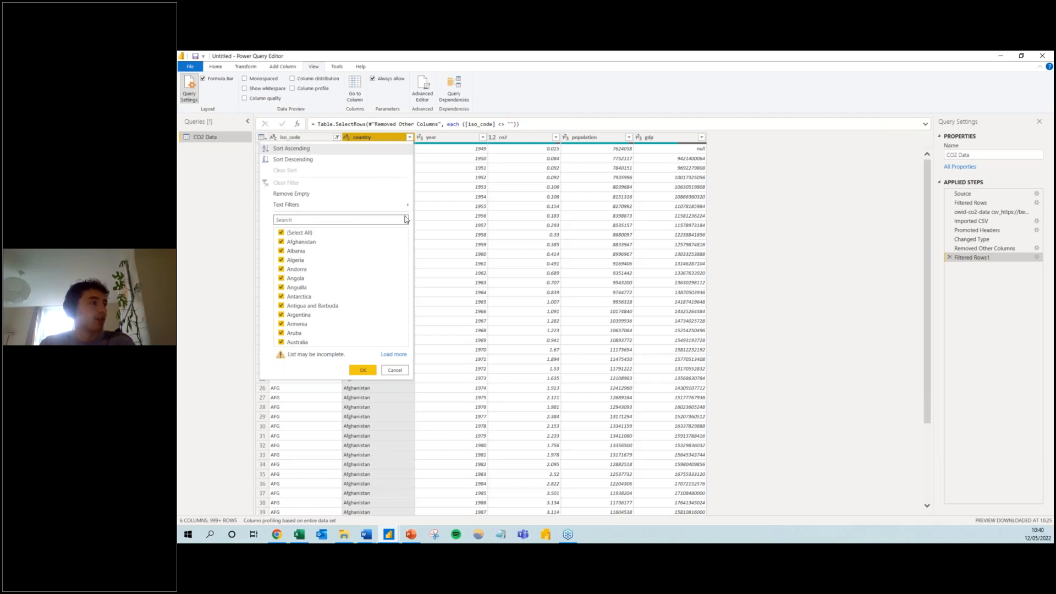
{"action": "left_click", "coordinate": [391, 355]}
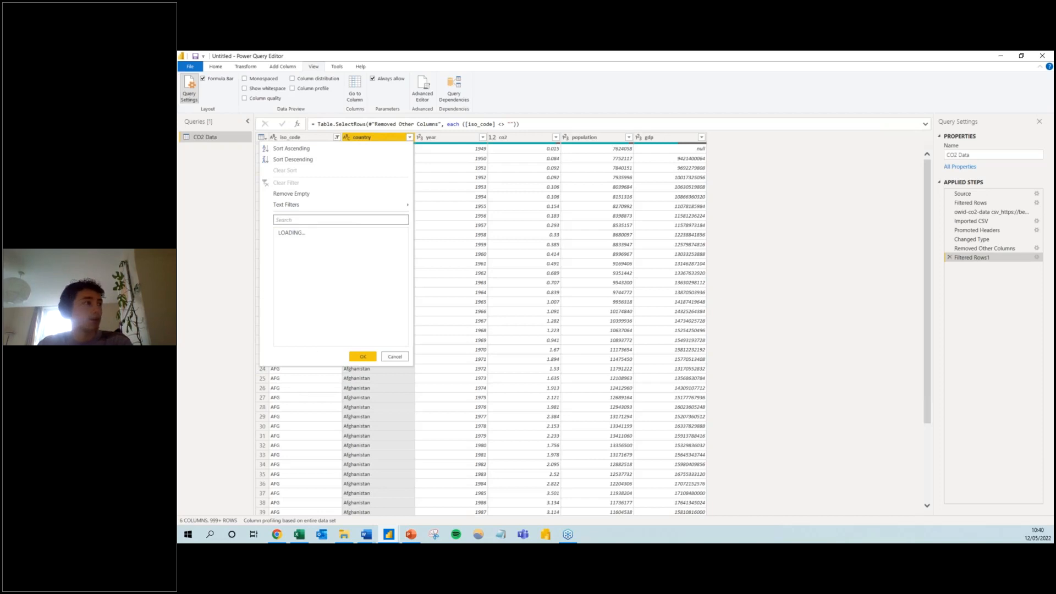
{"action": "scroll", "coordinate": [348, 290], "scroll_direction": "down", "scroll_amount": 15}
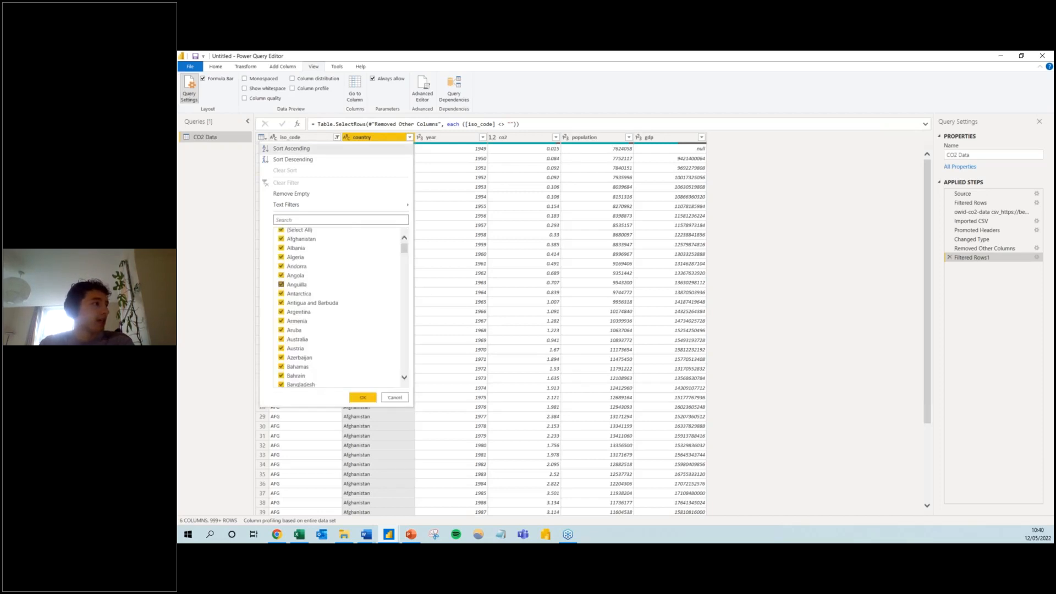
{"action": "scroll", "coordinate": [348, 290], "scroll_direction": "down", "scroll_amount": 5}
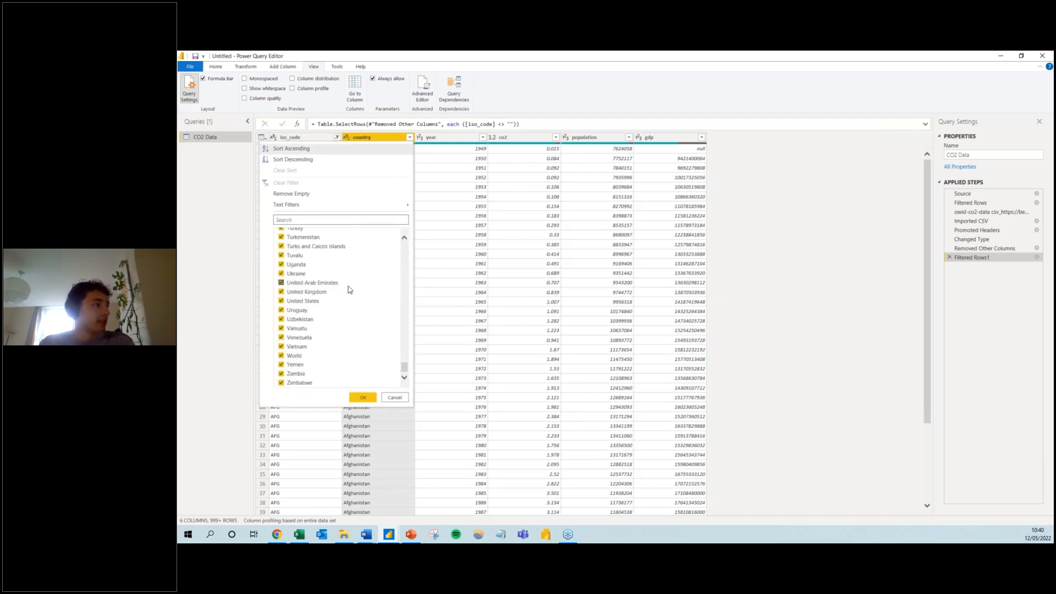
{"action": "left_click", "coordinate": [292, 358]}
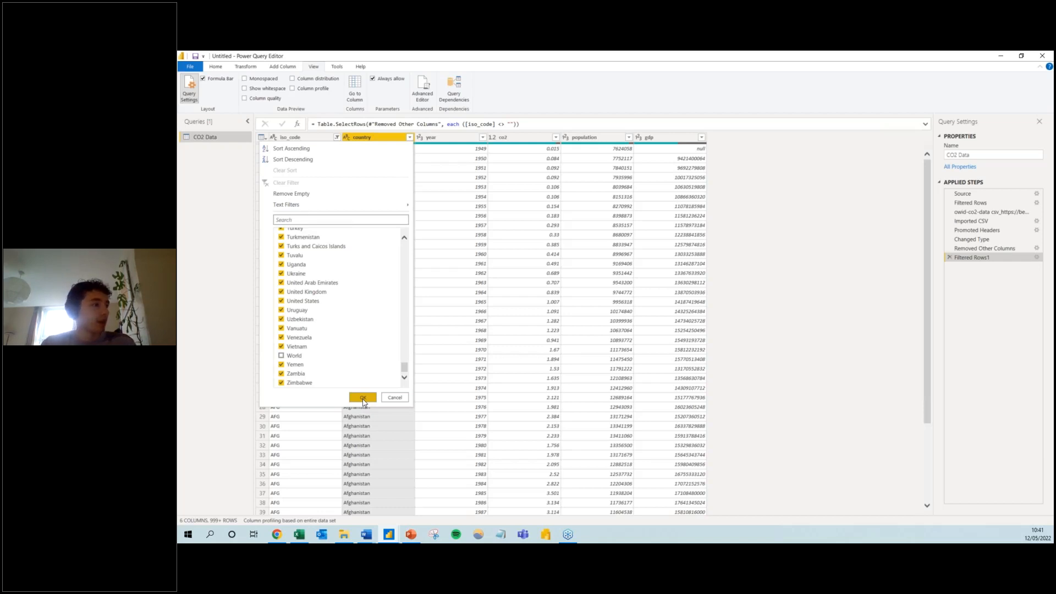
{"action": "left_click", "coordinate": [363, 399]}
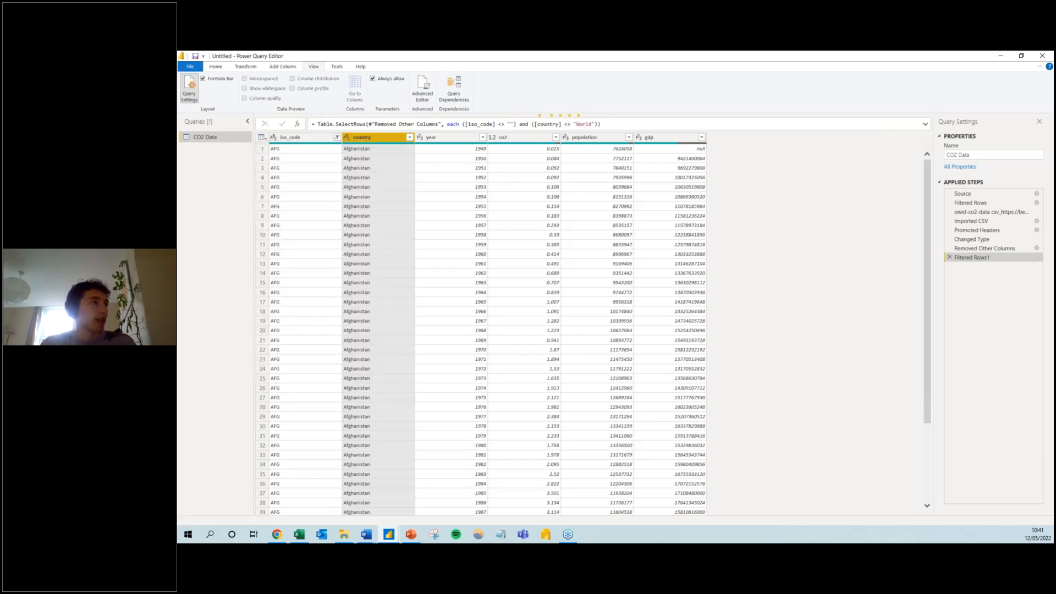
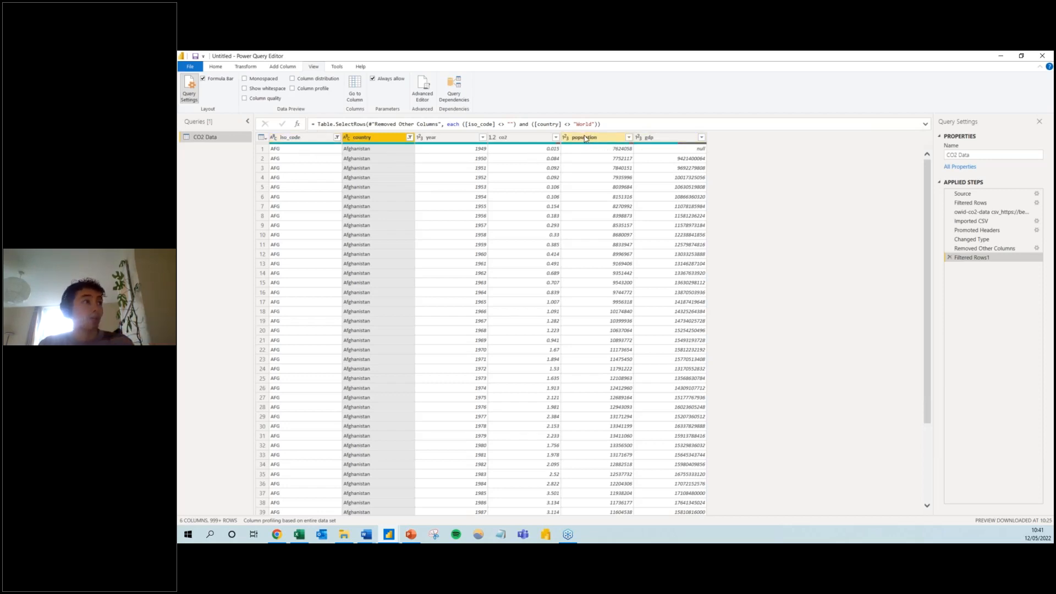
Rename the iso_code column to ISO Code
{"action": "right_click", "coordinate": [302, 144]}
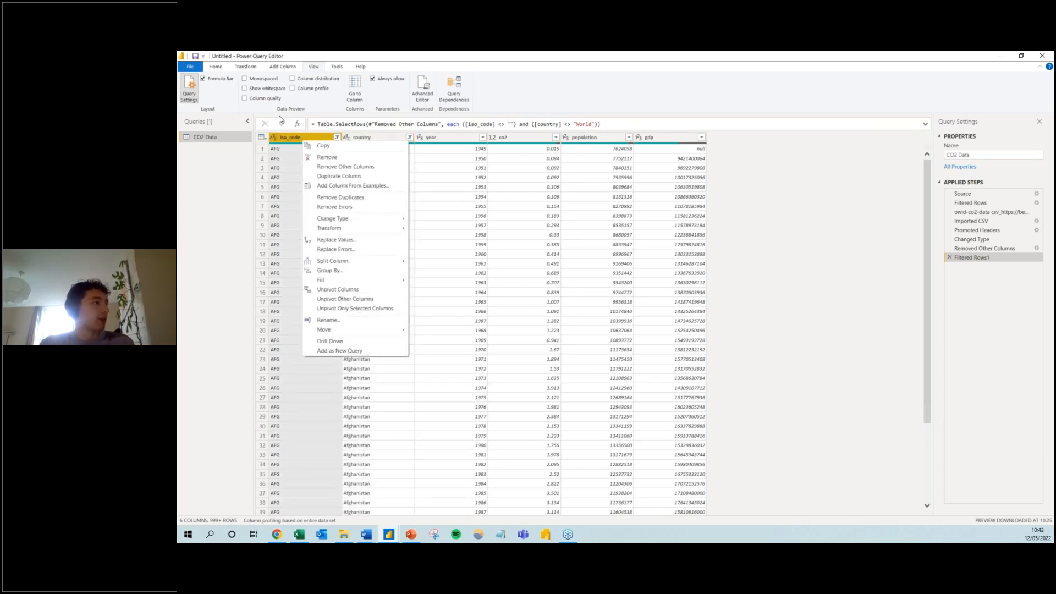
{"action": "double_click", "coordinate": [293, 141]}
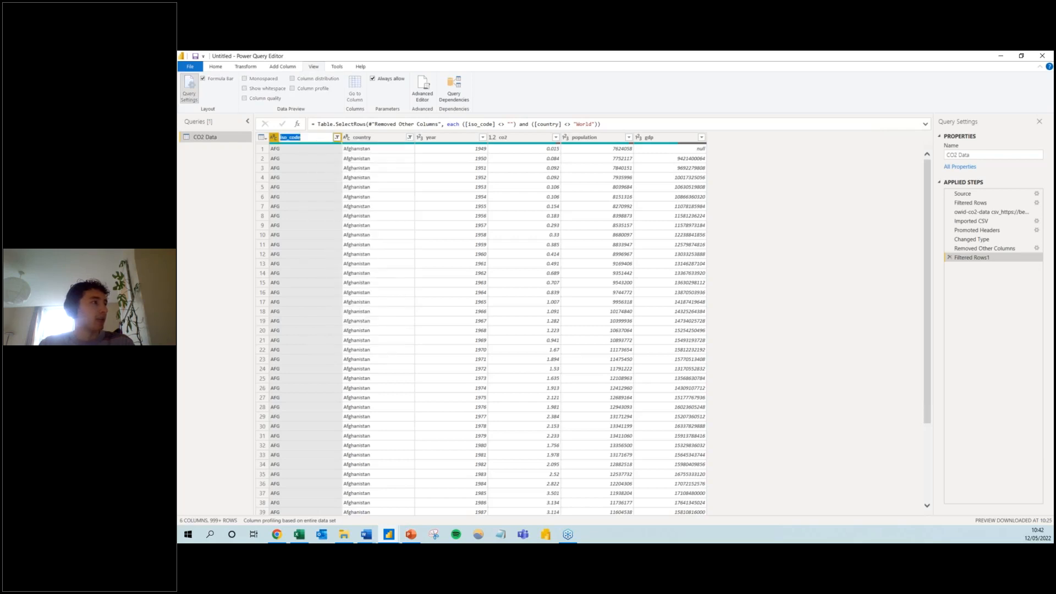
{"action": "type", "text": "is"}
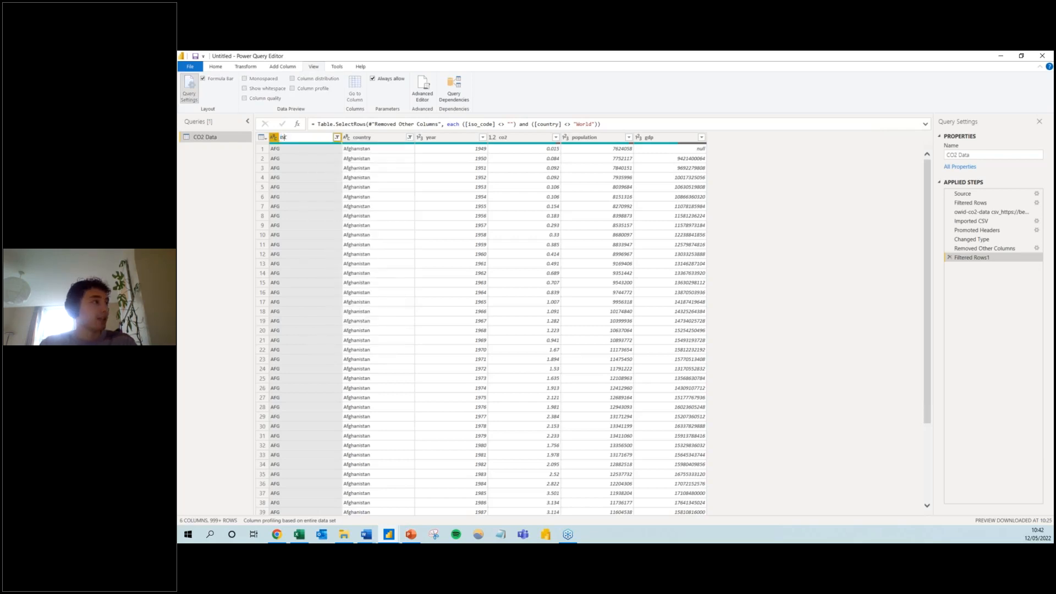
{"action": "type", "text": "O Code"}
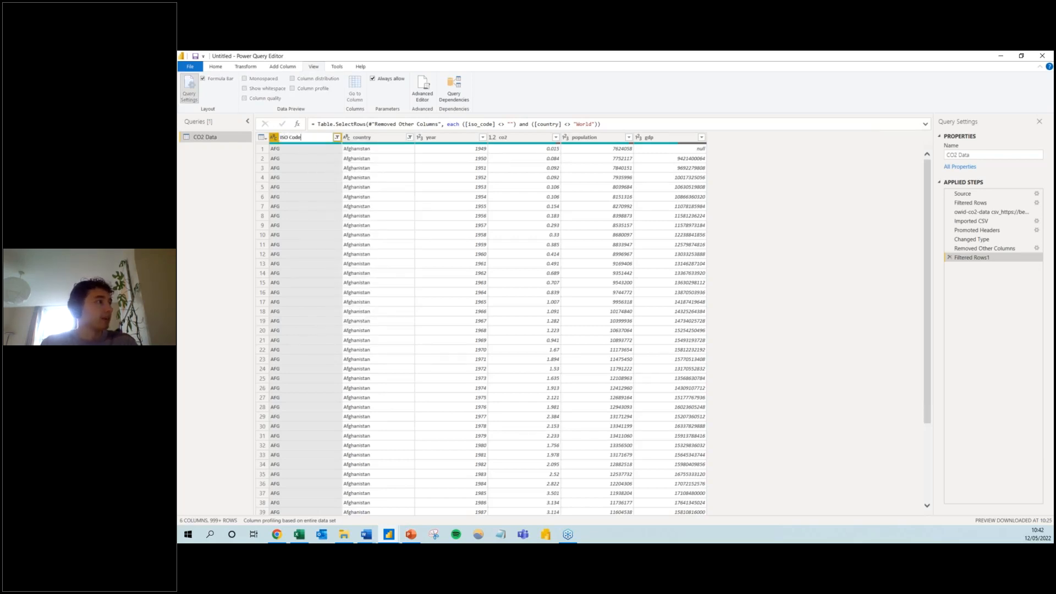
{"action": "key", "text": "Return"}
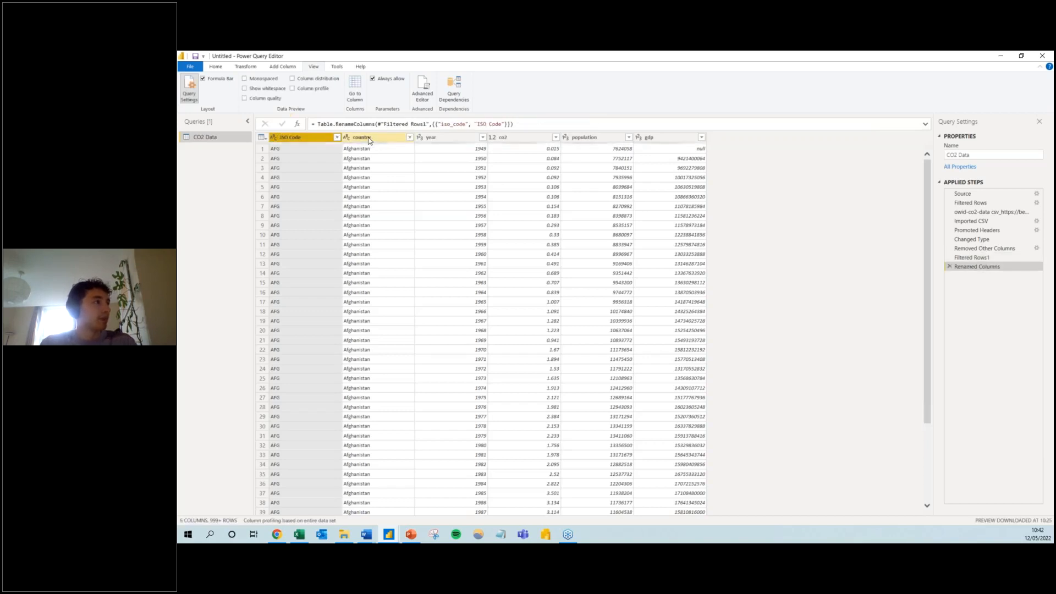
Capitalise the next two column names by renaming country to Country and year to Year
{"action": "double_click", "coordinate": [369, 138]}
{"action": "type", "text": "Country"}
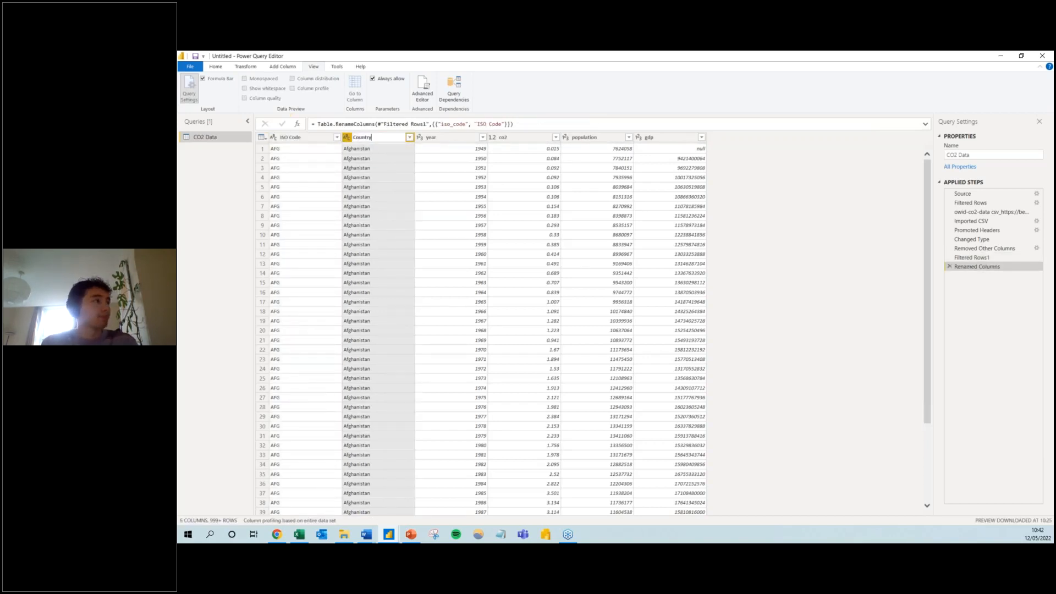
{"action": "key", "text": "Escape"}
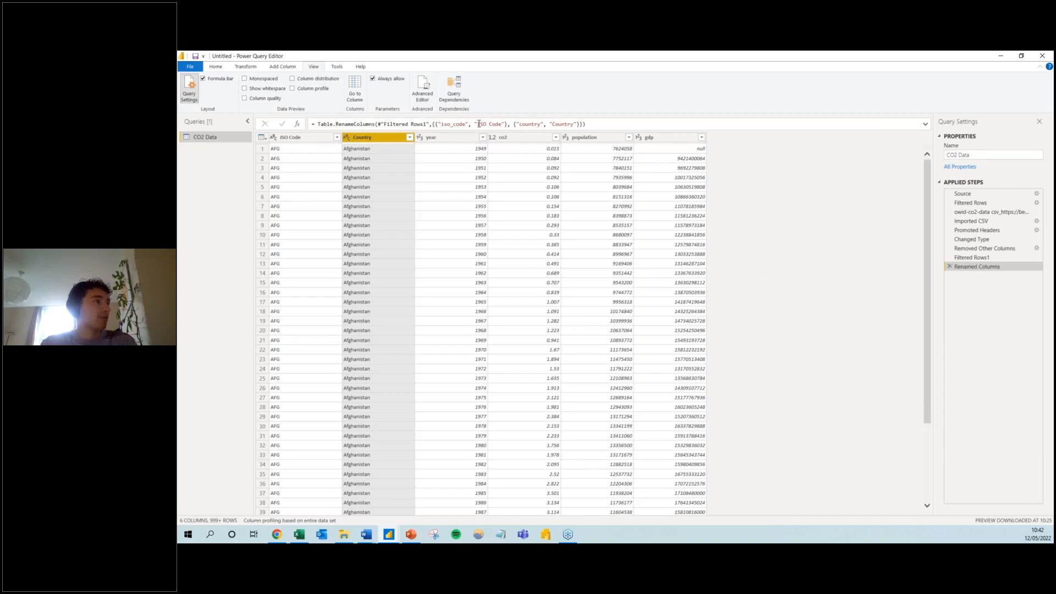
{"action": "double_click", "coordinate": [439, 142]}
{"action": "type", "text": "Year"}
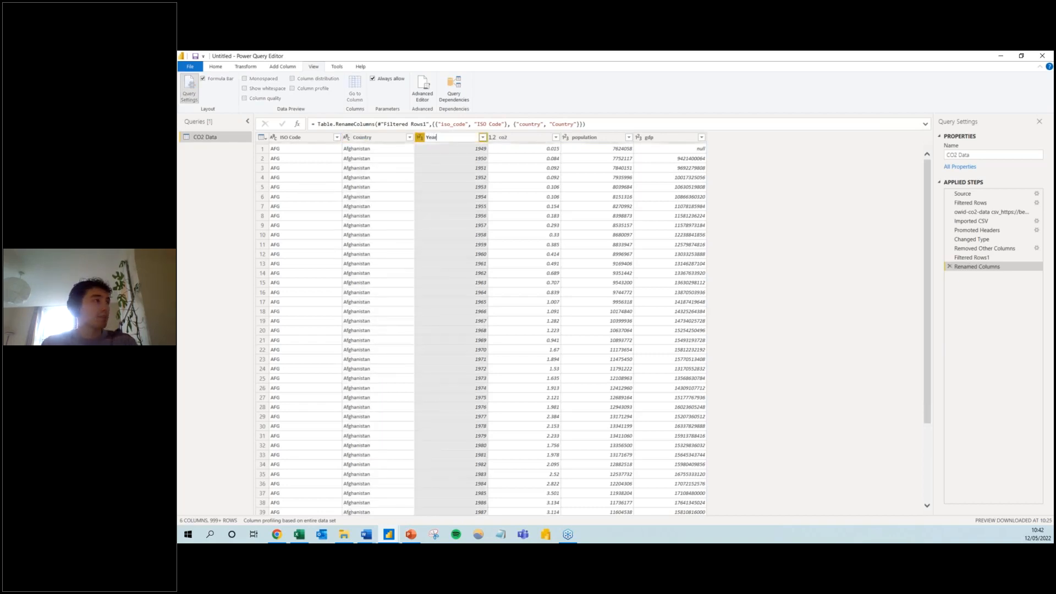
{"action": "key", "text": "Return"}
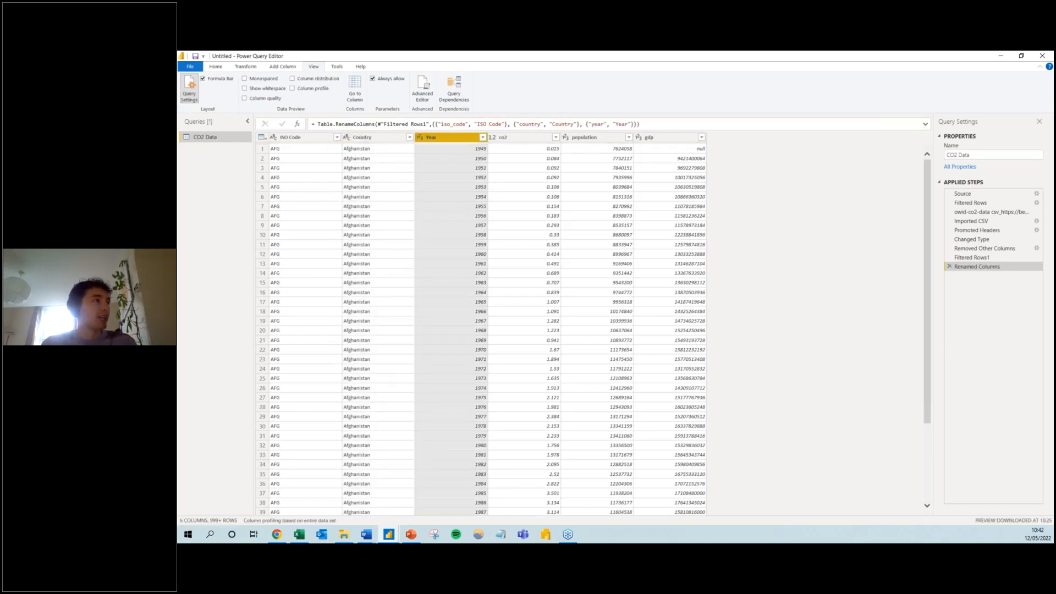
Rename the co2 column to CO2 and the population column to Population
{"action": "double_click", "coordinate": [516, 138]}
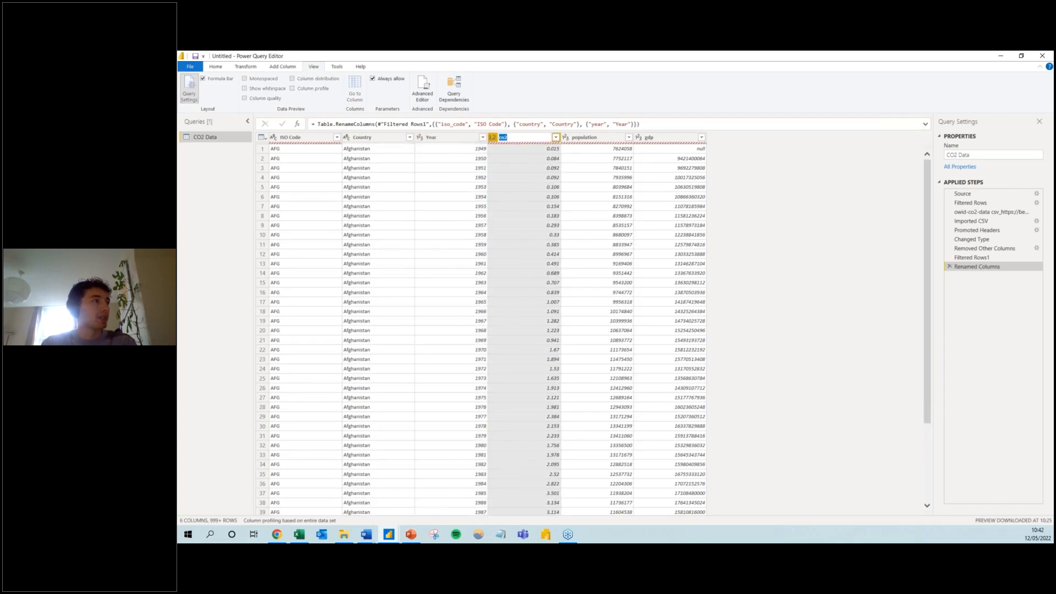
{"action": "type", "text": "CO2"}
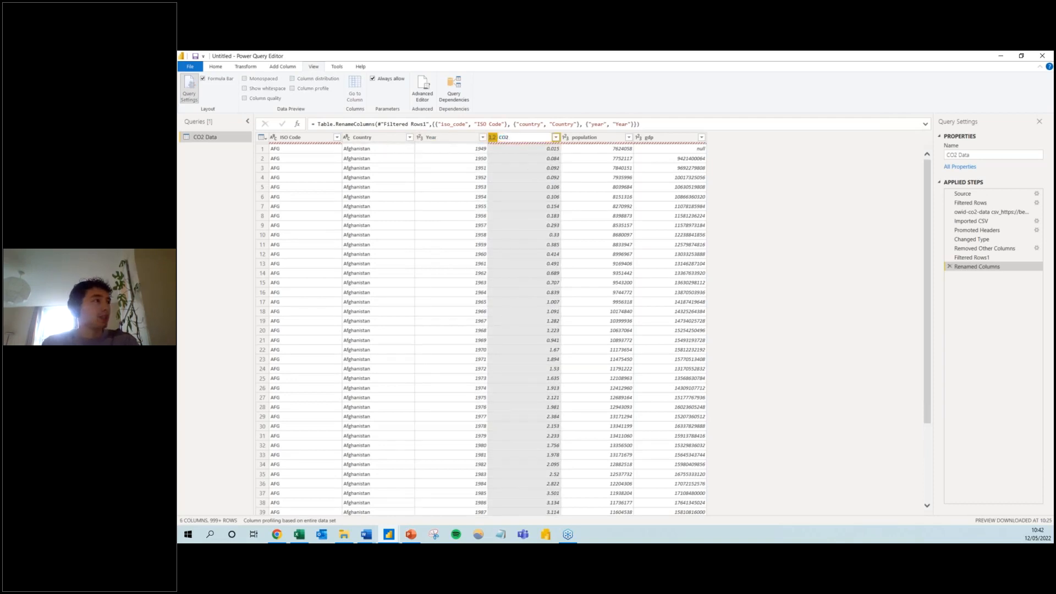
{"action": "key", "text": "Tab"}
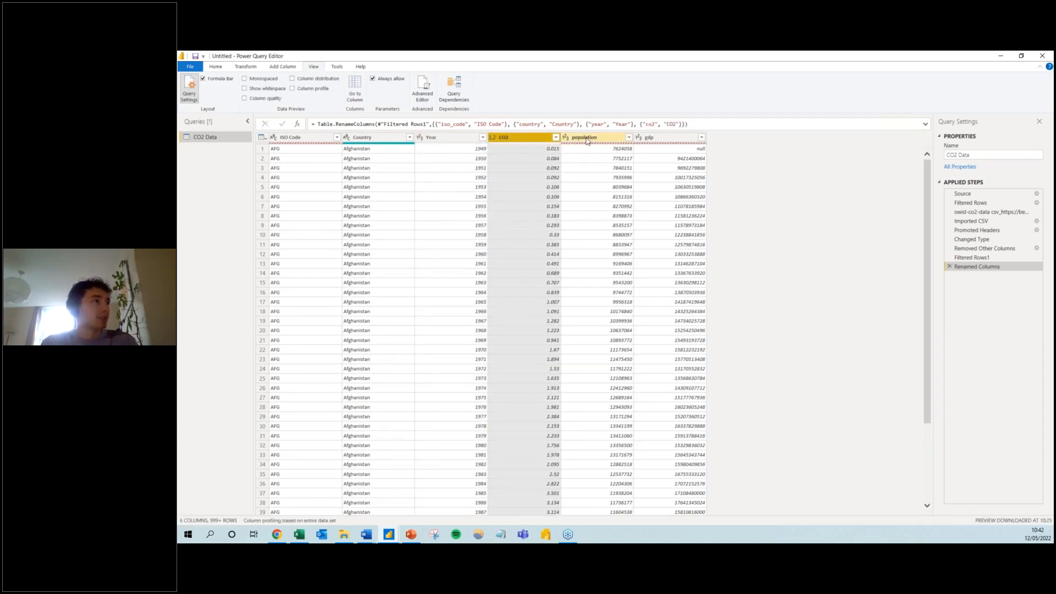
{"action": "type", "text": "Population"}
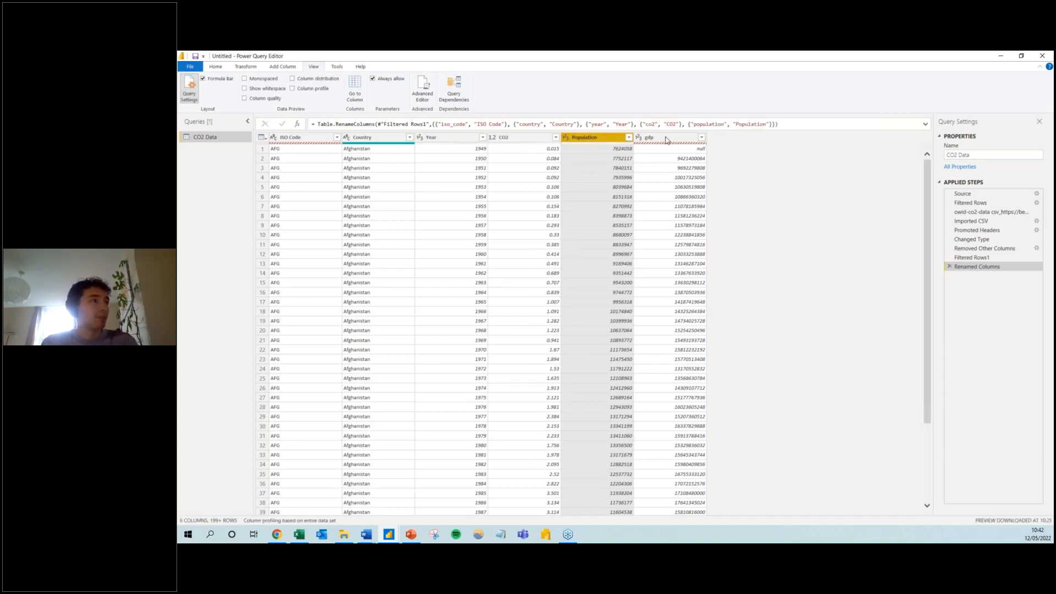
Rename the gdp column to GDP
{"action": "key", "text": "Tab"}
{"action": "type", "text": "GDP"}
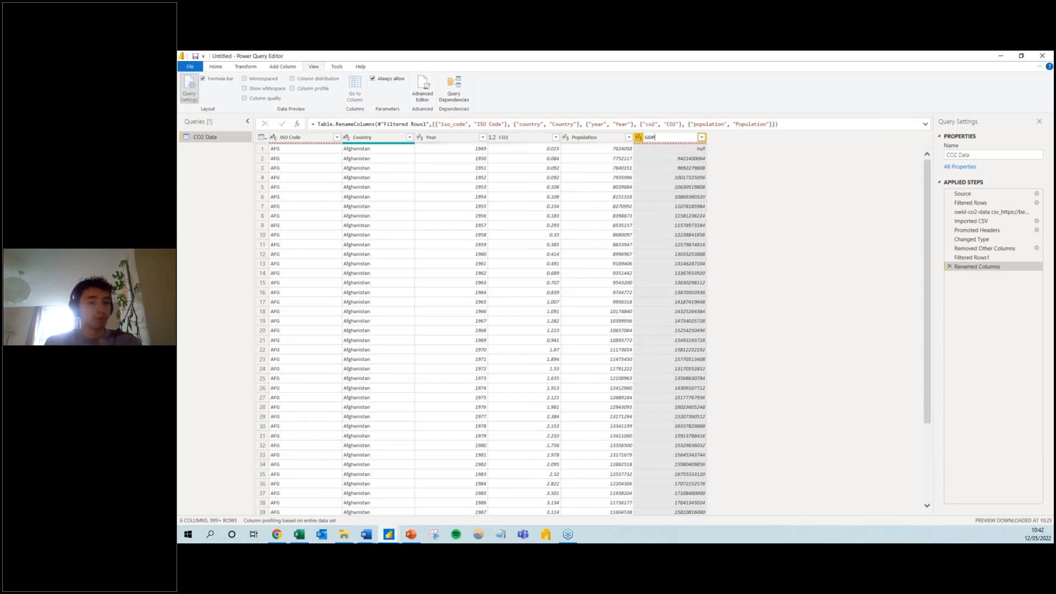
{"action": "key", "text": "Return"}
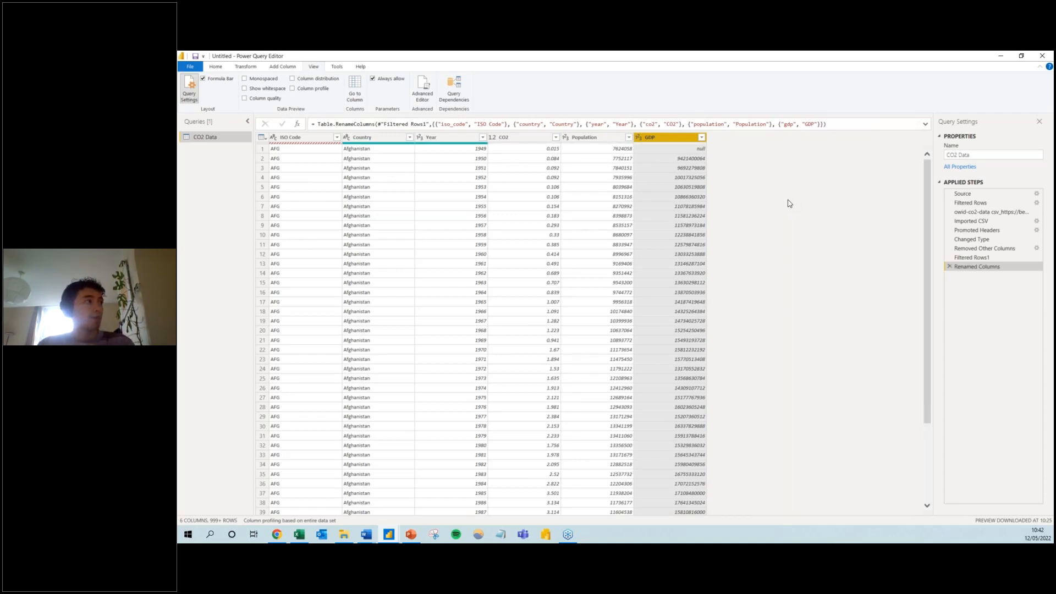
Add a custom column with the formula if [Year] > 2000 then true else false, keeping the name Custom
{"action": "left_click", "coordinate": [223, 69]}
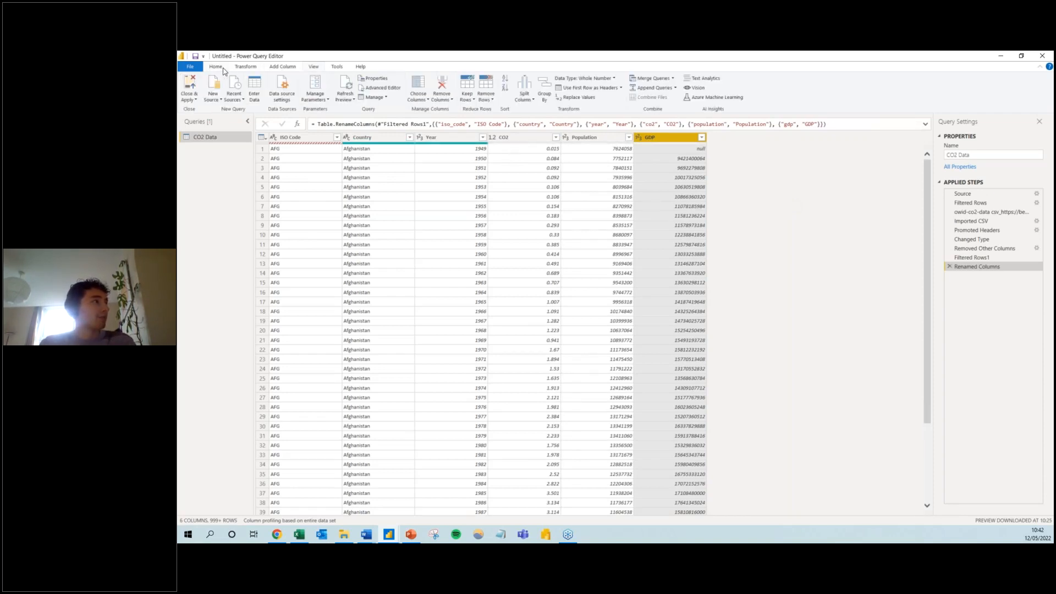
{"action": "left_click", "coordinate": [275, 68]}
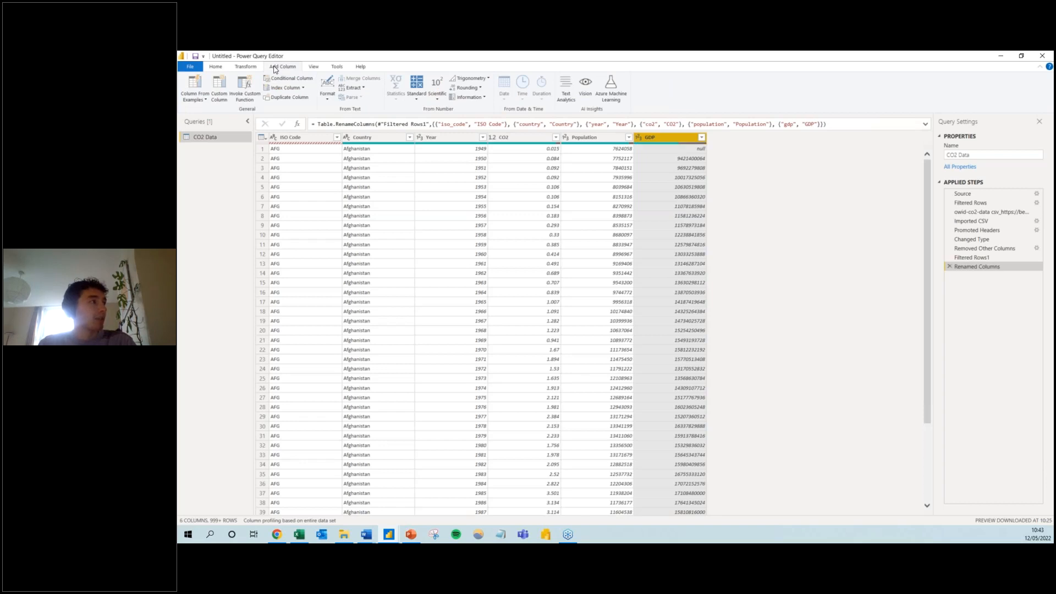
{"action": "left_click", "coordinate": [222, 99]}
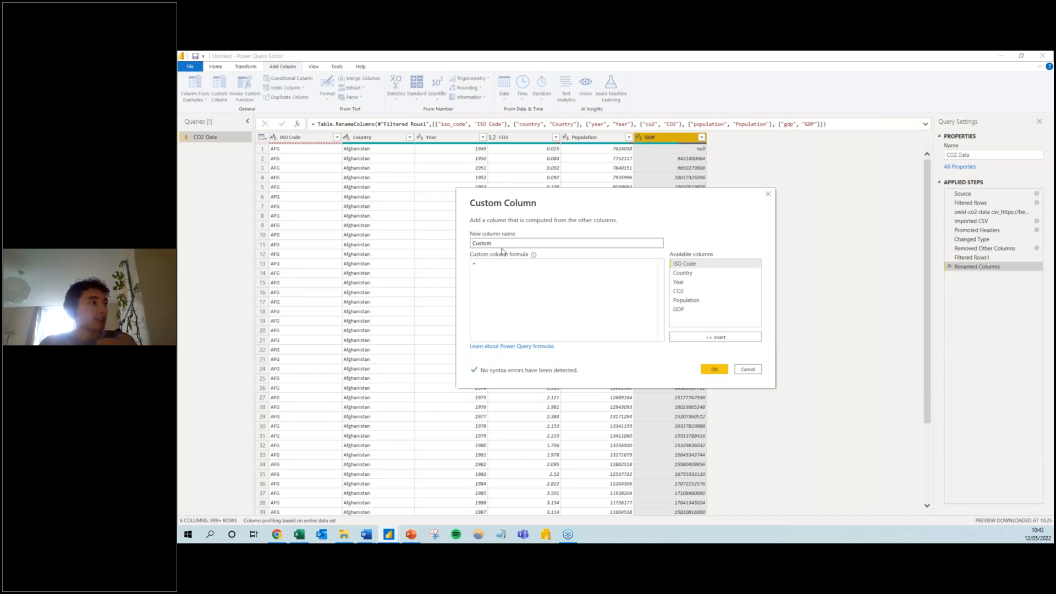
{"action": "left_click", "coordinate": [477, 263]}
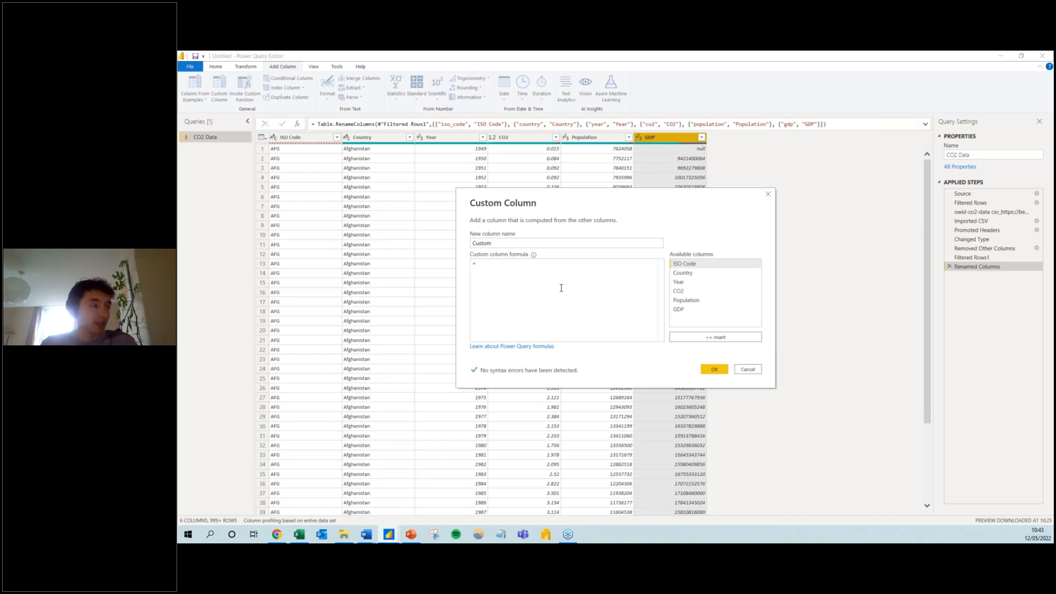
{"action": "type", "text": "if"}
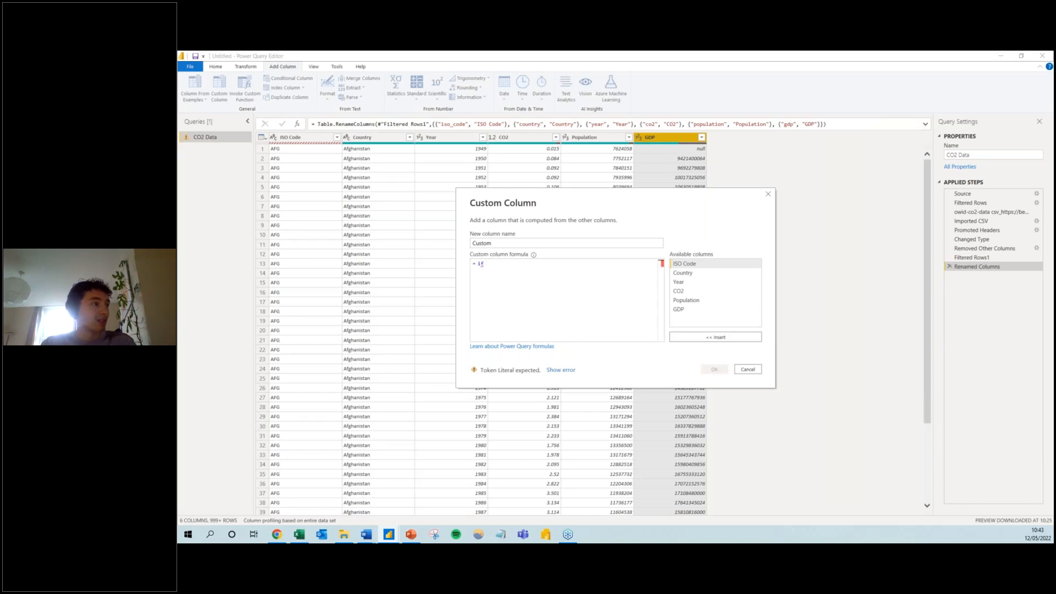
{"action": "double_click", "coordinate": [678, 282]}
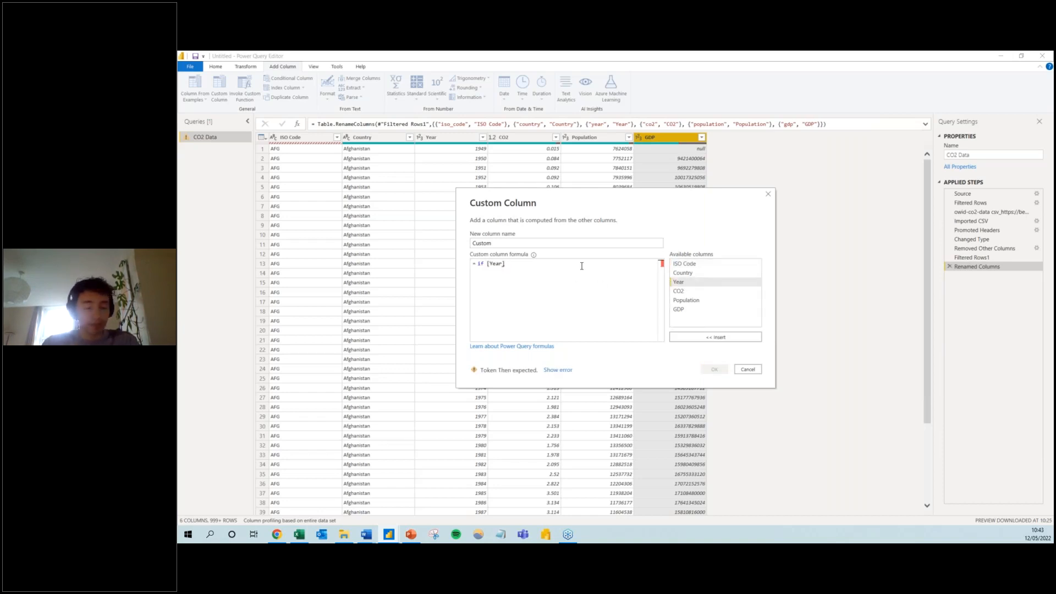
{"action": "type", "text": "> 2000"}
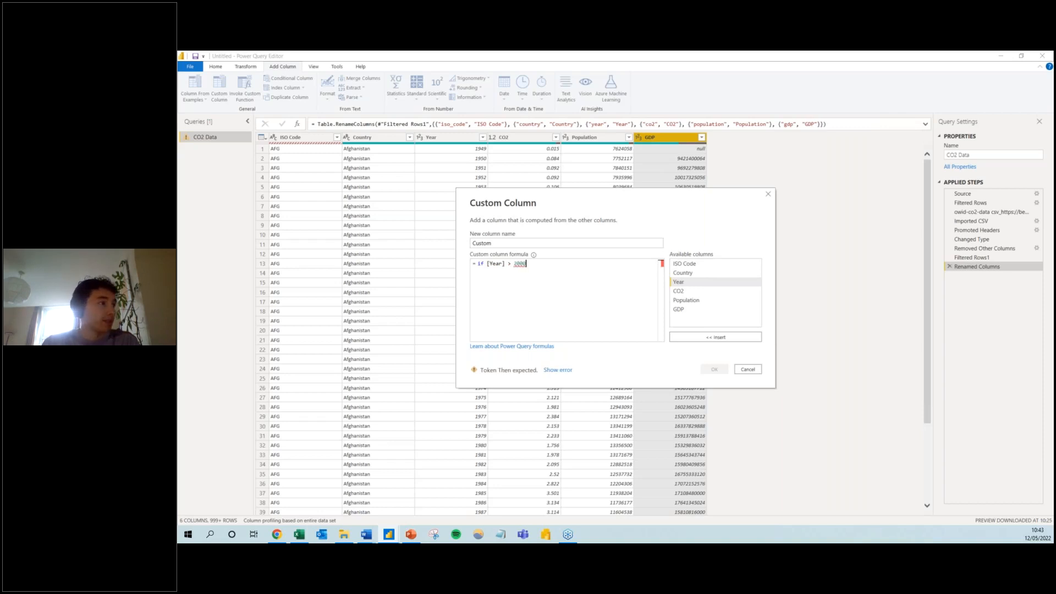
{"action": "type", "text": " then tr"}
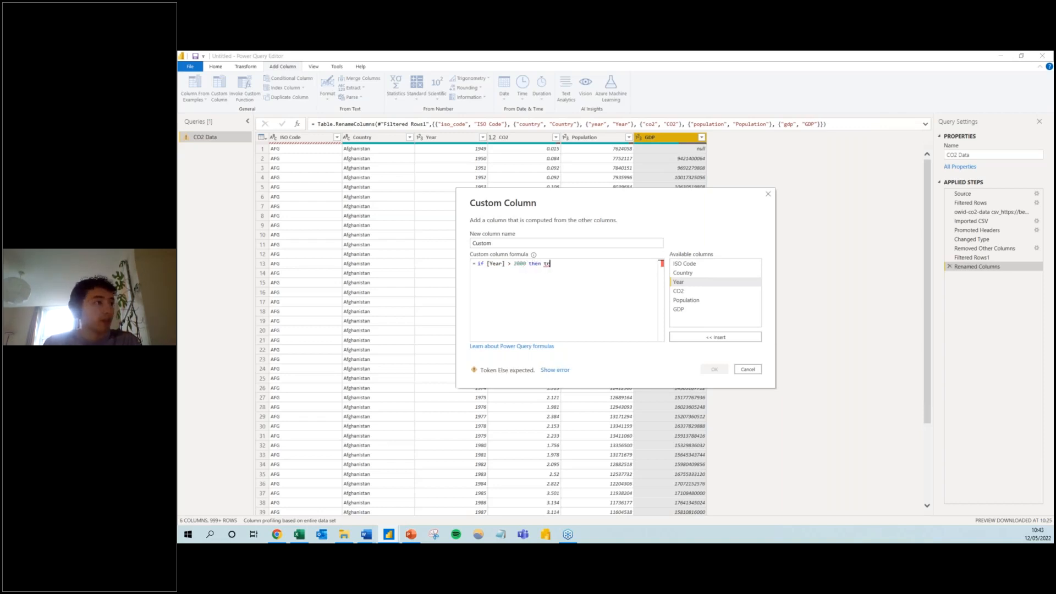
{"action": "type", "text": "ue else false"}
{"action": "left_click", "coordinate": [580, 369]}
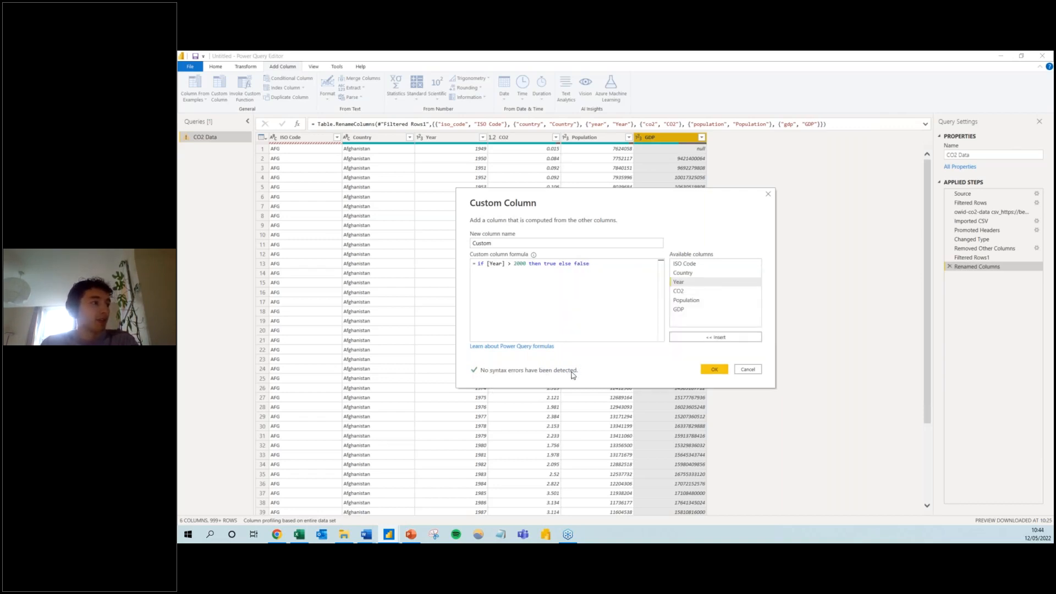
{"action": "left_click", "coordinate": [715, 369]}
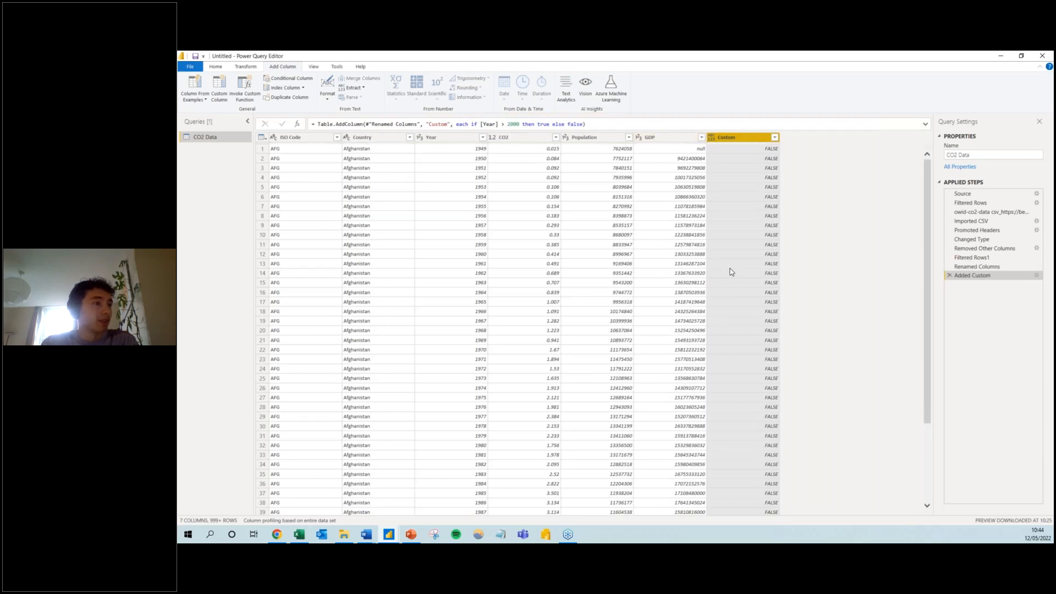
Check the Custom column's values for Afghanistan around the year 2001 and delete the applied step that added the column
{"action": "scroll", "coordinate": [730, 271], "scroll_direction": "down", "scroll_amount": 4}
{"action": "scroll", "coordinate": [730, 271], "scroll_direction": "down", "scroll_amount": 15}
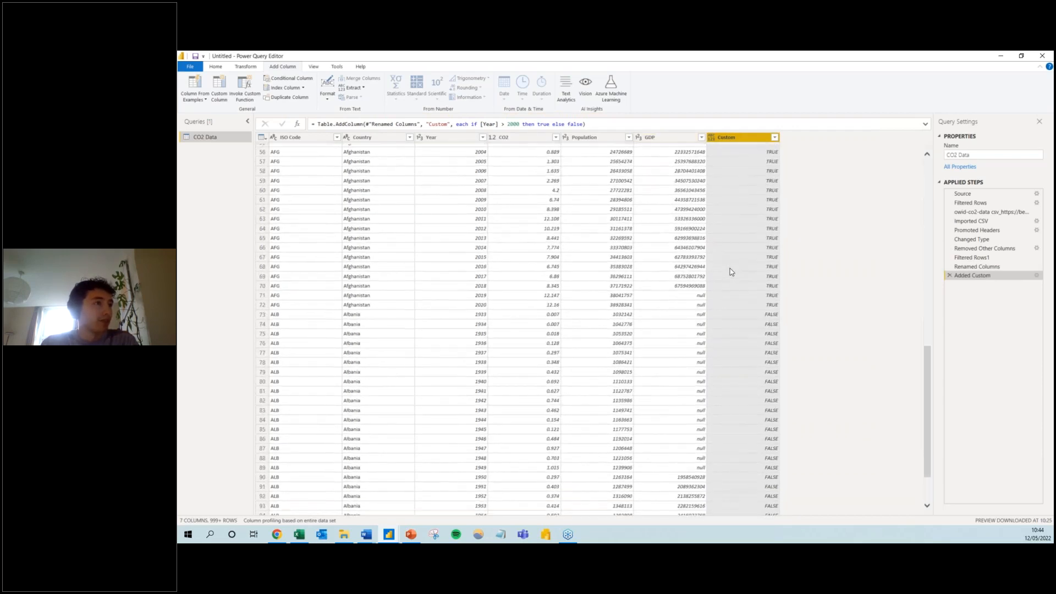
{"action": "scroll", "coordinate": [730, 271], "scroll_direction": "up", "scroll_amount": 1}
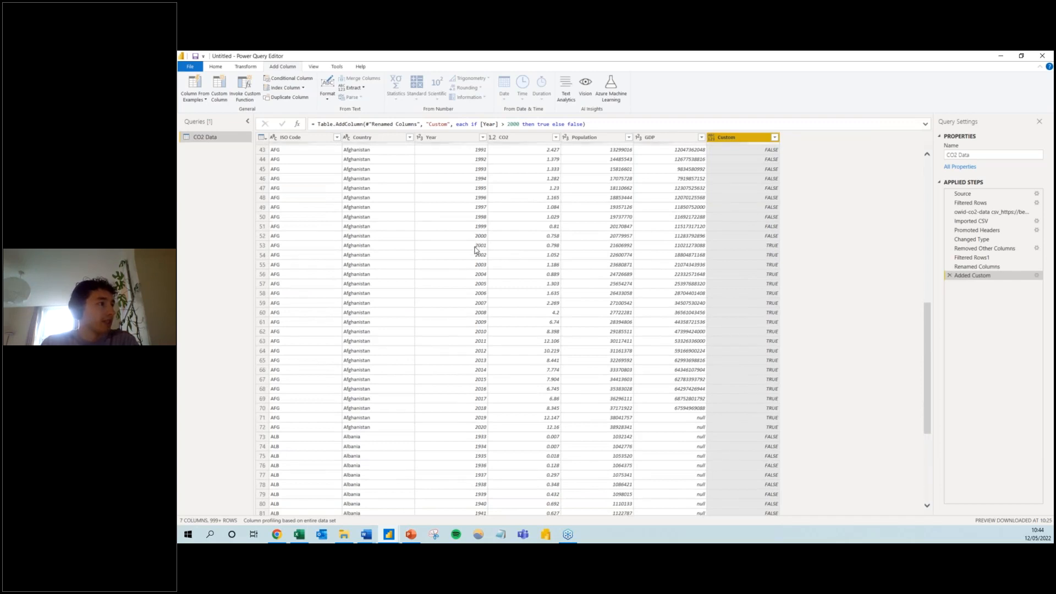
{"action": "left_click", "coordinate": [475, 246]}
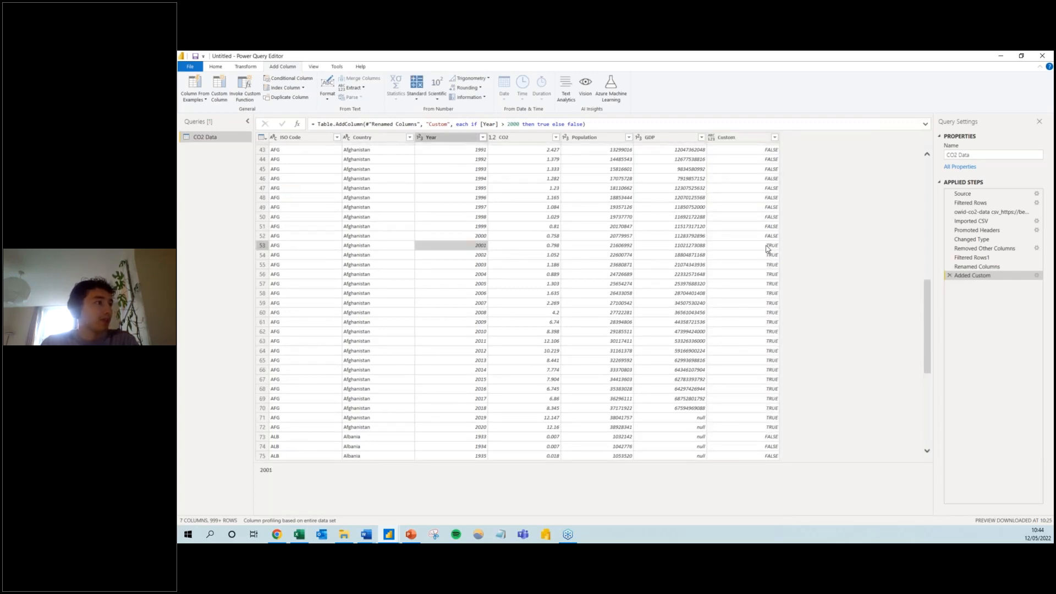
{"action": "scroll", "coordinate": [770, 248], "scroll_direction": "up", "scroll_amount": 10}
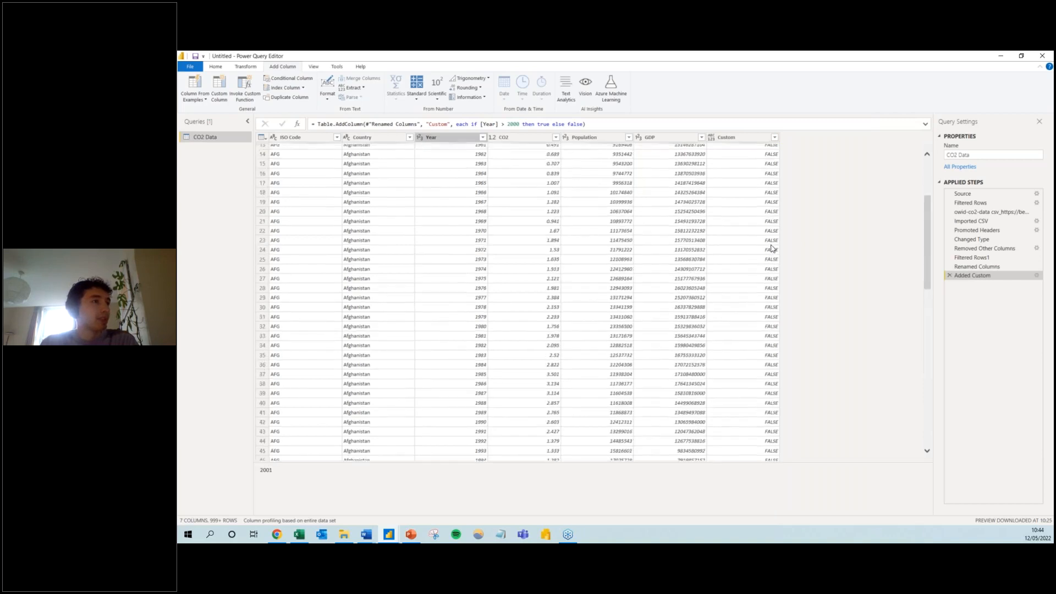
{"action": "scroll", "coordinate": [772, 248], "scroll_direction": "up", "scroll_amount": 4}
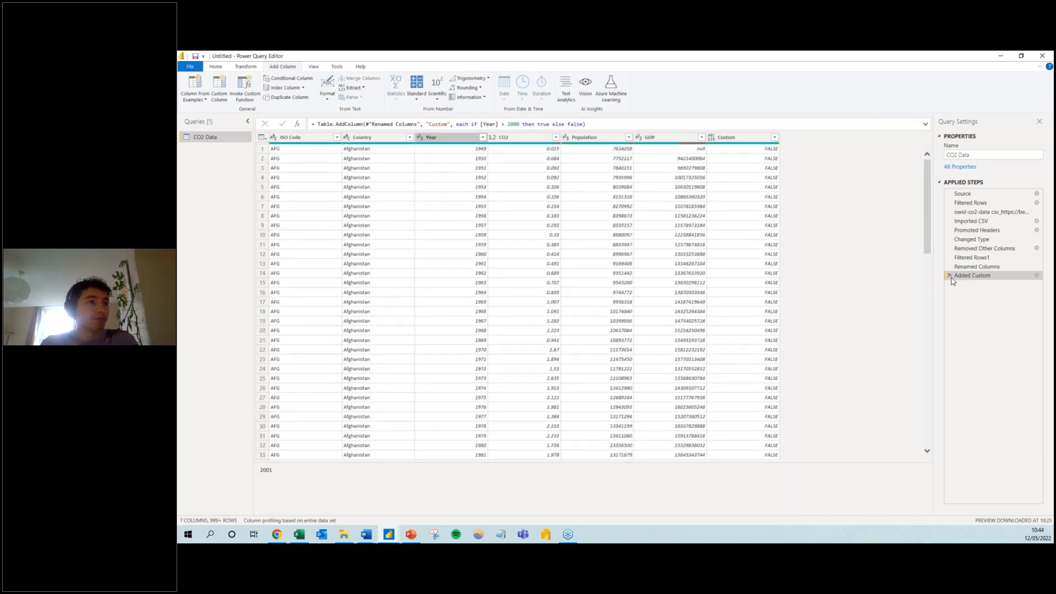
{"action": "left_click", "coordinate": [949, 276]}
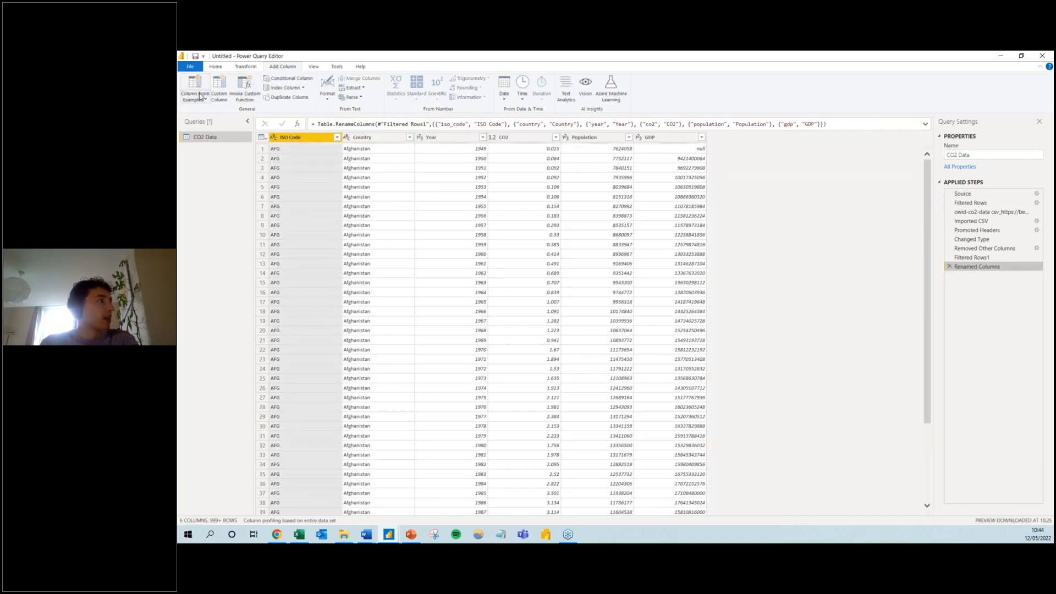
Start a column from examples based on the Country column and enter AFG as the first row's sample value
{"action": "left_click", "coordinate": [378, 139]}
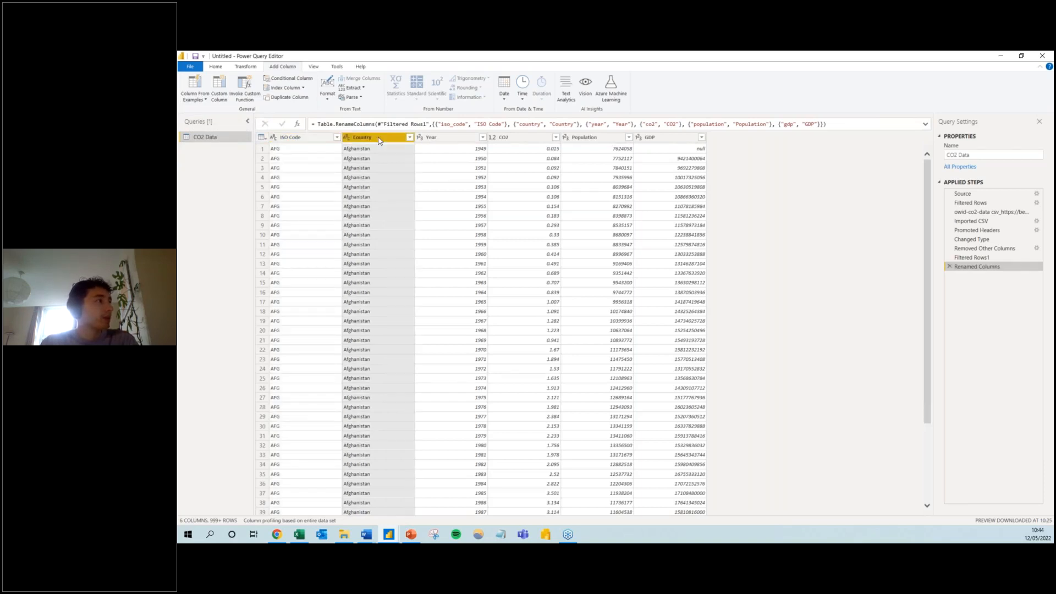
{"action": "left_click", "coordinate": [202, 101]}
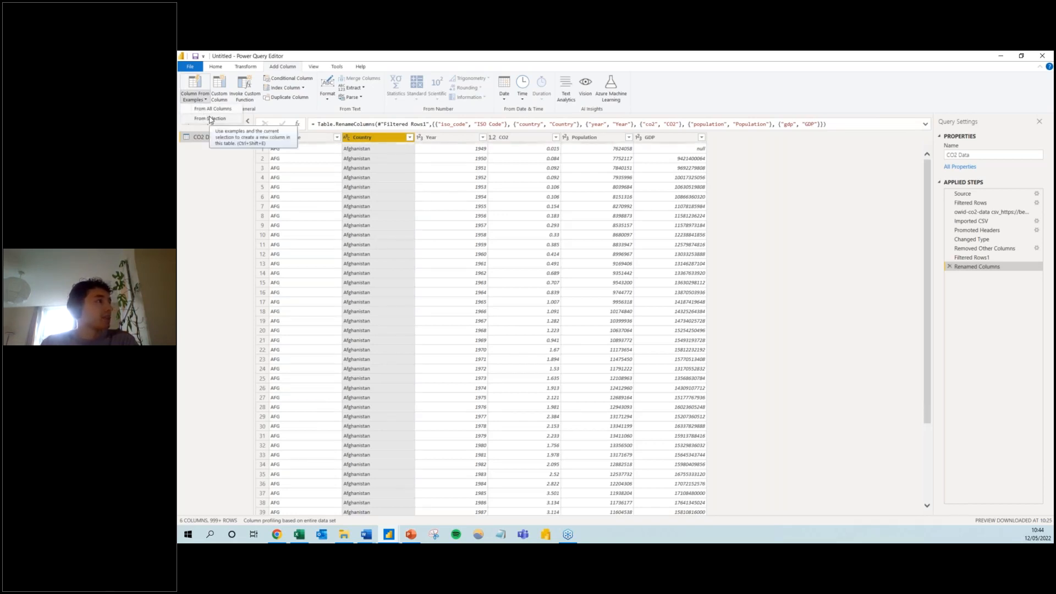
{"action": "left_click", "coordinate": [209, 119]}
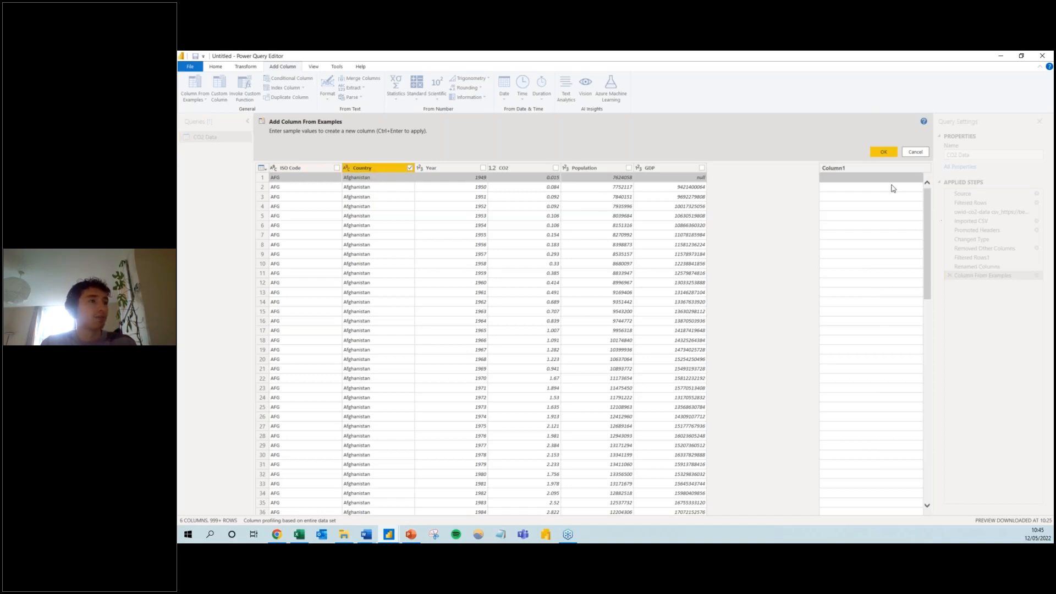
{"action": "left_click", "coordinate": [841, 179]}
{"action": "type", "text": "AFG"}
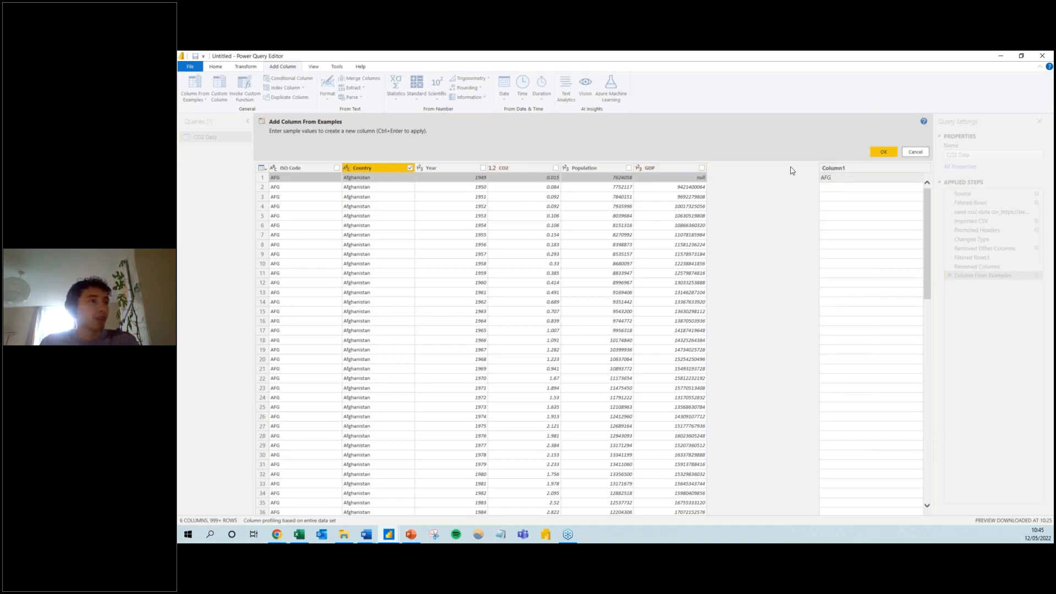
{"action": "key", "text": "Return"}
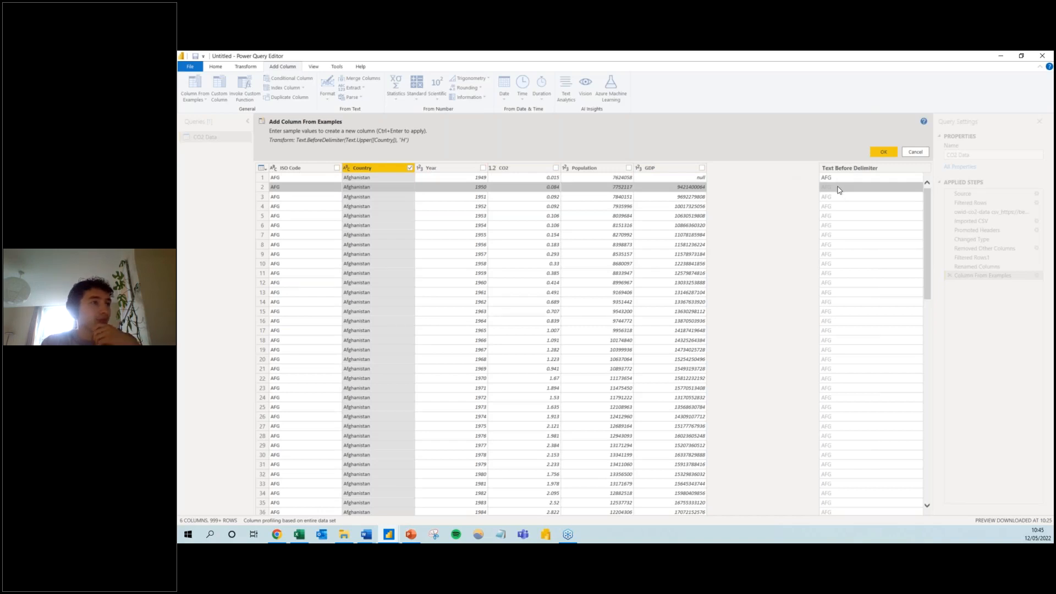
{"action": "mouse_move", "coordinate": [840, 191]}
{"action": "left_mouse_down"}
{"action": "mouse_move", "coordinate": [838, 290]}
{"action": "mouse_move", "coordinate": [851, 188]}
{"action": "left_mouse_up"}
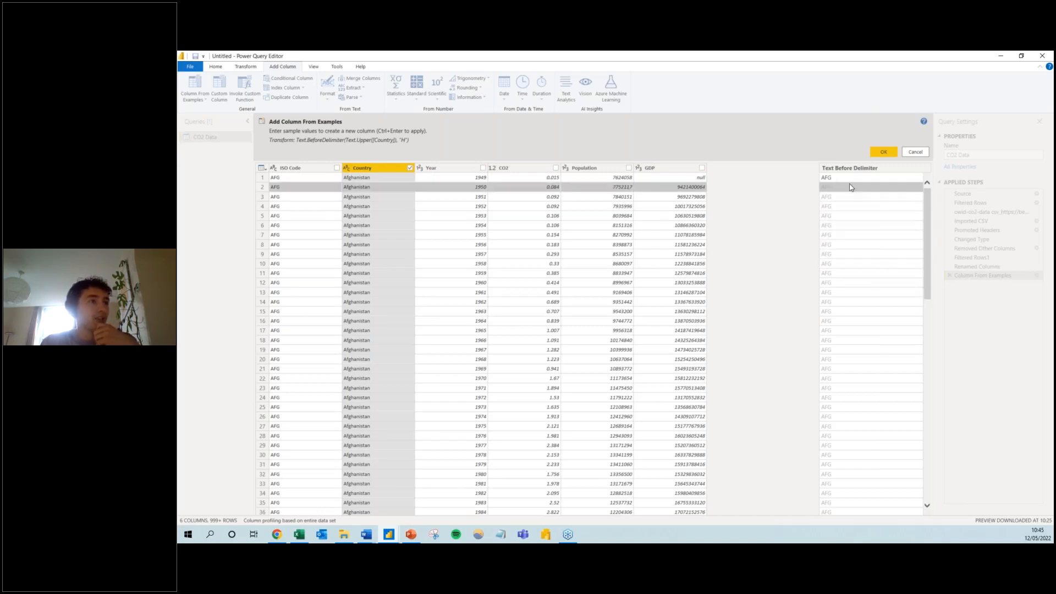
{"action": "left_click", "coordinate": [852, 178]}
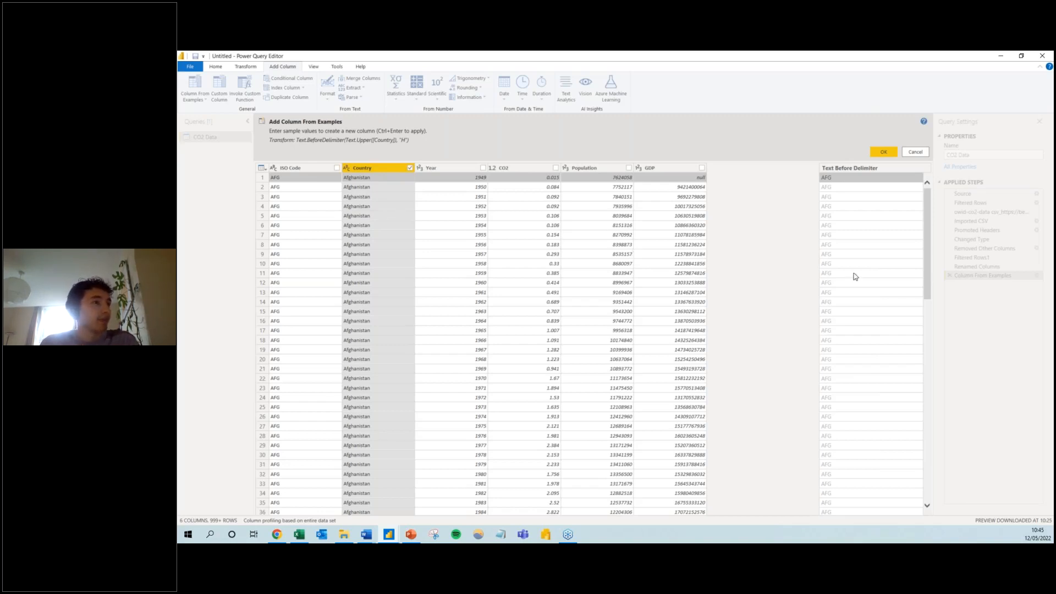
Enter ALB as the sample value for the first Albania row and add the example-based column to the query
{"action": "scroll", "coordinate": [856, 300], "scroll_direction": "down", "scroll_amount": 1}
{"action": "scroll", "coordinate": [856, 299], "scroll_direction": "down", "scroll_amount": 4}
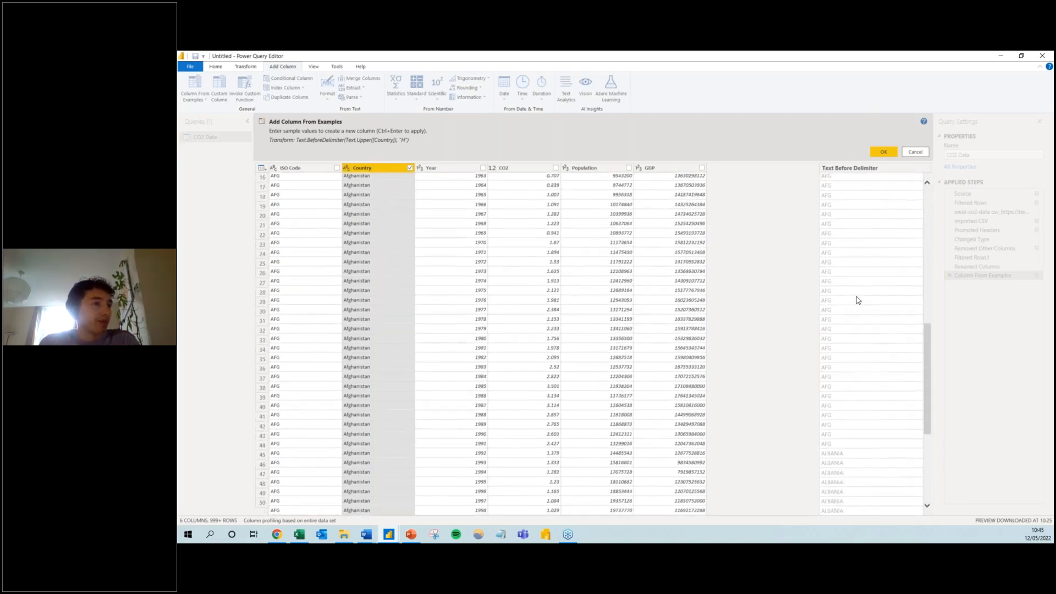
{"action": "scroll", "coordinate": [857, 299], "scroll_direction": "down", "scroll_amount": 7}
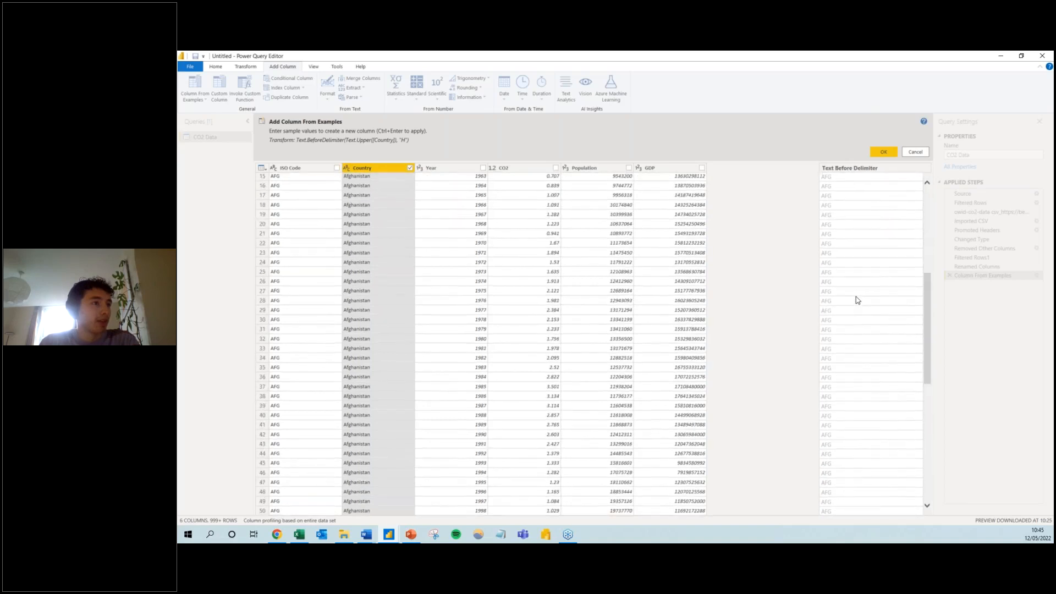
{"action": "scroll", "coordinate": [856, 299], "scroll_direction": "down", "scroll_amount": 7}
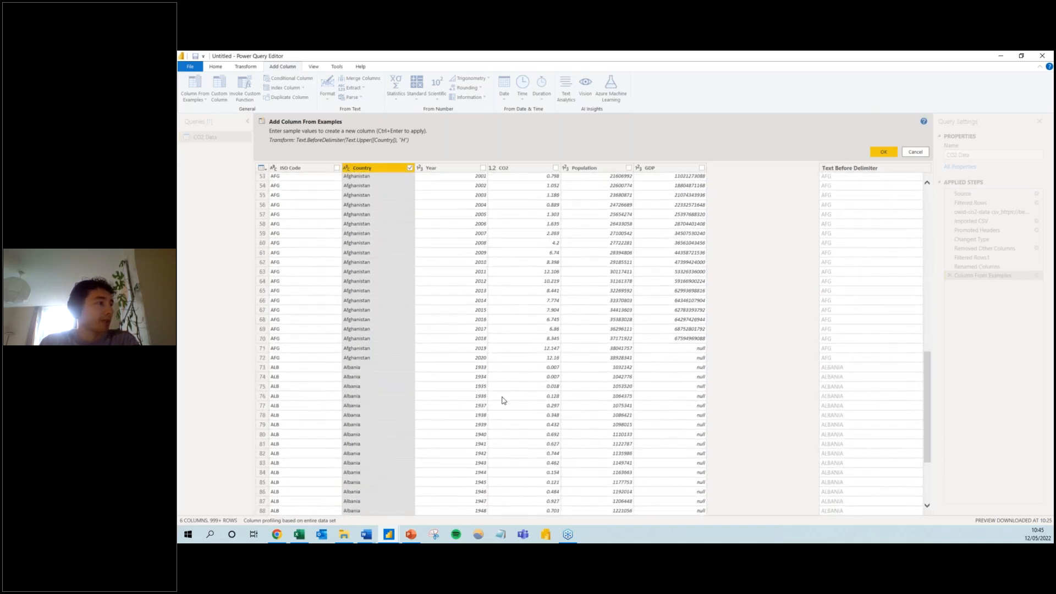
{"action": "left_click", "coordinate": [847, 367]}
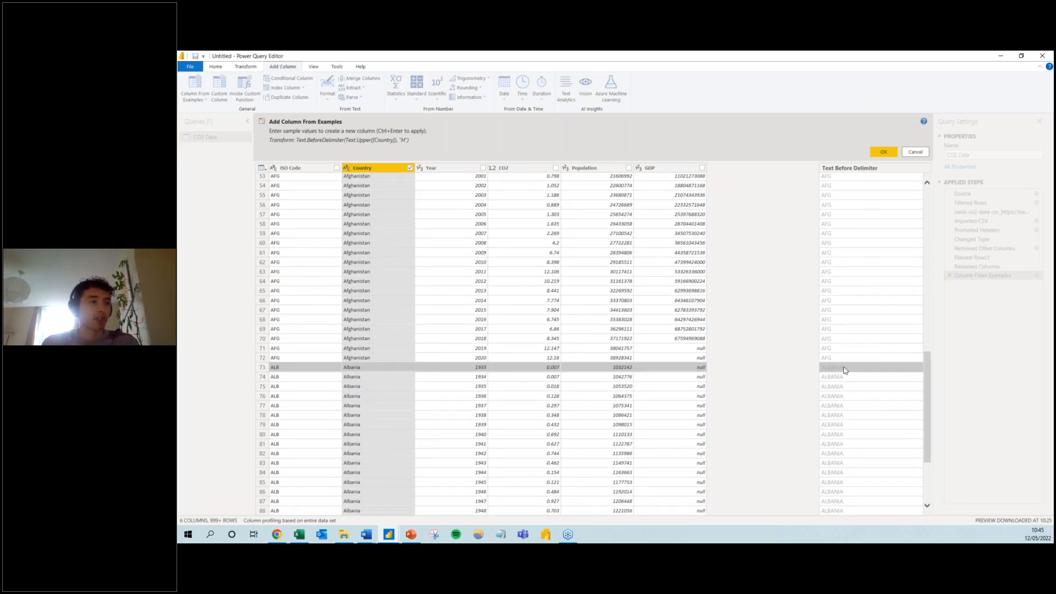
{"action": "type", "text": "ALB"}
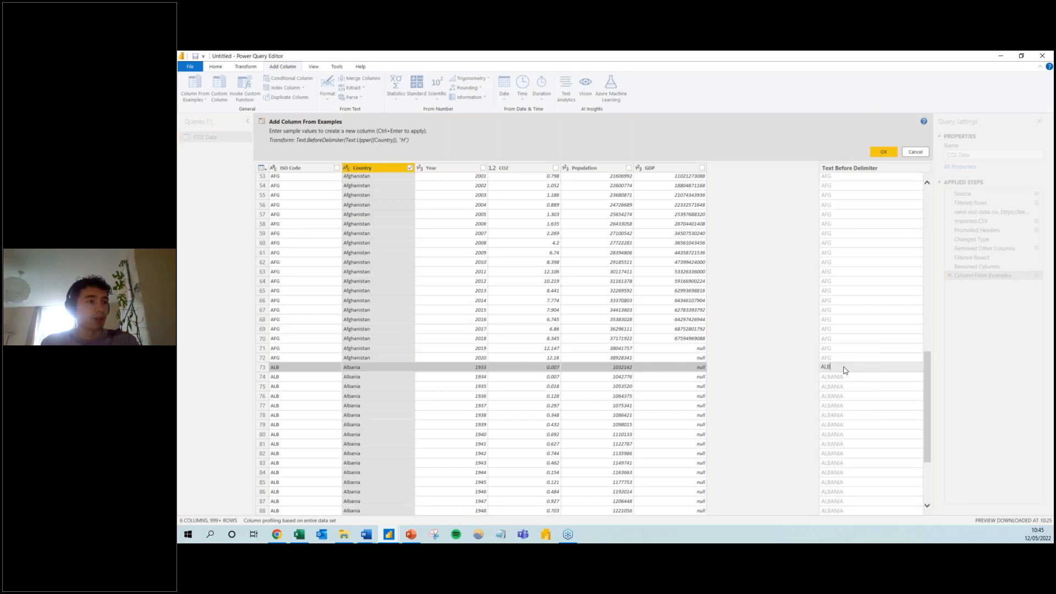
{"action": "key", "text": "Return"}
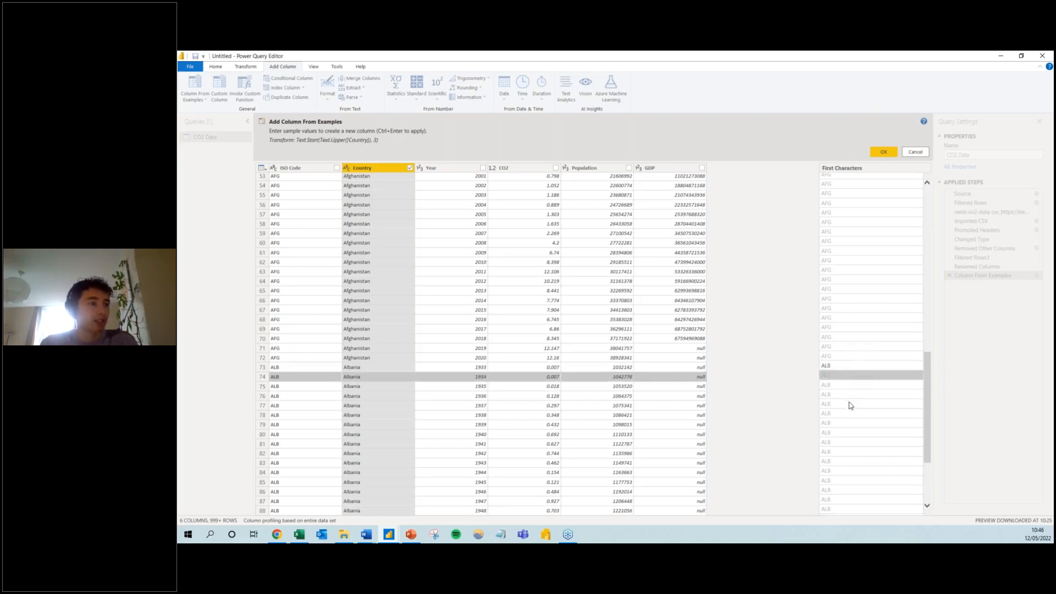
{"action": "scroll", "coordinate": [851, 405], "scroll_direction": "down", "scroll_amount": 4}
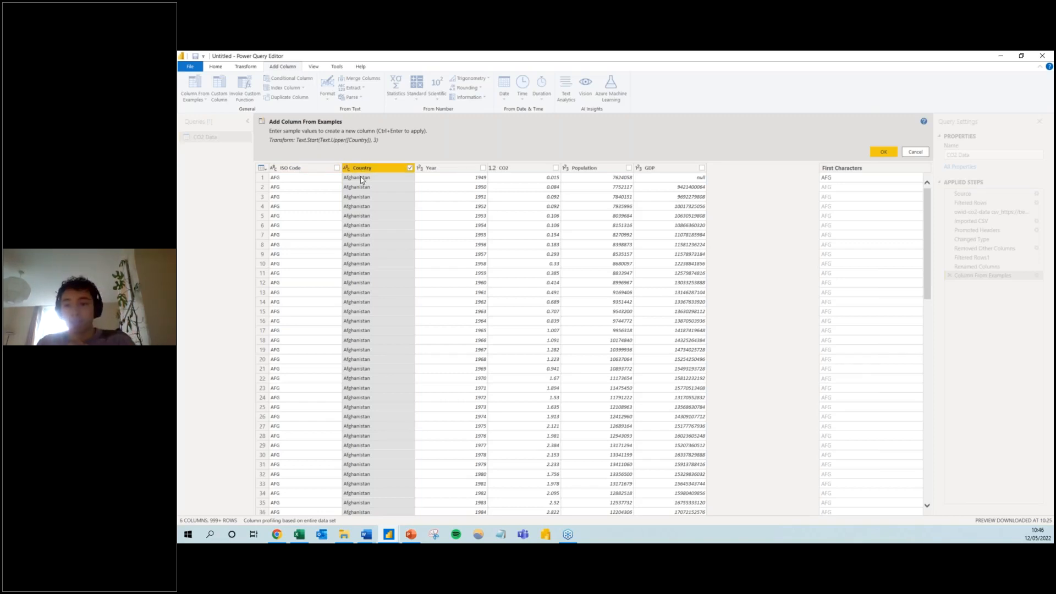
{"action": "left_click", "coordinate": [884, 154]}
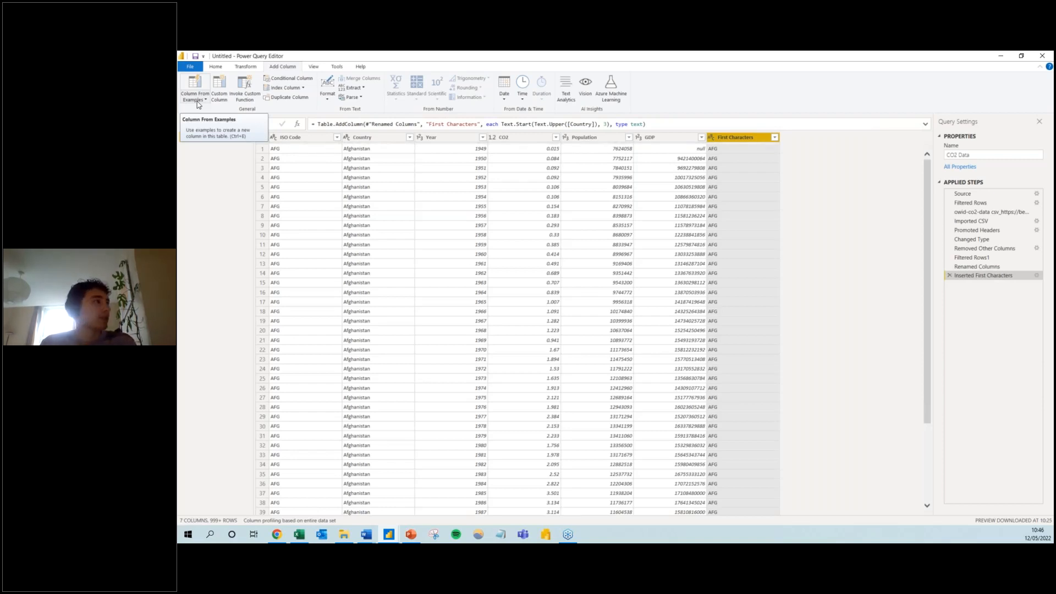
Delete the applied step that inserted the example-based column
{"action": "left_click", "coordinate": [950, 276]}
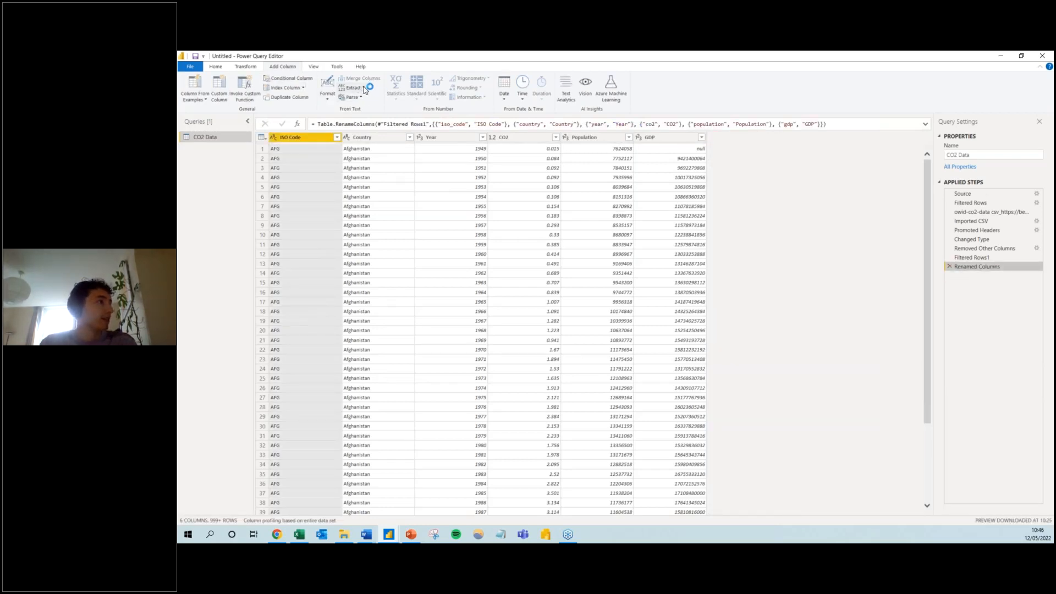
{"action": "left_click", "coordinate": [257, 67]}
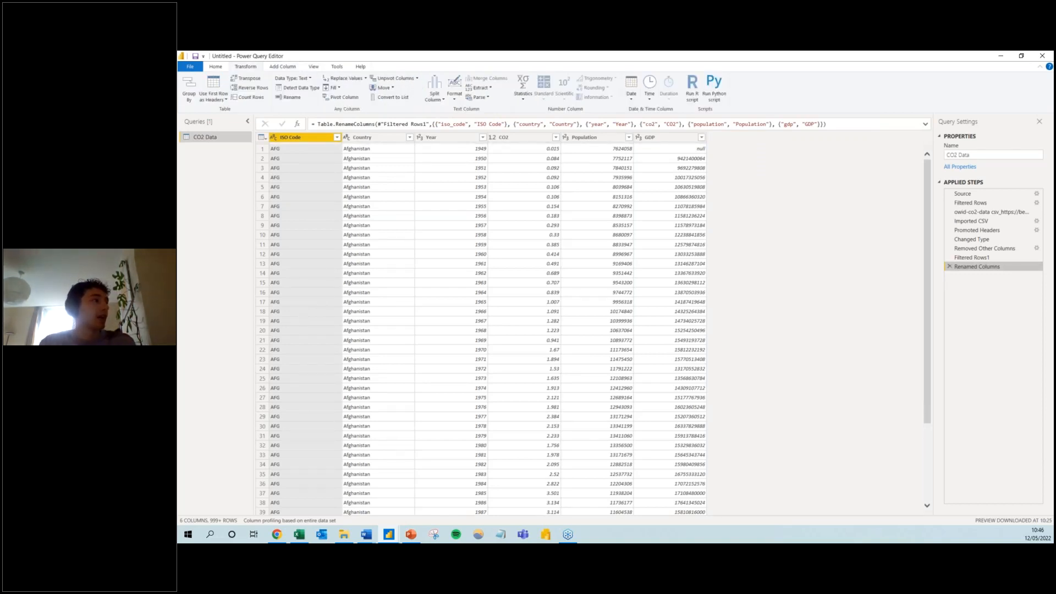
Examine the Extract, Format and Split Column options available for the Country column, and the commands for adding columns
{"action": "left_click", "coordinate": [372, 147]}
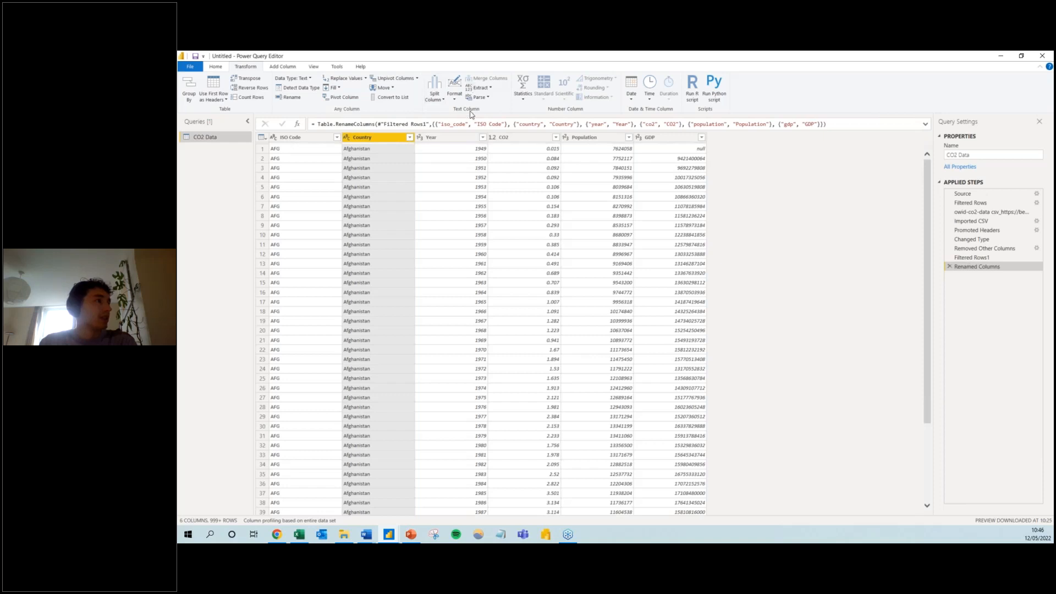
{"action": "left_click", "coordinate": [492, 88]}
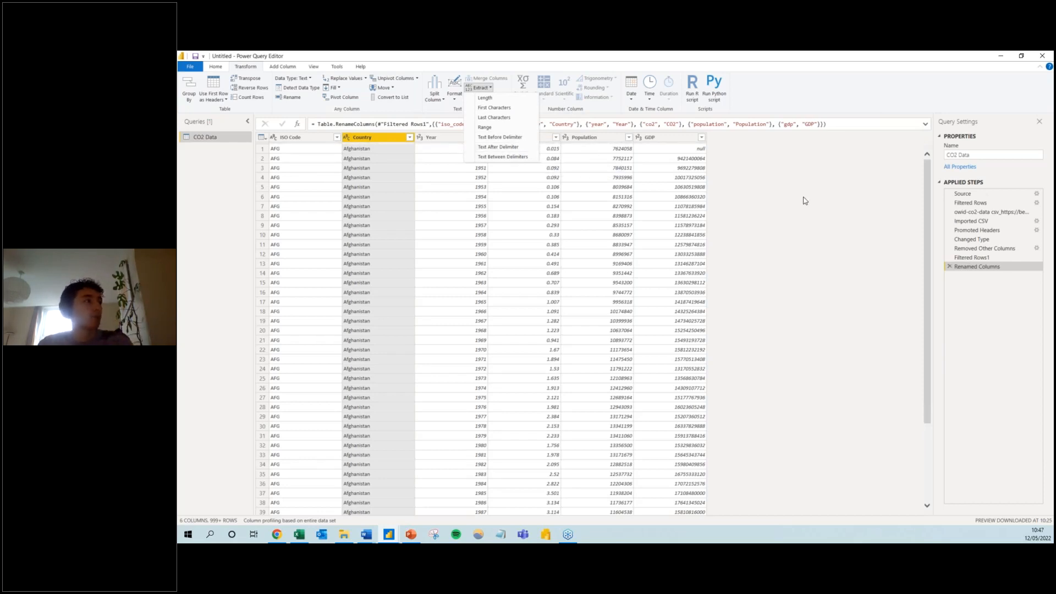
{"action": "left_click", "coordinate": [762, 182]}
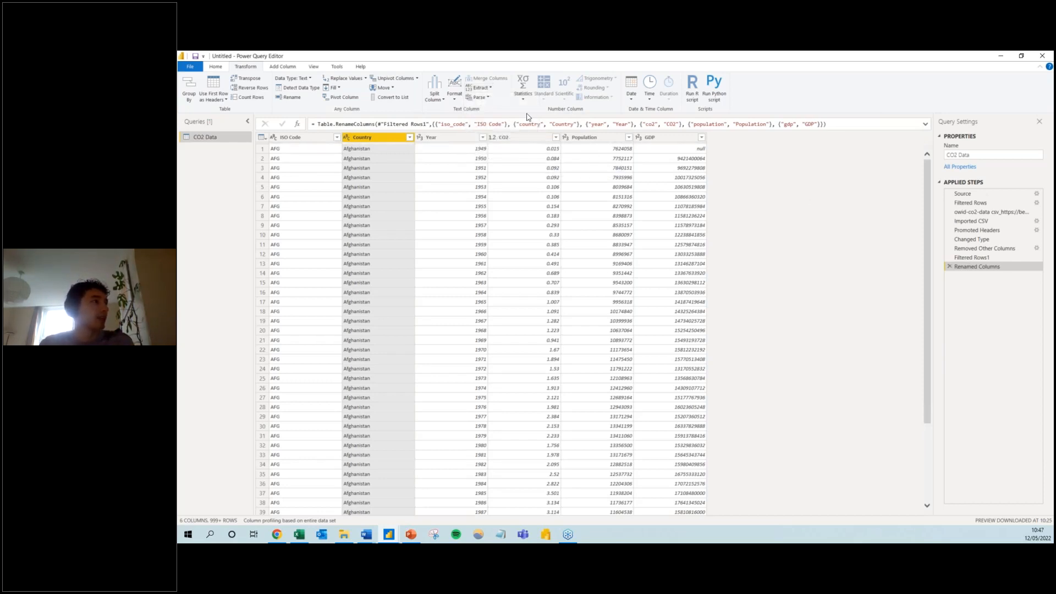
{"action": "left_click", "coordinate": [446, 99]}
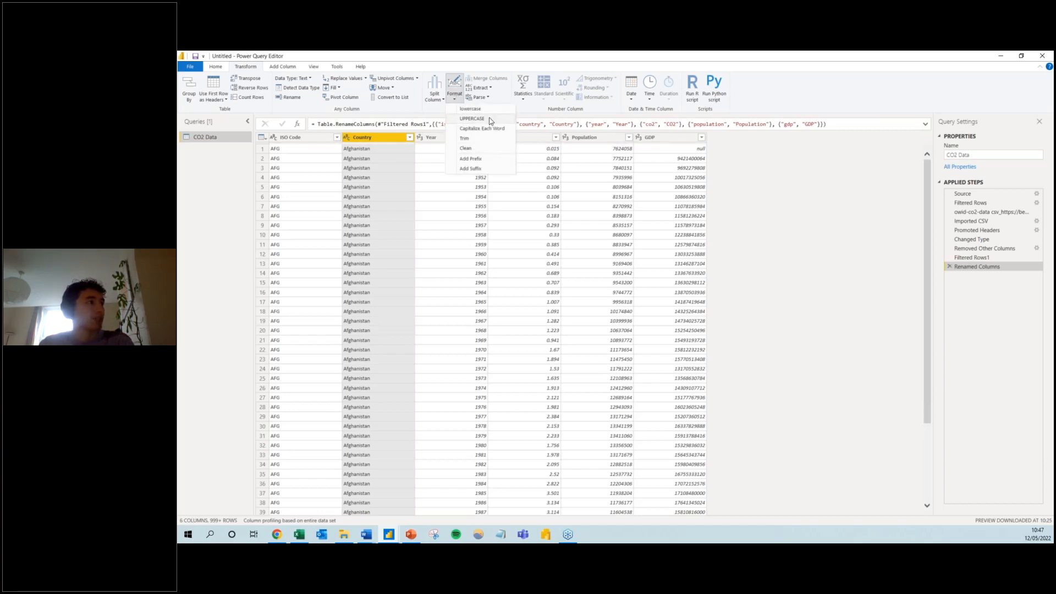
{"action": "left_click", "coordinate": [440, 90]}
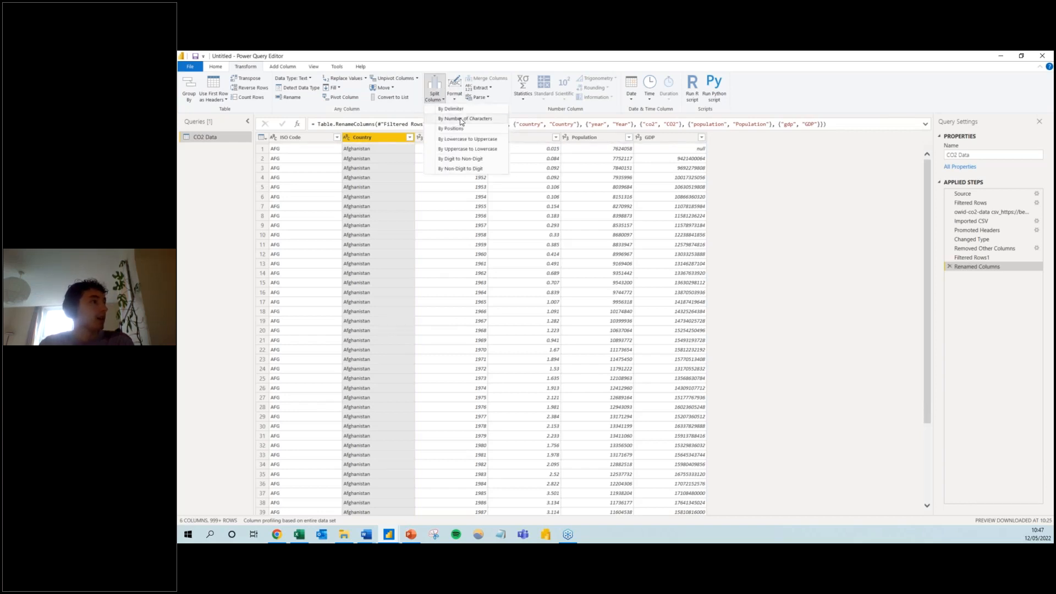
{"action": "left_click", "coordinate": [764, 187]}
{"action": "left_click", "coordinate": [283, 67]}
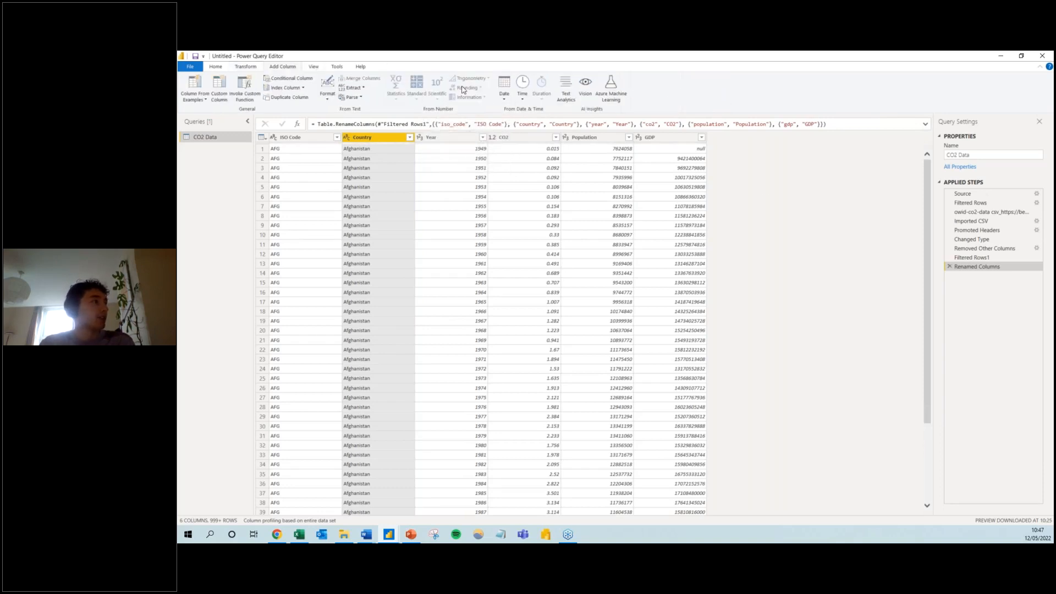
Close the query editor applying the changes and expand the CO2 Data table's field list in the report
{"action": "left_click", "coordinate": [220, 66]}
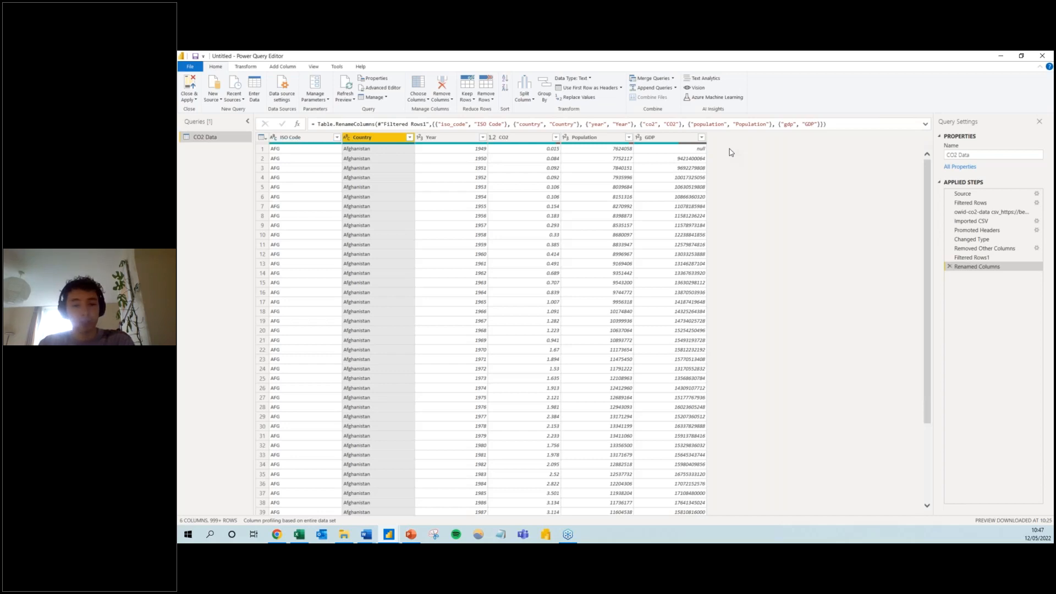
{"action": "left_click", "coordinate": [190, 84]}
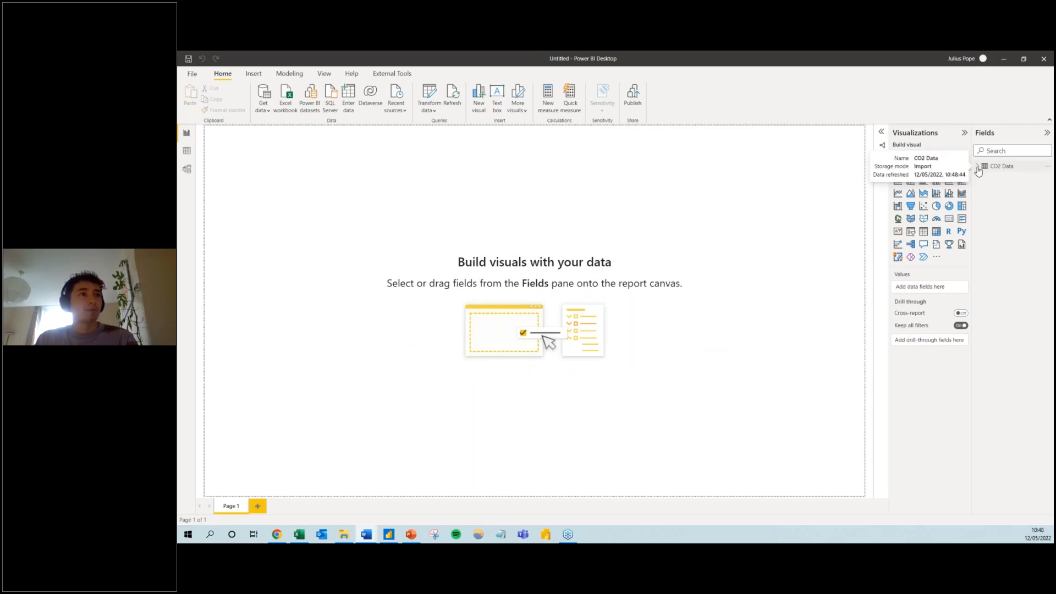
{"action": "left_click", "coordinate": [978, 170]}
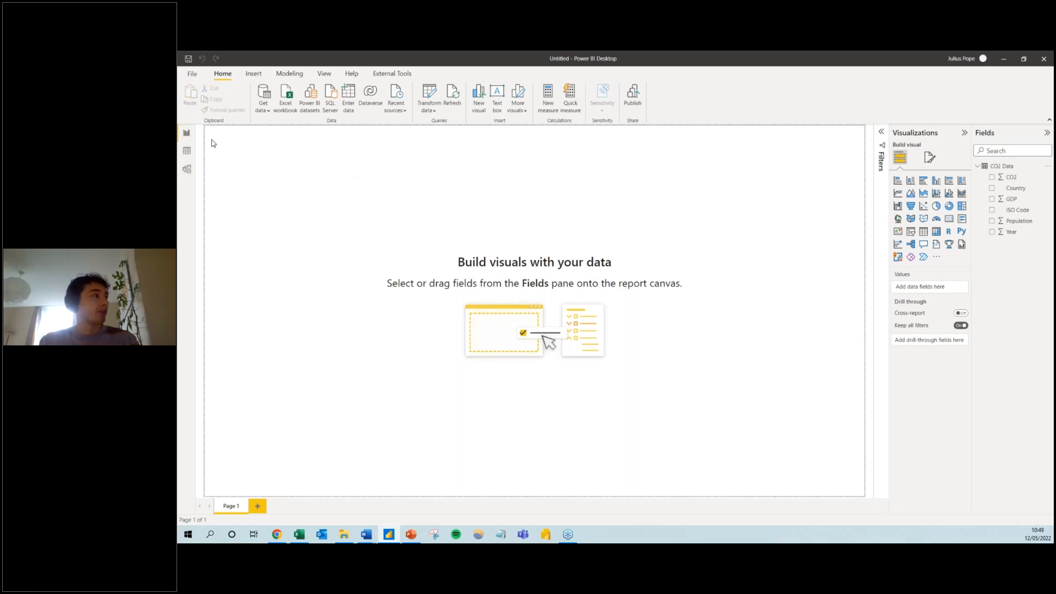
Look through the report canvas, the CO2 Data table's rows in the data view, and the model view
{"action": "left_click", "coordinate": [187, 153]}
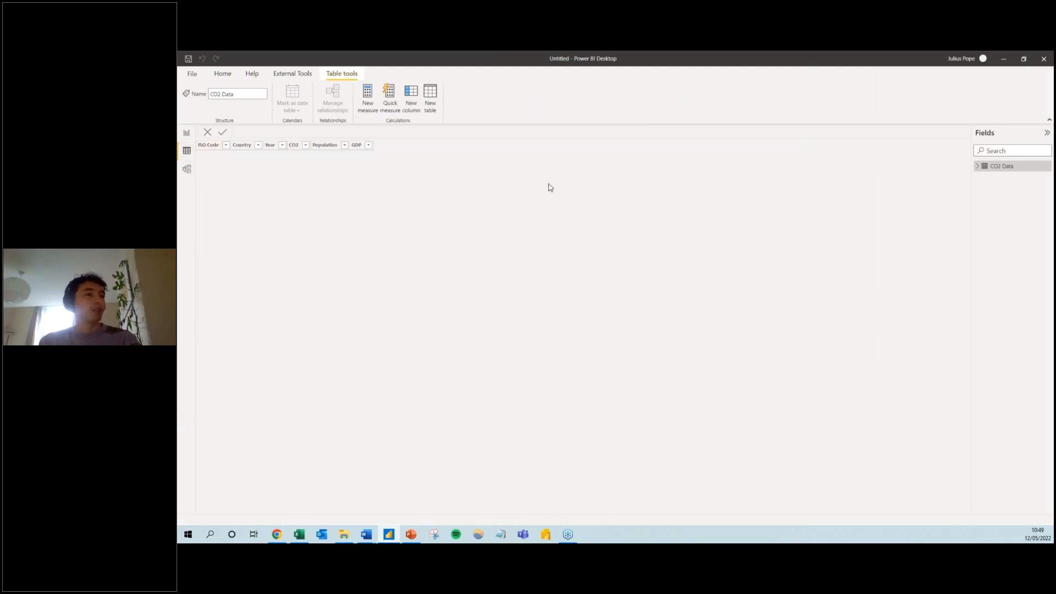
{"action": "left_click", "coordinate": [980, 168]}
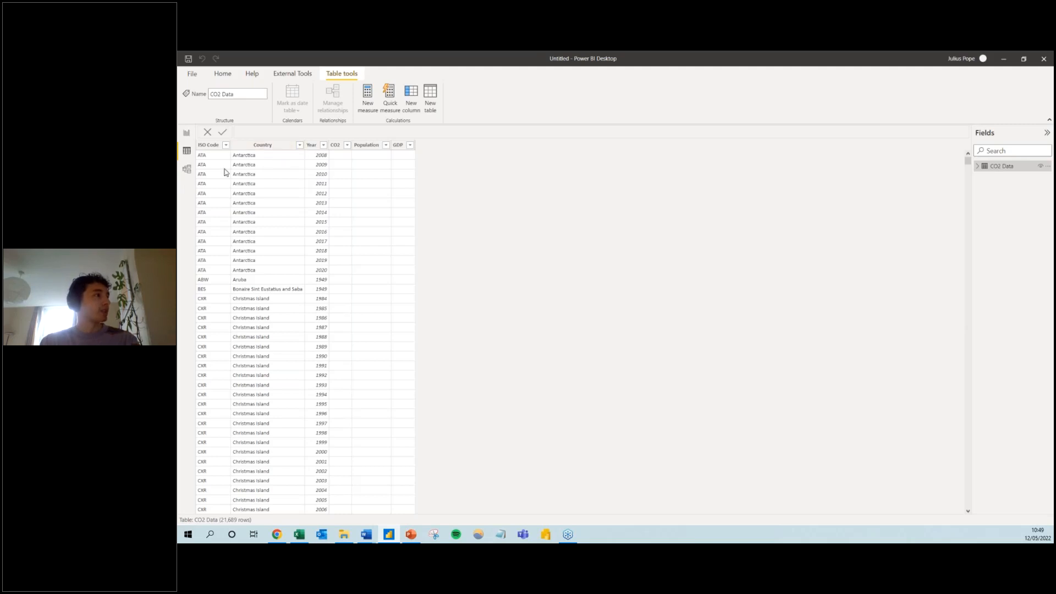
{"action": "left_click", "coordinate": [186, 133]}
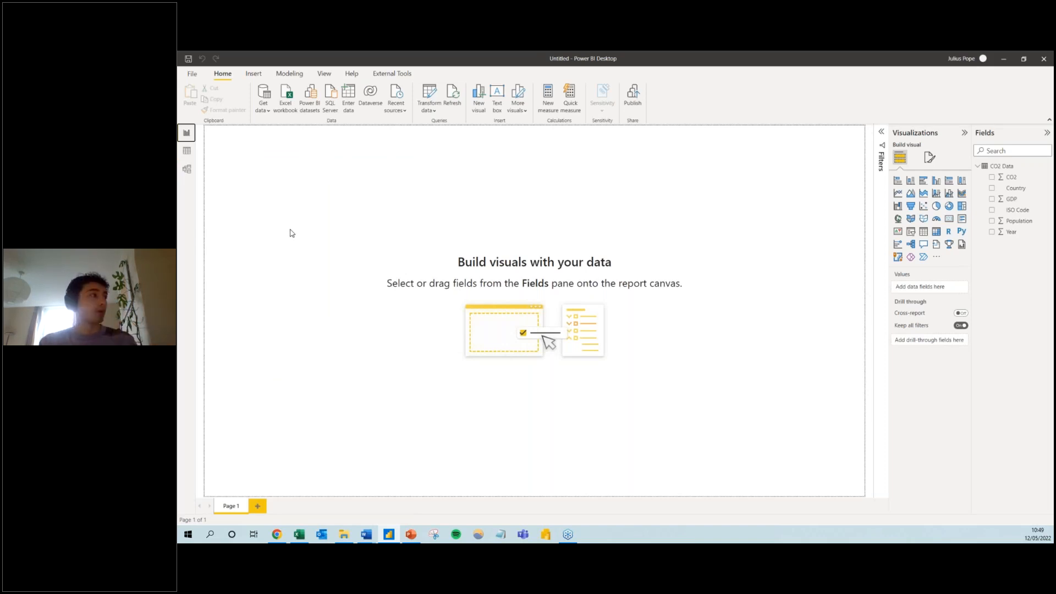
{"action": "left_click", "coordinate": [187, 151]}
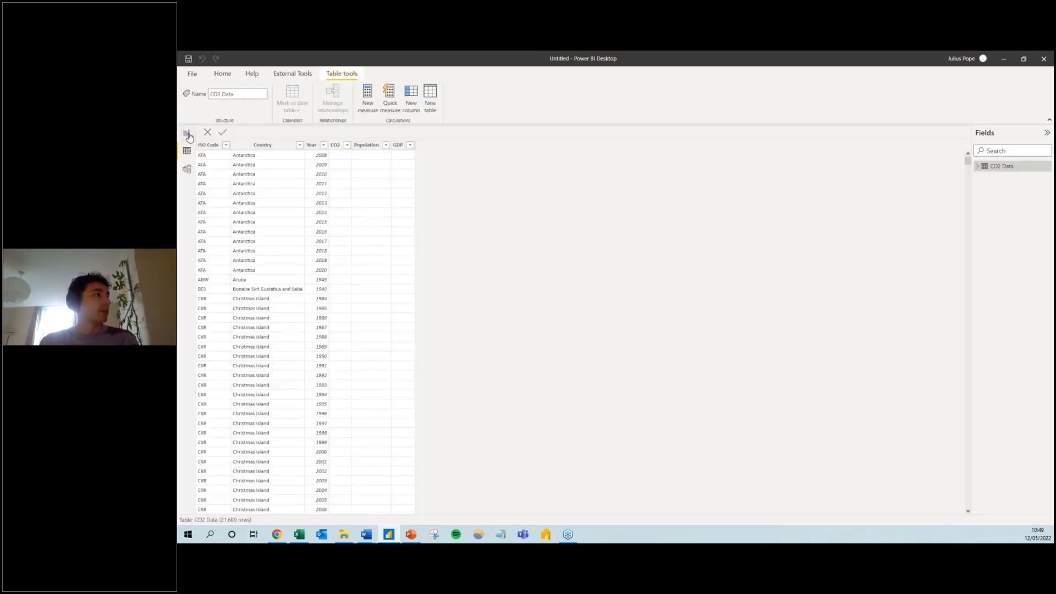
{"action": "left_click", "coordinate": [187, 134]}
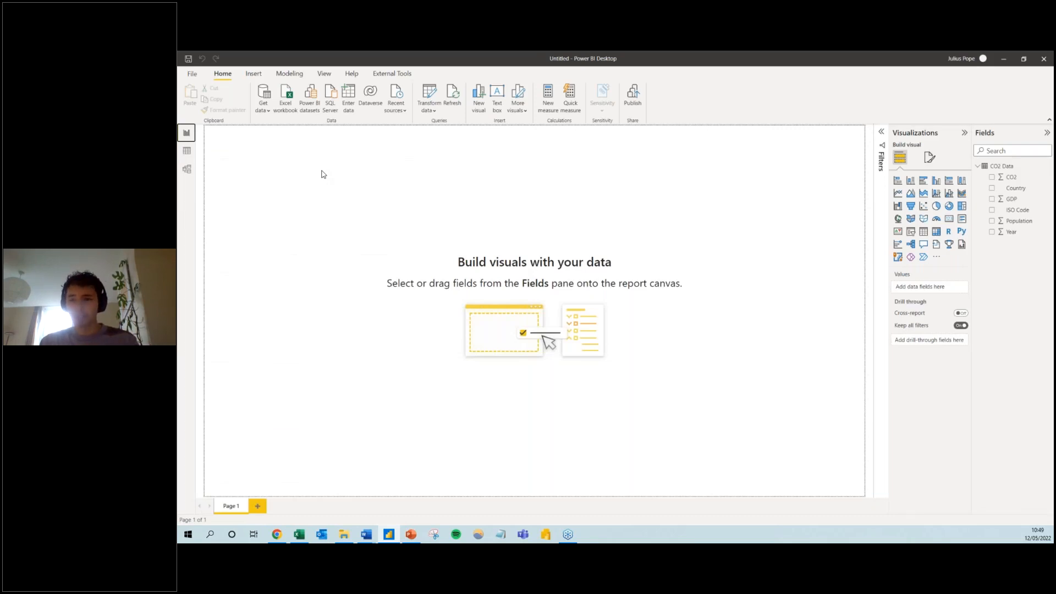
{"action": "left_click", "coordinate": [187, 151]}
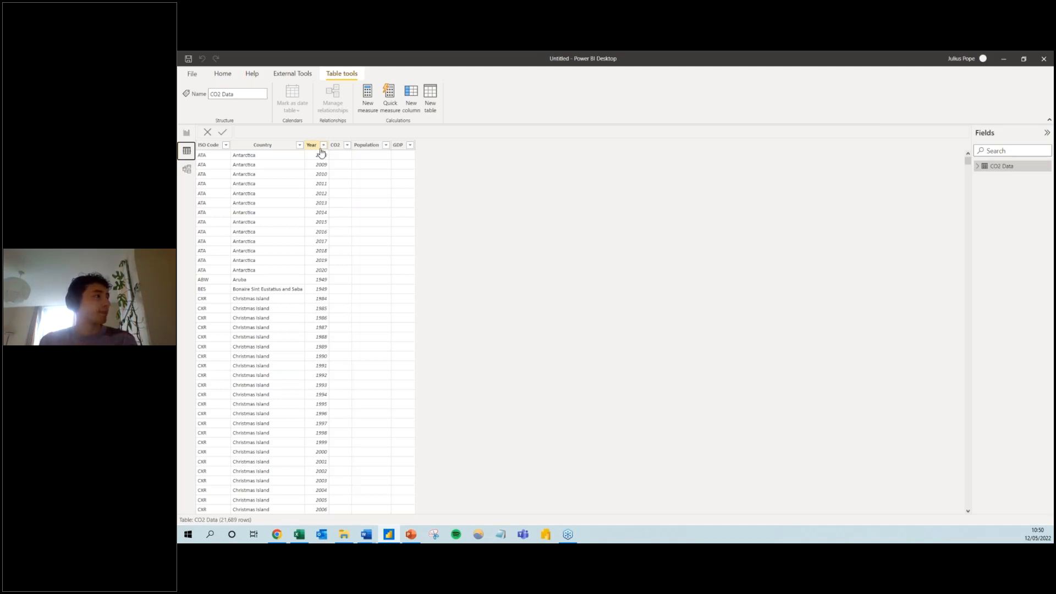
{"action": "left_click", "coordinate": [186, 171]}
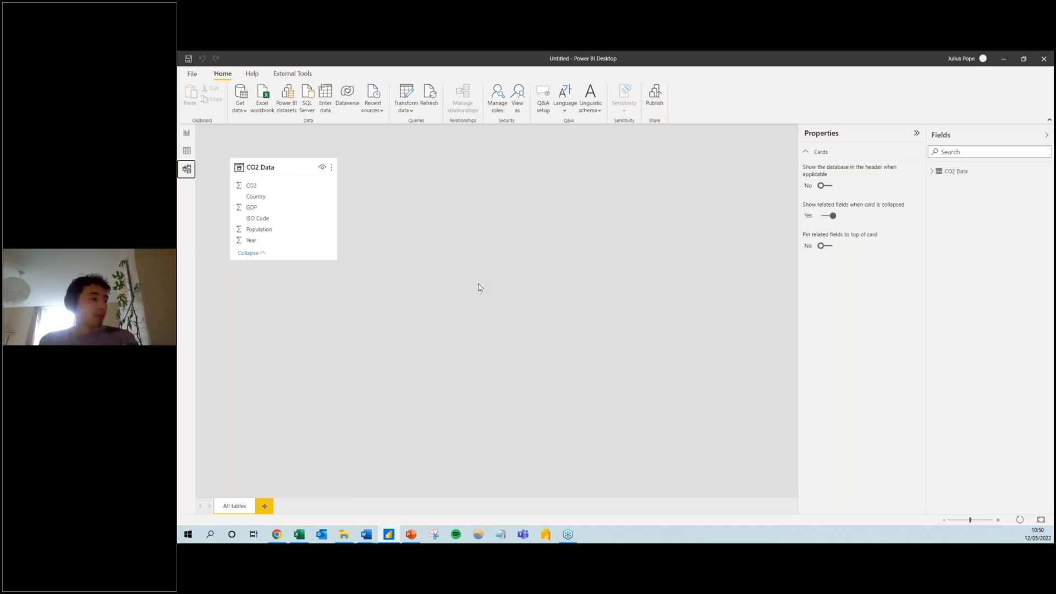
Switch to PowerPoint and present the Data Modelling – Star Schema slide full screen
{"action": "left_click", "coordinate": [412, 534]}
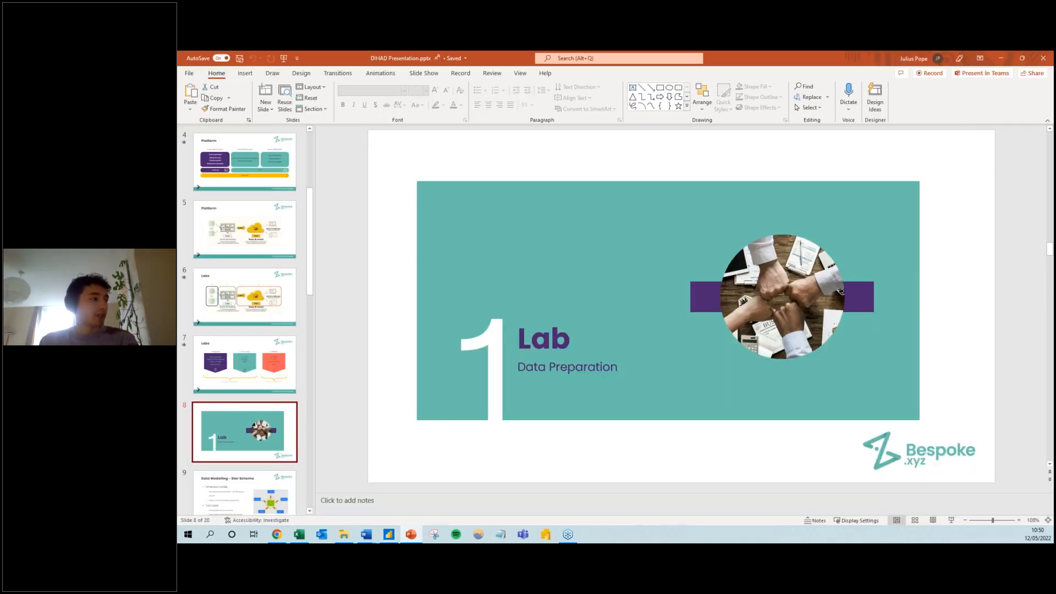
{"action": "left_click", "coordinate": [290, 476]}
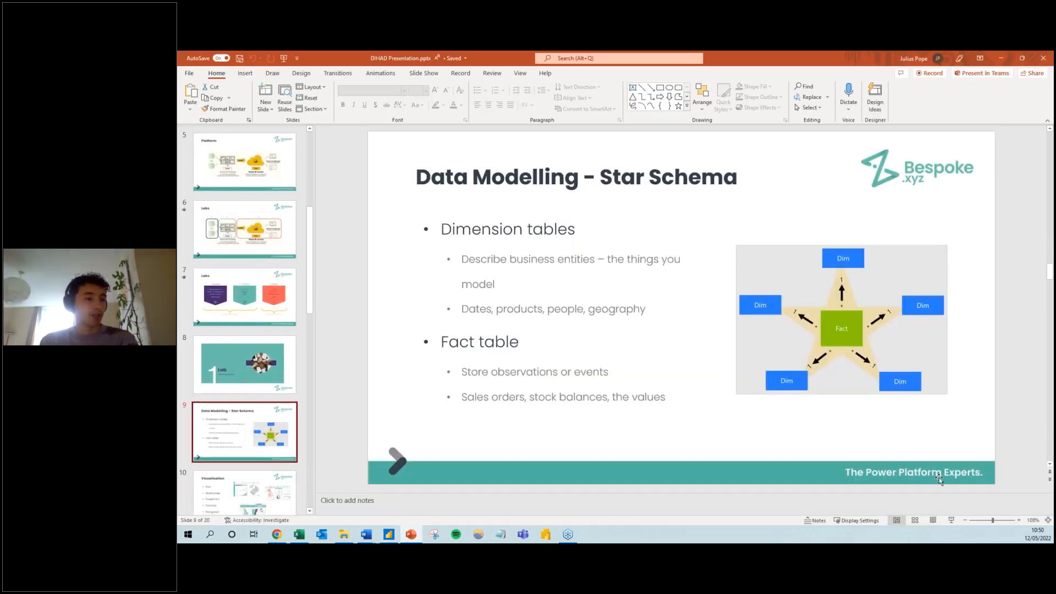
{"action": "left_click", "coordinate": [950, 520]}
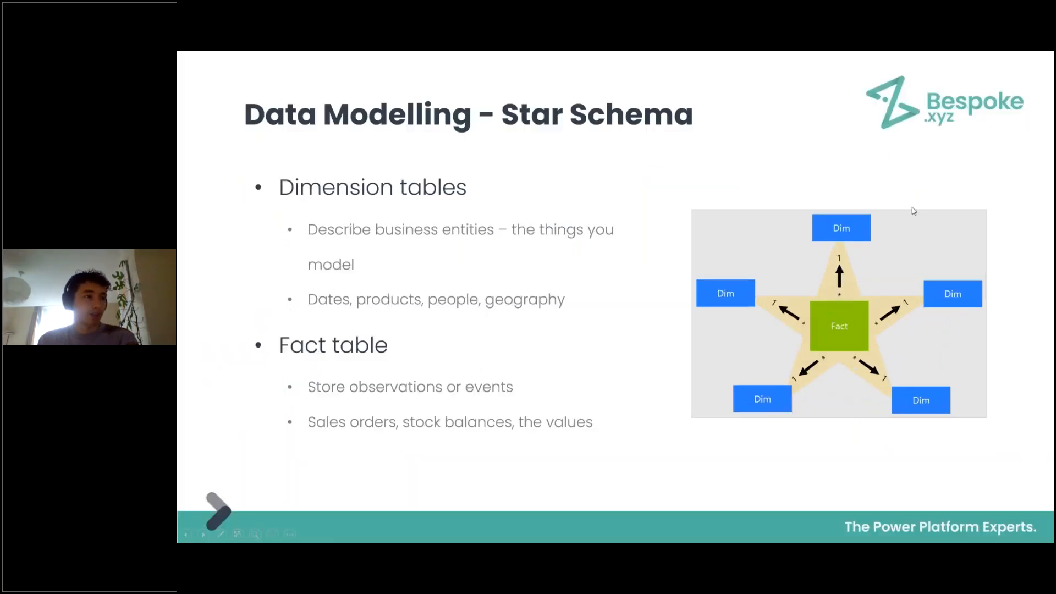
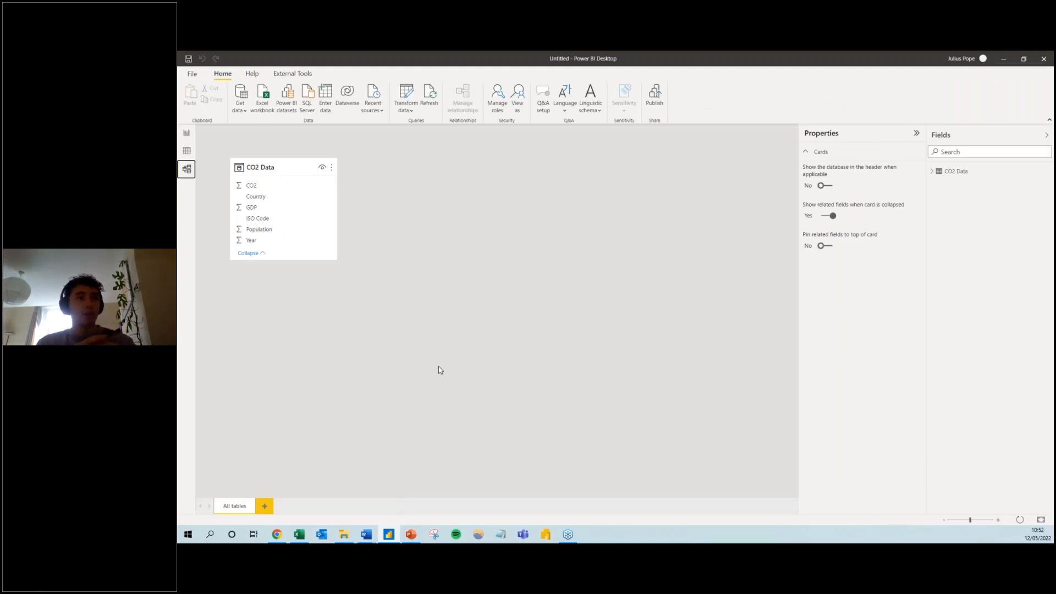
Switch to Excel, view the Country and Continent columns in Geography.xlsx, and close the workbook
{"action": "left_click", "coordinate": [300, 535]}
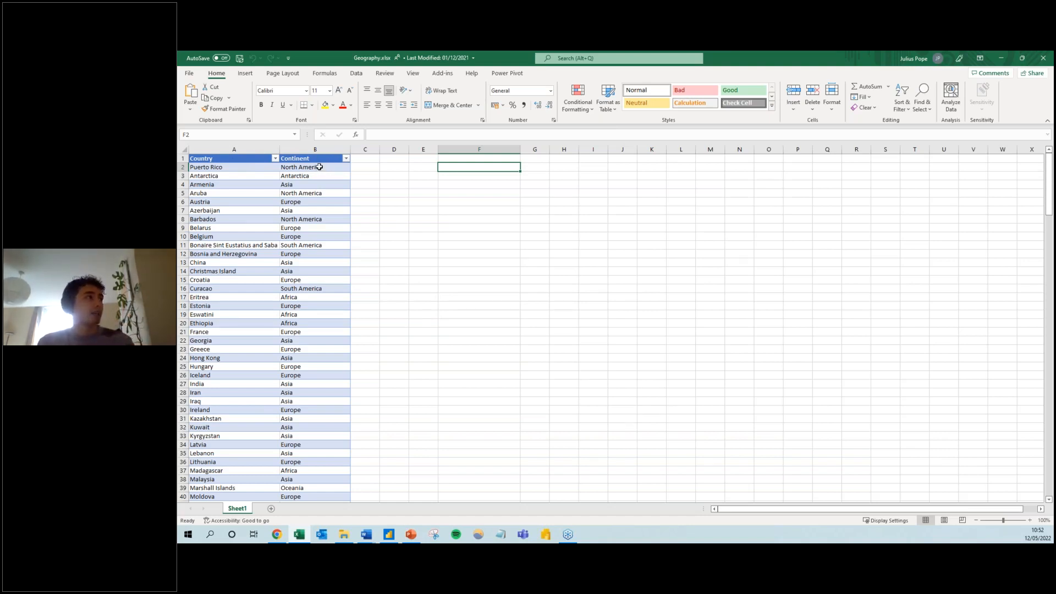
{"action": "left_click", "coordinate": [1044, 58]}
{"action": "left_click", "coordinate": [1043, 57]}
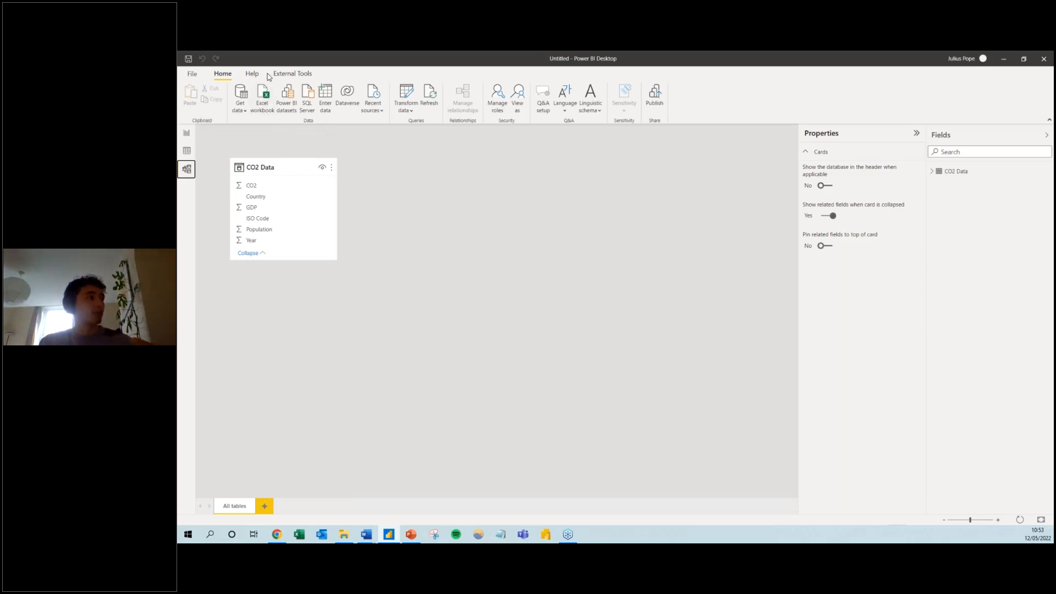
Open Geography.xlsx from the Dashboard in Half a Day folder as an Excel workbook data source
{"action": "left_click", "coordinate": [262, 100]}
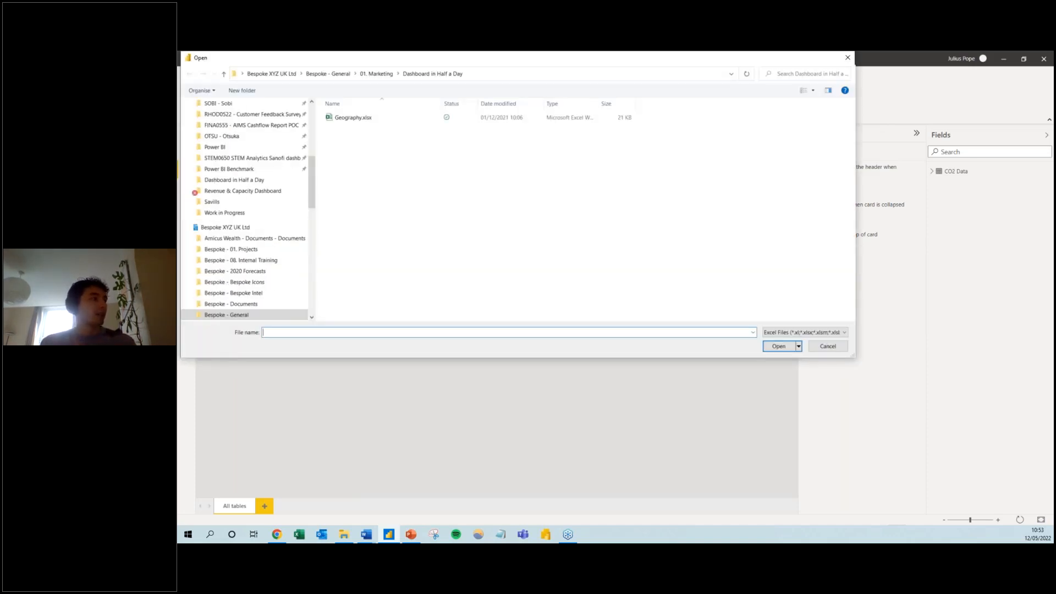
{"action": "left_click", "coordinate": [395, 118]}
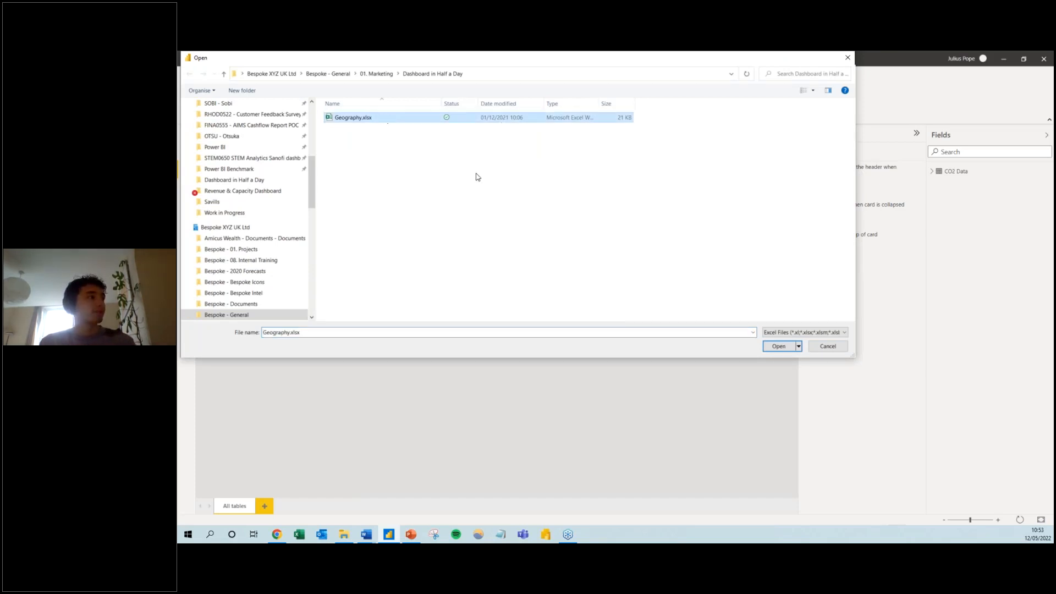
{"action": "left_click", "coordinate": [779, 346]}
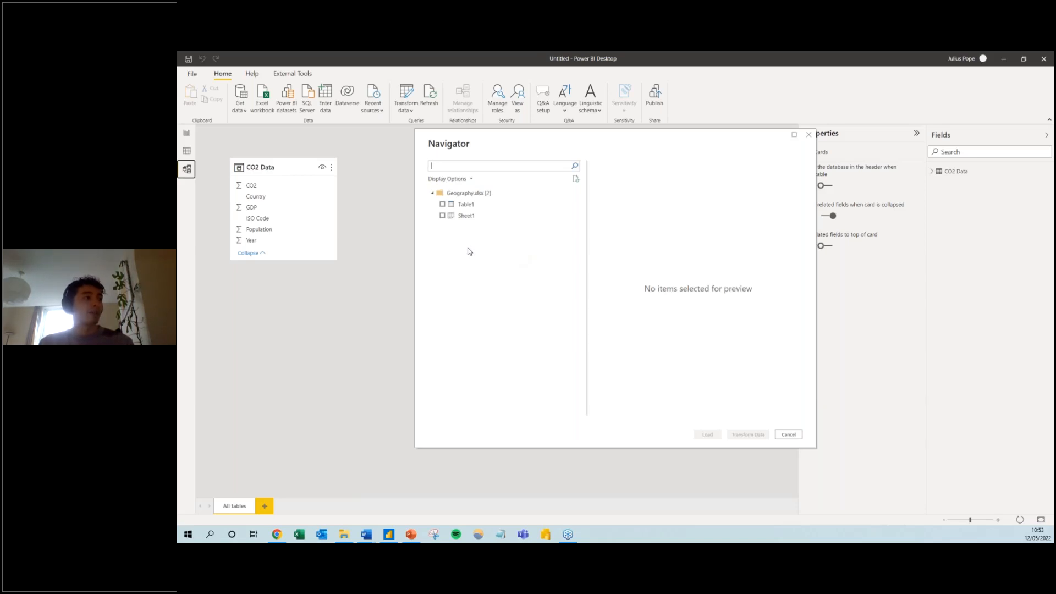
Preview Sheet1 and Table1 of the Geography workbook and load Table1 into the model
{"action": "left_click", "coordinate": [476, 217]}
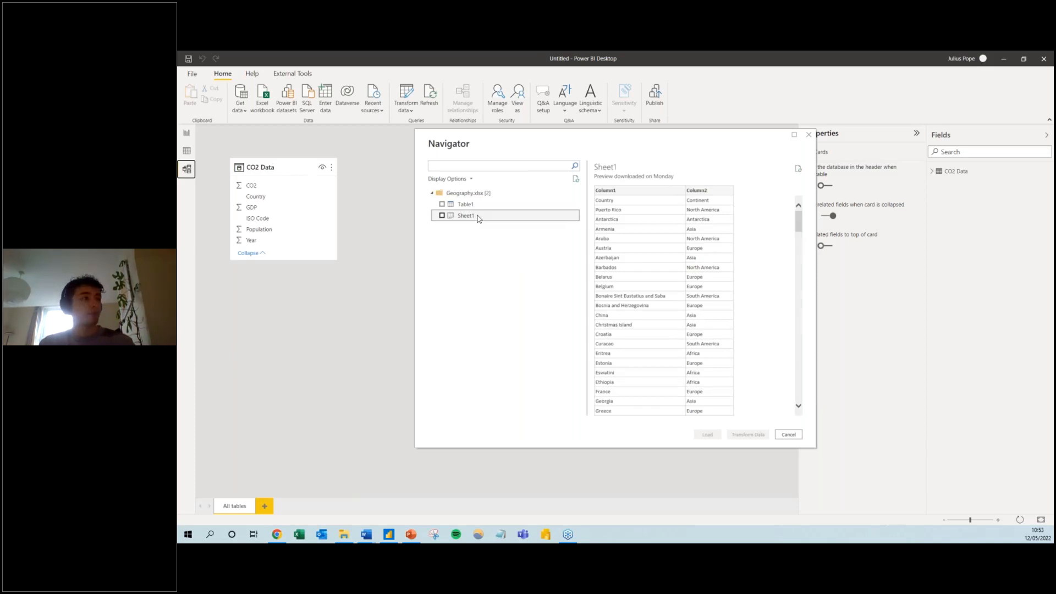
{"action": "left_click", "coordinate": [478, 206]}
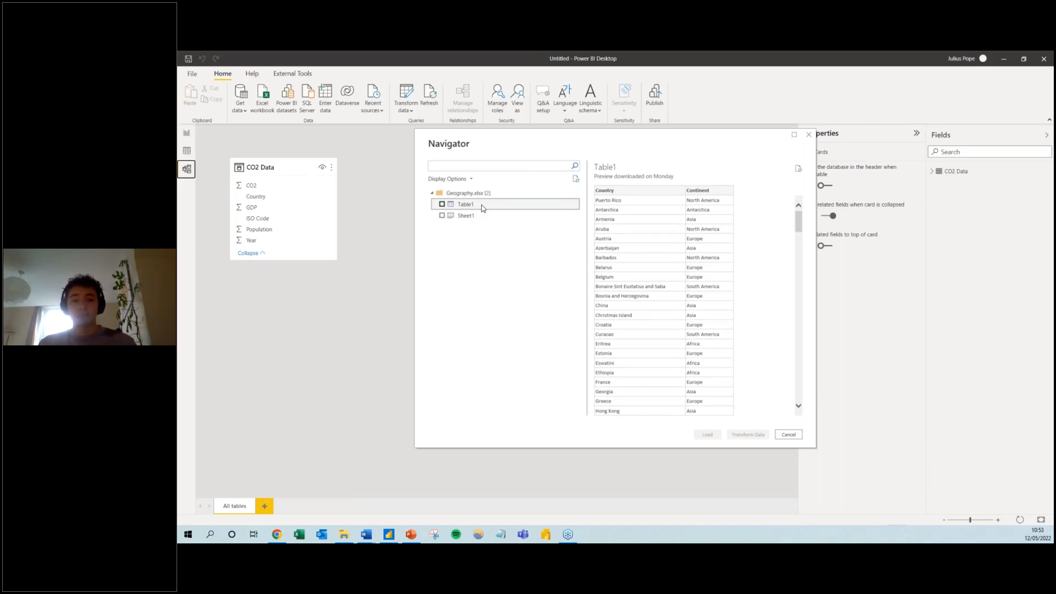
{"action": "left_click", "coordinate": [442, 205]}
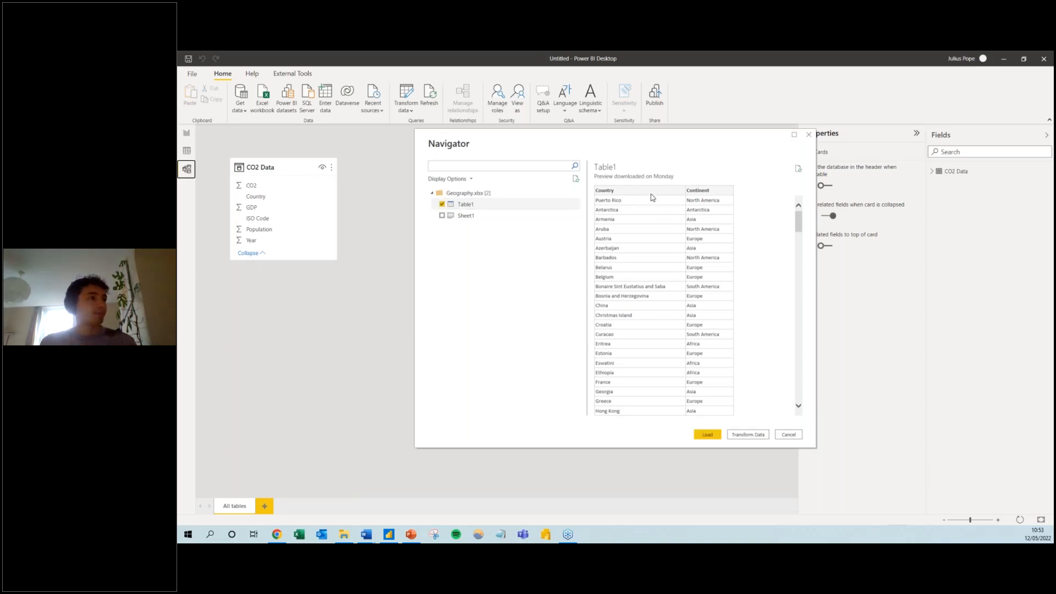
{"action": "scroll", "coordinate": [710, 291], "scroll_direction": "down", "scroll_amount": 6}
{"action": "scroll", "coordinate": [710, 291], "scroll_direction": "up", "scroll_amount": 6}
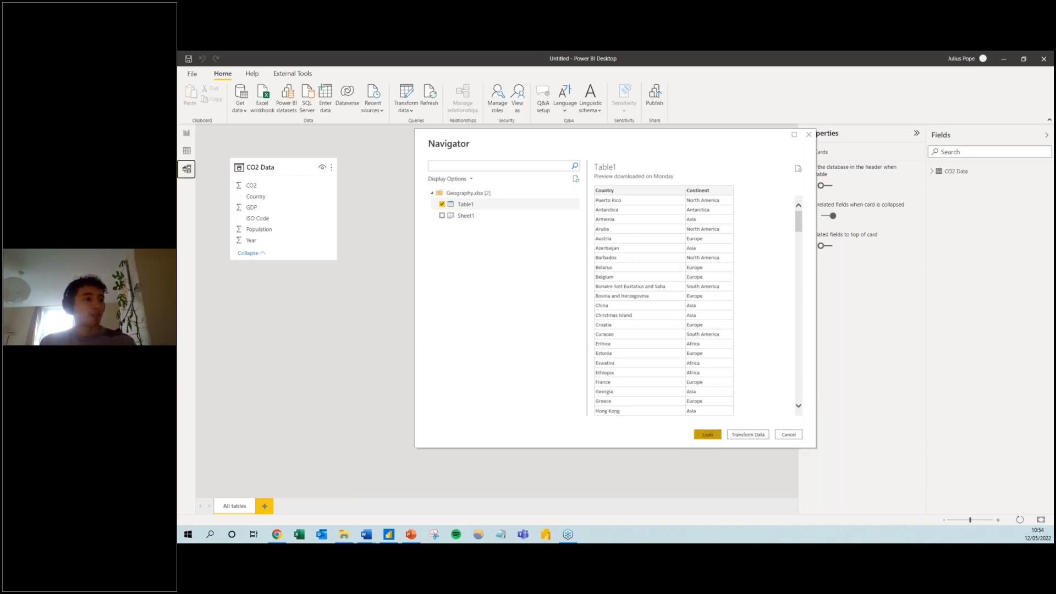
{"action": "left_click", "coordinate": [707, 434]}
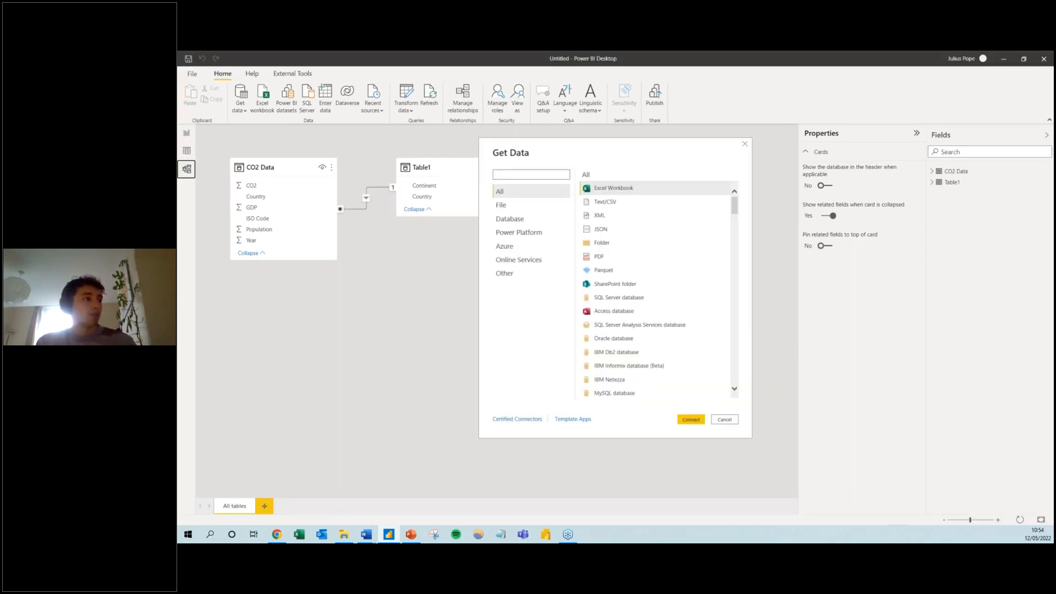
Start a SharePoint folder connection and copy the Internal - Power BI site's address from Chrome
{"action": "left_click", "coordinate": [622, 284]}
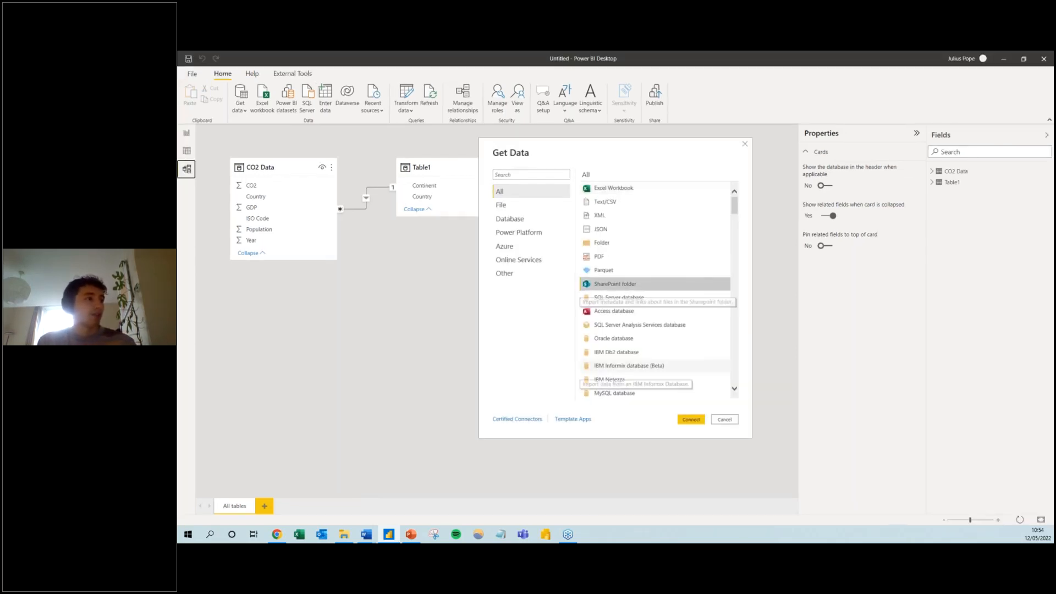
{"action": "left_click", "coordinate": [687, 420]}
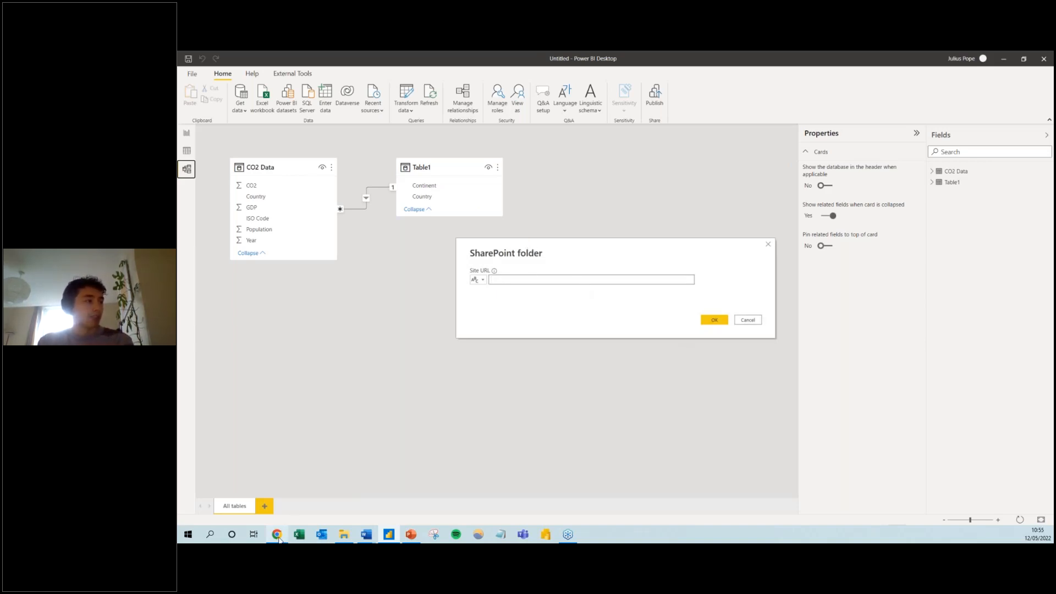
{"action": "mouse_move", "coordinate": [279, 538]}
{"action": "left_click", "coordinate": [277, 492]}
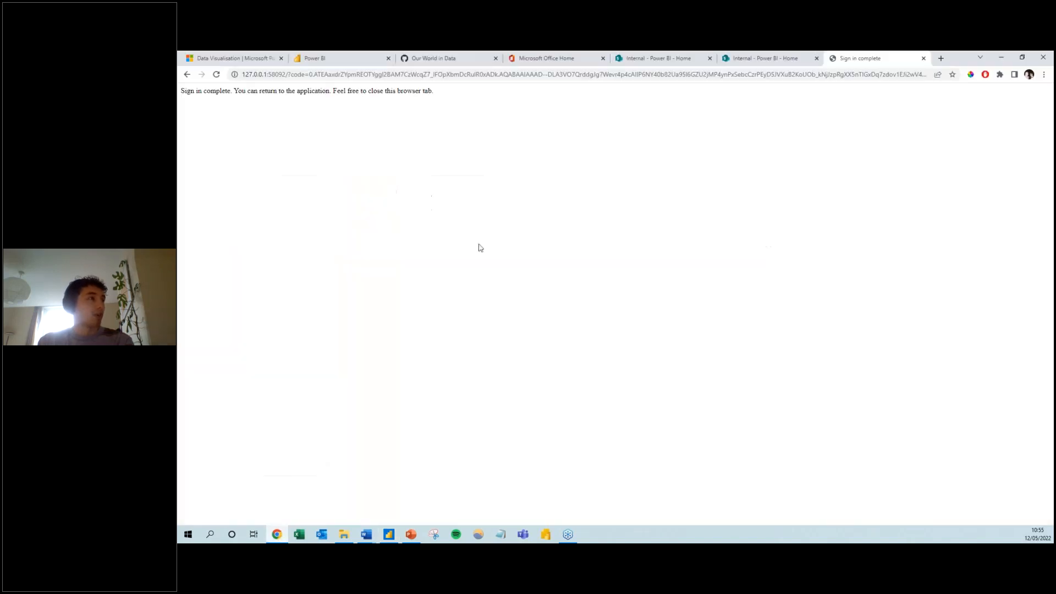
{"action": "left_click", "coordinate": [647, 57]}
{"action": "left_click", "coordinate": [615, 73]}
{"action": "key", "text": "ctrl+c"}
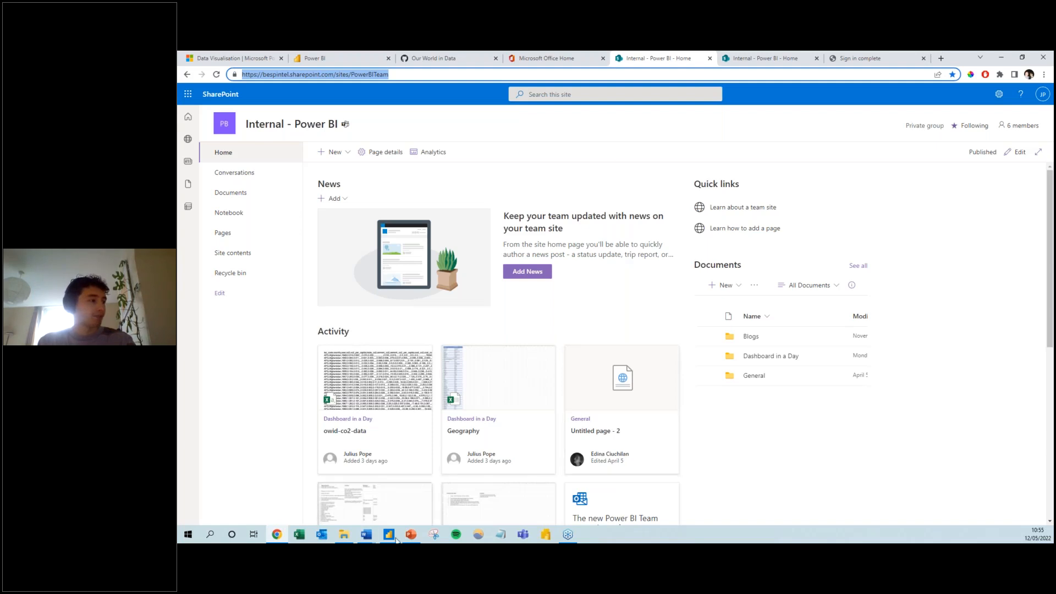
{"action": "key", "text": "alt+Tab"}
{"action": "key", "text": "ctrl+v"}
{"action": "left_click", "coordinate": [713, 320]}
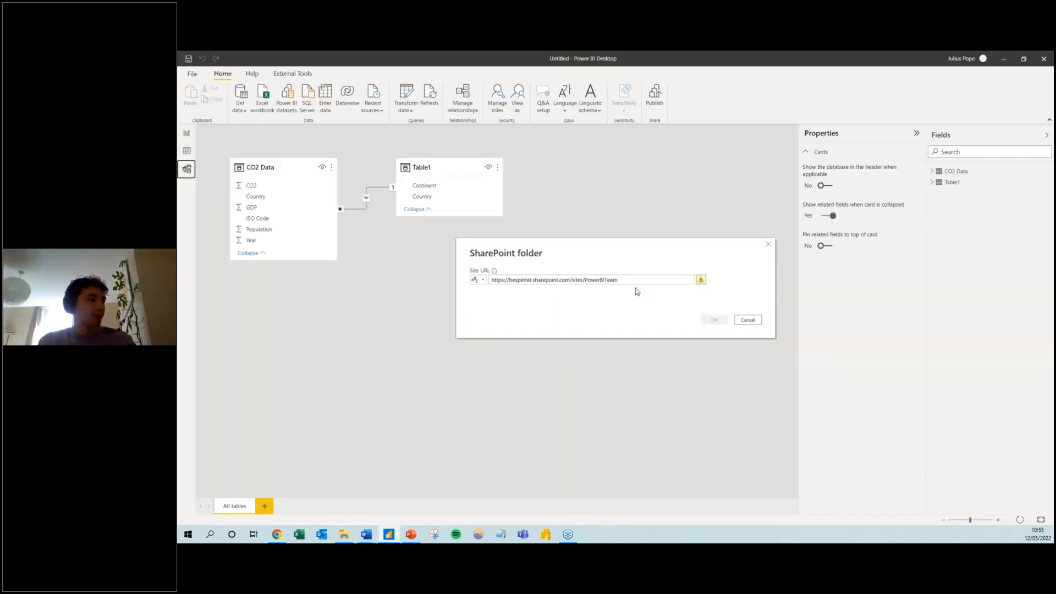
Bring the SharePoint site's file list into Power Query as a new query and delete the Table1 query
{"action": "left_click", "coordinate": [711, 320]}
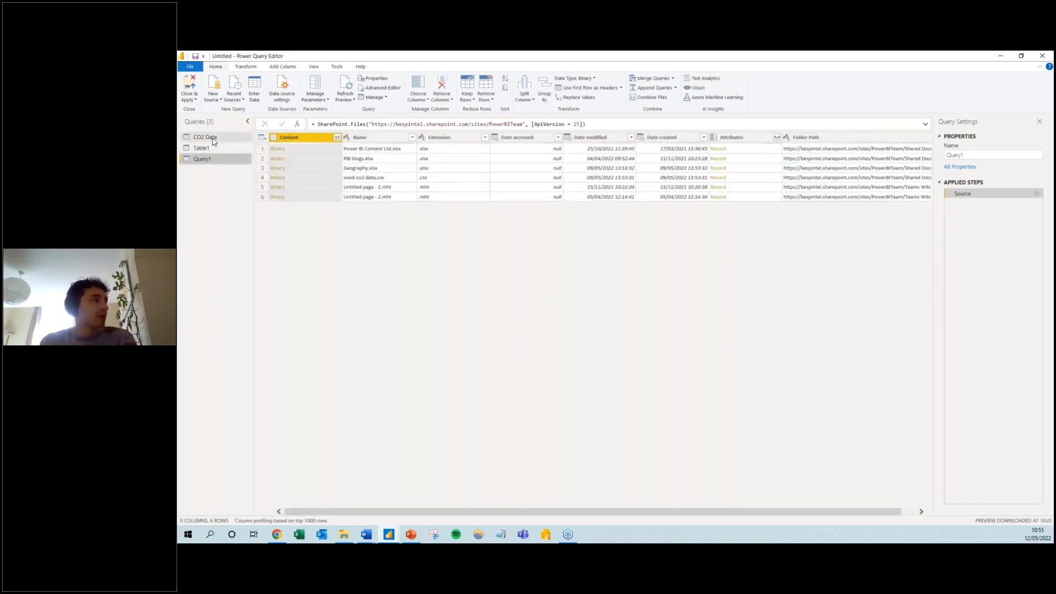
{"action": "left_click", "coordinate": [205, 137]}
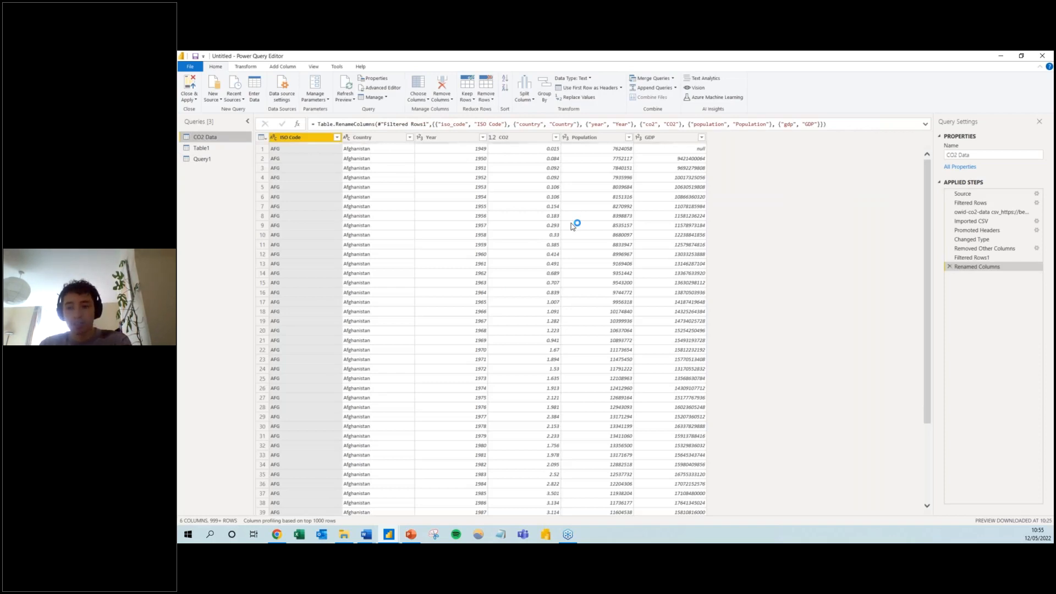
{"action": "left_click", "coordinate": [231, 149]}
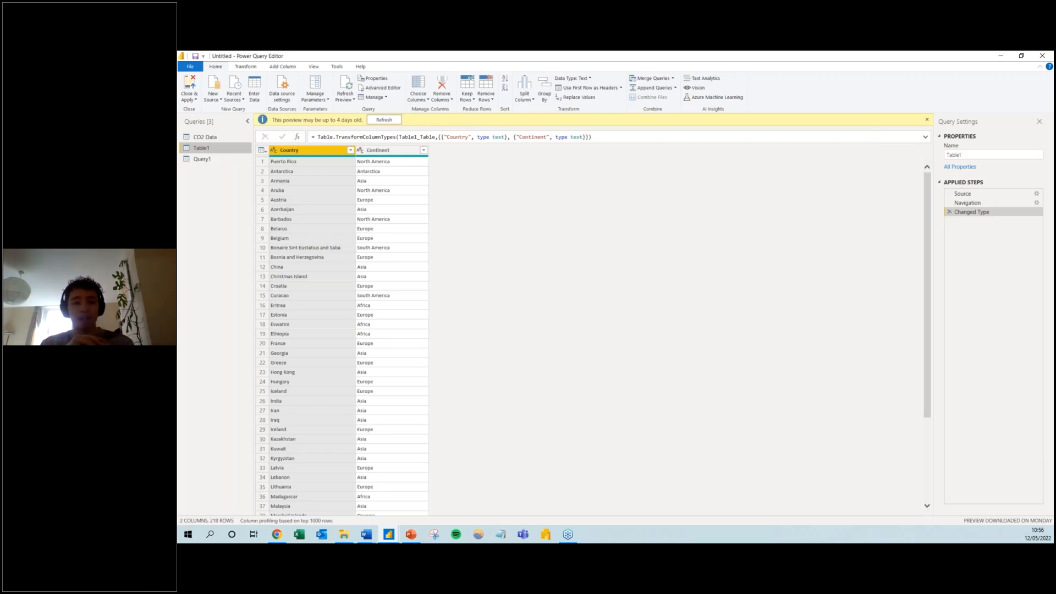
{"action": "right_click", "coordinate": [212, 150]}
{"action": "left_click", "coordinate": [227, 178]}
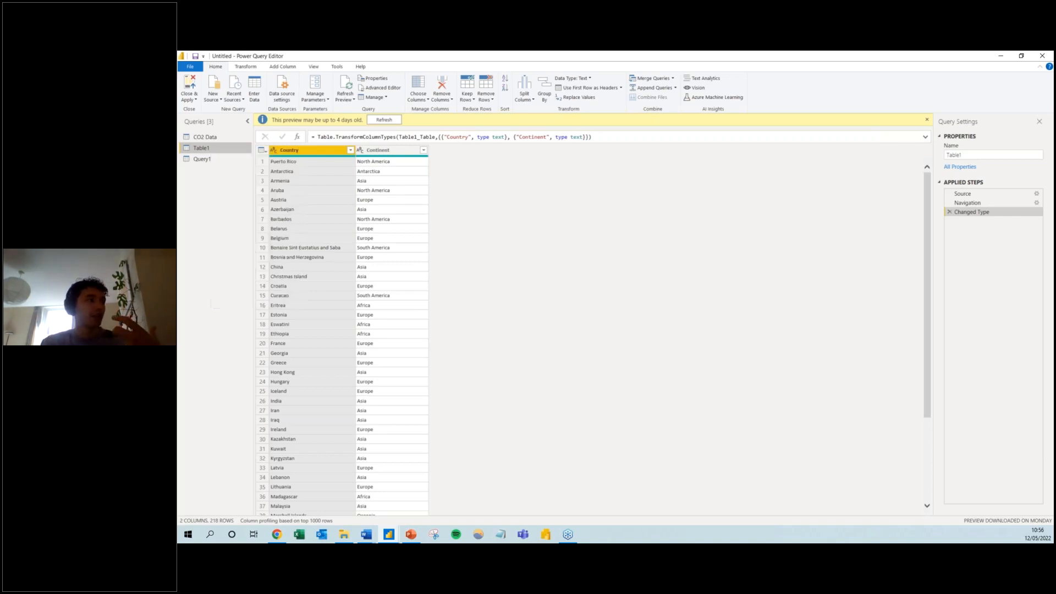
{"action": "left_click", "coordinate": [659, 306]}
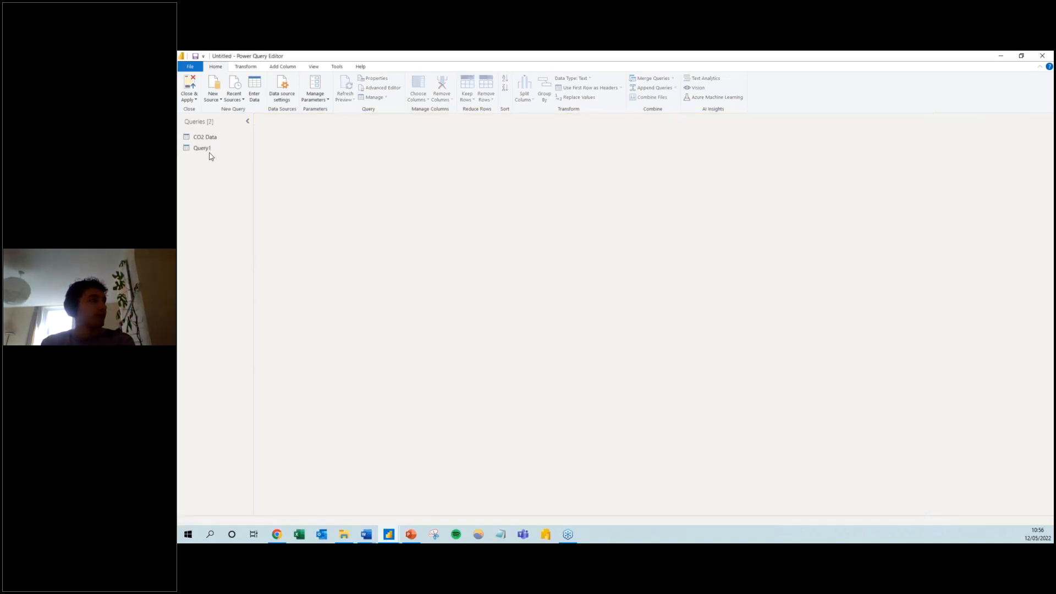
Filter Query1's Name column to Geography.xlsx only and drill into that workbook's Table1 table
{"action": "left_click", "coordinate": [209, 152]}
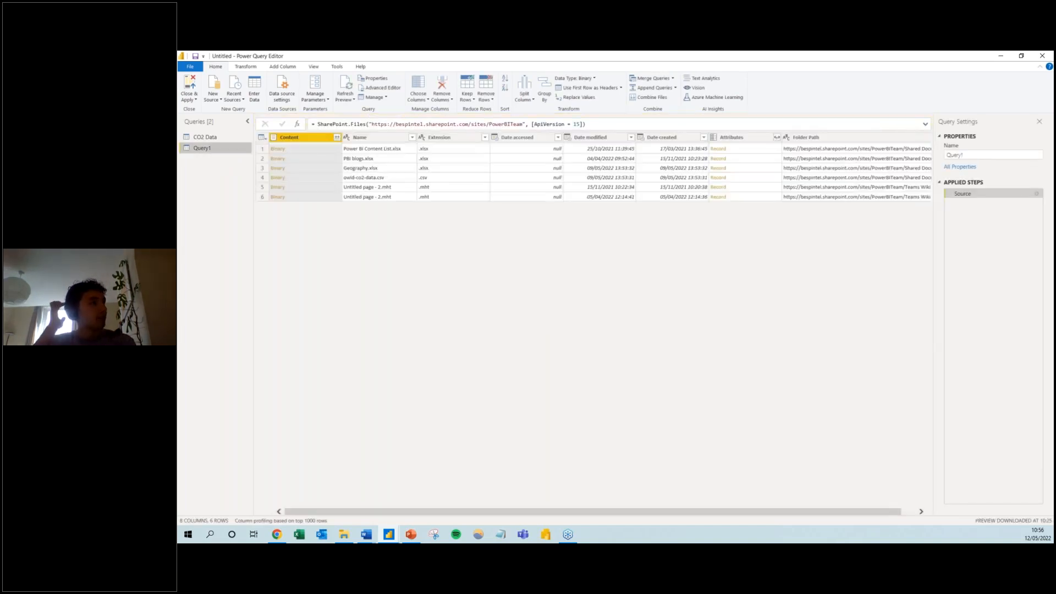
{"action": "left_click", "coordinate": [412, 139]}
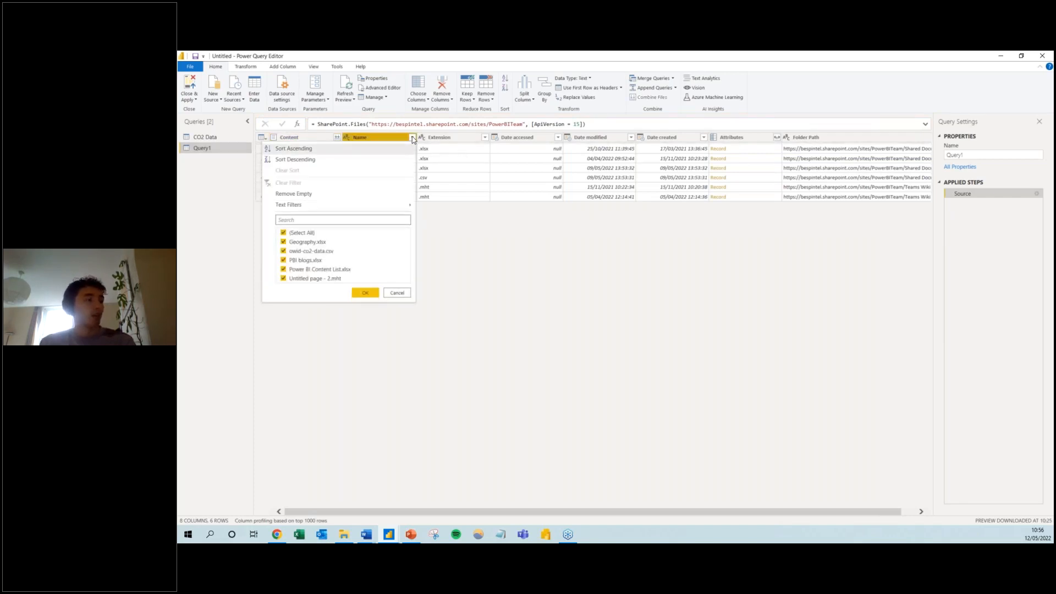
{"action": "left_click", "coordinate": [284, 233]}
{"action": "left_click", "coordinate": [307, 243]}
{"action": "left_click", "coordinate": [366, 293]}
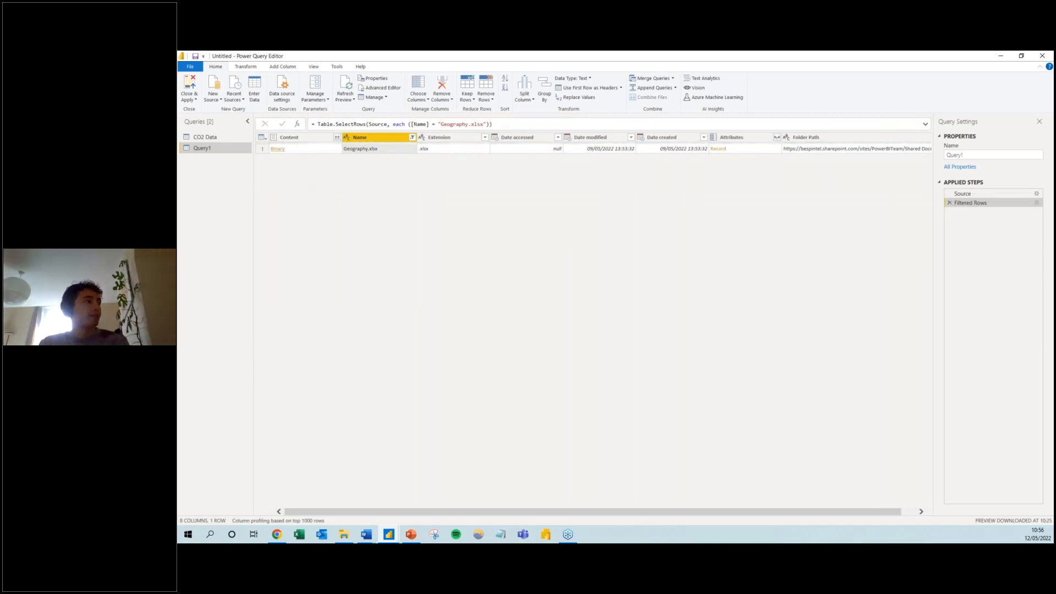
{"action": "left_click", "coordinate": [277, 149]}
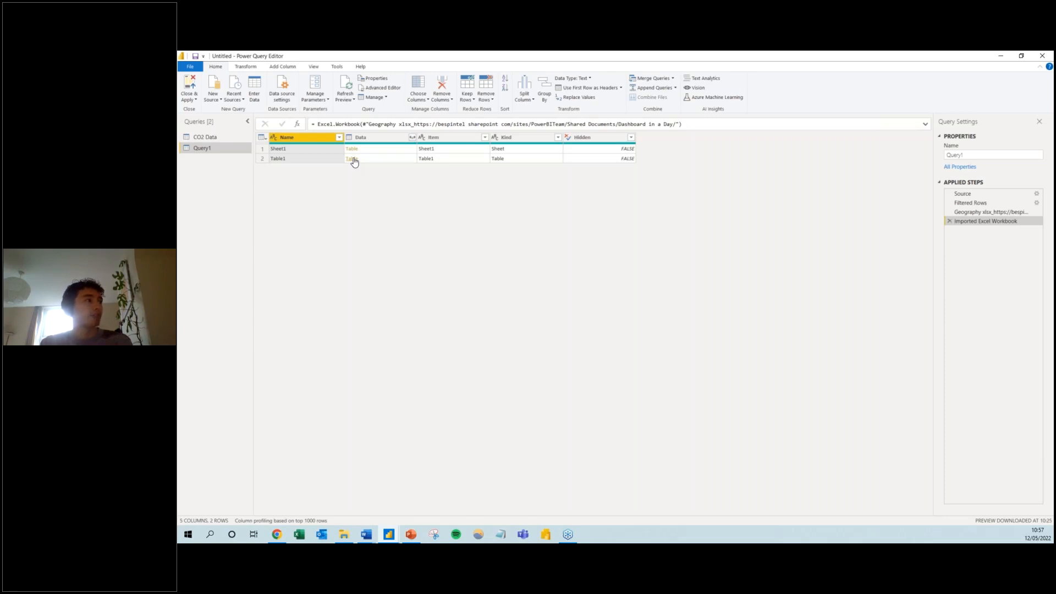
{"action": "left_click", "coordinate": [353, 160]}
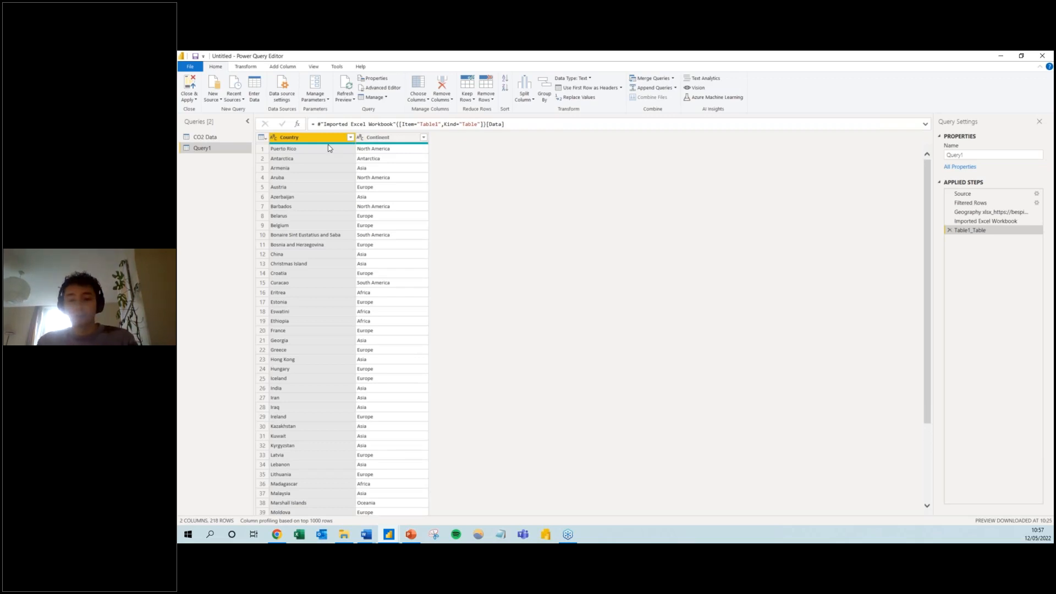
Rename Query1 to Geography and apply the query changes to the data model
{"action": "double_click", "coordinate": [216, 149]}
{"action": "type", "text": "Geography"}
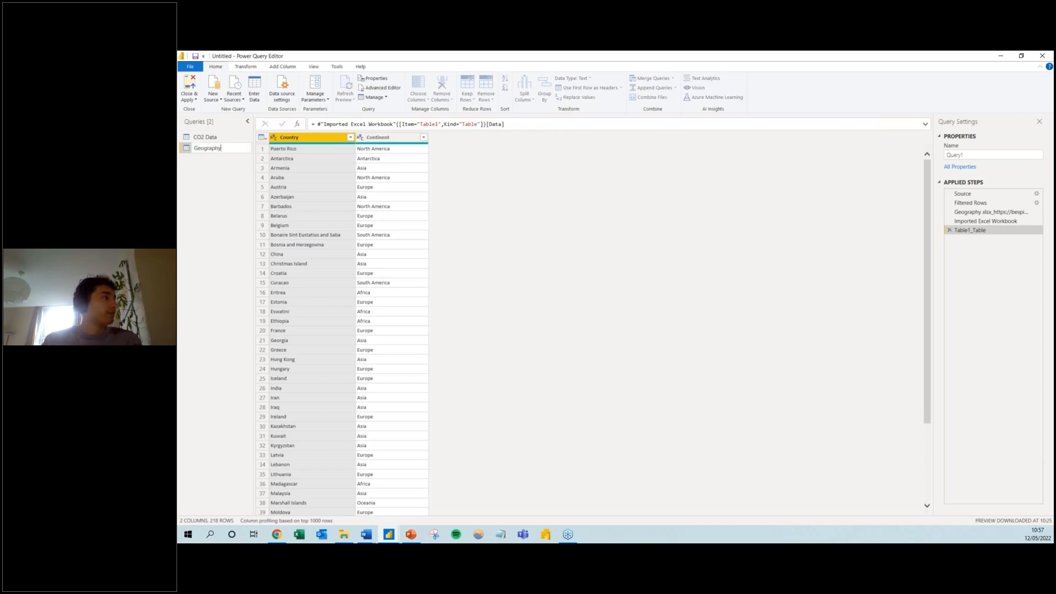
{"action": "key", "text": "Return"}
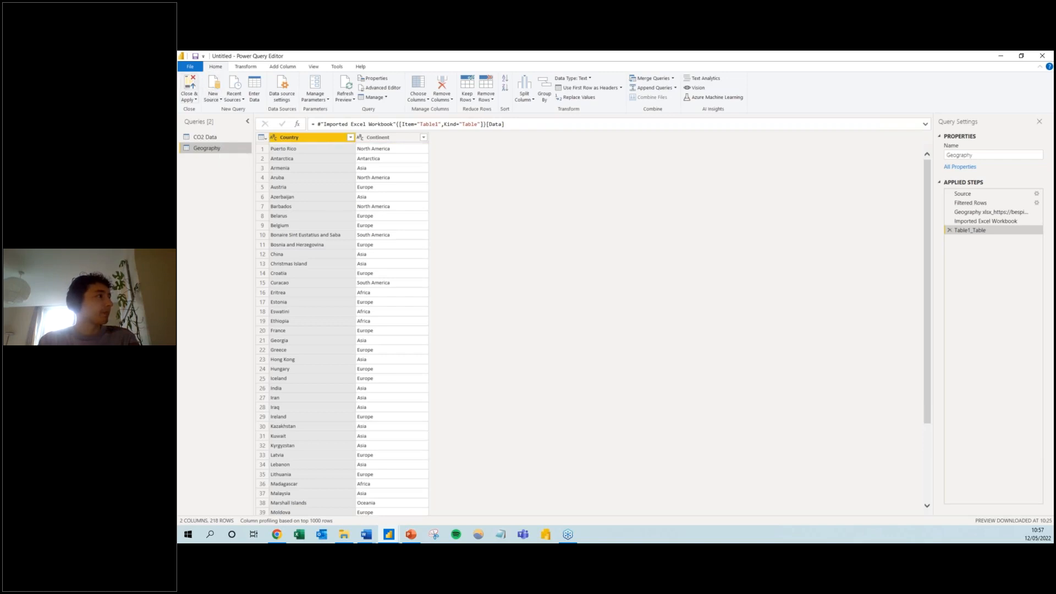
{"action": "left_click", "coordinate": [191, 85]}
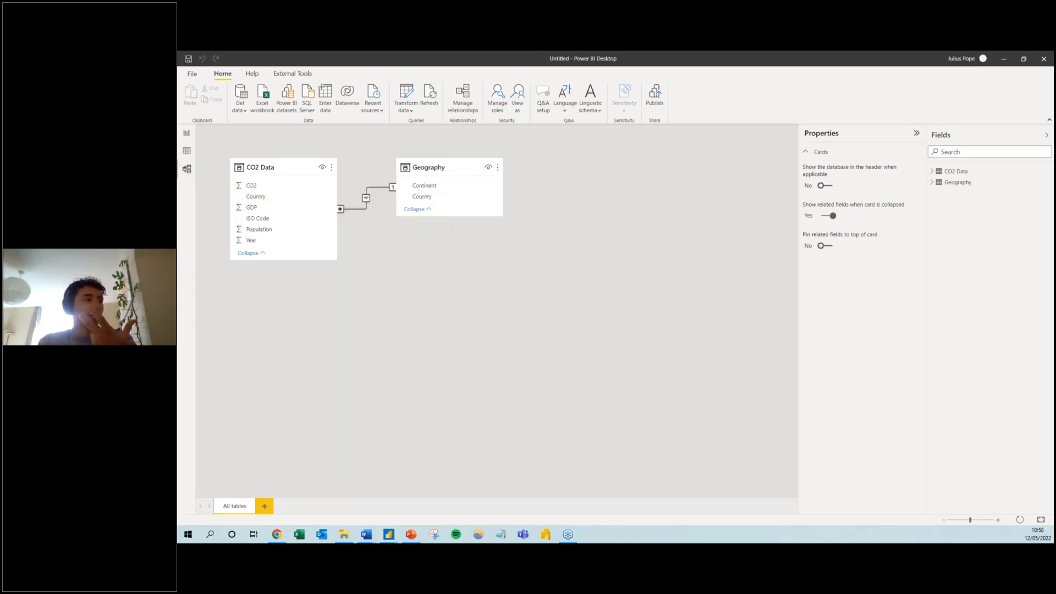
Delete the relationship between CO2 Data and Geography and recreate it by linking their Country fields
{"action": "key", "text": "Delete"}
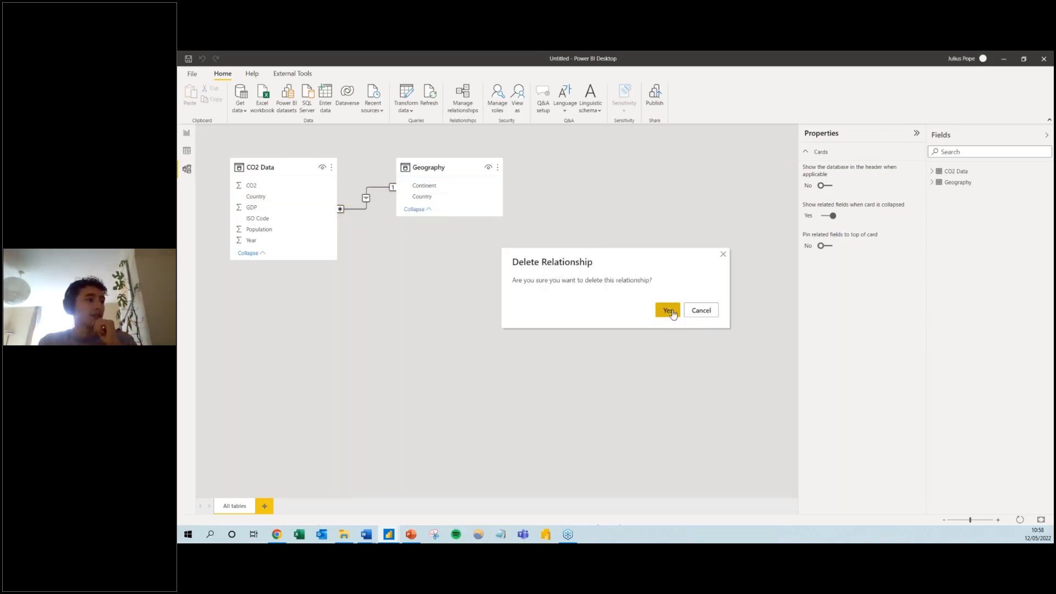
{"action": "left_click", "coordinate": [670, 311]}
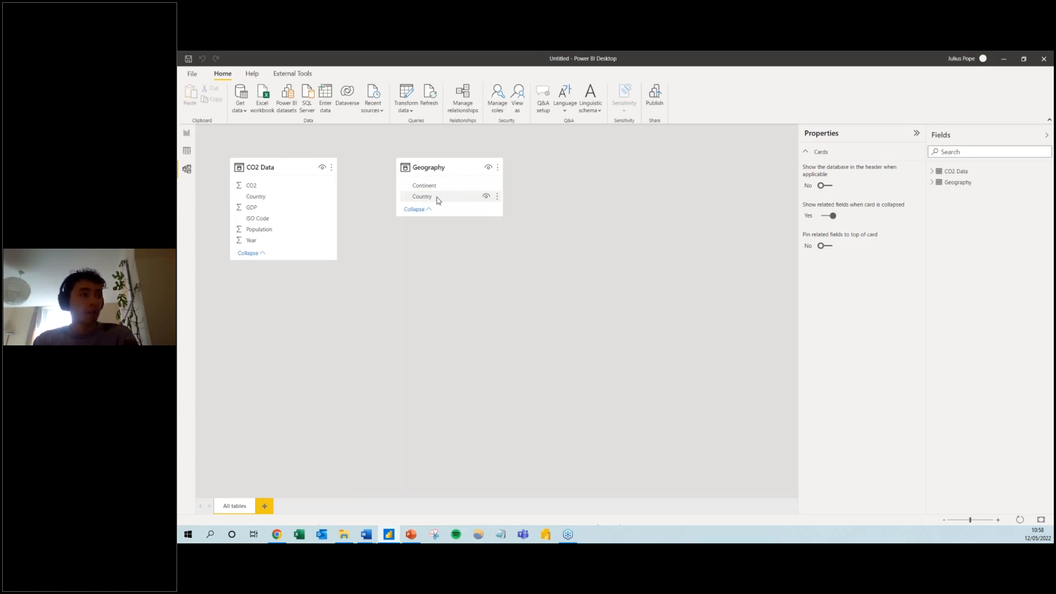
{"action": "left_click_drag", "start_coordinate": [438, 200], "coordinate": [413, 193]}
{"action": "left_click_drag", "start_coordinate": [335, 208], "coordinate": [272, 201]}
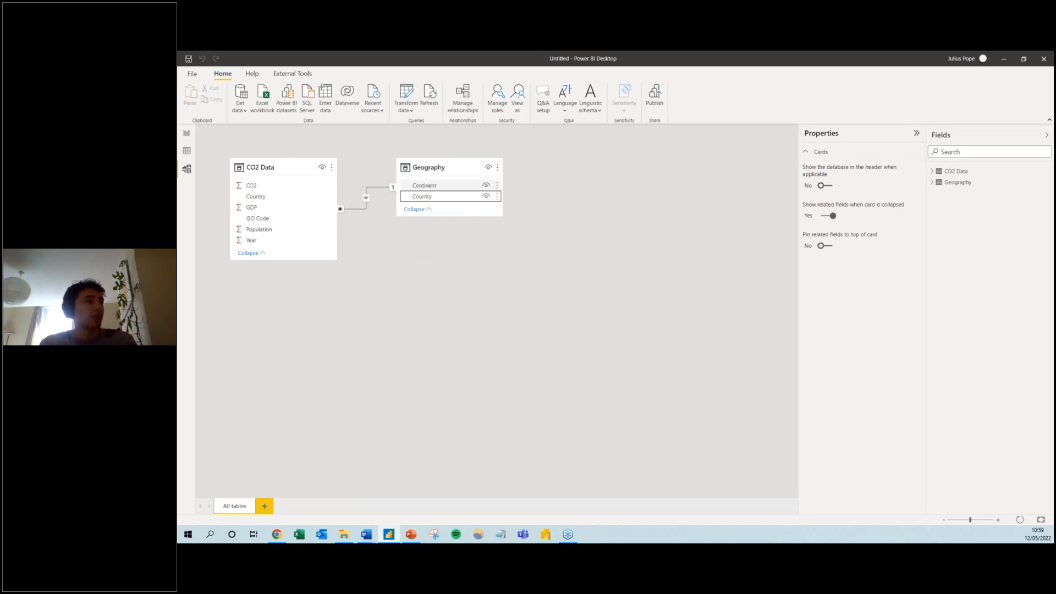
{"action": "mouse_move", "coordinate": [439, 180]}
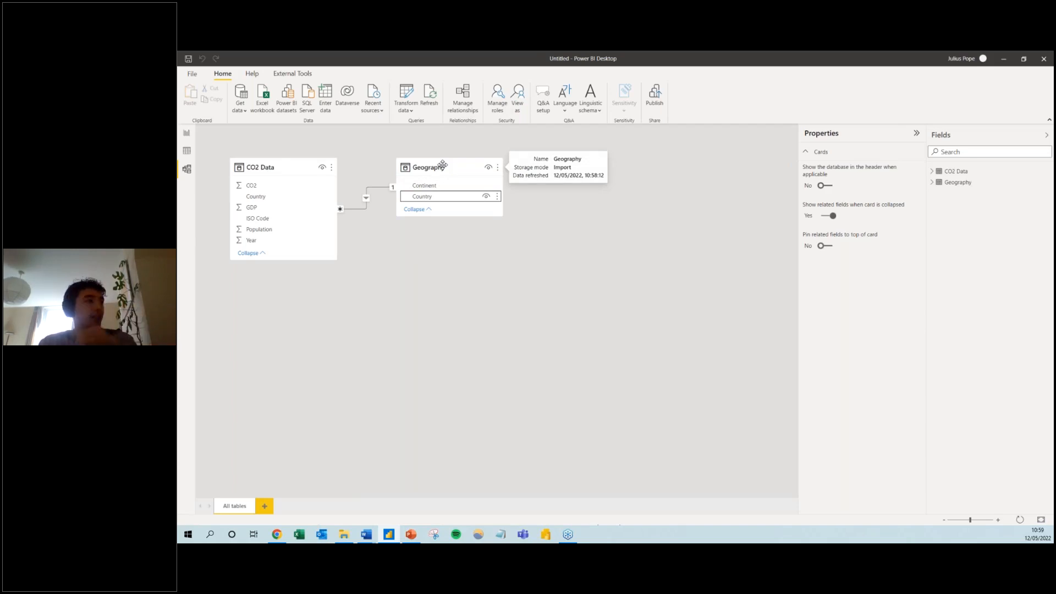
{"action": "mouse_move", "coordinate": [263, 171]}
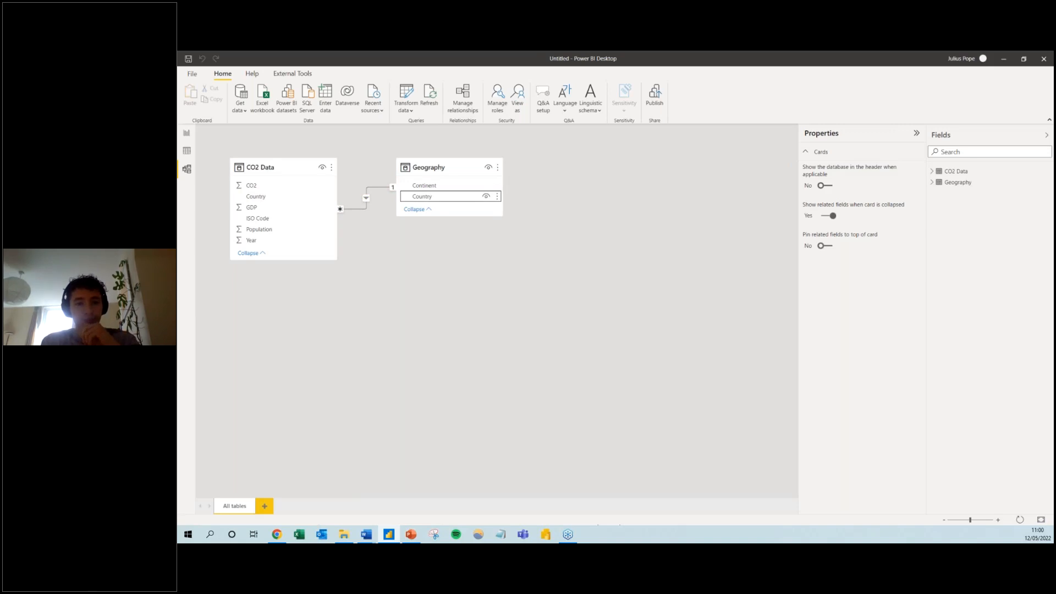
Build a line chart on the report page with Year on the X-axis and CO2 on the Y-axis, and widen it to about double
{"action": "left_click", "coordinate": [186, 134]}
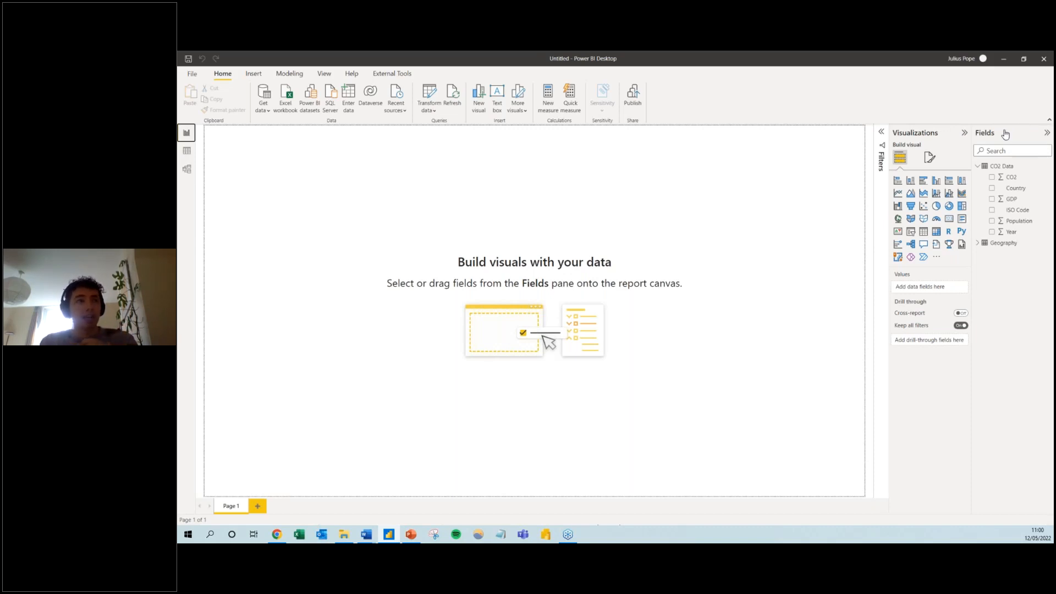
{"action": "left_click", "coordinate": [977, 243]}
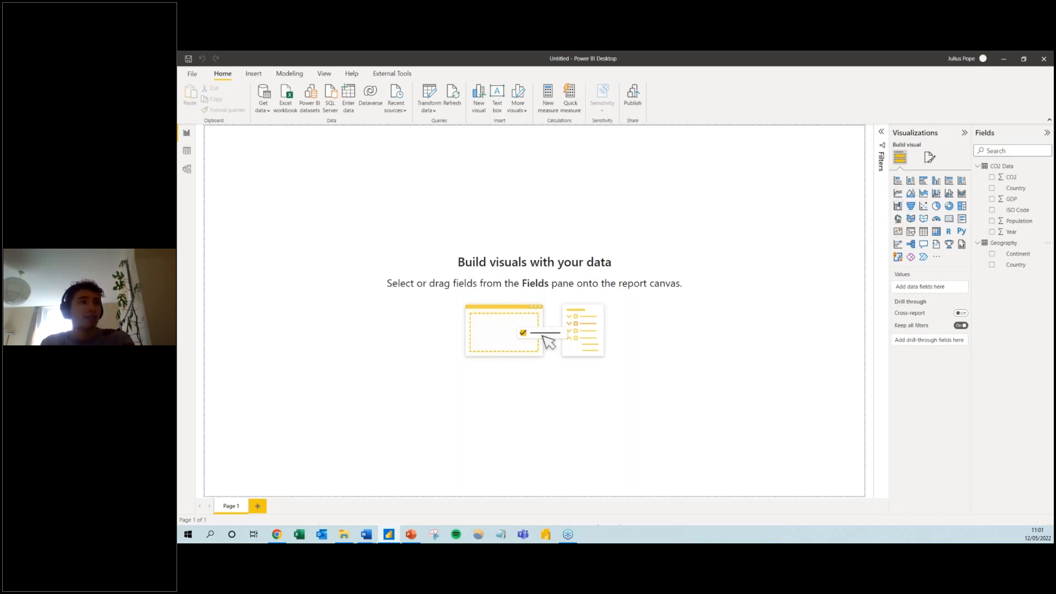
{"action": "left_click", "coordinate": [898, 194]}
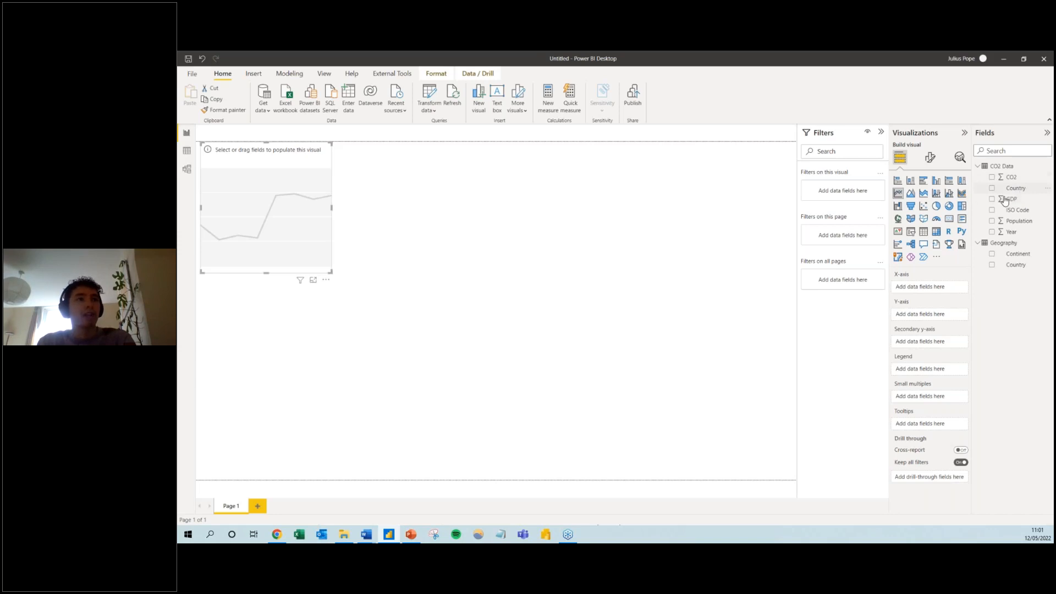
{"action": "mouse_move", "coordinate": [1009, 190]}
{"action": "left_mouse_down"}
{"action": "mouse_move", "coordinate": [920, 287]}
{"action": "mouse_move", "coordinate": [932, 335]}
{"action": "mouse_move", "coordinate": [977, 227]}
{"action": "mouse_move", "coordinate": [1015, 194]}
{"action": "mouse_move", "coordinate": [1012, 176]}
{"action": "mouse_move", "coordinate": [1010, 185]}
{"action": "left_mouse_up"}
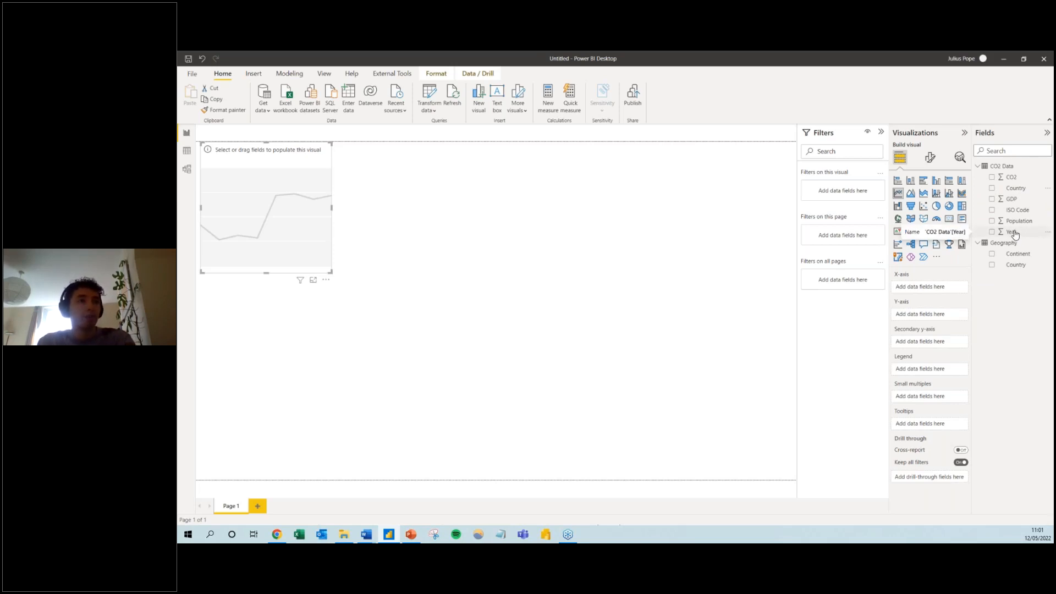
{"action": "left_click_drag", "start_coordinate": [1015, 234], "coordinate": [927, 287]}
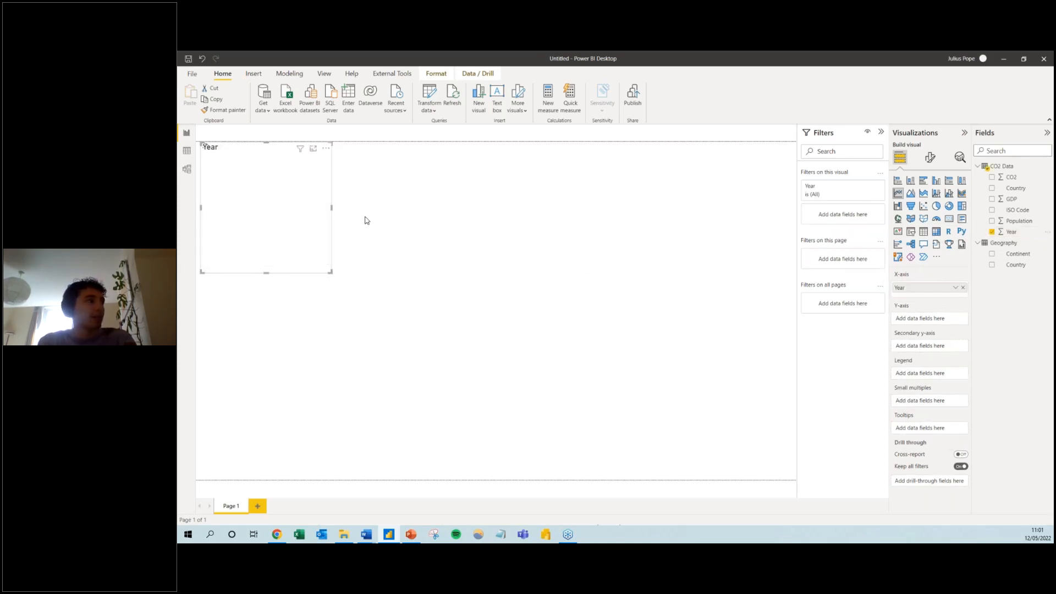
{"action": "left_click_drag", "start_coordinate": [1014, 179], "coordinate": [927, 320]}
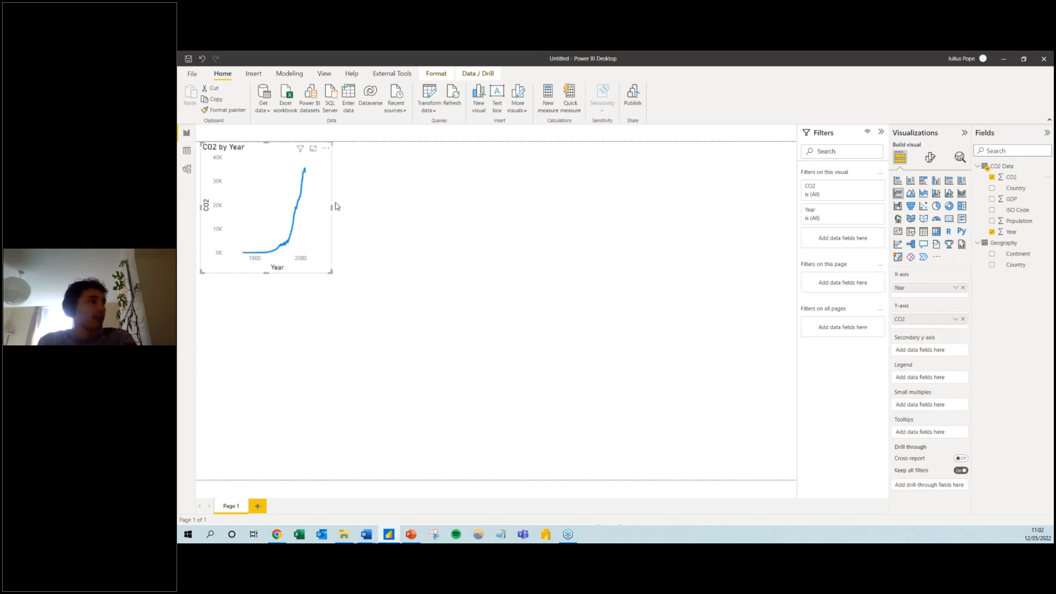
{"action": "left_click_drag", "start_coordinate": [332, 207], "coordinate": [460, 218]}
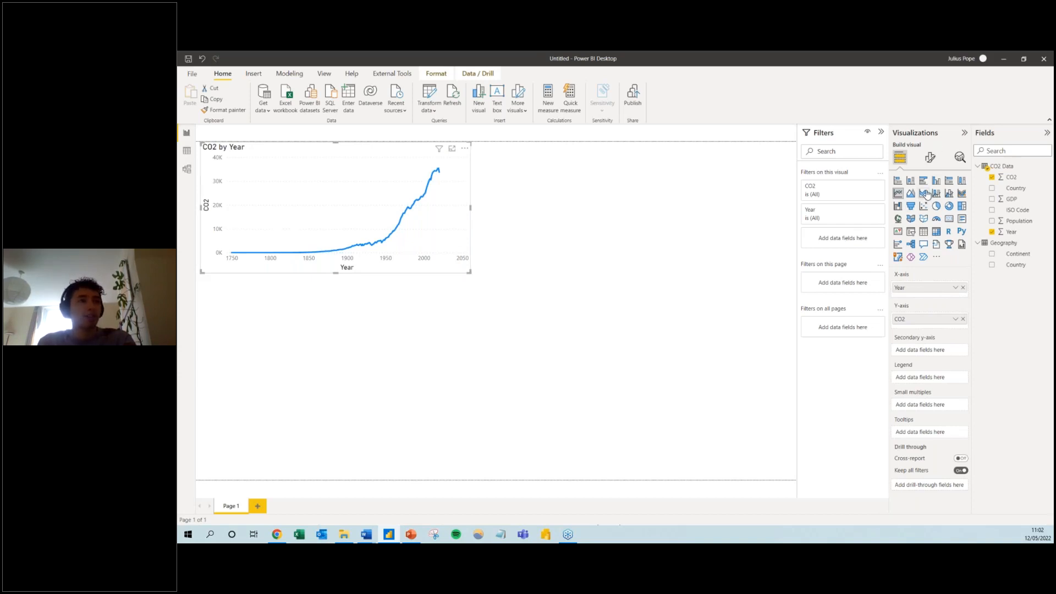
{"action": "left_click_drag", "start_coordinate": [293, 159], "coordinate": [298, 166]}
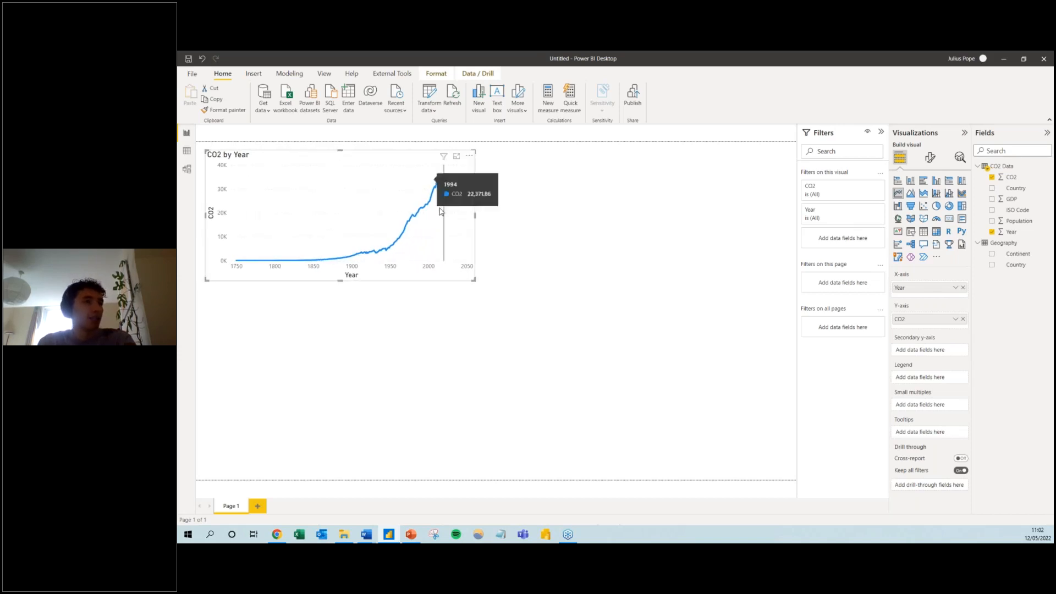
Try the CO2 by Year visual as a column chart and switch it back to a line chart
{"action": "left_click", "coordinate": [911, 182]}
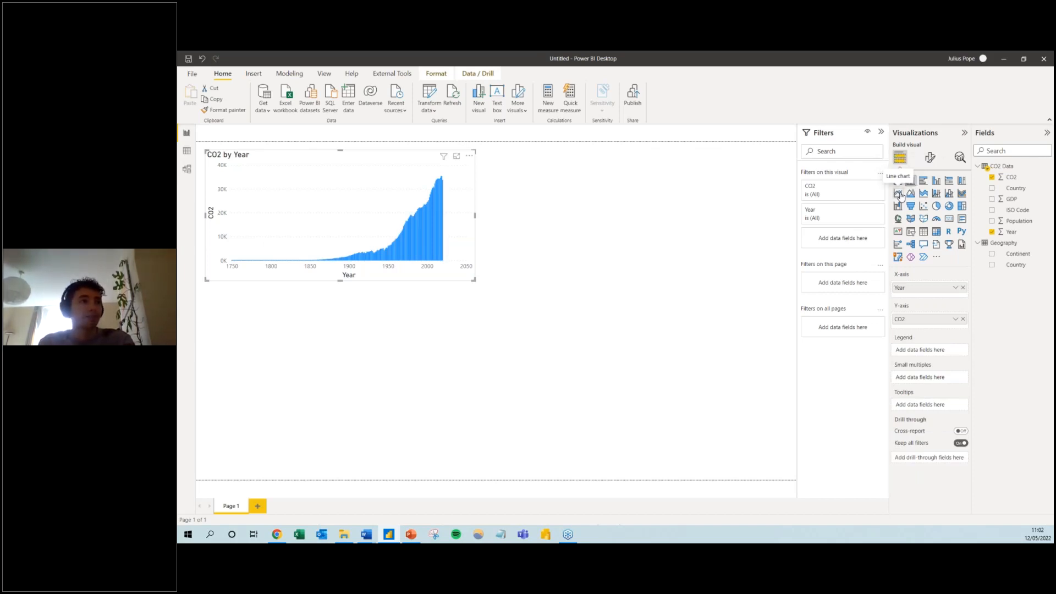
{"action": "left_click", "coordinate": [898, 194]}
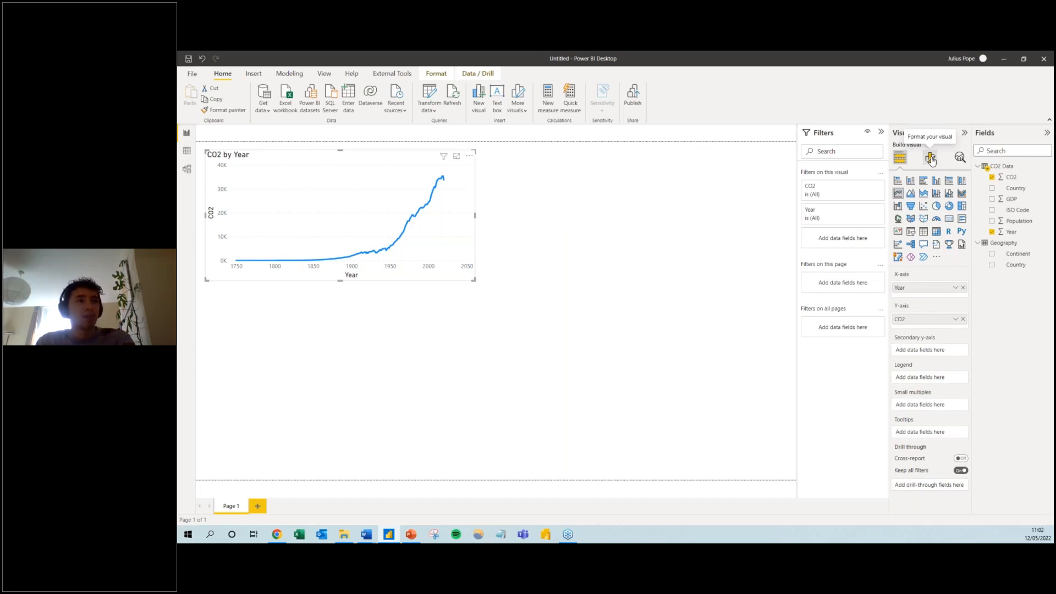
Look through the line chart's visual and general formatting options, including the X-axis type and range settings
{"action": "left_click", "coordinate": [930, 158]}
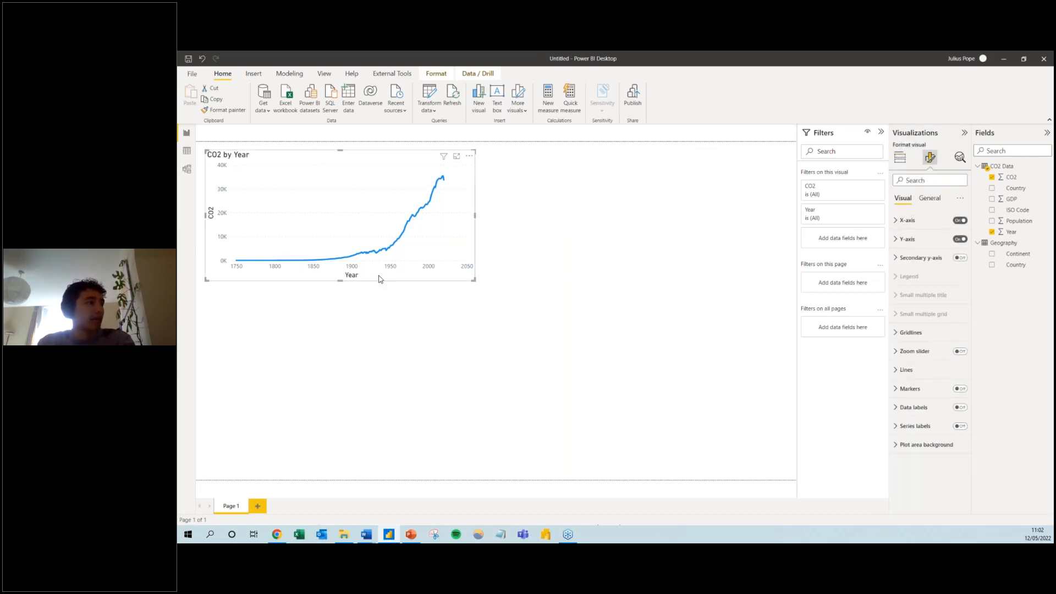
{"action": "left_click", "coordinate": [930, 200]}
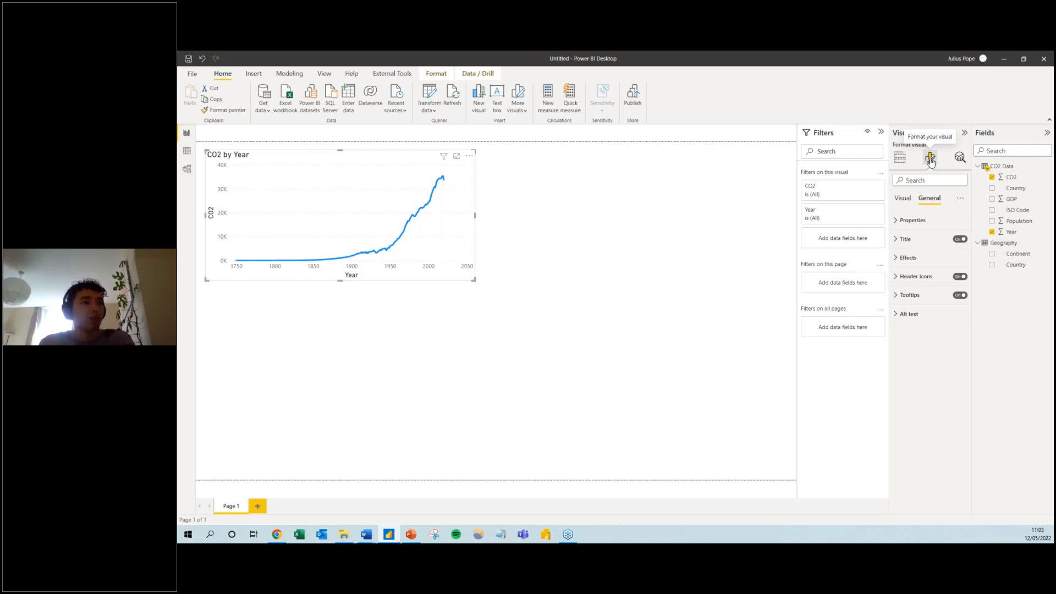
{"action": "left_click", "coordinate": [903, 199]}
{"action": "left_click", "coordinate": [906, 220]}
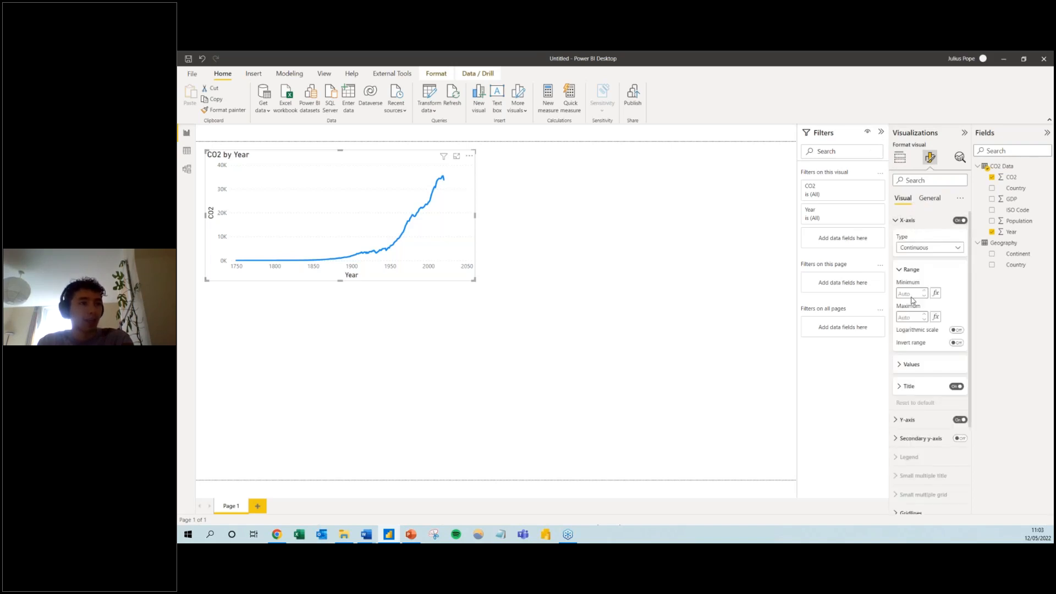
{"action": "left_click", "coordinate": [907, 221]}
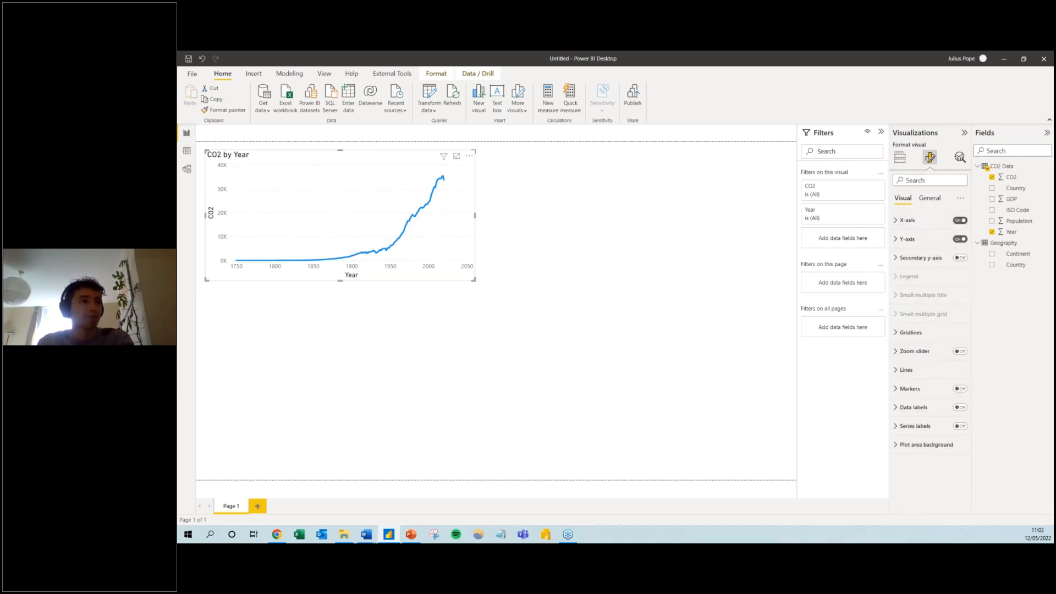
Try a trend line on the CO2 by Year chart, remove it and enable the forecast
{"action": "left_click", "coordinate": [960, 159]}
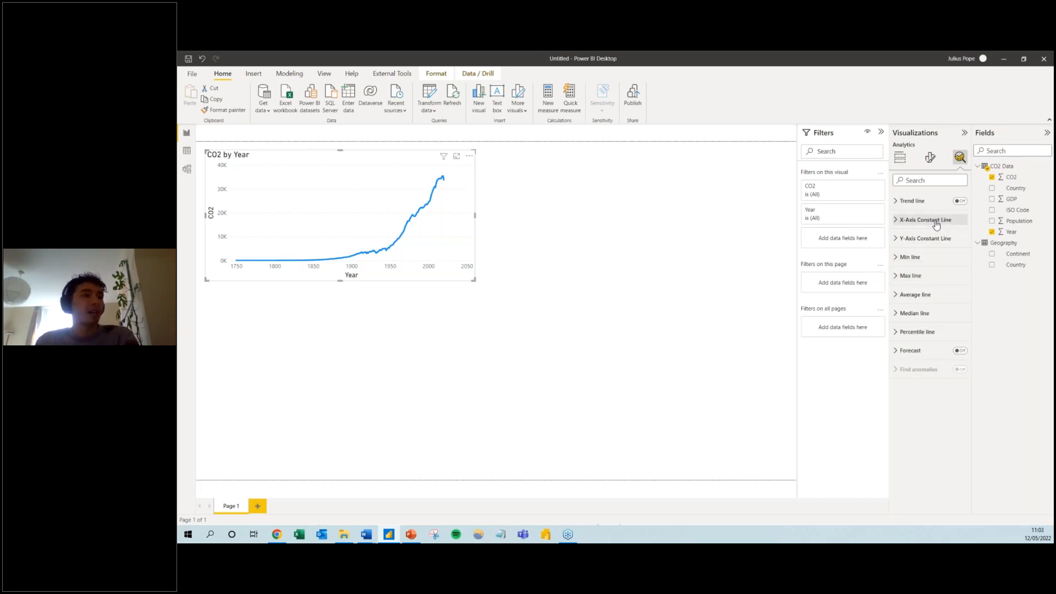
{"action": "left_click", "coordinate": [958, 202]}
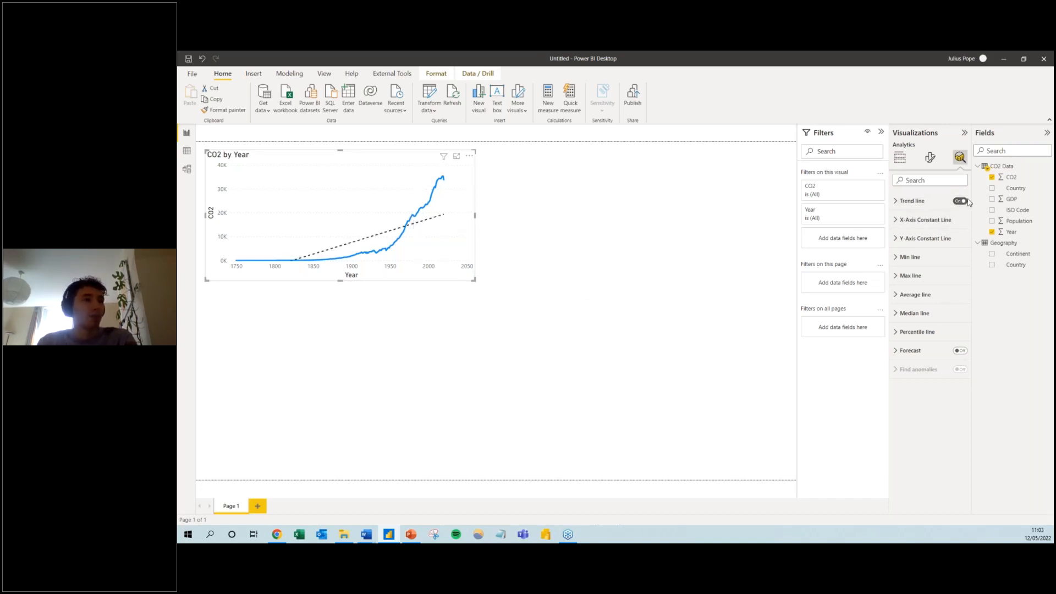
{"action": "left_click", "coordinate": [961, 352]}
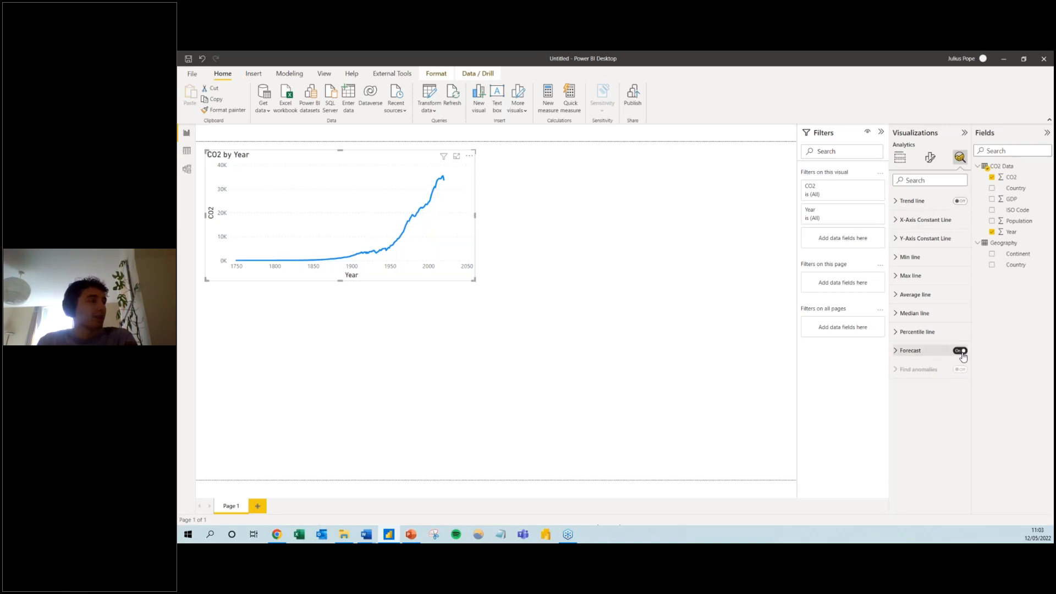
Look through the forecast settings of the CO2 by Year chart, including its options and forecast line formatting
{"action": "left_click", "coordinate": [929, 356]}
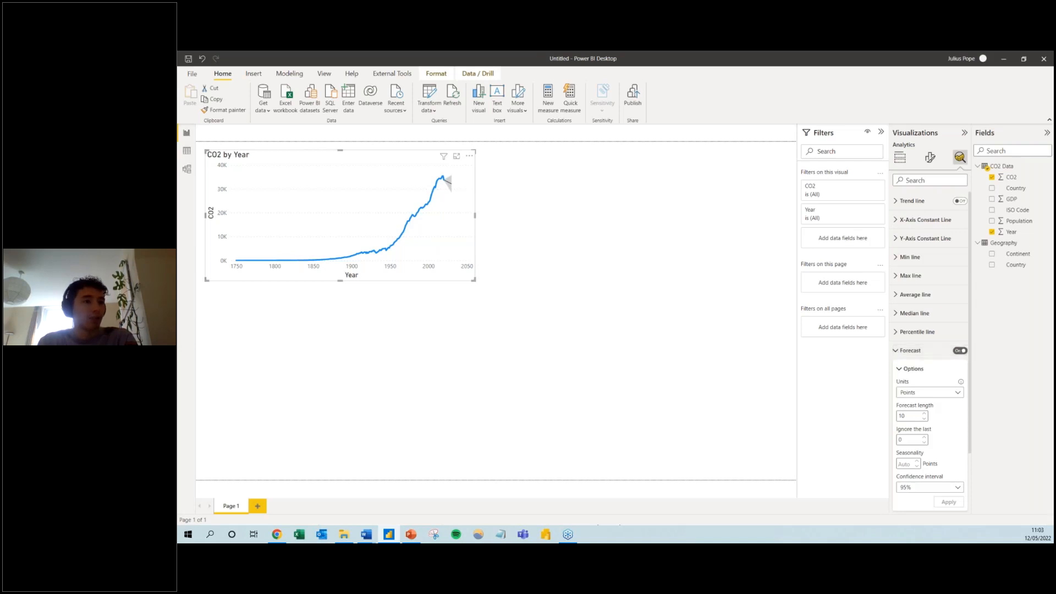
{"action": "scroll", "coordinate": [938, 374], "scroll_direction": "down", "scroll_amount": 1}
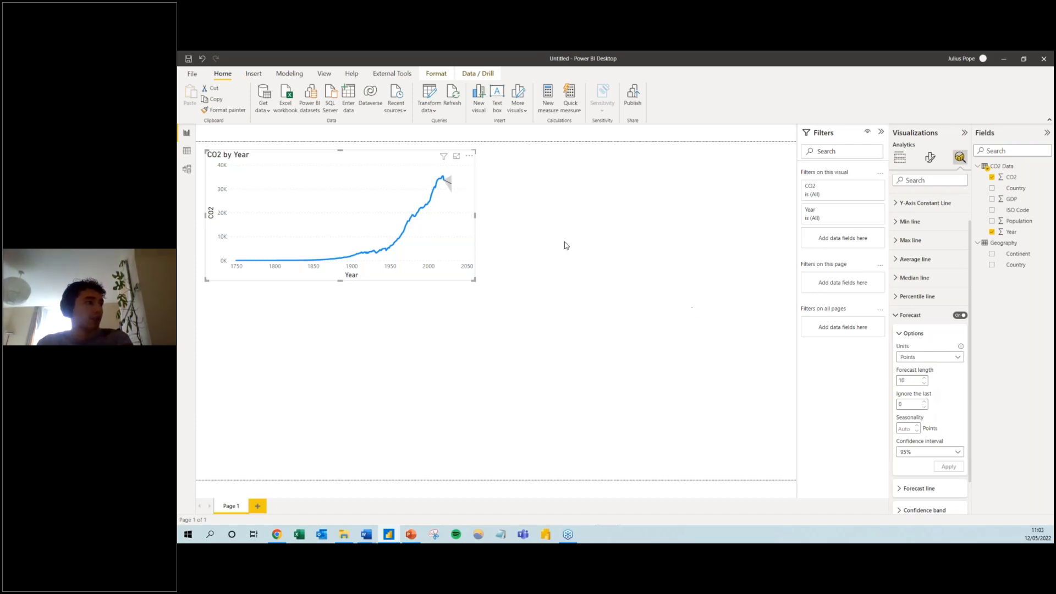
{"action": "mouse_move", "coordinate": [445, 194]}
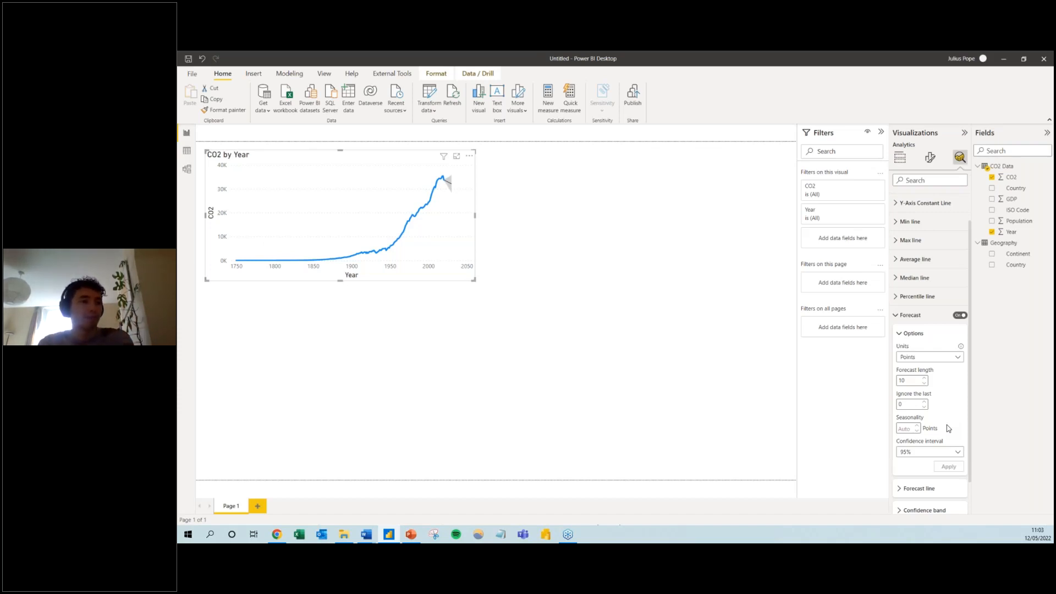
{"action": "left_click", "coordinate": [920, 488]}
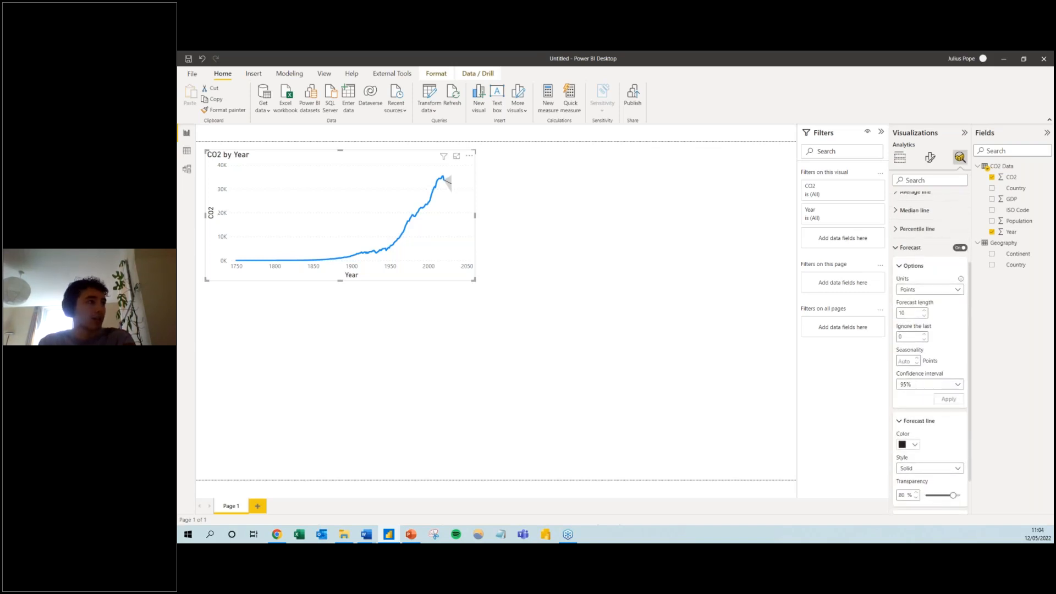
{"action": "left_click", "coordinate": [919, 422]}
{"action": "left_click", "coordinate": [911, 293]}
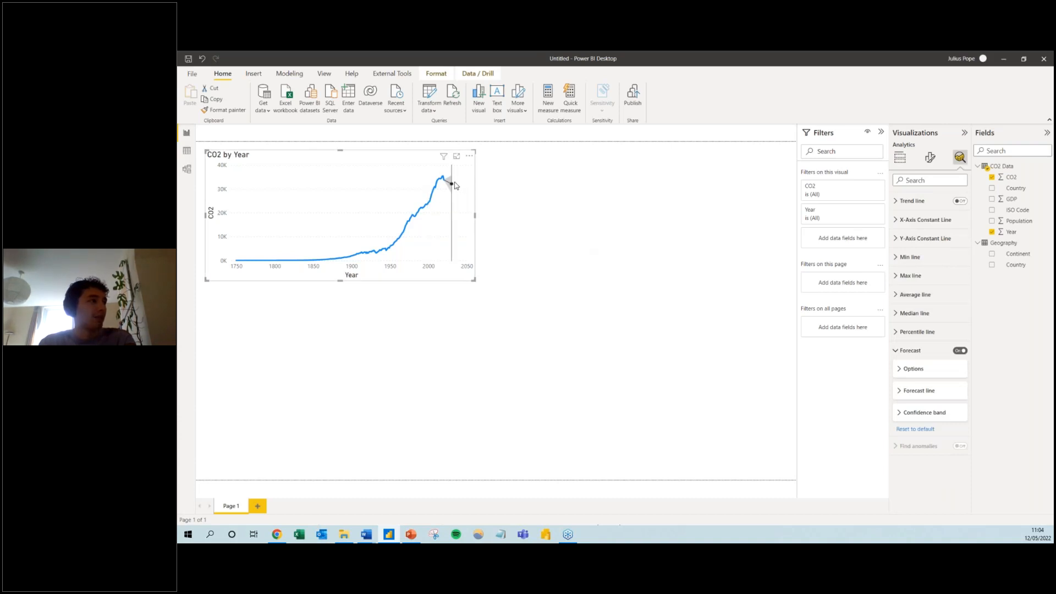
{"action": "left_click", "coordinate": [908, 351]}
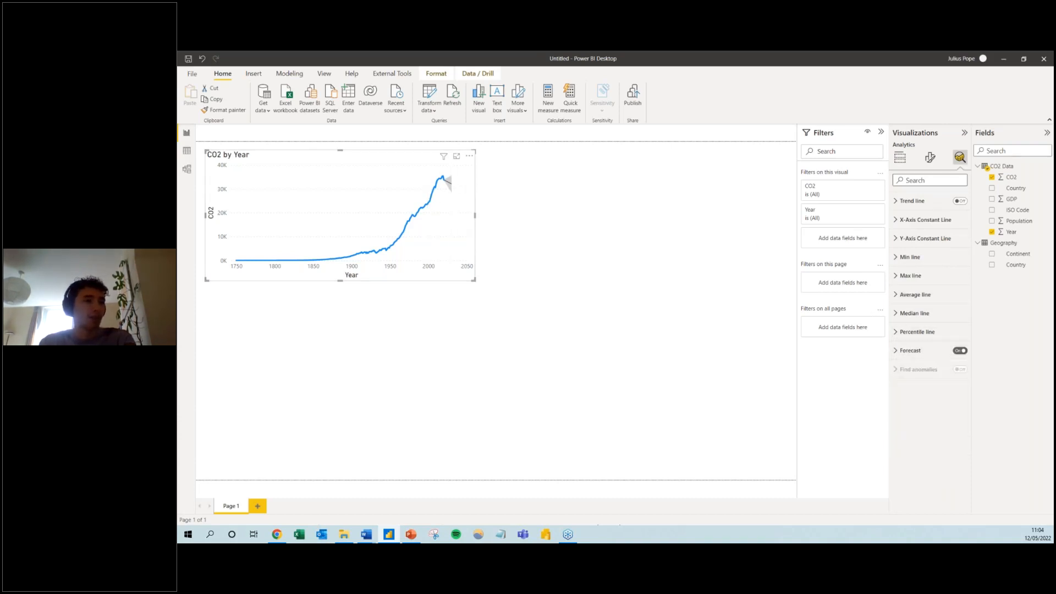
{"action": "left_click", "coordinate": [899, 158]}
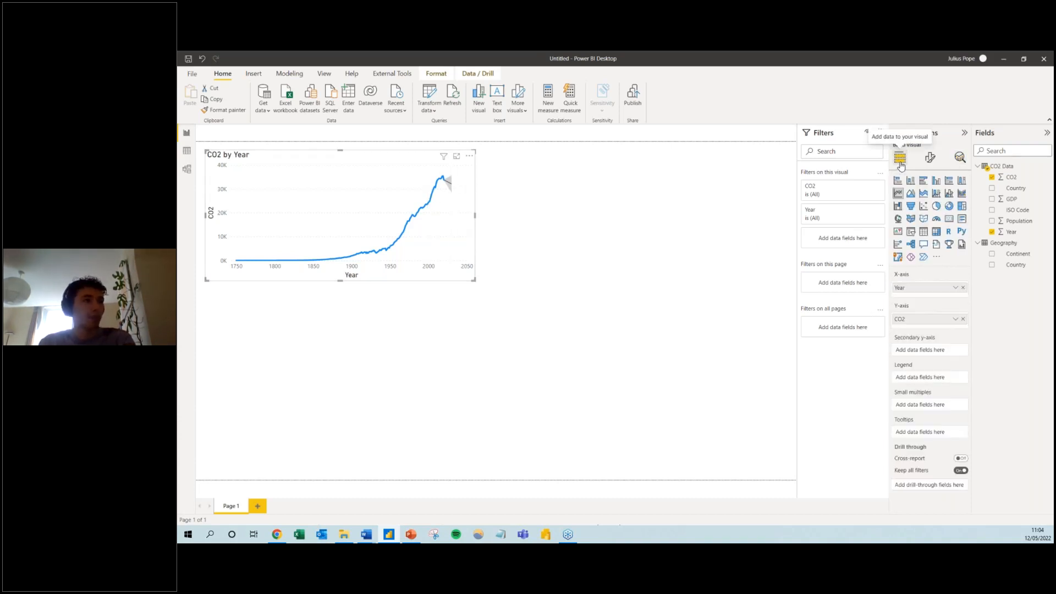
{"action": "left_click", "coordinate": [636, 192]}
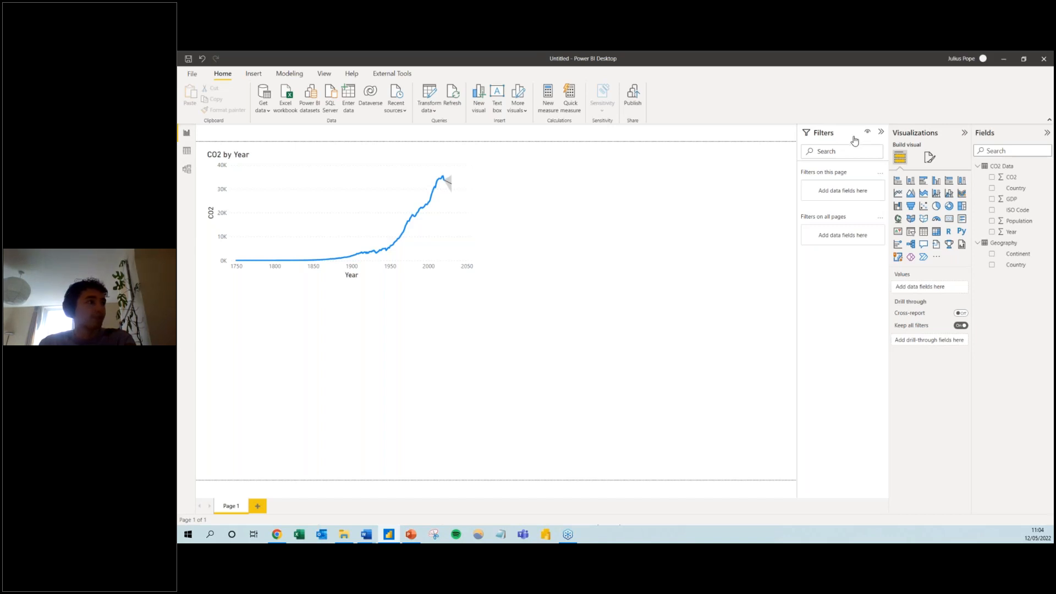
Try filtering the CO2 by Year chart to Year greater than 2000, and clear the filter again
{"action": "left_click", "coordinate": [450, 168]}
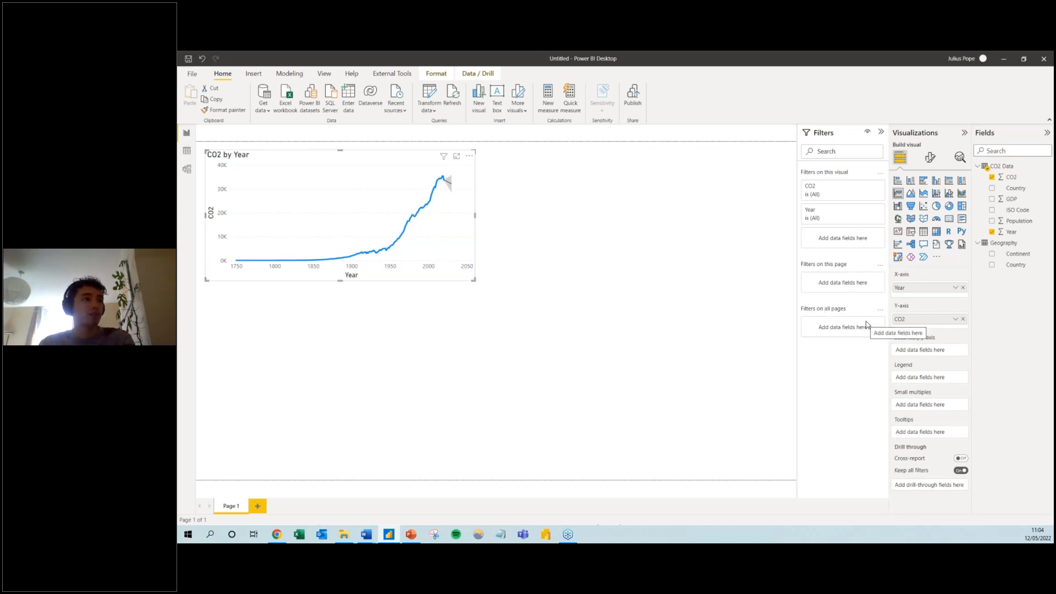
{"action": "left_click", "coordinate": [868, 211]}
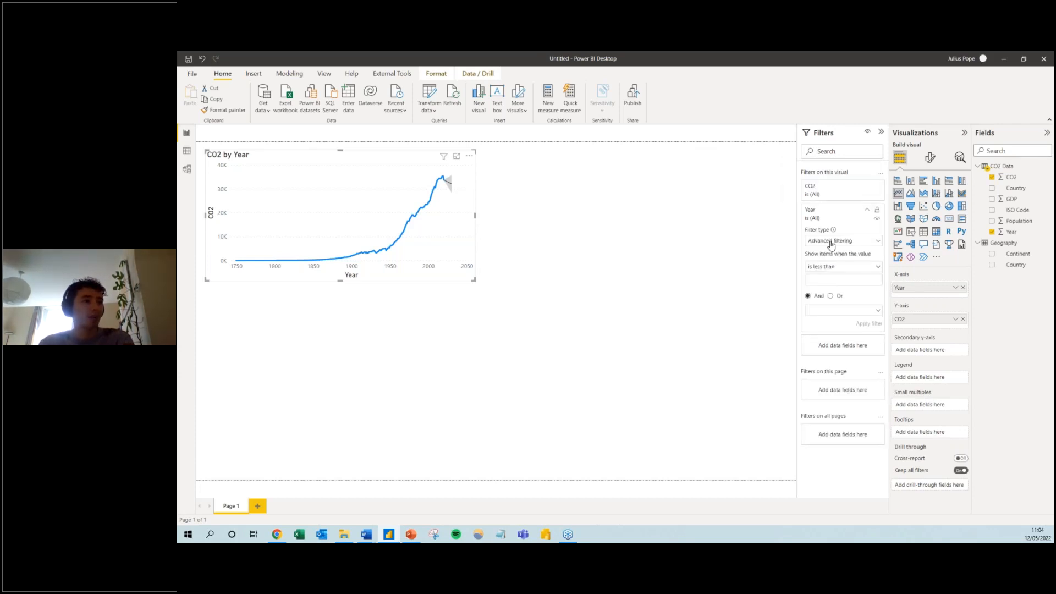
{"action": "left_click", "coordinate": [835, 281]}
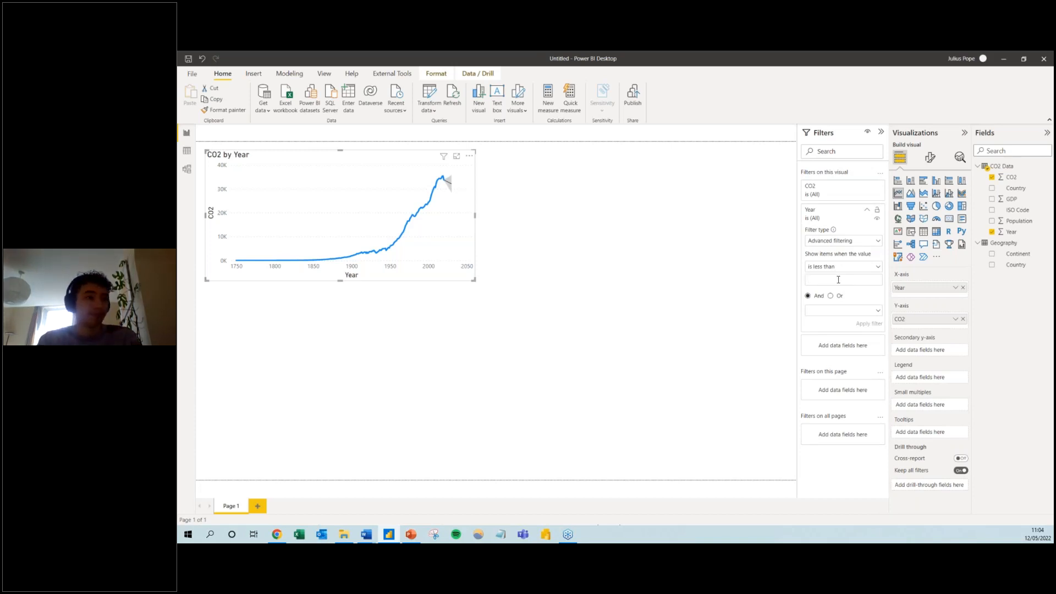
{"action": "left_click", "coordinate": [839, 275]}
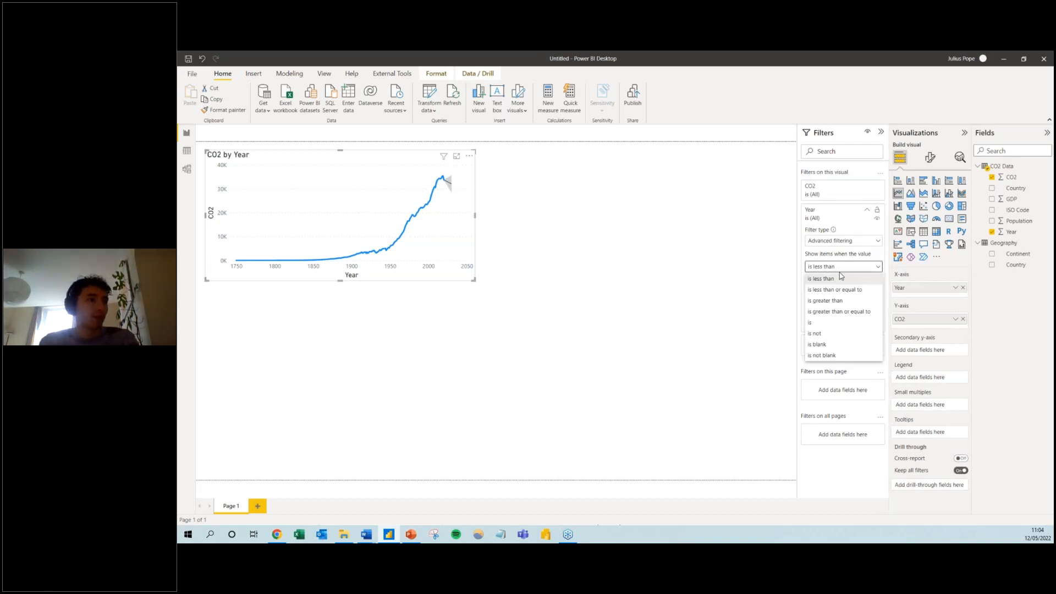
{"action": "left_click", "coordinate": [832, 295]}
{"action": "left_click", "coordinate": [829, 282]}
{"action": "type", "text": "2000"}
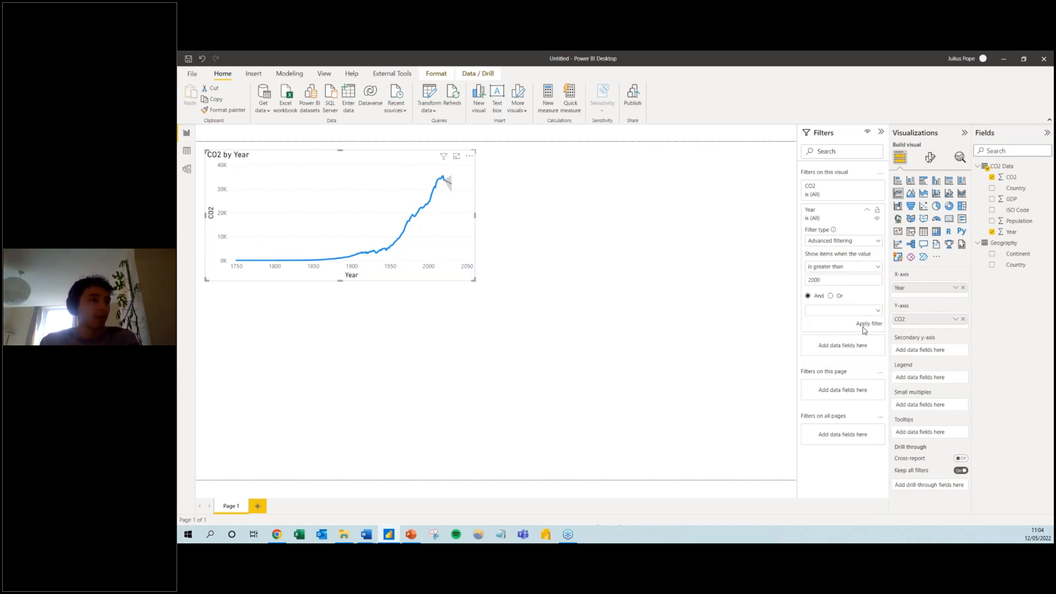
{"action": "left_click", "coordinate": [864, 326]}
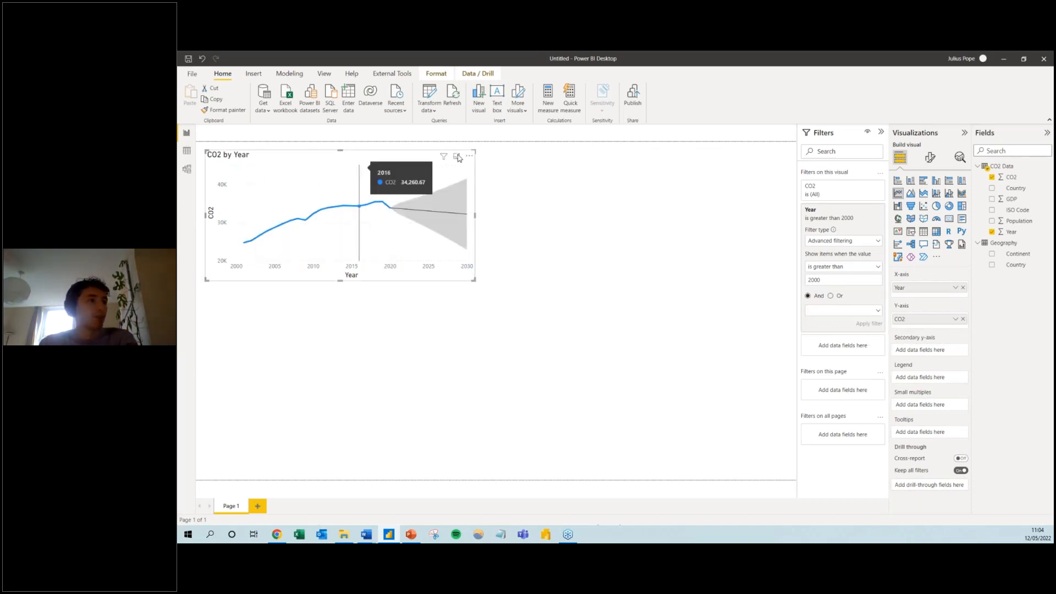
{"action": "left_click", "coordinate": [866, 220]}
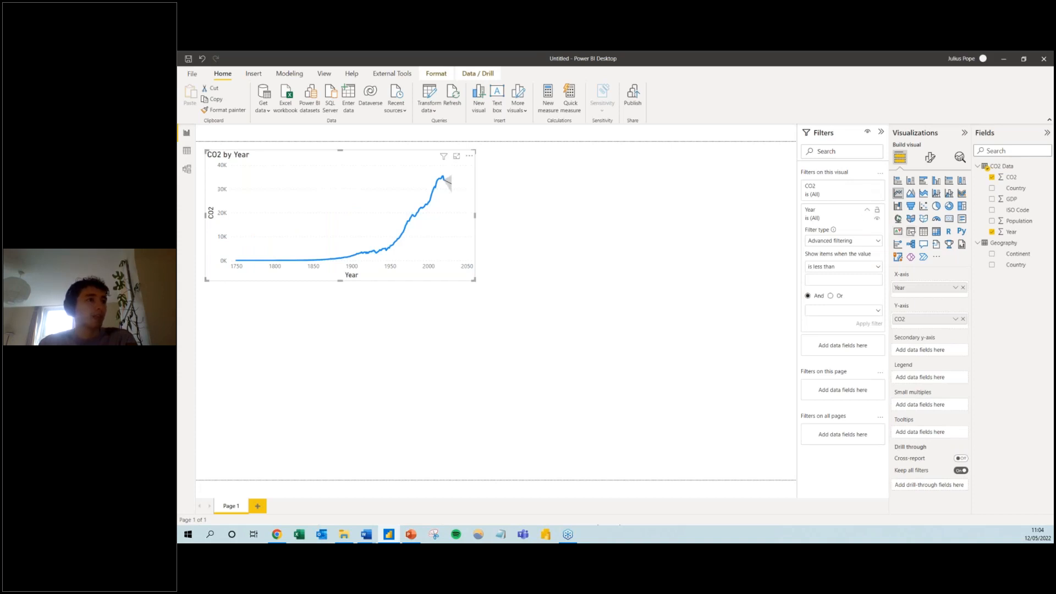
{"action": "left_click", "coordinate": [867, 211]}
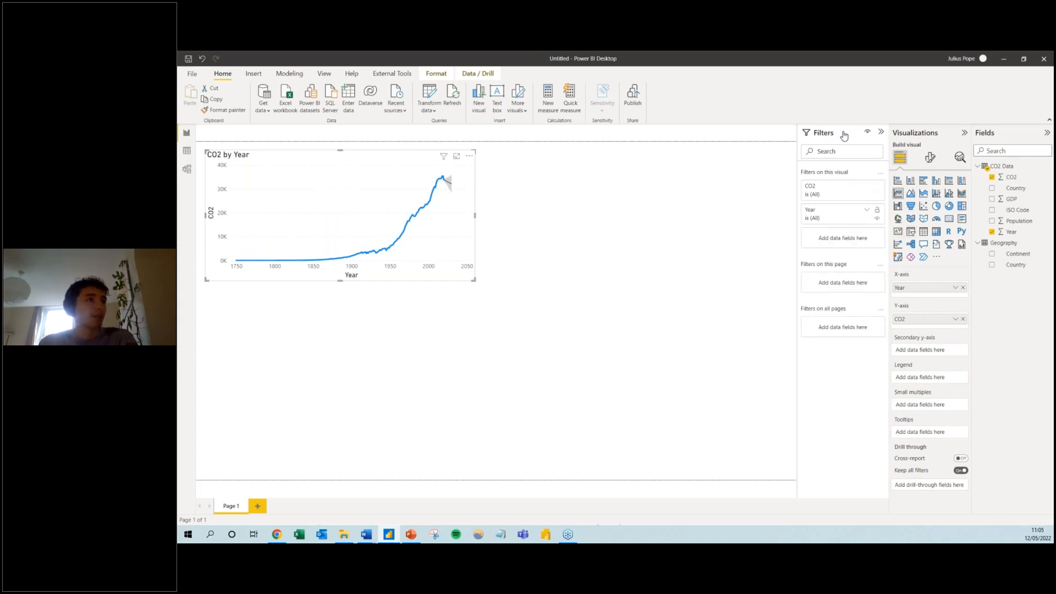
{"action": "left_click", "coordinate": [881, 132]}
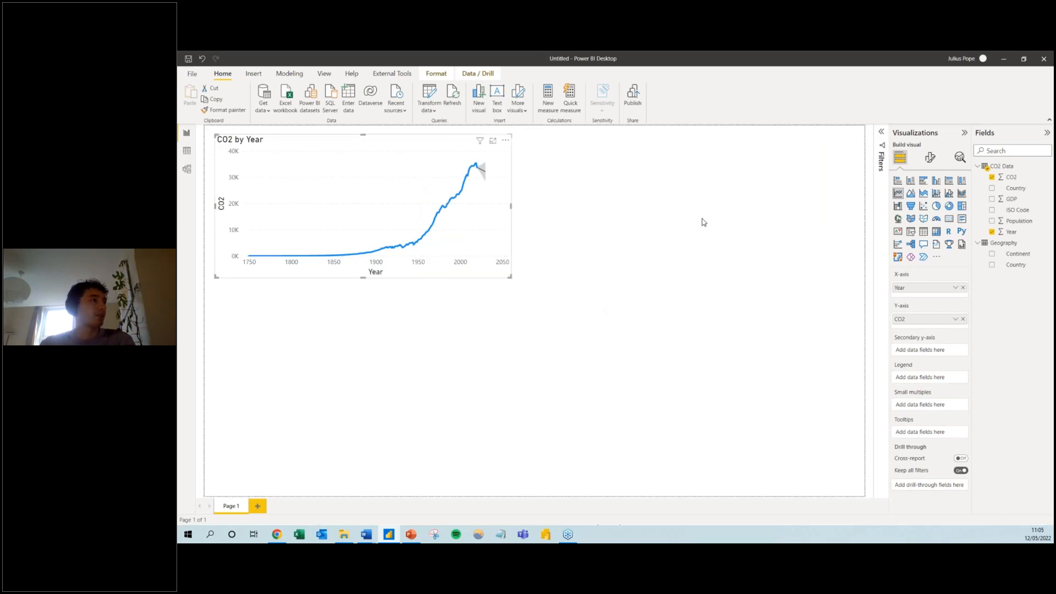
Look at the CO2 Data query in the Power Query Editor, return to the report and view the insertable elements
{"action": "left_click", "coordinate": [678, 188]}
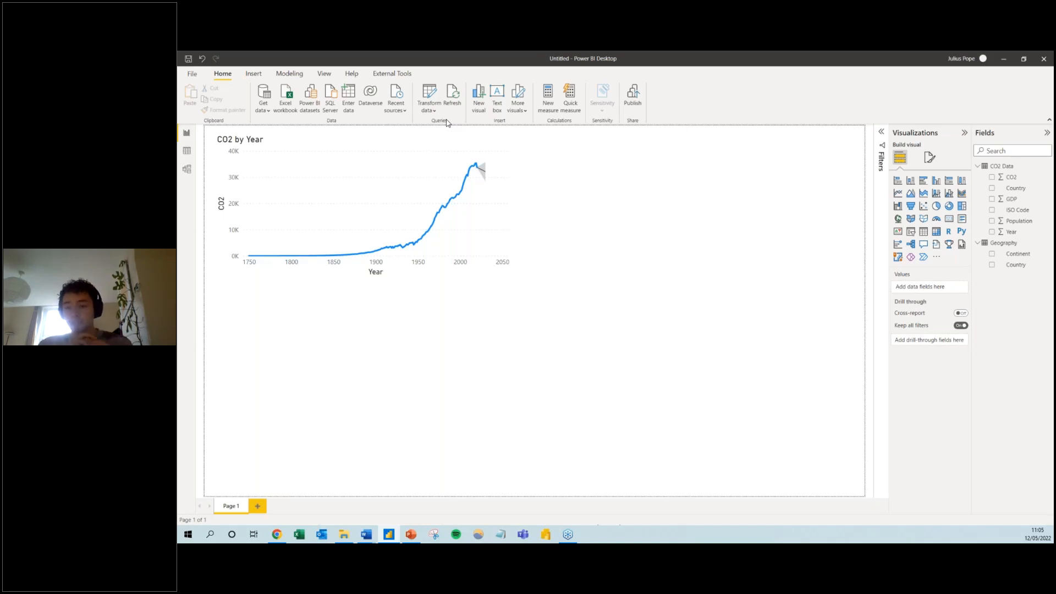
{"action": "left_click", "coordinate": [428, 98]}
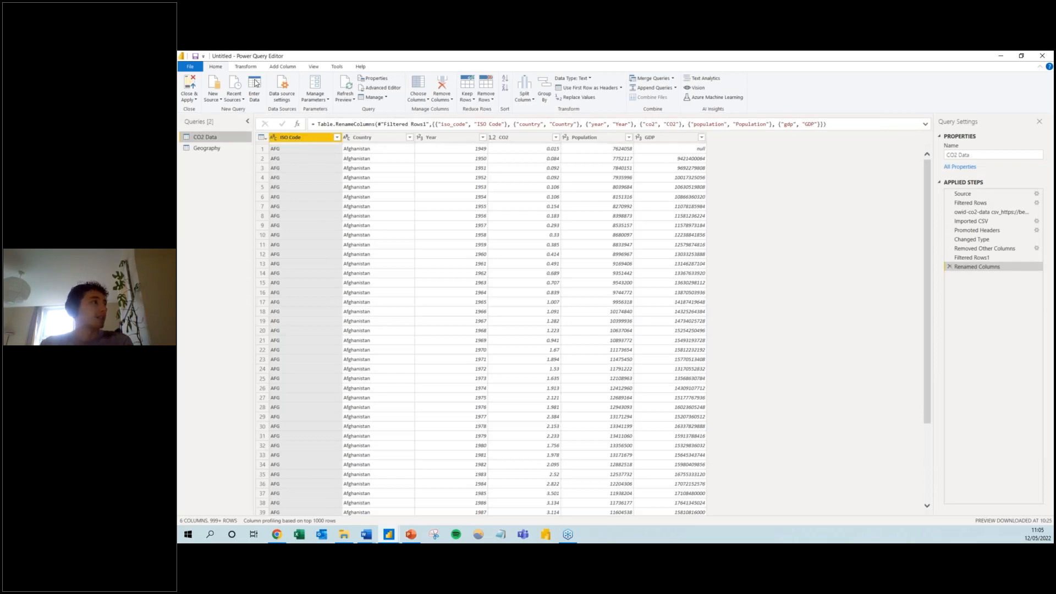
{"action": "left_click", "coordinate": [190, 86]}
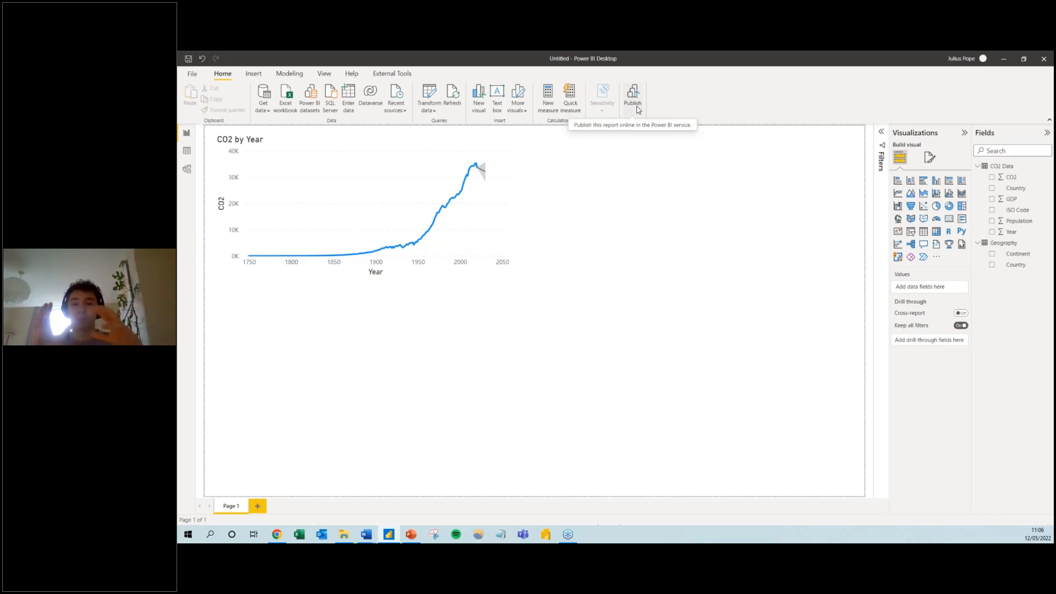
{"action": "left_click", "coordinate": [253, 75]}
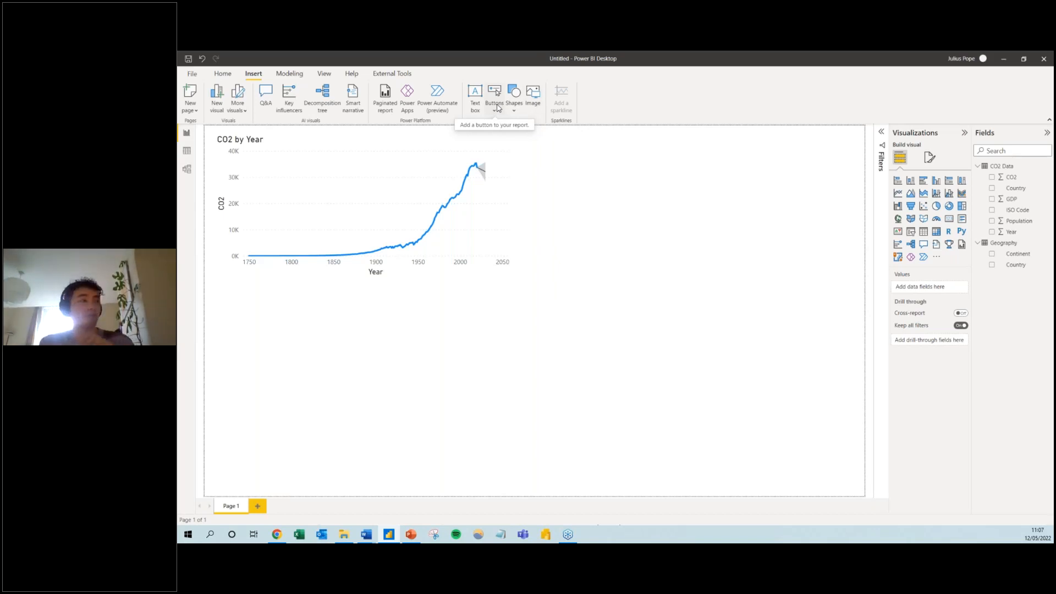
Create a measure in the CO2 Data table with the formula Sum CO2 = SUM('CO2 Data'[CO2])
{"action": "left_click", "coordinate": [301, 77]}
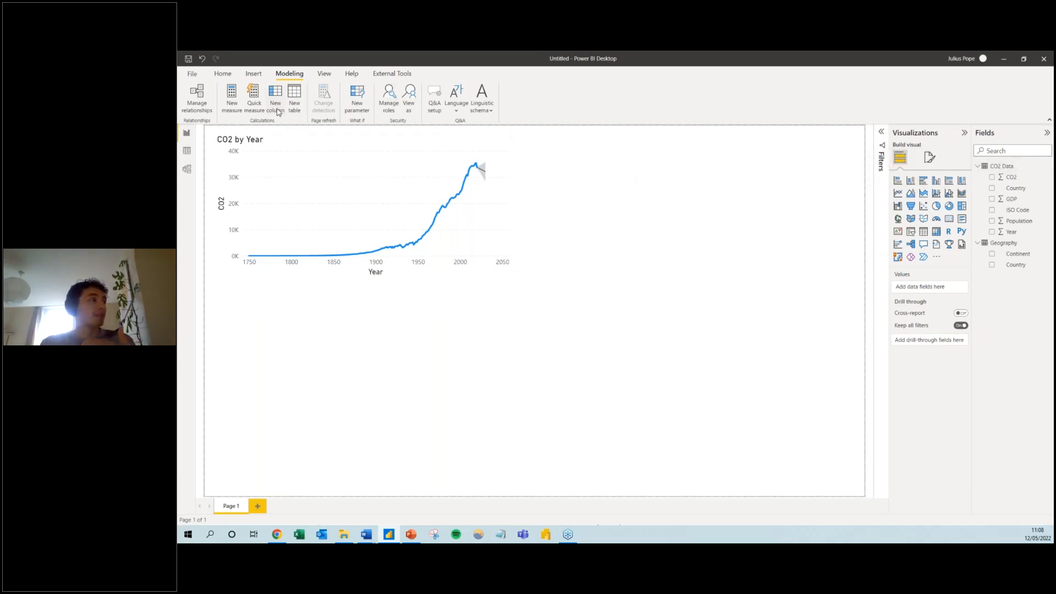
{"action": "left_click", "coordinate": [232, 104]}
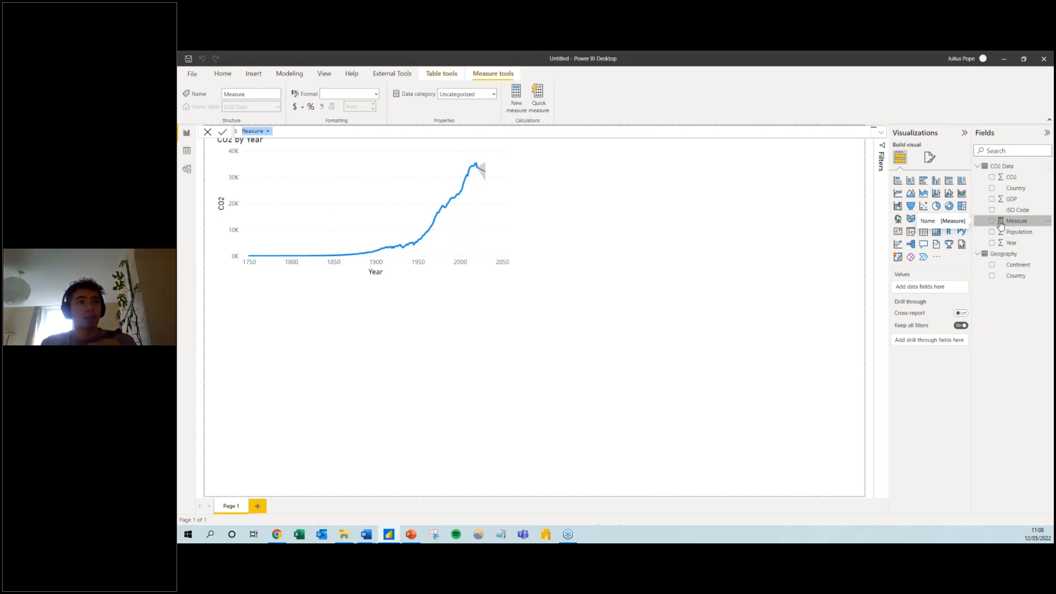
{"action": "left_click", "coordinate": [250, 129]}
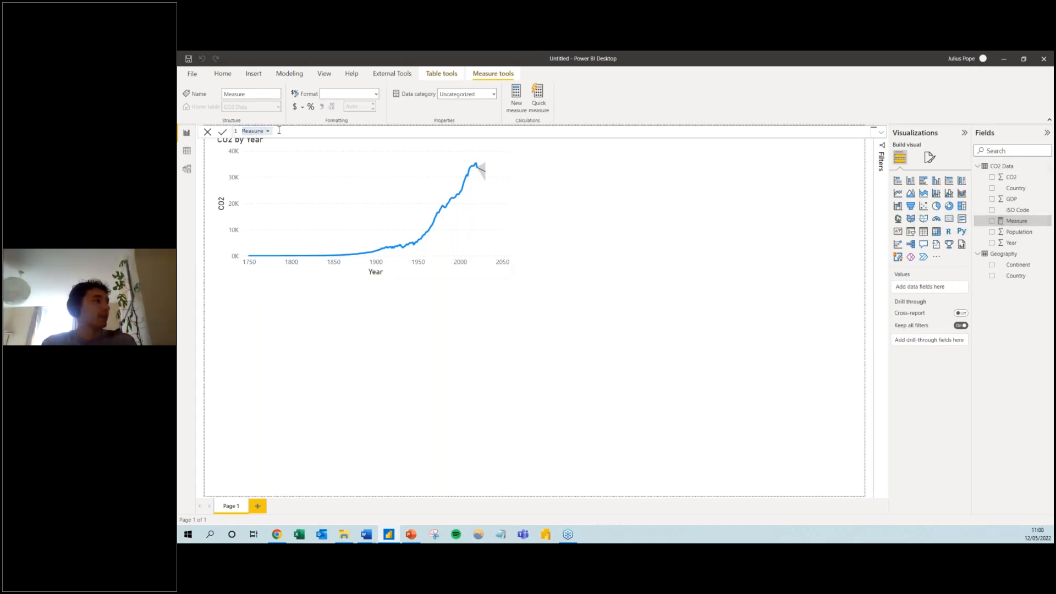
{"action": "key", "text": "ctrl+a"}
{"action": "type", "text": "Su"}
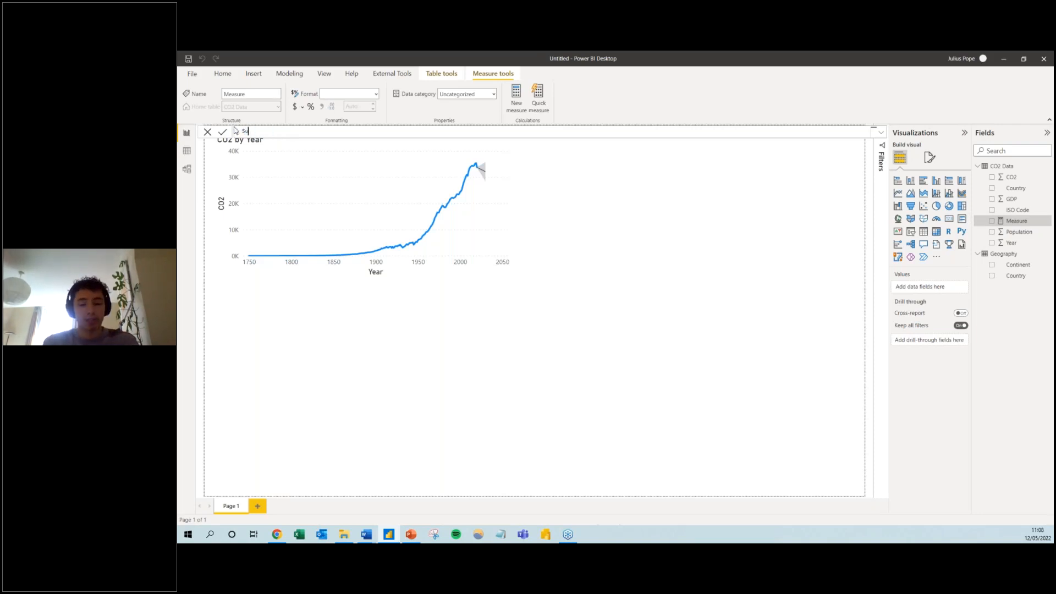
{"action": "type", "text": "m CO2 "}
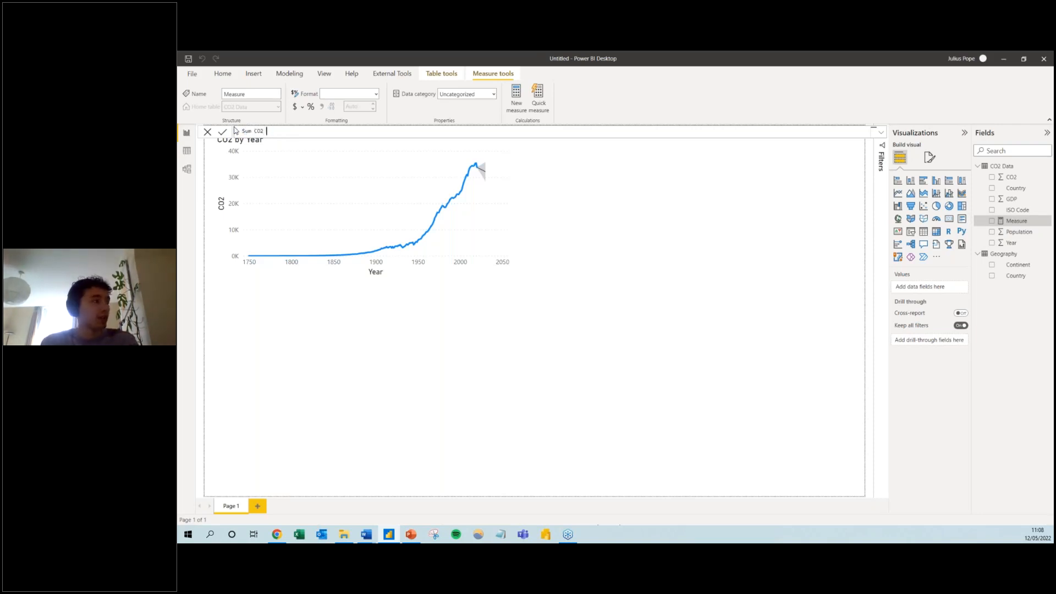
{"action": "type", "text": "= SUM("}
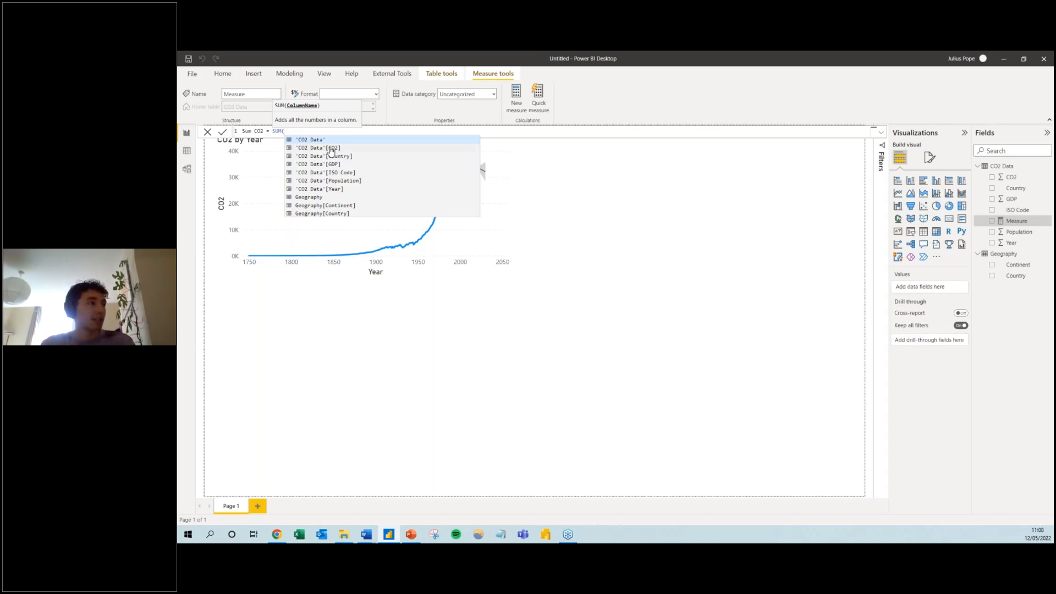
{"action": "left_click", "coordinate": [331, 148]}
{"action": "type", "text": ")"}
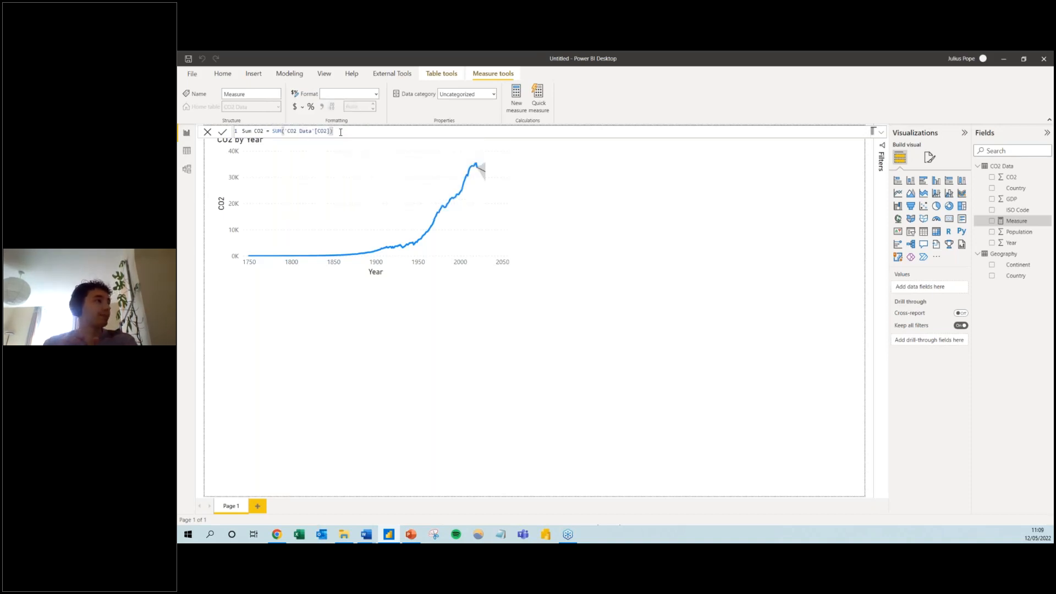
{"action": "key", "text": "Return"}
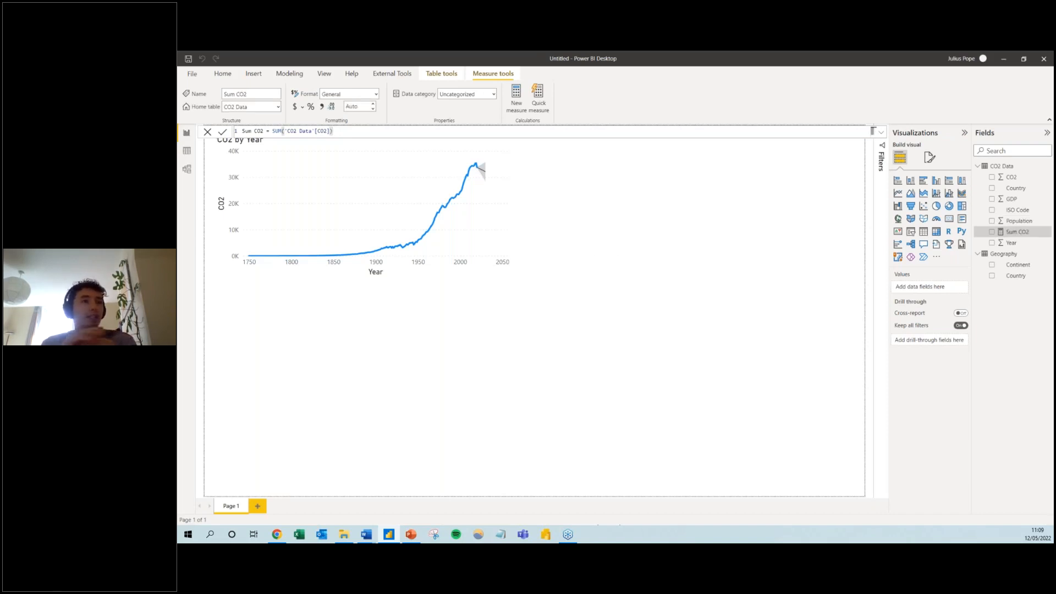
Compare the Sum CO2 measure with the columns of the CO2 Data table in the data view, and return to the report
{"action": "left_click", "coordinate": [1024, 235]}
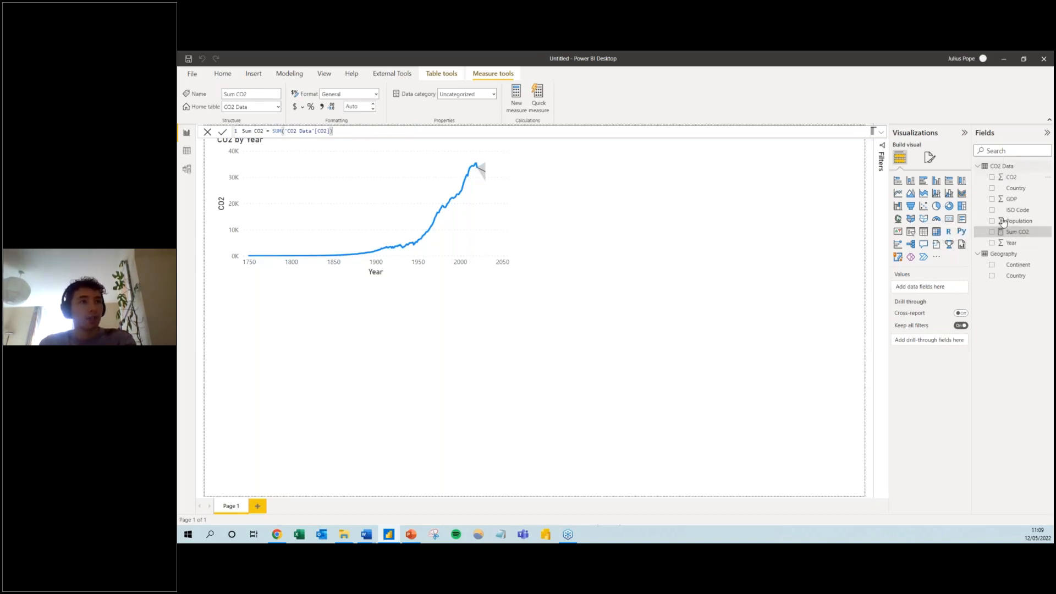
{"action": "left_click", "coordinate": [1003, 233]}
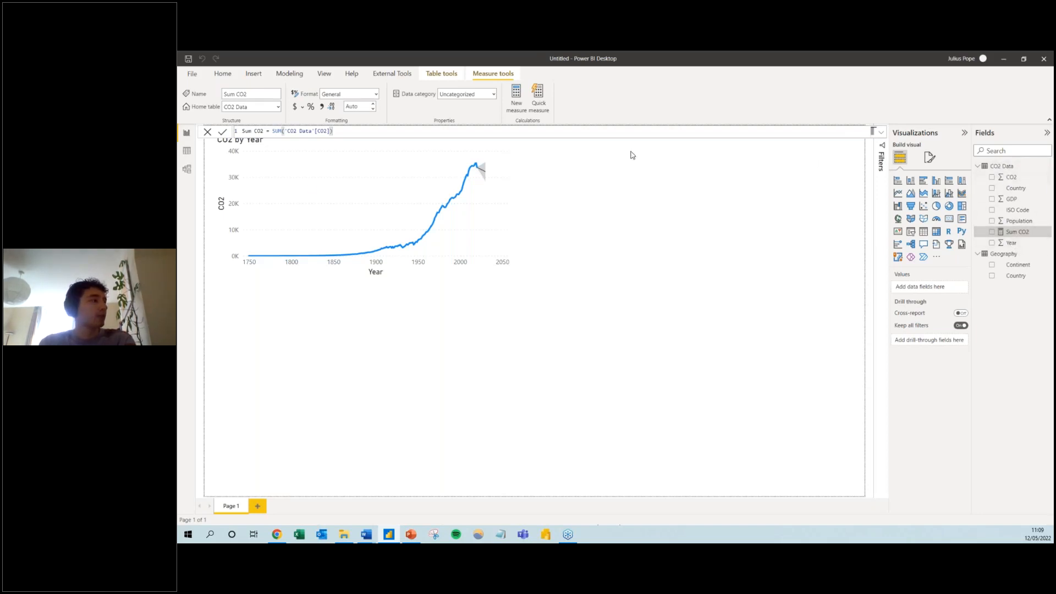
{"action": "left_click", "coordinate": [187, 151]}
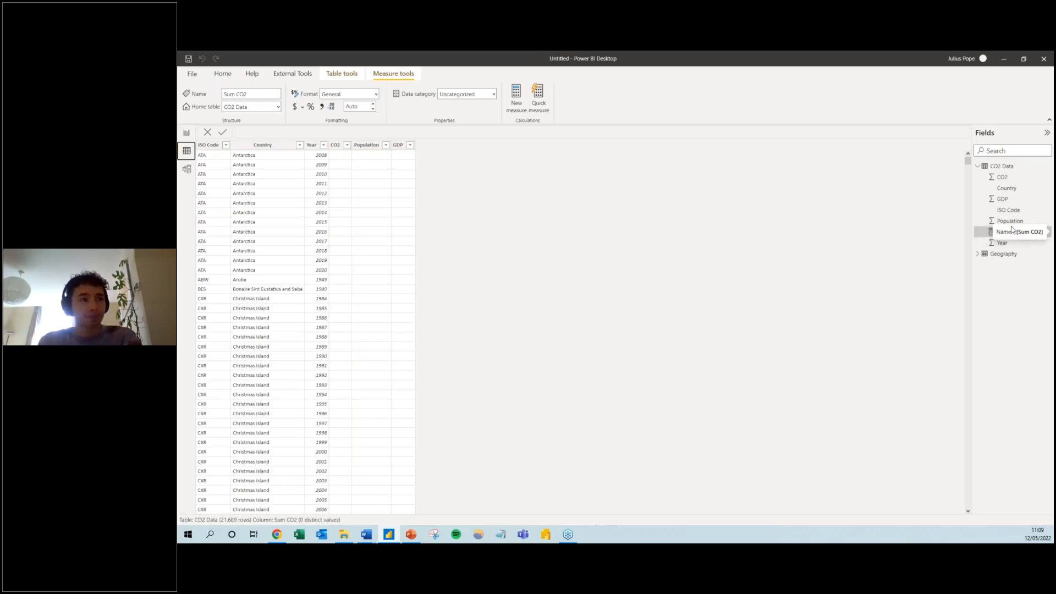
{"action": "left_click", "coordinate": [186, 132]}
Replace the CO2 field on the line chart's Y-axis with the Sum CO2 measure
{"action": "left_click", "coordinate": [363, 152]}
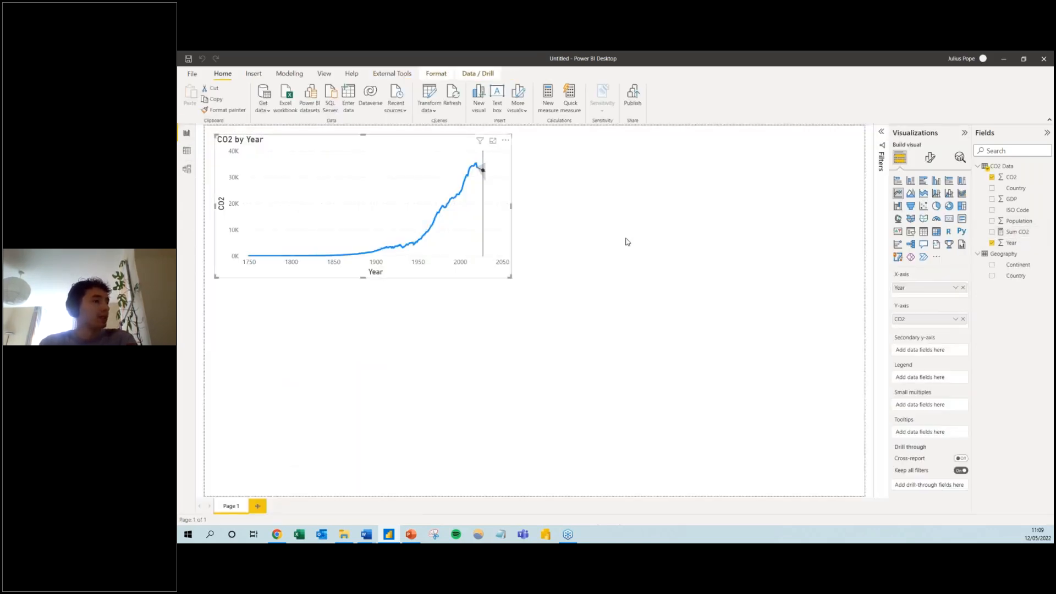
{"action": "left_click", "coordinate": [963, 320]}
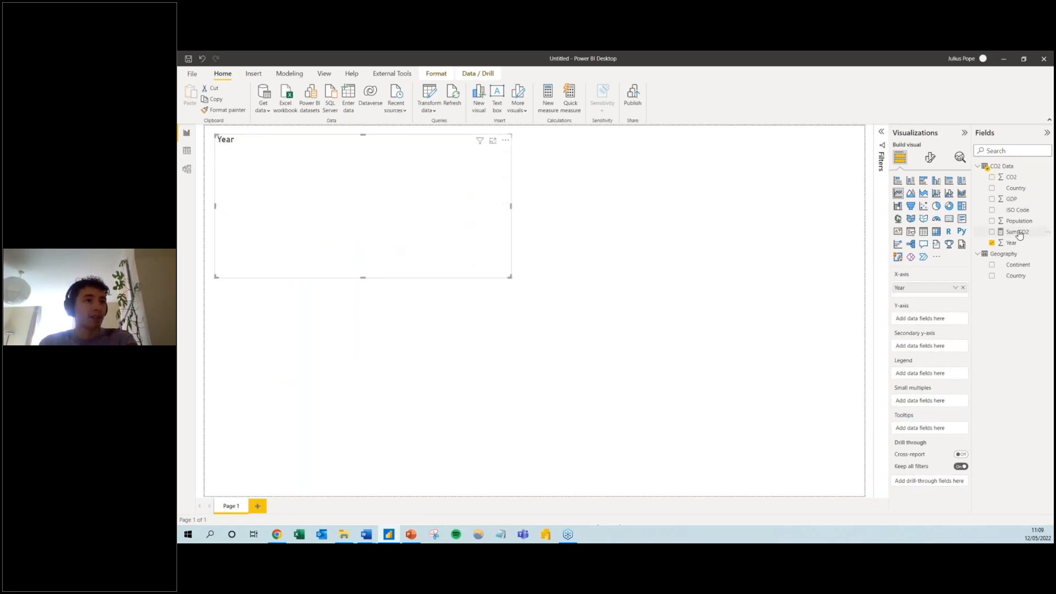
{"action": "left_click_drag", "start_coordinate": [1016, 232], "coordinate": [933, 318]}
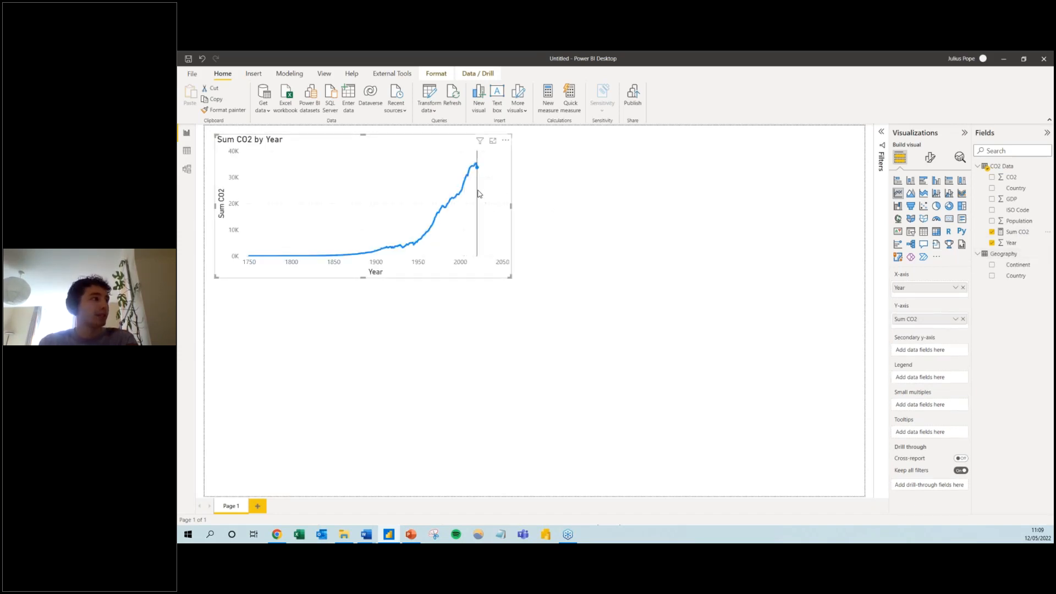
Look at the CO2 Data table in the data view, return to the report and view the modelling options
{"action": "mouse_move", "coordinate": [478, 194]}
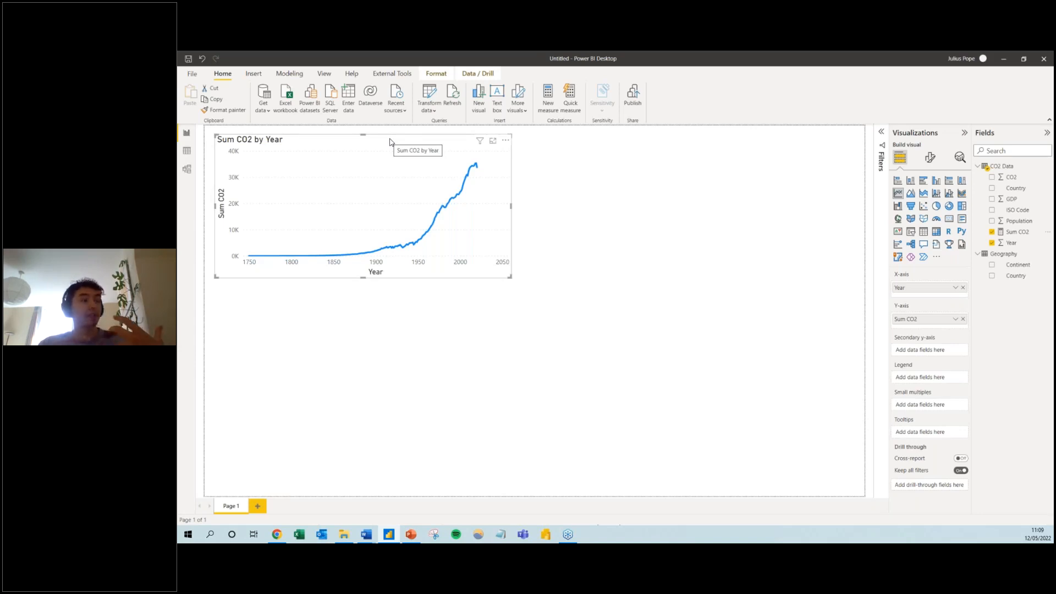
{"action": "left_click", "coordinate": [186, 151]}
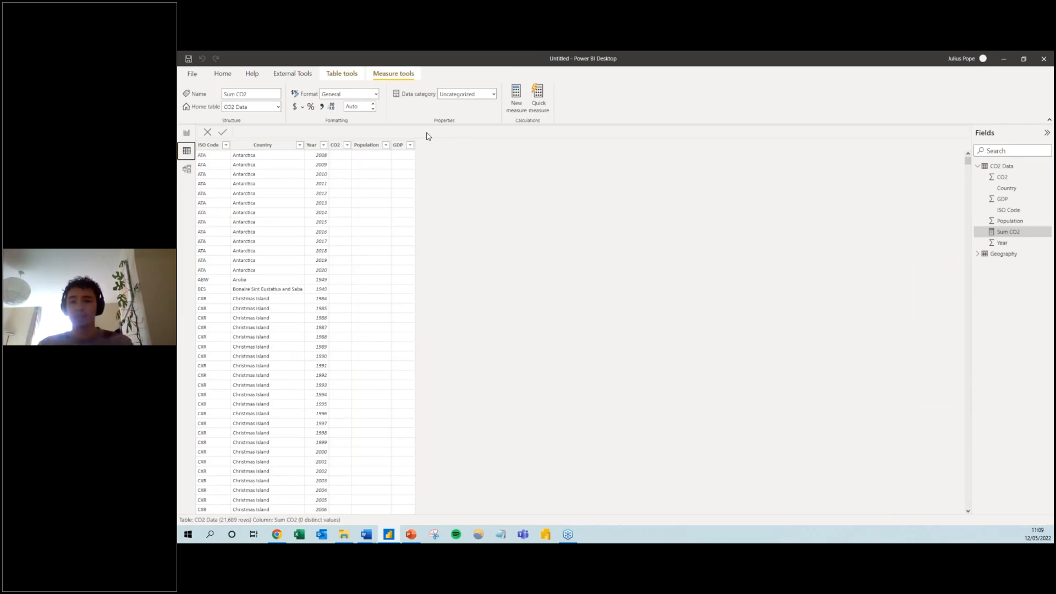
{"action": "left_click", "coordinate": [188, 135]}
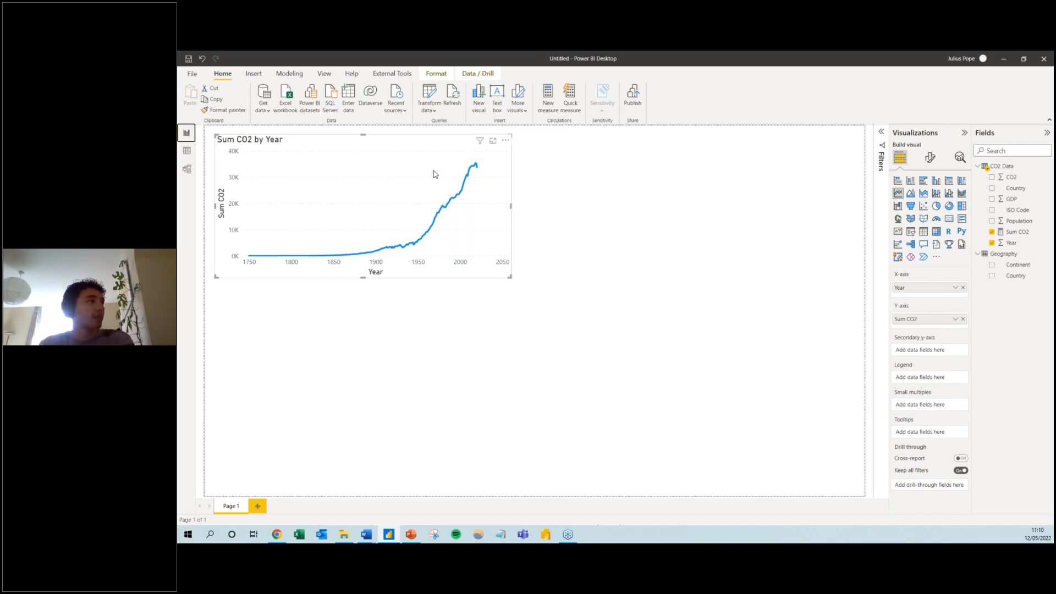
{"action": "left_click", "coordinate": [289, 74]}
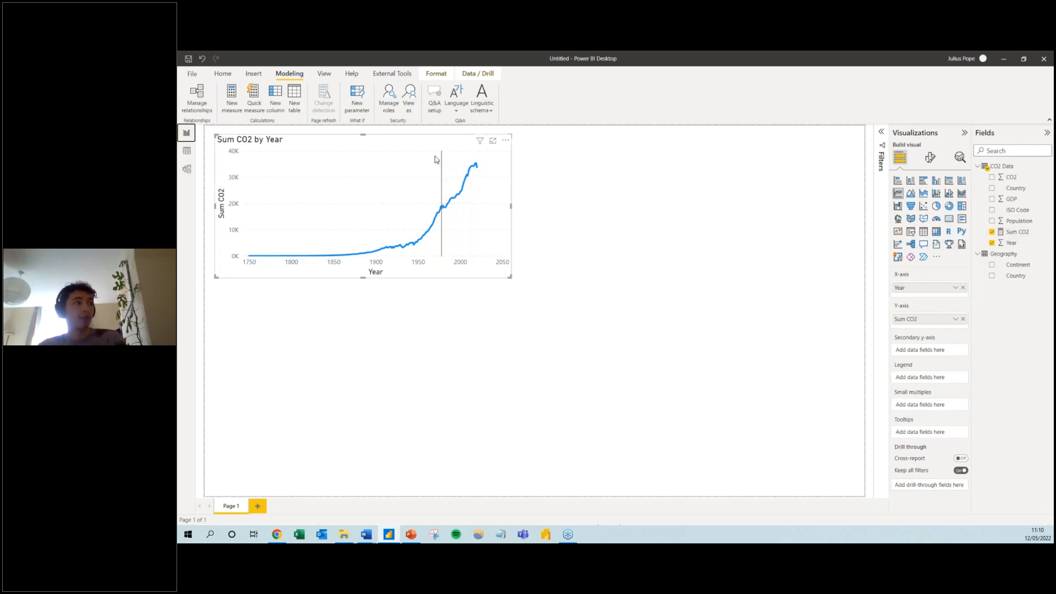
{"action": "mouse_move", "coordinate": [477, 165]}
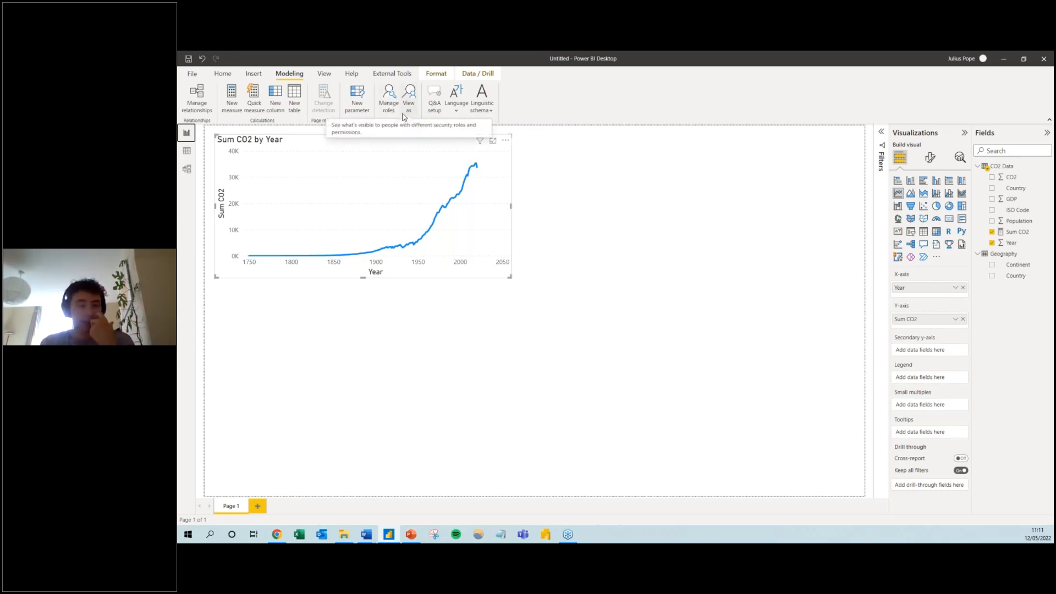
View the available report themes and try showing and hiding the page gridlines
{"action": "left_click", "coordinate": [325, 74]}
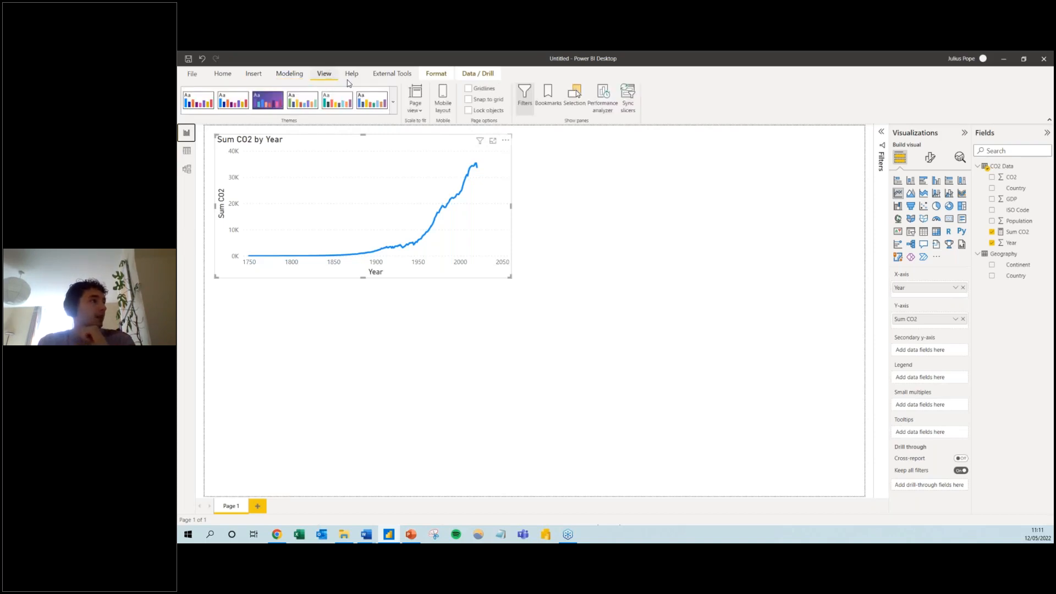
{"action": "left_click", "coordinate": [394, 103]}
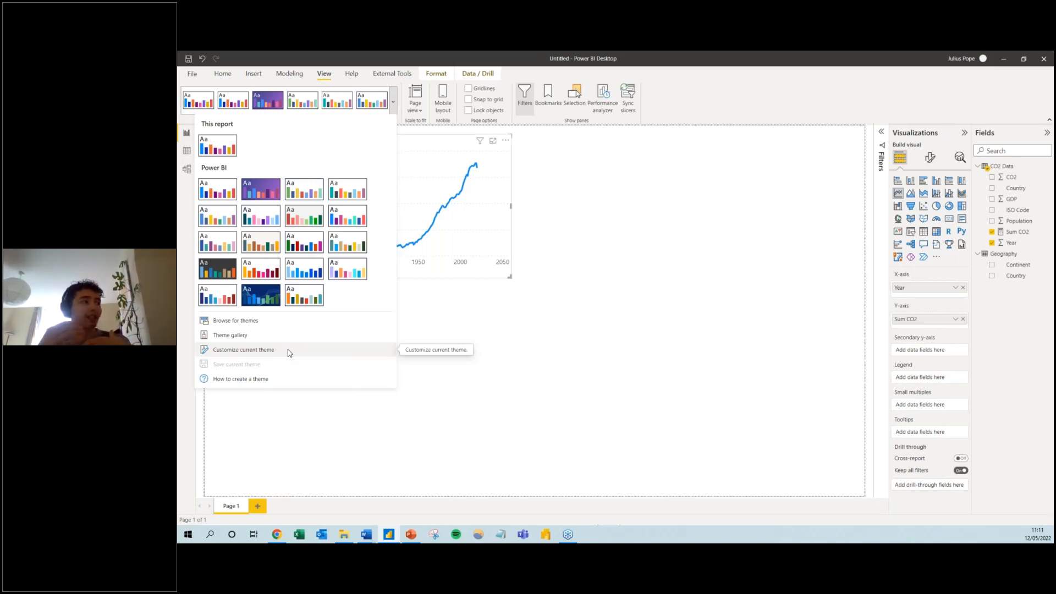
{"action": "left_click", "coordinate": [430, 110]}
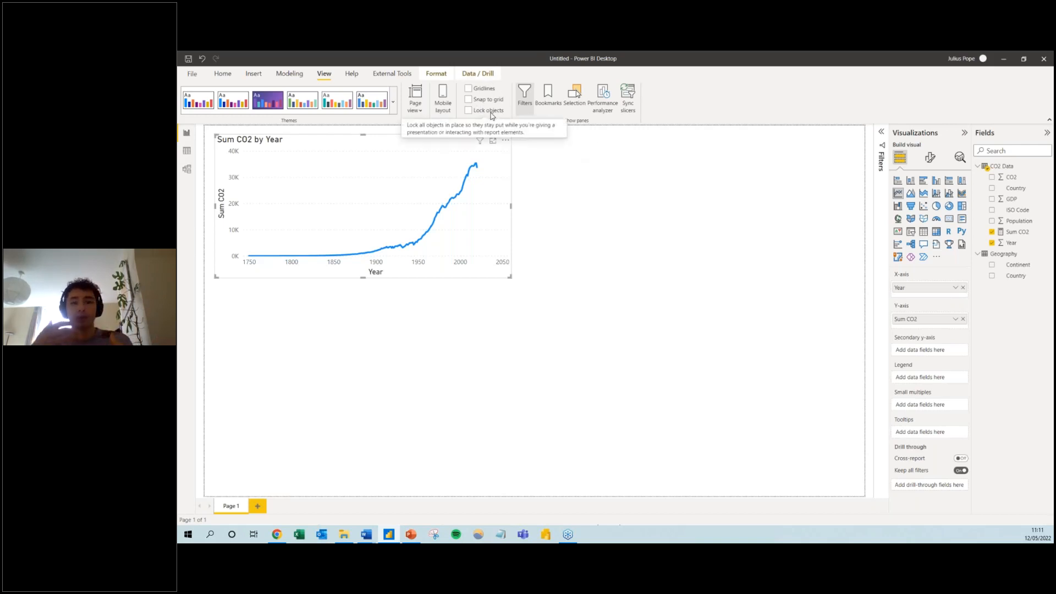
{"action": "left_click", "coordinate": [484, 89]}
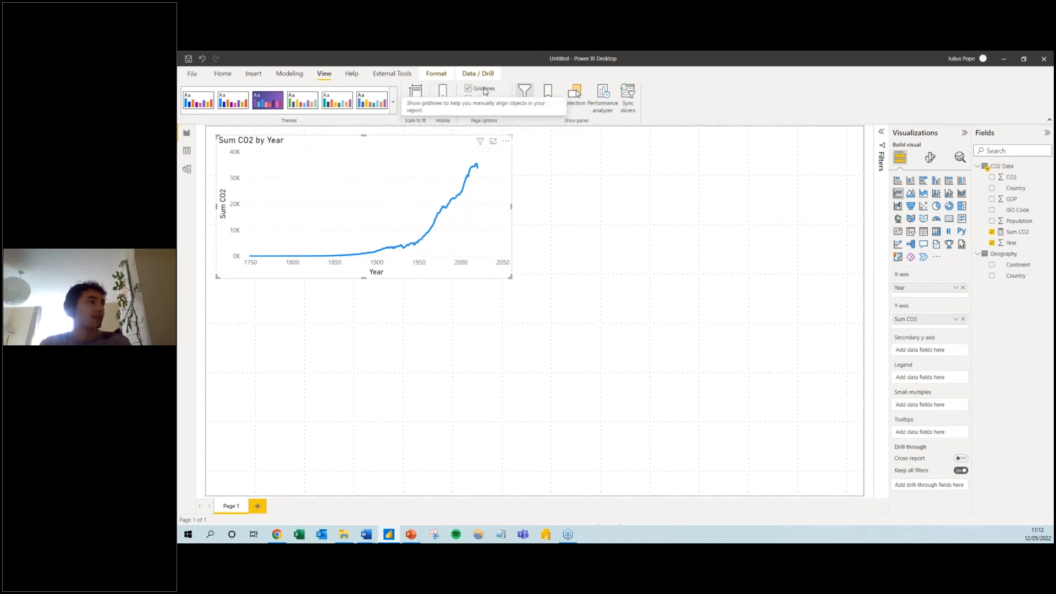
{"action": "left_click", "coordinate": [483, 88]}
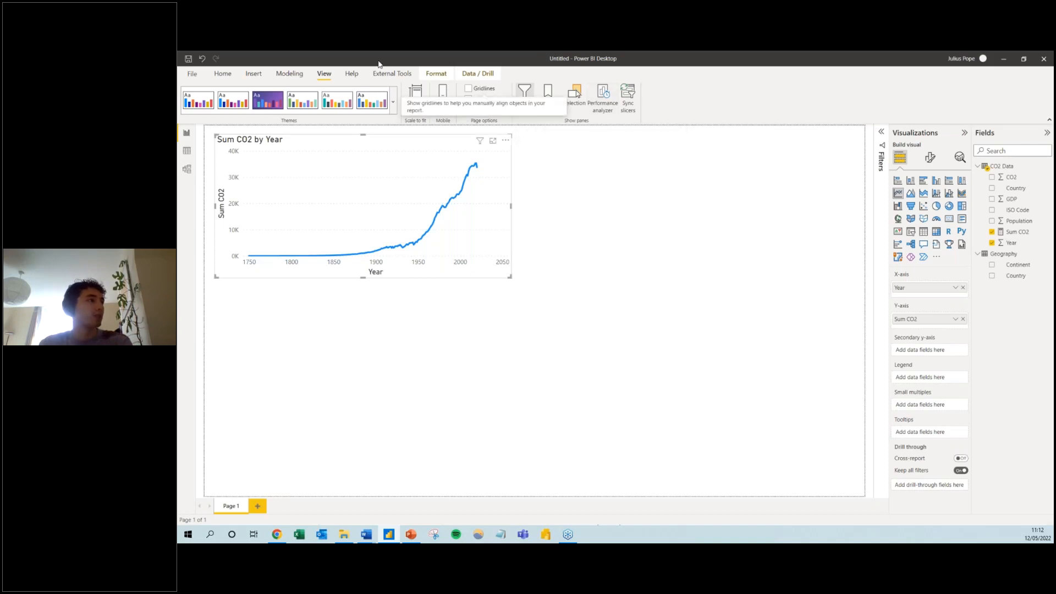
Try the snap to grid and gridlines options while making the Sum CO2 by Year line chart slightly wider
{"action": "left_click", "coordinate": [352, 74]}
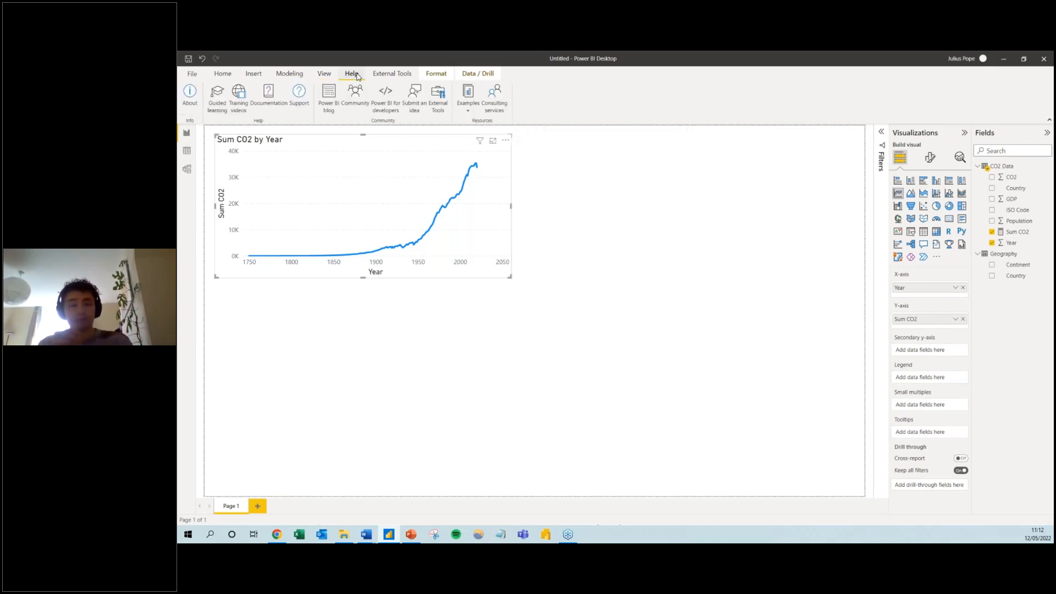
{"action": "left_click", "coordinate": [323, 75]}
{"action": "left_click", "coordinate": [489, 101]}
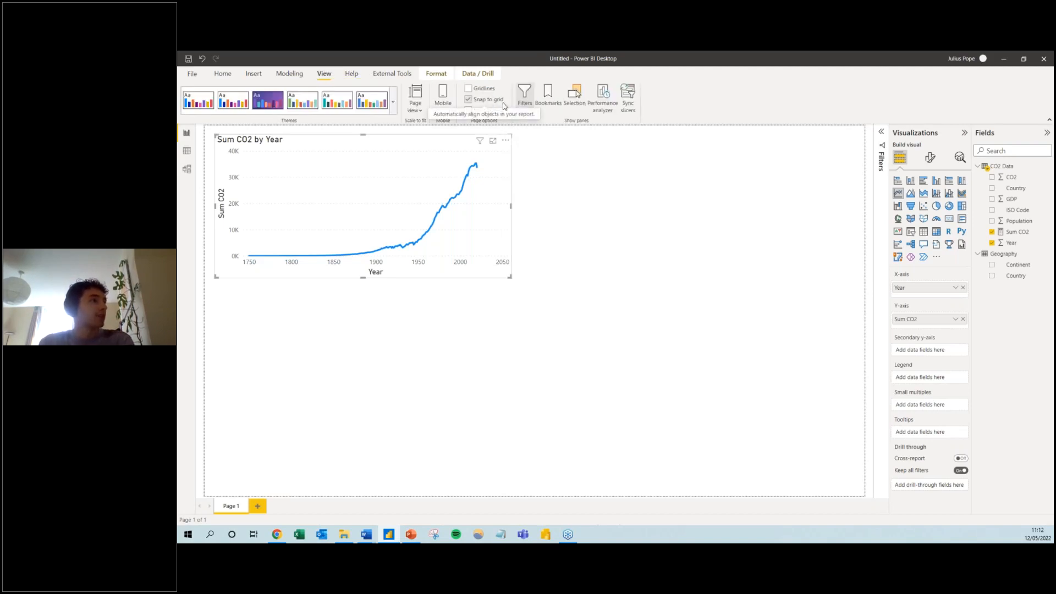
{"action": "left_click", "coordinate": [477, 88]}
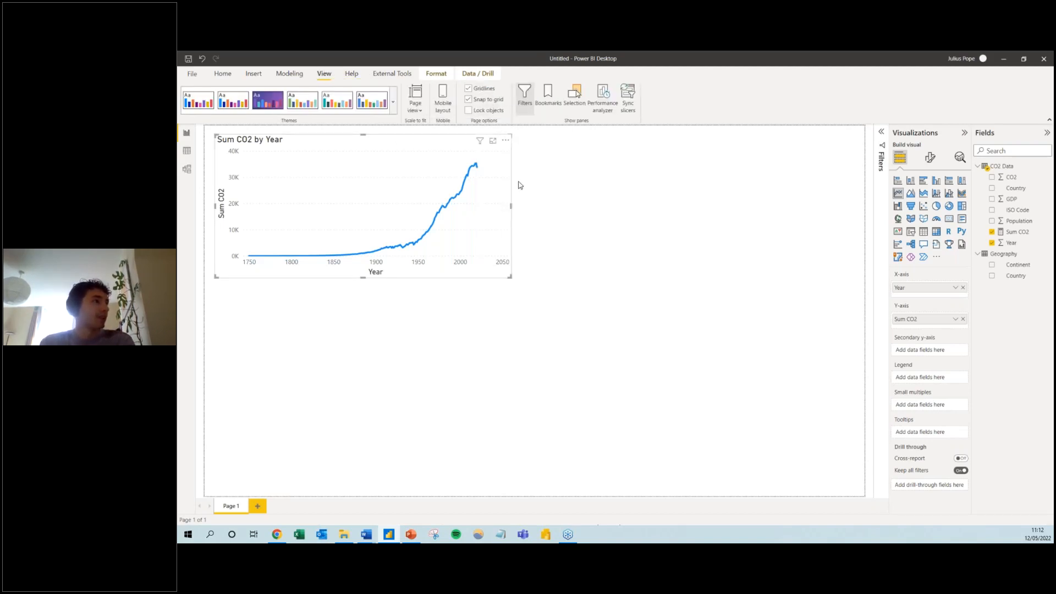
{"action": "left_click_drag", "start_coordinate": [511, 207], "coordinate": [550, 219]}
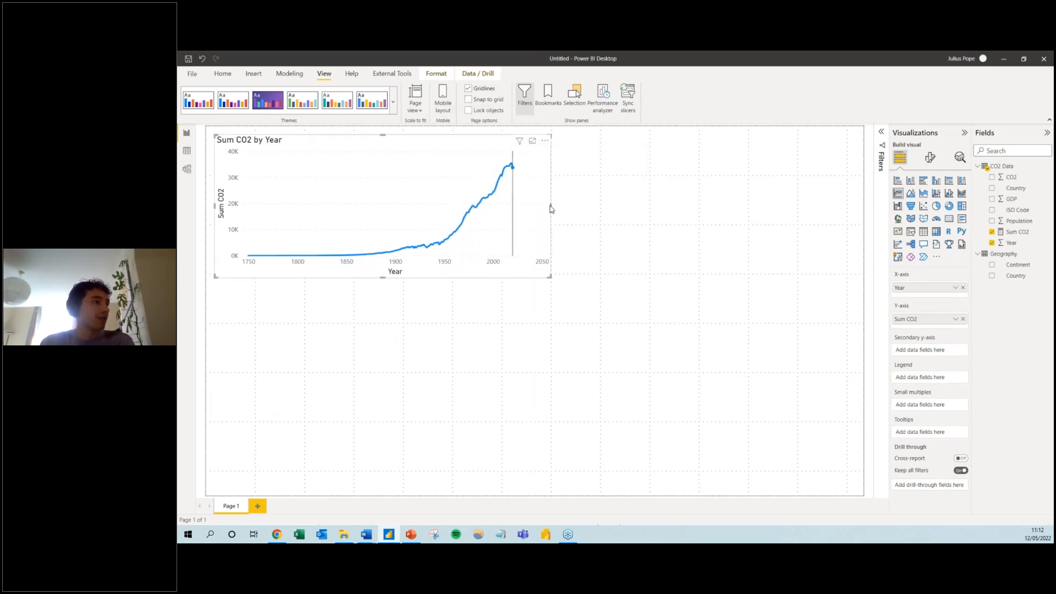
{"action": "left_click_drag", "start_coordinate": [551, 206], "coordinate": [519, 221]}
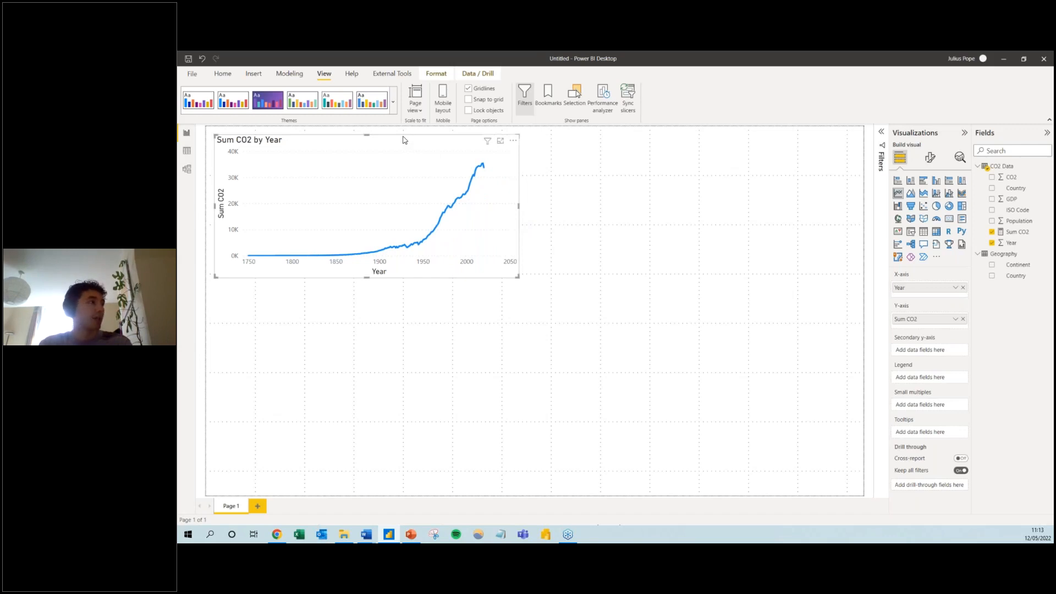
Place a copy of the line chart directly beneath the original and hide the page gridlines
{"action": "key", "text": "ctrl+c"}
{"action": "key", "text": "ctrl+v"}
{"action": "left_click_drag", "start_coordinate": [385, 189], "coordinate": [387, 301]}
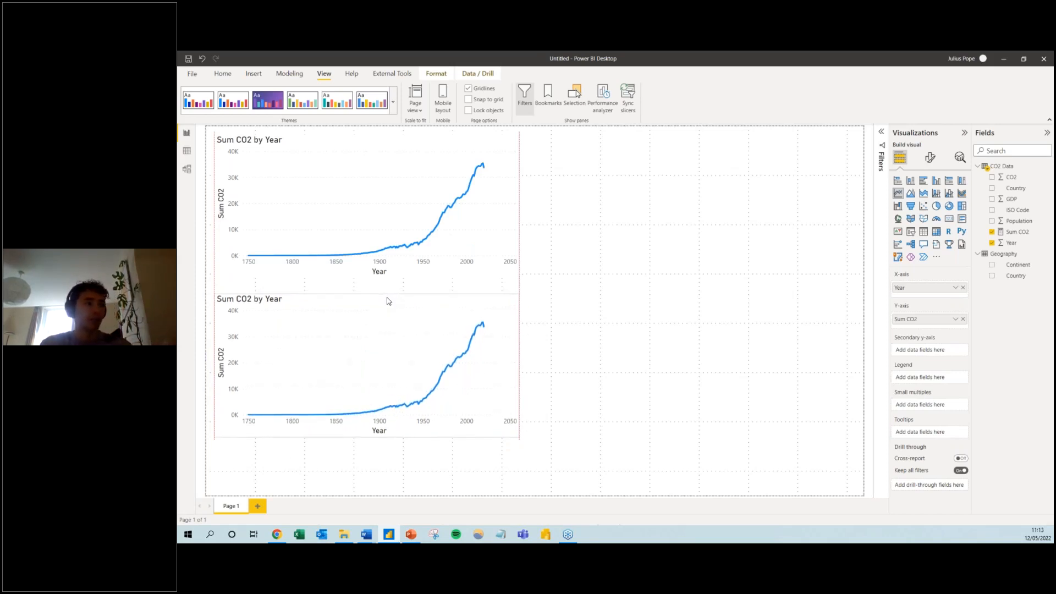
{"action": "left_click_drag", "start_coordinate": [387, 298], "coordinate": [389, 298]}
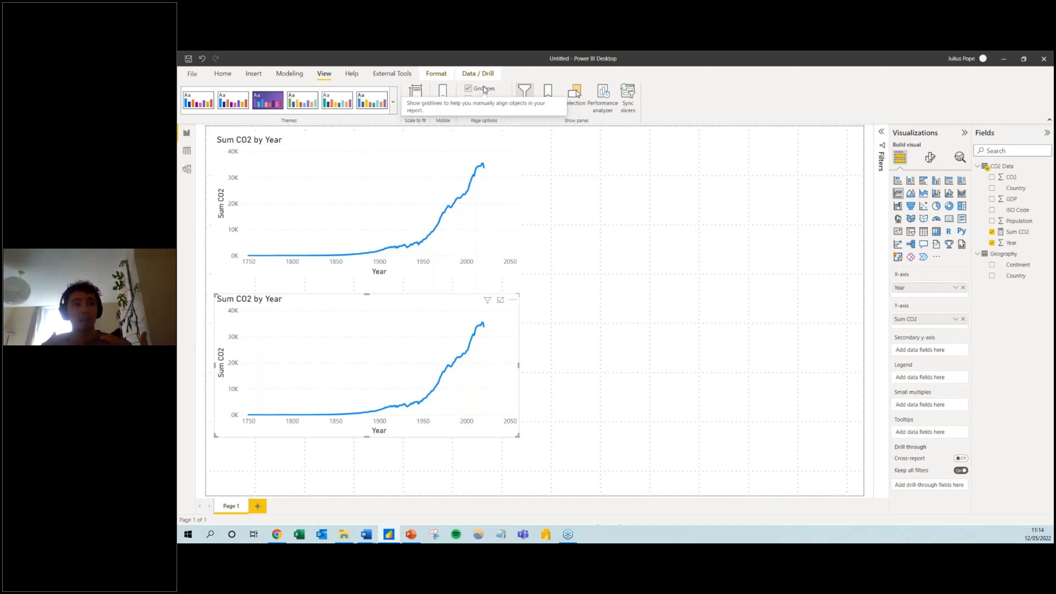
{"action": "left_click", "coordinate": [668, 231]}
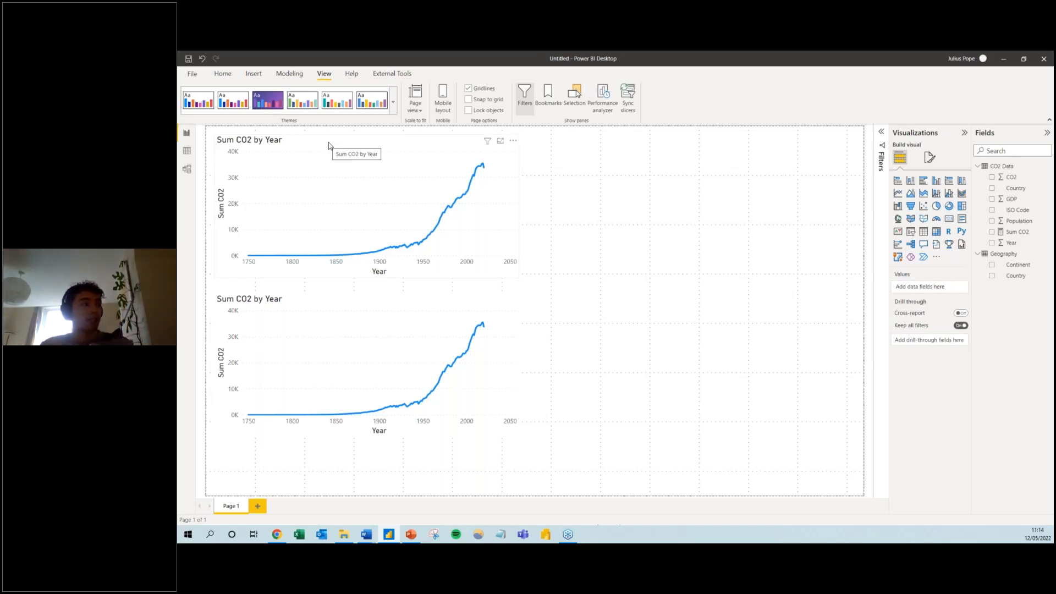
{"action": "left_click", "coordinate": [481, 90]}
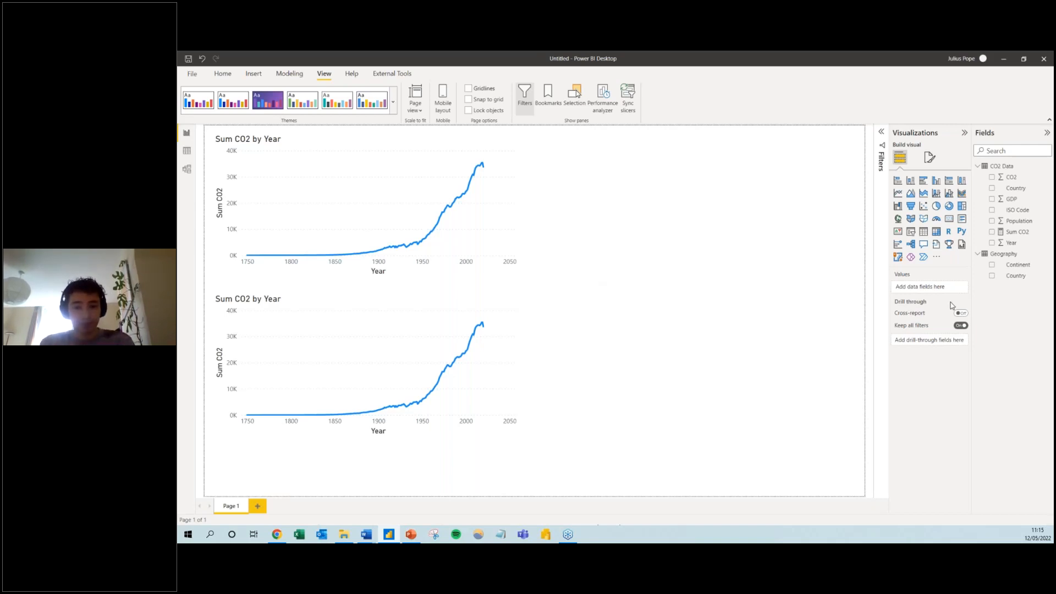
View the help resources, switch to the PowerPoint presentation and present its Visualisation slide
{"action": "left_click", "coordinate": [352, 77]}
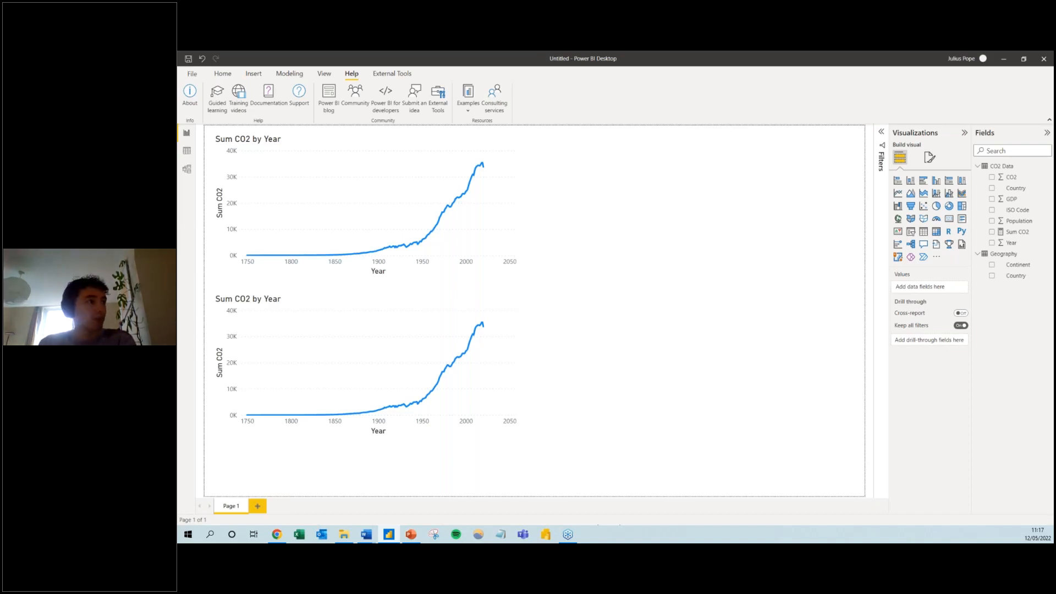
{"action": "key", "text": "alt+Tab"}
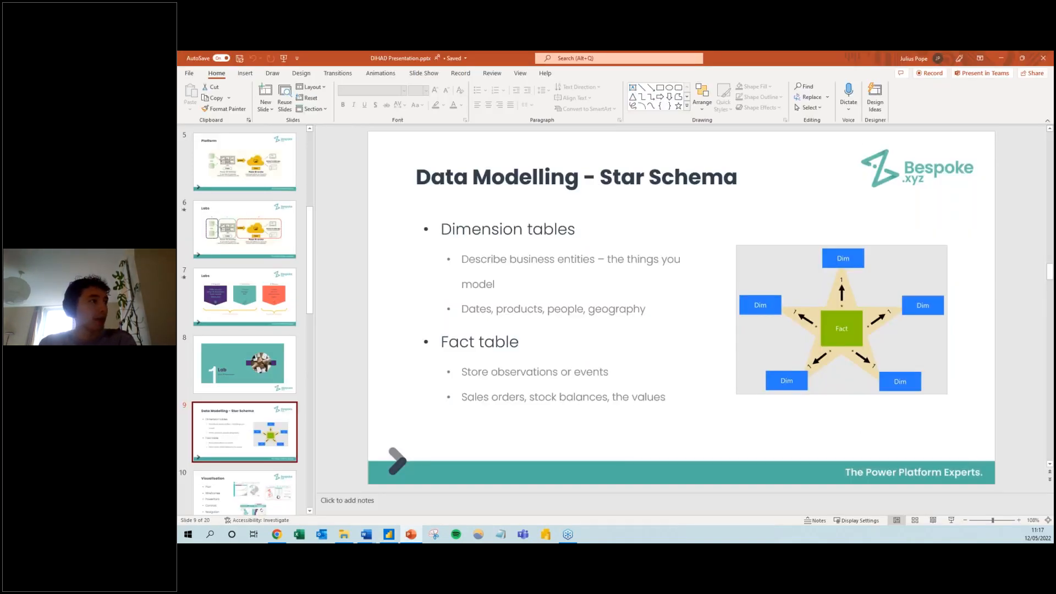
{"action": "left_click", "coordinate": [950, 520]}
{"action": "key", "text": "Right"}
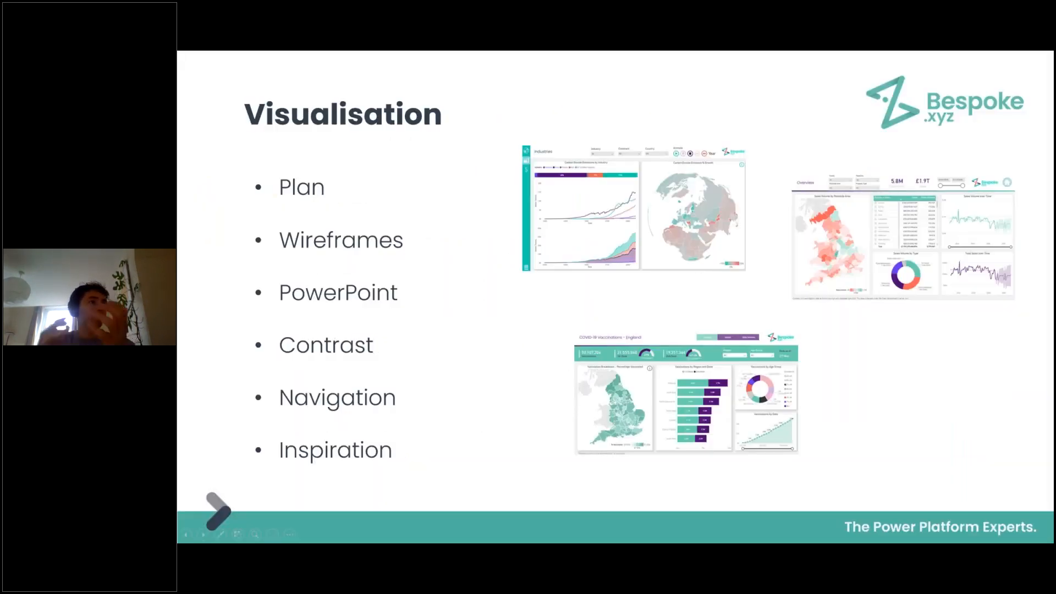
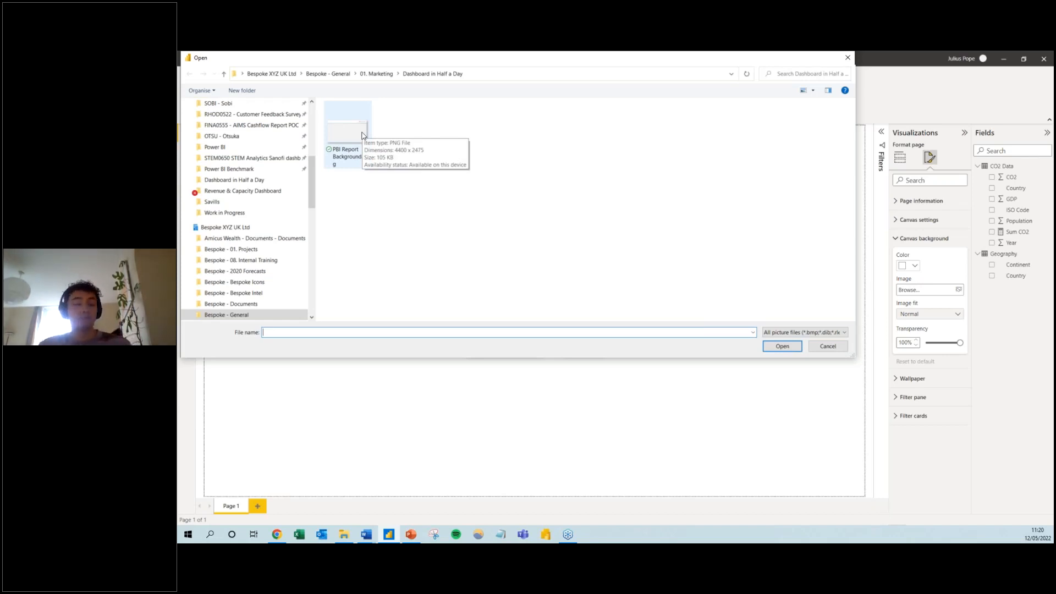
Set PBI Report Background.png as the canvas background with image fit Fit and 0% transparency
{"action": "left_click", "coordinate": [362, 134]}
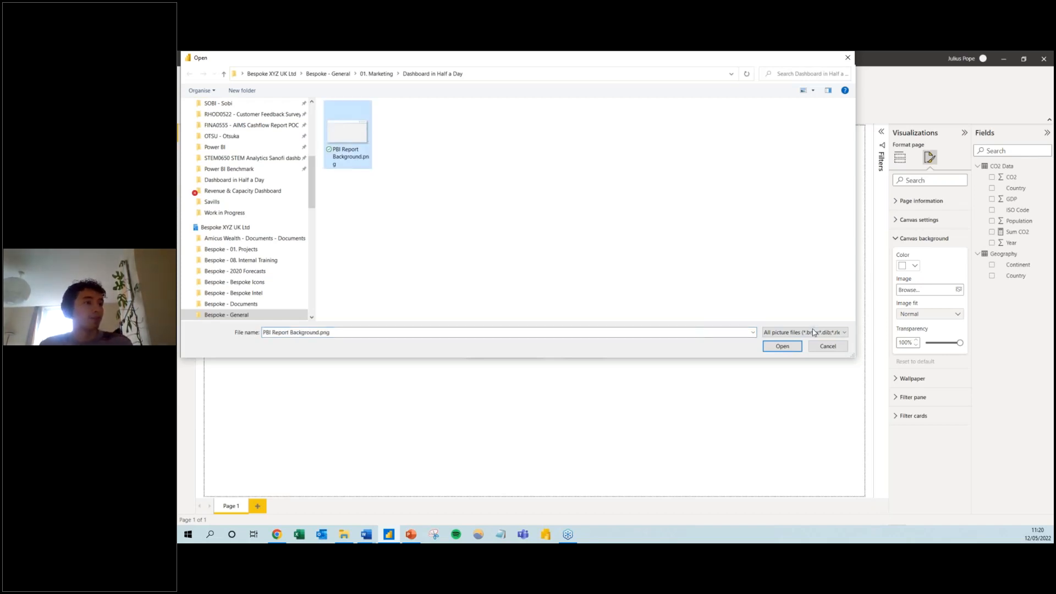
{"action": "left_click", "coordinate": [782, 346]}
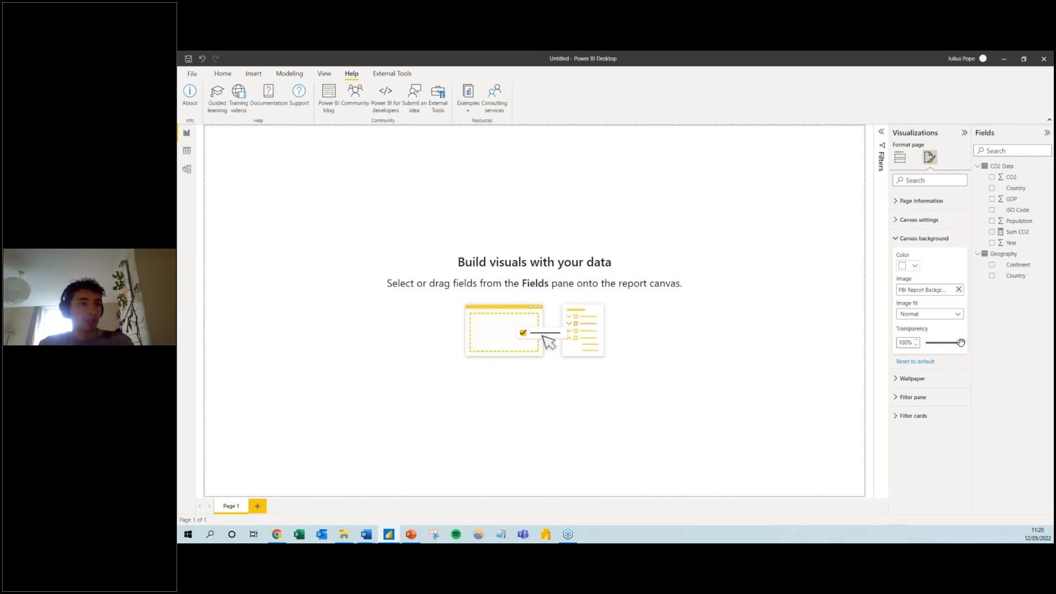
{"action": "left_click_drag", "start_coordinate": [960, 342], "coordinate": [923, 343]}
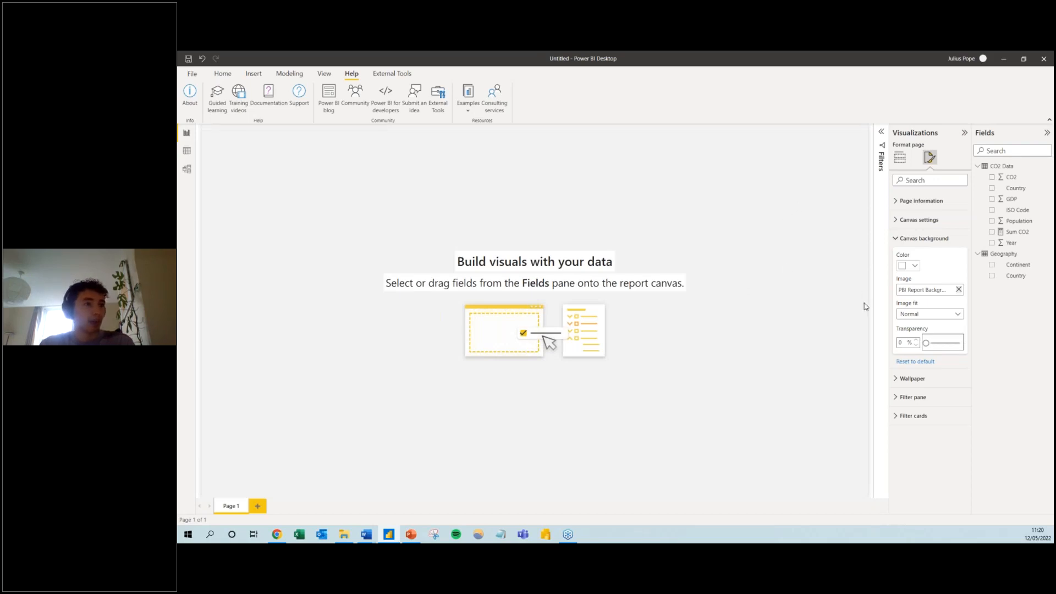
{"action": "left_click", "coordinate": [911, 315]}
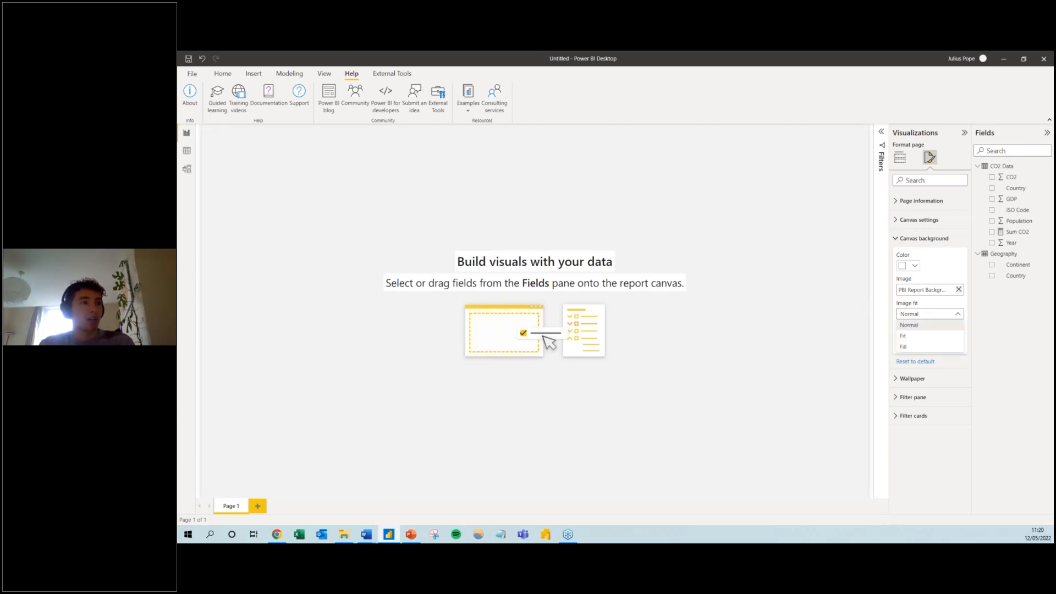
{"action": "left_click", "coordinate": [906, 336]}
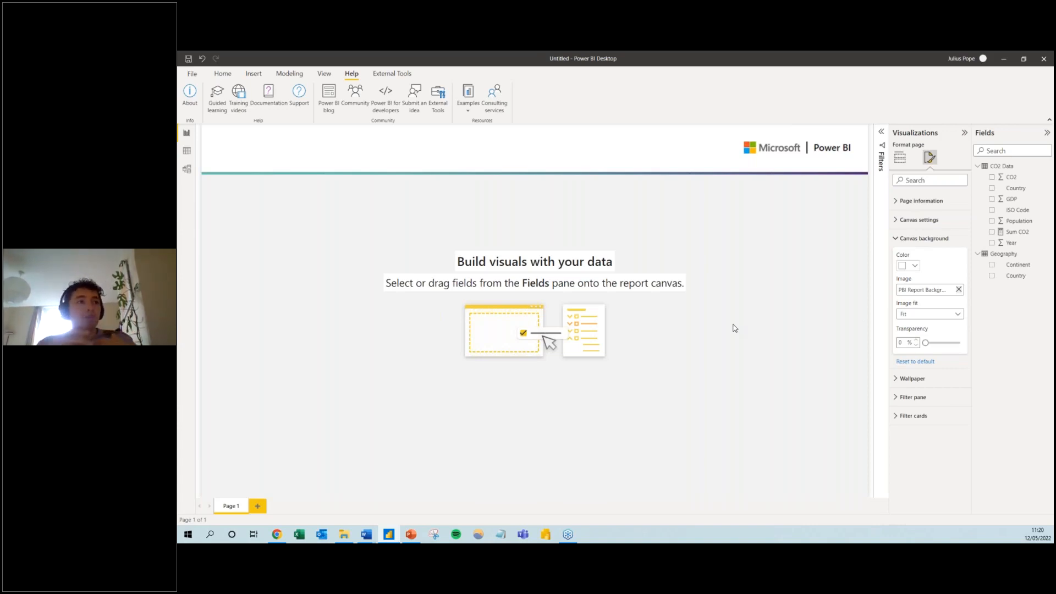
{"action": "left_click", "coordinate": [927, 241]}
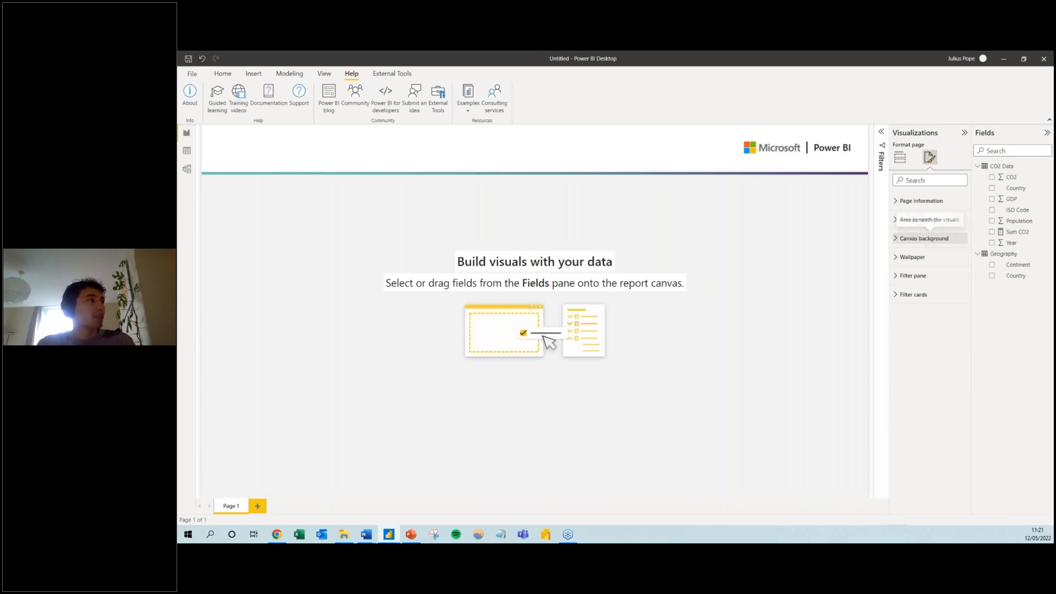
Try inserting PBI Report Background.png as an image stretched over the whole page, and delete it
{"action": "left_click", "coordinate": [259, 73]}
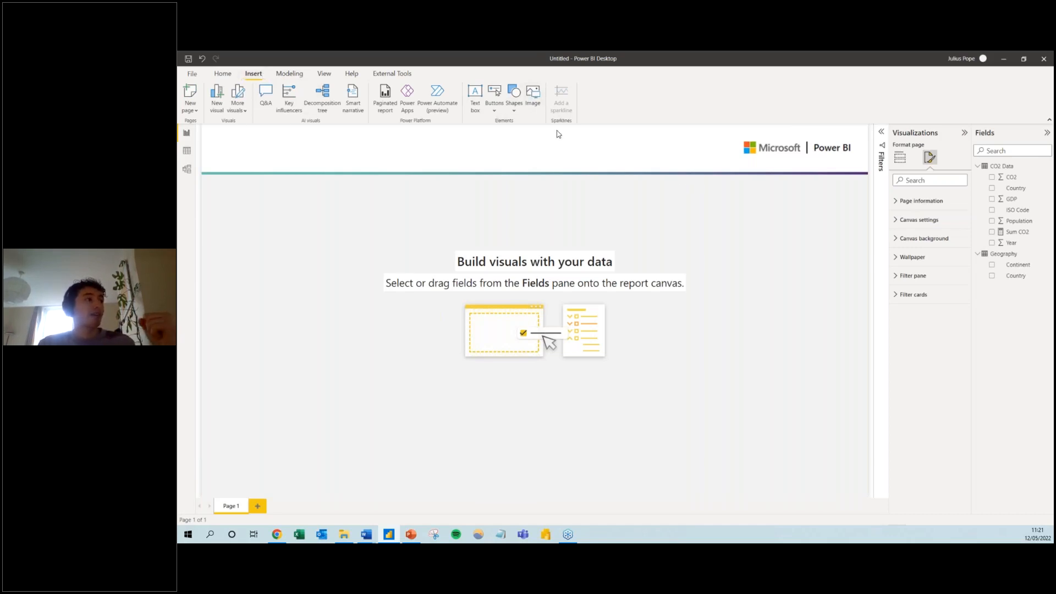
{"action": "left_click", "coordinate": [533, 100]}
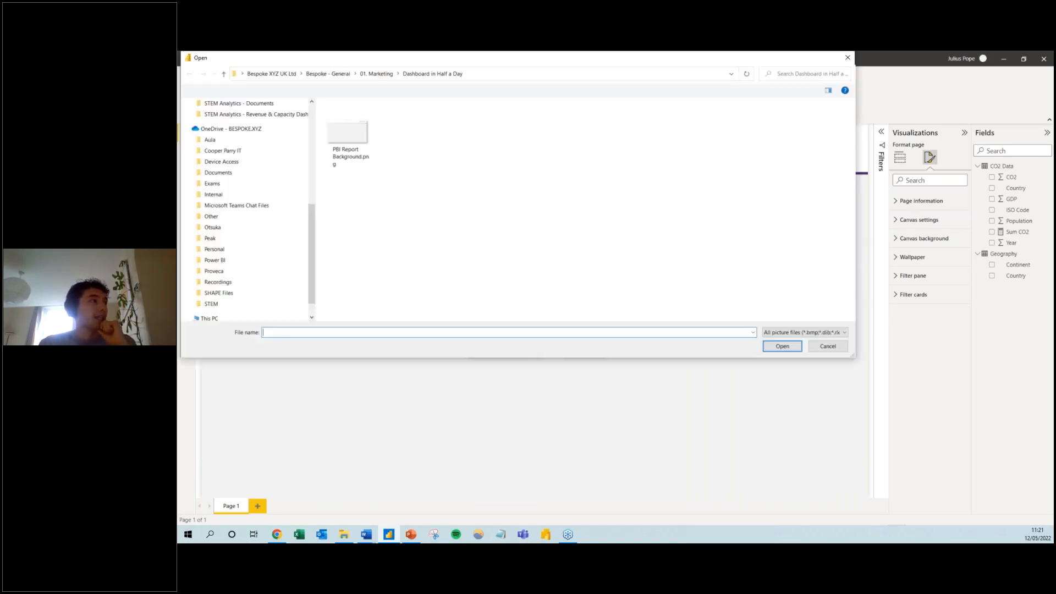
{"action": "double_click", "coordinate": [358, 135]}
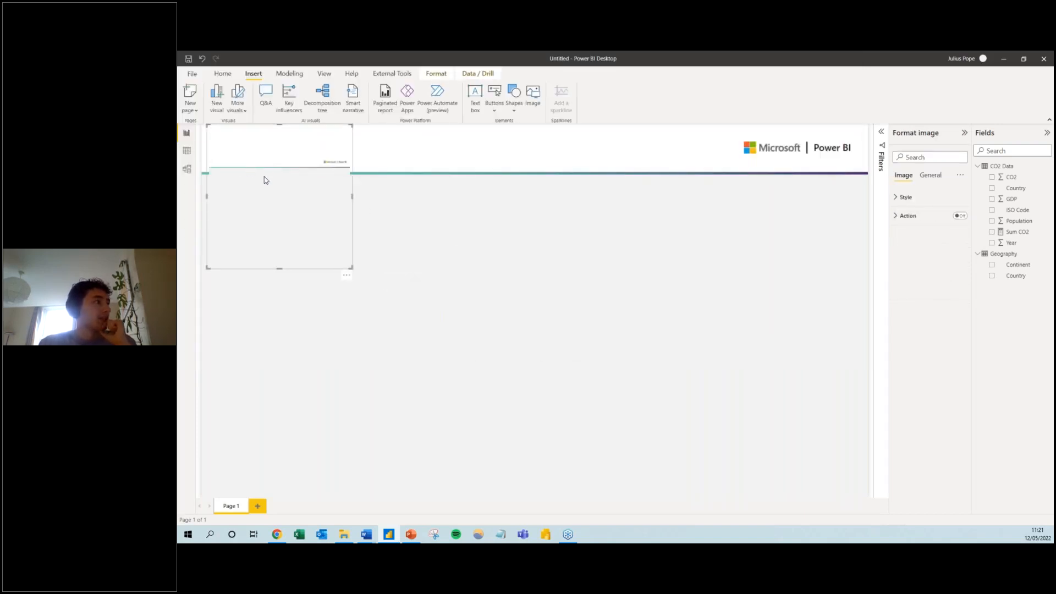
{"action": "left_click_drag", "start_coordinate": [346, 269], "coordinate": [575, 348]}
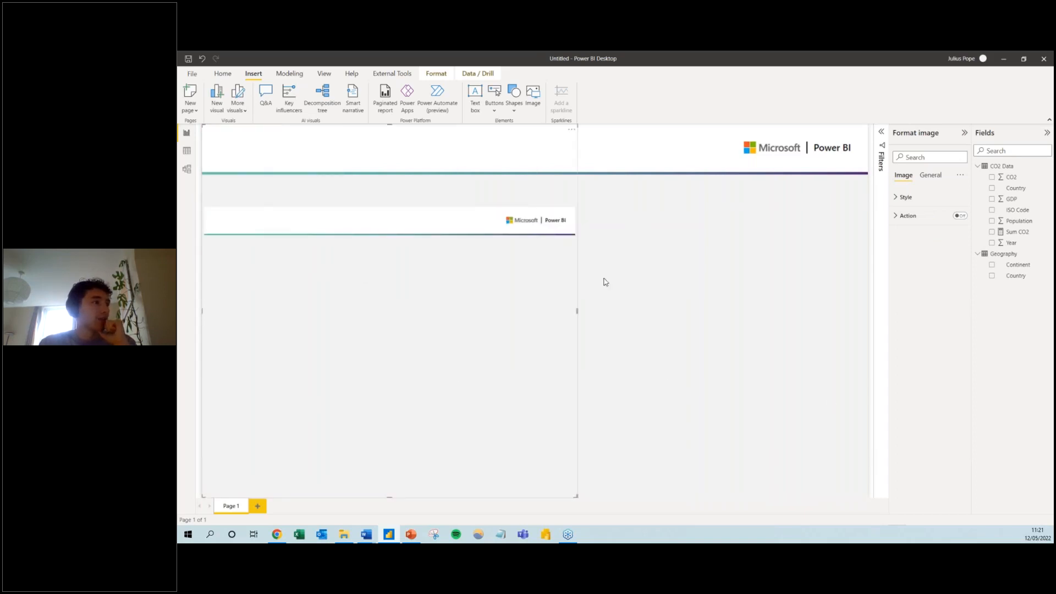
{"action": "left_click_drag", "start_coordinate": [576, 310], "coordinate": [929, 346]}
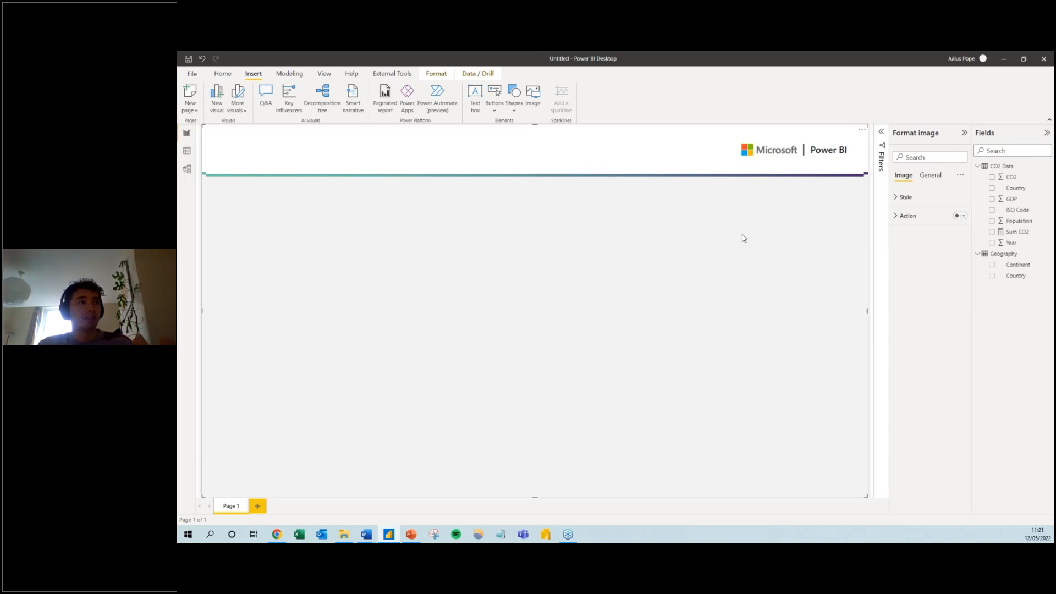
{"action": "key", "text": "Delete"}
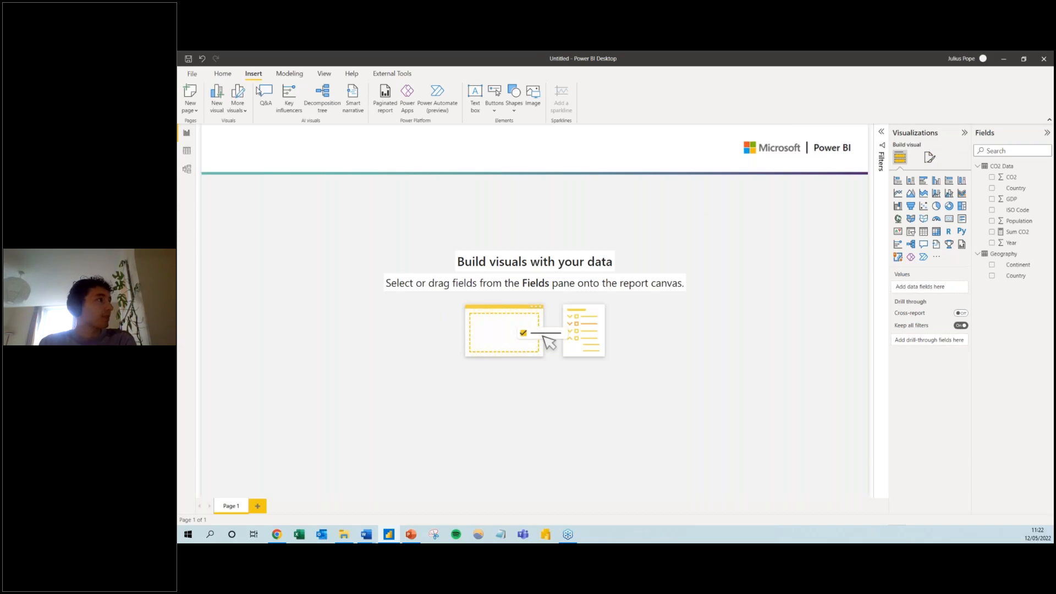
Insert a text box on the report page containing the title "Dashboard in half-a-day"
{"action": "left_click", "coordinate": [223, 74]}
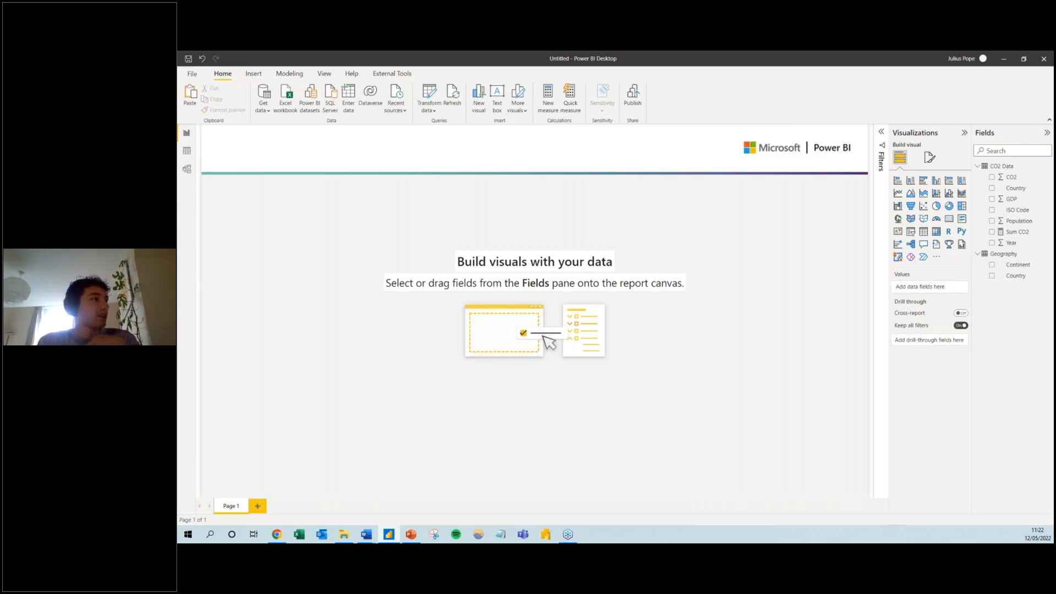
{"action": "left_click", "coordinate": [254, 73]}
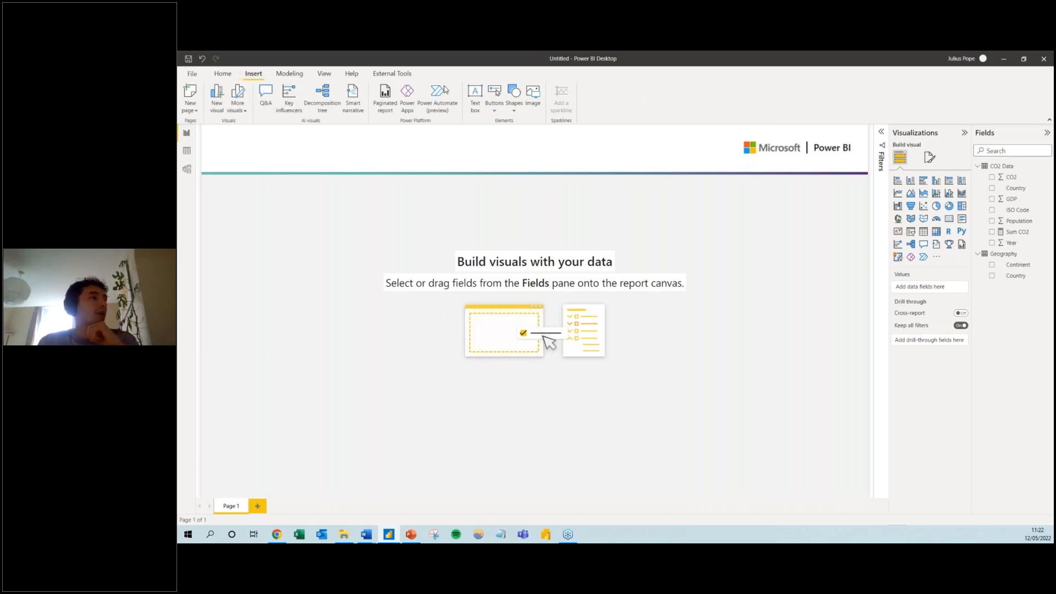
{"action": "left_click", "coordinate": [476, 106]}
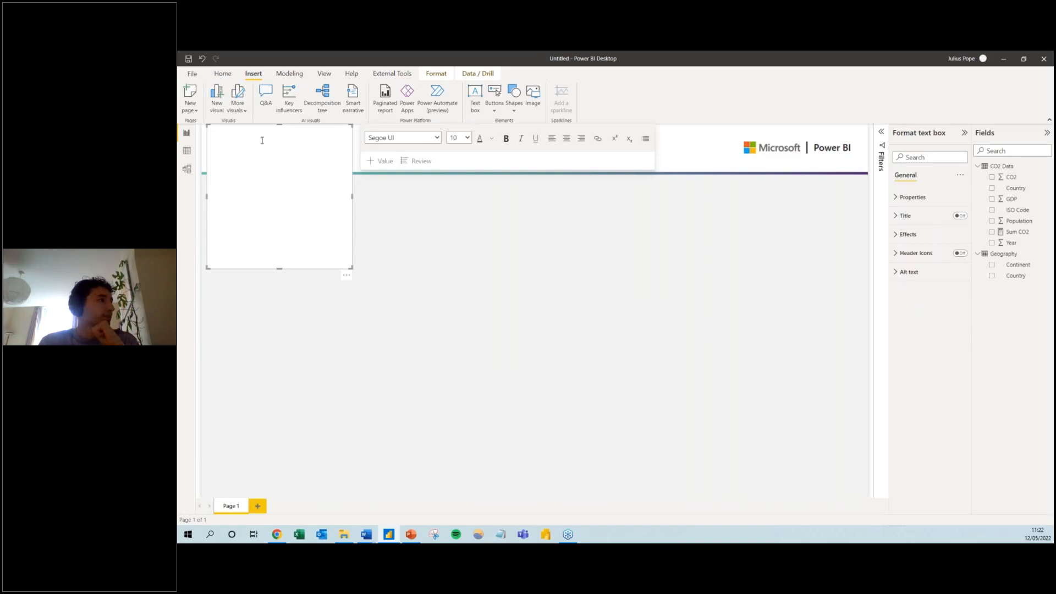
{"action": "type", "text": "Dash"}
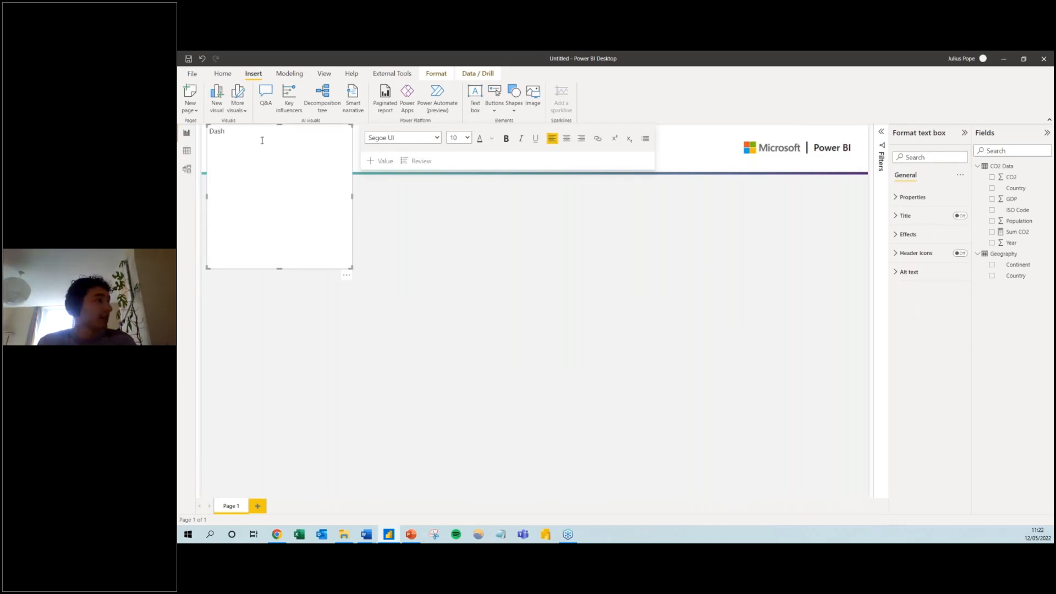
{"action": "type", "text": "board"}
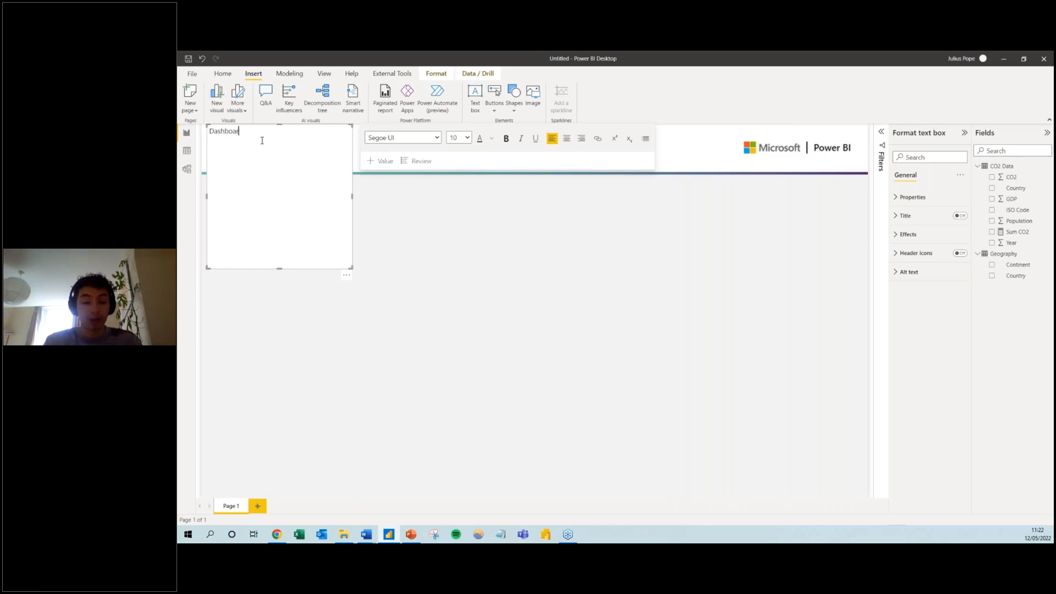
{"action": "type", "text": " in a"}
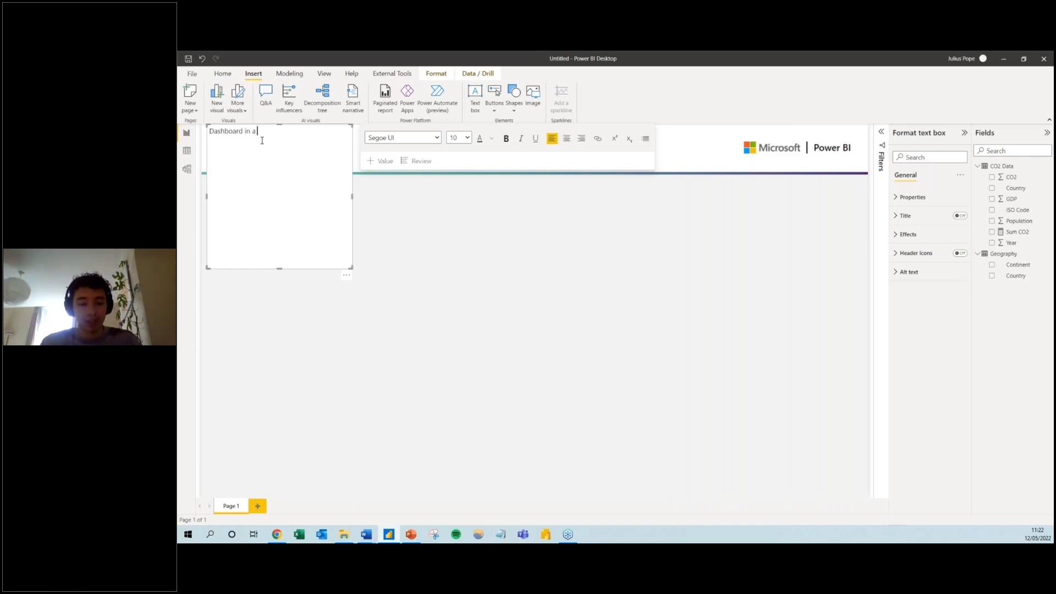
{"action": "key", "text": "BackSpace"}
{"action": "type", "text": "galf"}
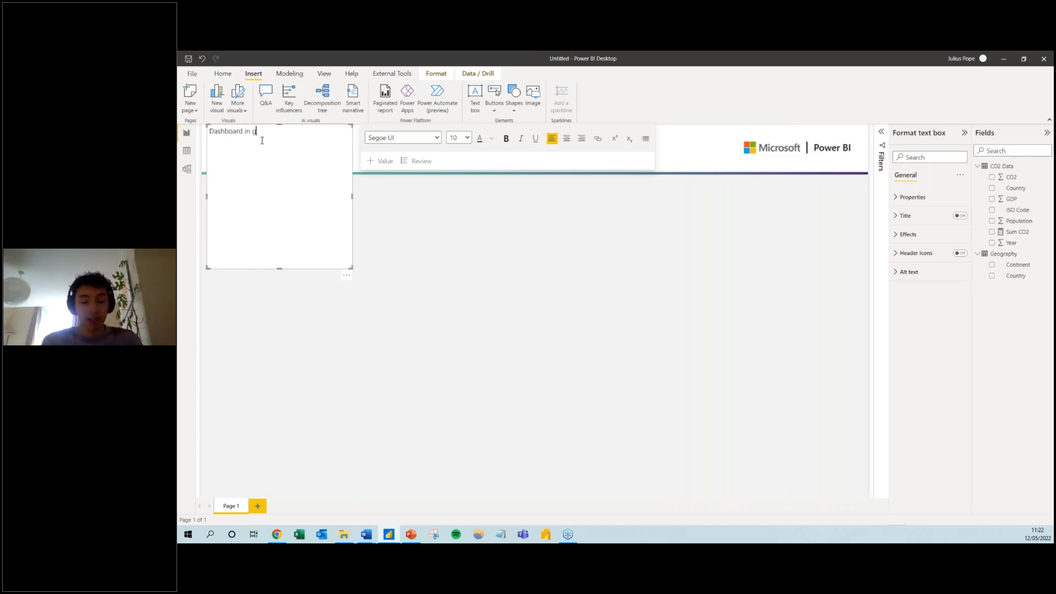
{"action": "key", "text": "BackSpace"}
{"action": "key", "text": "BackSpace"}
{"action": "key", "text": "BackSpace"}
{"action": "key", "text": "BackSpace"}
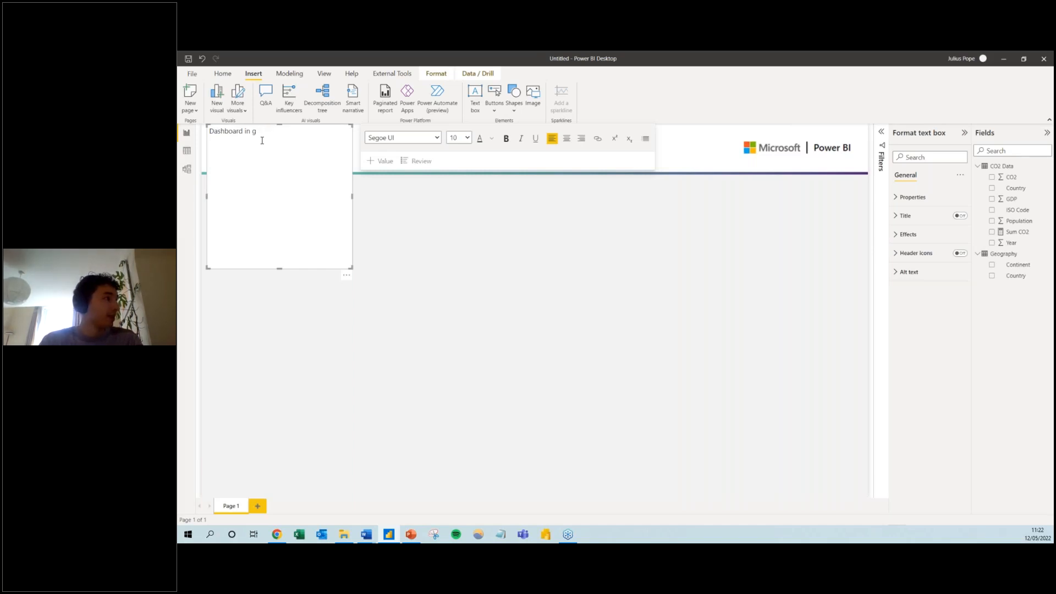
{"action": "type", "text": "half-a-day"}
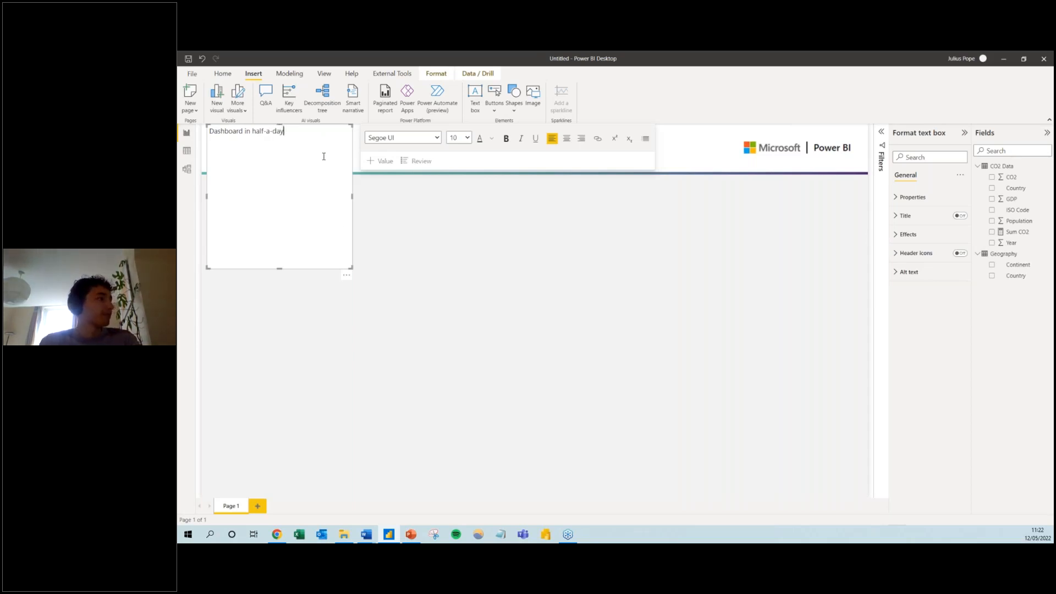
Select the entire title text inside the text box for formatting
{"action": "left_click_drag", "start_coordinate": [286, 132], "coordinate": [207, 132]}
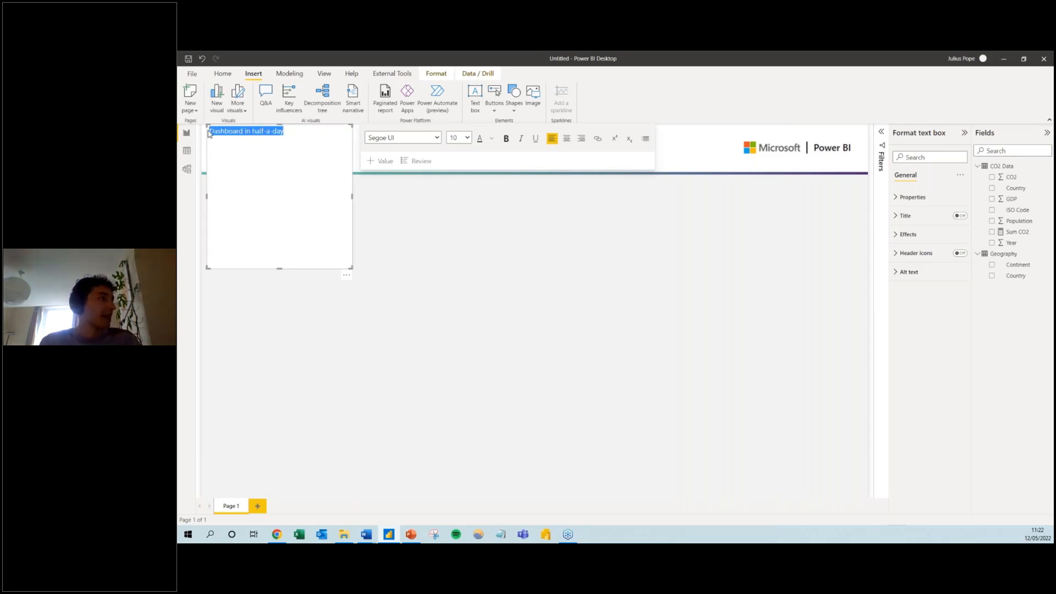
Format the "Dashboard in half-a-day" title as 18-point Segoe (Bold) and widen its text box to fit one line
{"action": "left_click", "coordinate": [467, 139]}
{"action": "left_click", "coordinate": [455, 223]}
{"action": "left_click", "coordinate": [437, 138]}
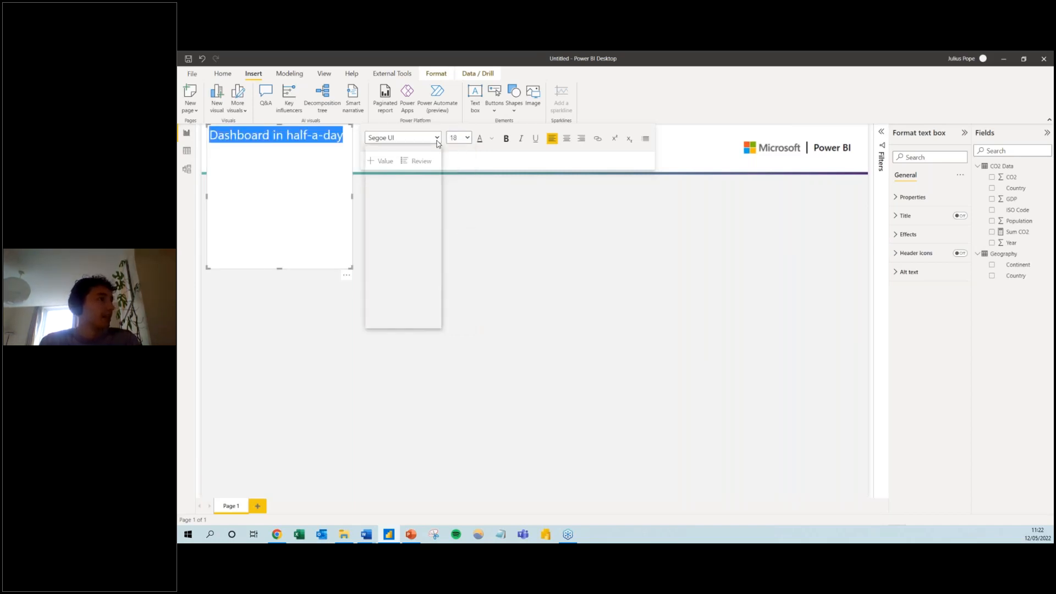
{"action": "left_click", "coordinate": [409, 278]}
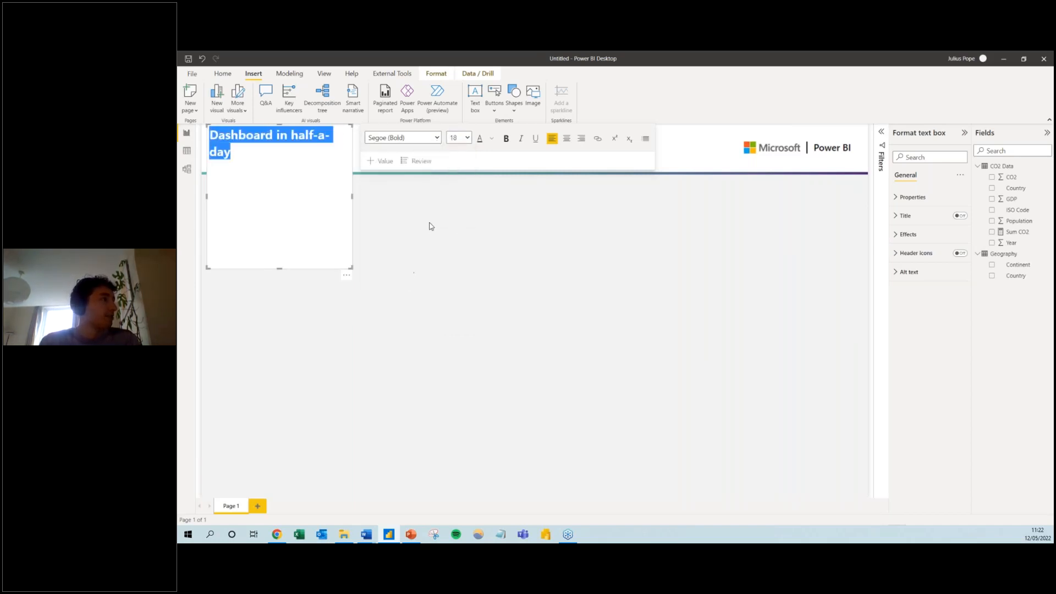
{"action": "left_click_drag", "start_coordinate": [353, 197], "coordinate": [376, 196]}
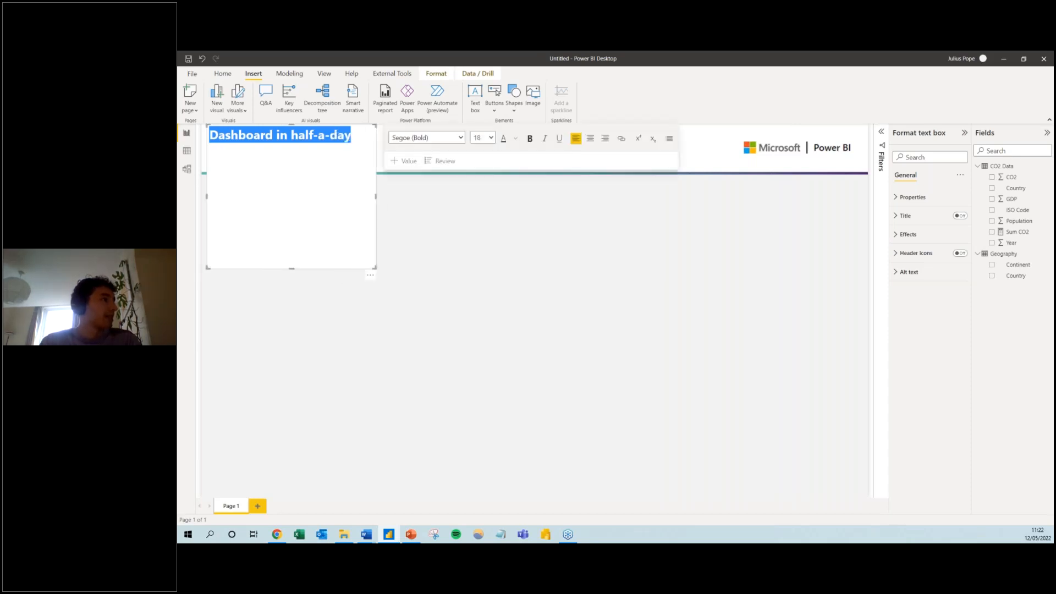
Color the title text a dark shade of the purple theme color
{"action": "left_click", "coordinate": [515, 139]}
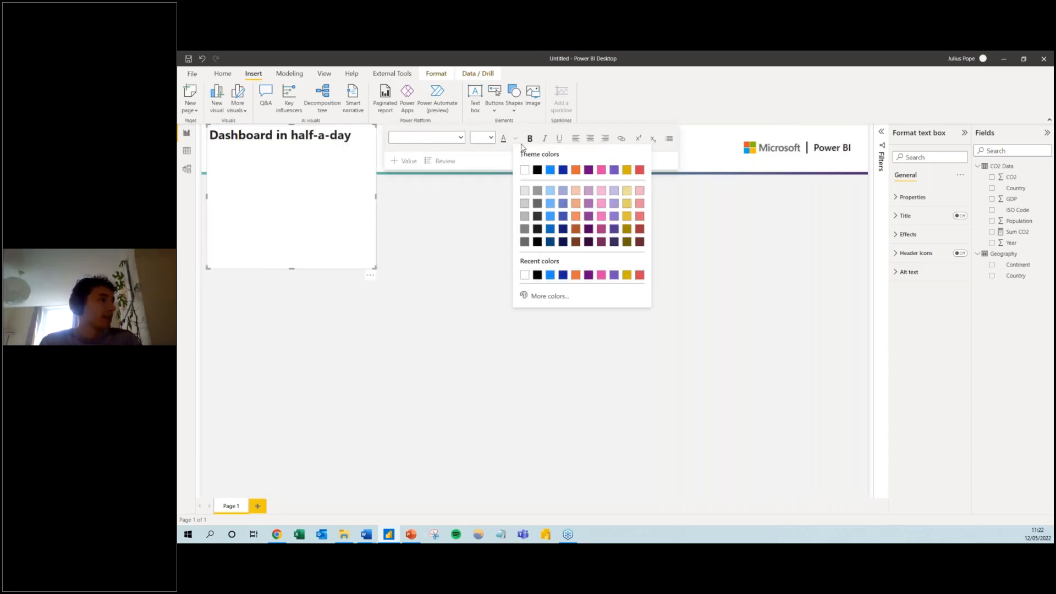
{"action": "left_click", "coordinate": [613, 232]}
{"action": "left_click", "coordinate": [423, 176]}
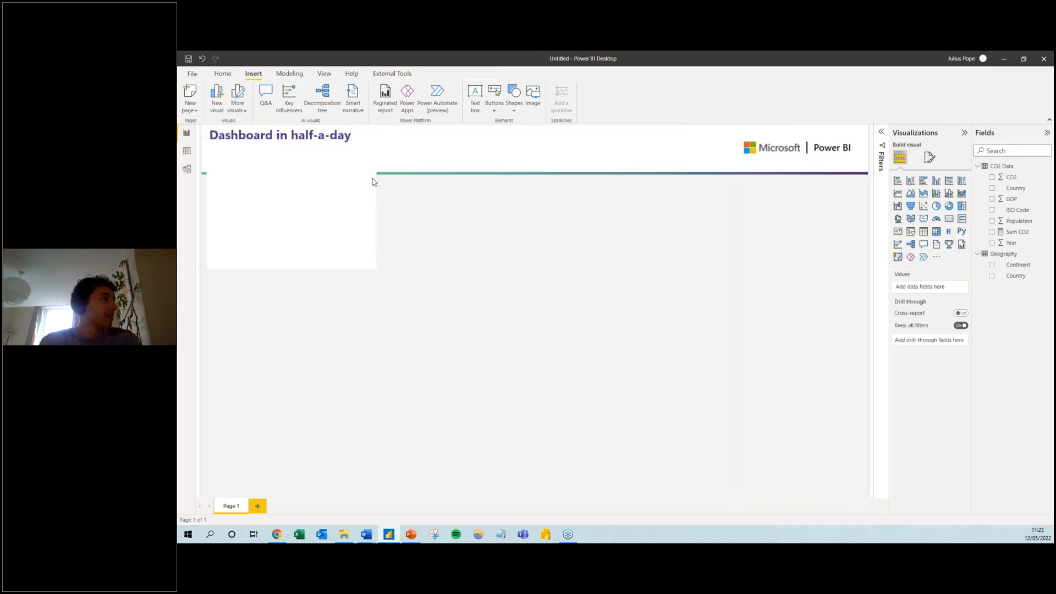
Shrink the title's text box from its edges so it fits inside the white header, slightly inset from the page corner
{"action": "left_click", "coordinate": [329, 179]}
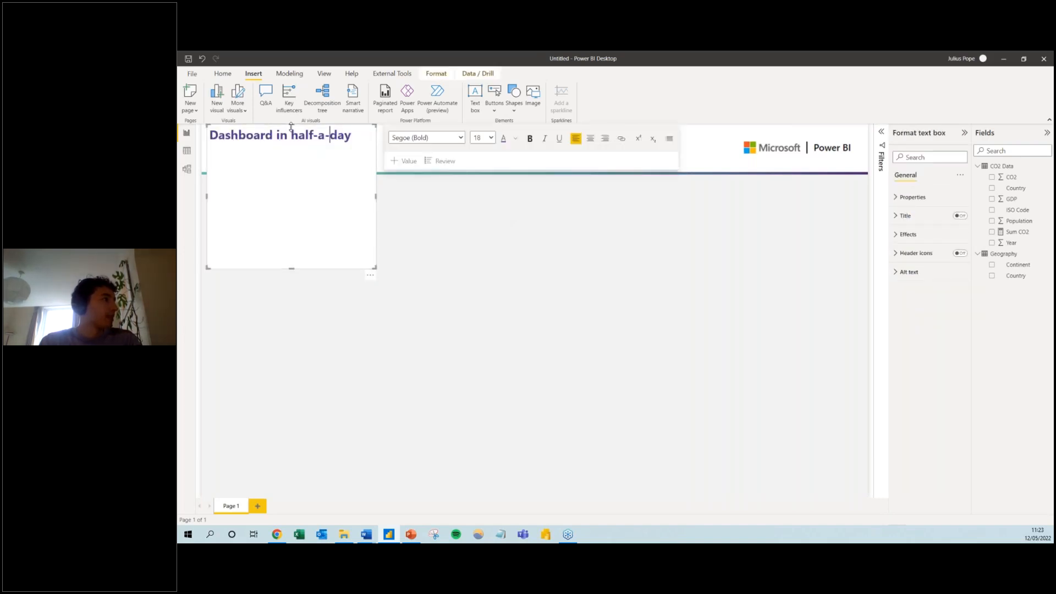
{"action": "left_click", "coordinate": [305, 135]}
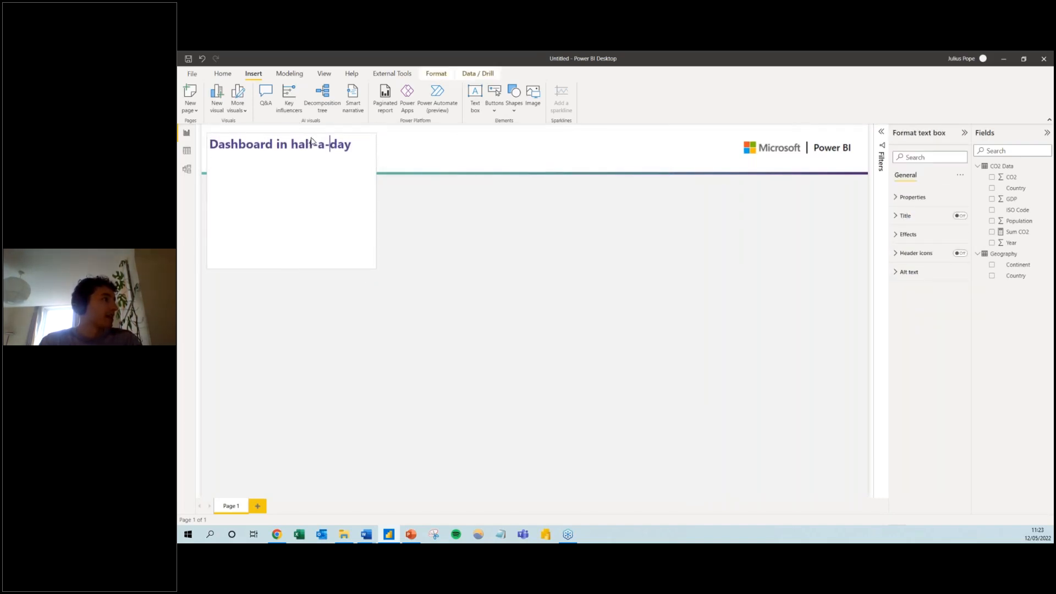
{"action": "left_click", "coordinate": [274, 160]}
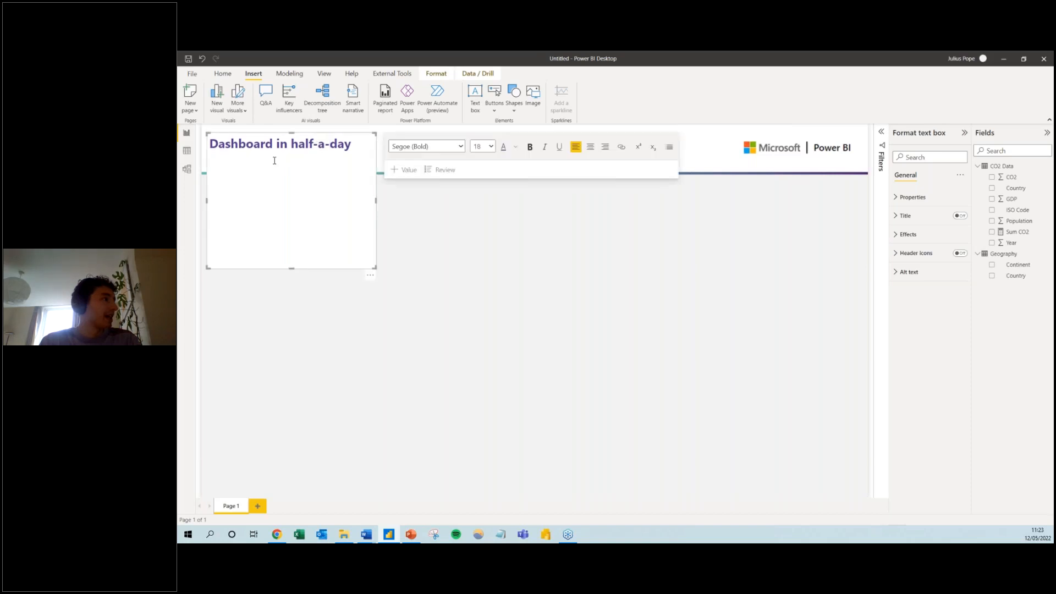
{"action": "left_click_drag", "start_coordinate": [206, 200], "coordinate": [210, 204]}
{"action": "left_click", "coordinate": [212, 207]}
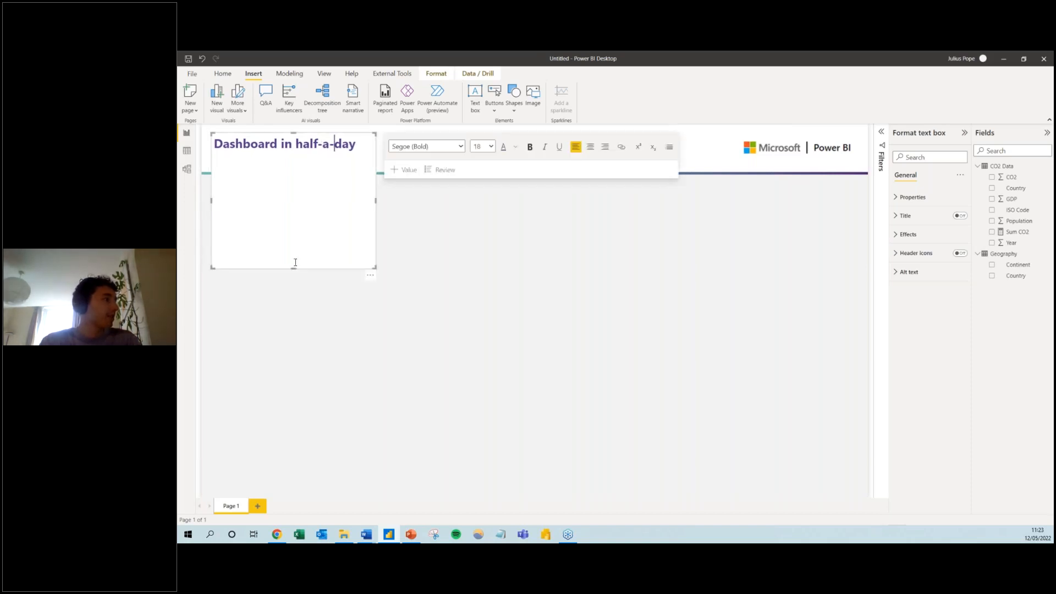
{"action": "left_click_drag", "start_coordinate": [293, 266], "coordinate": [305, 137]}
{"action": "left_click", "coordinate": [314, 159]}
{"action": "left_click", "coordinate": [467, 160]}
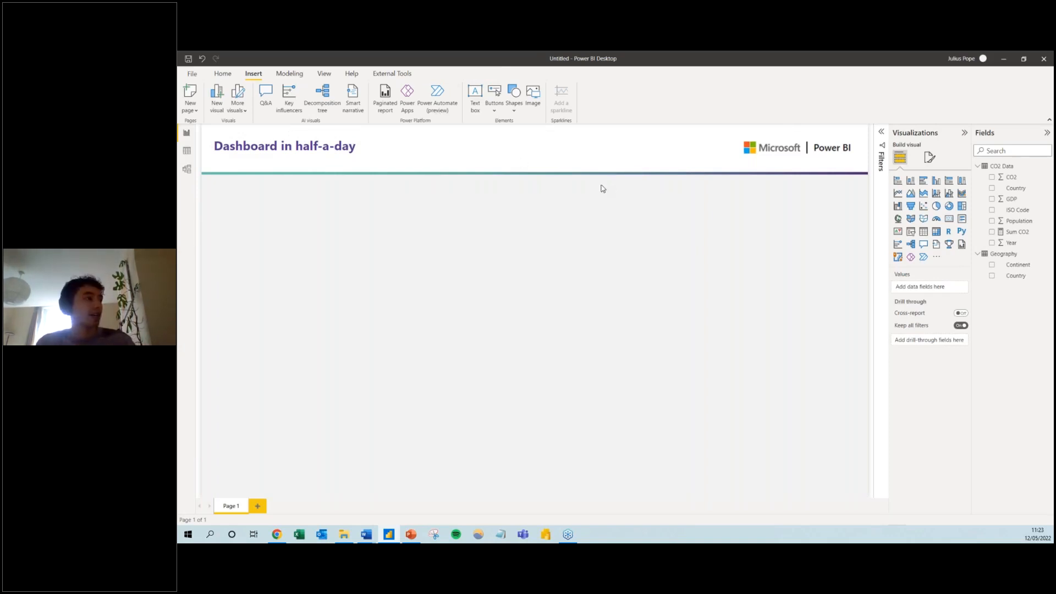
Turn off the background effect of the title text box
{"action": "left_click", "coordinate": [314, 141]}
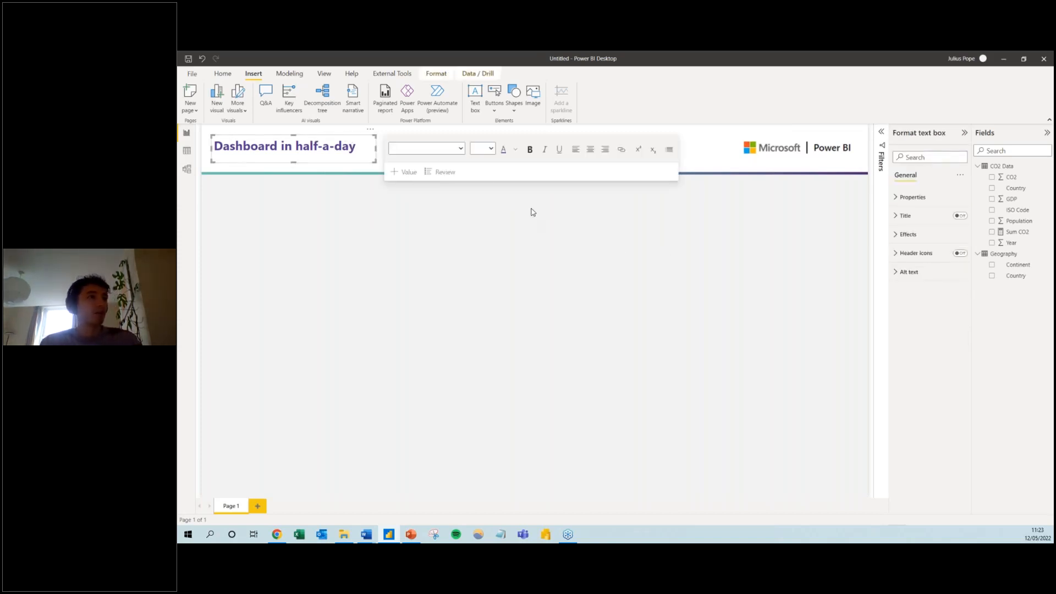
{"action": "left_click", "coordinate": [389, 215]}
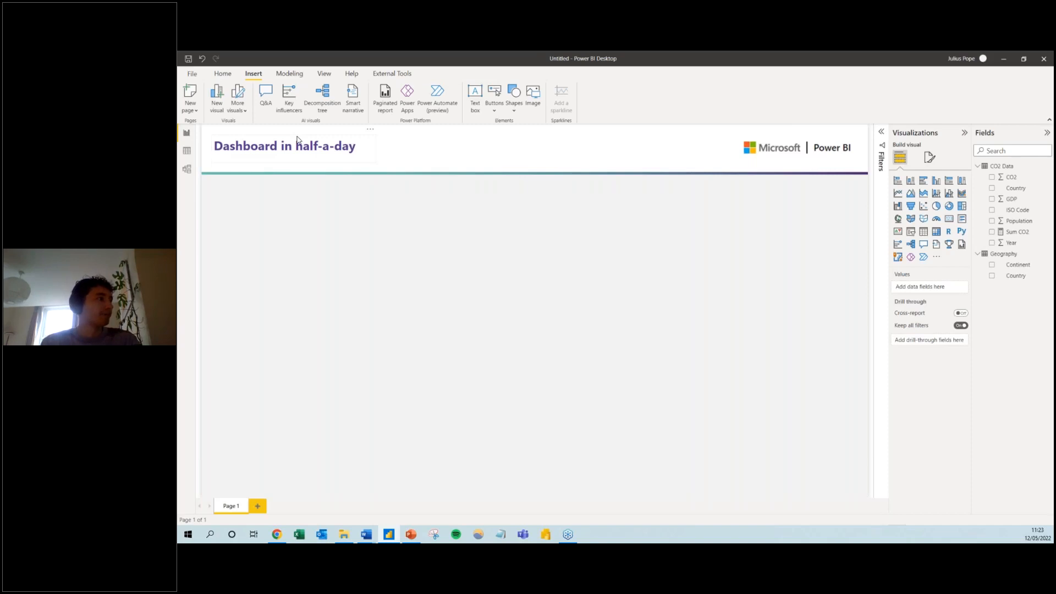
{"action": "left_click", "coordinate": [298, 140]}
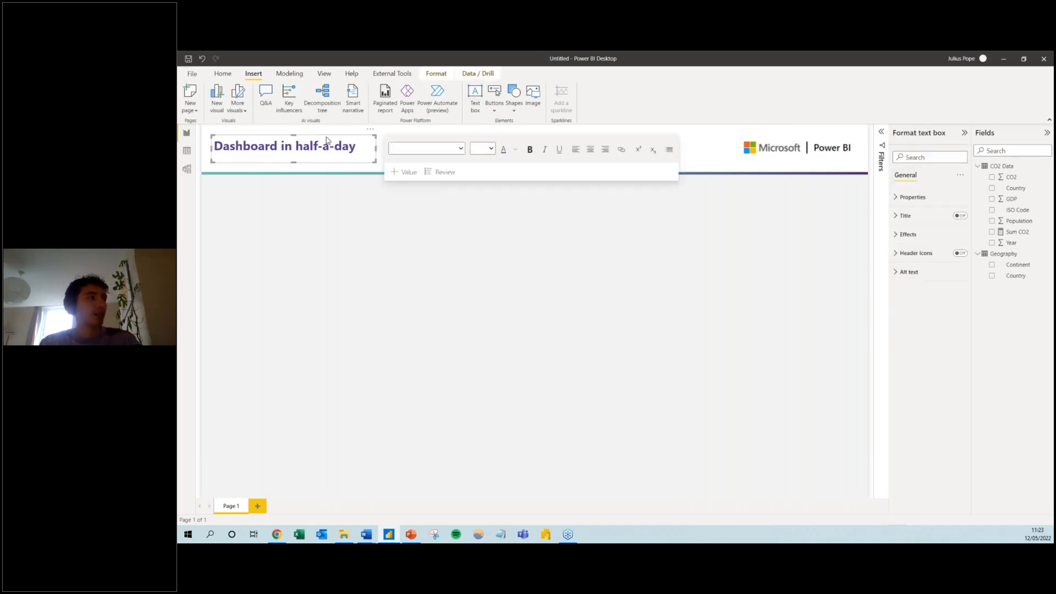
{"action": "left_click", "coordinate": [911, 240]}
{"action": "left_click", "coordinate": [956, 253]}
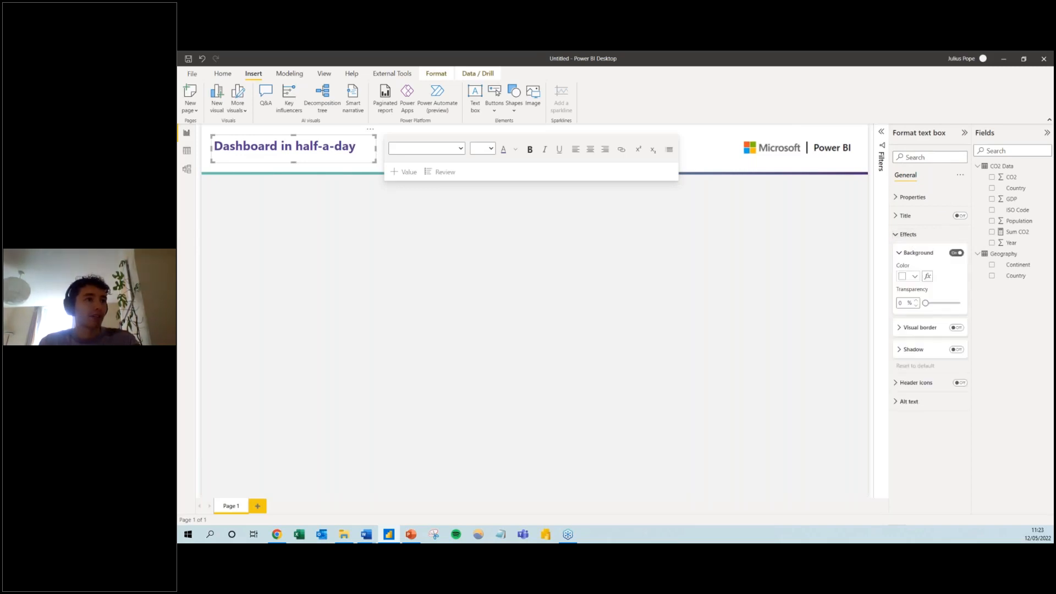
{"action": "left_click", "coordinate": [957, 253]}
Try out a visual border and a shadow on the title text box, switching each off again
{"action": "left_click", "coordinate": [957, 275]}
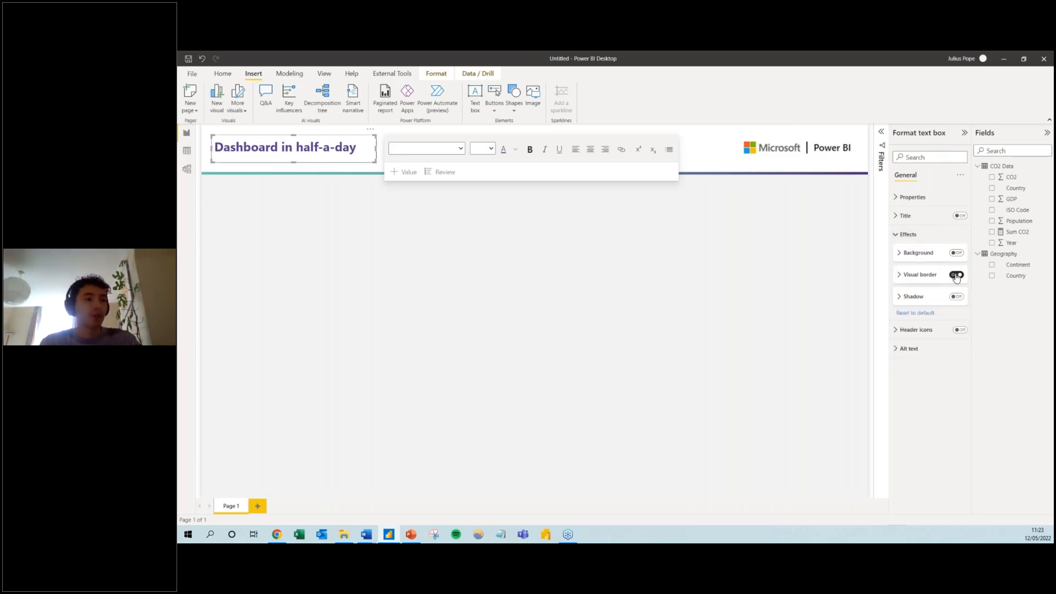
{"action": "left_click", "coordinate": [957, 275]}
{"action": "left_click", "coordinate": [957, 296]}
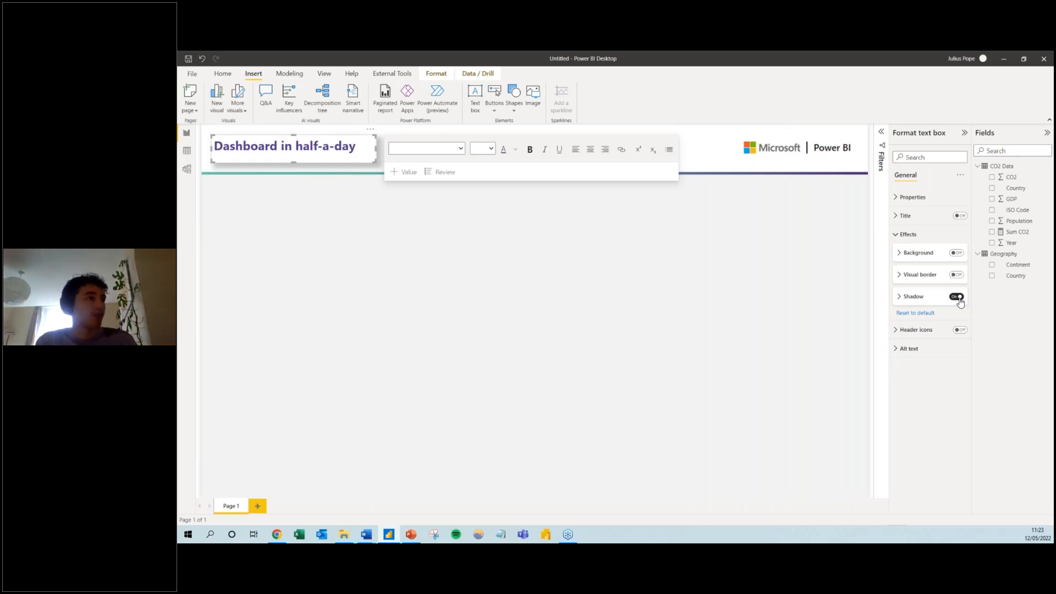
{"action": "left_click", "coordinate": [957, 297]}
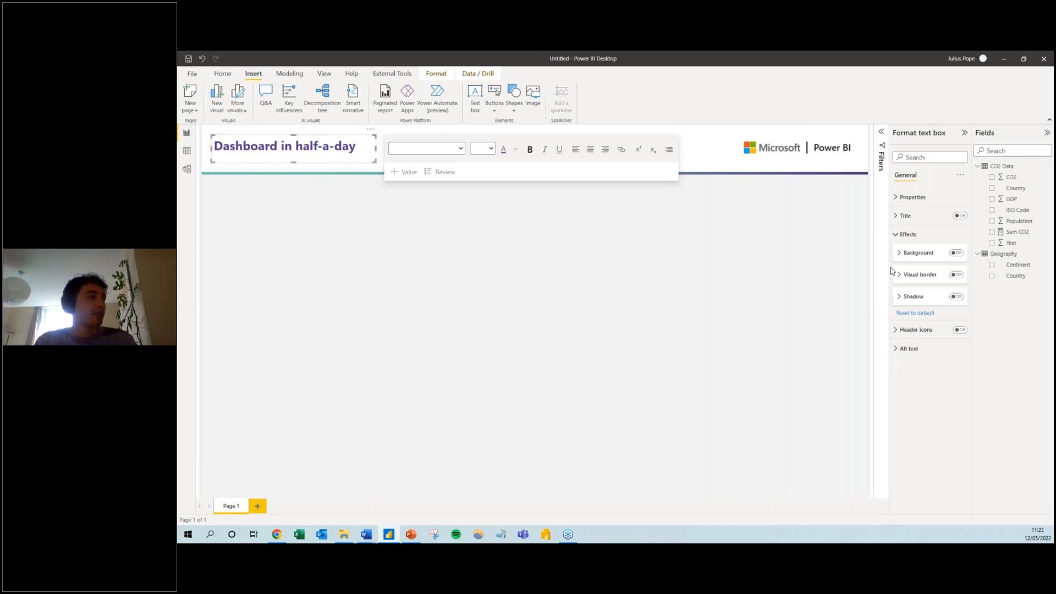
Add a compact card visual below the header line, aligned with the title, and populate it with the Sum CO2 measure
{"action": "left_click", "coordinate": [637, 249]}
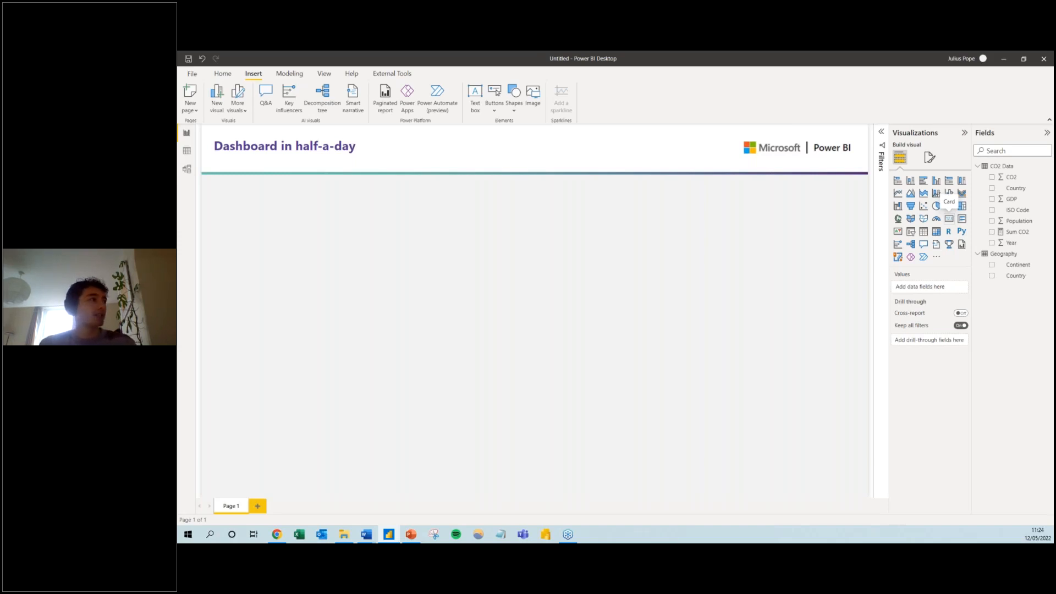
{"action": "left_click", "coordinate": [949, 218]}
{"action": "left_click_drag", "start_coordinate": [320, 262], "coordinate": [320, 224]}
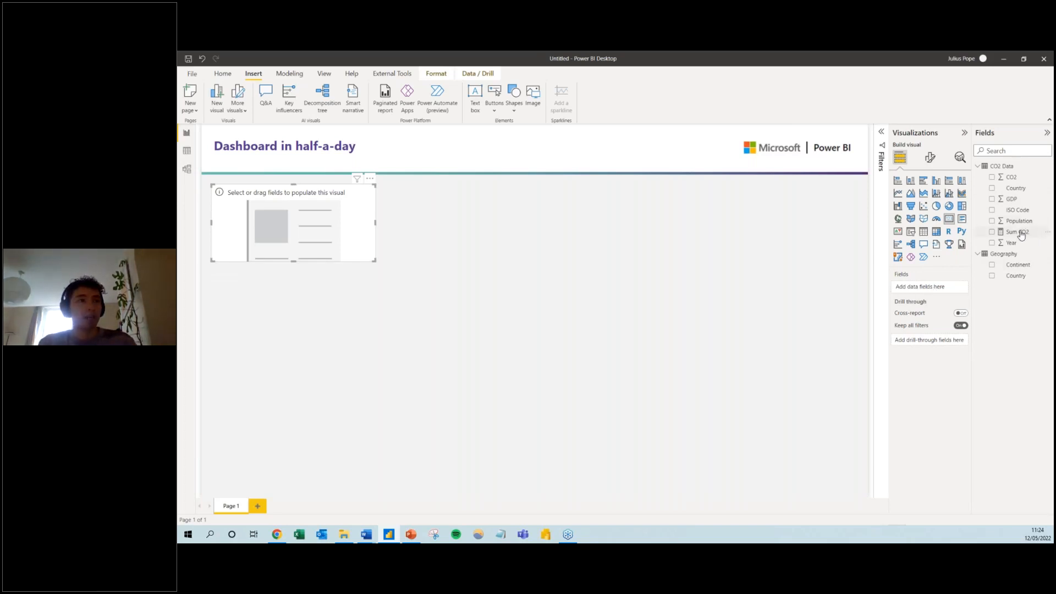
{"action": "left_click_drag", "start_coordinate": [1017, 233], "coordinate": [928, 287]}
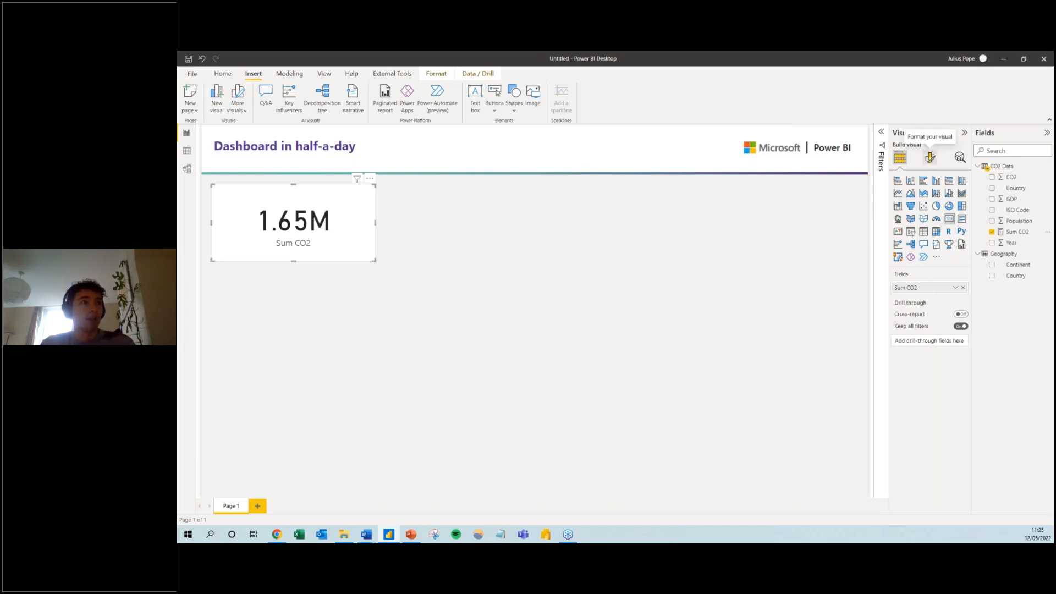
Set the card's callout value font size to 25 and narrow the card to about half its width
{"action": "left_click", "coordinate": [930, 159]}
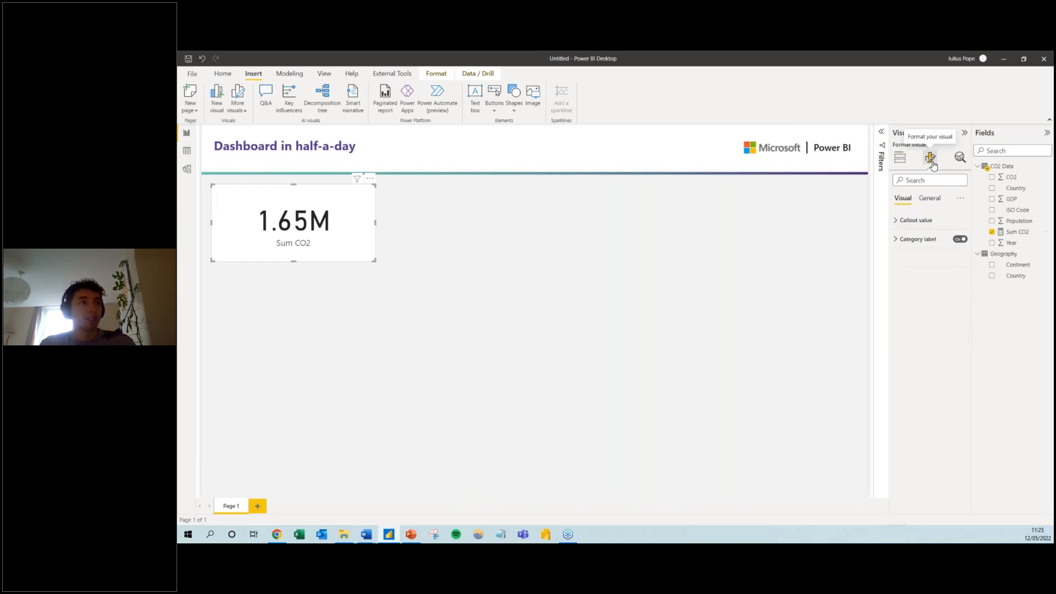
{"action": "left_click", "coordinate": [918, 221]}
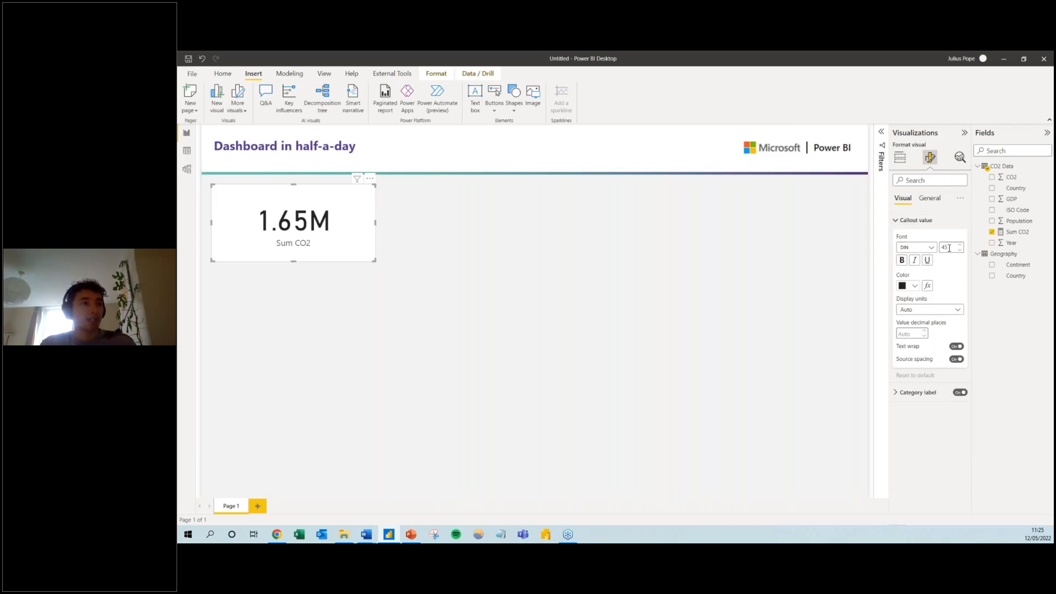
{"action": "left_click_drag", "start_coordinate": [950, 248], "coordinate": [942, 248]}
{"action": "type", "text": "3"}
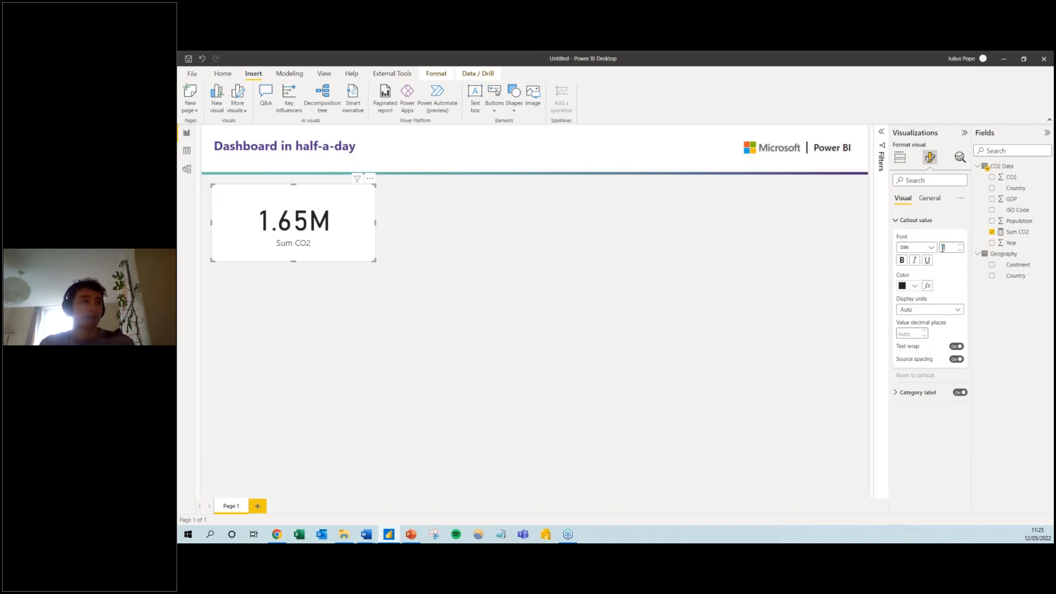
{"action": "type", "text": "5"}
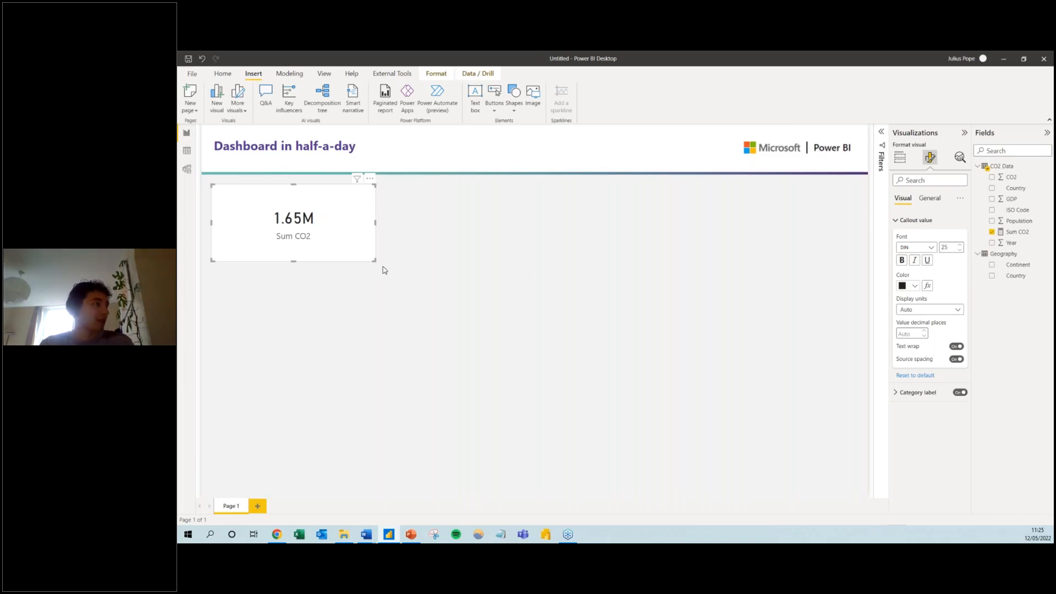
{"action": "left_click_drag", "start_coordinate": [375, 262], "coordinate": [295, 264]}
{"action": "left_click", "coordinate": [349, 271]}
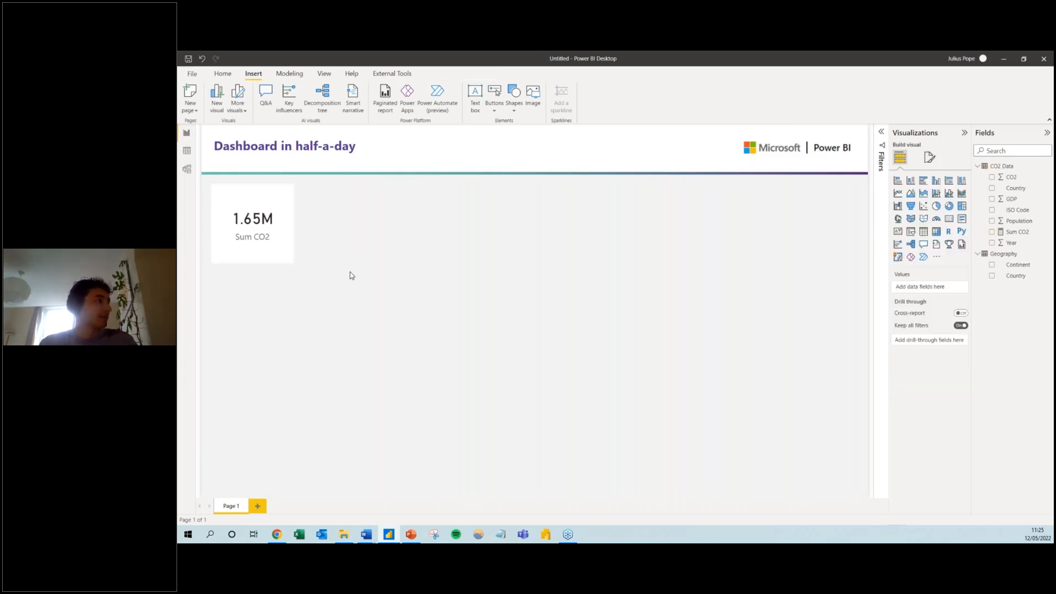
Duplicate the Sum CO2 card and place the copy directly beneath the original
{"action": "left_click", "coordinate": [260, 250]}
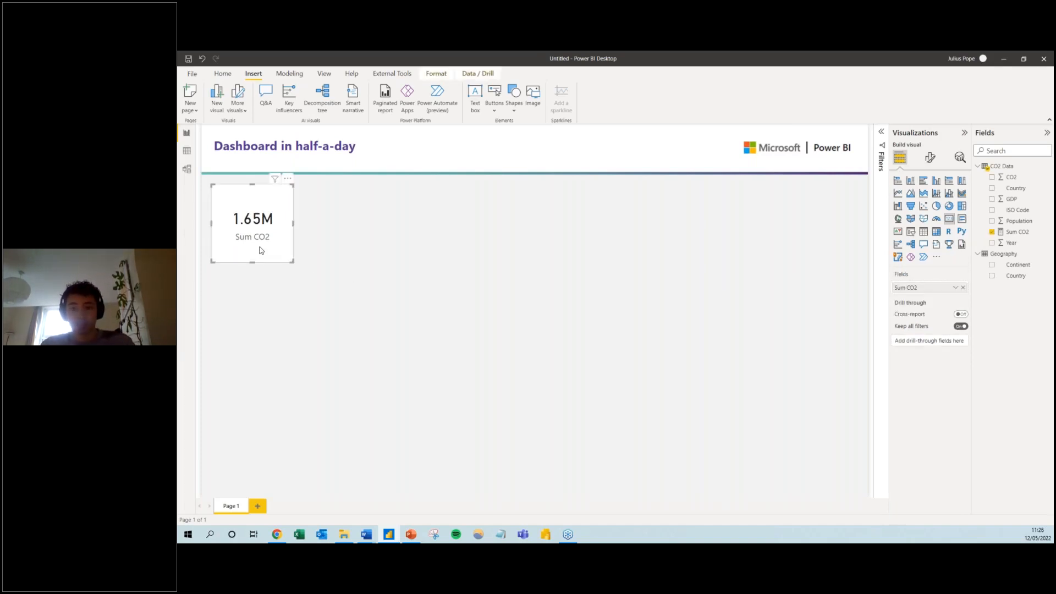
{"action": "key", "text": "ctrl+v"}
{"action": "left_click_drag", "start_coordinate": [255, 238], "coordinate": [250, 319]}
{"action": "left_click", "coordinate": [368, 324]}
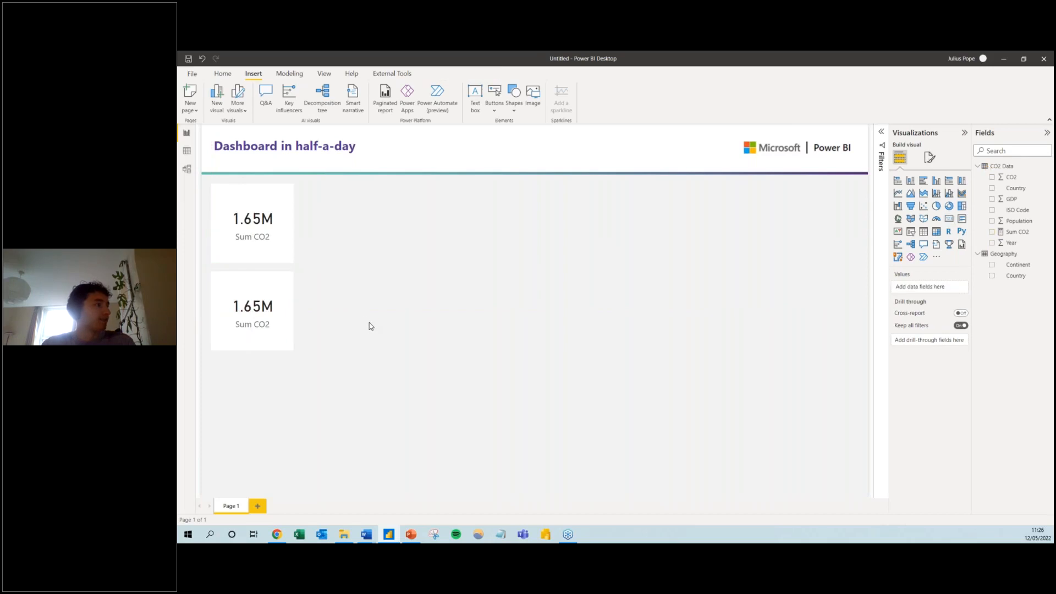
Replace the lower card's field with the CO2 column and aggregate it as Average
{"action": "left_click", "coordinate": [253, 314]}
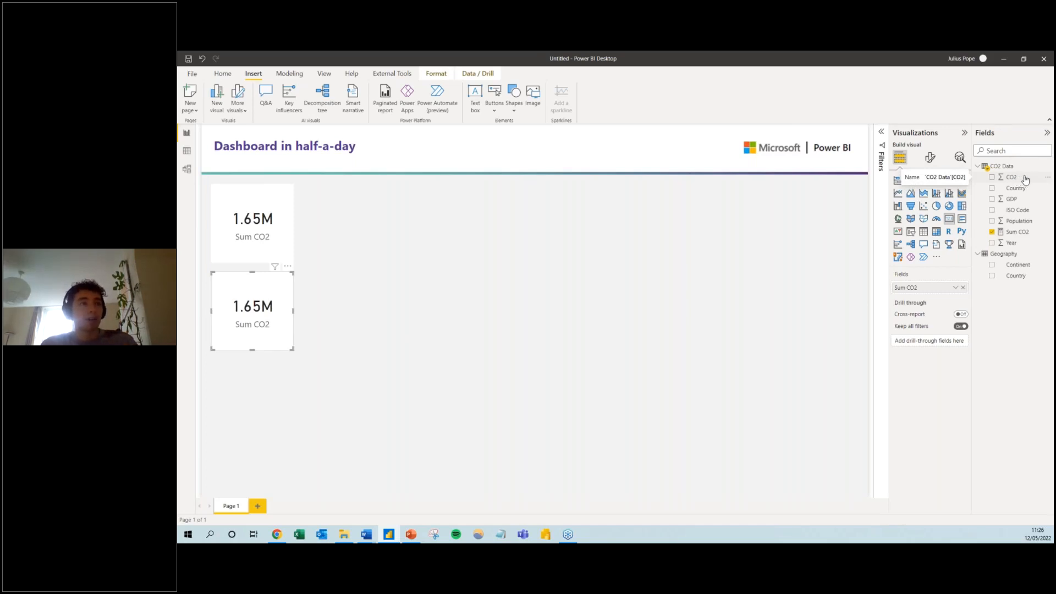
{"action": "left_click_drag", "start_coordinate": [1025, 179], "coordinate": [933, 286]}
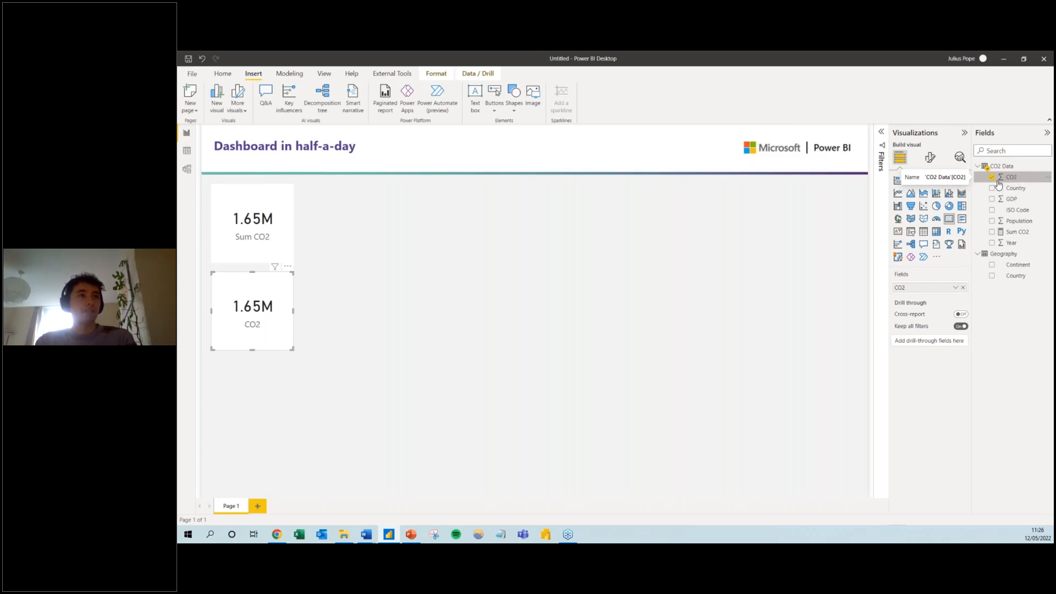
{"action": "left_click", "coordinate": [955, 287]}
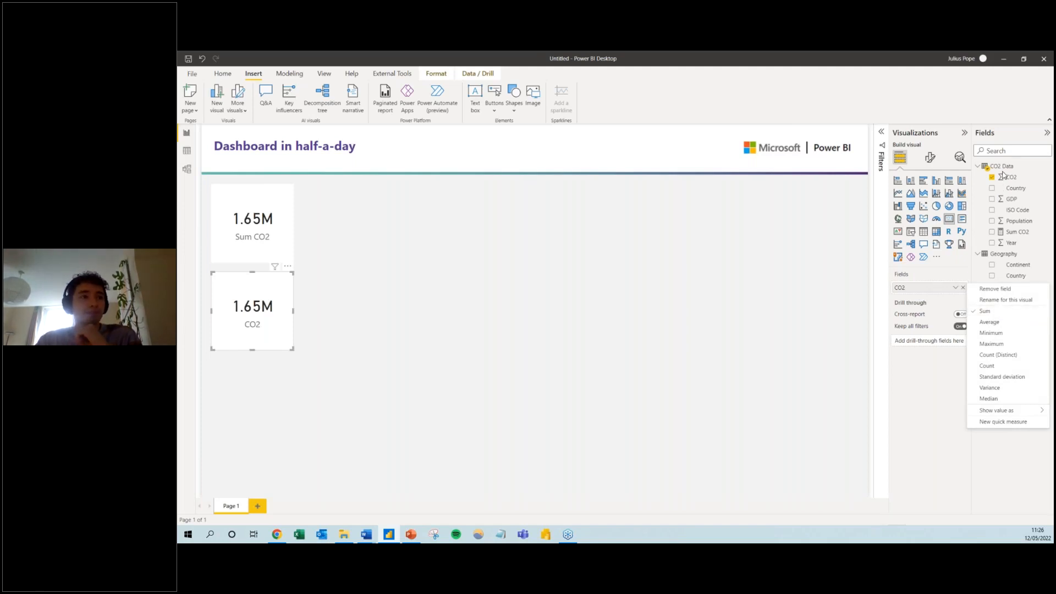
{"action": "left_click", "coordinate": [1000, 323]}
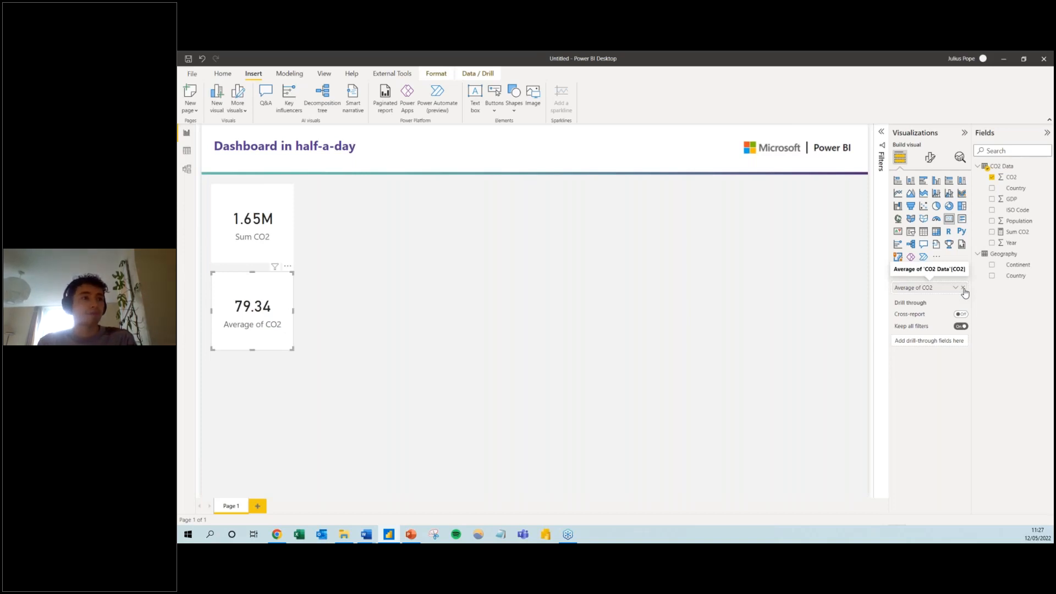
Create a measure in the CO2 Data table defined as Average CO2 = AVERAGE('CO2 Data'[CO2])
{"action": "left_click", "coordinate": [1012, 233]}
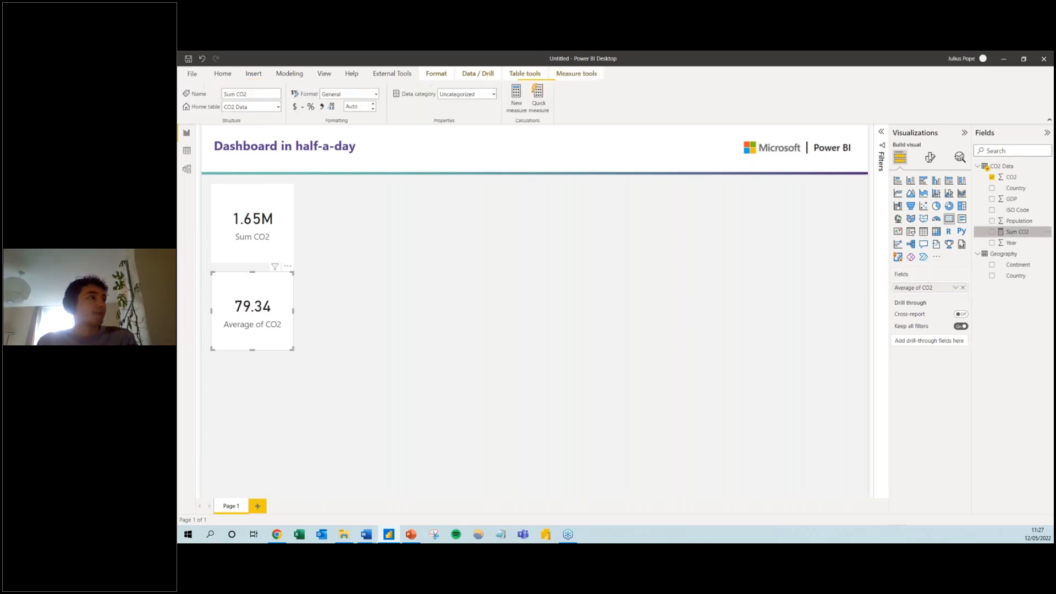
{"action": "left_click", "coordinate": [223, 74]}
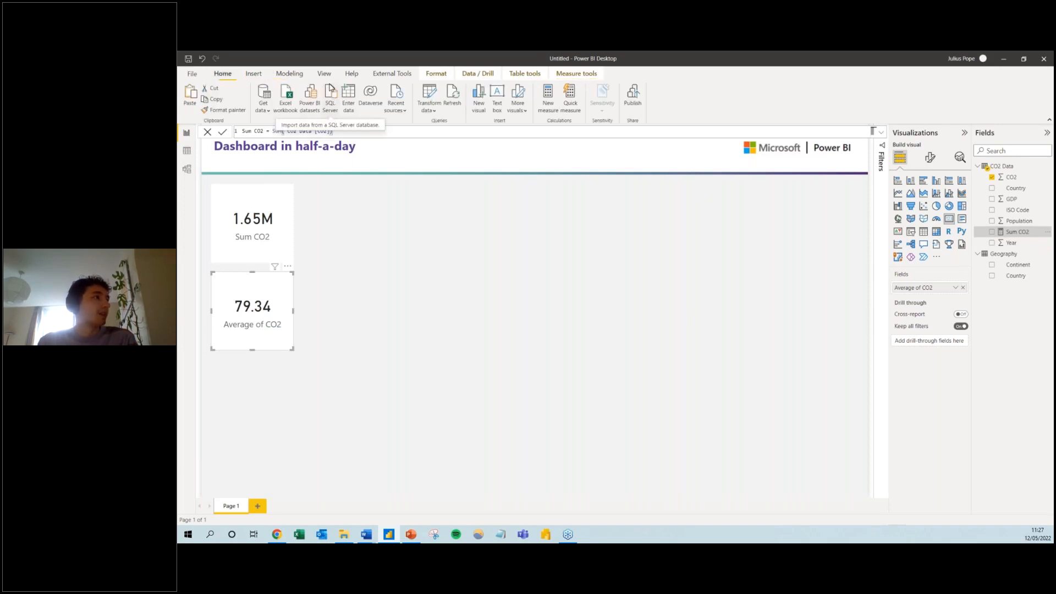
{"action": "left_click", "coordinate": [549, 98]}
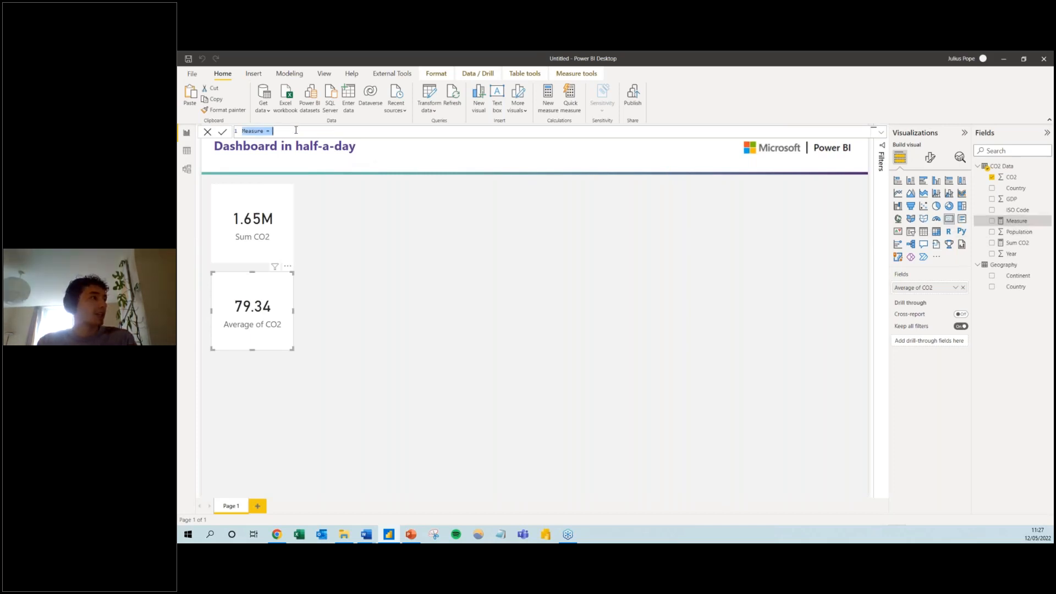
{"action": "type", "text": "Average"}
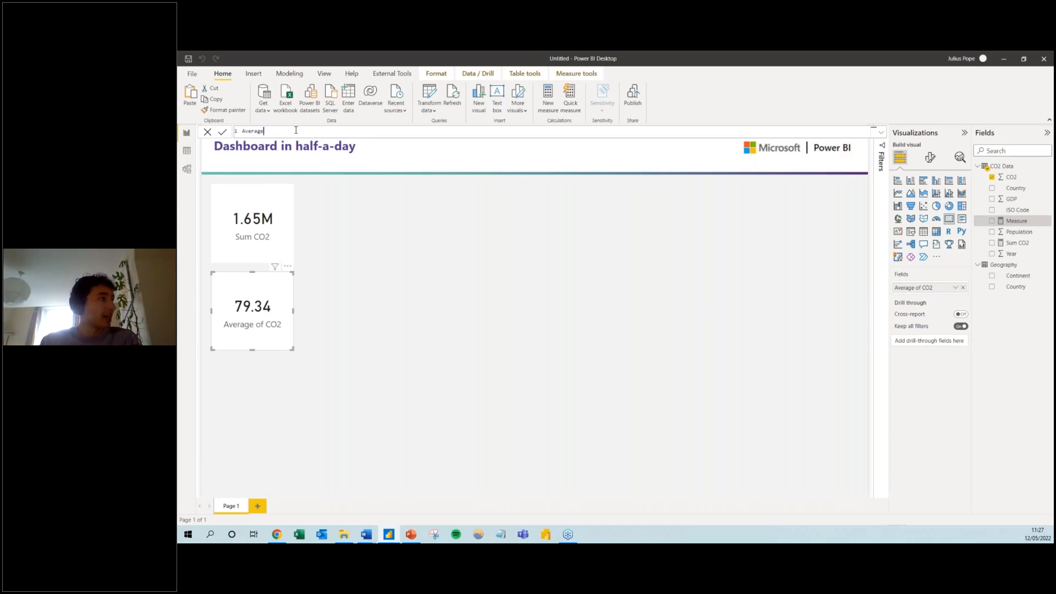
{"action": "type", "text": " CO2 = AVE"}
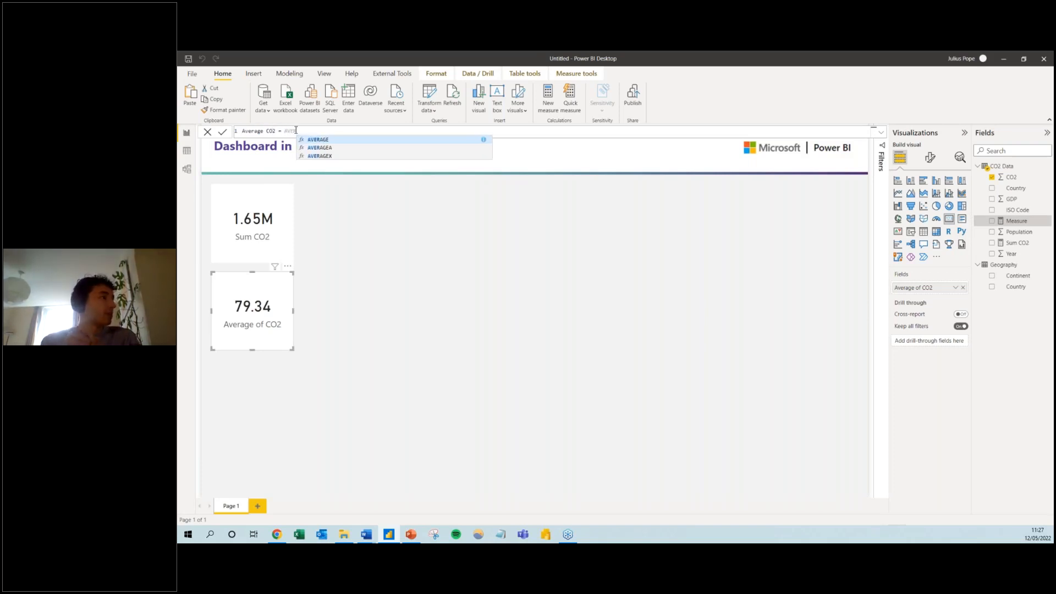
{"action": "type", "text": "R"}
{"action": "left_click", "coordinate": [328, 141]}
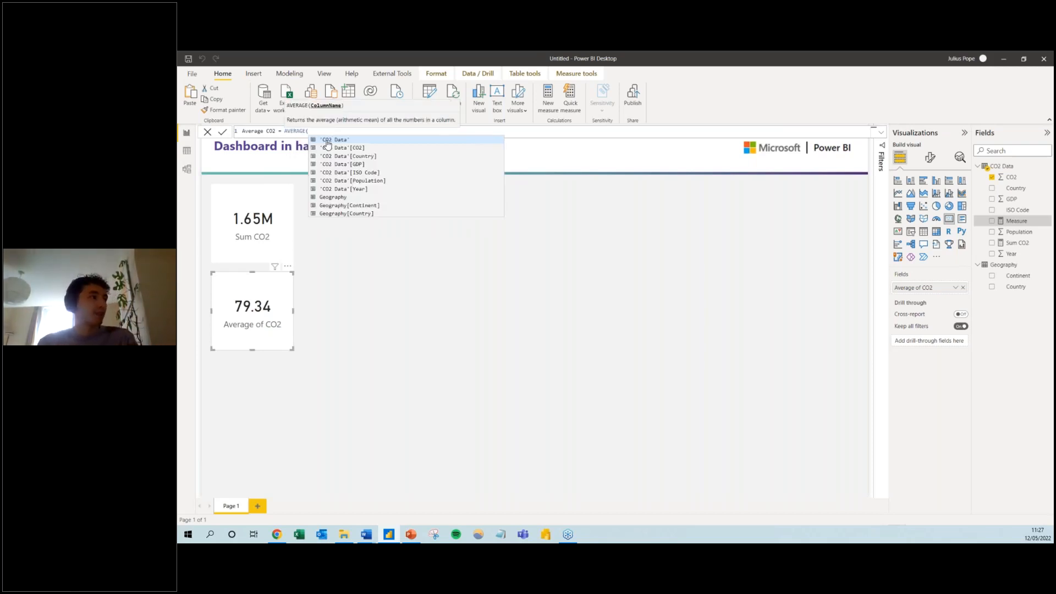
{"action": "type", "text": "CO2"}
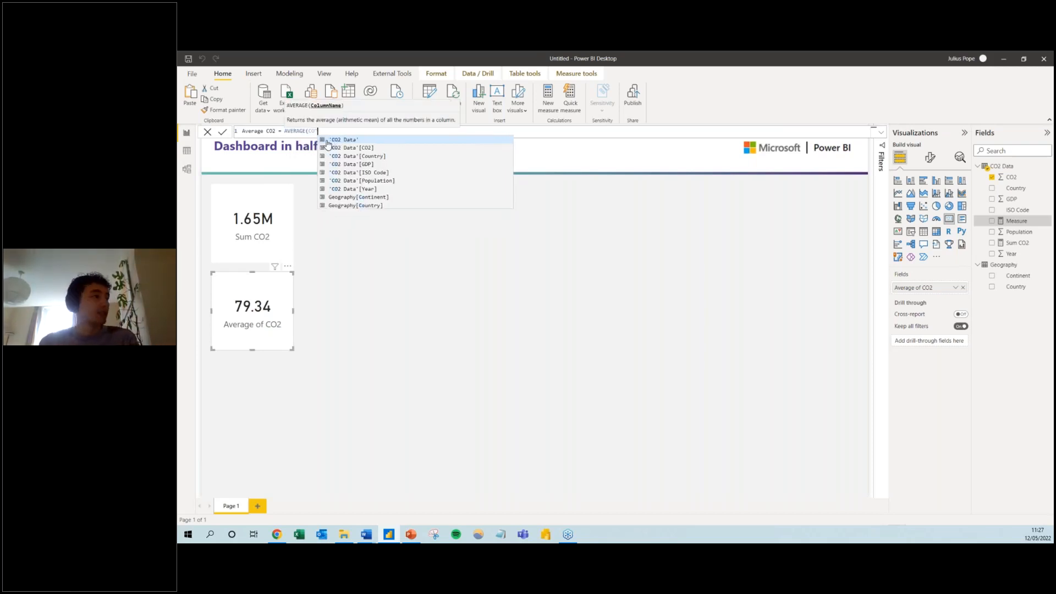
{"action": "left_click", "coordinate": [354, 148]}
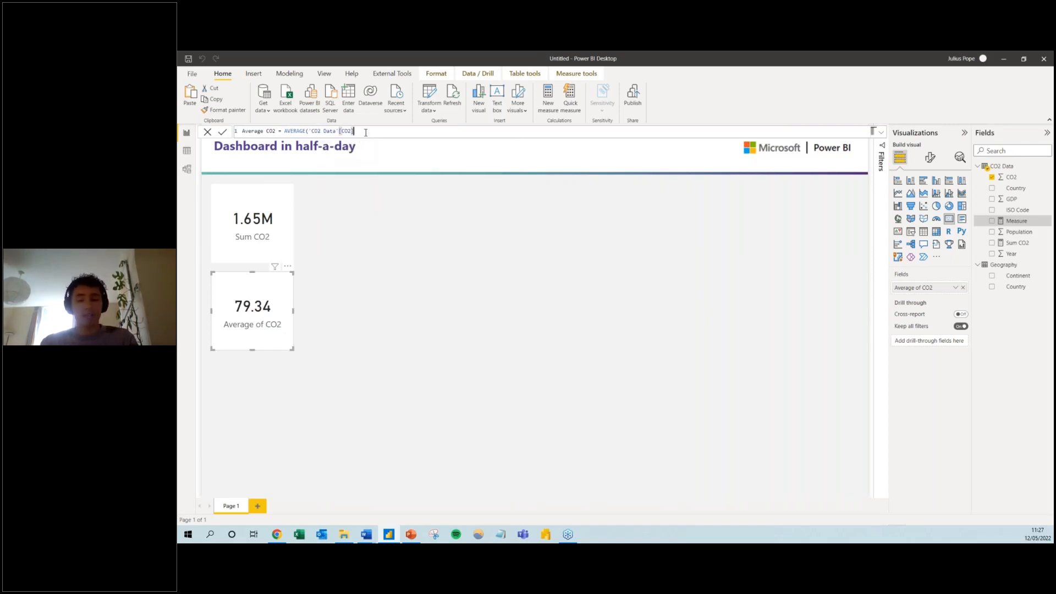
{"action": "type", "text": ")"}
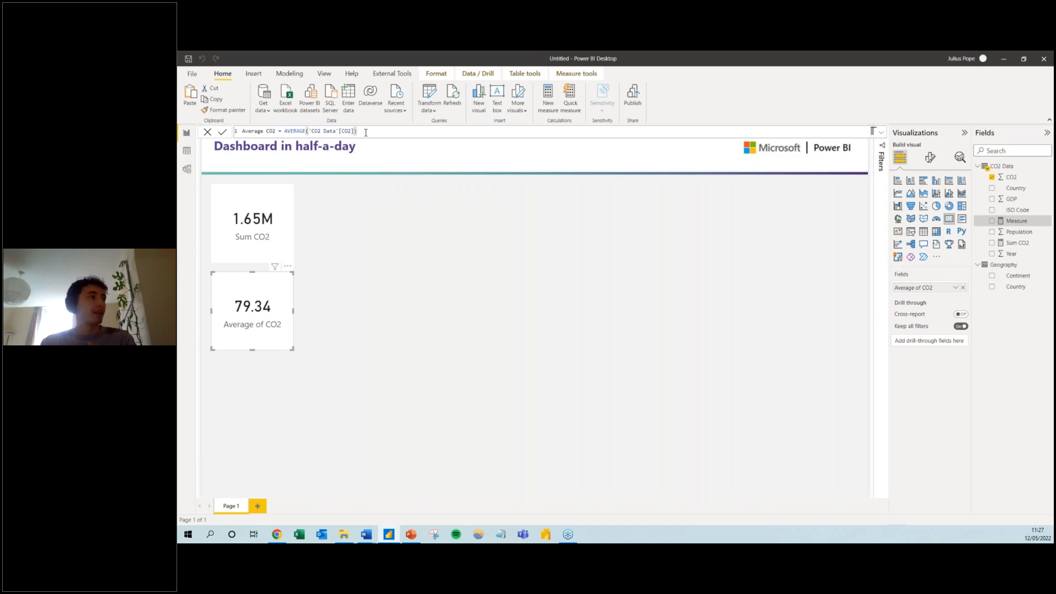
{"action": "key", "text": "Return"}
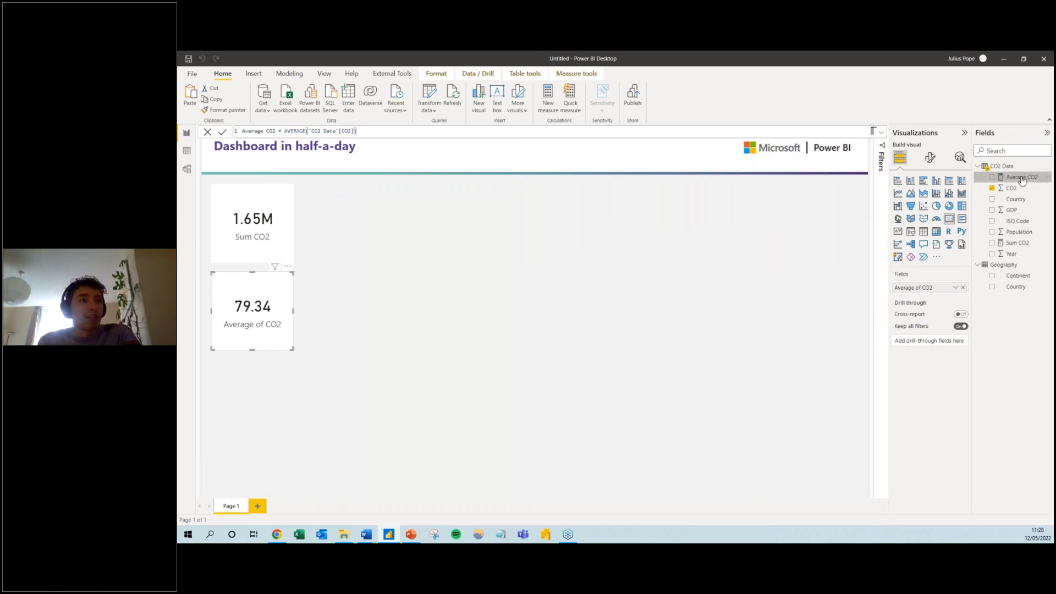
Replace the lower card's aggregated CO2 column with the Average CO2 measure and deselect the card
{"action": "left_click_drag", "start_coordinate": [1023, 182], "coordinate": [923, 287]}
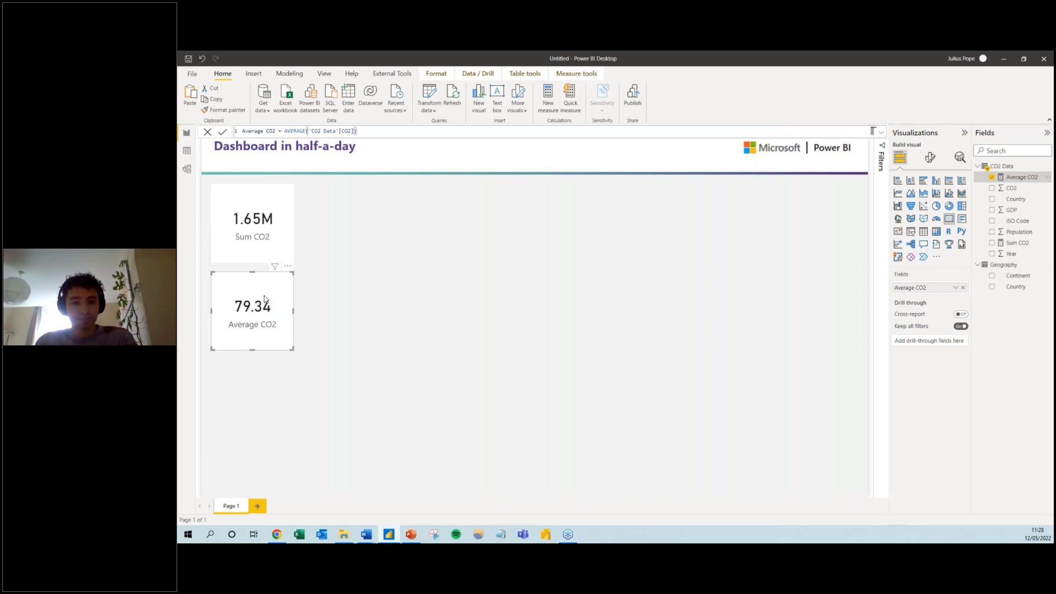
{"action": "left_click", "coordinate": [323, 298]}
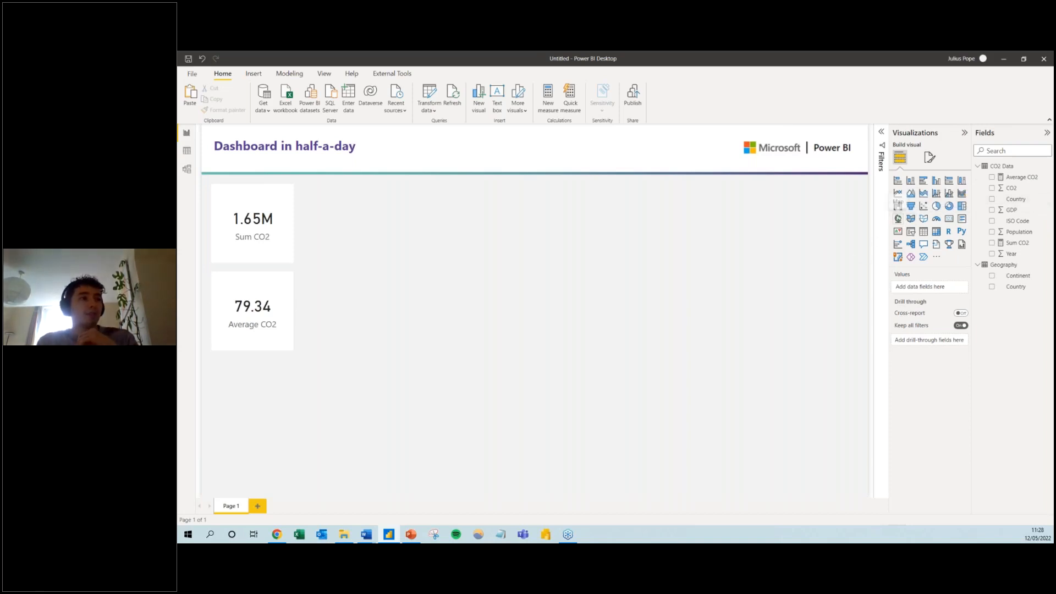
Add a map visual with Country from CO2 Data as location, placed beside the cards and matching their combined height
{"action": "left_click", "coordinate": [897, 218]}
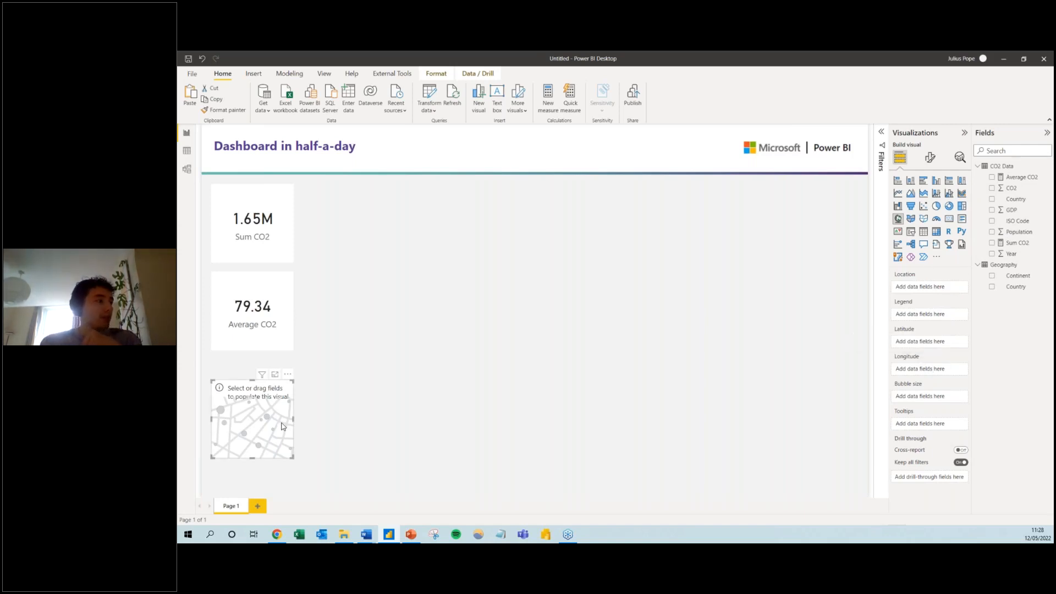
{"action": "key", "text": "Delete"}
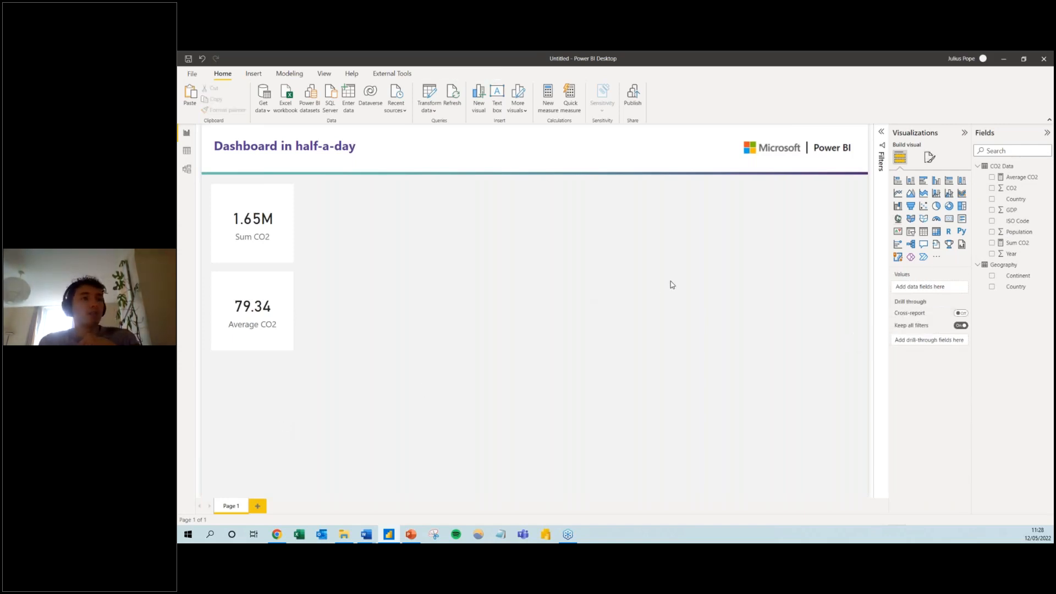
{"action": "left_click_drag", "start_coordinate": [1023, 202], "coordinate": [564, 269]}
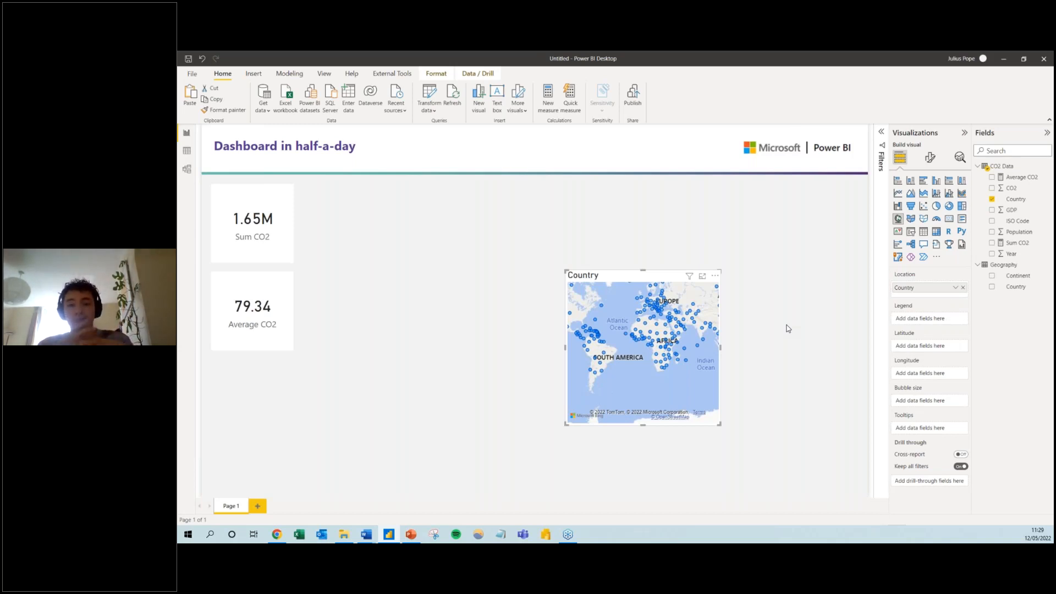
{"action": "left_click_drag", "start_coordinate": [591, 278], "coordinate": [329, 193]}
{"action": "left_click_drag", "start_coordinate": [457, 337], "coordinate": [525, 349]}
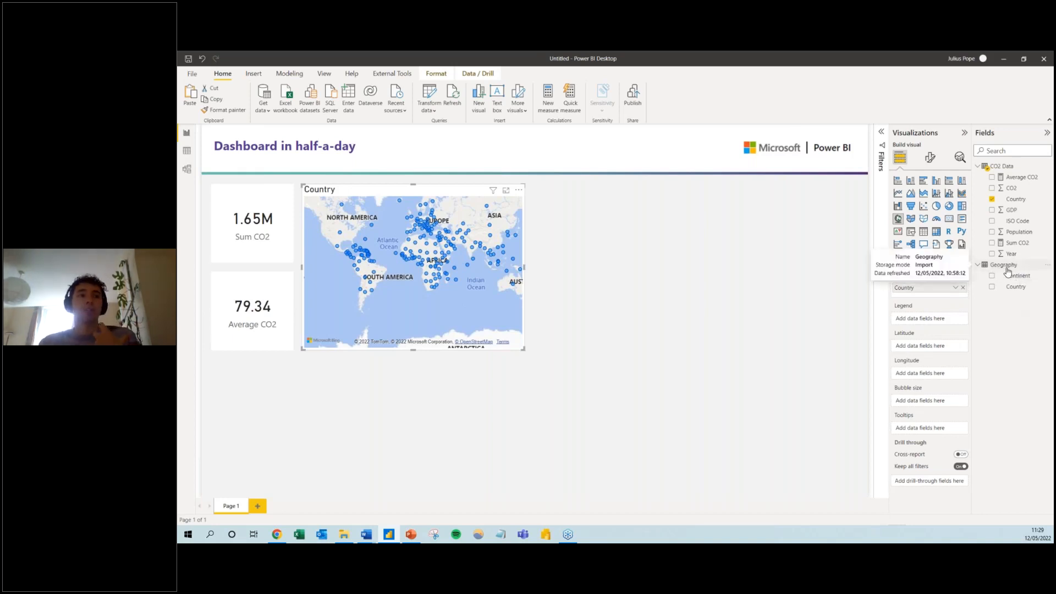
Colour the map's bubbles by Continent as legend and size them by the Average CO2 measure
{"action": "left_click_drag", "start_coordinate": [1019, 280], "coordinate": [928, 319]}
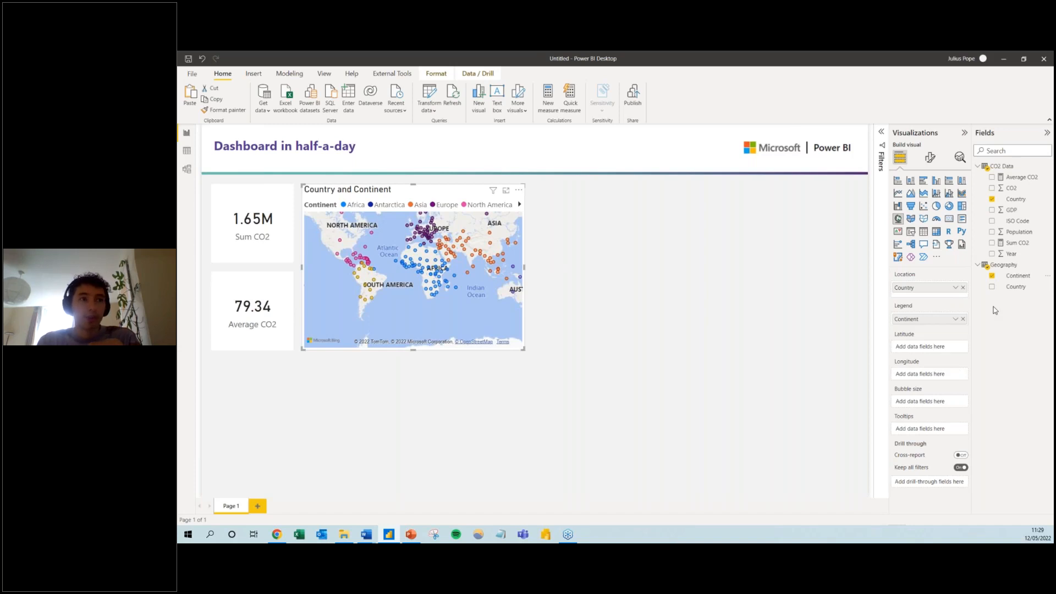
{"action": "left_click_drag", "start_coordinate": [1017, 177], "coordinate": [922, 403]}
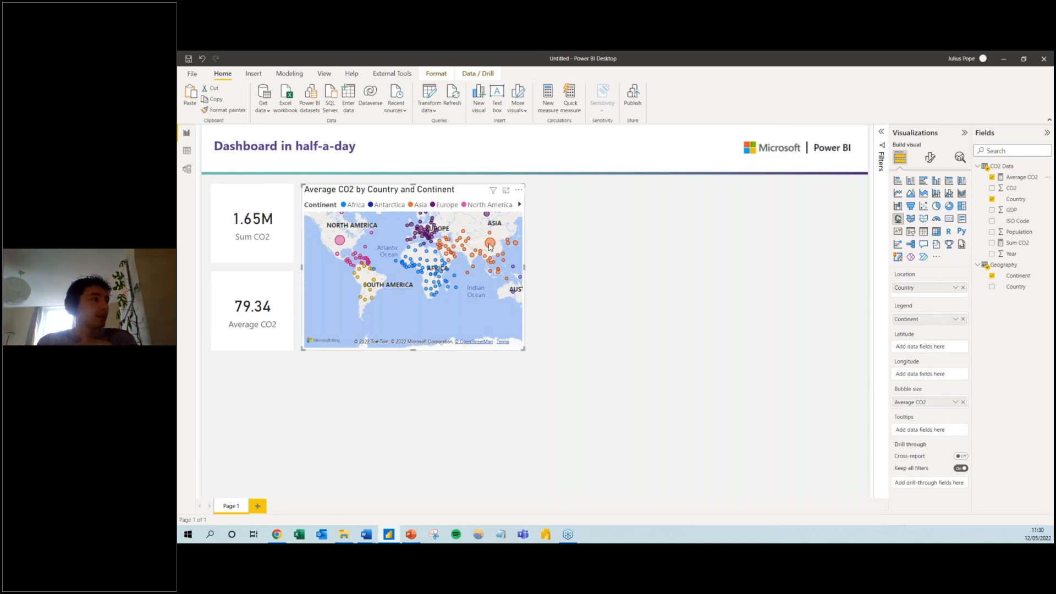
{"action": "mouse_move", "coordinate": [489, 247]}
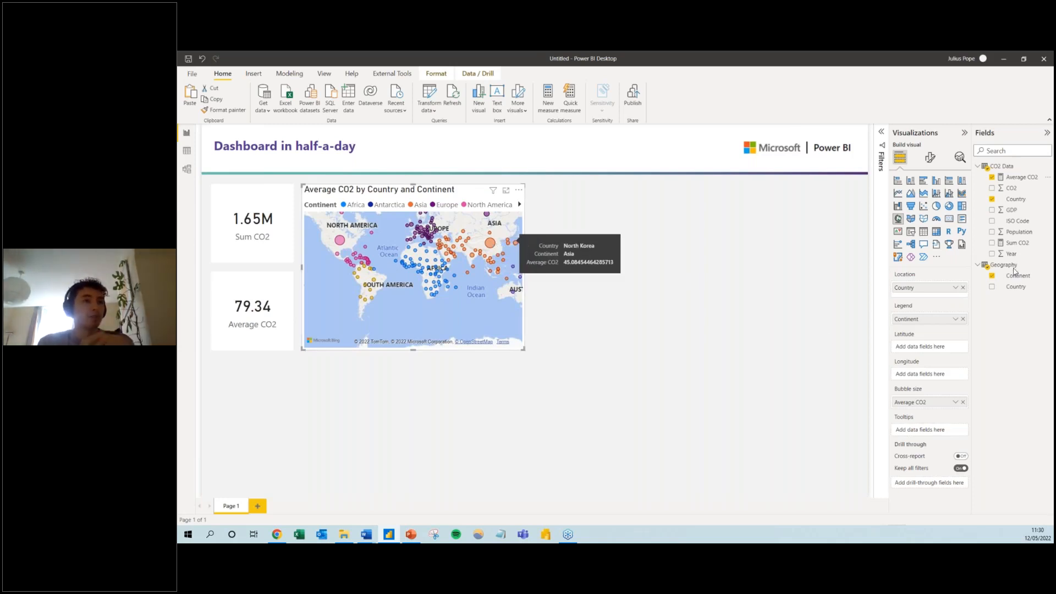
Add the Sum CO2 measure to the map's tooltips and check the tooltip on China's bubble
{"action": "left_click_drag", "start_coordinate": [1019, 245], "coordinate": [928, 434]}
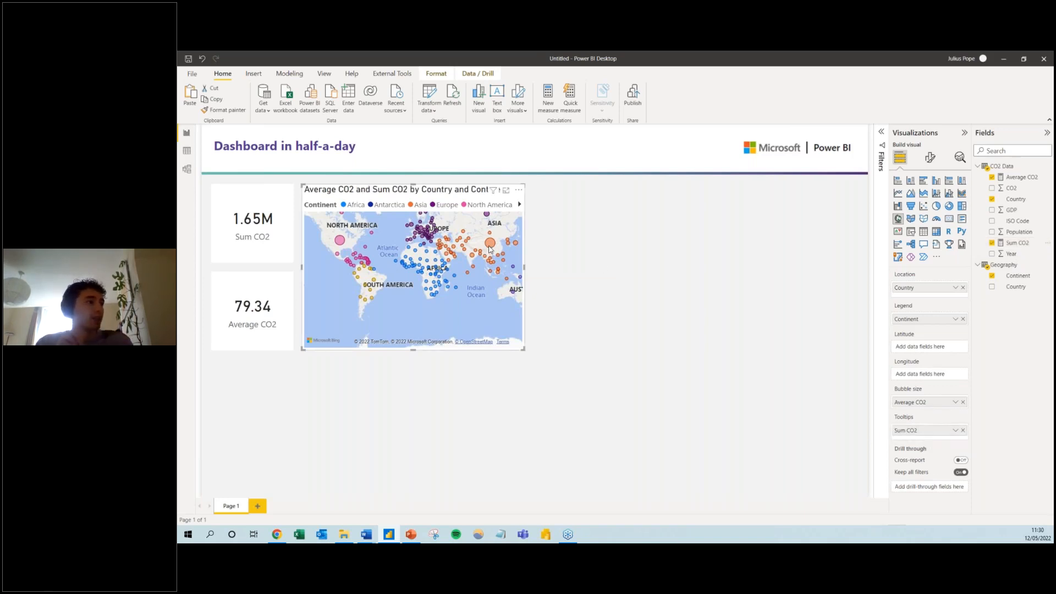
{"action": "mouse_move", "coordinate": [491, 250]}
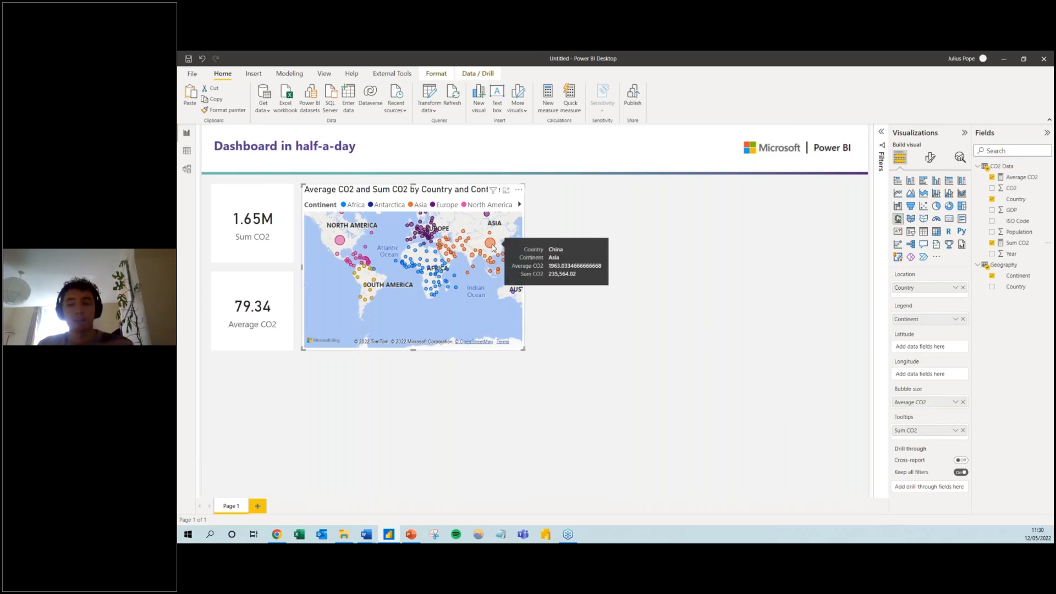
{"action": "left_click", "coordinate": [607, 211]}
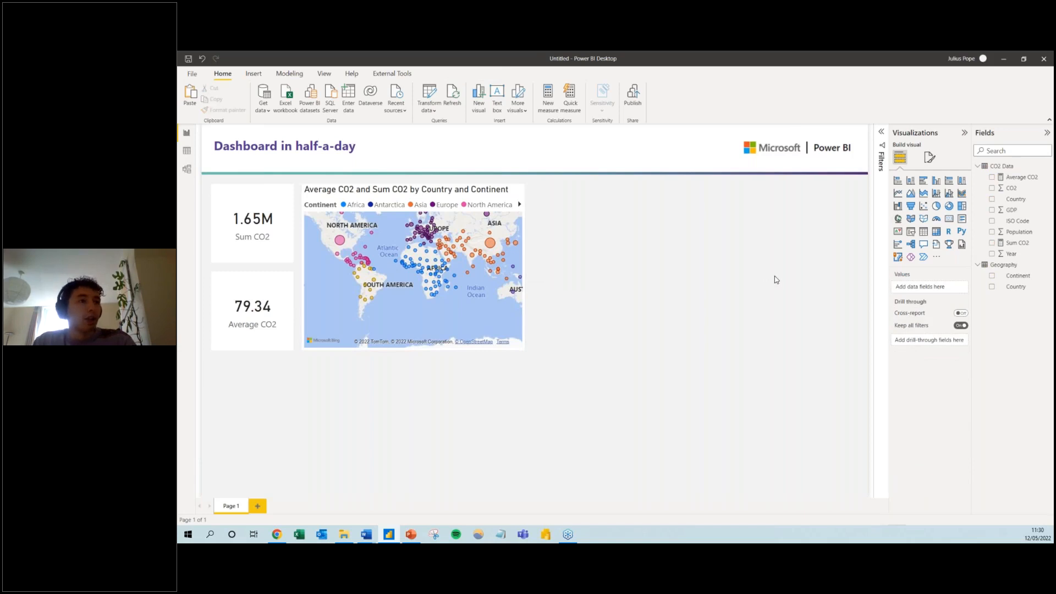
Add a stacked column chart of Sum CO2 by Year beside the map, widened to nearly the page edge
{"action": "left_click", "coordinate": [911, 181]}
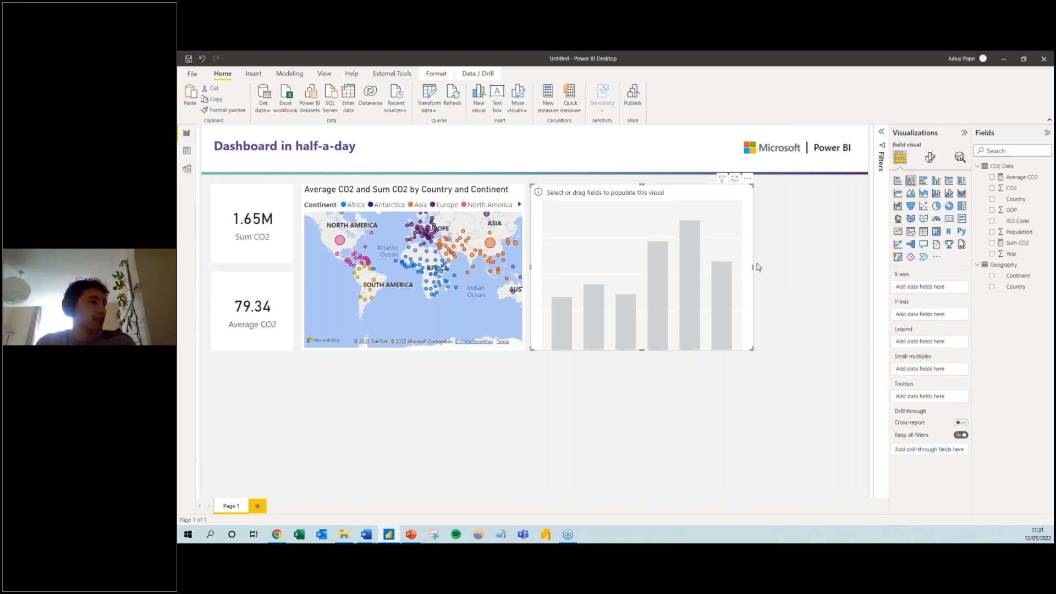
{"action": "left_click_drag", "start_coordinate": [755, 270], "coordinate": [858, 273]}
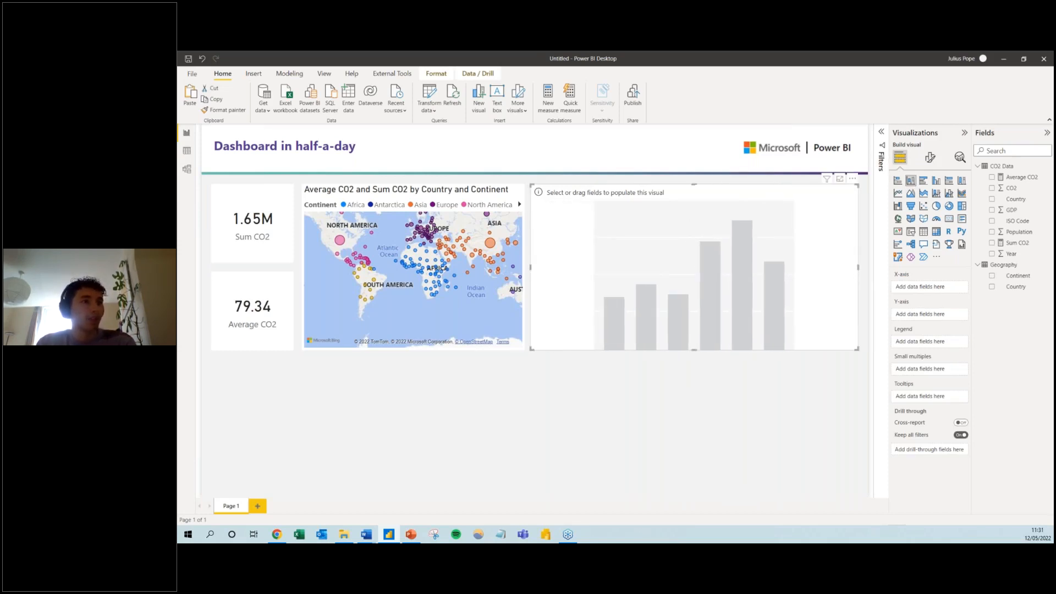
{"action": "left_click_drag", "start_coordinate": [935, 300], "coordinate": [928, 288]}
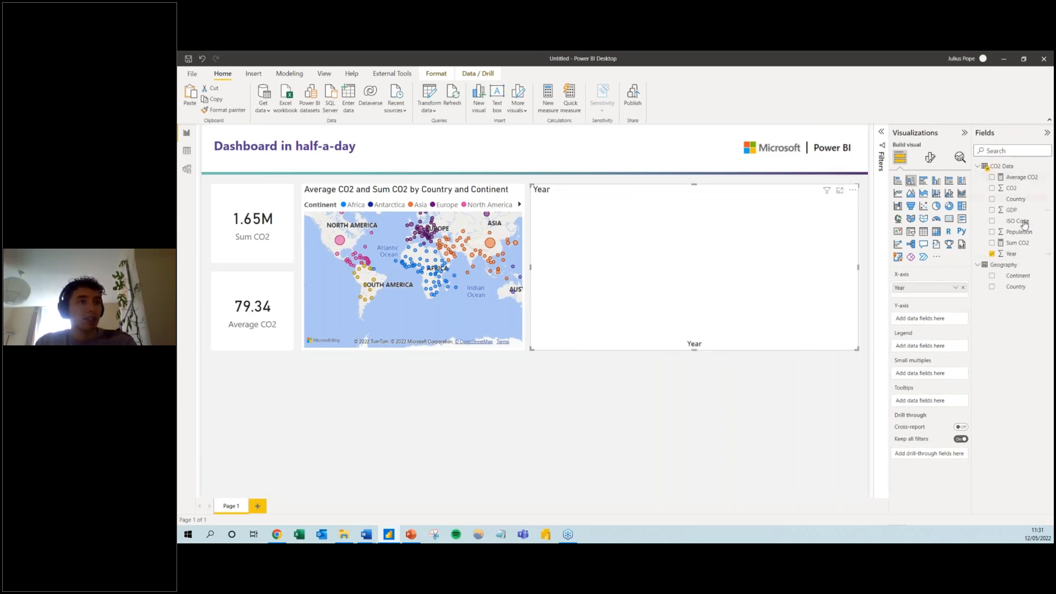
{"action": "left_click_drag", "start_coordinate": [1017, 242], "coordinate": [929, 318]}
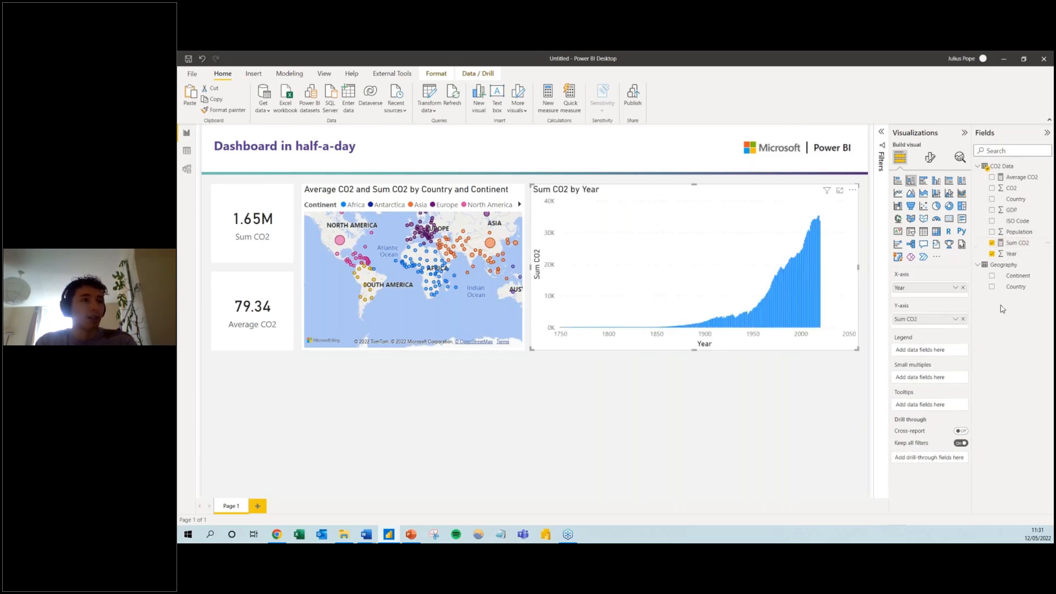
Split the stacked column chart's columns by Continent using the legend
{"action": "left_click_drag", "start_coordinate": [1019, 275], "coordinate": [932, 351]}
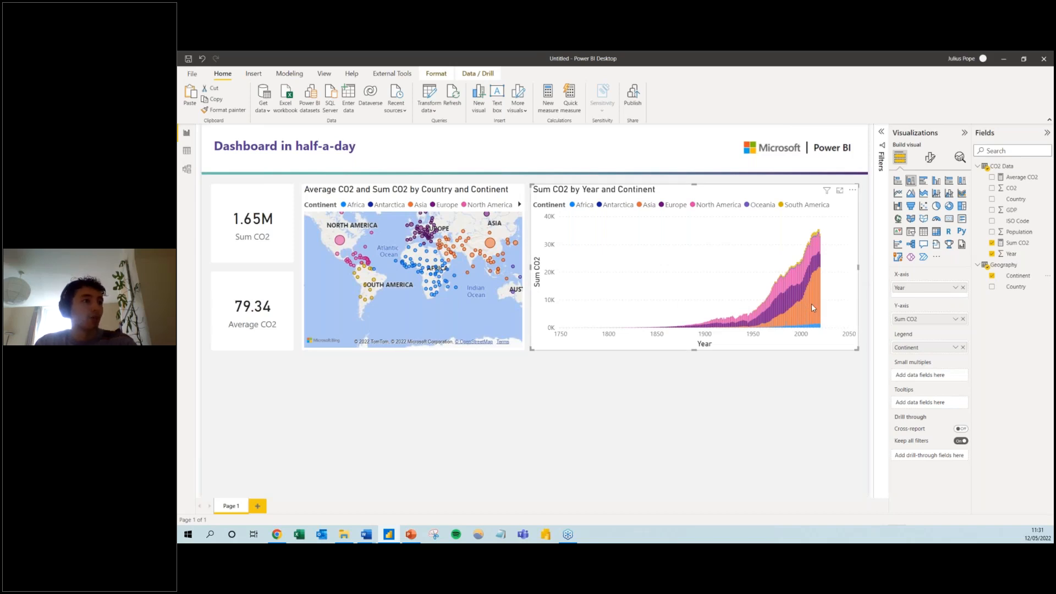
{"action": "mouse_move", "coordinate": [811, 307]}
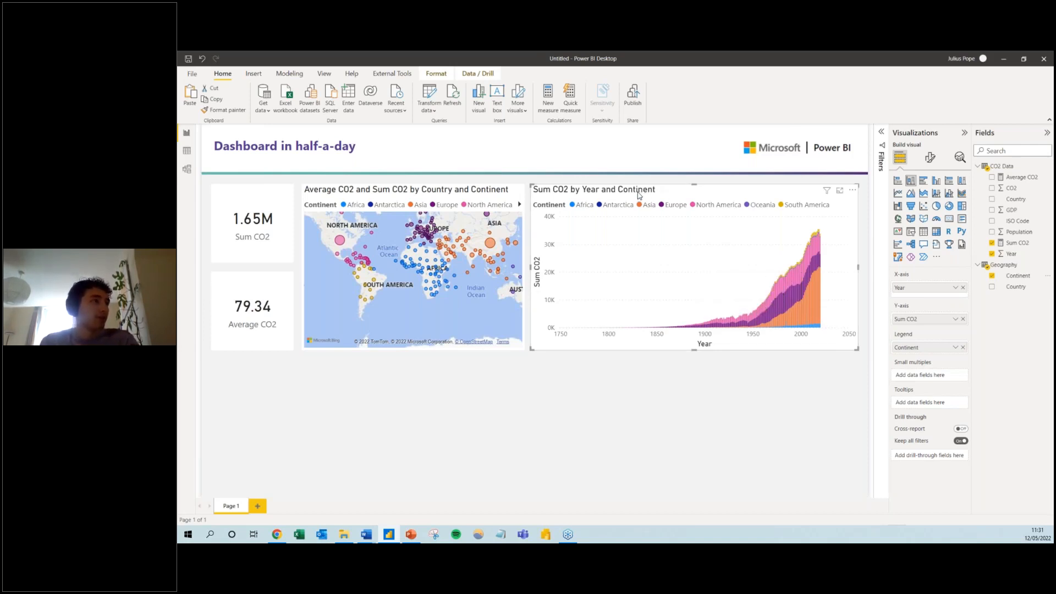
{"action": "left_click", "coordinate": [628, 165]}
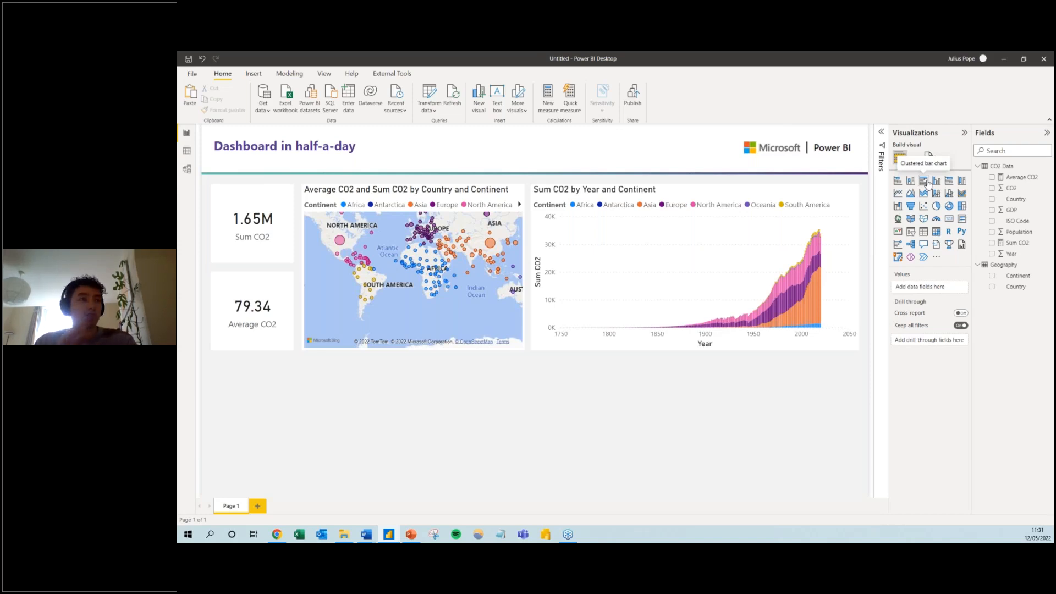
Add a clustered bar chart directly beneath the Average CO2 card and enlarge it to nearly the bottom of the page
{"action": "left_click", "coordinate": [927, 183]}
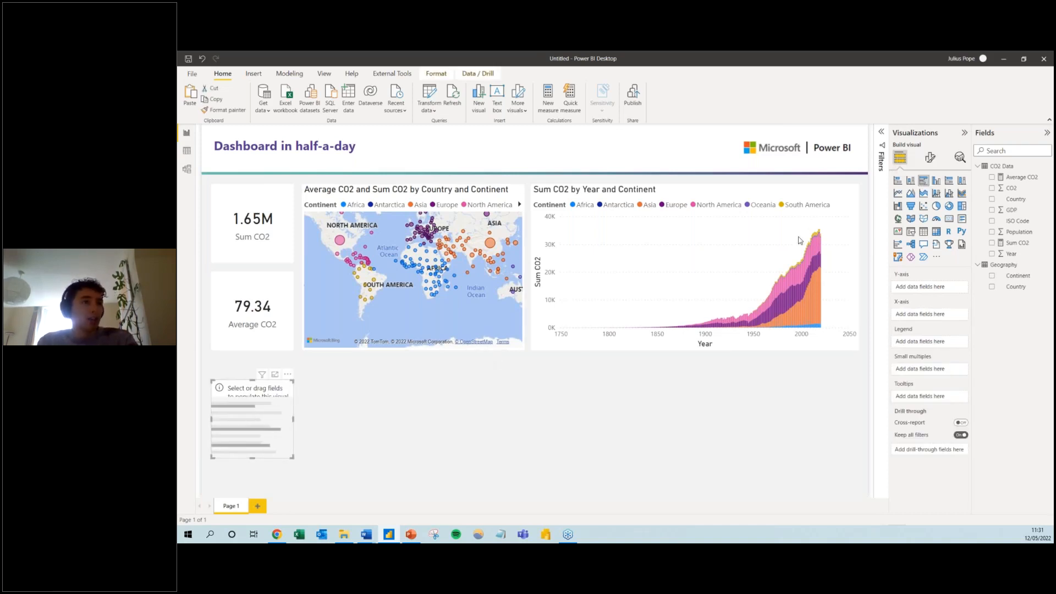
{"action": "left_click_drag", "start_coordinate": [237, 401], "coordinate": [239, 379]}
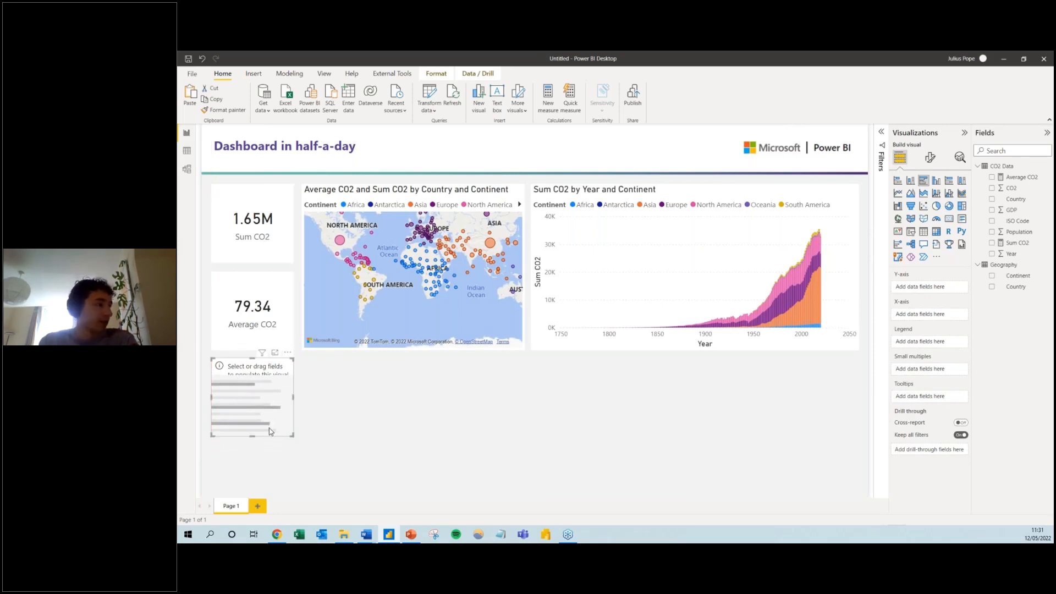
{"action": "left_click_drag", "start_coordinate": [293, 436], "coordinate": [353, 490]}
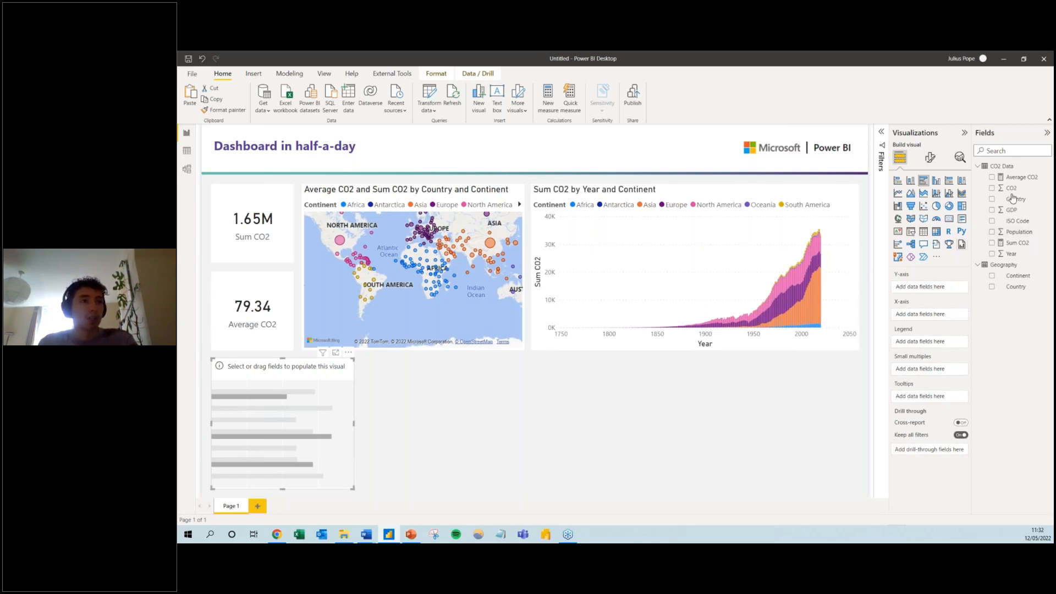
Plot Average CO2 by Country in the clustered bar chart and look through its bars
{"action": "left_click_drag", "start_coordinate": [919, 284], "coordinate": [920, 286]}
{"action": "left_click_drag", "start_coordinate": [1022, 177], "coordinate": [929, 318]}
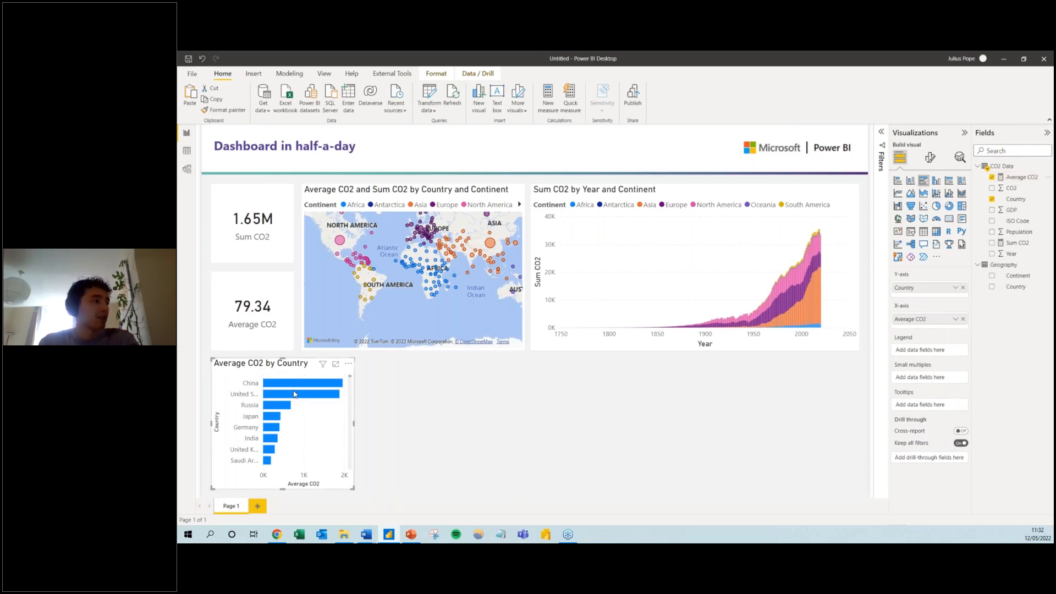
{"action": "scroll", "coordinate": [291, 406], "scroll_direction": "down", "scroll_amount": 3}
{"action": "scroll", "coordinate": [292, 406], "scroll_direction": "down", "scroll_amount": 10}
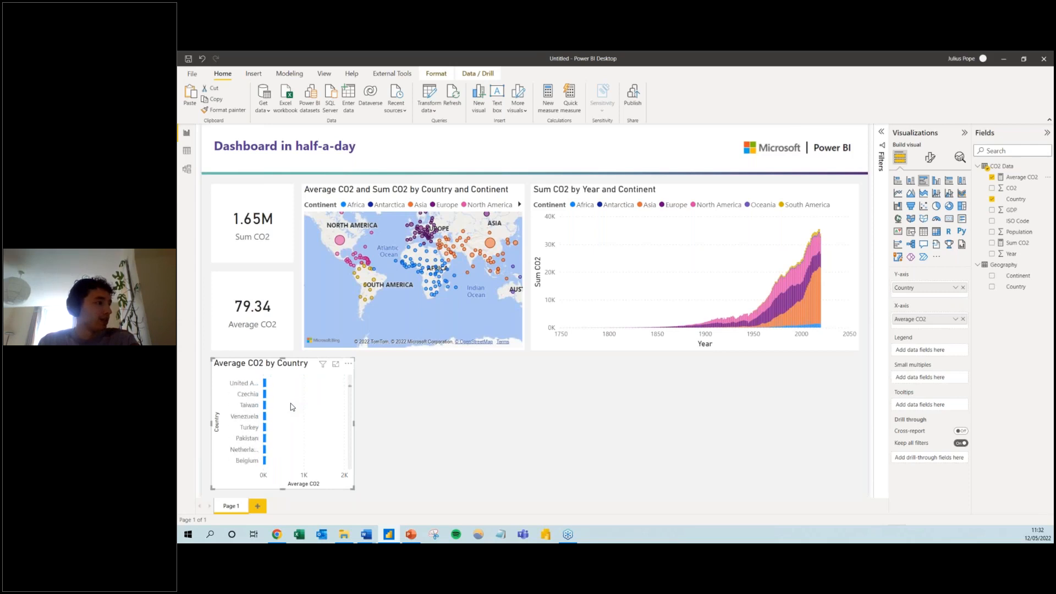
{"action": "scroll", "coordinate": [292, 406], "scroll_direction": "up", "scroll_amount": 15}
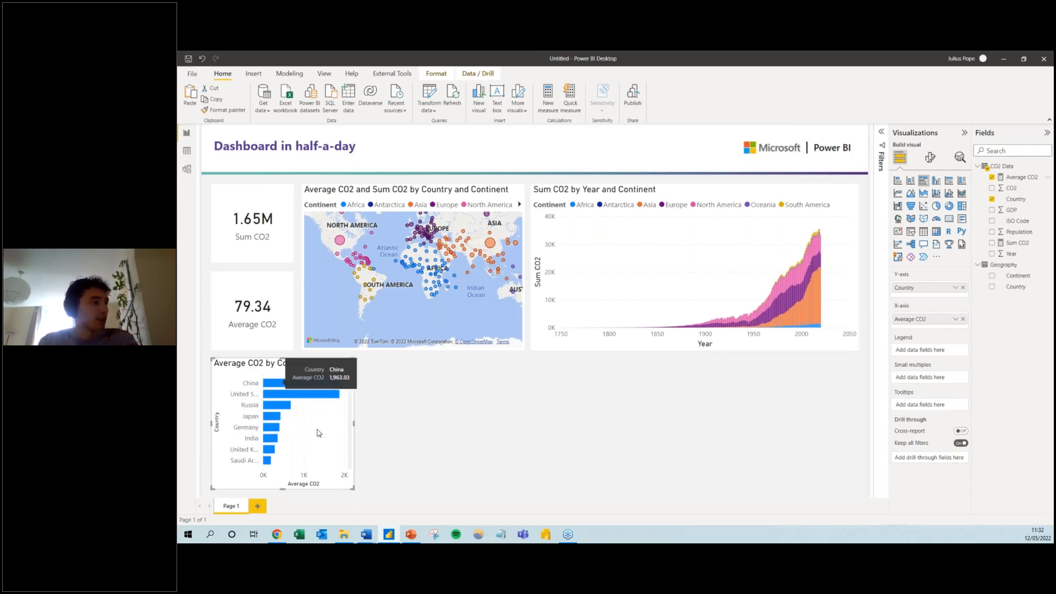
Look through the full range of countries in the Average CO2 by Country bar chart
{"action": "scroll", "coordinate": [315, 431], "scroll_direction": "down", "scroll_amount": 3}
{"action": "scroll", "coordinate": [316, 434], "scroll_direction": "down", "scroll_amount": 15}
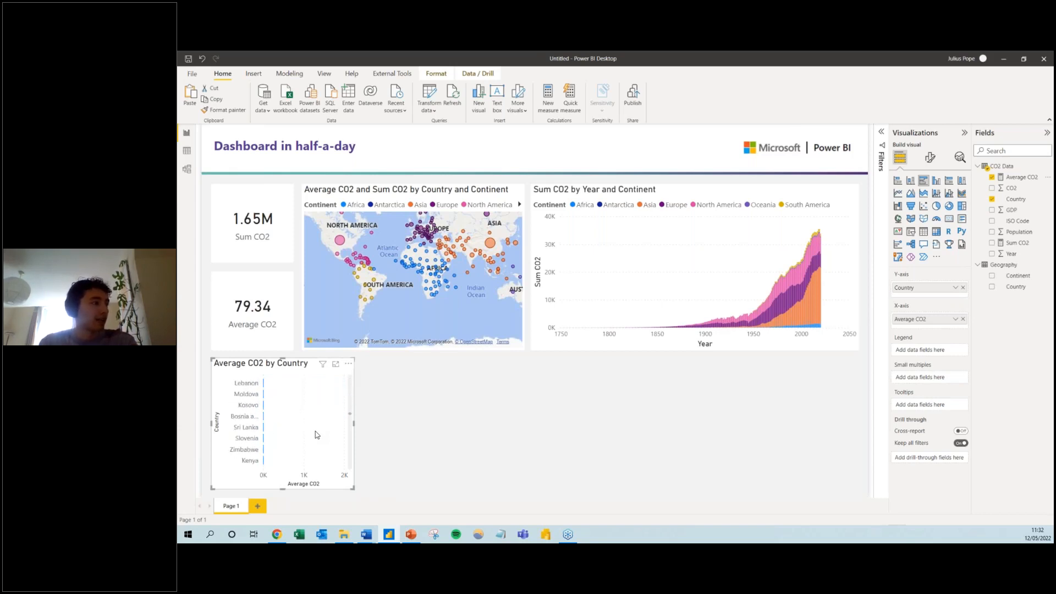
{"action": "scroll", "coordinate": [317, 434], "scroll_direction": "up", "scroll_amount": 15}
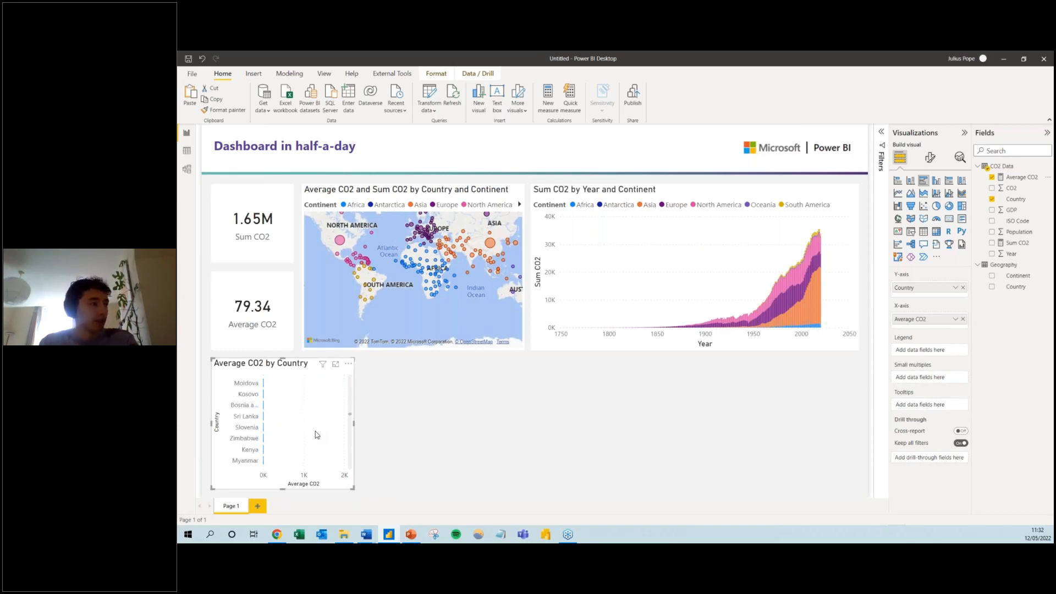
{"action": "scroll", "coordinate": [316, 434], "scroll_direction": "up", "scroll_amount": 3}
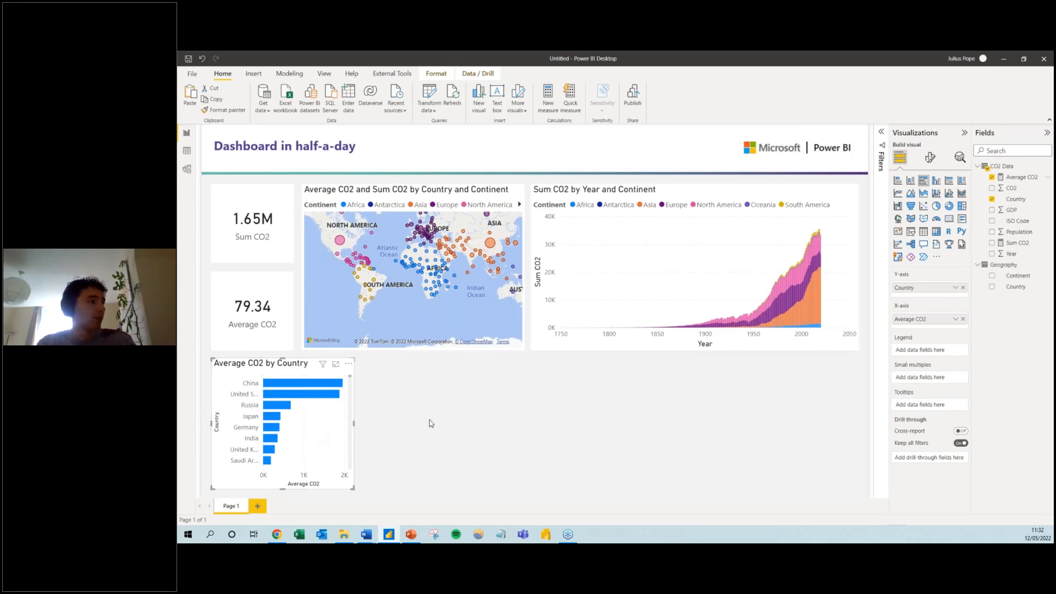
{"action": "scroll", "coordinate": [309, 432], "scroll_direction": "down", "scroll_amount": 10}
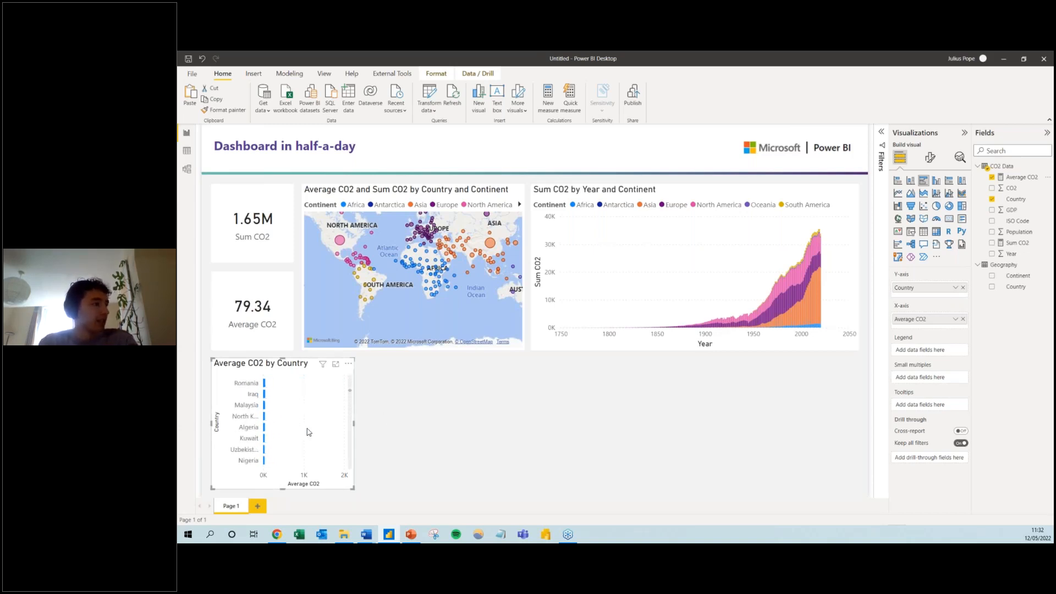
{"action": "scroll", "coordinate": [309, 432], "scroll_direction": "up", "scroll_amount": 10}
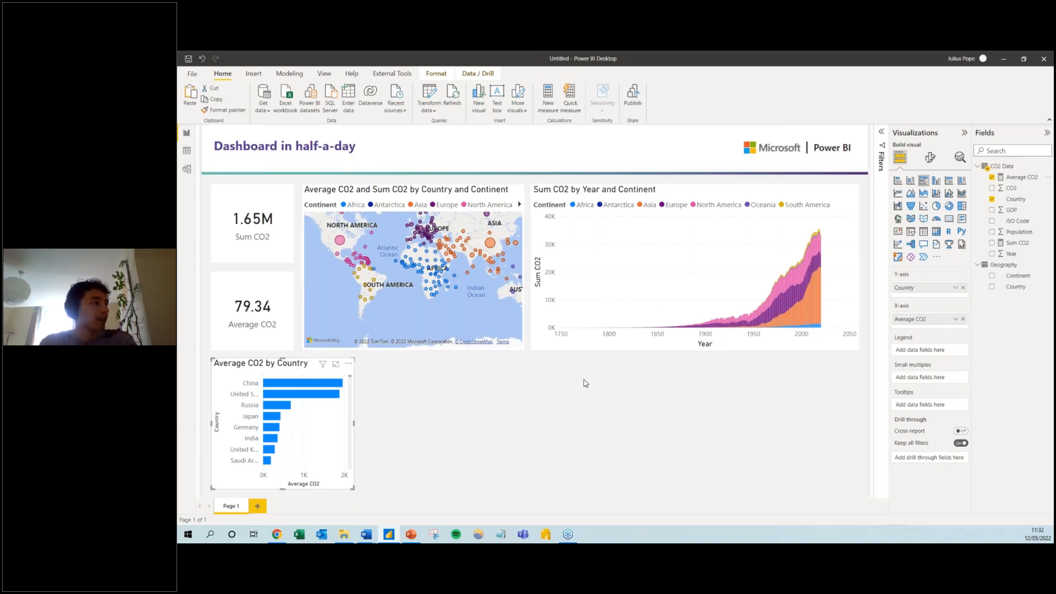
Filter the bar chart's Country field with a Top N filter showing the top 10 by Average CO2
{"action": "left_click", "coordinate": [881, 134]}
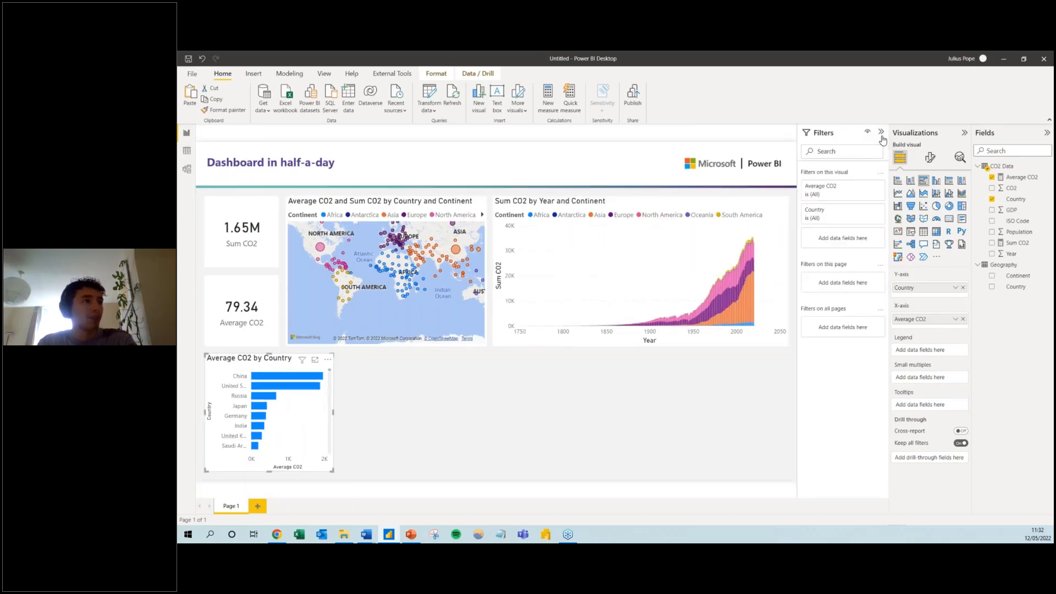
{"action": "left_click", "coordinate": [867, 188]}
{"action": "left_click", "coordinate": [868, 295]}
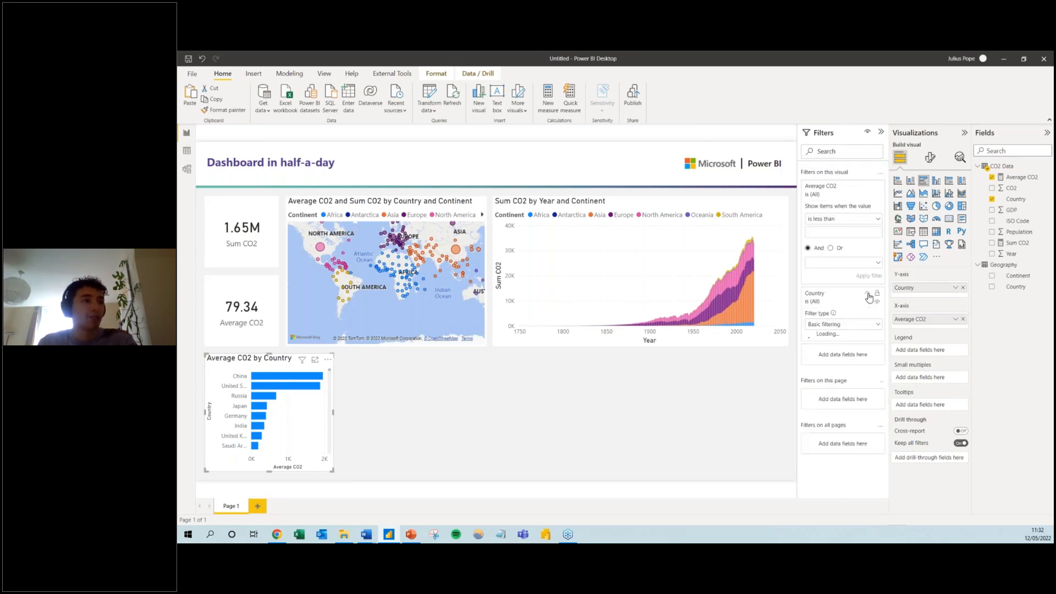
{"action": "left_click", "coordinate": [831, 326]}
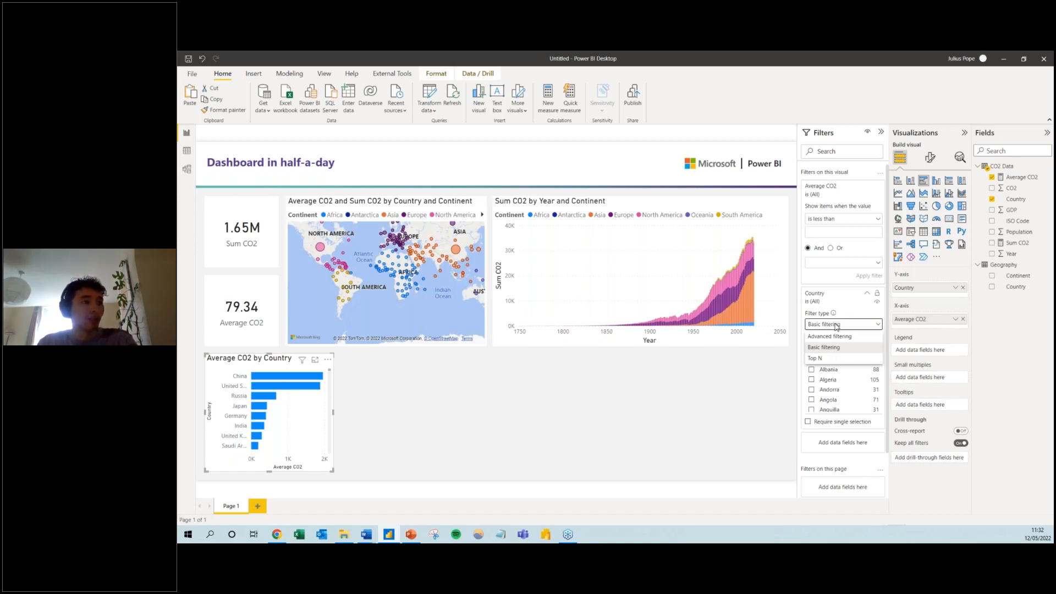
{"action": "left_click", "coordinate": [816, 358]}
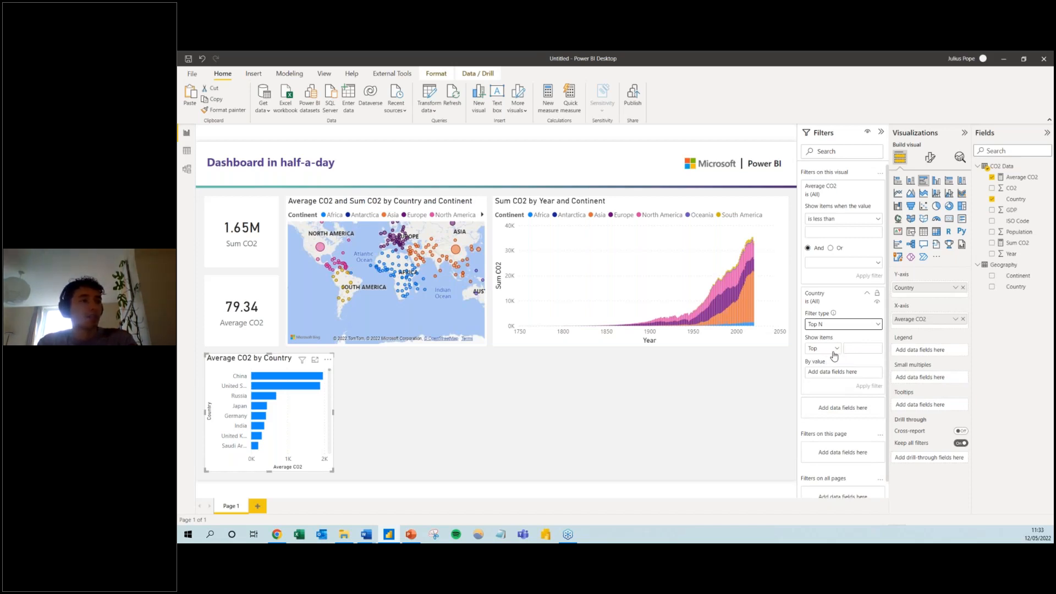
{"action": "type", "text": "10"}
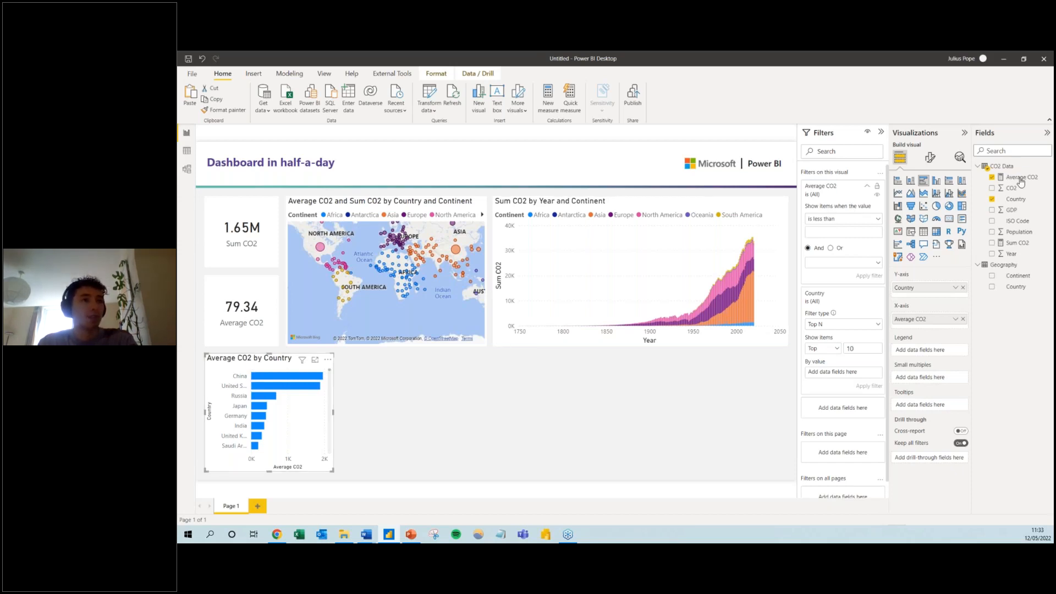
{"action": "left_click_drag", "start_coordinate": [1021, 182], "coordinate": [847, 372]}
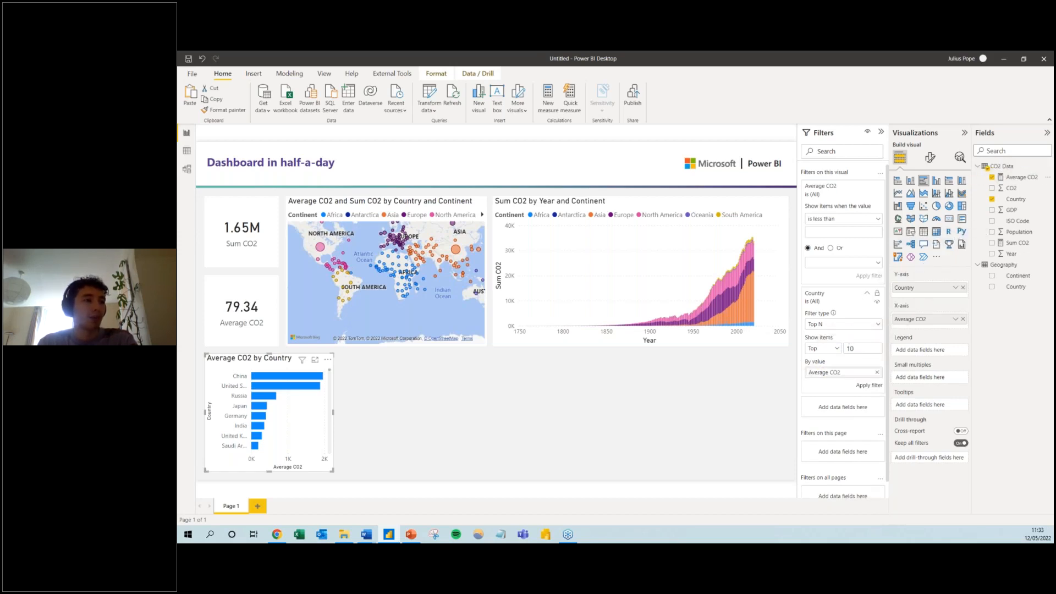
{"action": "left_click", "coordinate": [870, 386]}
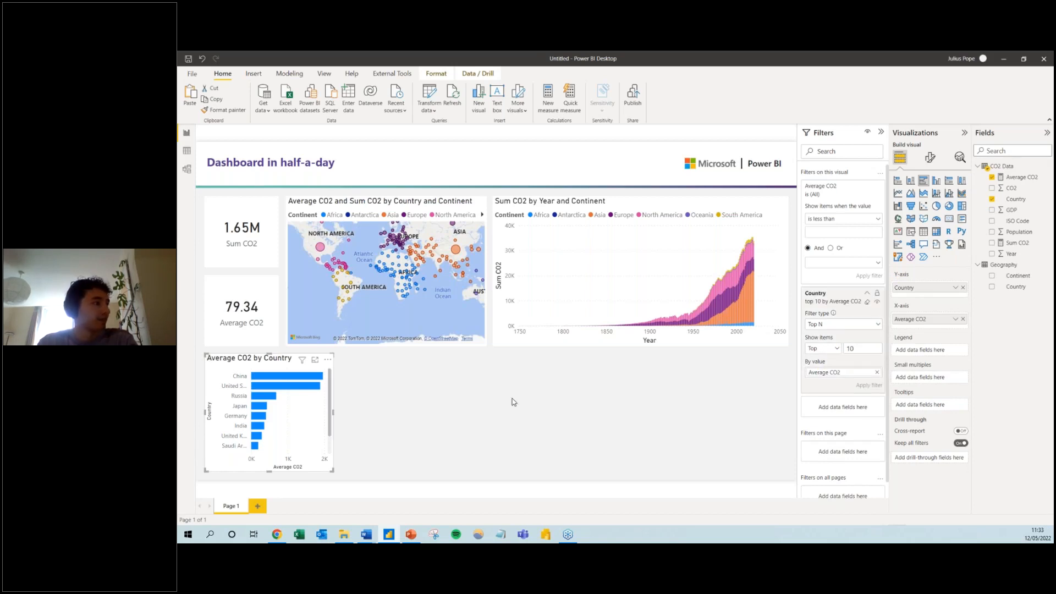
Check which filters affect the bar chart and look through its filtered country bars
{"action": "mouse_move", "coordinate": [302, 359]}
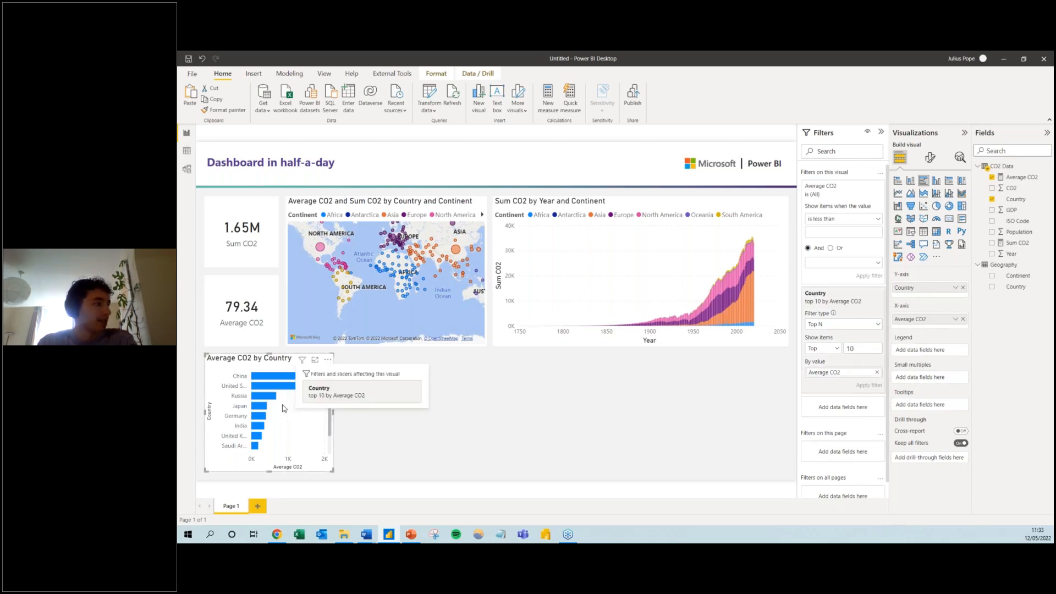
{"action": "scroll", "coordinate": [279, 433], "scroll_direction": "down", "scroll_amount": 2}
{"action": "scroll", "coordinate": [288, 412], "scroll_direction": "up", "scroll_amount": 2}
{"action": "scroll", "coordinate": [288, 412], "scroll_direction": "down", "scroll_amount": 2}
{"action": "scroll", "coordinate": [287, 412], "scroll_direction": "up", "scroll_amount": 2}
{"action": "scroll", "coordinate": [288, 411], "scroll_direction": "down", "scroll_amount": 2}
{"action": "scroll", "coordinate": [287, 411], "scroll_direction": "up", "scroll_amount": 2}
{"action": "scroll", "coordinate": [287, 412], "scroll_direction": "down", "scroll_amount": 2}
{"action": "scroll", "coordinate": [288, 412], "scroll_direction": "up", "scroll_amount": 2}
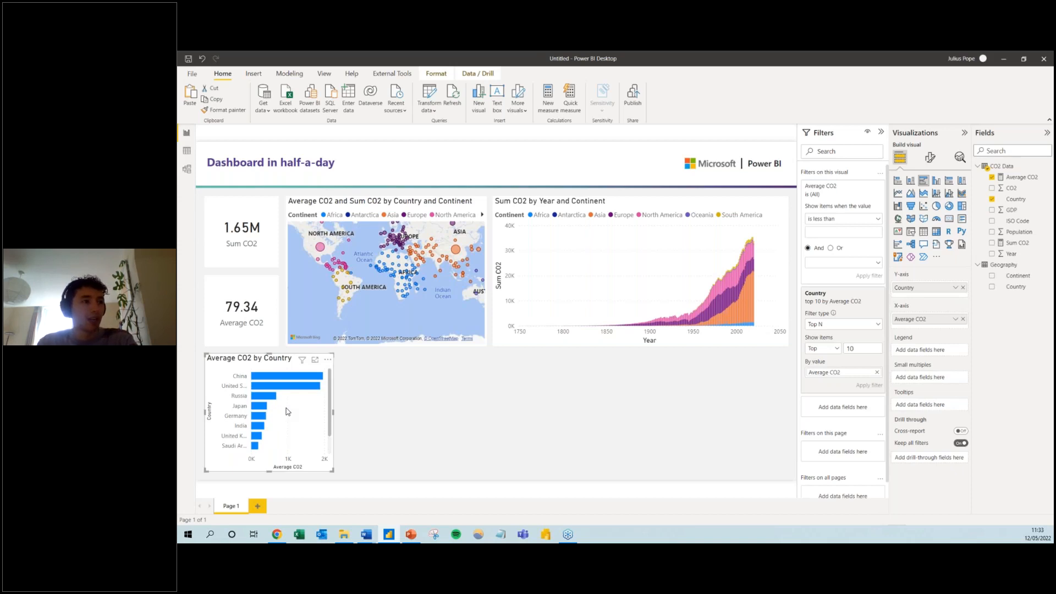
Limit the bar chart's Country filter to the top 5 items by Average CO2
{"action": "left_click", "coordinate": [836, 348]}
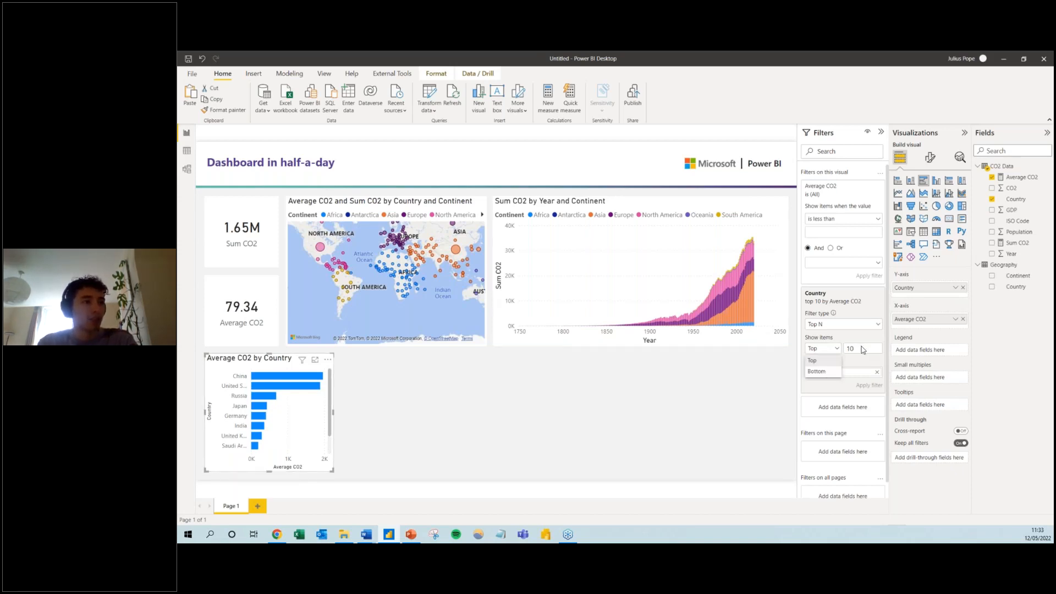
{"action": "left_click", "coordinate": [860, 348]}
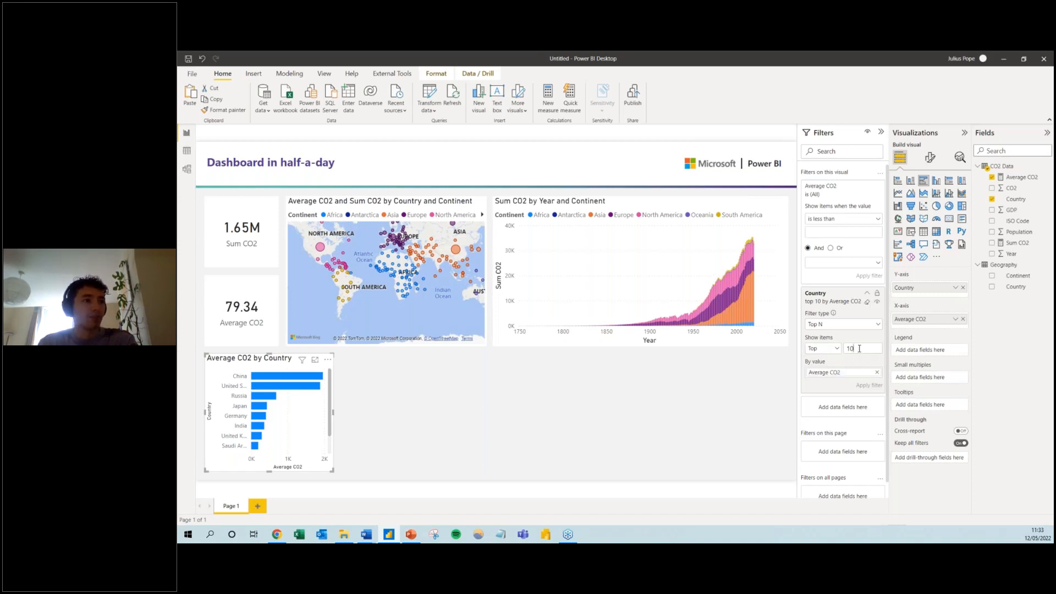
{"action": "key", "text": "BackSpace"}
{"action": "key", "text": "BackSpace"}
{"action": "type", "text": "5"}
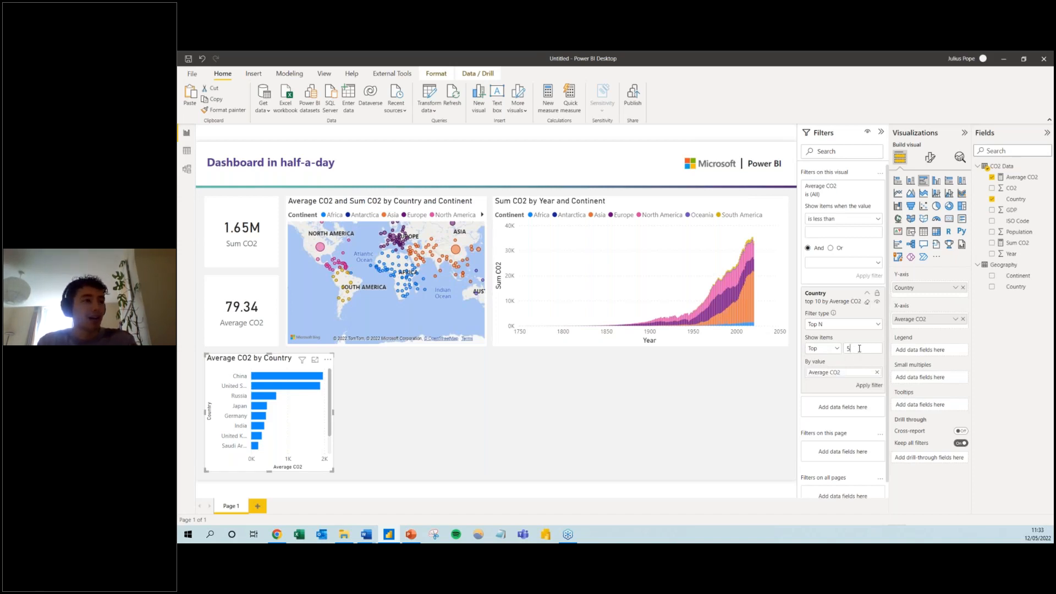
{"action": "left_click", "coordinate": [867, 386]}
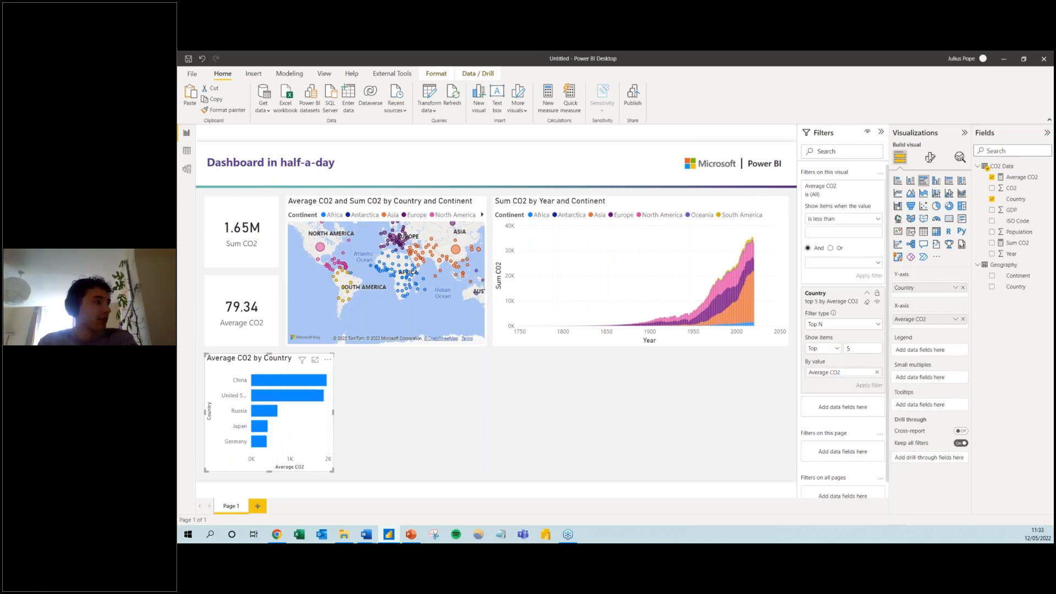
Set the bar chart's Country filter to the top 10 items and hide the filter settings
{"action": "key", "text": "BackSpace"}
{"action": "type", "text": "10"}
{"action": "key", "text": "Return"}
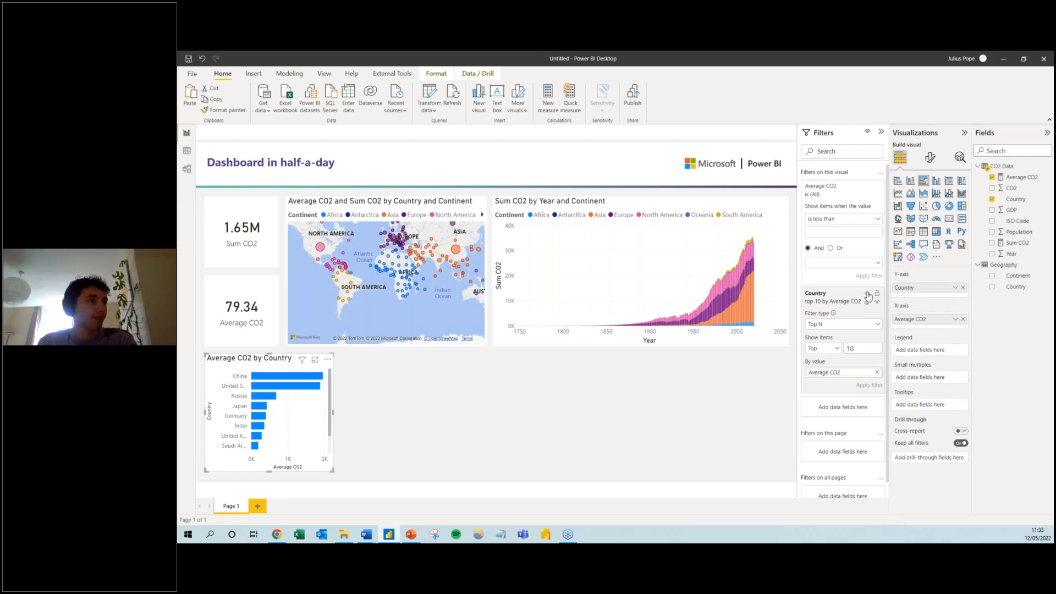
{"action": "left_click", "coordinate": [881, 132]}
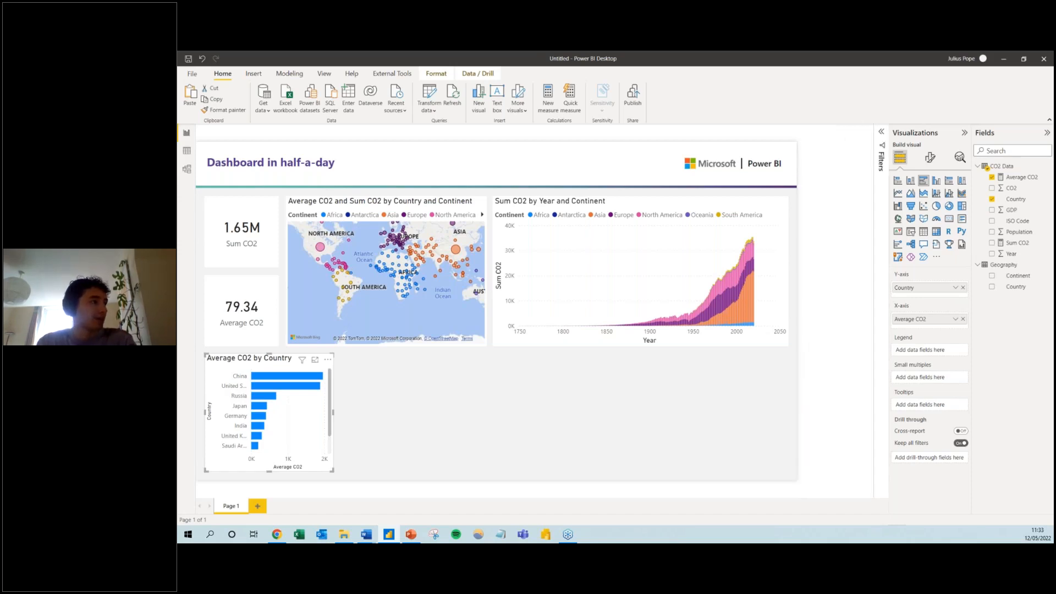
Add a matrix beside the bar chart, fitted beneath the map, with Continent and then Country as its rows
{"action": "left_click", "coordinate": [657, 392]}
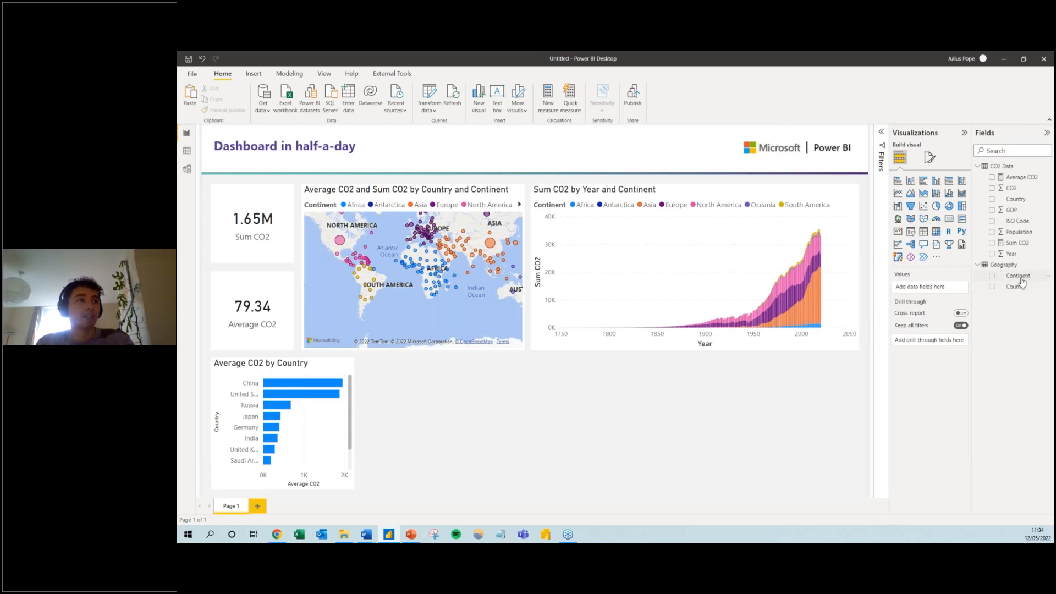
{"action": "left_click", "coordinate": [936, 231]}
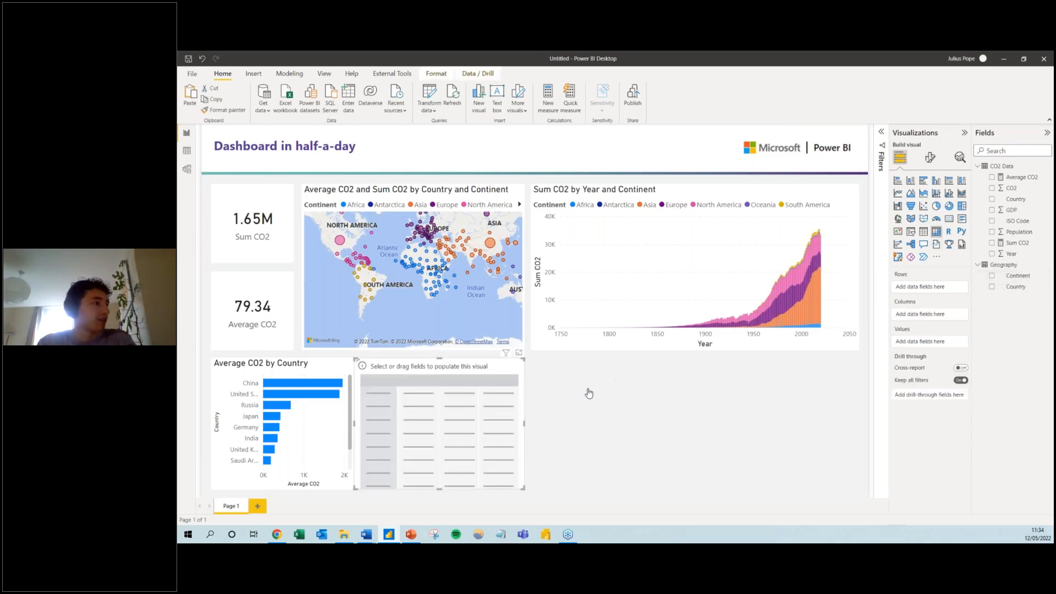
{"action": "left_click_drag", "start_coordinate": [476, 391], "coordinate": [478, 392]}
{"action": "left_click_drag", "start_coordinate": [534, 423], "coordinate": [525, 426]}
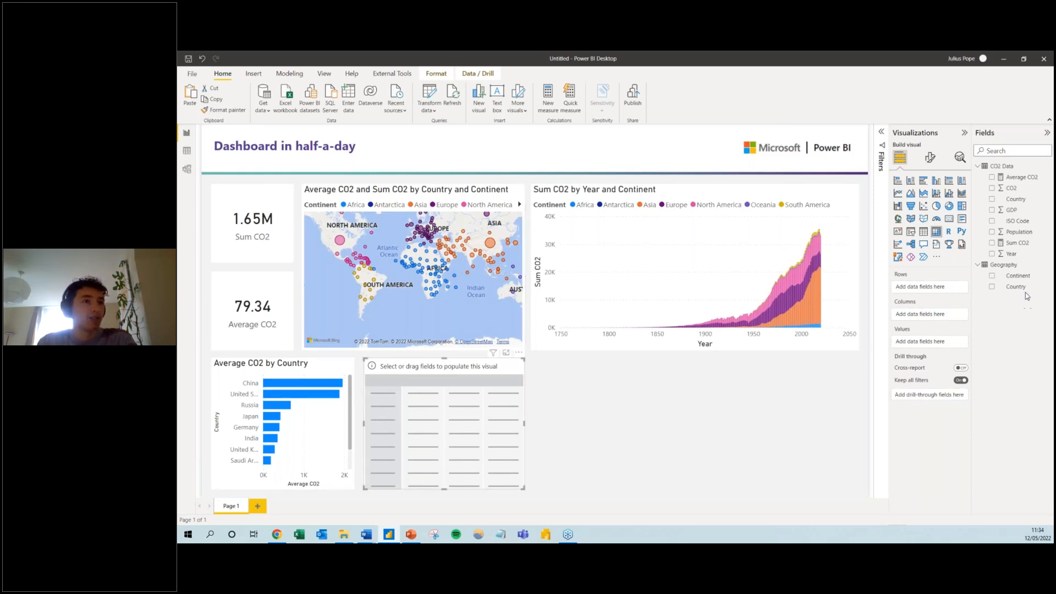
{"action": "left_click_drag", "start_coordinate": [1017, 276], "coordinate": [923, 287]}
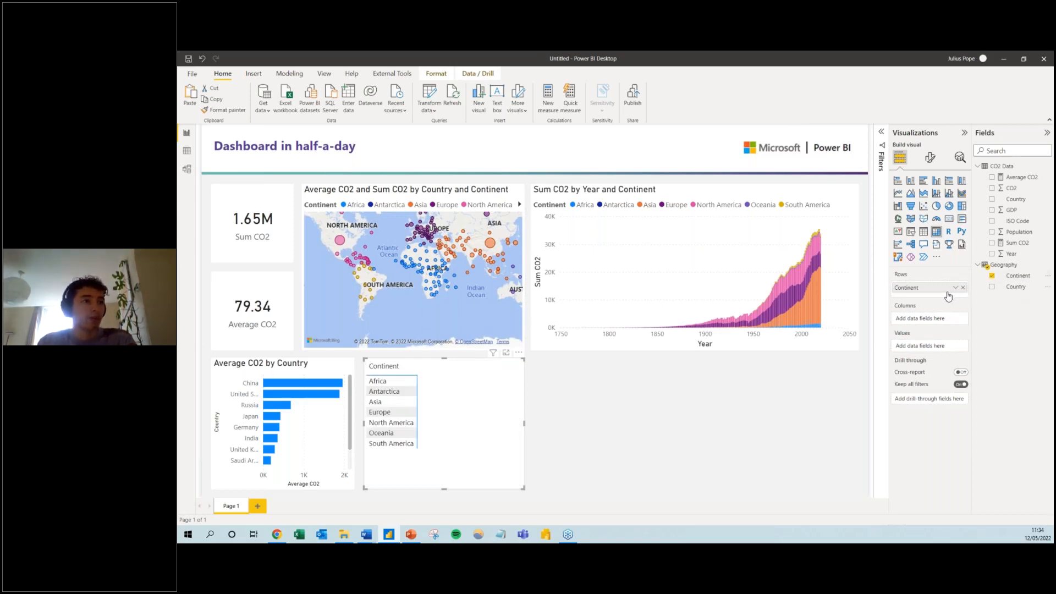
{"action": "left_click_drag", "start_coordinate": [933, 300], "coordinate": [928, 295]}
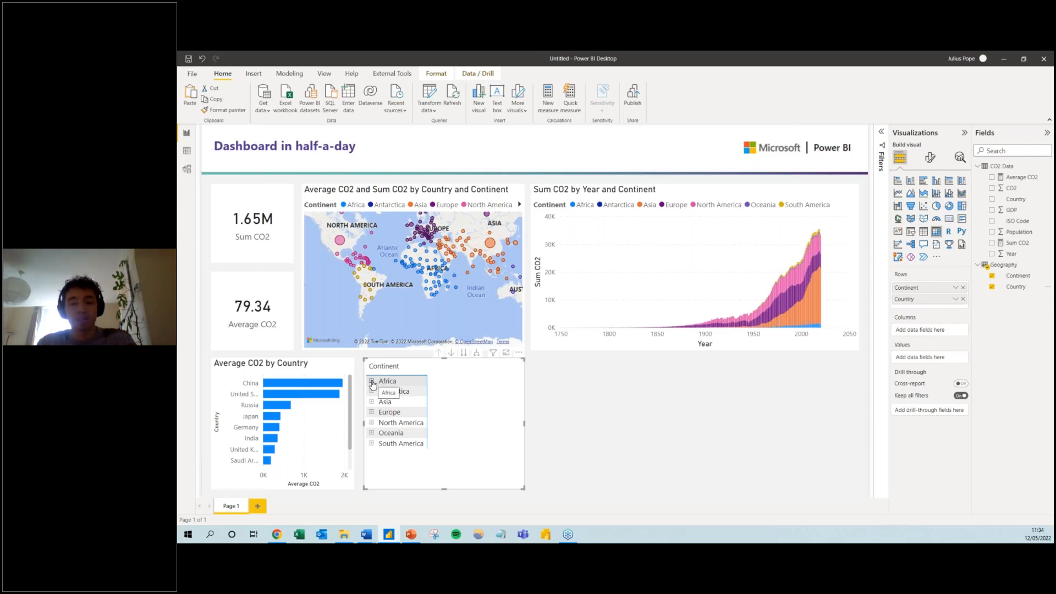
Expand Africa in the matrix, look through its countries and collapse it again
{"action": "left_click", "coordinate": [371, 381]}
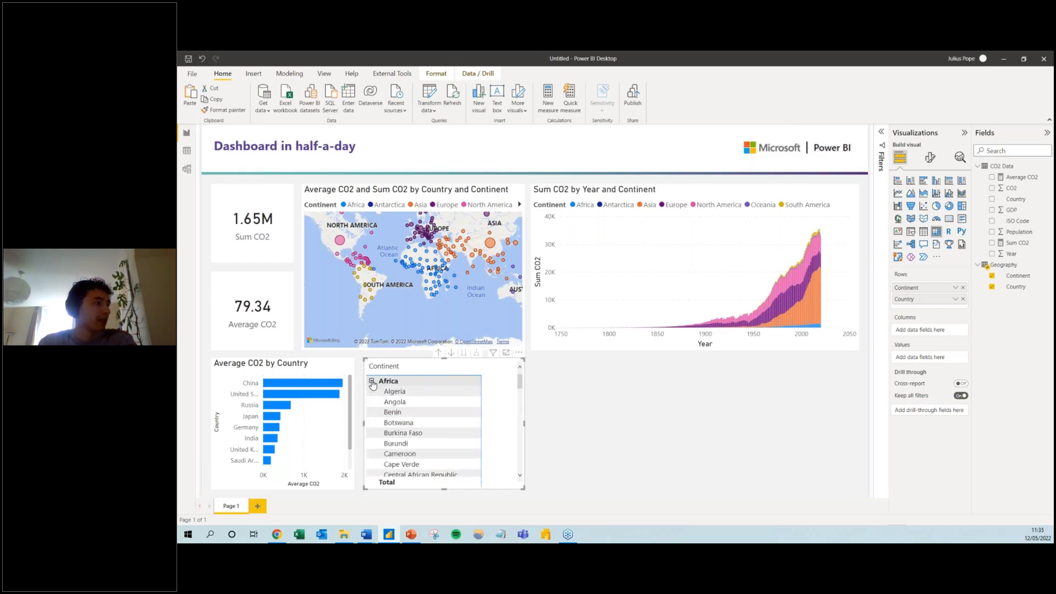
{"action": "scroll", "coordinate": [395, 409], "scroll_direction": "down", "scroll_amount": 3}
{"action": "scroll", "coordinate": [395, 409], "scroll_direction": "down", "scroll_amount": 6}
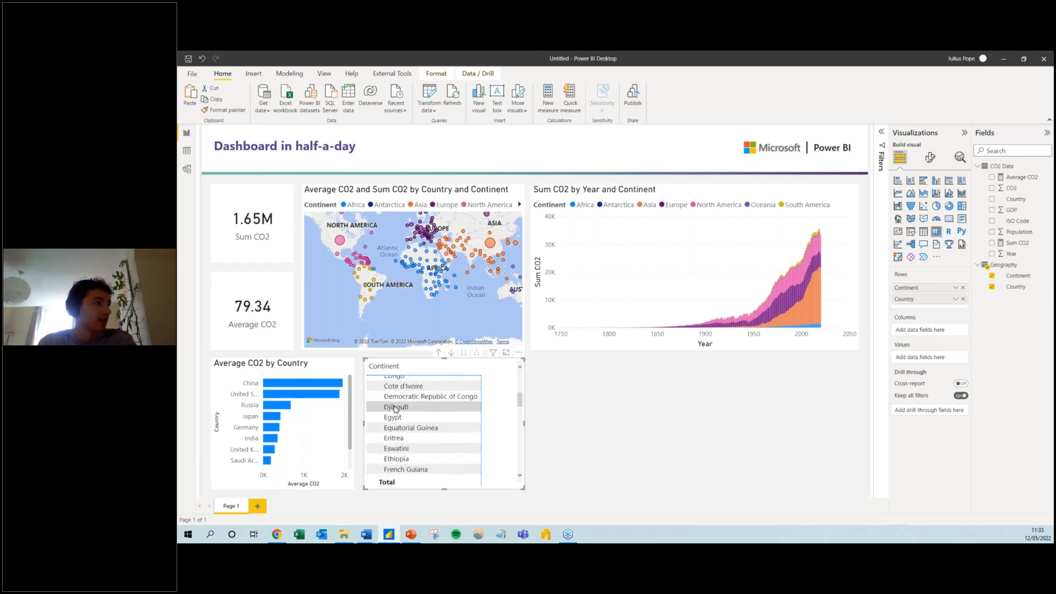
{"action": "scroll", "coordinate": [395, 409], "scroll_direction": "up", "scroll_amount": 10}
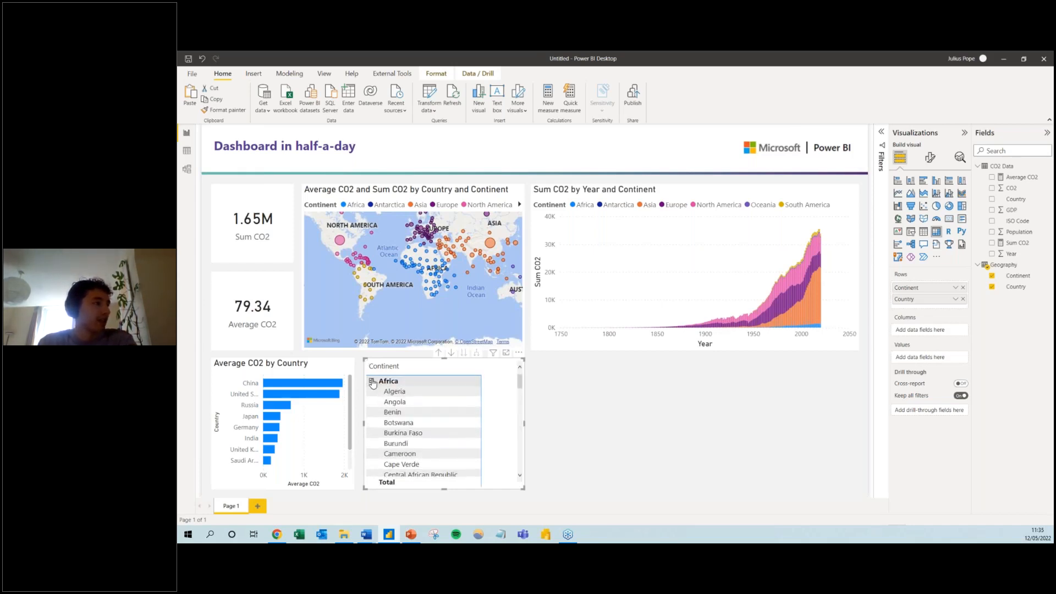
{"action": "left_click", "coordinate": [371, 381]}
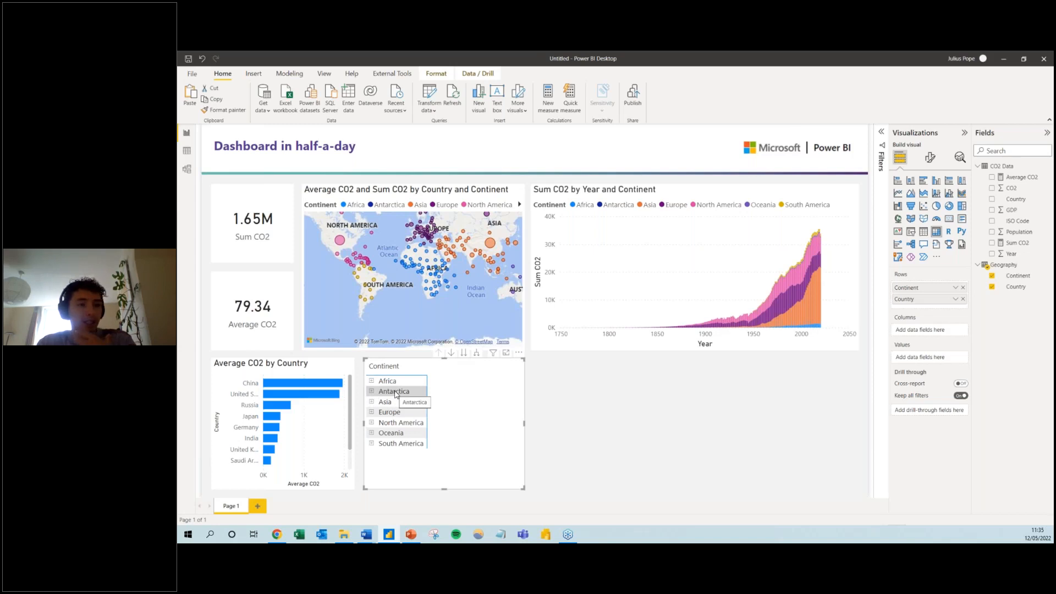
Expand all continents in the matrix down to country level, drill back up, and expand them all again
{"action": "left_click", "coordinate": [476, 353]}
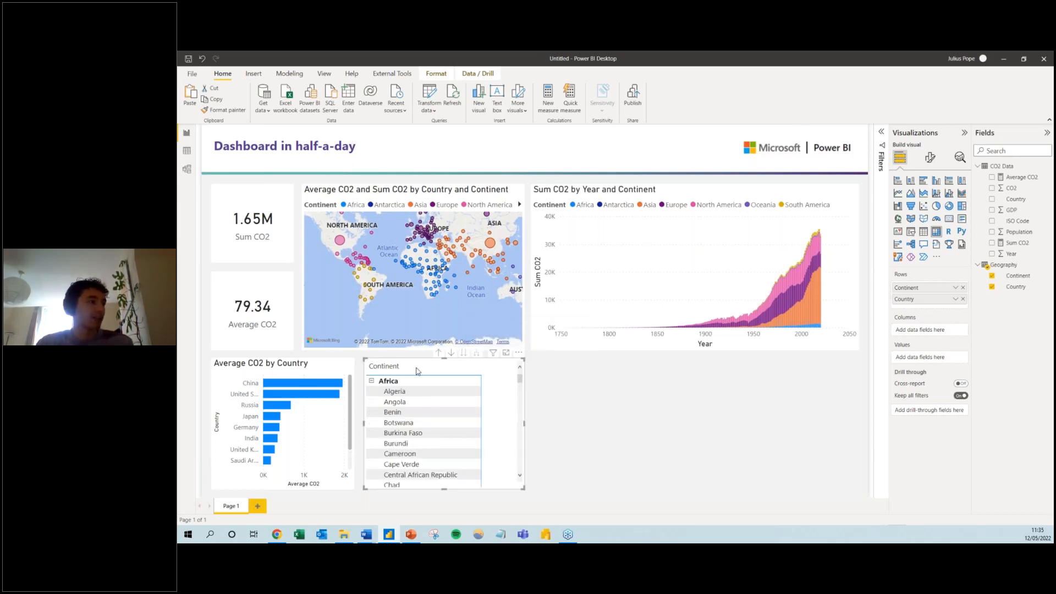
{"action": "scroll", "coordinate": [414, 412], "scroll_direction": "down", "scroll_amount": 12}
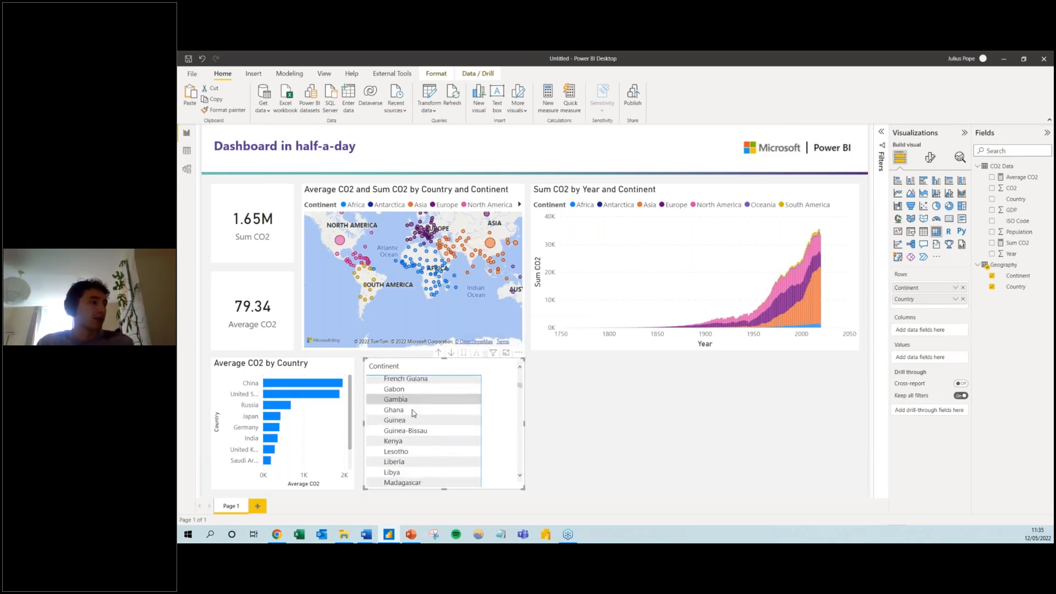
{"action": "scroll", "coordinate": [413, 412], "scroll_direction": "down", "scroll_amount": 5}
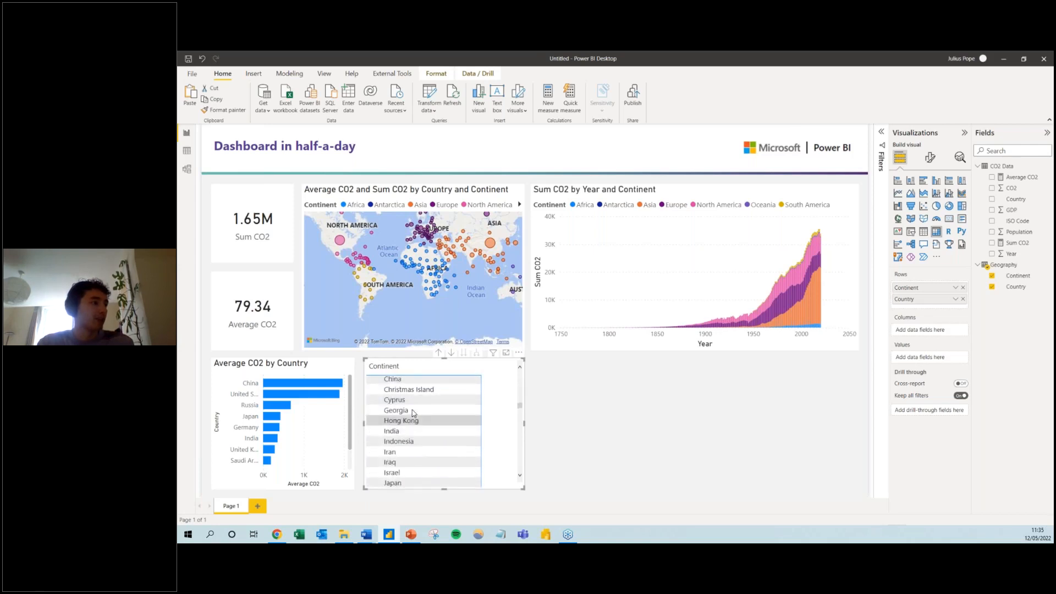
{"action": "scroll", "coordinate": [414, 413], "scroll_direction": "up", "scroll_amount": 1}
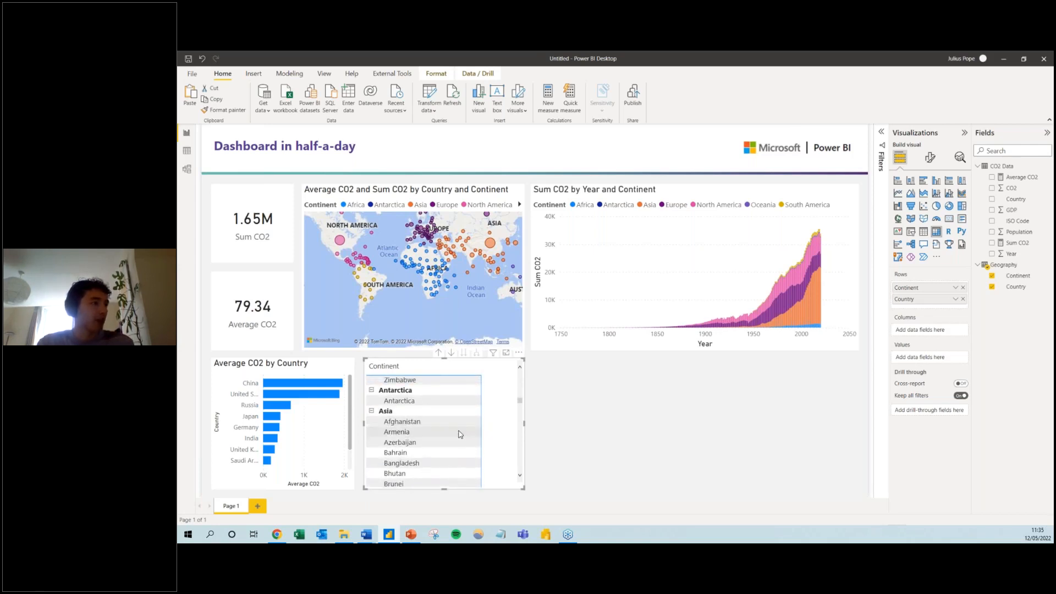
{"action": "left_click", "coordinate": [438, 353]}
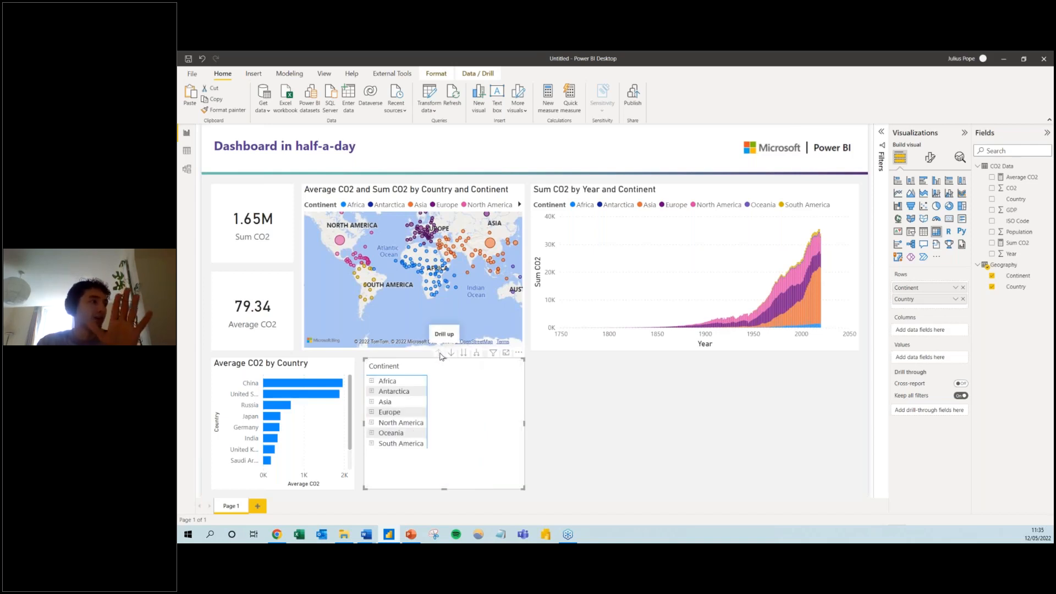
{"action": "left_click", "coordinate": [476, 354]}
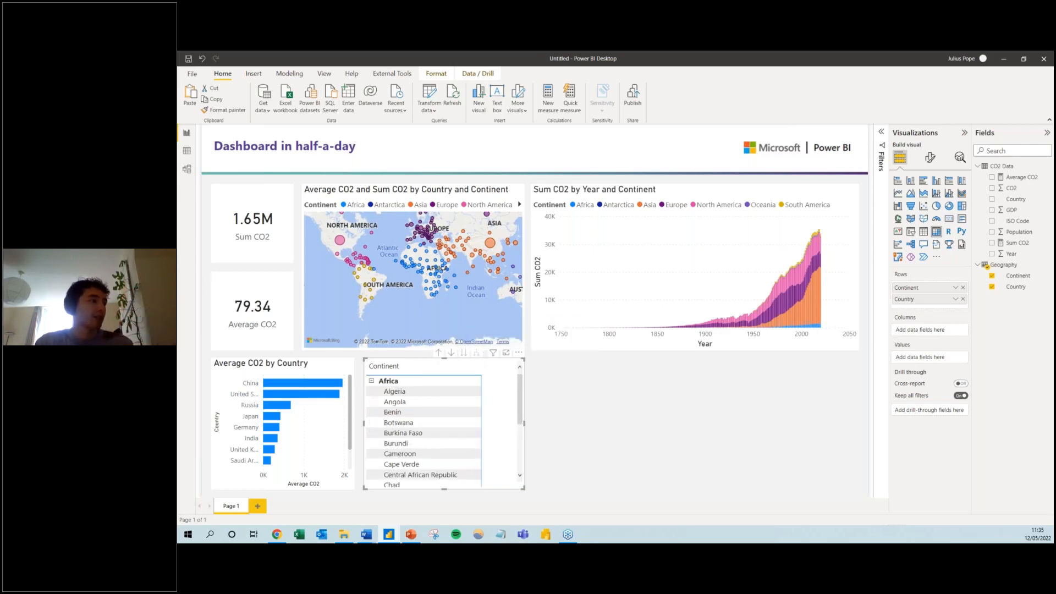
Drill the matrix up to continents, look through the next level as a flat country list, and drill back up
{"action": "left_click", "coordinate": [439, 353]}
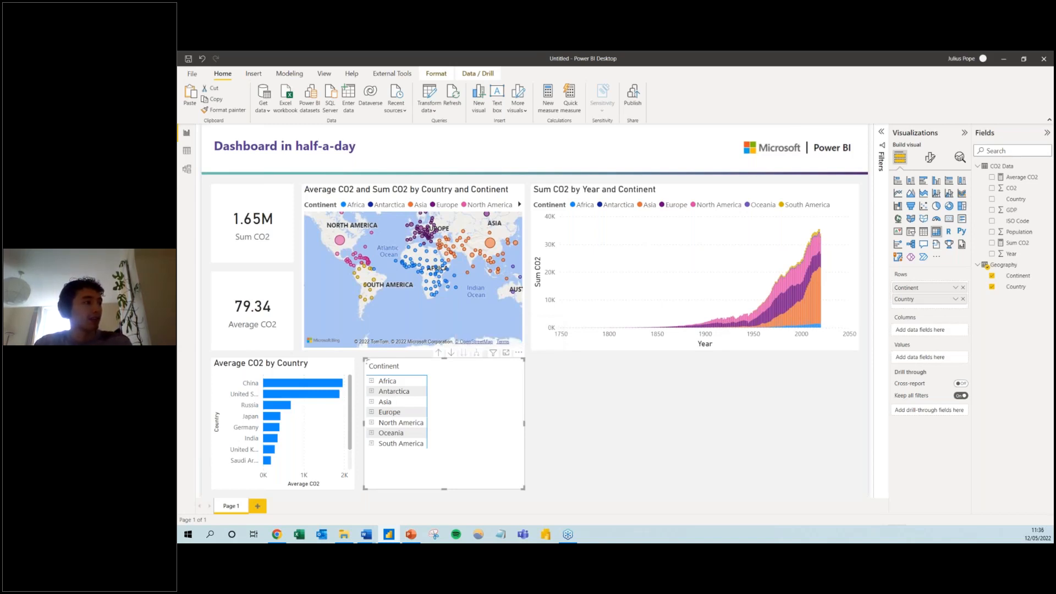
{"action": "left_click", "coordinate": [463, 352]}
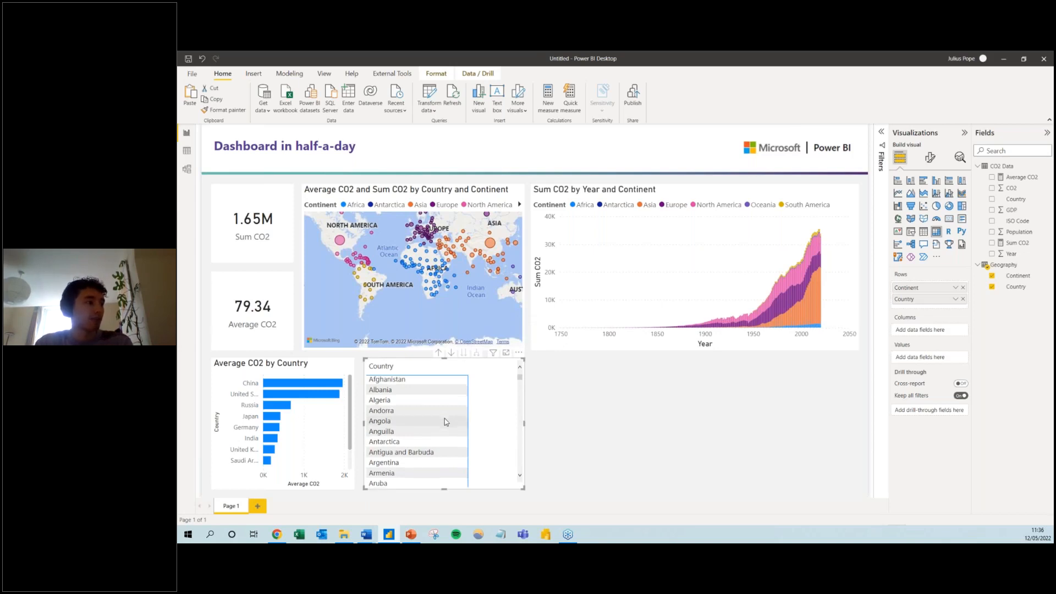
{"action": "scroll", "coordinate": [446, 422], "scroll_direction": "down", "scroll_amount": 4}
{"action": "scroll", "coordinate": [446, 421], "scroll_direction": "up", "scroll_amount": 4}
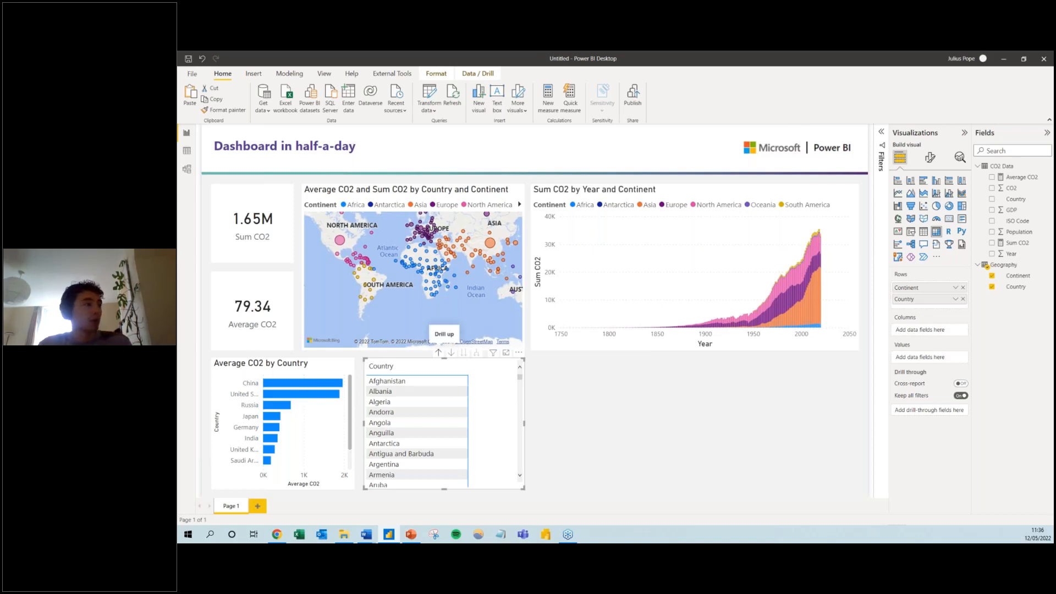
{"action": "left_click", "coordinate": [438, 353]}
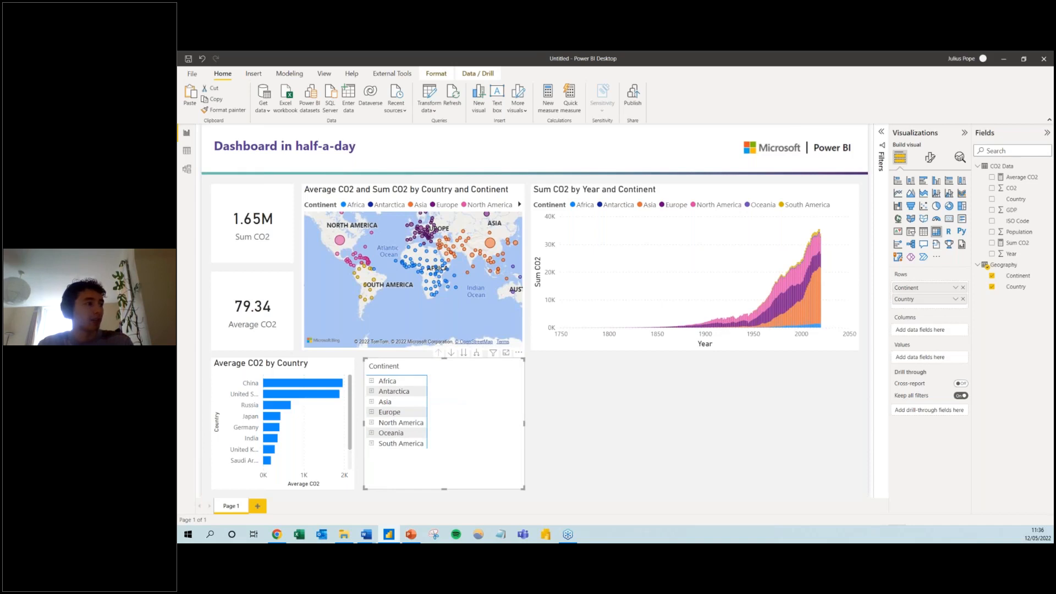
Drill down into Africa using drill mode, look through its countries in the matrix, then drill up and turn drill mode off
{"action": "left_click", "coordinate": [451, 353]}
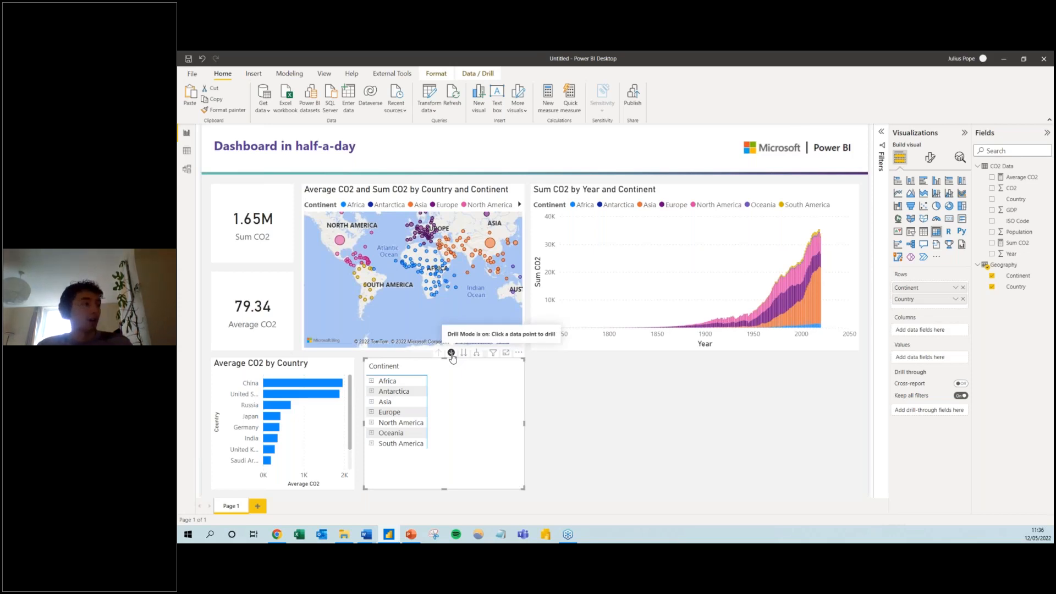
{"action": "left_click", "coordinate": [395, 382]}
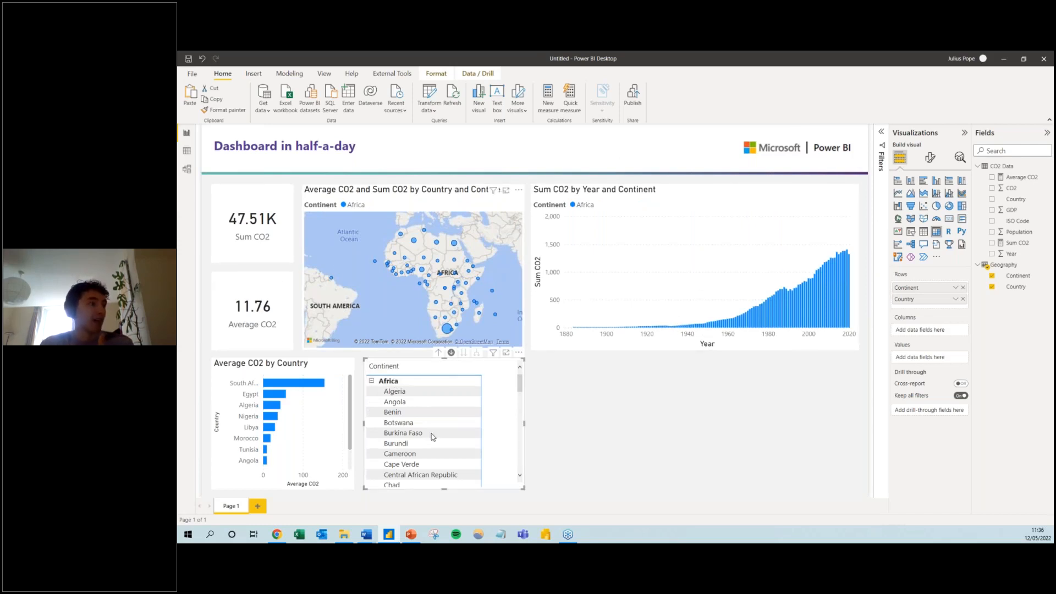
{"action": "scroll", "coordinate": [433, 407], "scroll_direction": "down", "scroll_amount": 8}
{"action": "scroll", "coordinate": [432, 407], "scroll_direction": "down", "scroll_amount": 6}
{"action": "scroll", "coordinate": [432, 392], "scroll_direction": "up", "scroll_amount": 14}
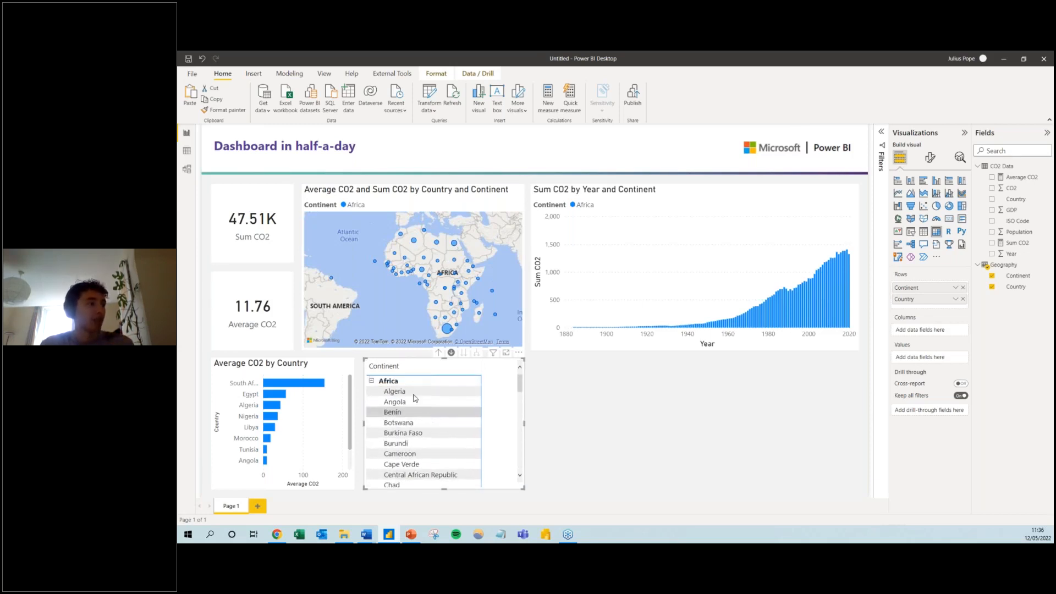
{"action": "scroll", "coordinate": [436, 436], "scroll_direction": "down", "scroll_amount": 12}
{"action": "scroll", "coordinate": [436, 439], "scroll_direction": "up", "scroll_amount": 9}
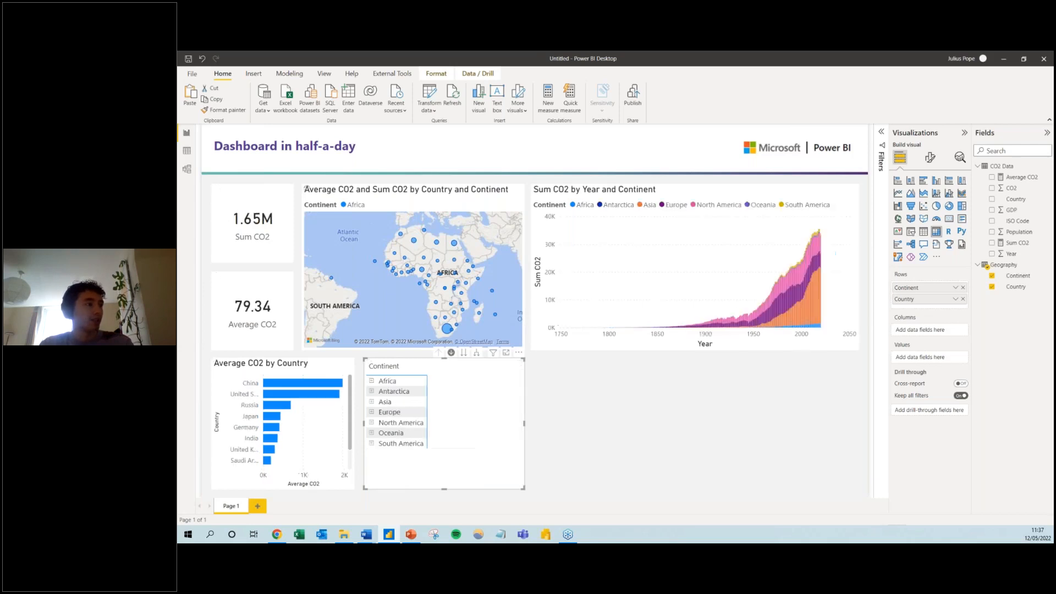
{"action": "left_click", "coordinate": [451, 354]}
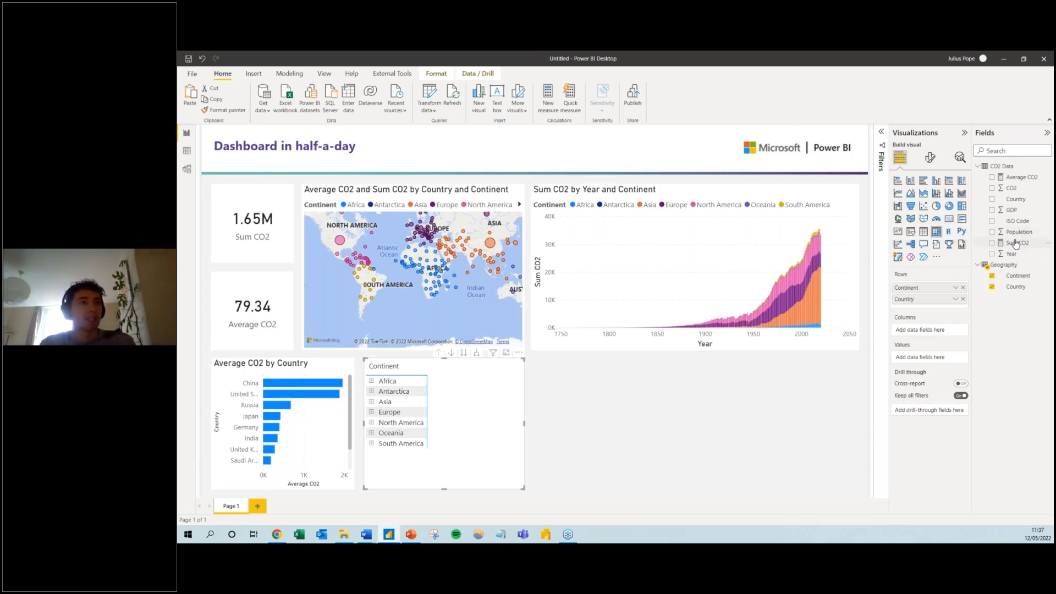
Create a measure in the CO2 Data table with the formula Sum Population = SUM('CO2 Data'[Population])
{"action": "left_click", "coordinate": [1017, 242]}
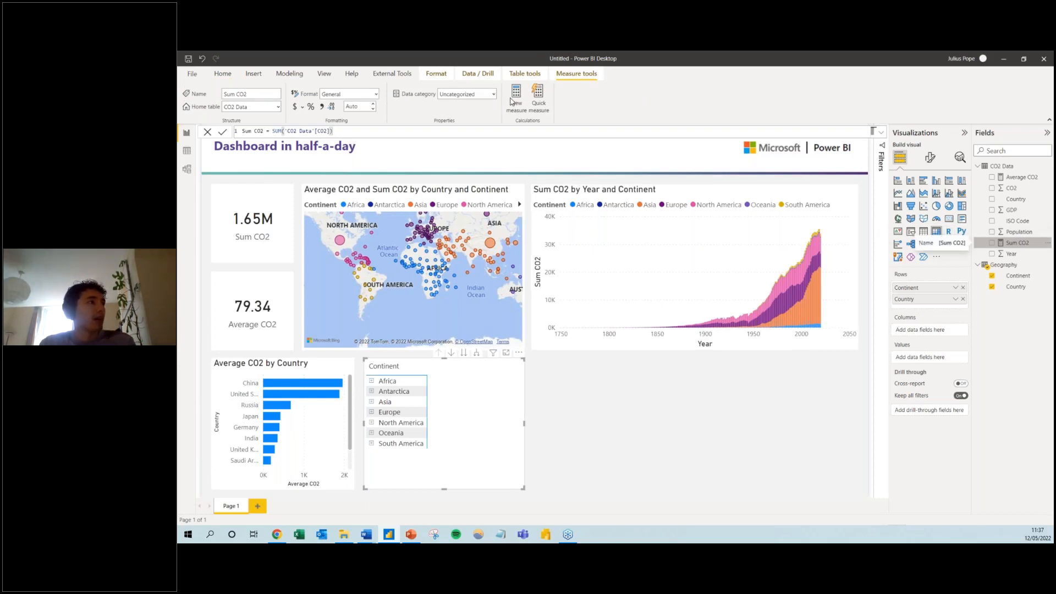
{"action": "left_click", "coordinate": [237, 76]}
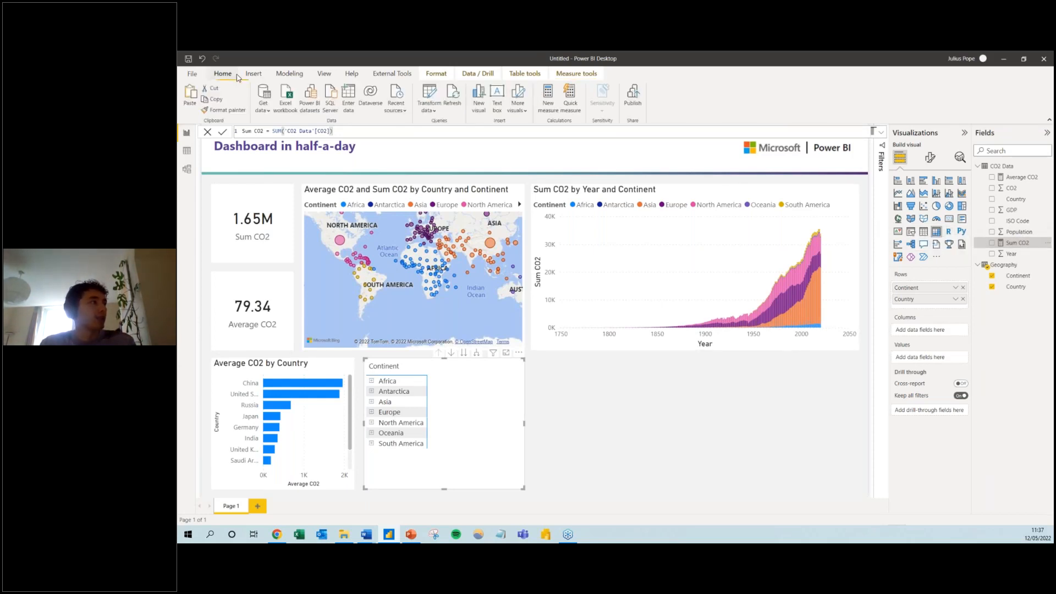
{"action": "left_click", "coordinate": [550, 104]}
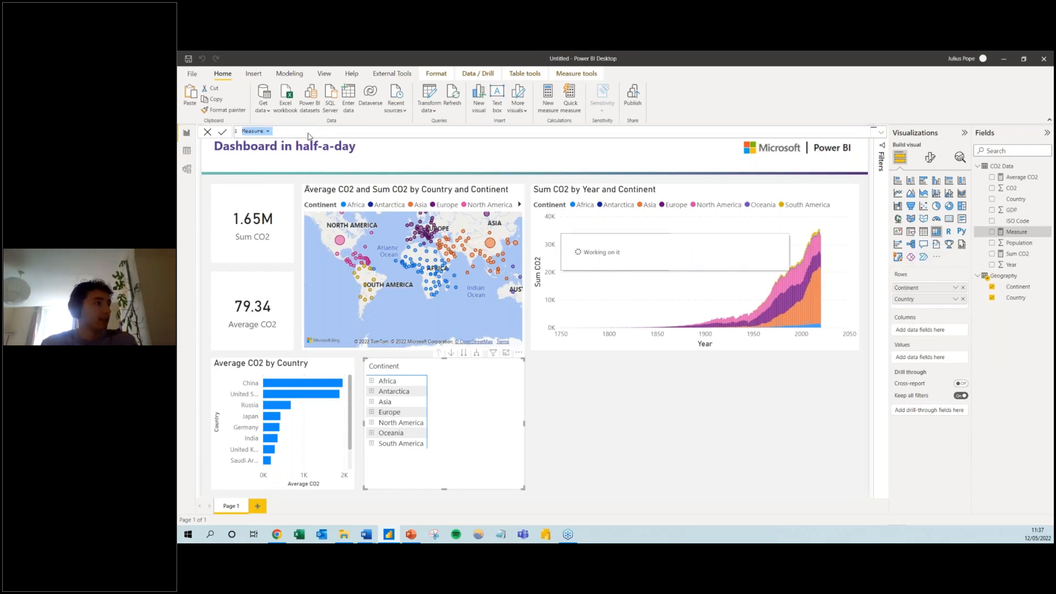
{"action": "type", "text": "Sum Population"}
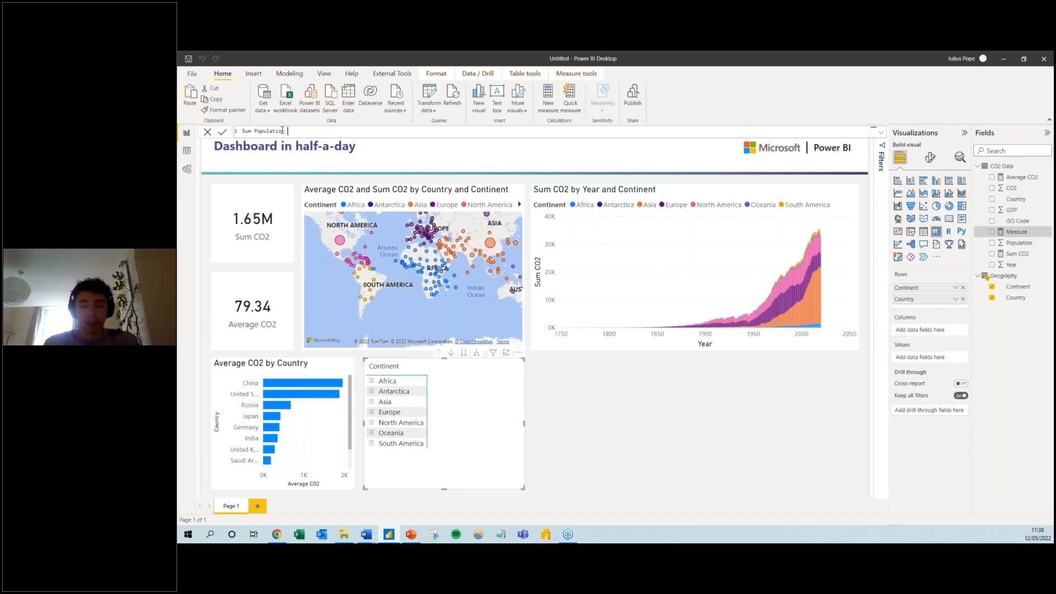
{"action": "type", "text": " = SUM("}
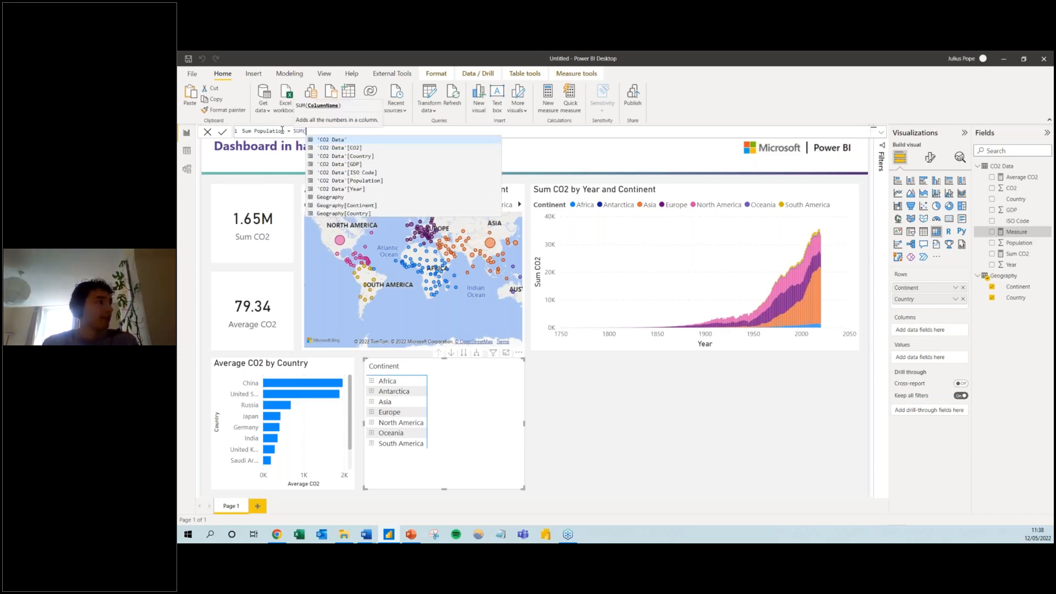
{"action": "type", "text": "Popula"}
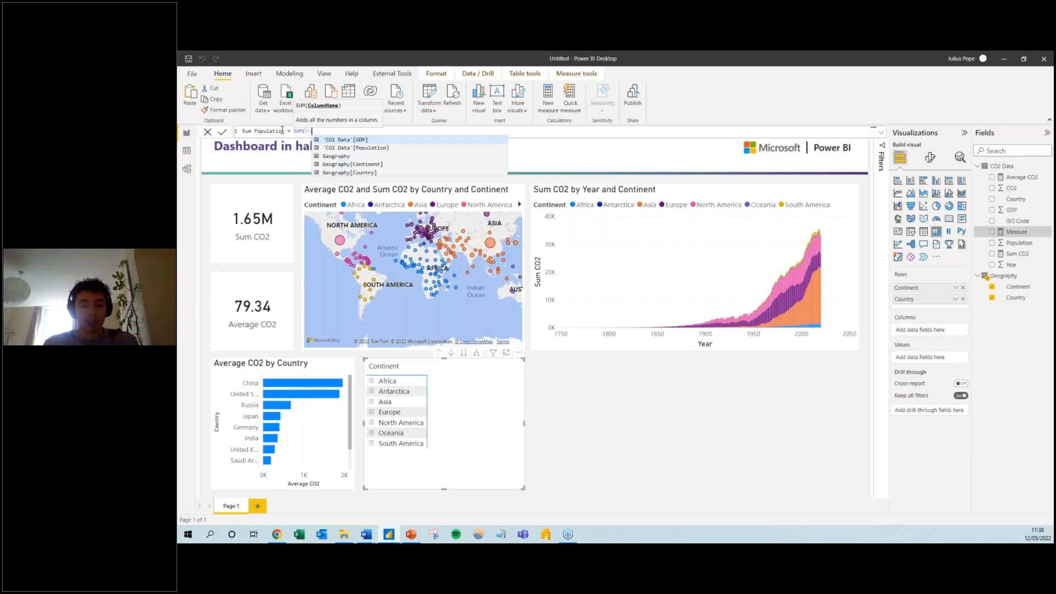
{"action": "left_click", "coordinate": [356, 139]}
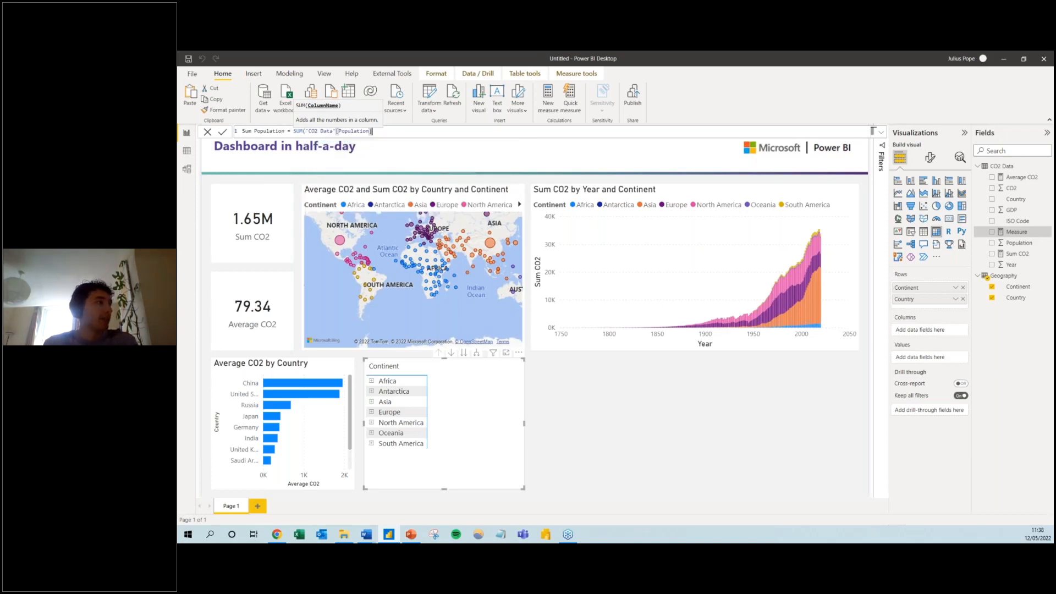
{"action": "type", "text": ")"}
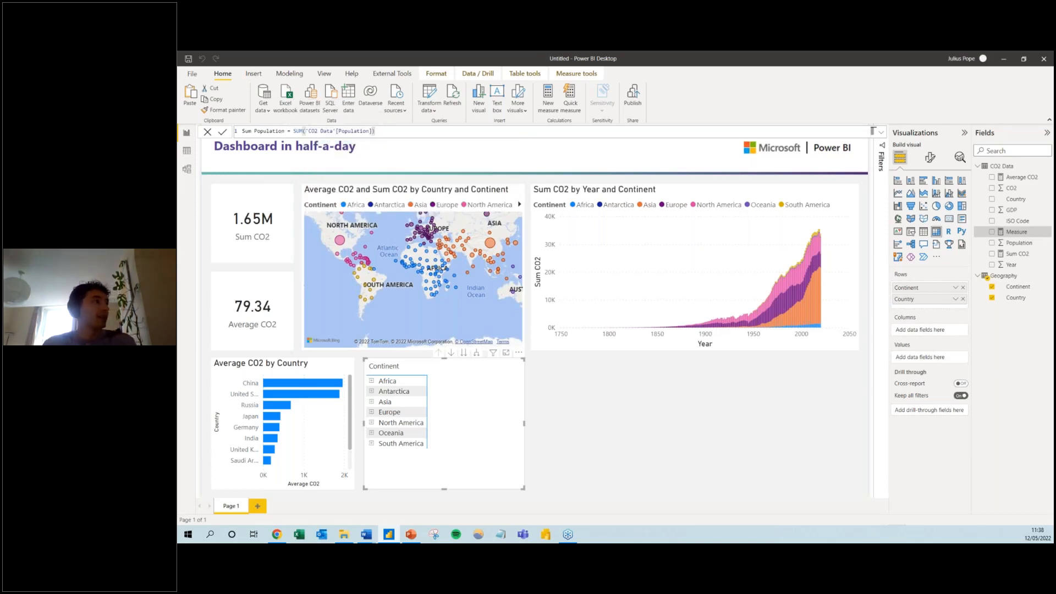
{"action": "key", "text": "Return"}
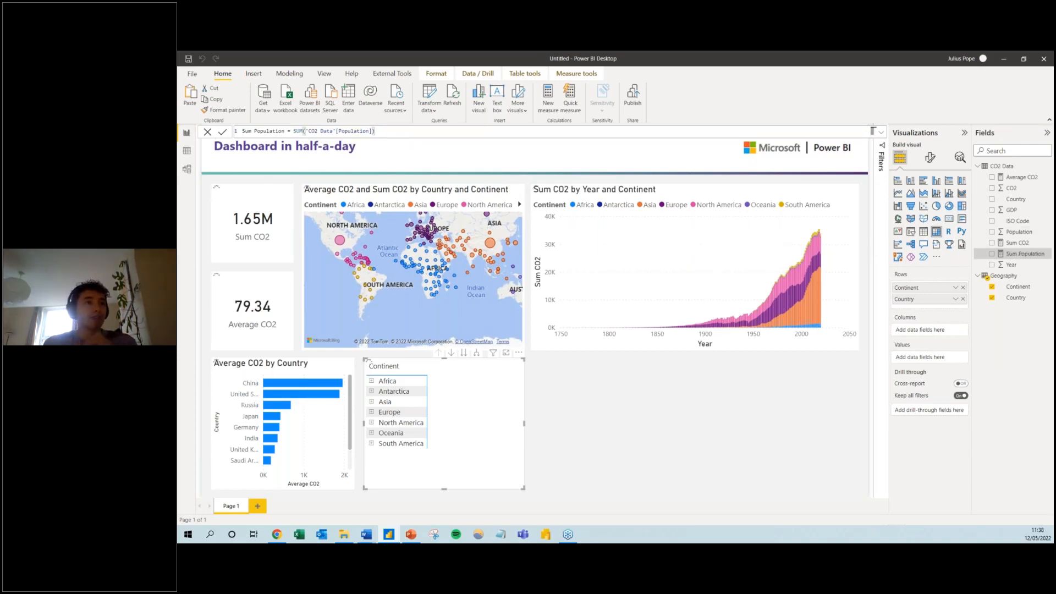
Try Sum Population as the matrix's value, narrow the Continent column with Africa expanded, and remove the measure from the matrix again
{"action": "left_click_drag", "start_coordinate": [1017, 256], "coordinate": [917, 358]}
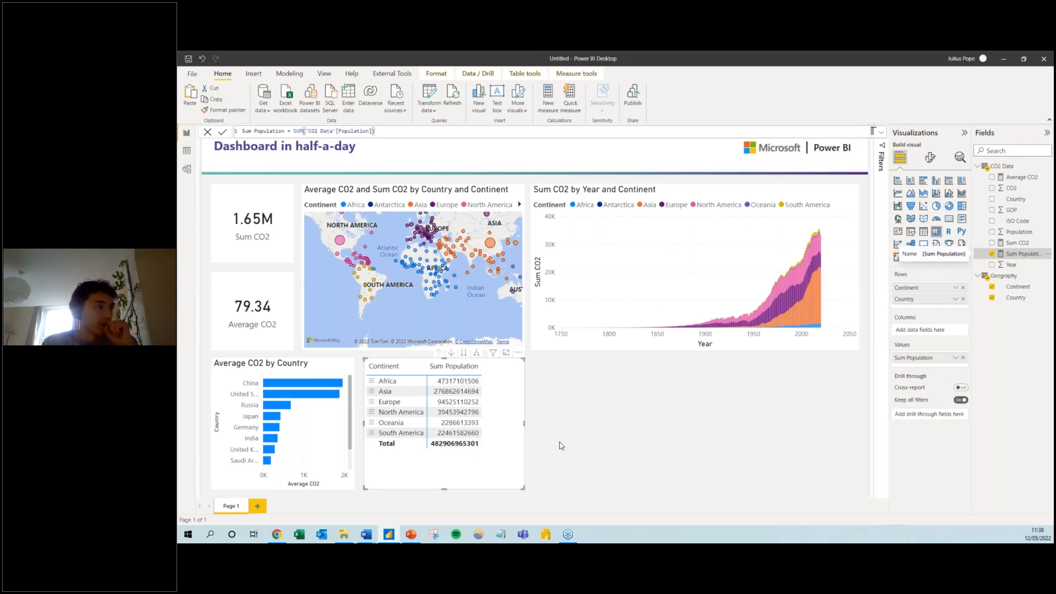
{"action": "left_click", "coordinate": [371, 382]}
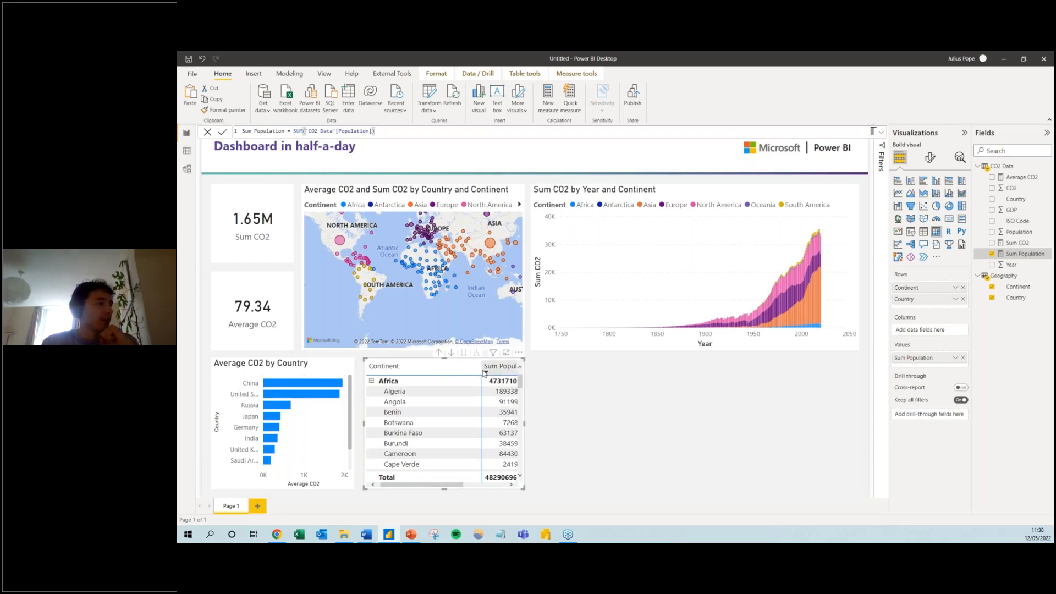
{"action": "left_click_drag", "start_coordinate": [481, 366], "coordinate": [434, 371]}
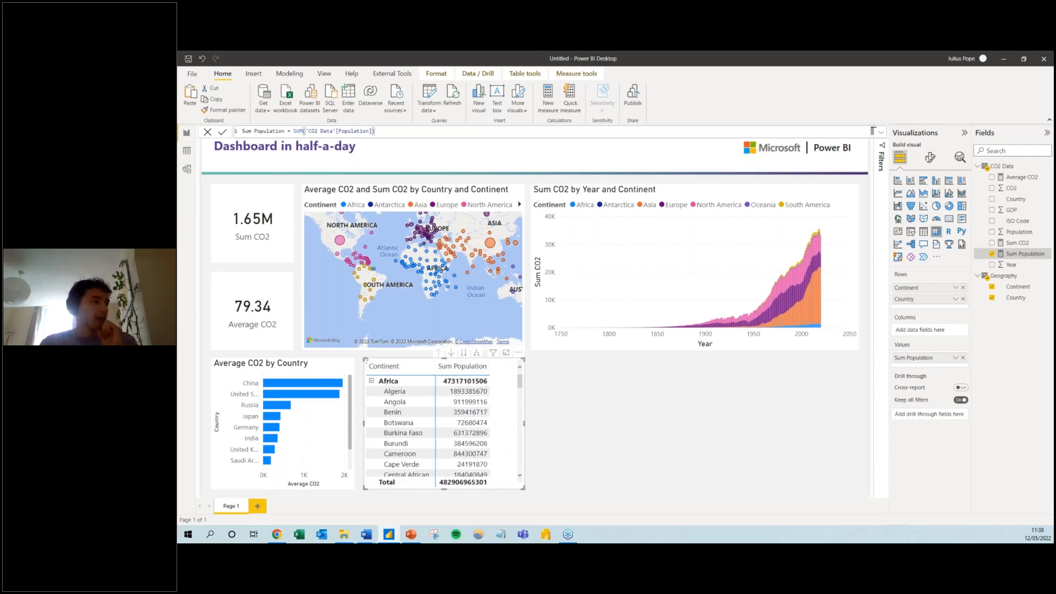
{"action": "left_click", "coordinate": [371, 380]}
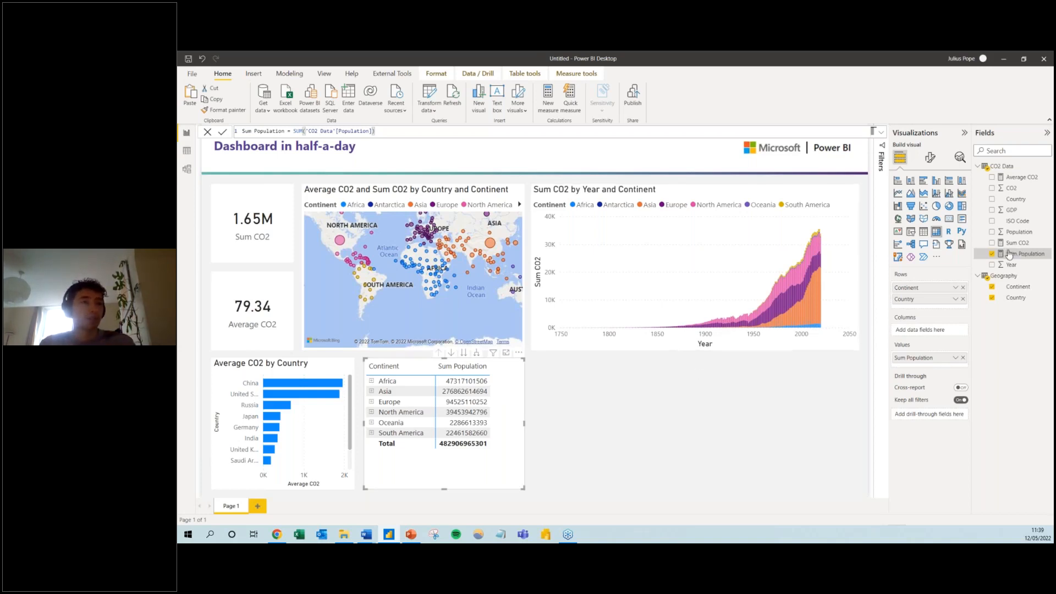
{"action": "left_click", "coordinate": [963, 358]}
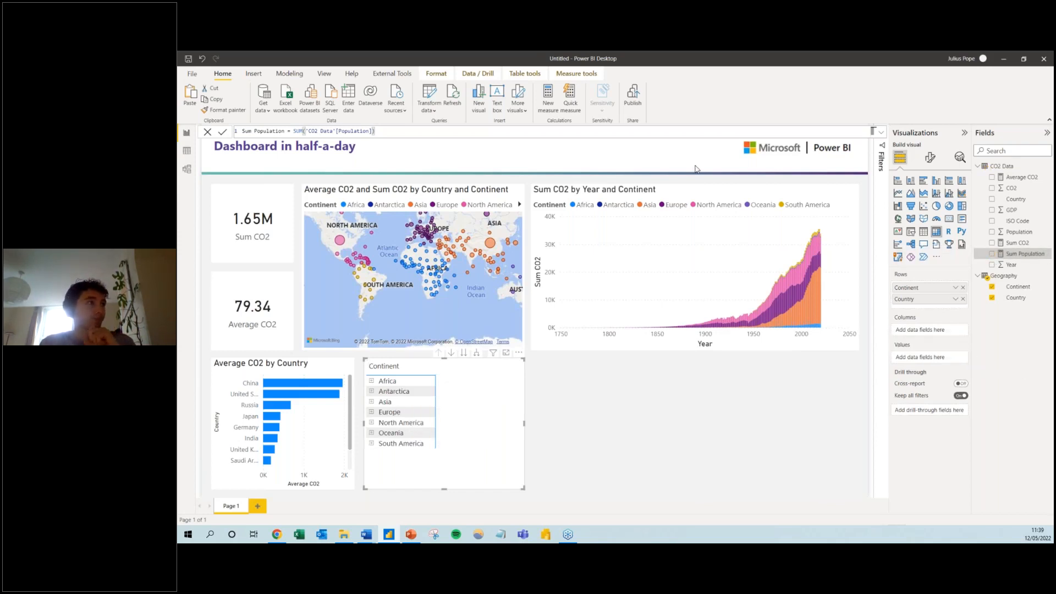
Start a new measure with the formula CO2 per Capita = [Sum CO2] / [Sum Population]
{"action": "left_click", "coordinate": [548, 100]}
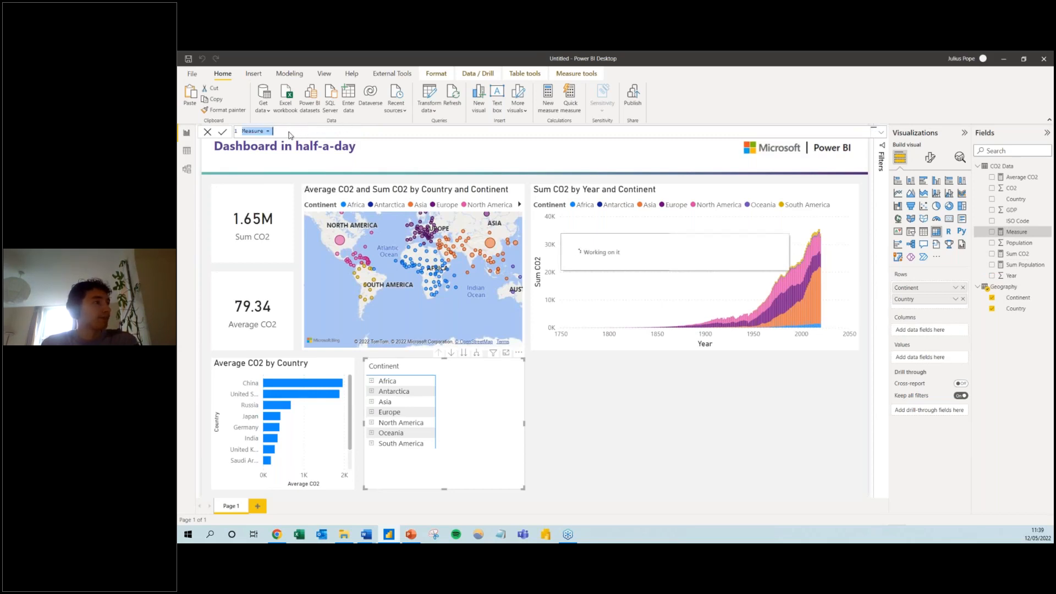
{"action": "type", "text": "CO2 per Capita"}
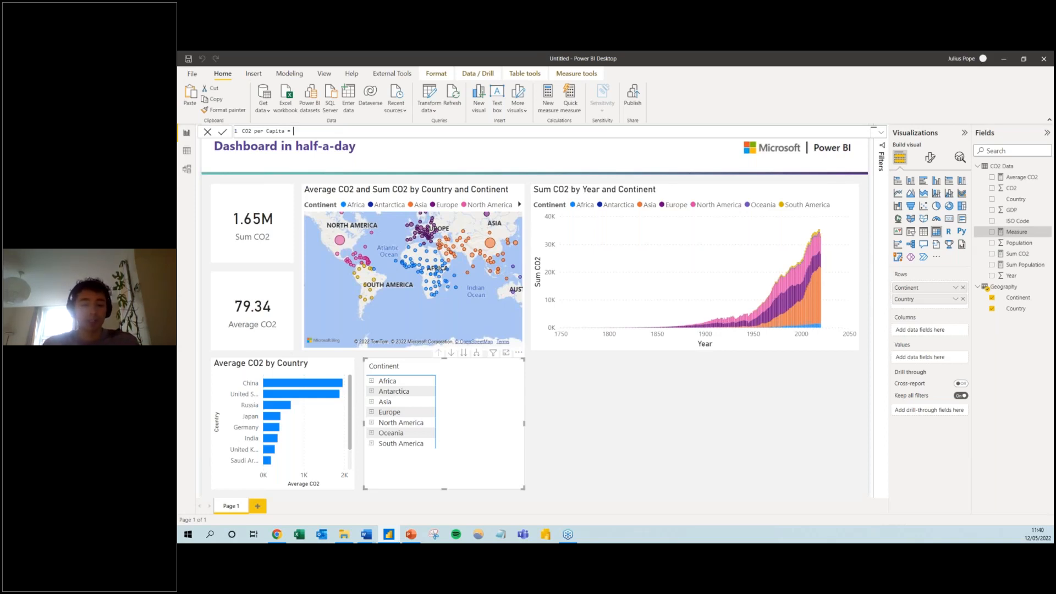
{"action": "type", "text": "SU"}
{"action": "type", "text": "m"}
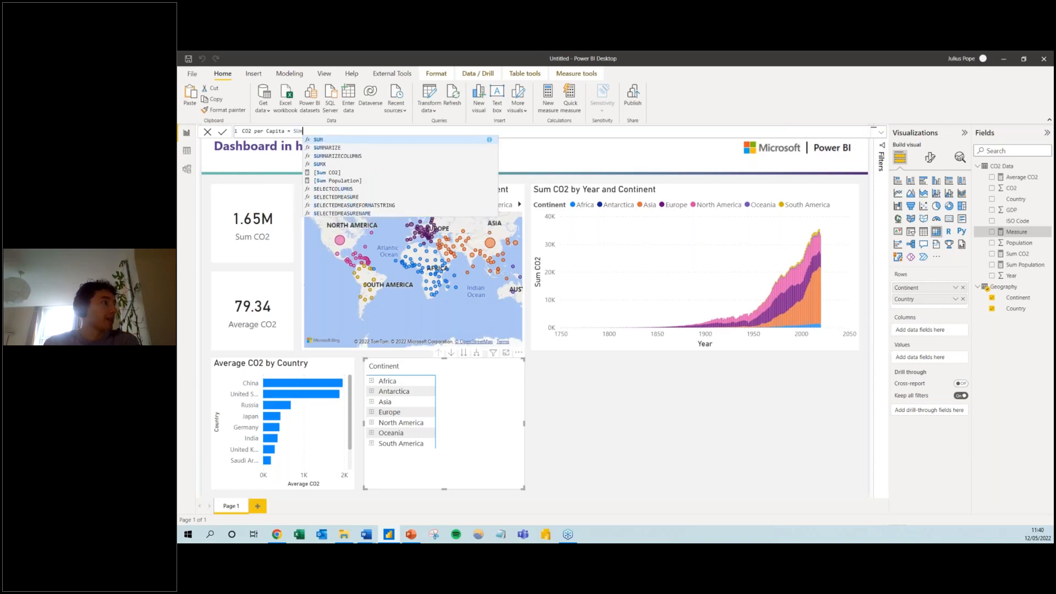
{"action": "left_click", "coordinate": [334, 177]}
{"action": "type", "text": "/ sum"}
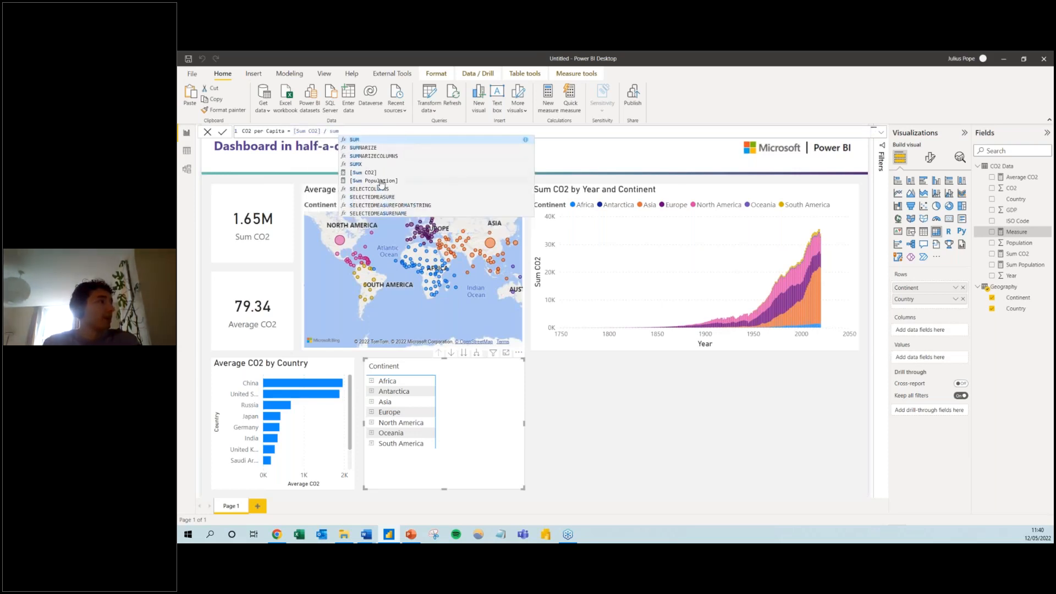
{"action": "left_click", "coordinate": [381, 181]}
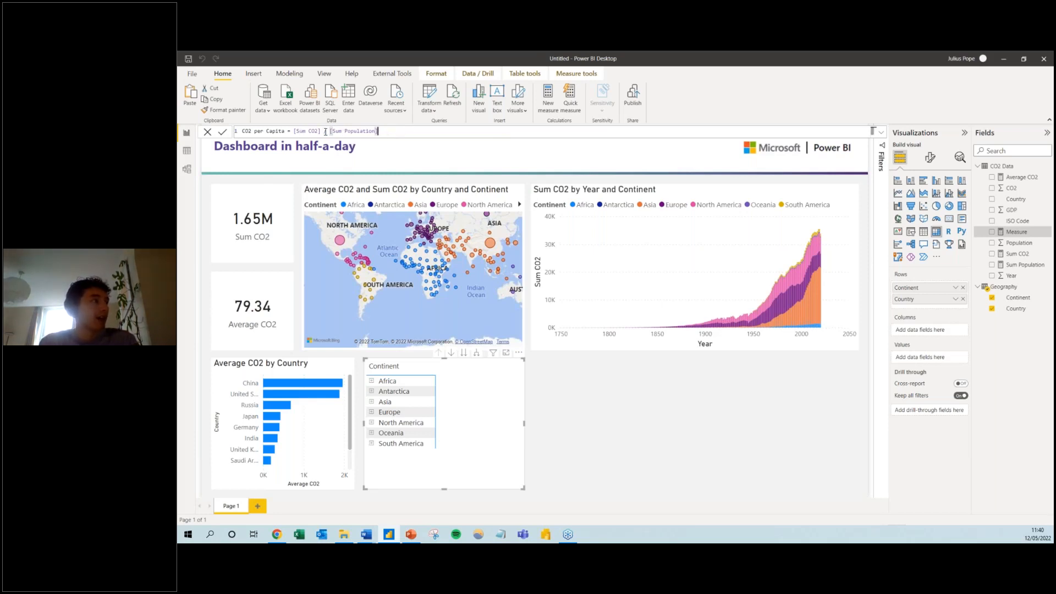
Rewrite the measure as CO2 per Capita = DIVIDE([Sum CO2],[Sum Population],0) * 1000000 and commit it
{"action": "left_click", "coordinate": [294, 130]}
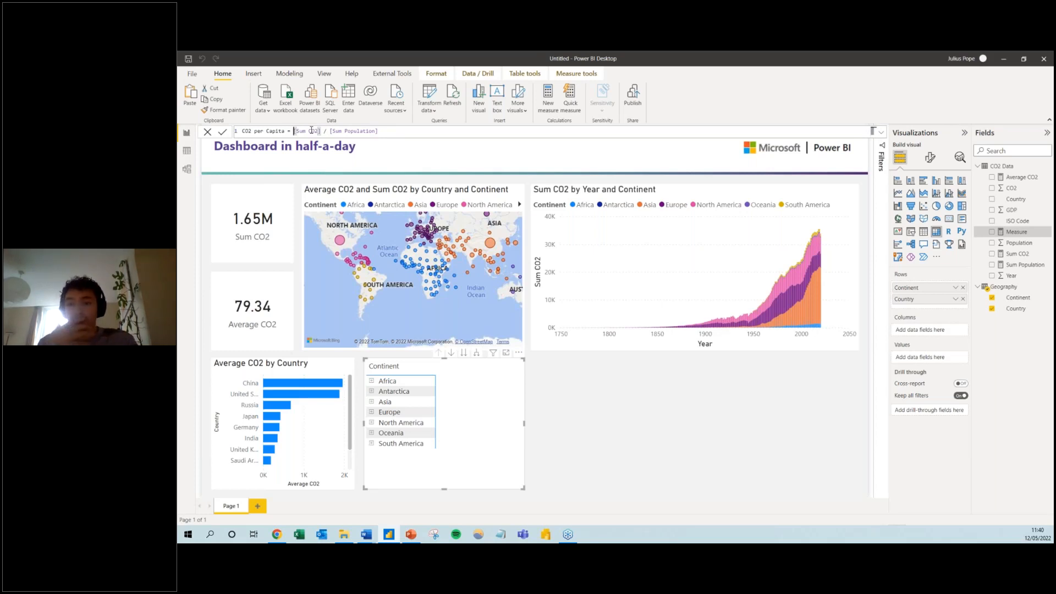
{"action": "type", "text": "DIVI"}
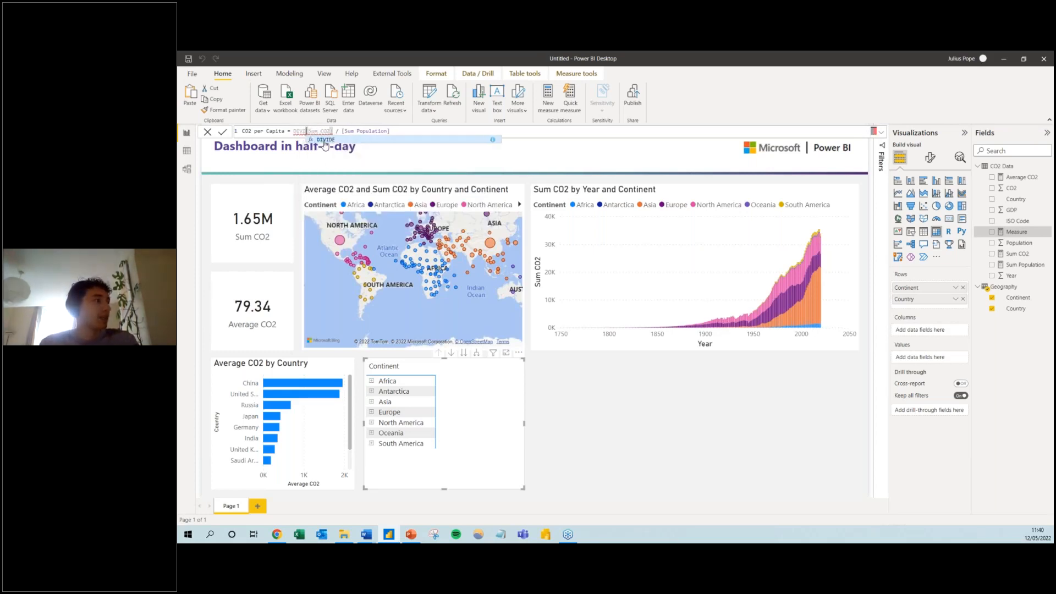
{"action": "key", "text": "Tab"}
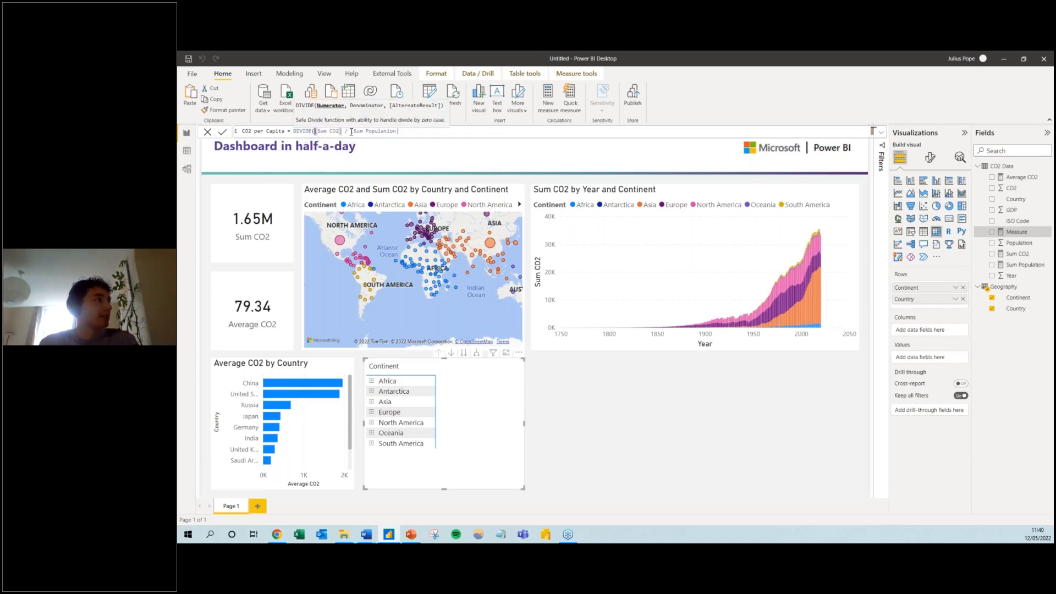
{"action": "left_click", "coordinate": [352, 132]}
{"action": "key", "text": "BackSpace"}
{"action": "key", "text": "BackSpace"}
{"action": "key", "text": "BackSpace"}
{"action": "type", "text": ","}
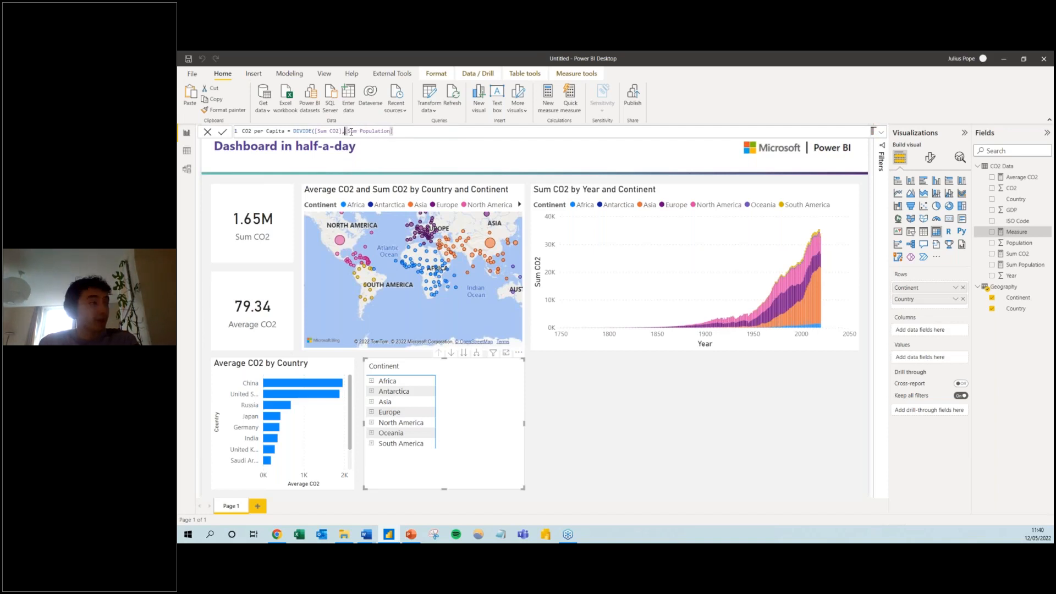
{"action": "left_click", "coordinate": [394, 131]}
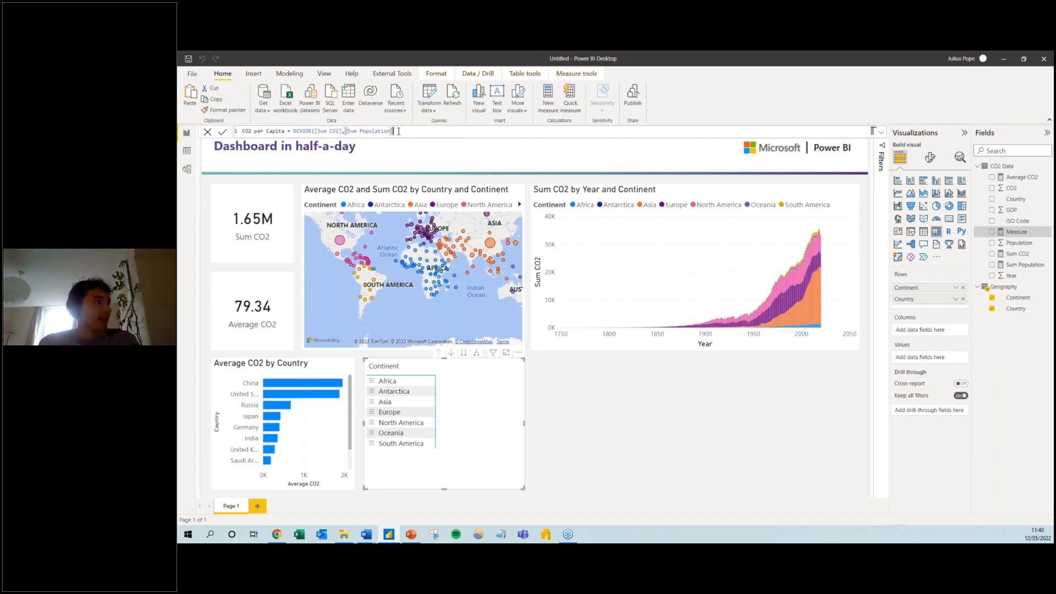
{"action": "type", "text": ","}
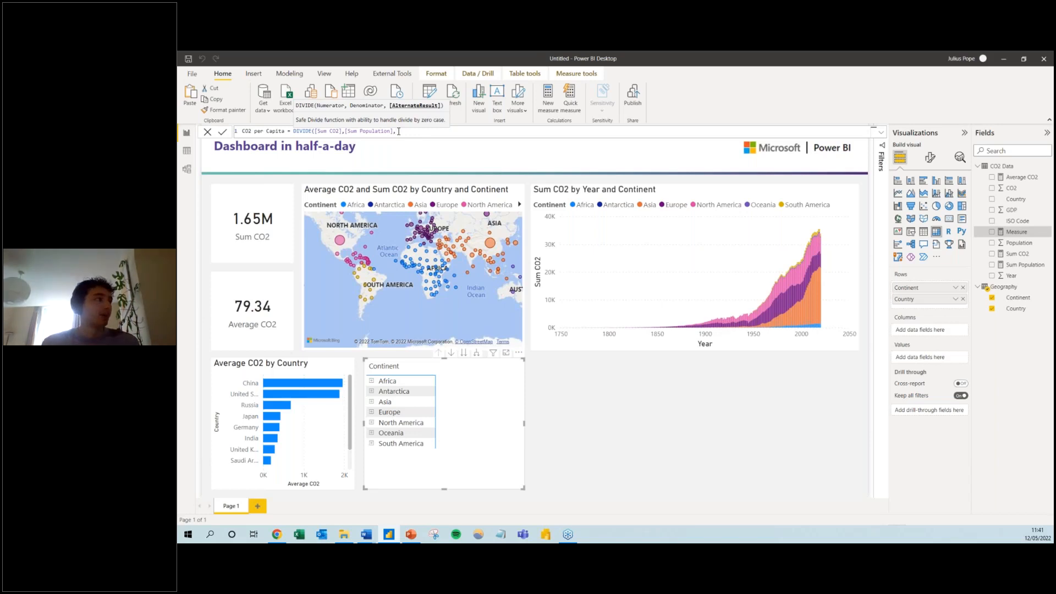
{"action": "type", "text": "0)"}
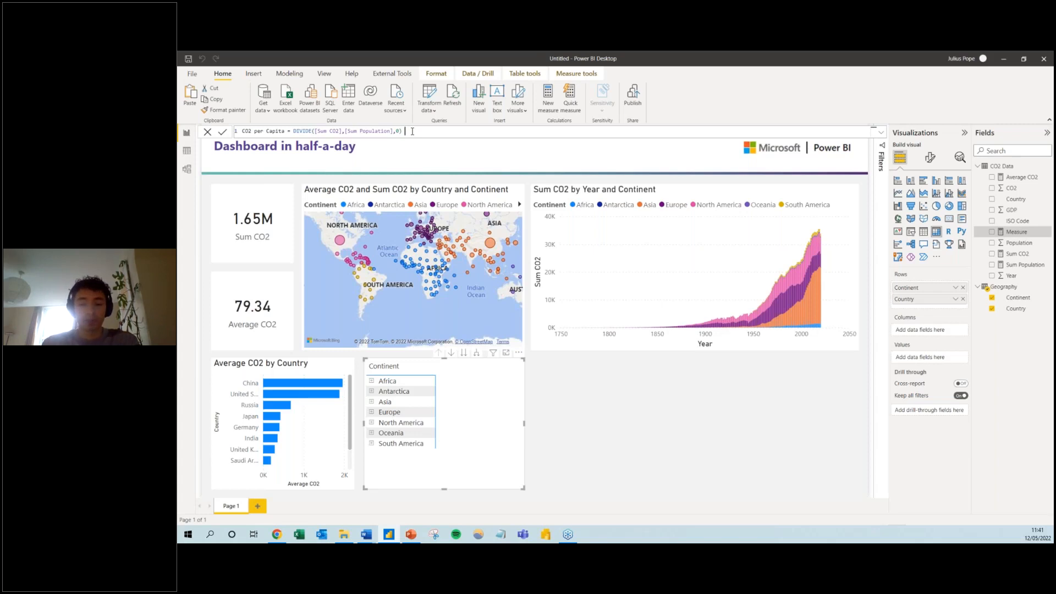
{"action": "type", "text": "* 1000000"}
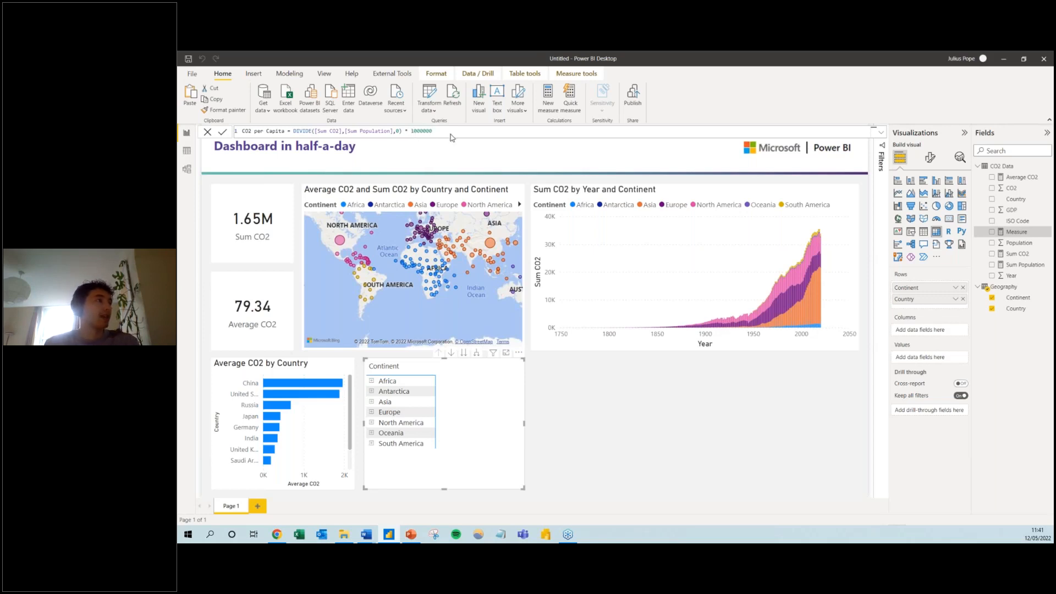
{"action": "key", "text": "Return"}
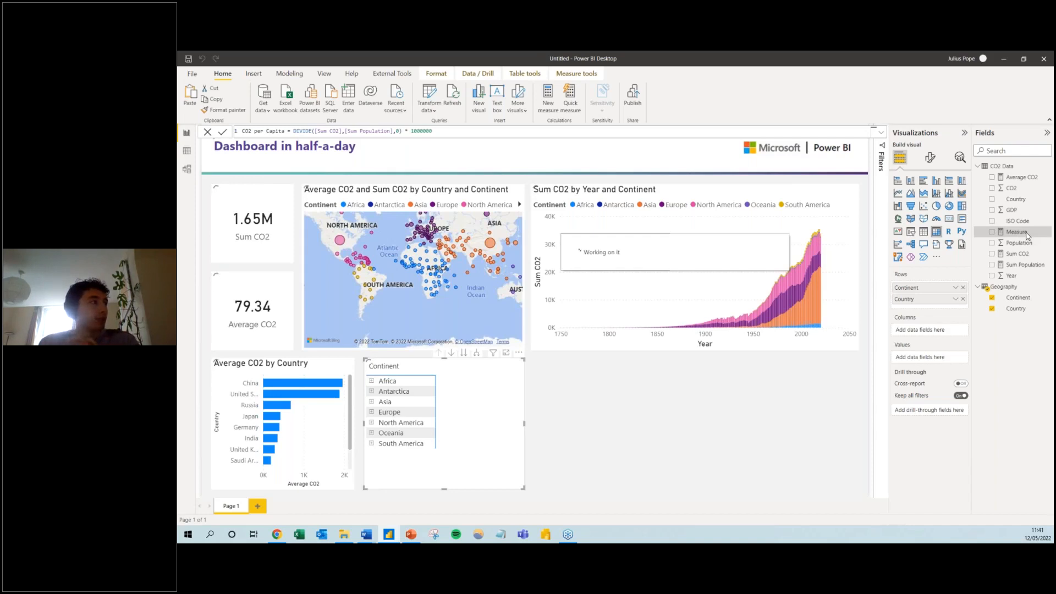
Add CO2 per Capita as the matrix's value and expand Africa to look through its countries
{"action": "left_click_drag", "start_coordinate": [1021, 204], "coordinate": [929, 358]}
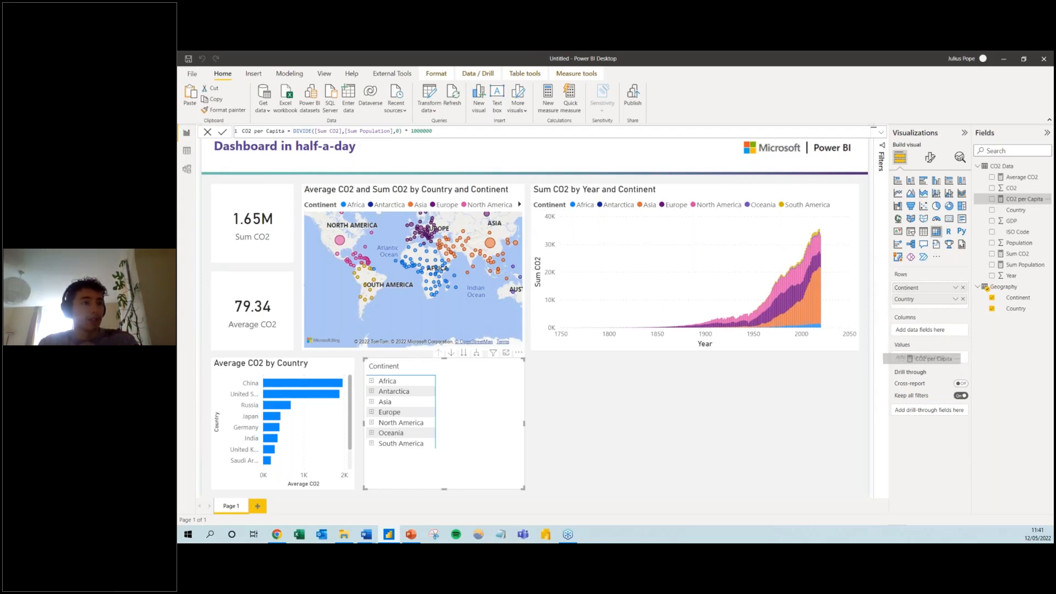
{"action": "left_click_drag", "start_coordinate": [929, 357], "coordinate": [929, 358]}
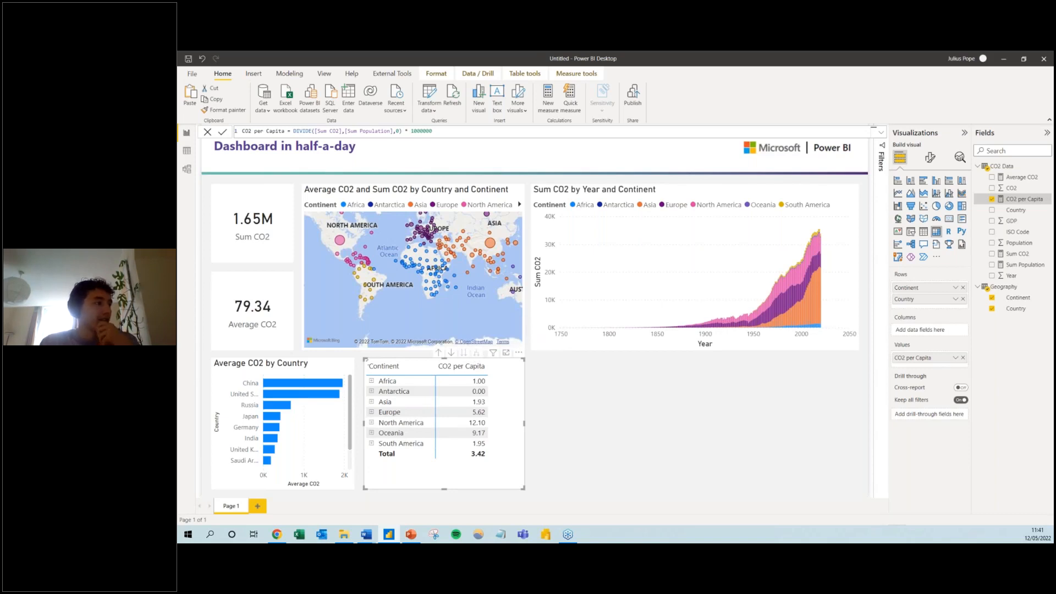
{"action": "left_click", "coordinate": [372, 380]}
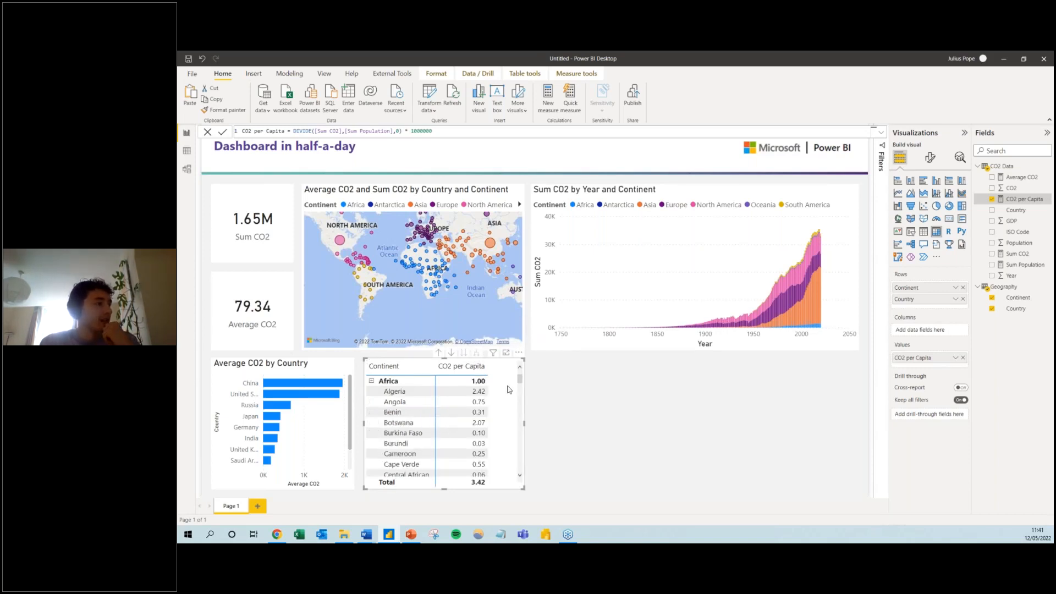
{"action": "scroll", "coordinate": [504, 414], "scroll_direction": "down", "scroll_amount": 5}
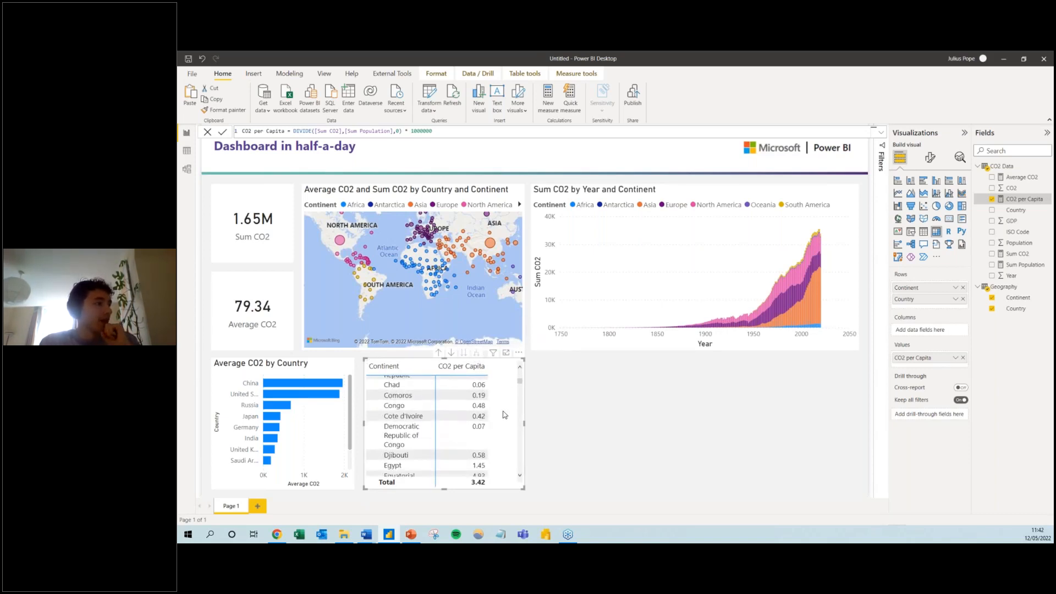
{"action": "scroll", "coordinate": [504, 414], "scroll_direction": "up", "scroll_amount": 5}
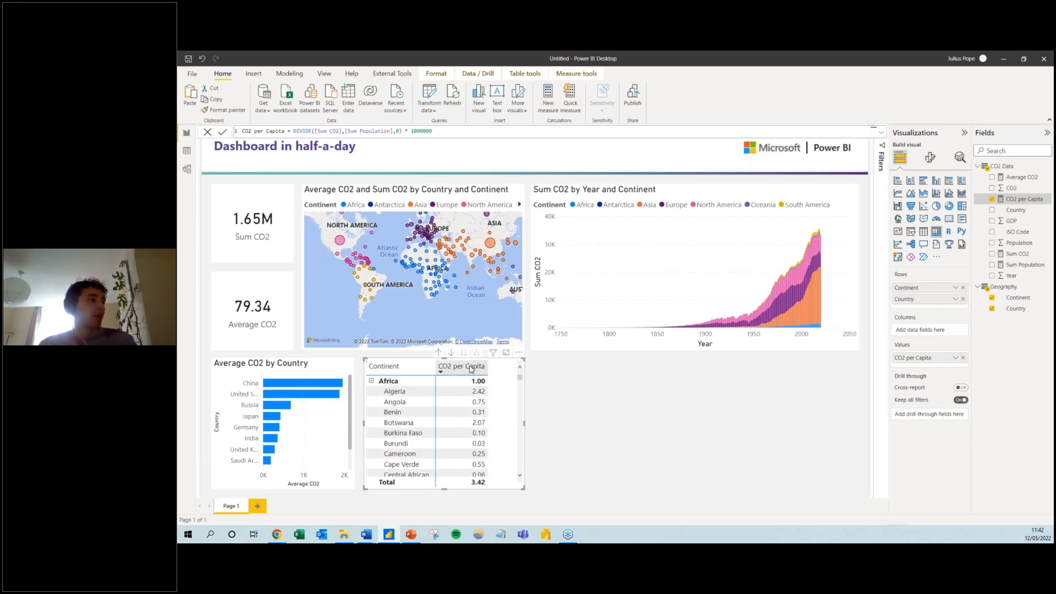
Sort the matrix by CO2 per Capita in descending order and return it to the continent level
{"action": "left_click", "coordinate": [471, 367]}
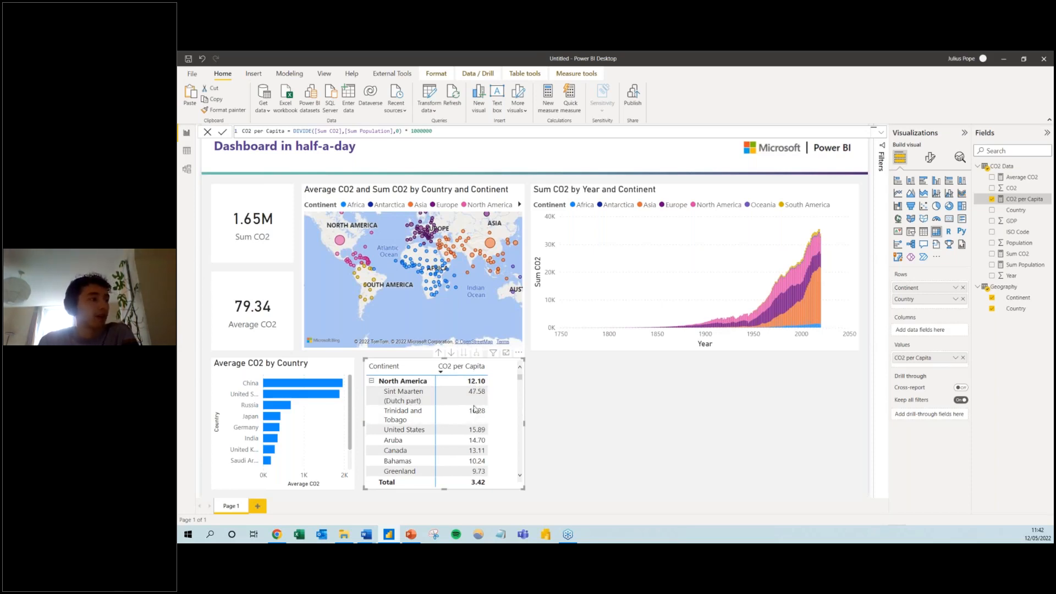
{"action": "left_click", "coordinate": [438, 353]}
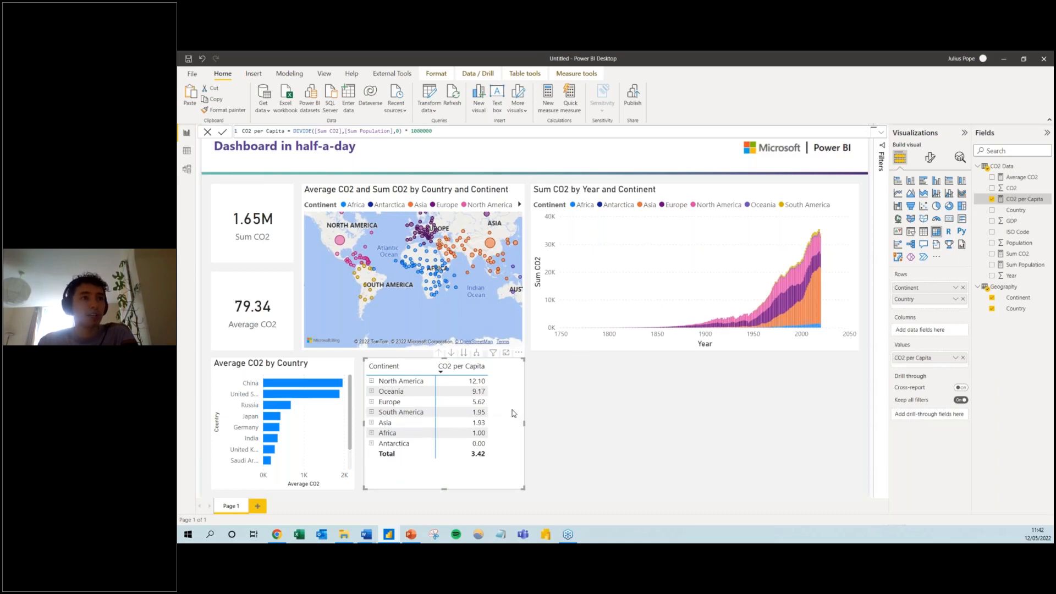
Add Average CO2 as a second matrix value and narrow the value columns so both fit the matrix's original width
{"action": "left_click_drag", "start_coordinate": [942, 288], "coordinate": [930, 363]}
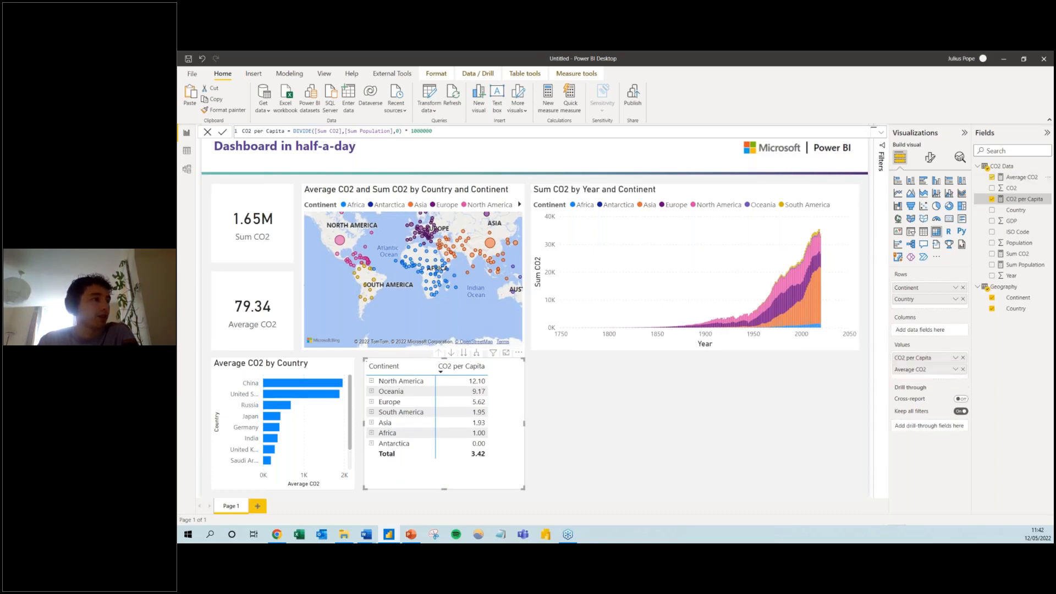
{"action": "left_click_drag", "start_coordinate": [524, 423], "coordinate": [542, 438]}
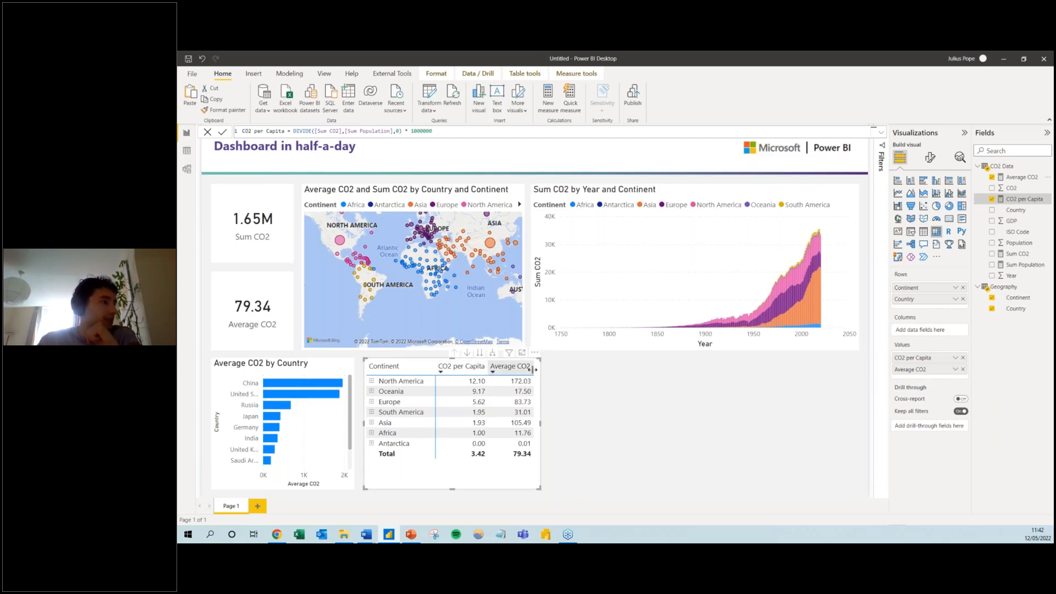
{"action": "left_click_drag", "start_coordinate": [532, 370], "coordinate": [474, 377]}
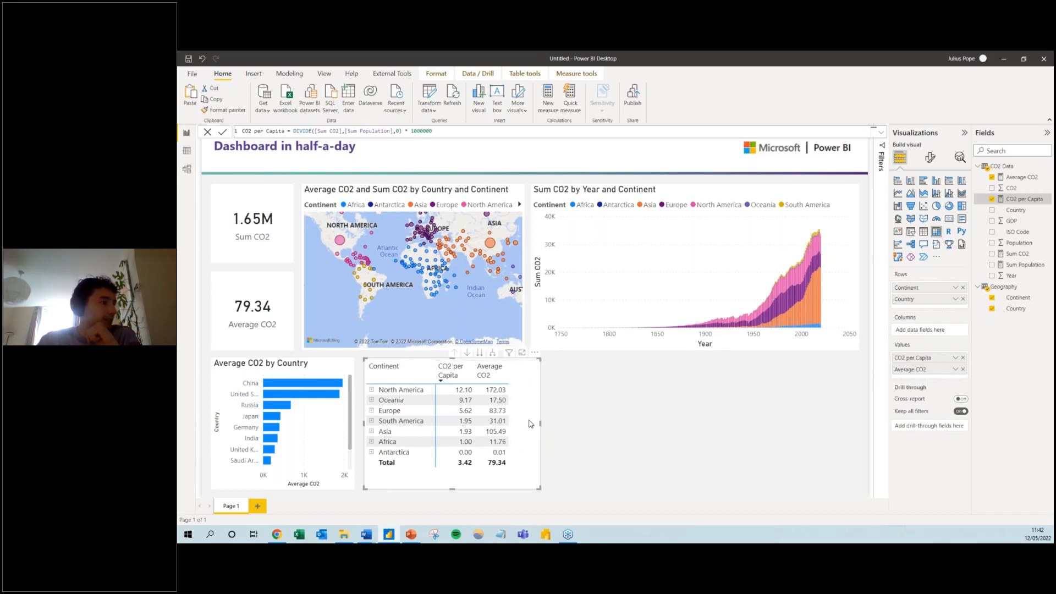
{"action": "left_click_drag", "start_coordinate": [540, 425], "coordinate": [527, 426]}
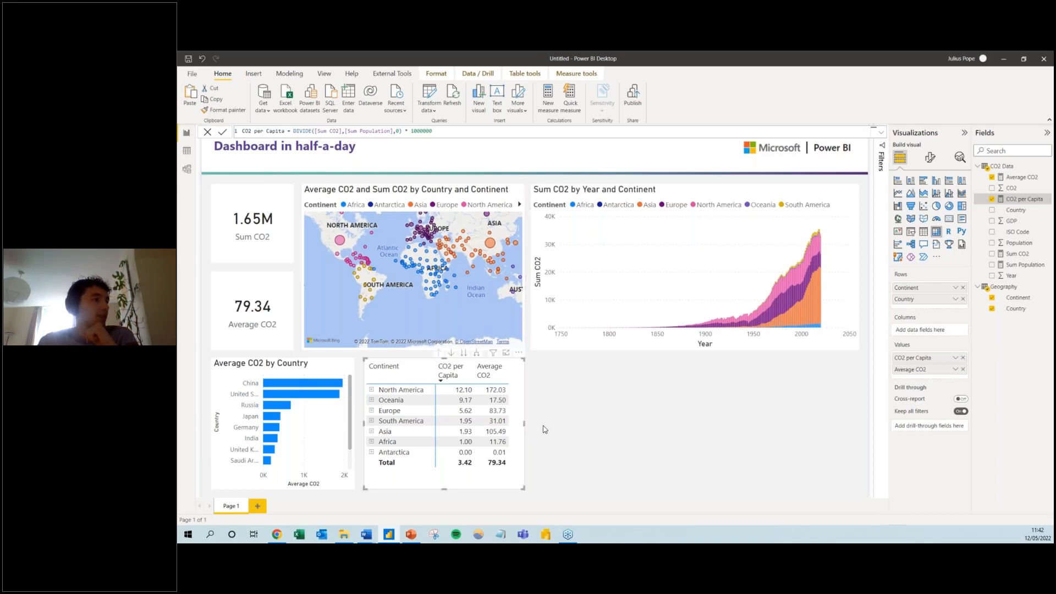
Insert a line chart in the empty area beside the matrix with Year on the X-axis and Average CO2 on the Y-axis
{"action": "left_click", "coordinate": [544, 429]}
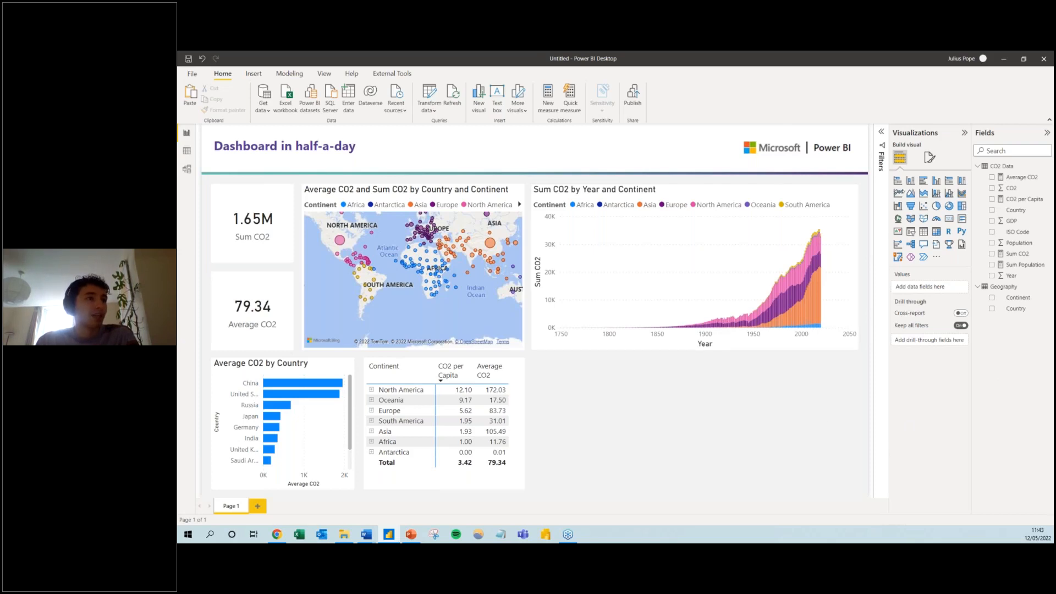
{"action": "left_click", "coordinate": [898, 193]}
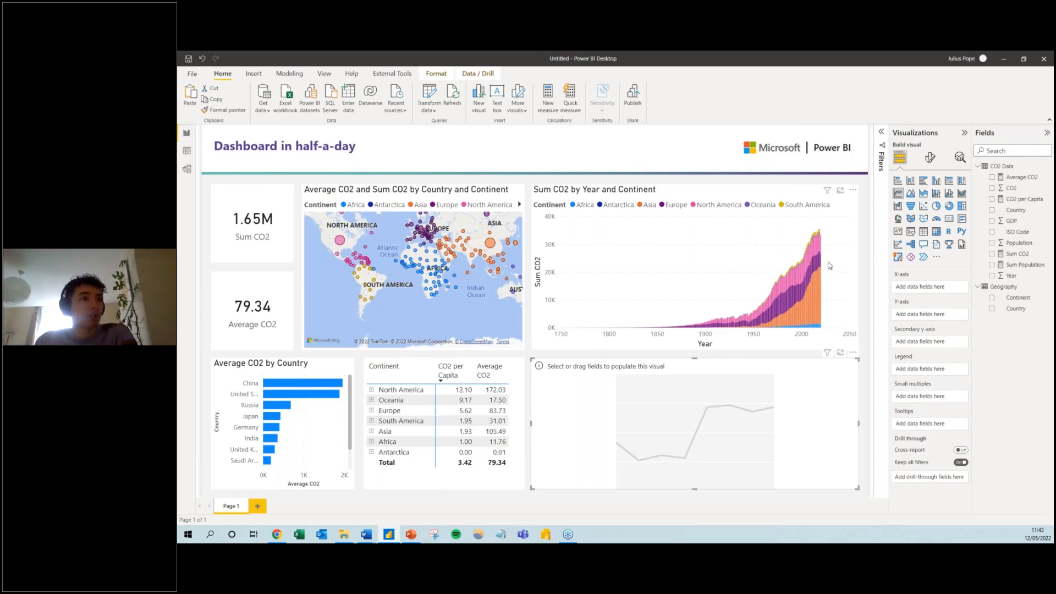
{"action": "left_click_drag", "start_coordinate": [1013, 280], "coordinate": [928, 287]}
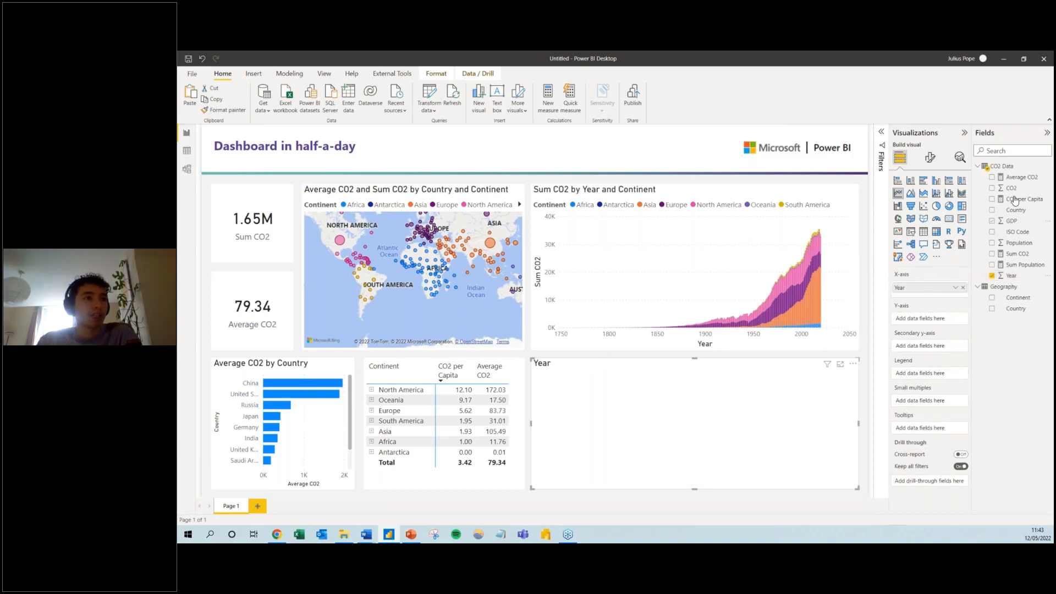
{"action": "left_click_drag", "start_coordinate": [1022, 177], "coordinate": [930, 319]}
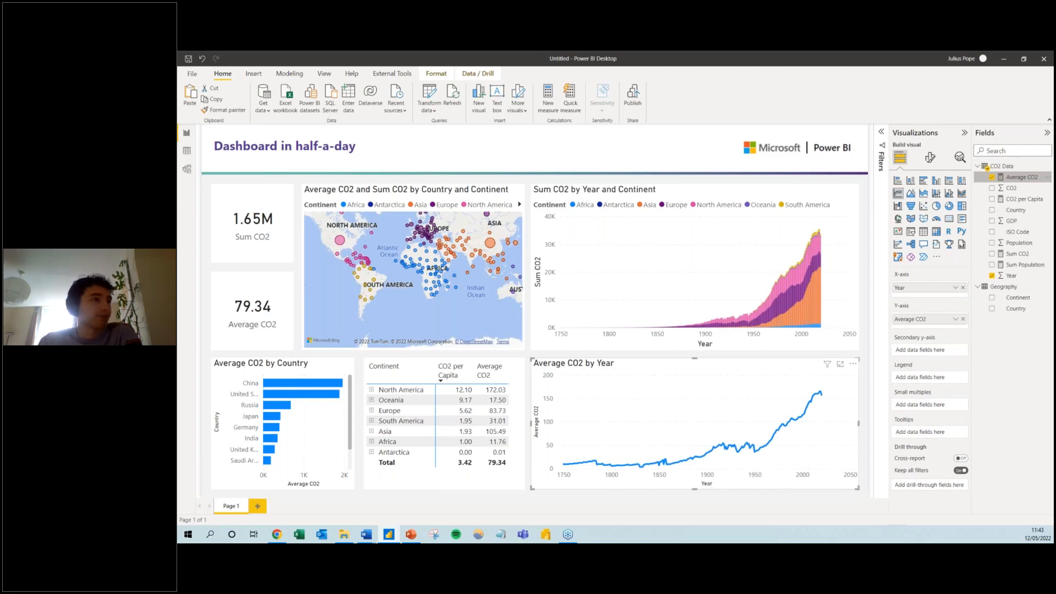
Turn on a trend line and a forecast for the Average CO2 by Year line chart
{"action": "left_click", "coordinate": [960, 158]}
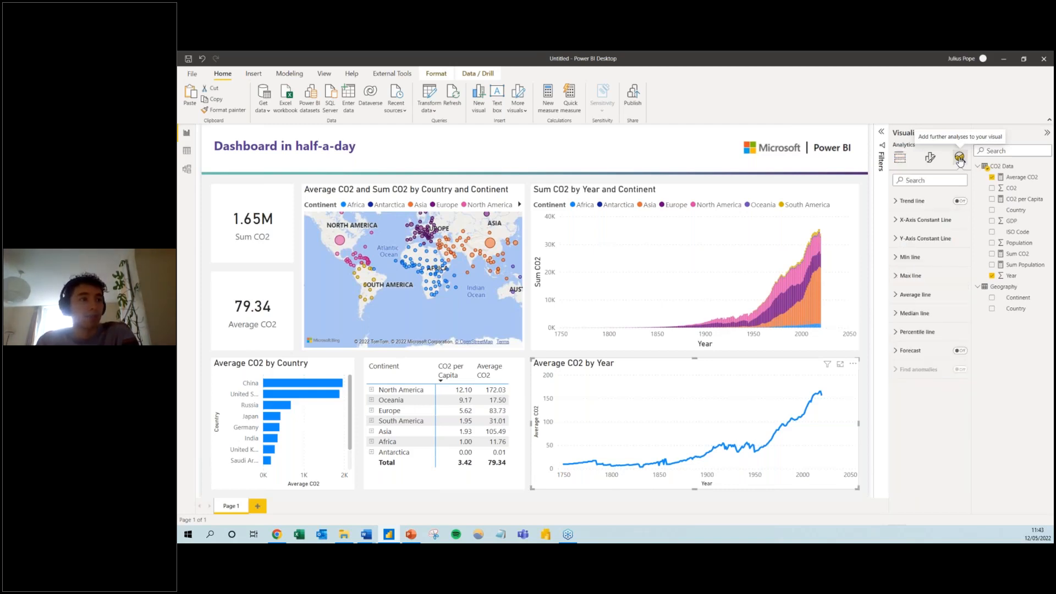
{"action": "left_click", "coordinate": [960, 205]}
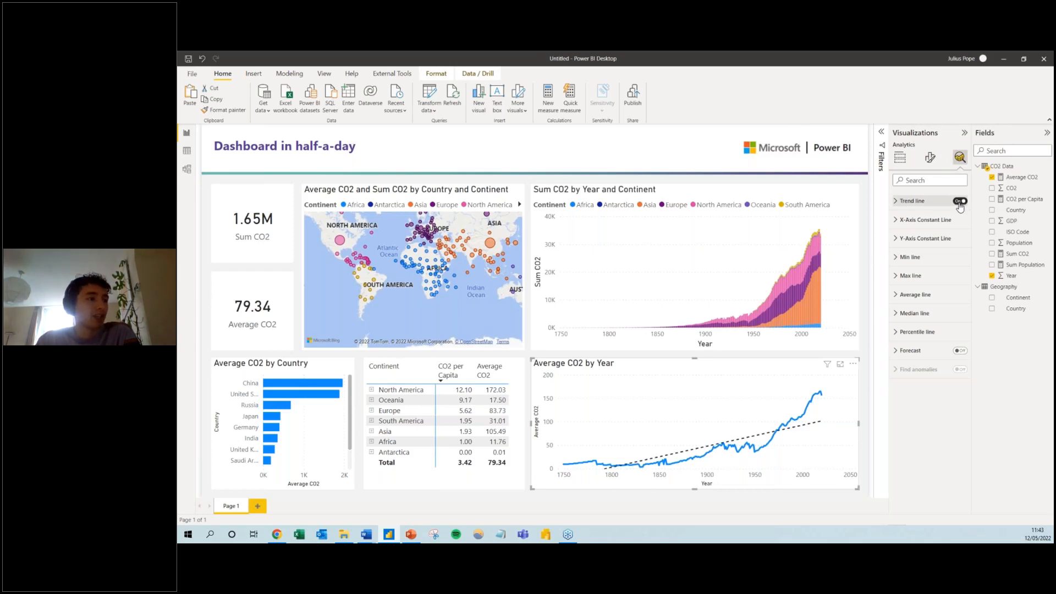
{"action": "left_click", "coordinate": [959, 352]}
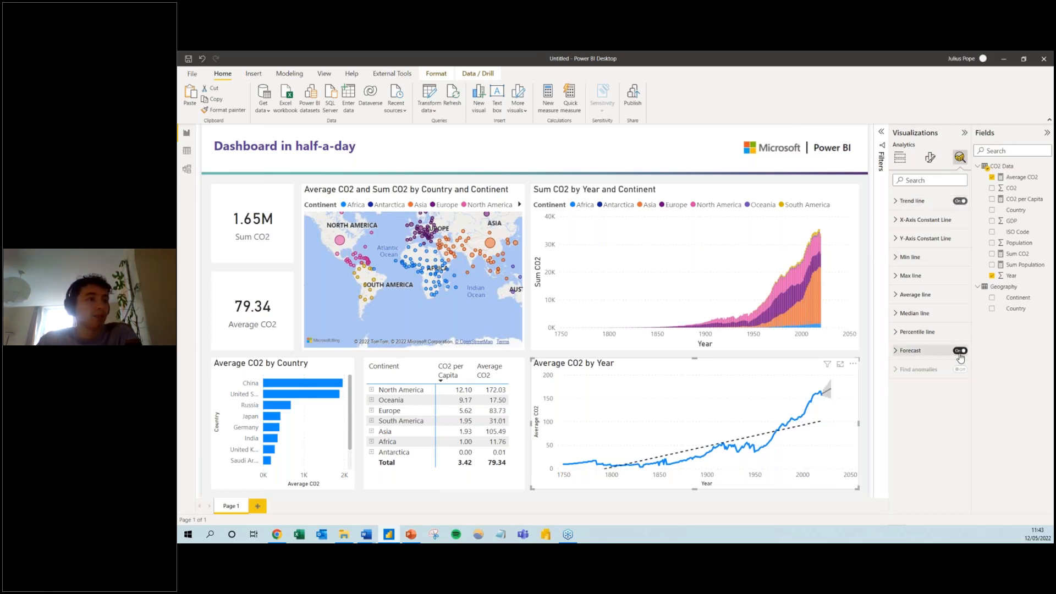
Set the line chart's forecast length to 15 points and its seasonality to 1 point, and apply the forecast options
{"action": "left_click", "coordinate": [929, 352]}
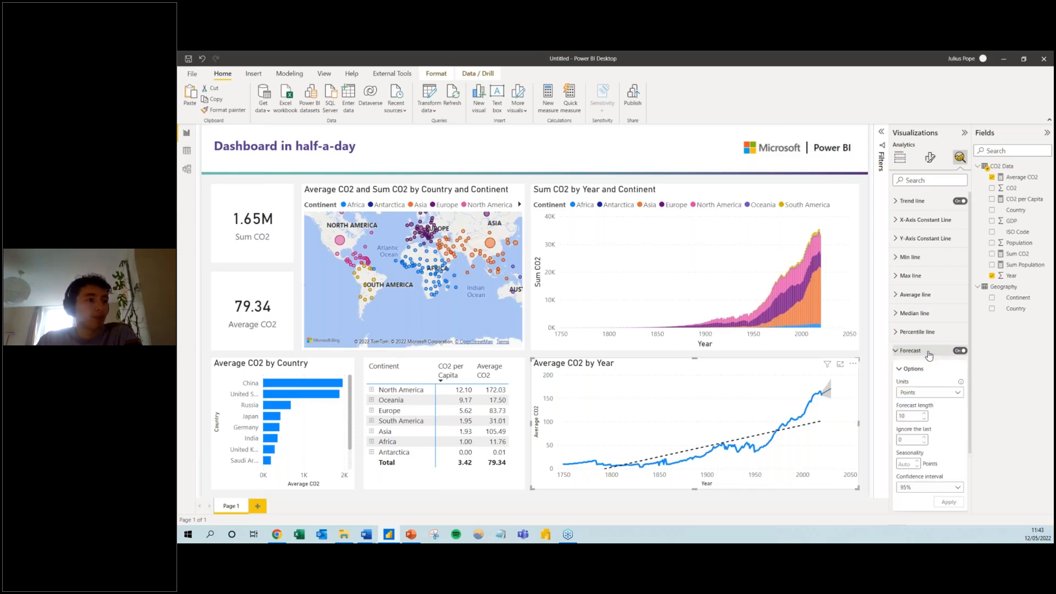
{"action": "scroll", "coordinate": [916, 368], "scroll_direction": "down", "scroll_amount": 1}
{"action": "left_click", "coordinate": [912, 376]}
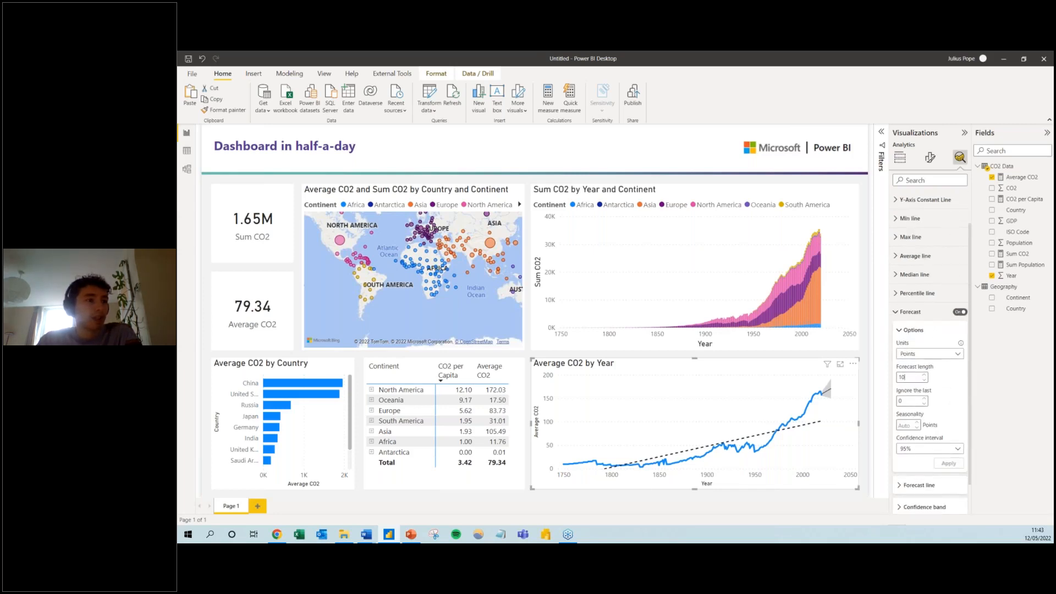
{"action": "key", "text": "BackSpace"}
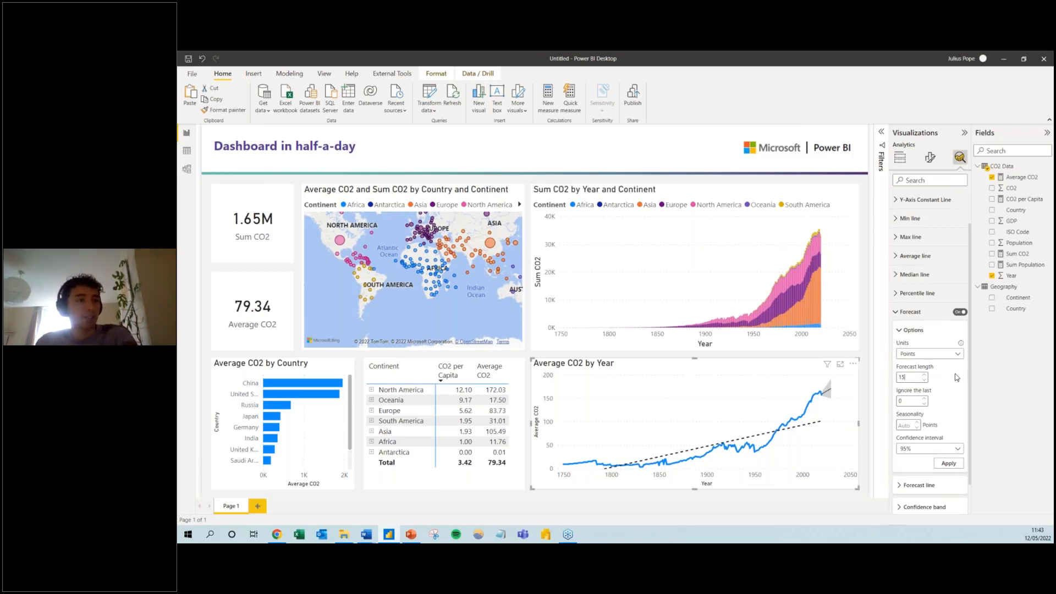
{"action": "left_click", "coordinate": [906, 425]}
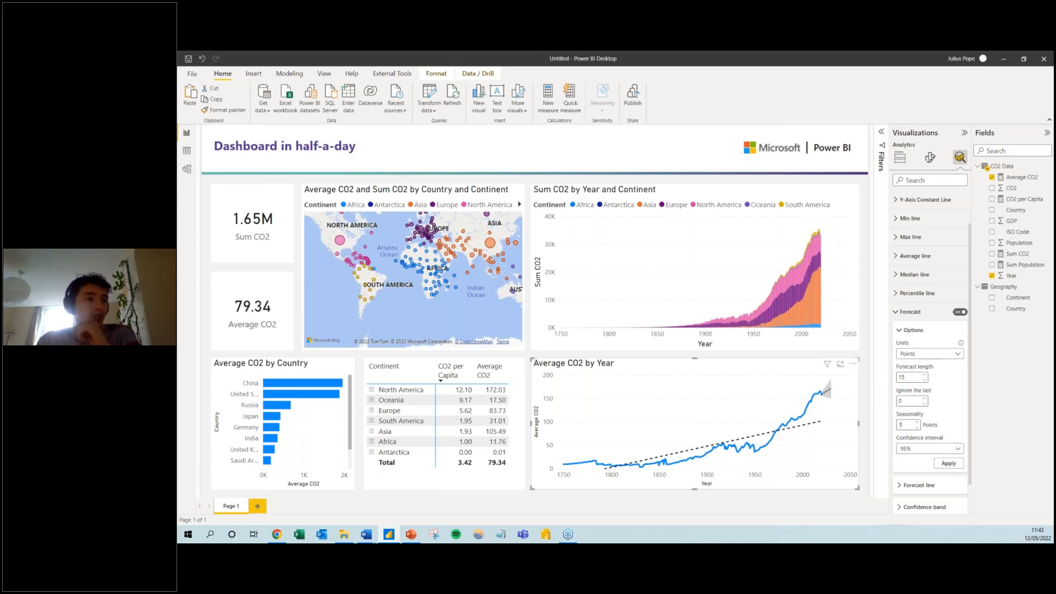
{"action": "left_click", "coordinate": [934, 449]}
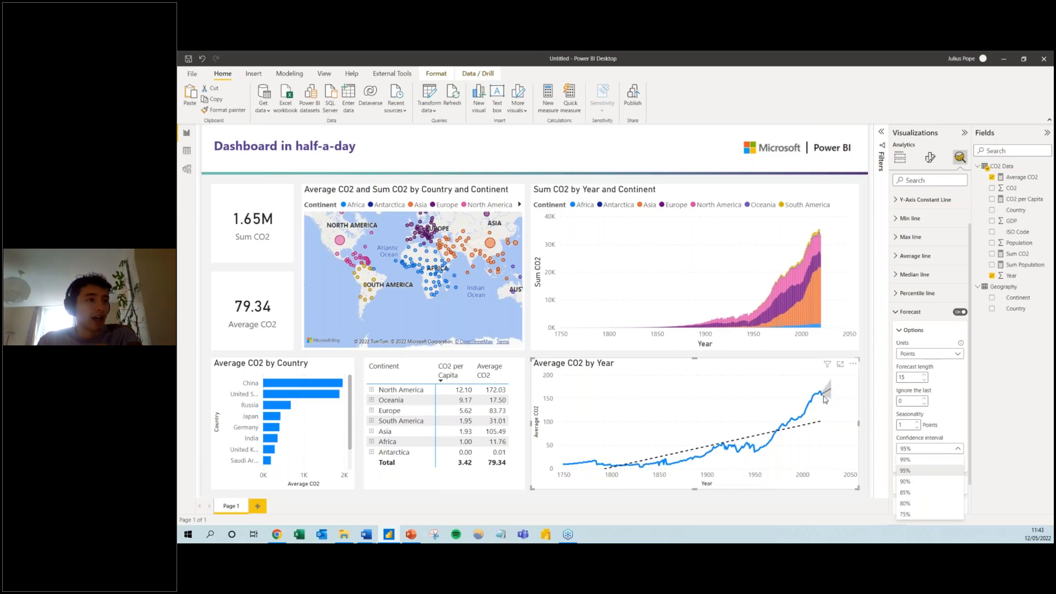
{"action": "left_click", "coordinate": [951, 427]}
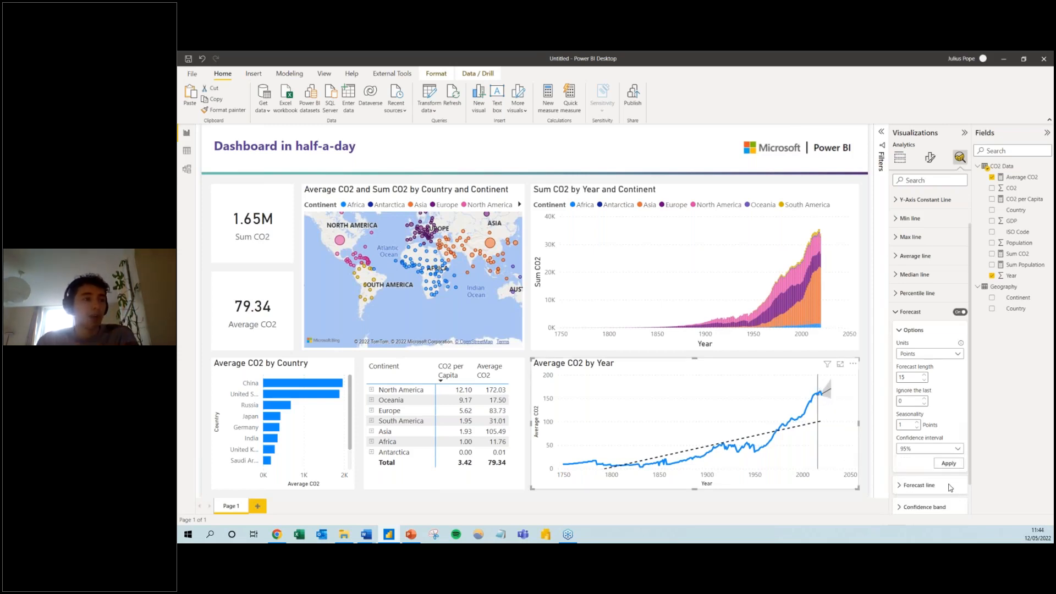
{"action": "left_click", "coordinate": [949, 466]}
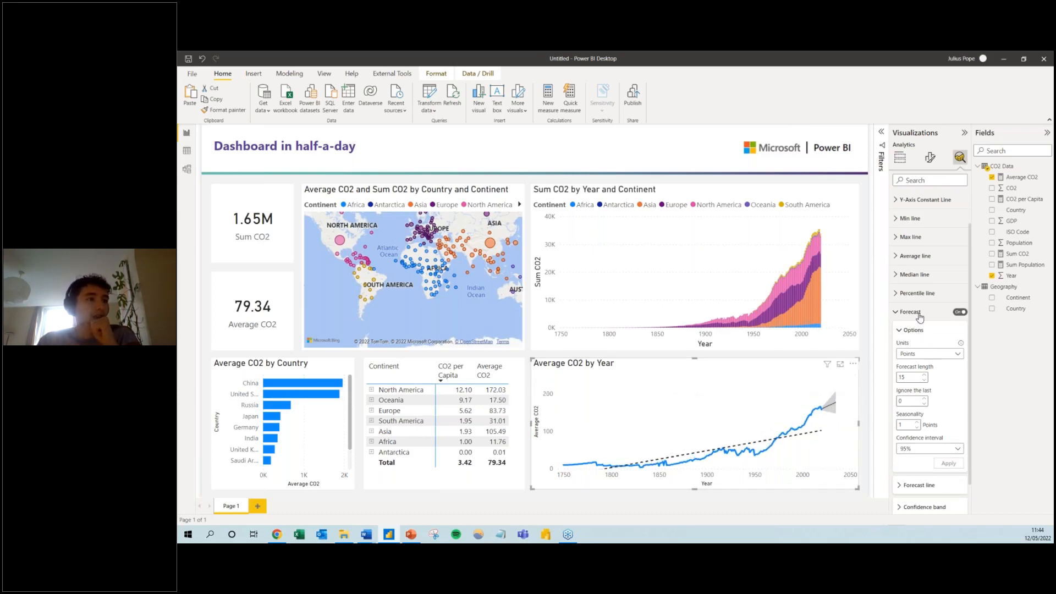
{"action": "left_click", "coordinate": [918, 316]}
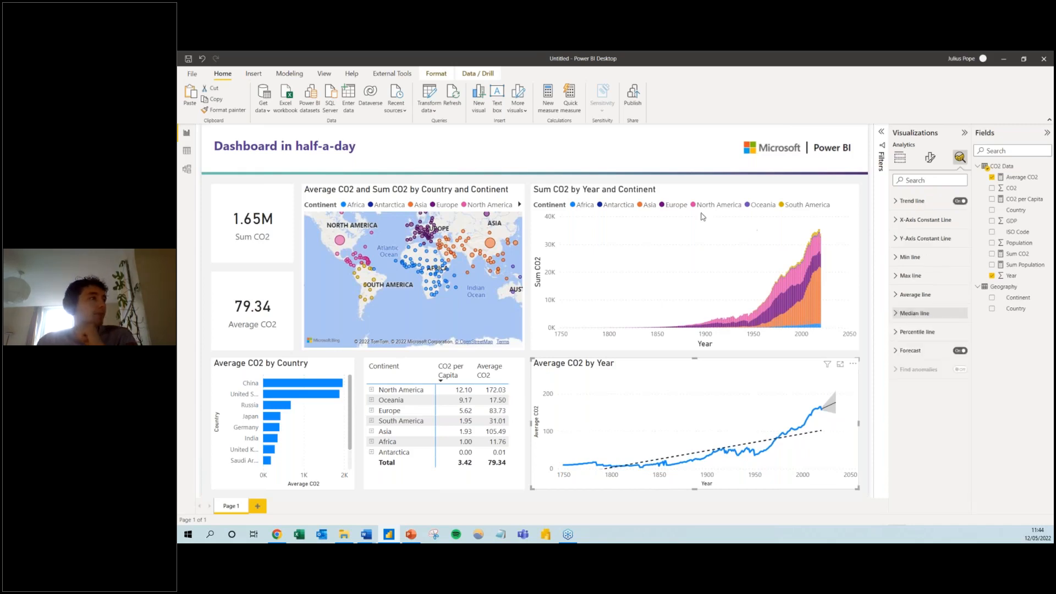
Insert a slicer on the dashboard page using the Continent field from the Geography table
{"action": "left_click", "coordinate": [585, 166]}
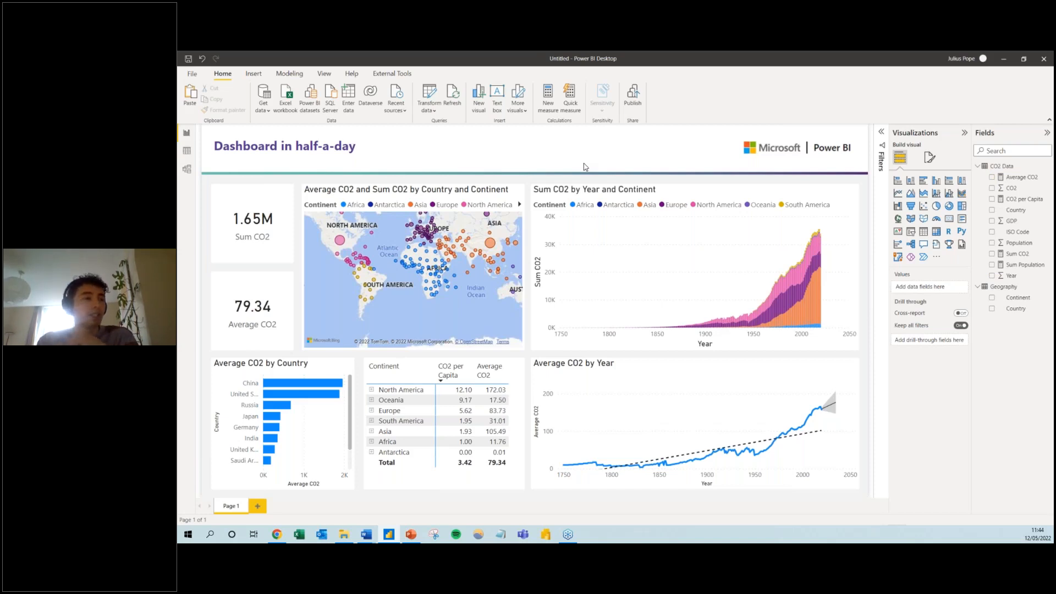
{"action": "left_click", "coordinate": [911, 236]}
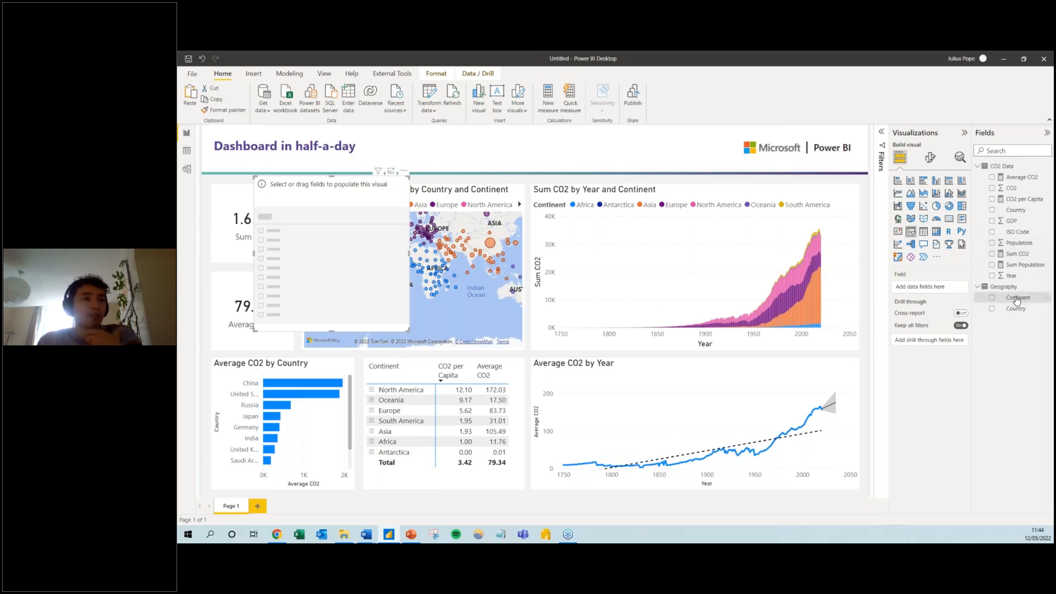
{"action": "left_click_drag", "start_coordinate": [1017, 299], "coordinate": [929, 287]}
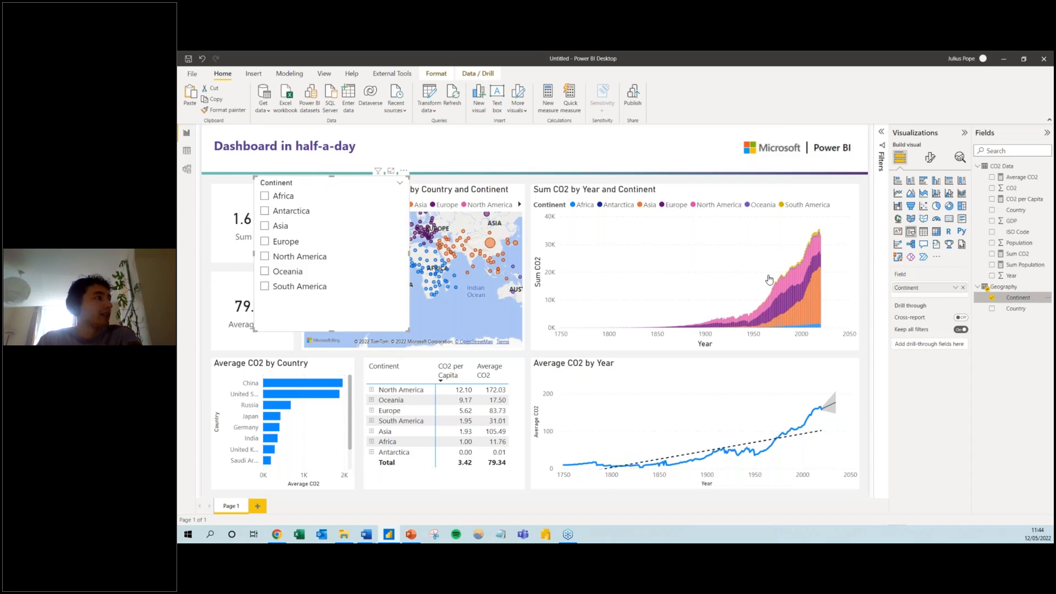
Try the Continent slicer by filtering the page to Africa, and to Asia and Europe together
{"action": "left_click", "coordinate": [286, 199]}
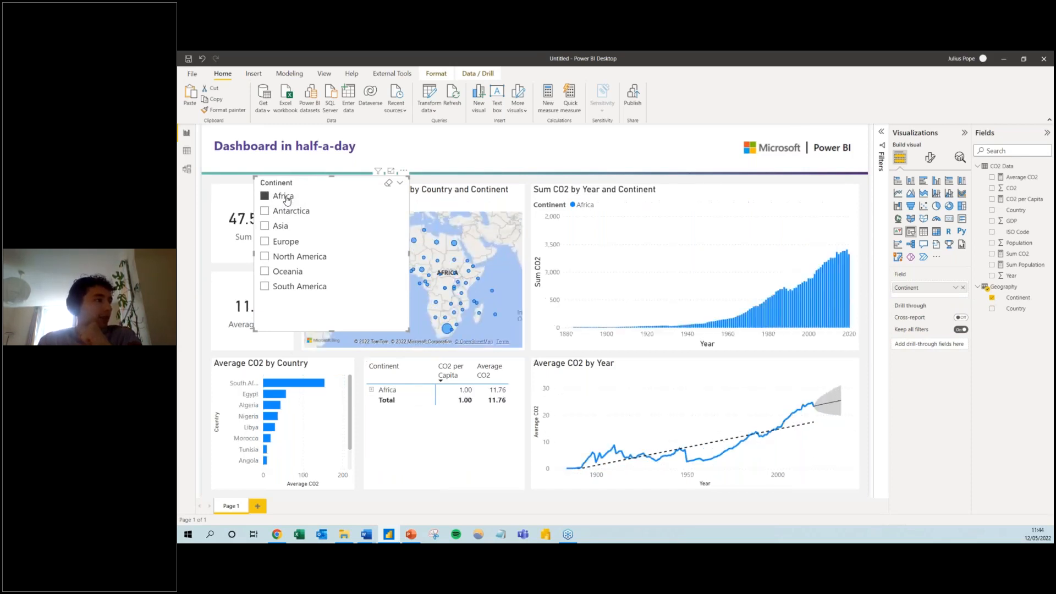
{"action": "left_click", "coordinate": [282, 227]}
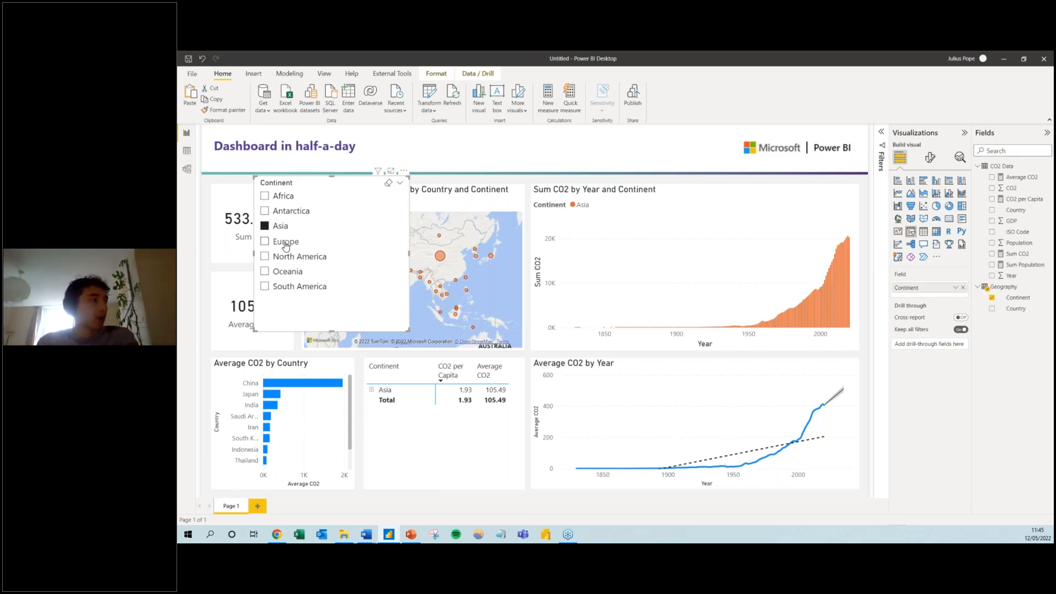
{"action": "left_click", "coordinate": [285, 246], "text": "ctrl"}
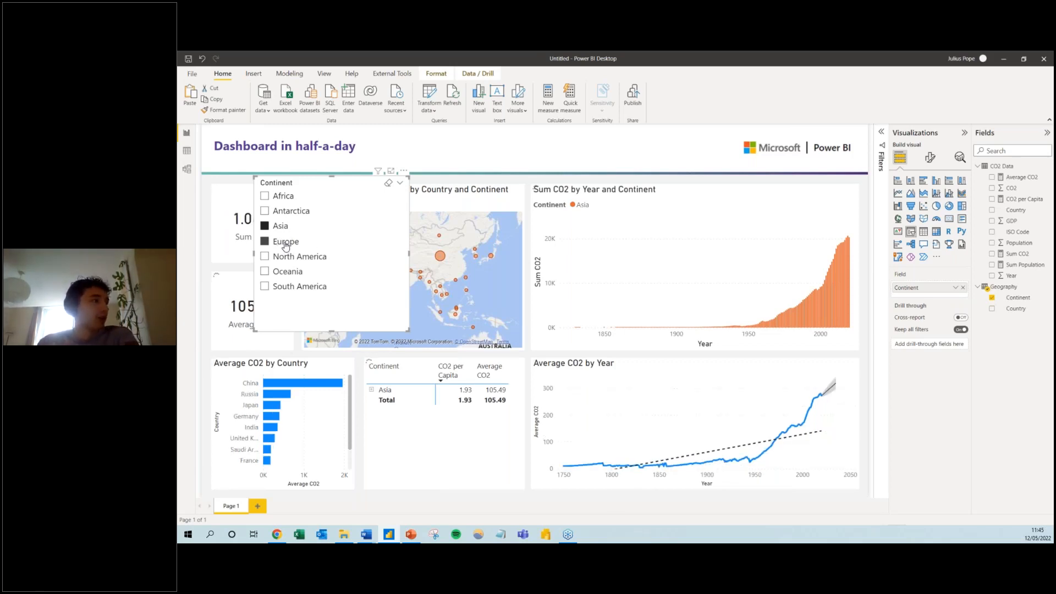
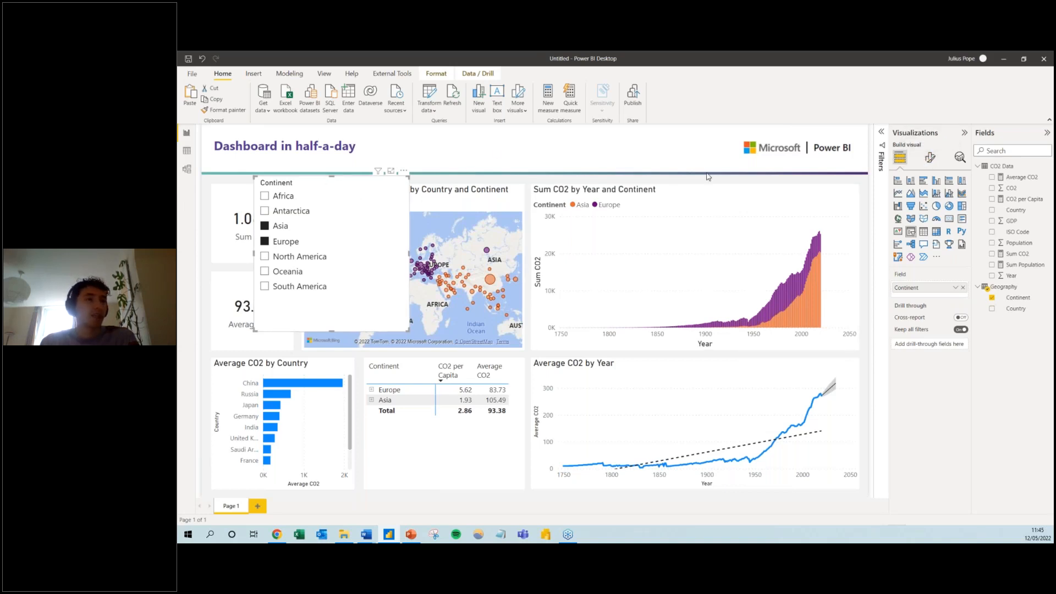
Turn on the slicer's search and "Select all" option, and turn off multi-select with CTRL
{"action": "left_click", "coordinate": [929, 158]}
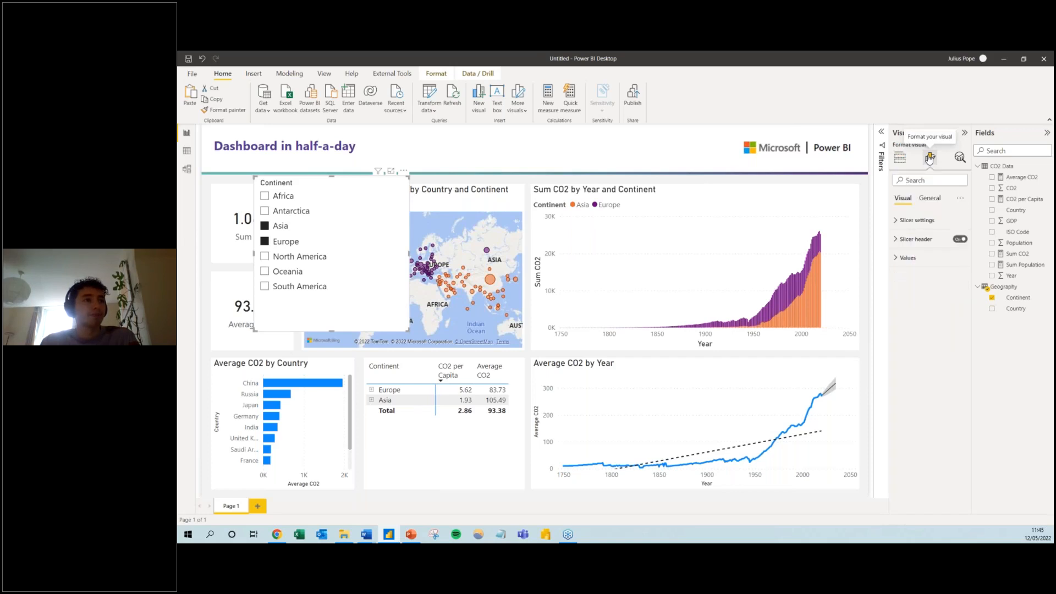
{"action": "left_click", "coordinate": [933, 221]}
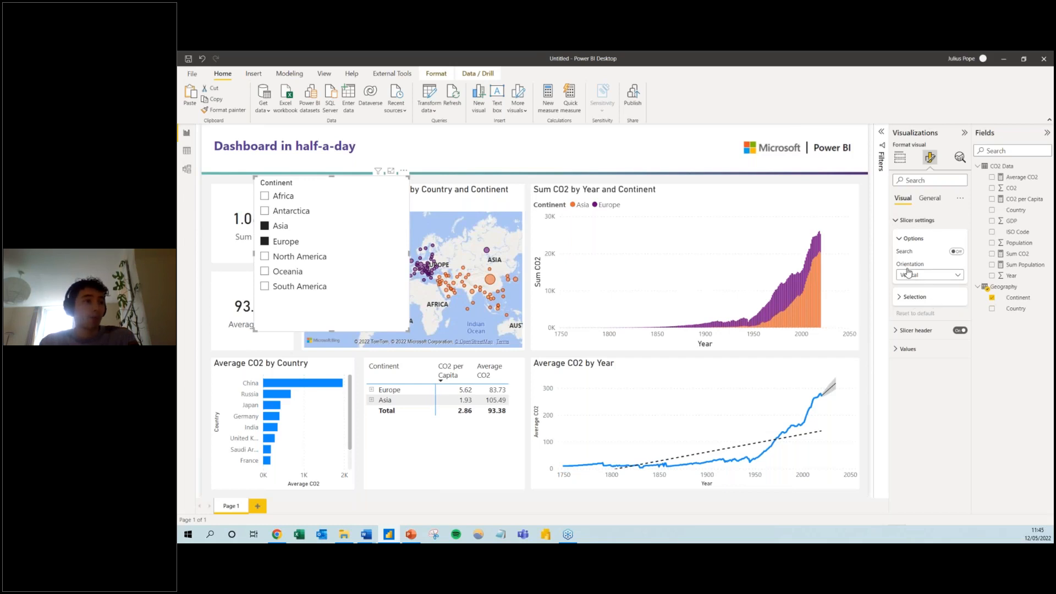
{"action": "left_click", "coordinate": [957, 252]}
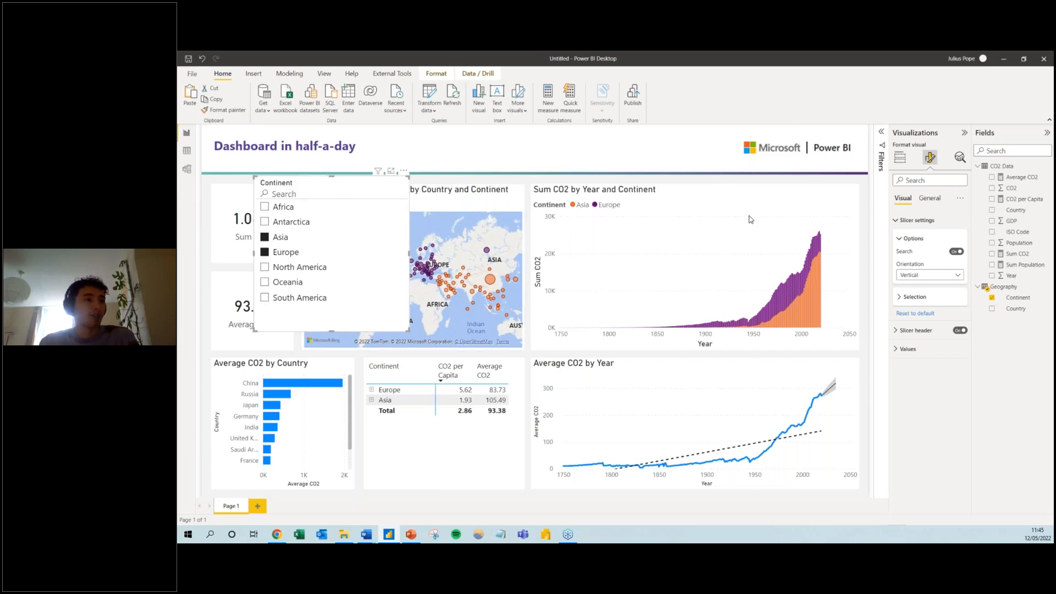
{"action": "left_click", "coordinate": [915, 298]}
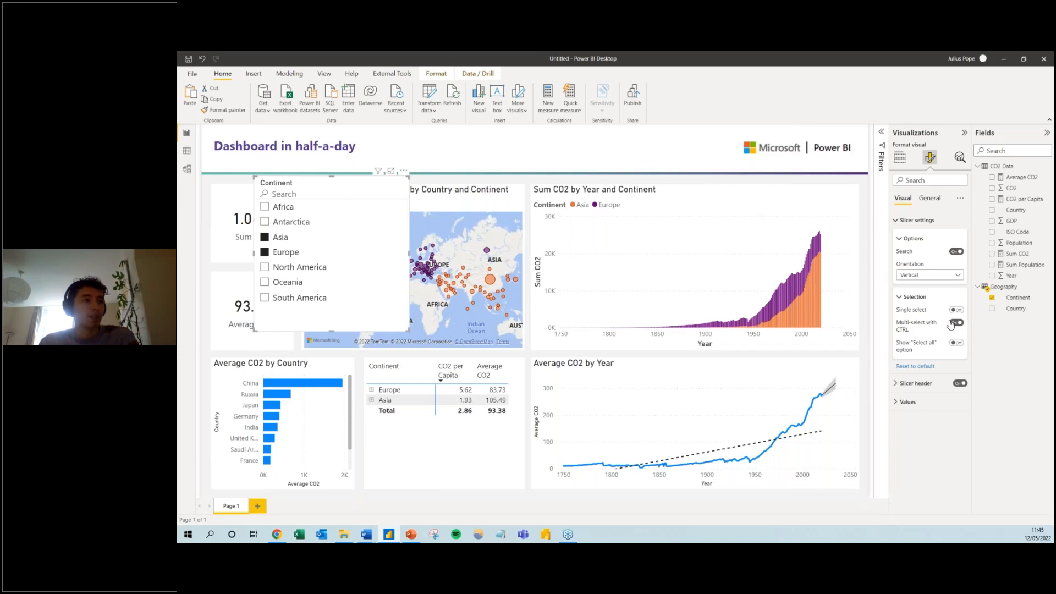
{"action": "left_click", "coordinate": [957, 343]}
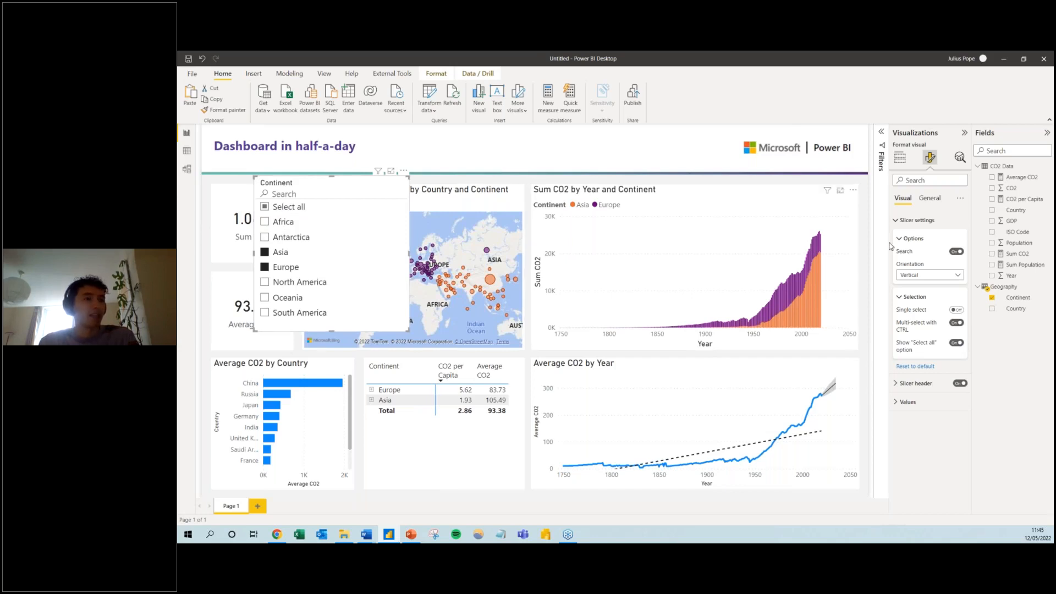
{"action": "left_click", "coordinate": [957, 323]}
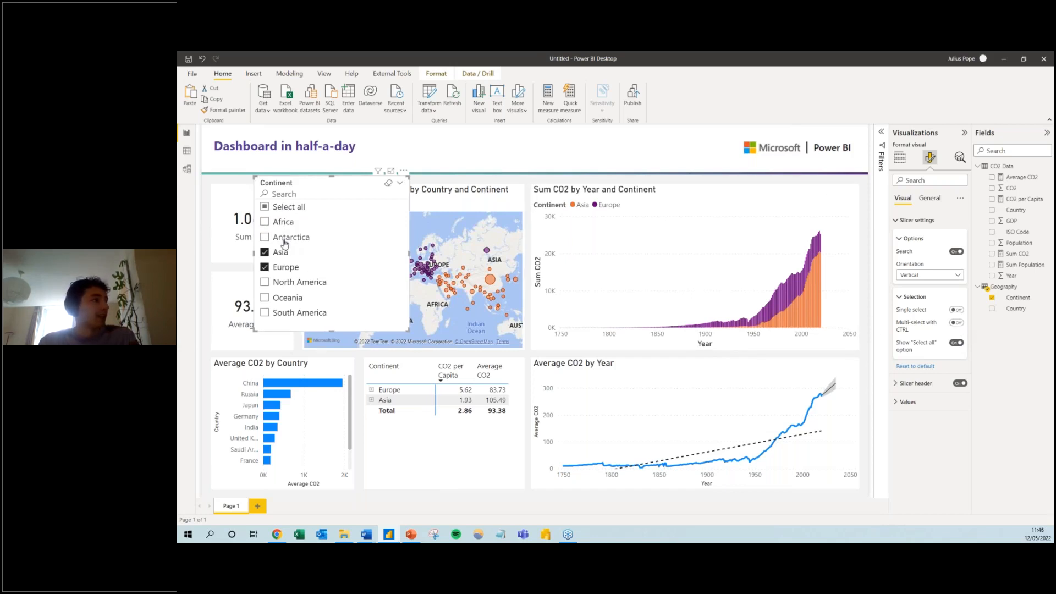
Add North America to and remove Europe from the slicer selection, and finish with all continents selected
{"action": "left_click", "coordinate": [282, 282]}
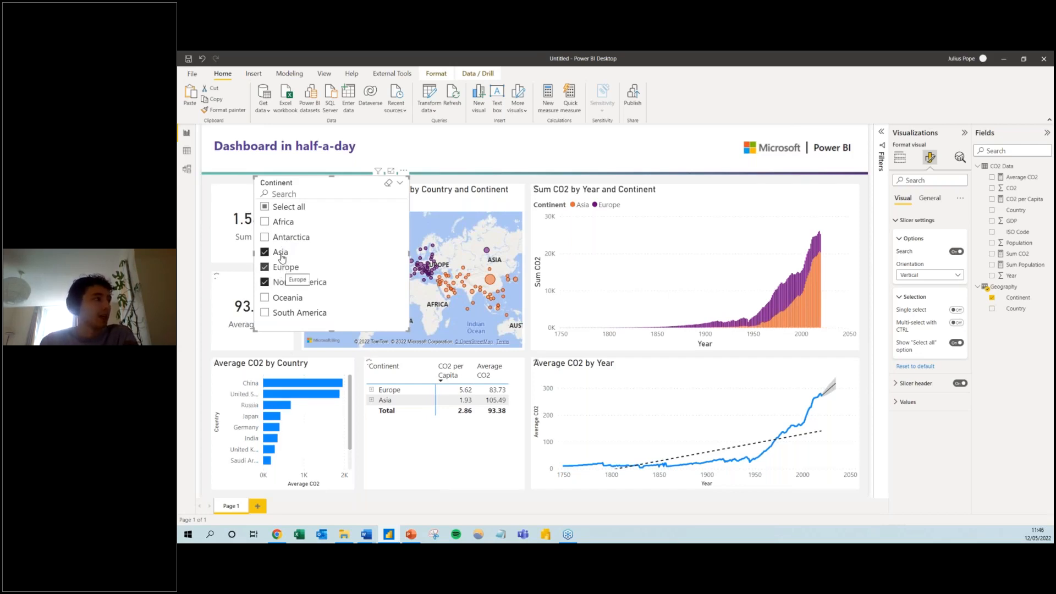
{"action": "left_click", "coordinate": [283, 265]}
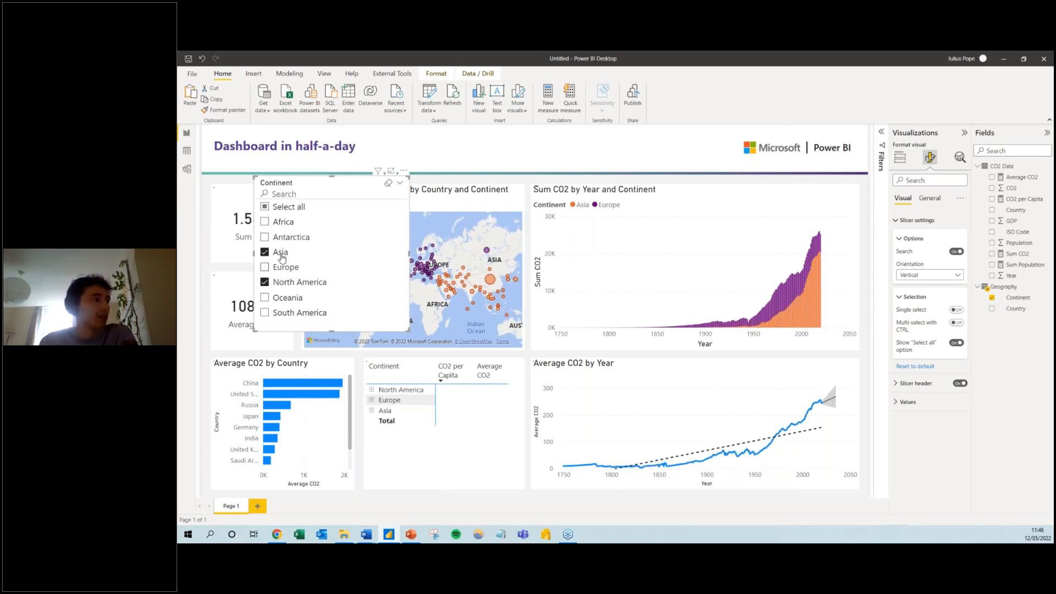
{"action": "left_click", "coordinate": [287, 207]}
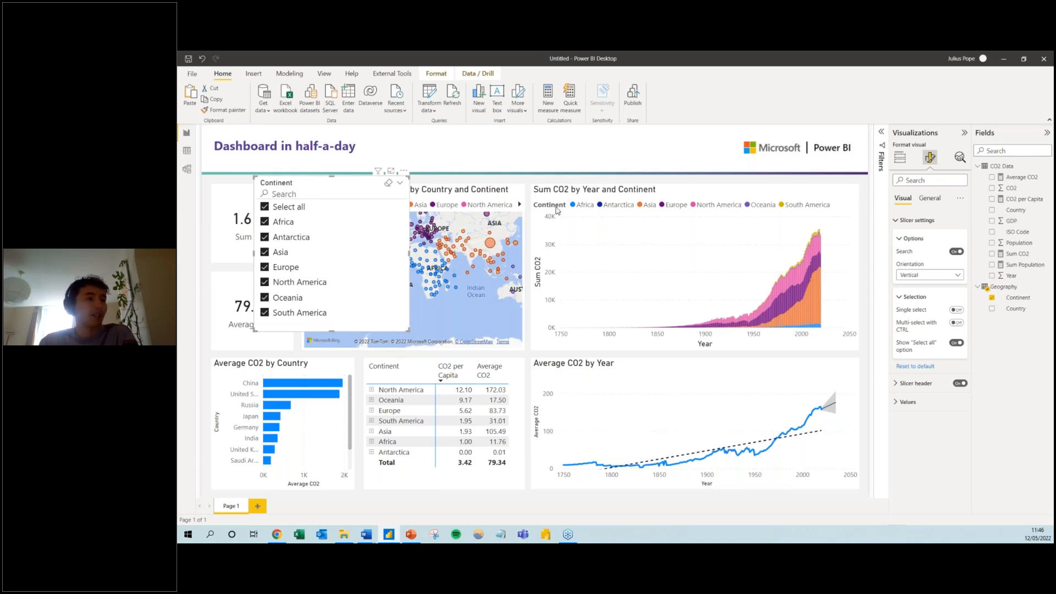
Replace the slicer's Continent field with Country from the Geography table
{"action": "left_click", "coordinate": [902, 158]}
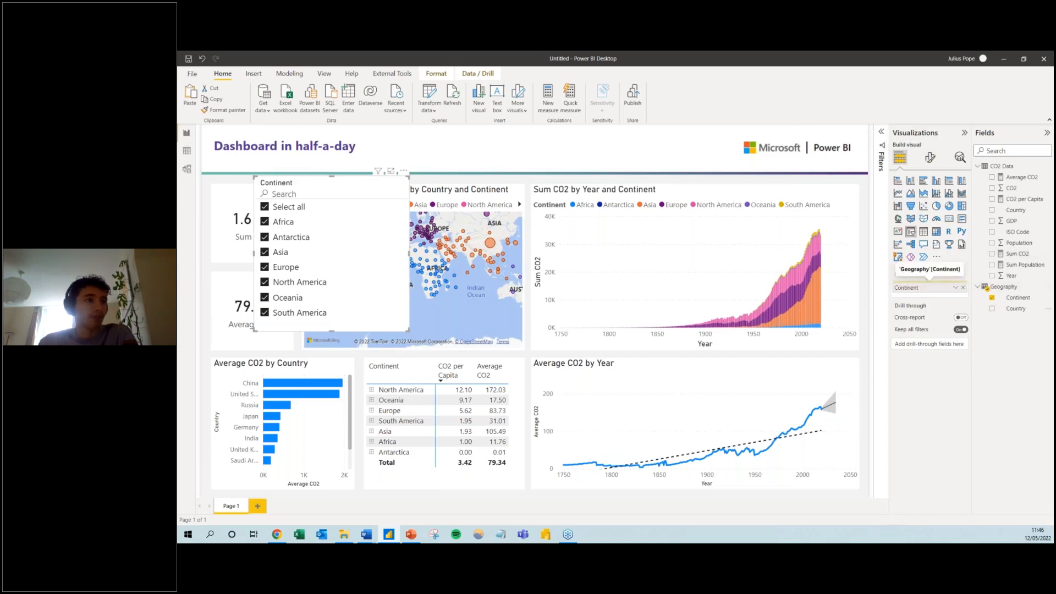
{"action": "left_click_drag", "start_coordinate": [1016, 309], "coordinate": [929, 284]}
{"action": "left_click", "coordinate": [962, 300]}
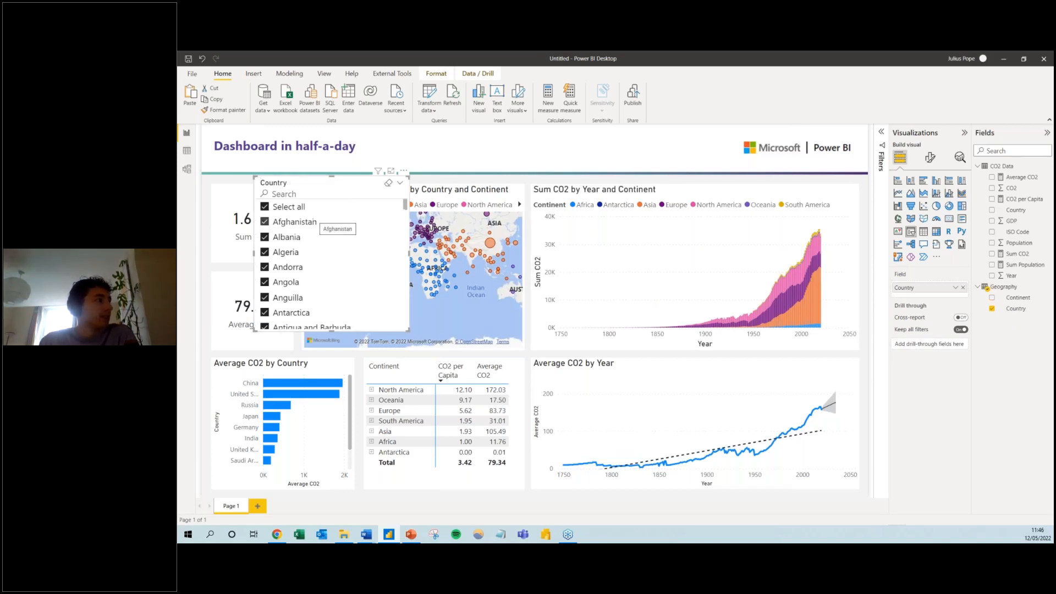
Look through the countries listed in the slicer and return to the start of the list
{"action": "scroll", "coordinate": [334, 230], "scroll_direction": "down", "scroll_amount": 5}
{"action": "scroll", "coordinate": [335, 230], "scroll_direction": "down", "scroll_amount": 10}
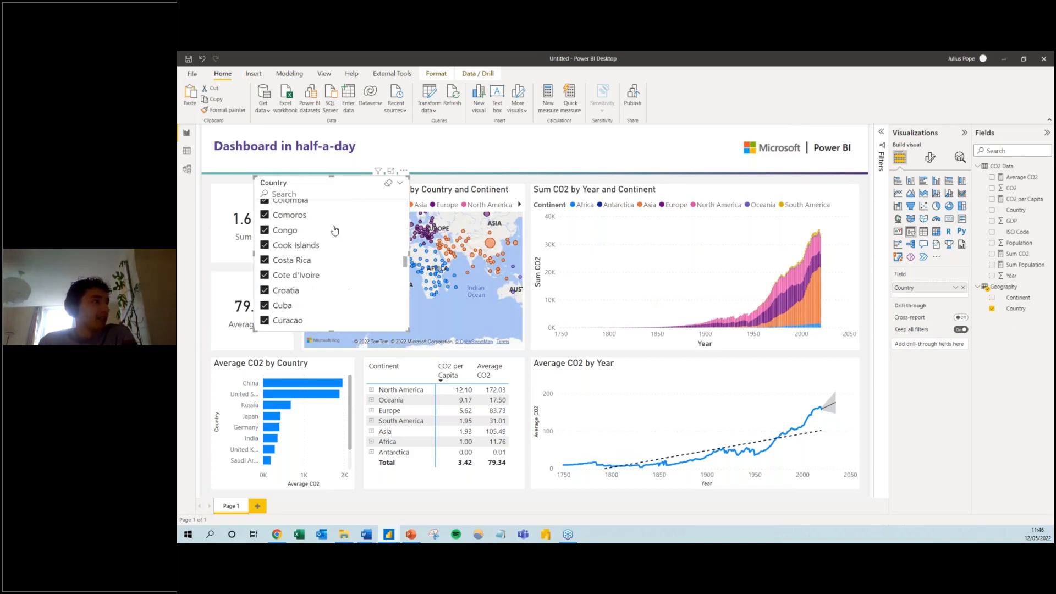
{"action": "scroll", "coordinate": [334, 230], "scroll_direction": "up", "scroll_amount": 15}
{"action": "scroll", "coordinate": [335, 231], "scroll_direction": "down", "scroll_amount": 4}
{"action": "scroll", "coordinate": [334, 230], "scroll_direction": "down", "scroll_amount": 15}
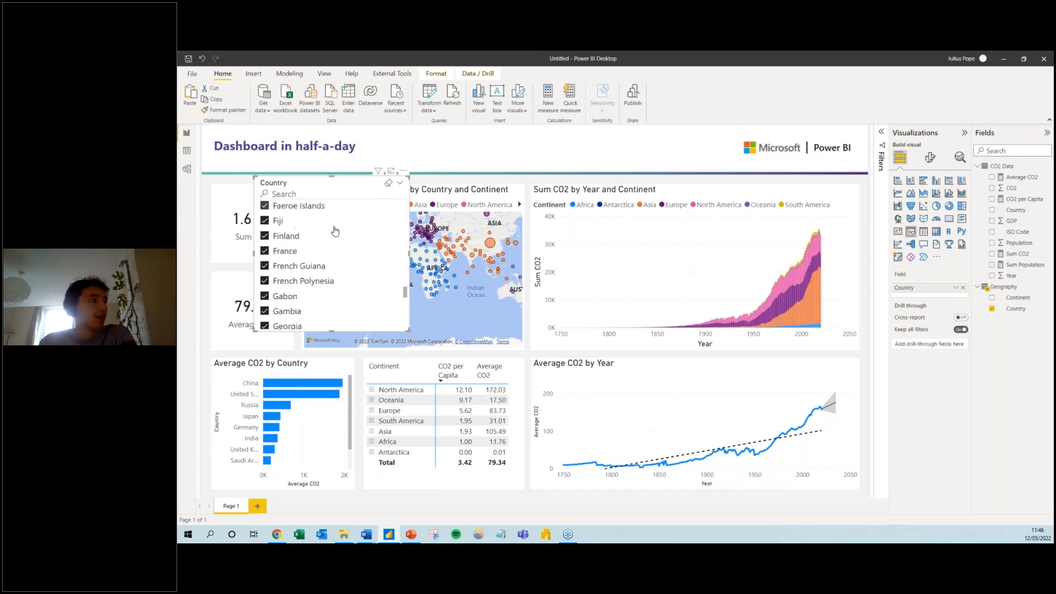
{"action": "scroll", "coordinate": [335, 231], "scroll_direction": "down", "scroll_amount": 7}
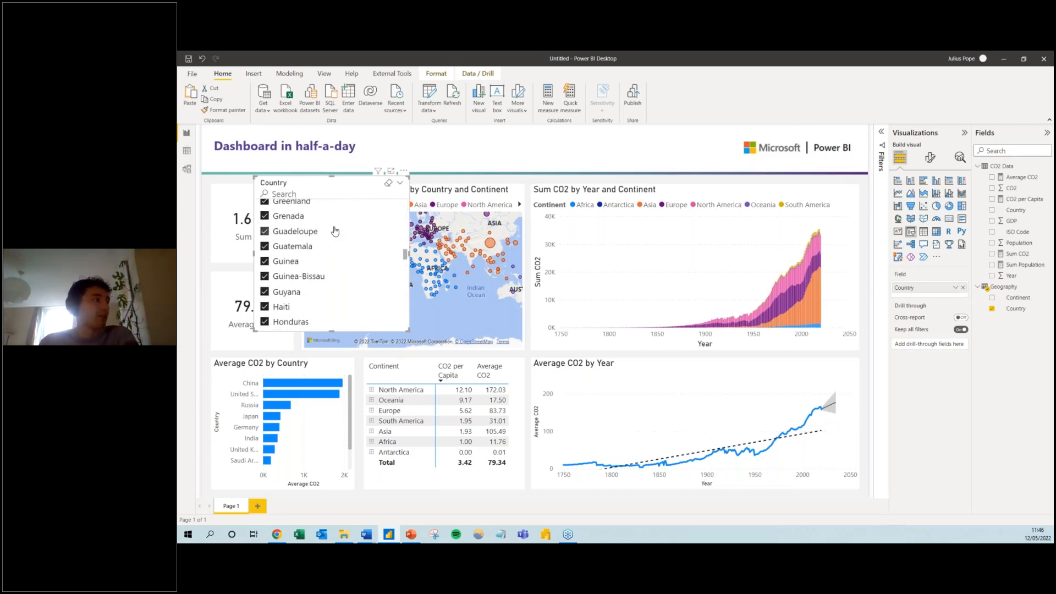
{"action": "scroll", "coordinate": [336, 233], "scroll_direction": "up", "scroll_amount": 13}
{"action": "scroll", "coordinate": [334, 232], "scroll_direction": "up", "scroll_amount": 15}
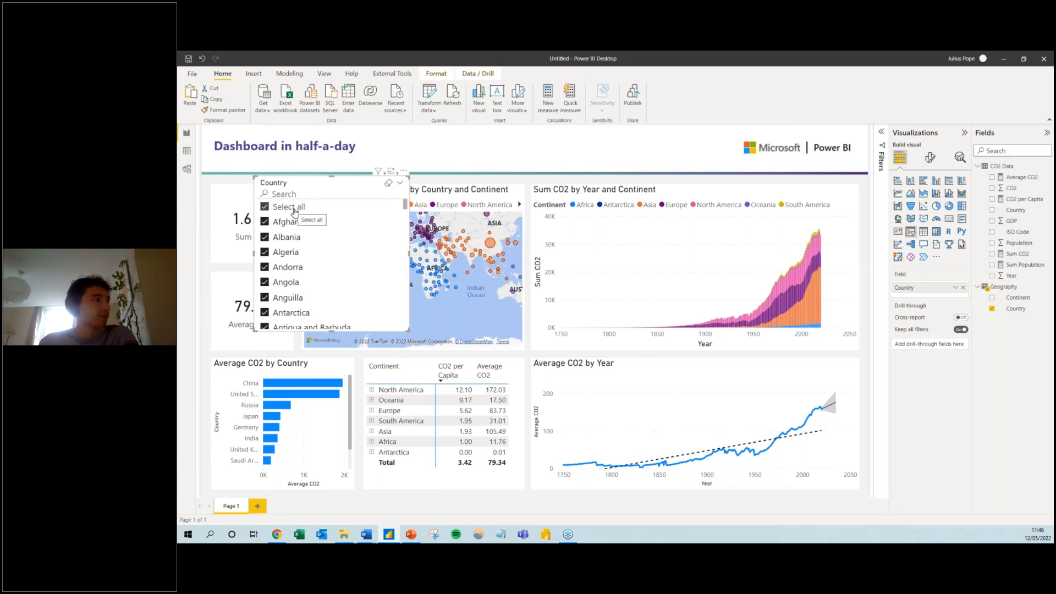
{"action": "left_click", "coordinate": [297, 195]}
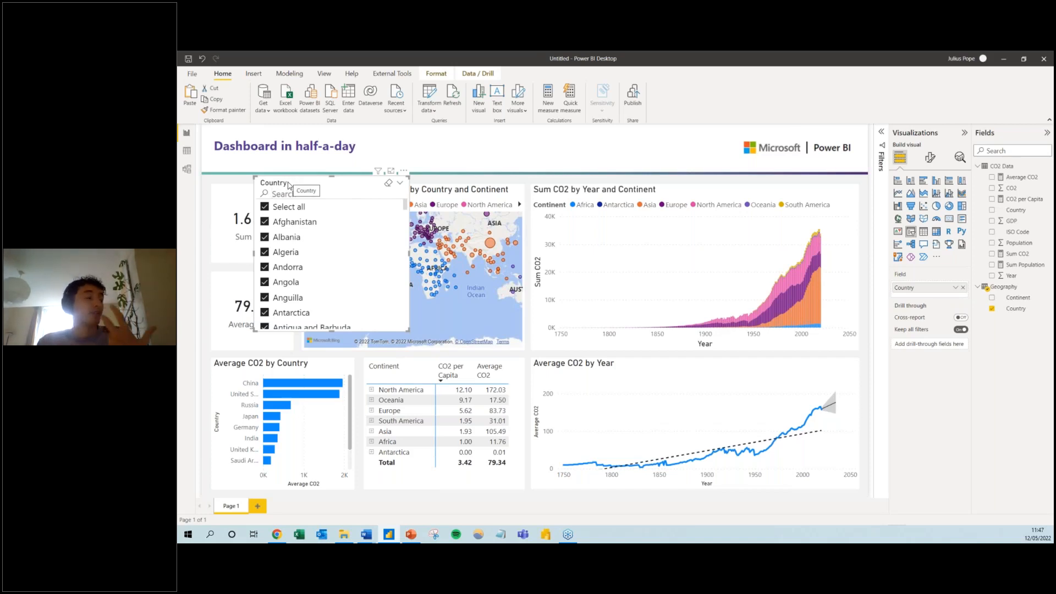
Align the Country slicer with the edge of the CO2 cards and make it a narrow column reaching down to the bar chart's lower edge
{"action": "left_click_drag", "start_coordinate": [258, 193], "coordinate": [216, 201]}
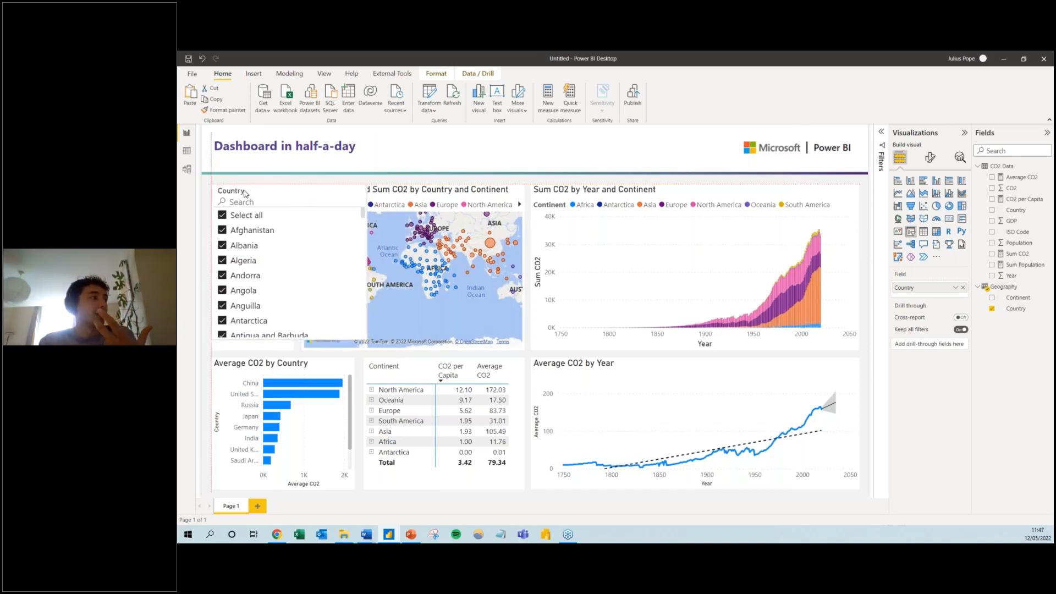
{"action": "left_click_drag", "start_coordinate": [363, 344], "coordinate": [318, 488]}
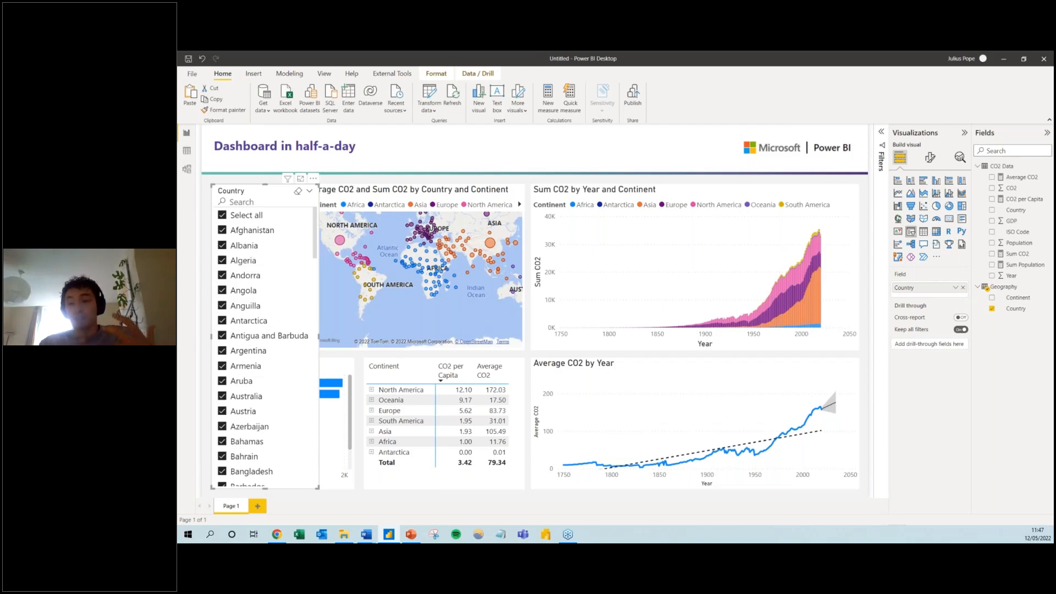
Change the Country slicer to a dropdown and reduce its height to fit the single selection field
{"action": "left_click", "coordinate": [310, 191]}
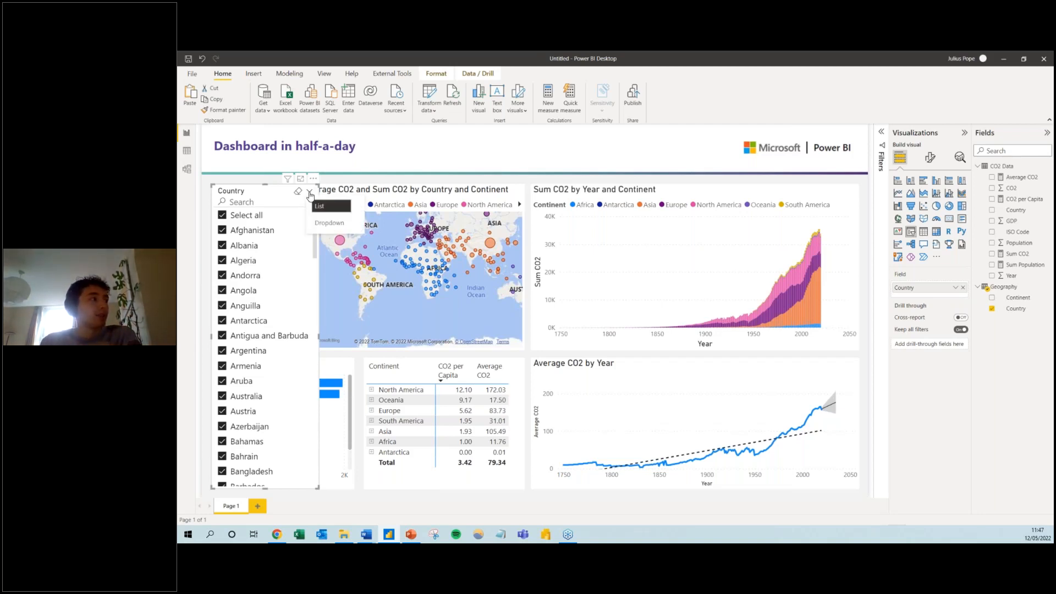
{"action": "left_click", "coordinate": [332, 224]}
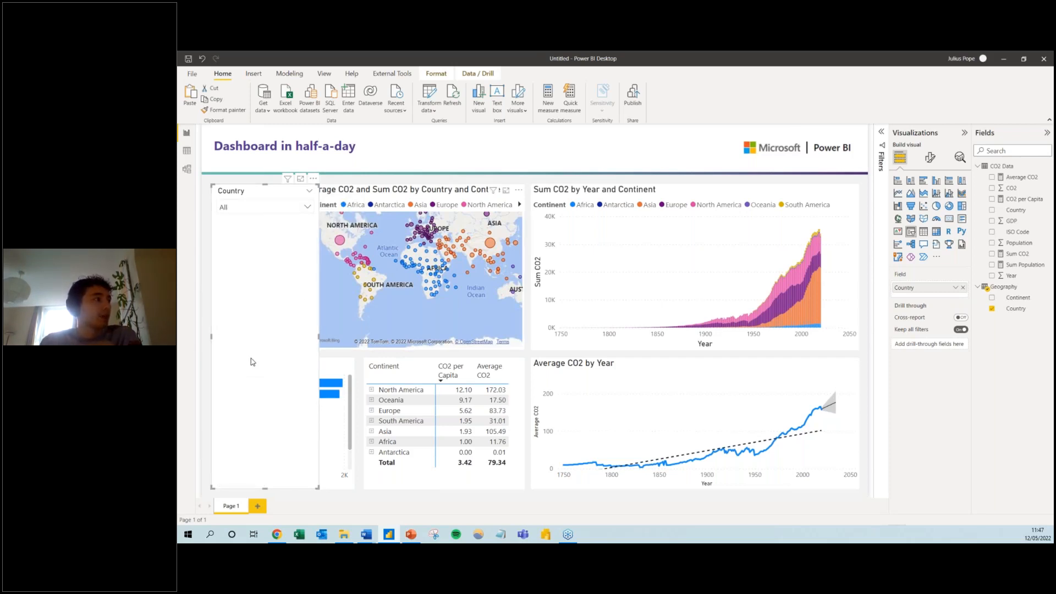
{"action": "left_click_drag", "start_coordinate": [265, 487], "coordinate": [285, 224]}
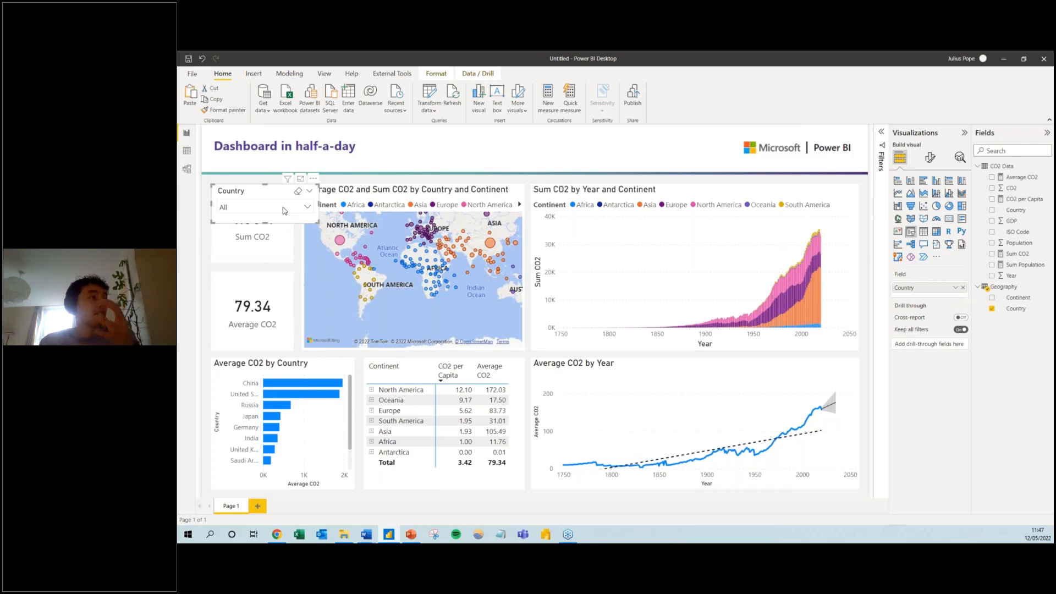
Search the Country slicer for "unit", filter the page to United Kingdom, and clear the search text
{"action": "left_click", "coordinate": [282, 207]}
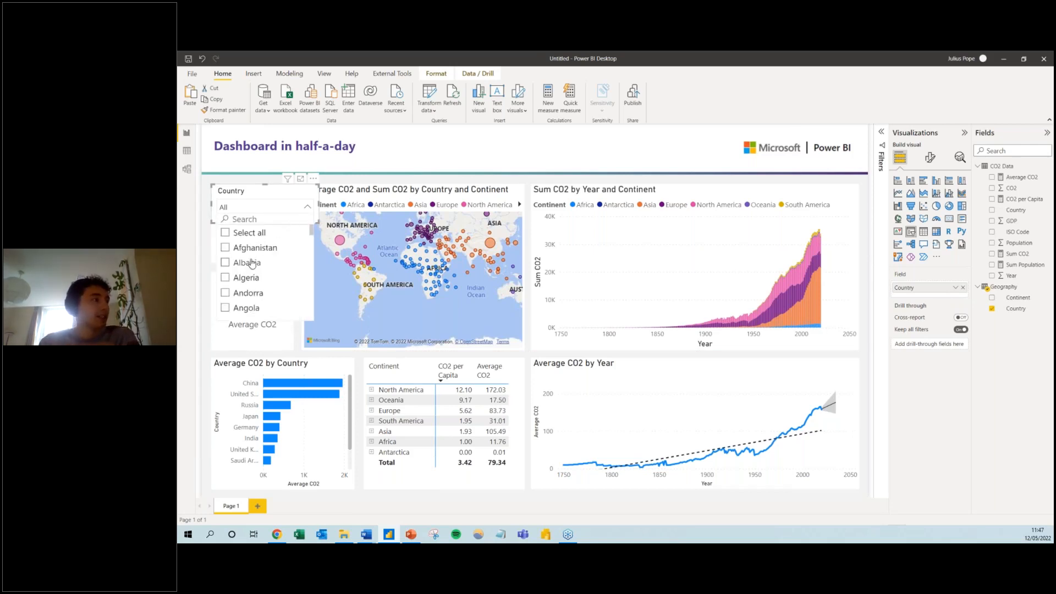
{"action": "scroll", "coordinate": [253, 269], "scroll_direction": "down", "scroll_amount": 9}
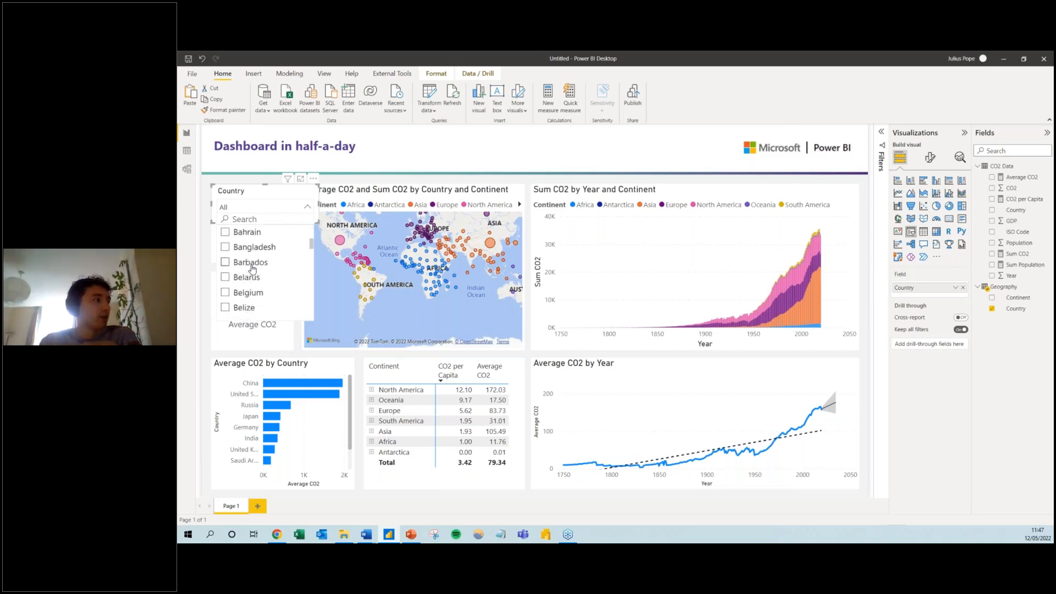
{"action": "scroll", "coordinate": [264, 286], "scroll_direction": "down", "scroll_amount": 15}
{"action": "scroll", "coordinate": [267, 314], "scroll_direction": "up", "scroll_amount": 7}
{"action": "scroll", "coordinate": [267, 315], "scroll_direction": "up", "scroll_amount": 15}
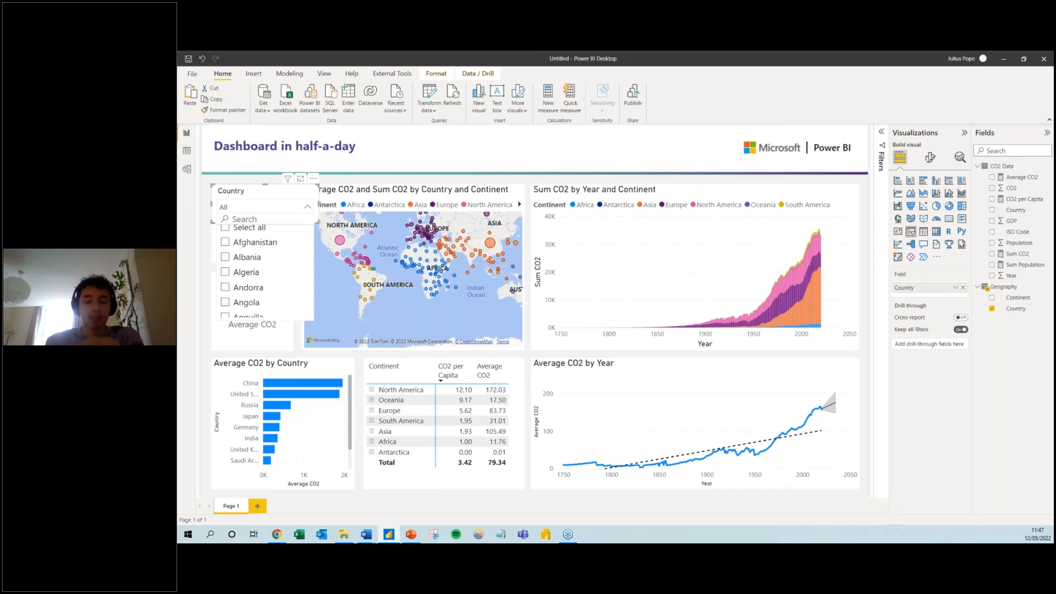
{"action": "type", "text": "unit"}
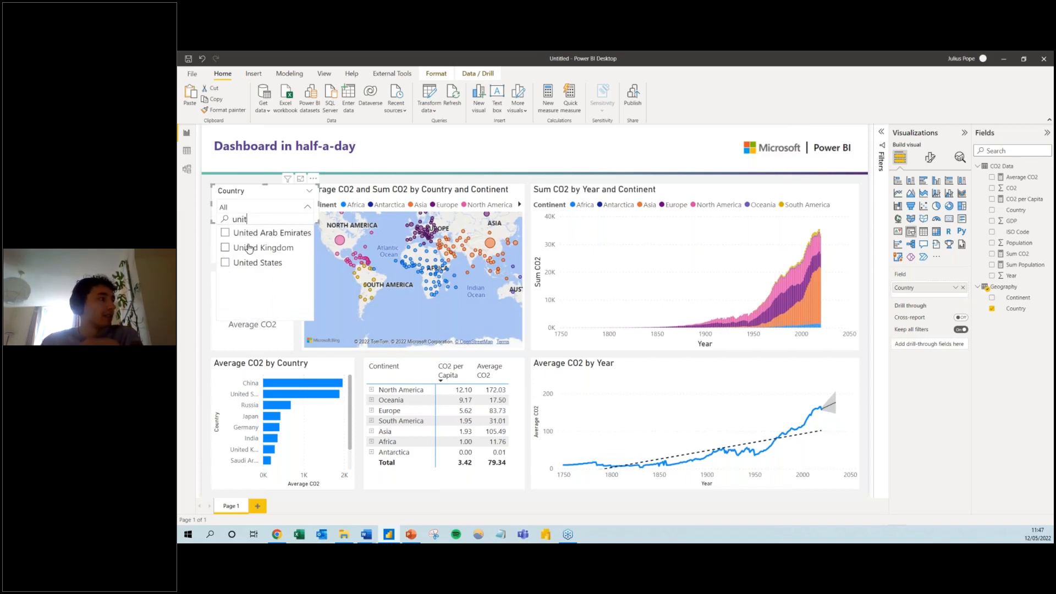
{"action": "left_click", "coordinate": [249, 248]}
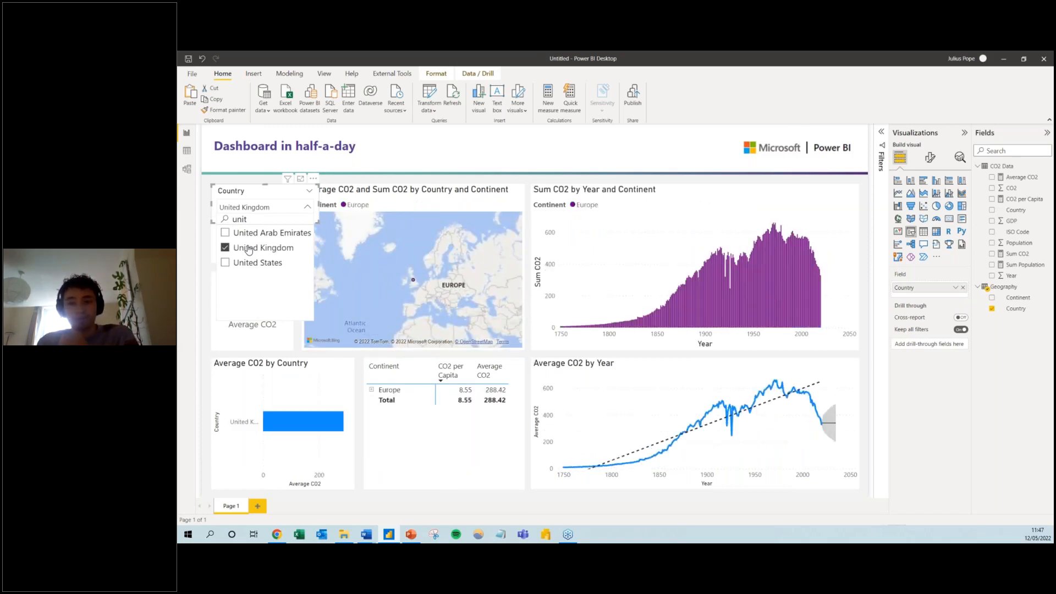
{"action": "double_click", "coordinate": [232, 220]}
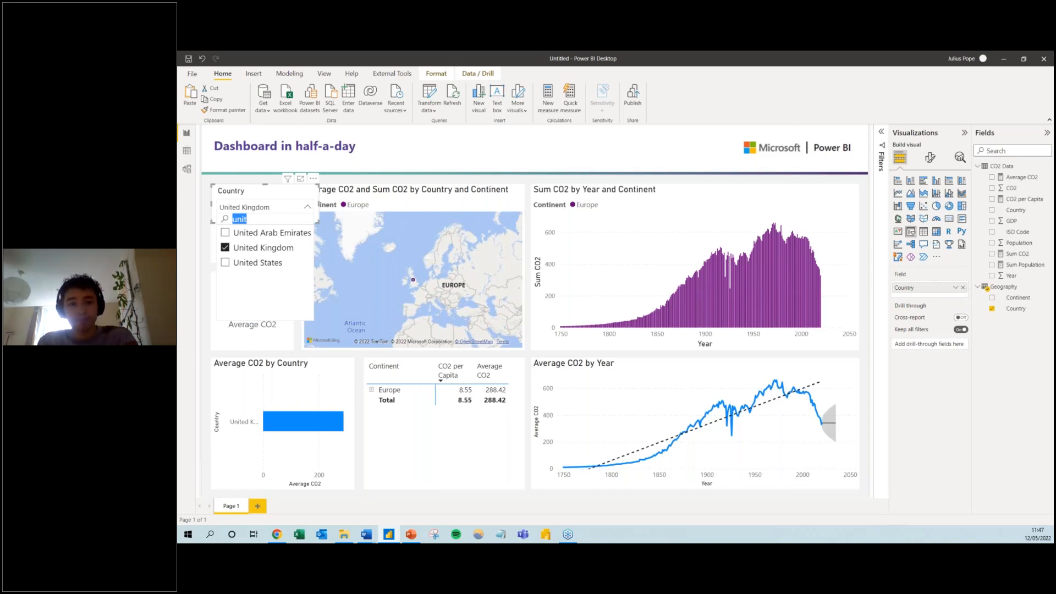
{"action": "key", "text": "BackSpace"}
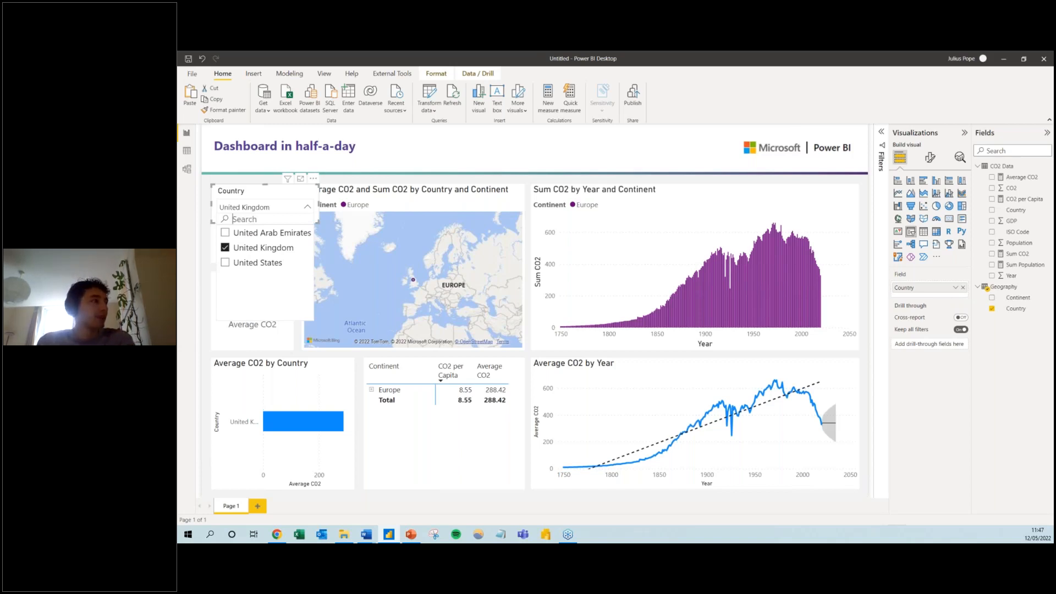
Reset the Country slicer to all countries and move it into the page header between the title and the logo
{"action": "left_click", "coordinate": [270, 194]}
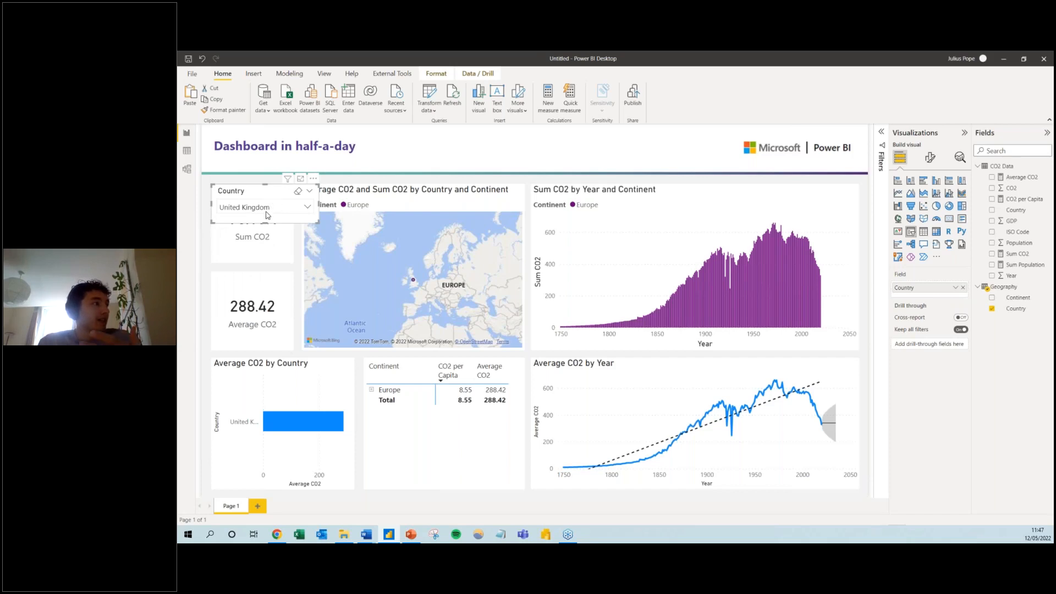
{"action": "left_click", "coordinate": [266, 211]}
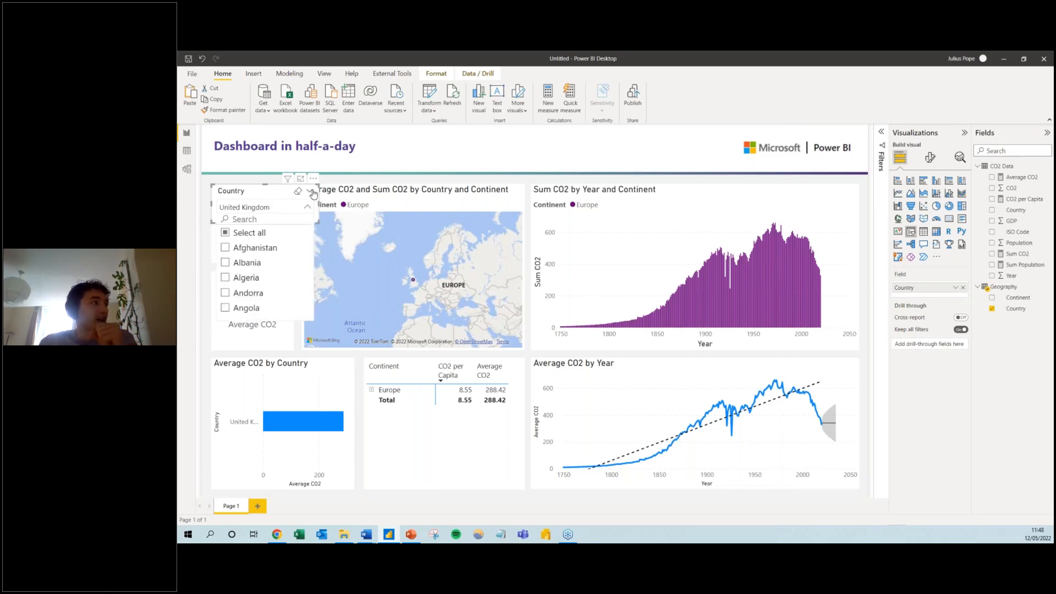
{"action": "left_click", "coordinate": [250, 234]}
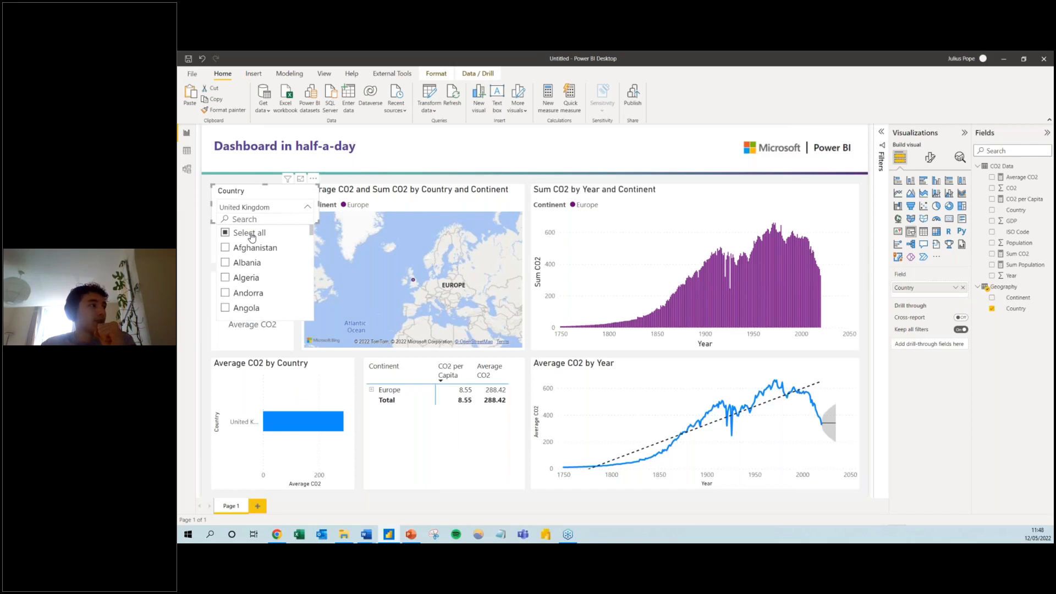
{"action": "left_click", "coordinate": [260, 193]}
{"action": "left_click_drag", "start_coordinate": [260, 193], "coordinate": [531, 135]}
{"action": "left_click", "coordinate": [623, 152]}
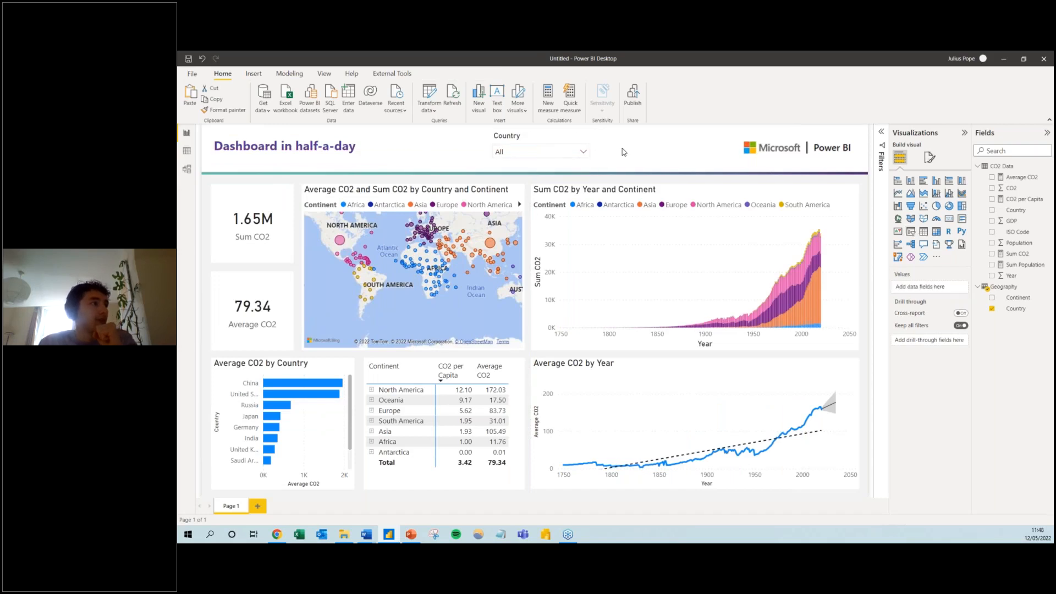
{"action": "left_click", "coordinate": [531, 138]}
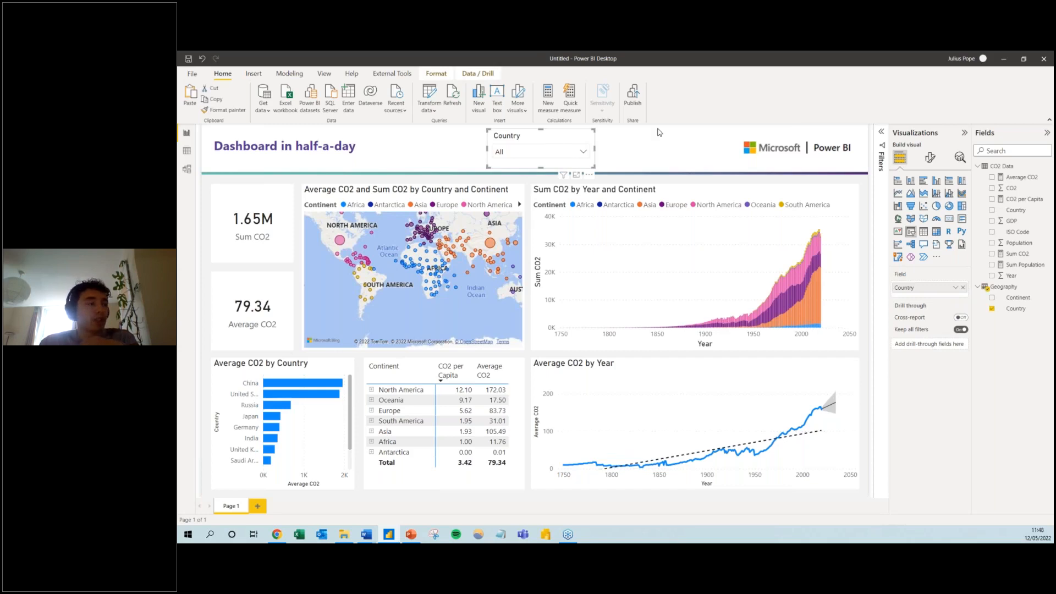
{"action": "left_click", "coordinate": [659, 132]}
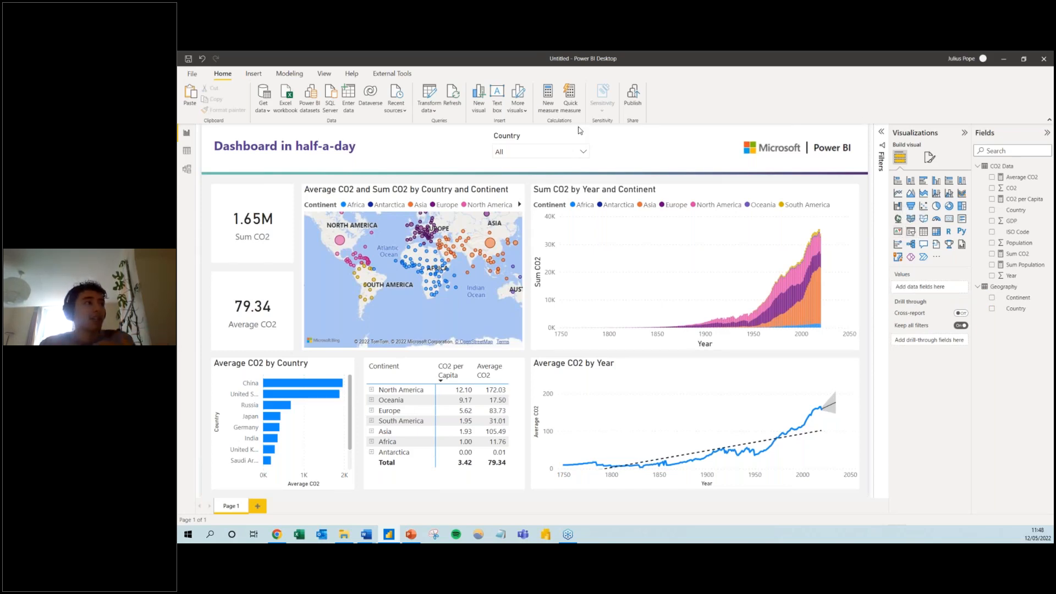
Duplicate the Country slicer, place the copy between it and the dashboard title, and add the Continent field above Country in the copy
{"action": "left_click", "coordinate": [519, 137]}
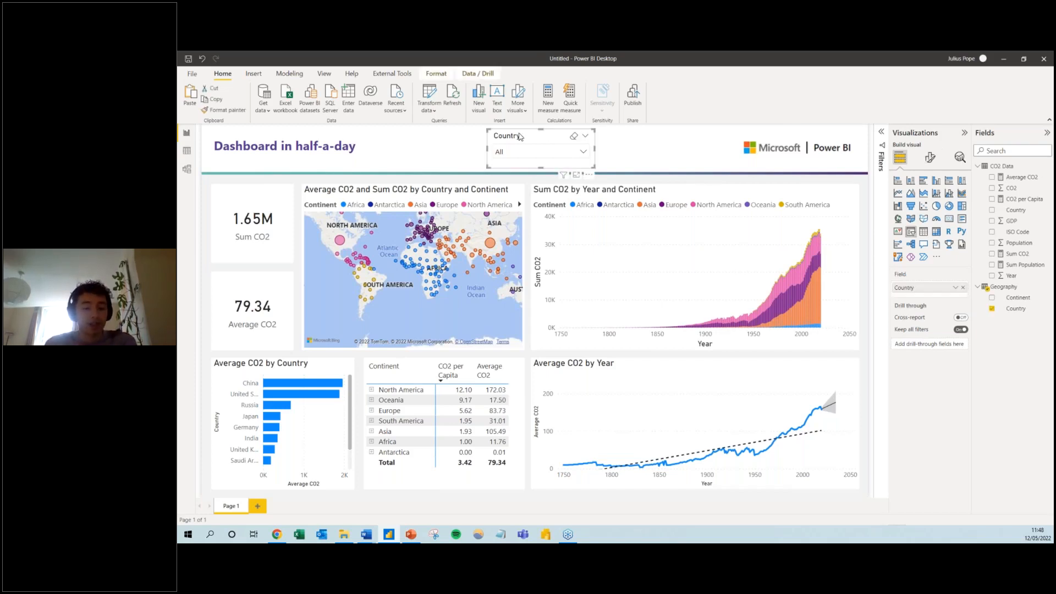
{"action": "left_click_drag", "start_coordinate": [519, 137], "coordinate": [403, 138]}
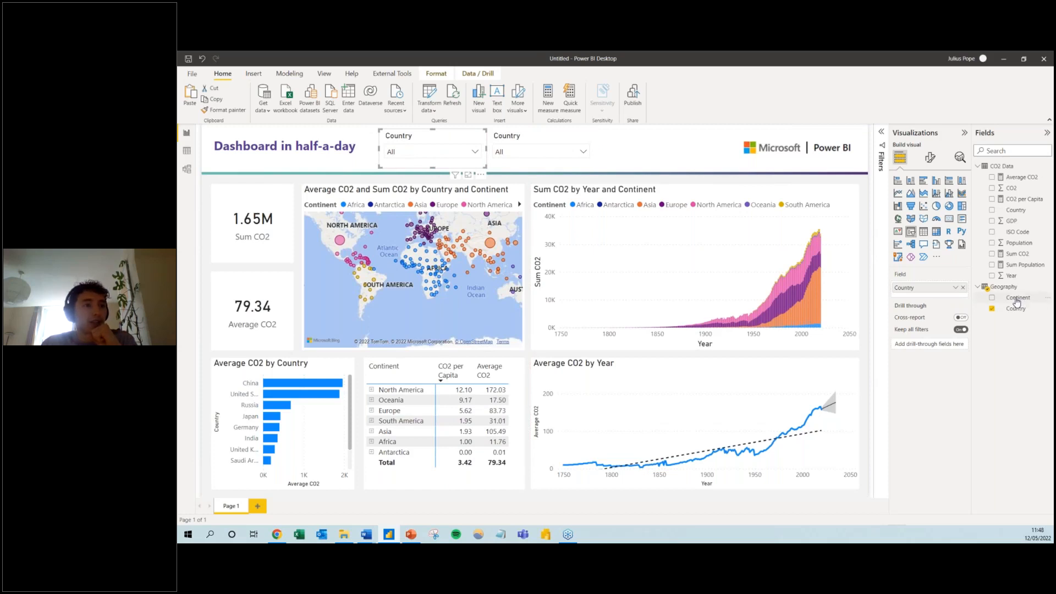
{"action": "left_click_drag", "start_coordinate": [929, 281], "coordinate": [929, 287]}
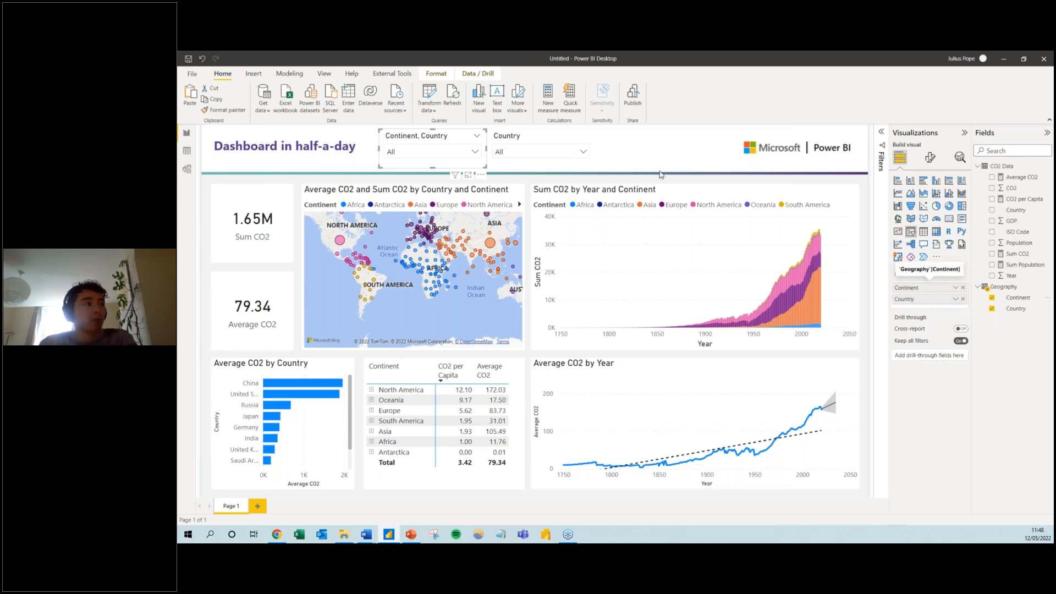
Expand Africa in the Continent, Country slicer, look through its nested countries, and collapse it again
{"action": "left_click", "coordinate": [426, 153]}
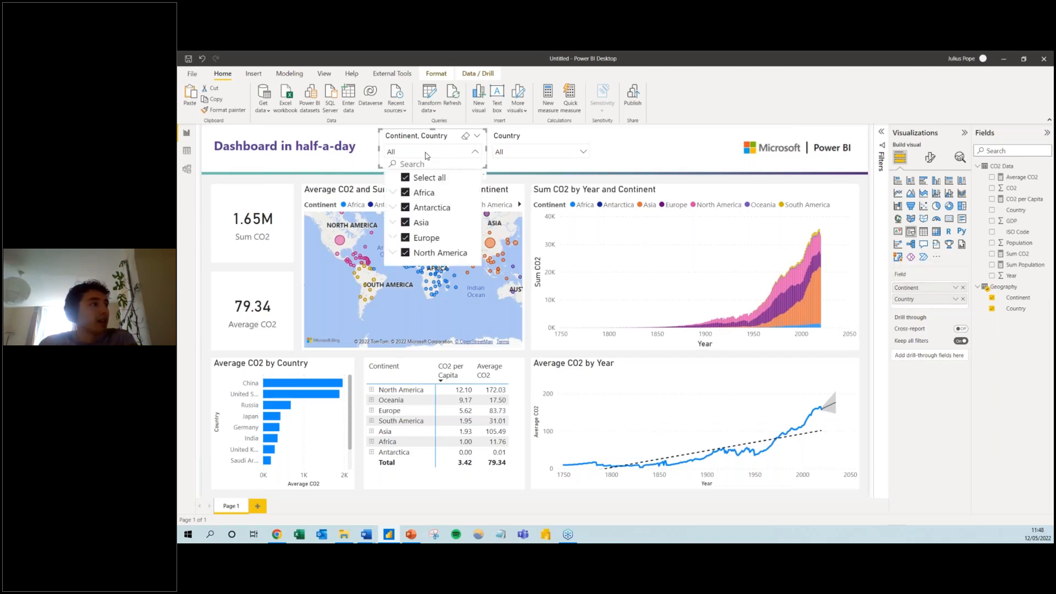
{"action": "left_click", "coordinate": [392, 196]}
{"action": "scroll", "coordinate": [433, 230], "scroll_direction": "down", "scroll_amount": 3}
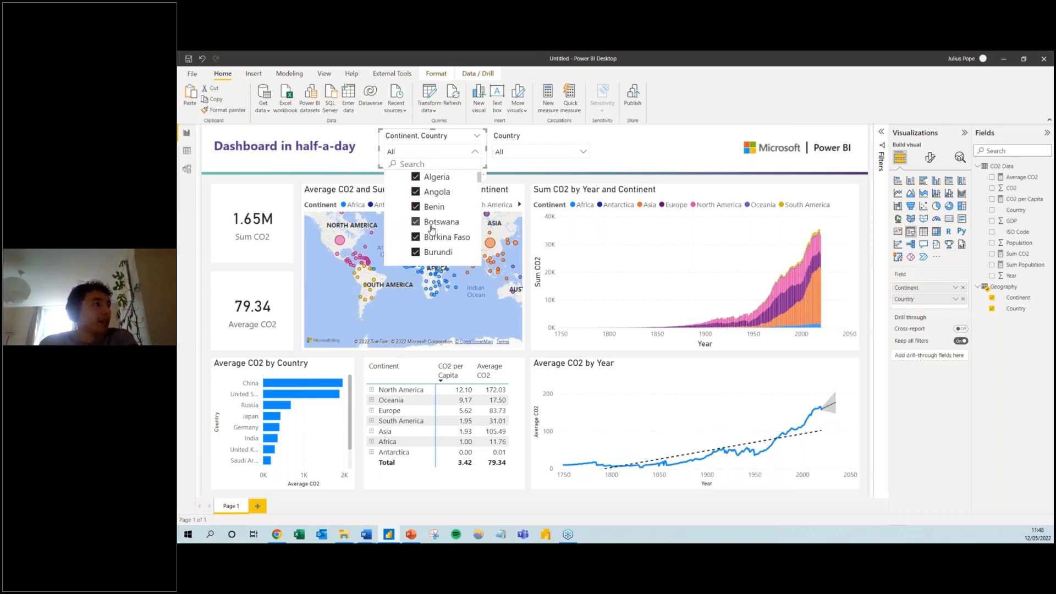
{"action": "scroll", "coordinate": [432, 230], "scroll_direction": "down", "scroll_amount": 1}
{"action": "scroll", "coordinate": [432, 230], "scroll_direction": "up", "scroll_amount": 3}
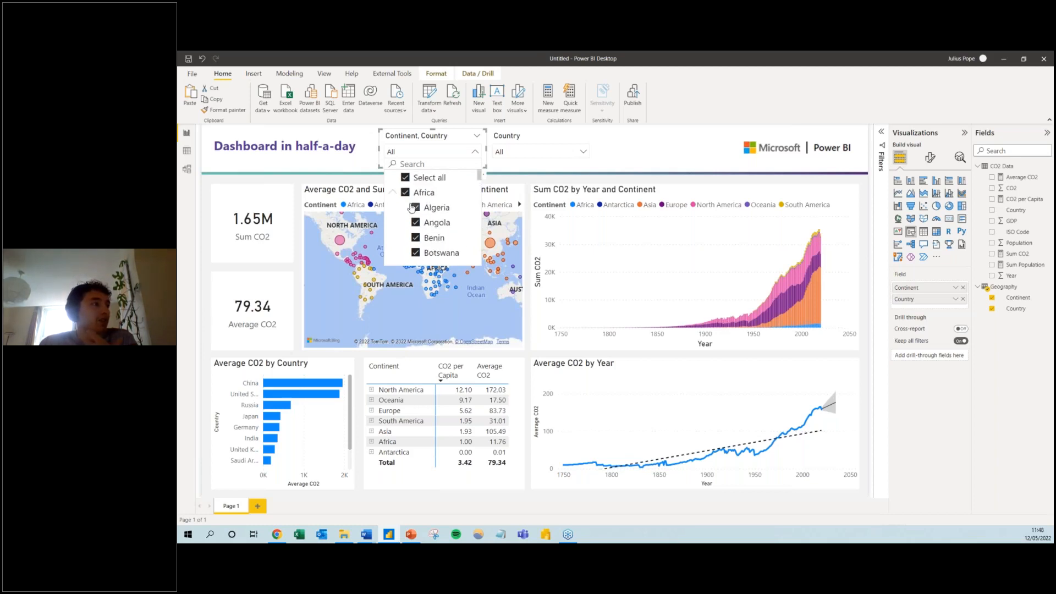
{"action": "scroll", "coordinate": [446, 228], "scroll_direction": "down", "scroll_amount": 8}
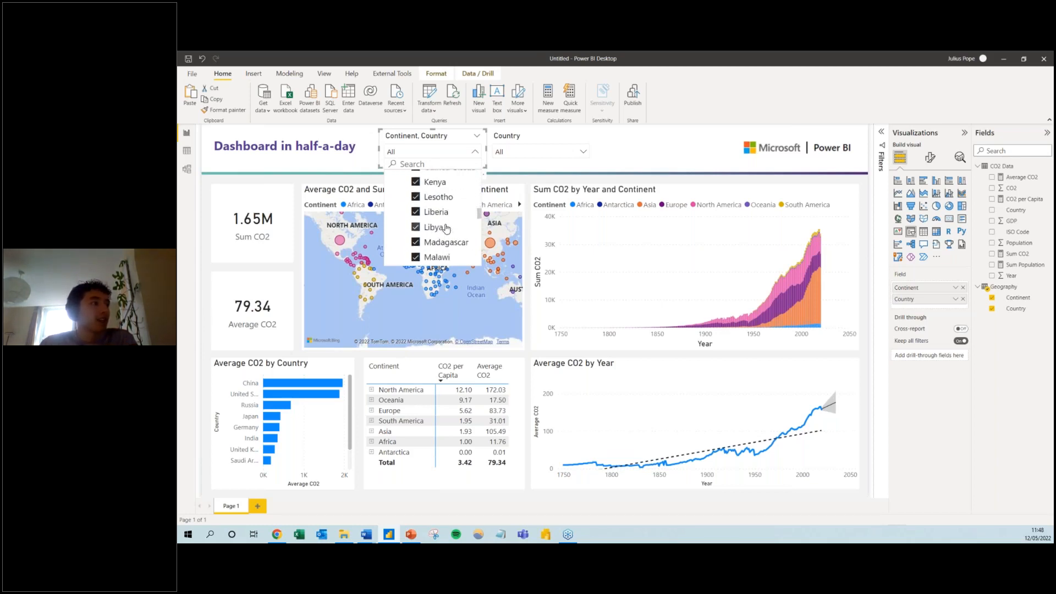
{"action": "scroll", "coordinate": [447, 228], "scroll_direction": "down", "scroll_amount": 5}
{"action": "scroll", "coordinate": [447, 229], "scroll_direction": "up", "scroll_amount": 12}
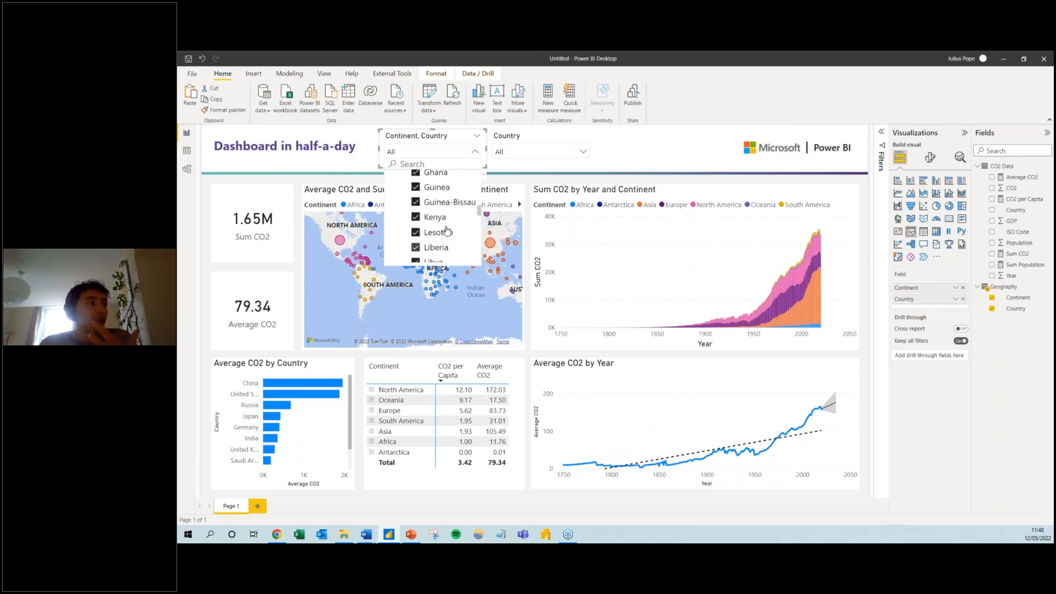
{"action": "scroll", "coordinate": [447, 230], "scroll_direction": "up", "scroll_amount": 1}
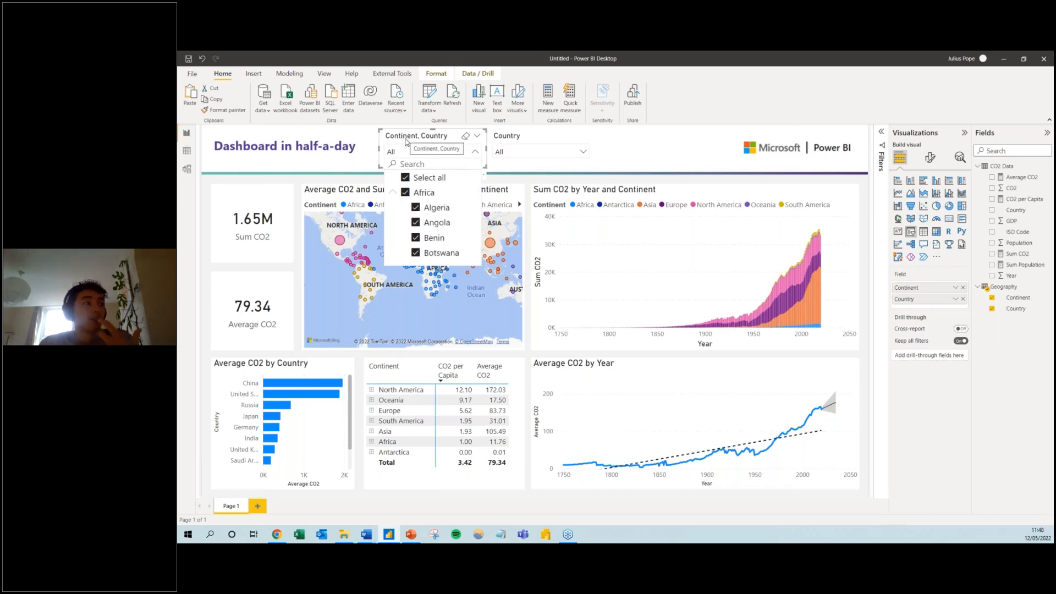
{"action": "left_click", "coordinate": [393, 192]}
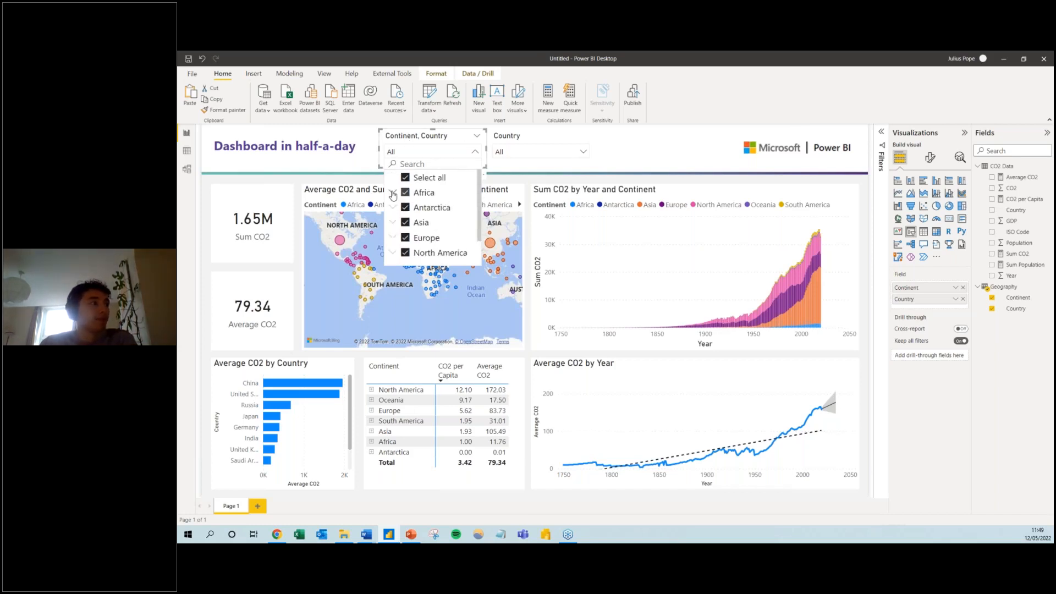
Remove the Country field from the Continent, Country slicer and filter the page to Africa
{"action": "left_click", "coordinate": [963, 299]}
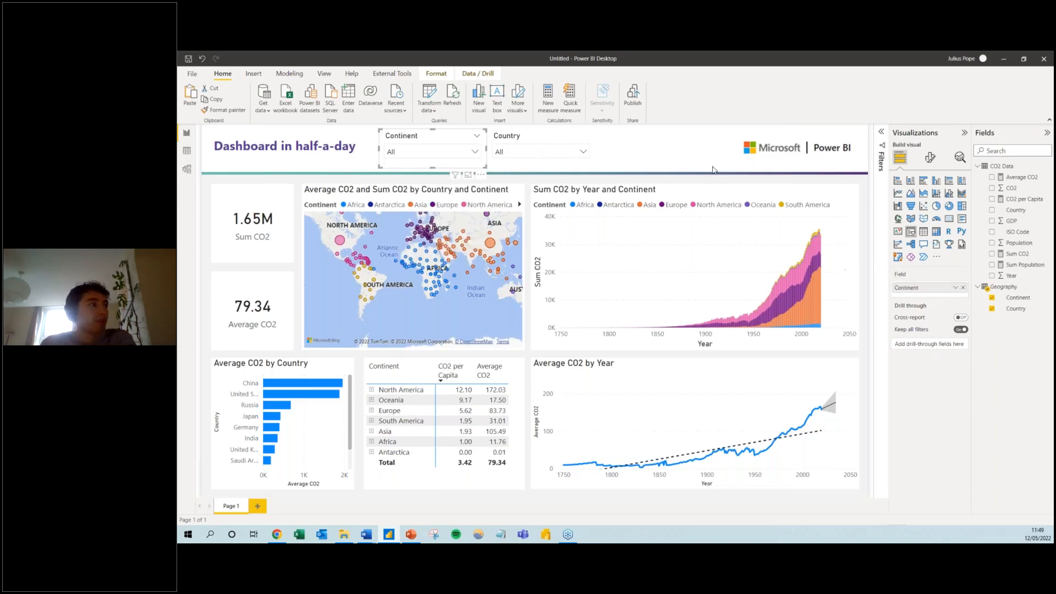
{"action": "left_click", "coordinate": [409, 154]}
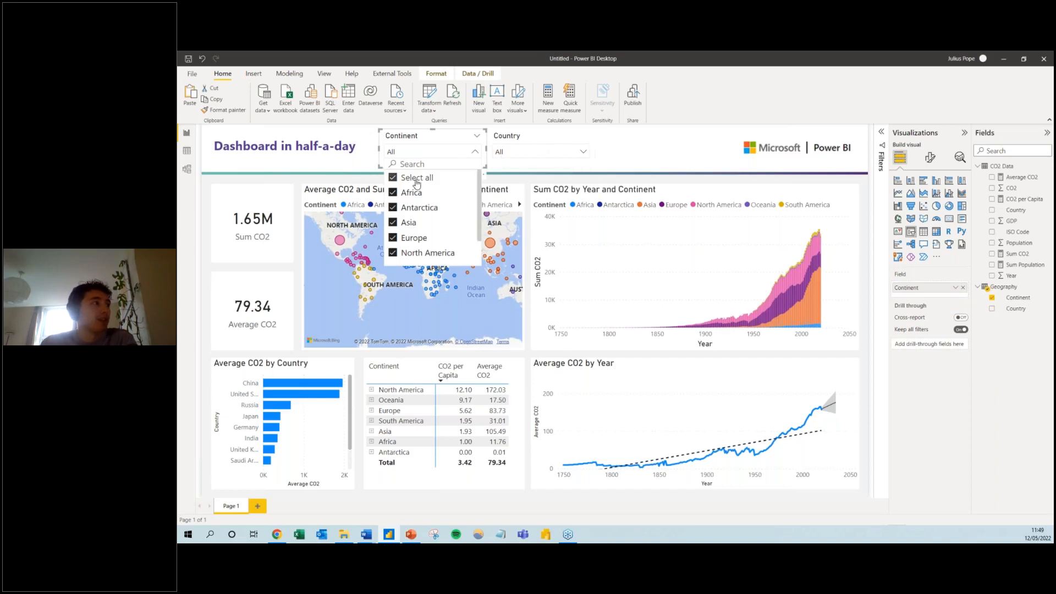
{"action": "left_click", "coordinate": [411, 177]}
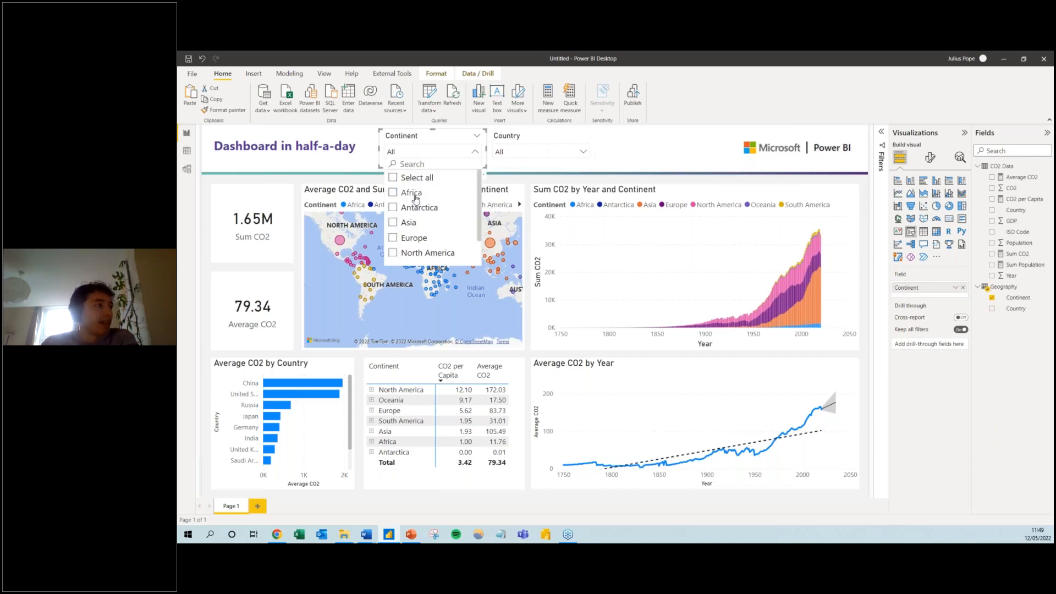
{"action": "left_click", "coordinate": [415, 196]}
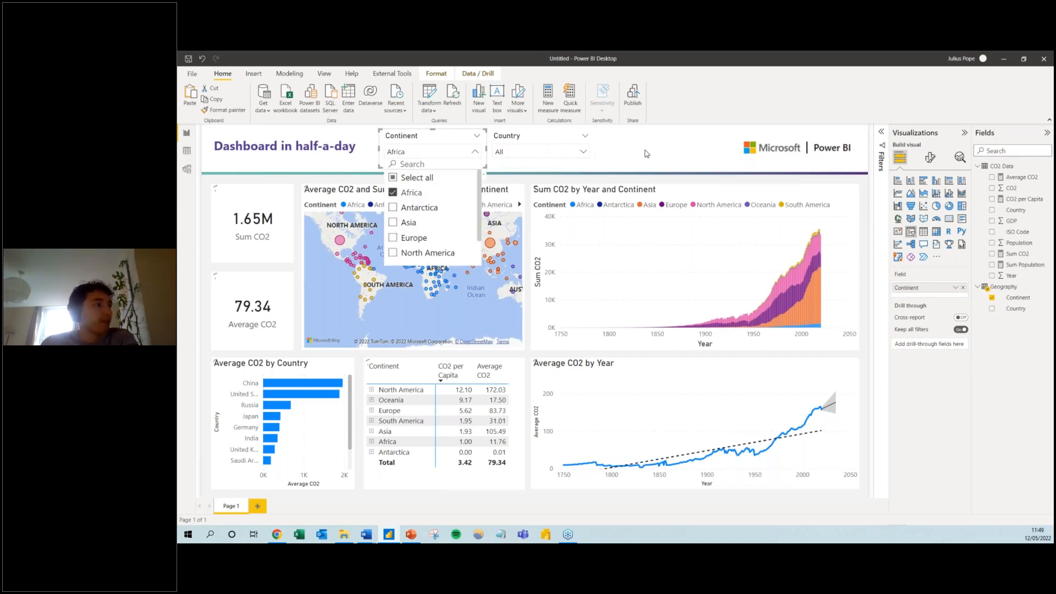
Look through the Country slicer's list to check which countries it offers under the Africa filter
{"action": "left_click", "coordinate": [516, 153]}
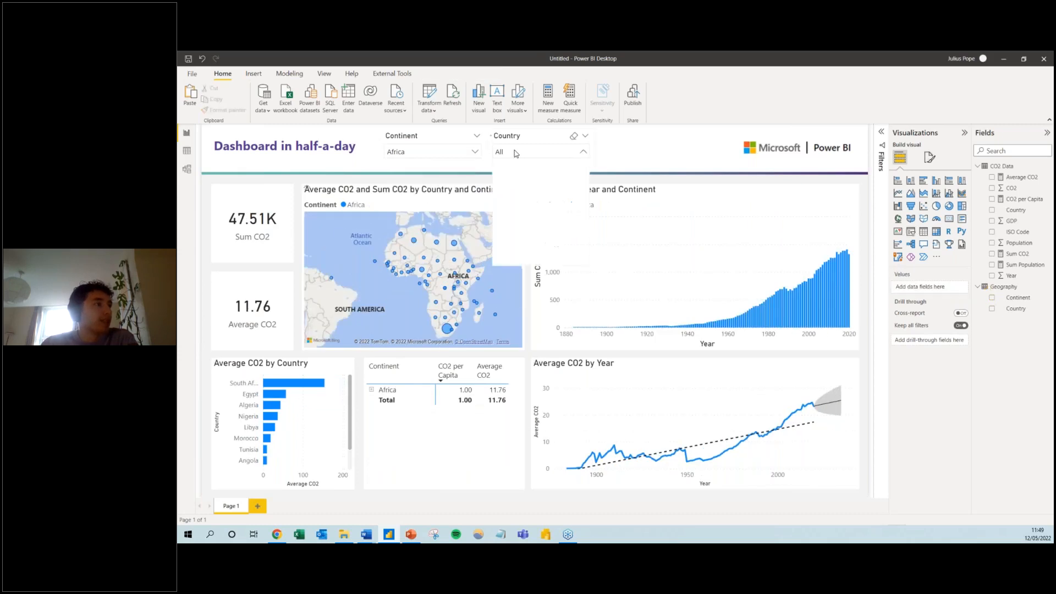
{"action": "scroll", "coordinate": [562, 245], "scroll_direction": "down", "scroll_amount": 15}
{"action": "scroll", "coordinate": [553, 185], "scroll_direction": "up", "scroll_amount": 12}
{"action": "scroll", "coordinate": [562, 208], "scroll_direction": "up", "scroll_amount": 3}
{"action": "left_click", "coordinate": [539, 151]}
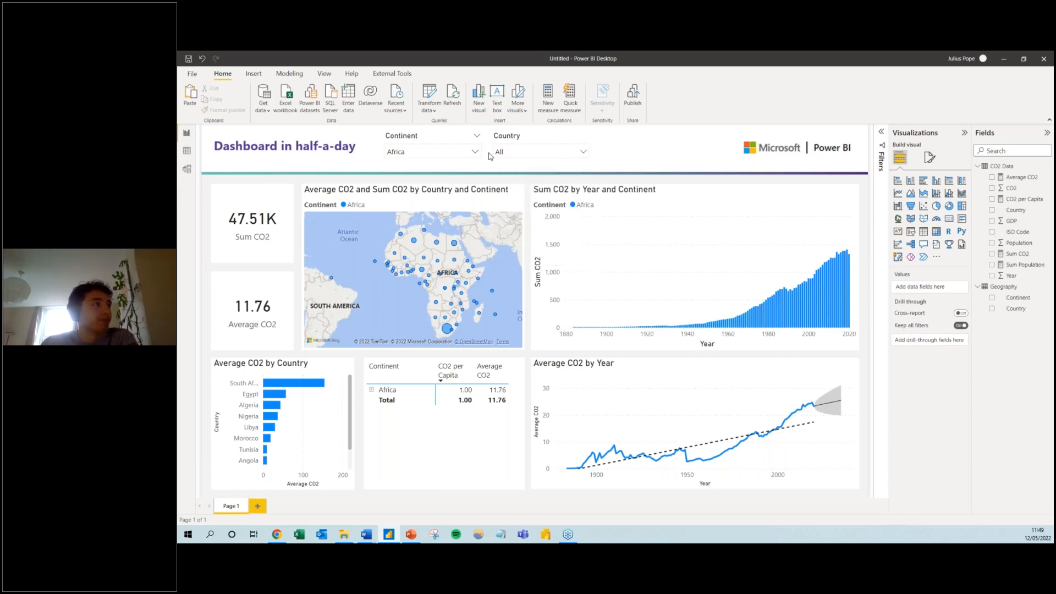
{"action": "left_click", "coordinate": [539, 151]}
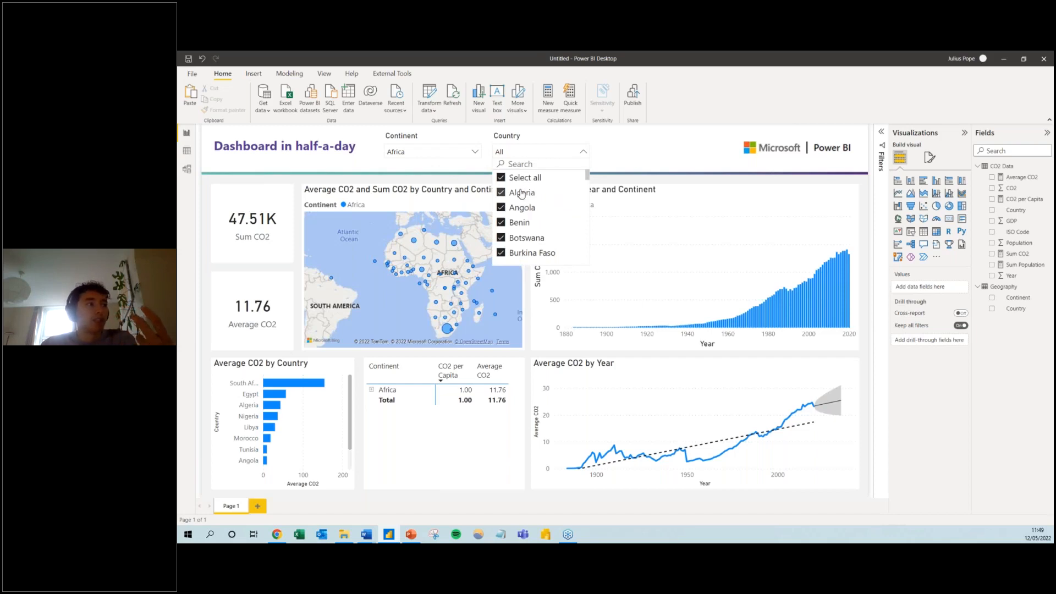
Examine the font settings for the Country slicer's values
{"action": "left_click", "coordinate": [533, 143]}
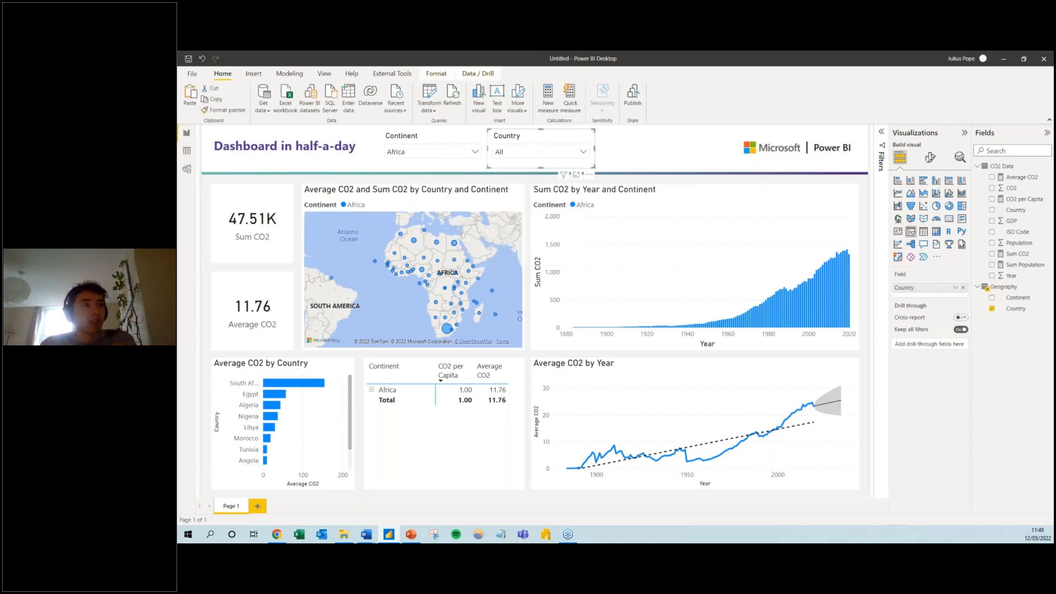
{"action": "left_click", "coordinate": [930, 159]}
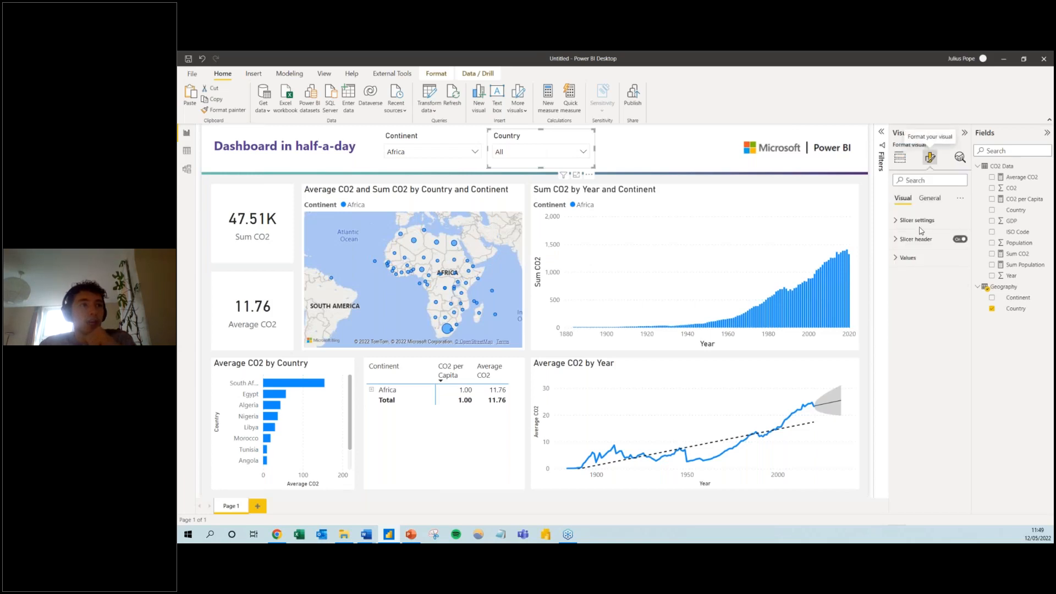
{"action": "left_click", "coordinate": [908, 257]}
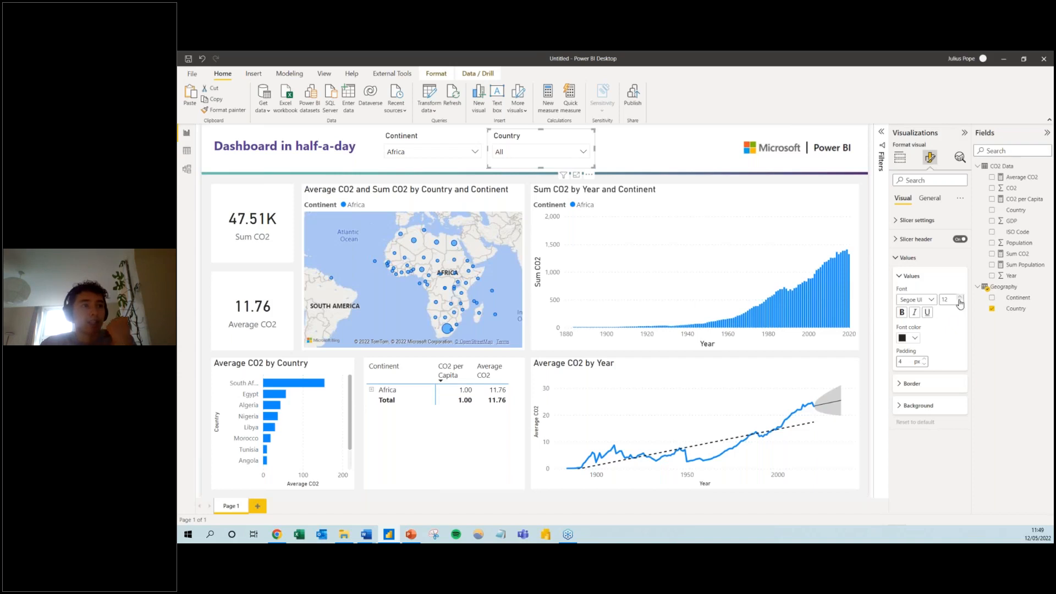
{"action": "left_click", "coordinate": [647, 160]}
Reset the Continent slicer to include all continents and close its list
{"action": "left_click", "coordinate": [415, 153]}
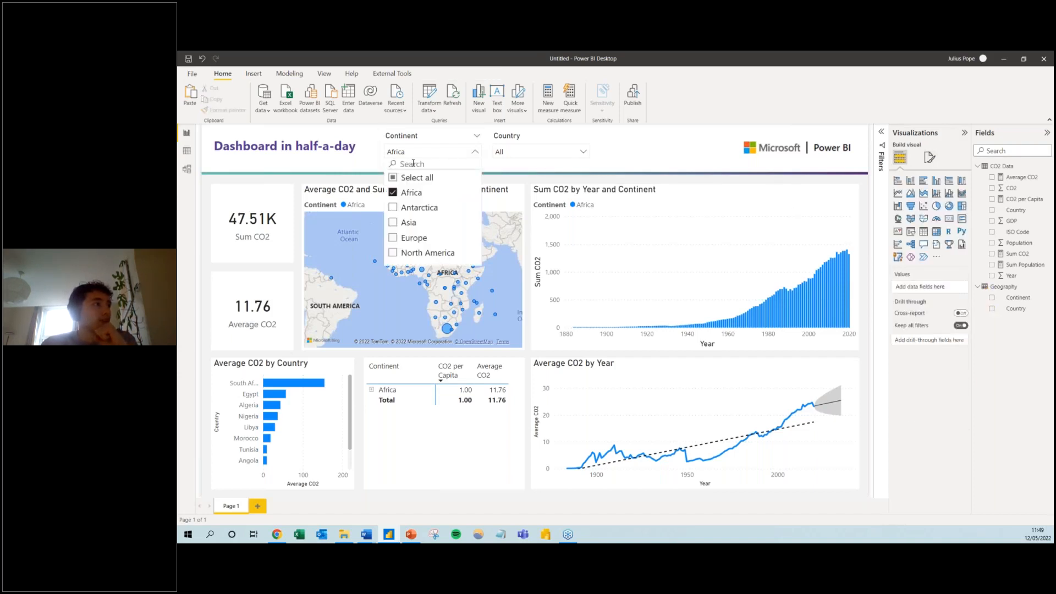
{"action": "left_click", "coordinate": [393, 177]}
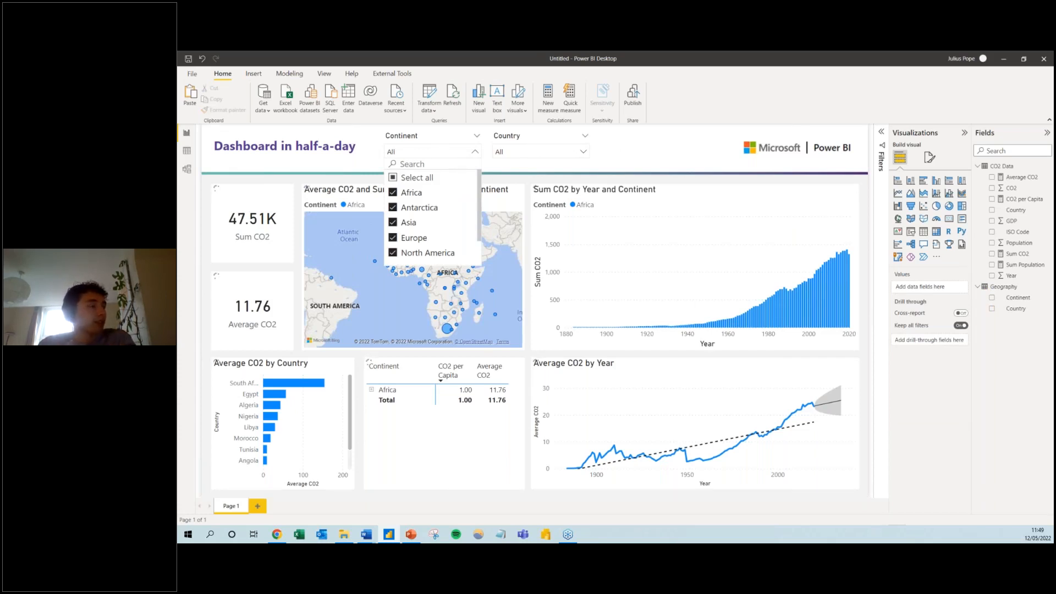
{"action": "left_click", "coordinate": [475, 152]}
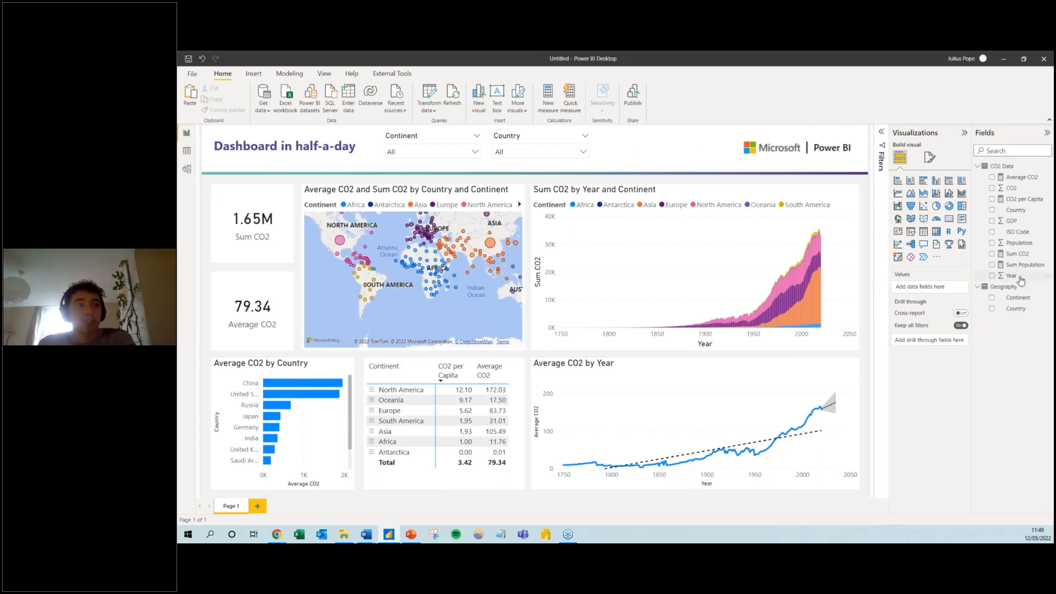
Add a slicer for the Year field and limit its range to 1846–1974
{"action": "left_click", "coordinate": [912, 235]}
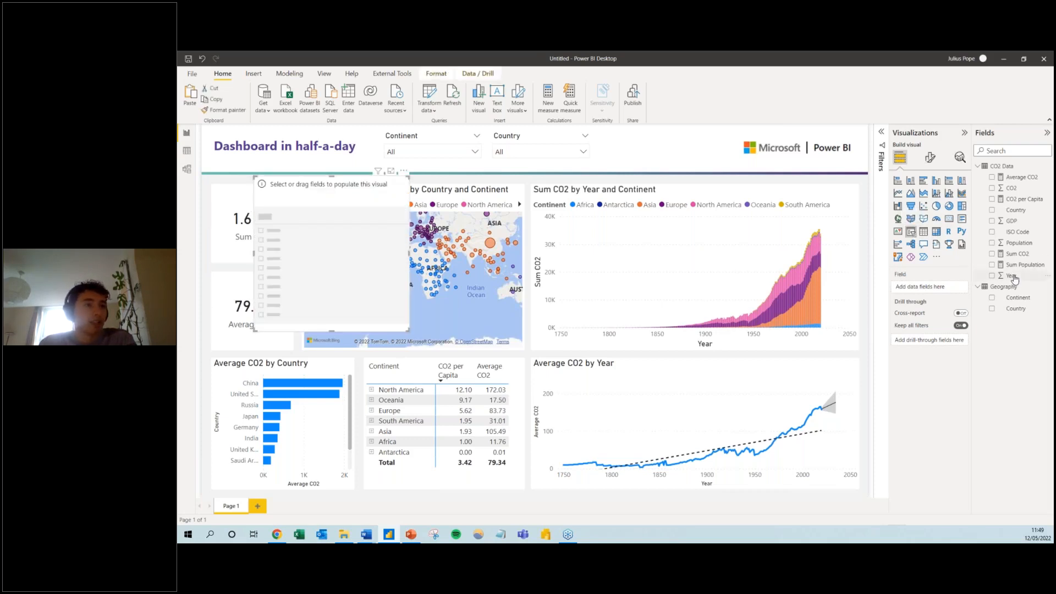
{"action": "left_click_drag", "start_coordinate": [1011, 279], "coordinate": [929, 287]}
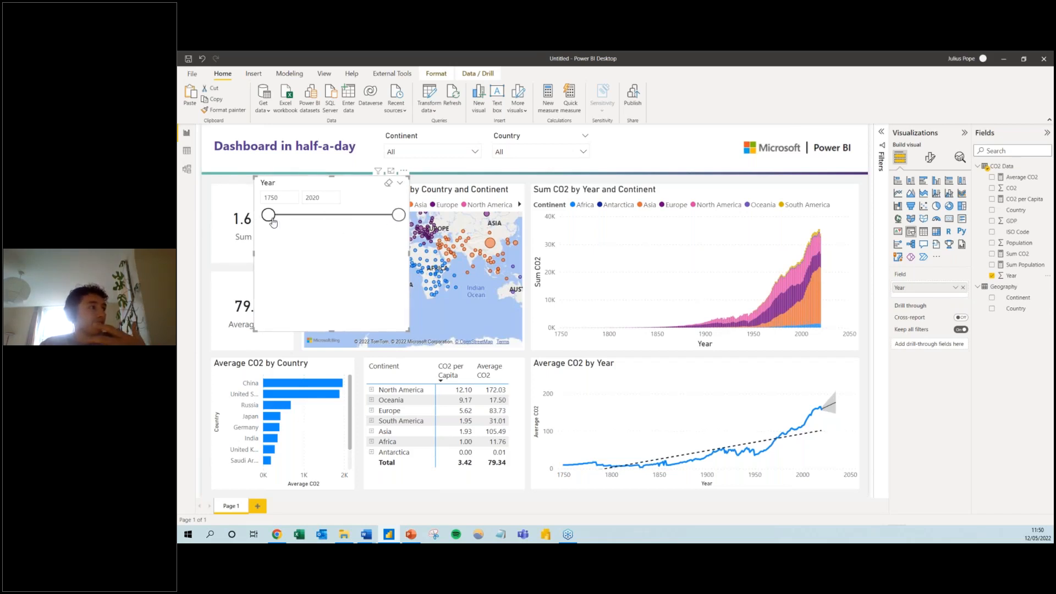
{"action": "left_click_drag", "start_coordinate": [267, 215], "coordinate": [293, 215]}
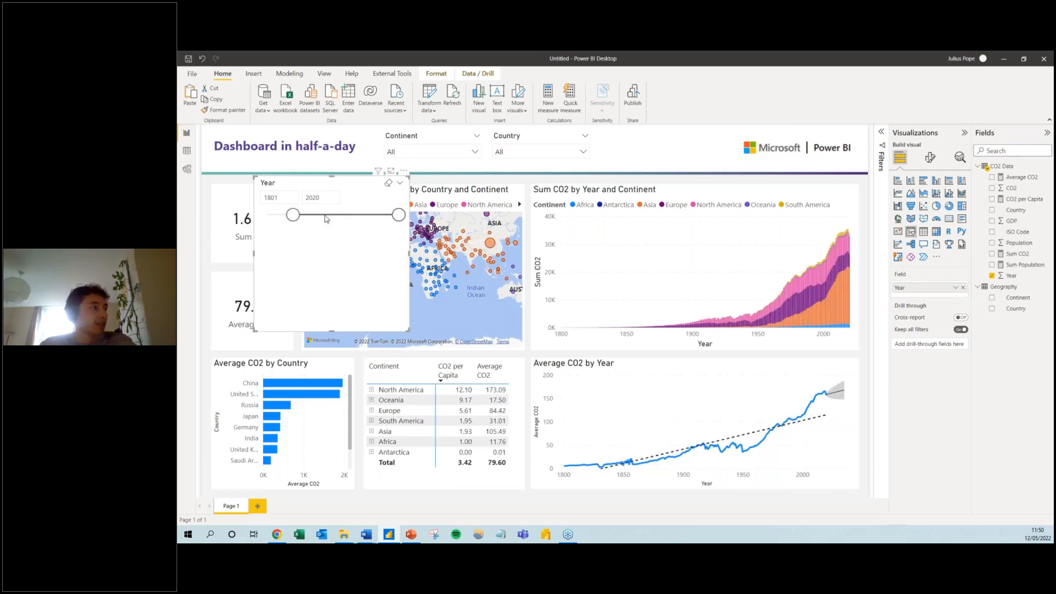
{"action": "right_click", "coordinate": [293, 217]}
{"action": "left_click", "coordinate": [305, 229]}
{"action": "left_click_drag", "start_coordinate": [310, 221], "coordinate": [314, 215]}
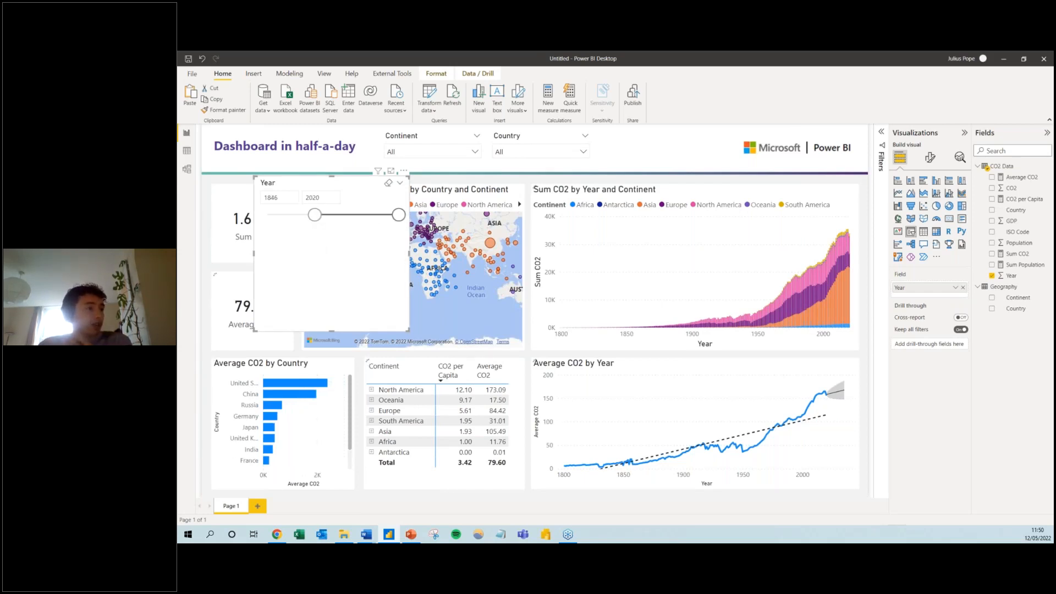
{"action": "left_click_drag", "start_coordinate": [402, 217], "coordinate": [377, 215]}
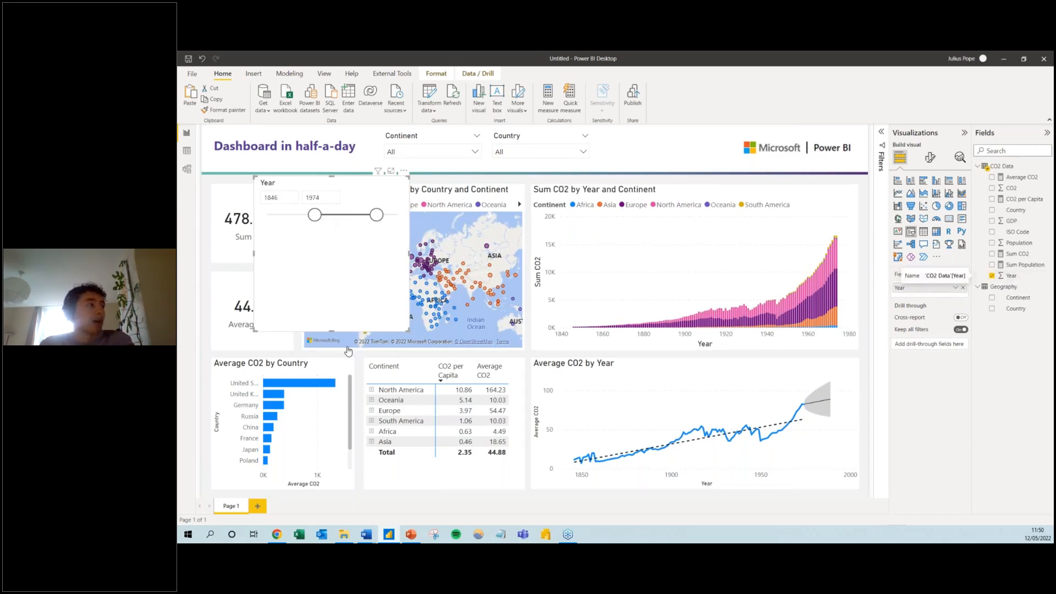
Shrink the Year slicer and place it in the page header between the Country slicer and the Microsoft logo
{"action": "left_click_drag", "start_coordinate": [331, 329], "coordinate": [388, 227]}
{"action": "left_click", "coordinate": [322, 193]}
{"action": "left_click_drag", "start_coordinate": [319, 185], "coordinate": [690, 128]}
{"action": "left_click_drag", "start_coordinate": [751, 154], "coordinate": [734, 154]}
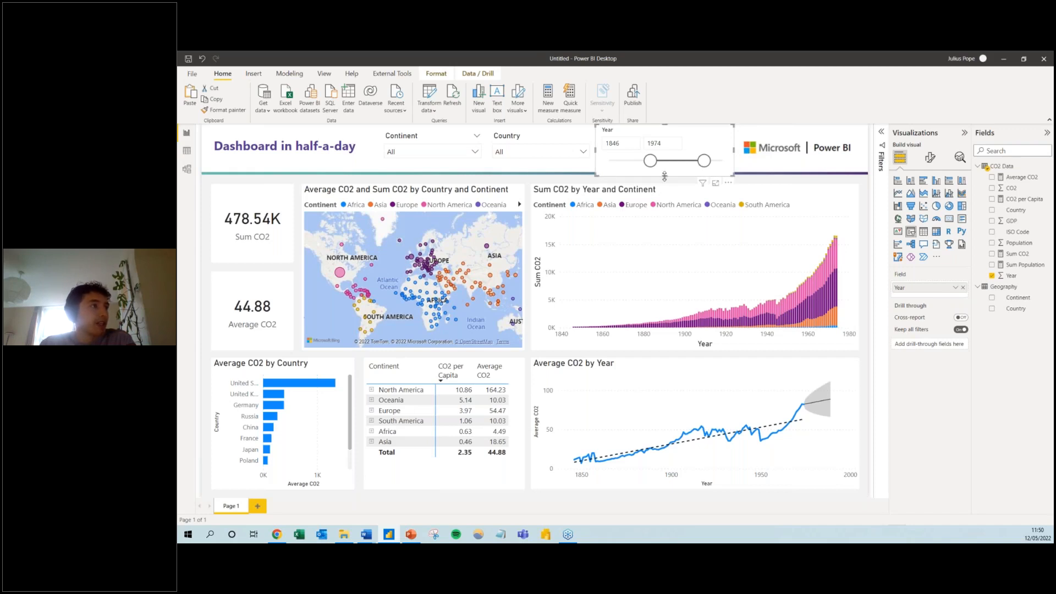
Turn off responsive sizing for the Year slicer and reduce its height to 86 so it fits inside the page header
{"action": "left_click_drag", "start_coordinate": [664, 175], "coordinate": [664, 168]}
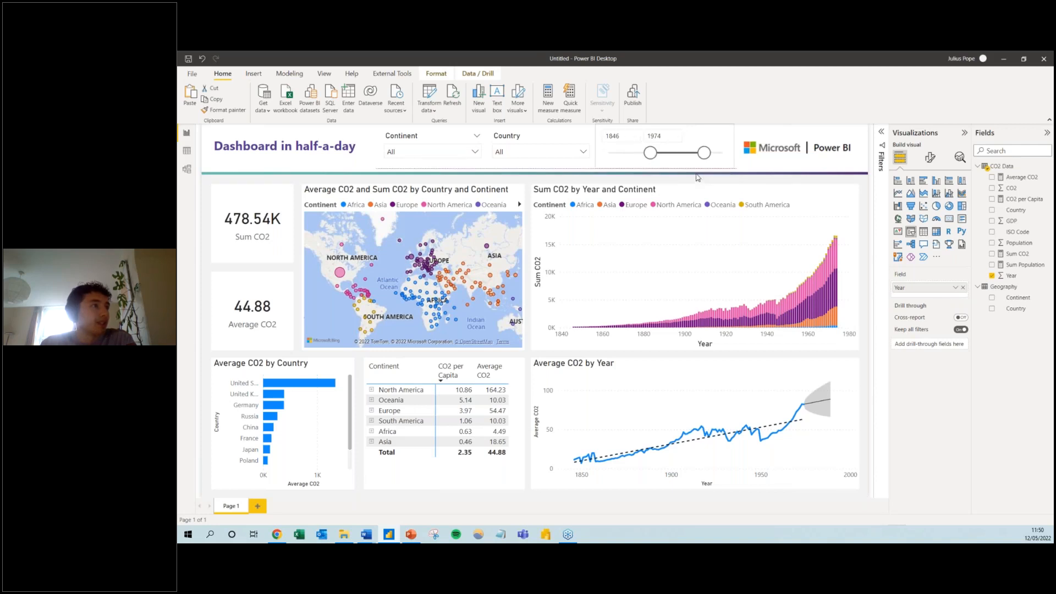
{"action": "left_click_drag", "start_coordinate": [704, 176], "coordinate": [704, 185]}
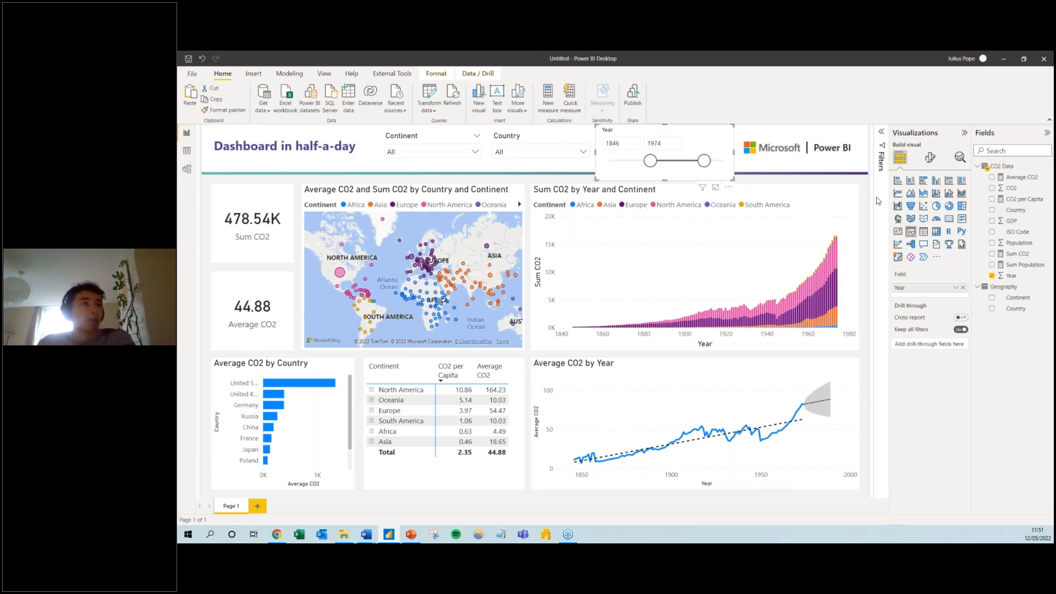
{"action": "left_click", "coordinate": [929, 165]}
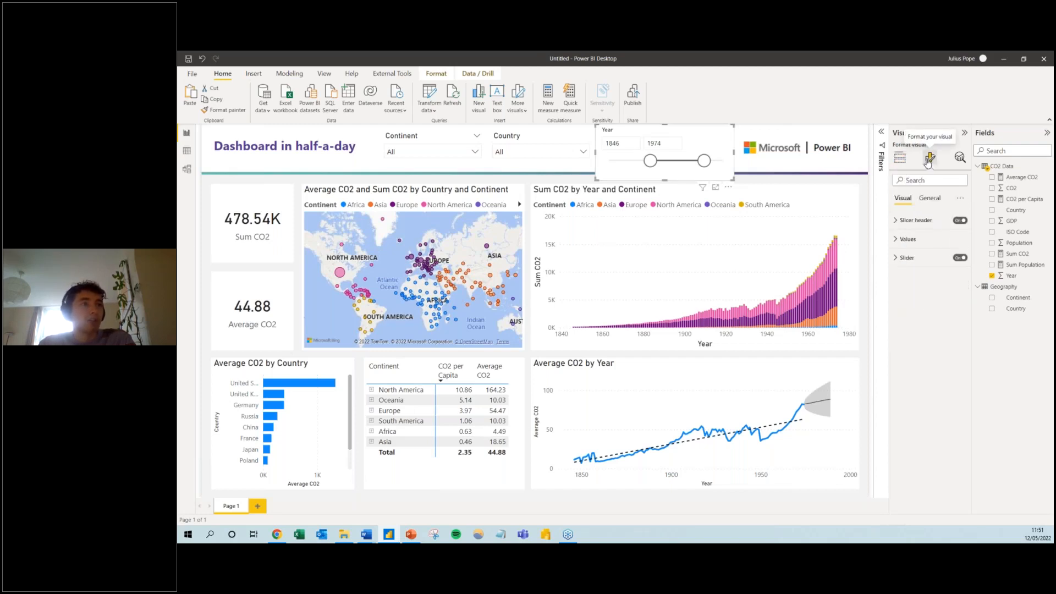
{"action": "left_click", "coordinate": [928, 198]}
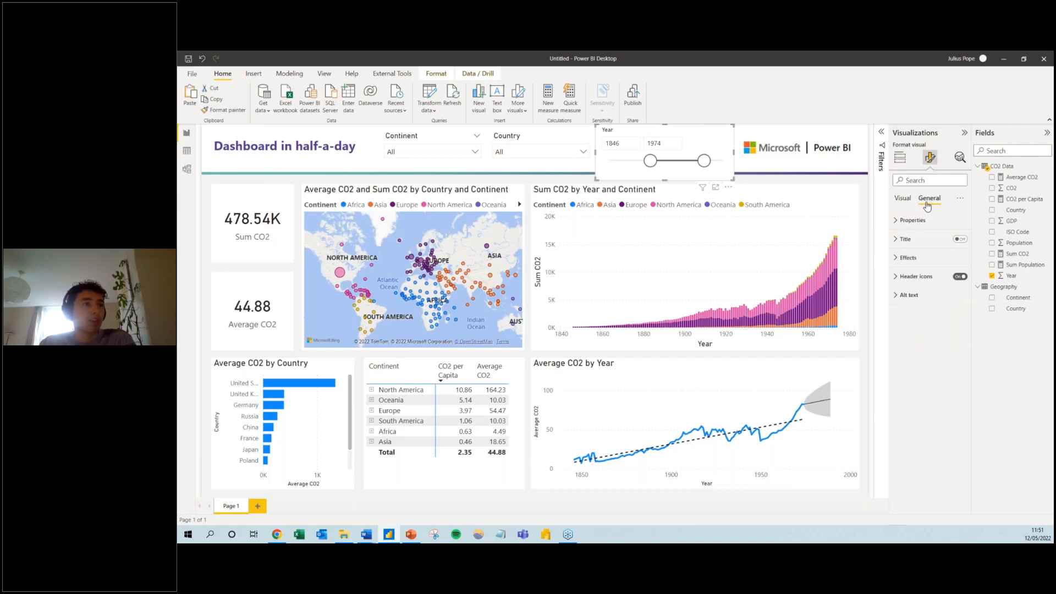
{"action": "left_click", "coordinate": [917, 222]}
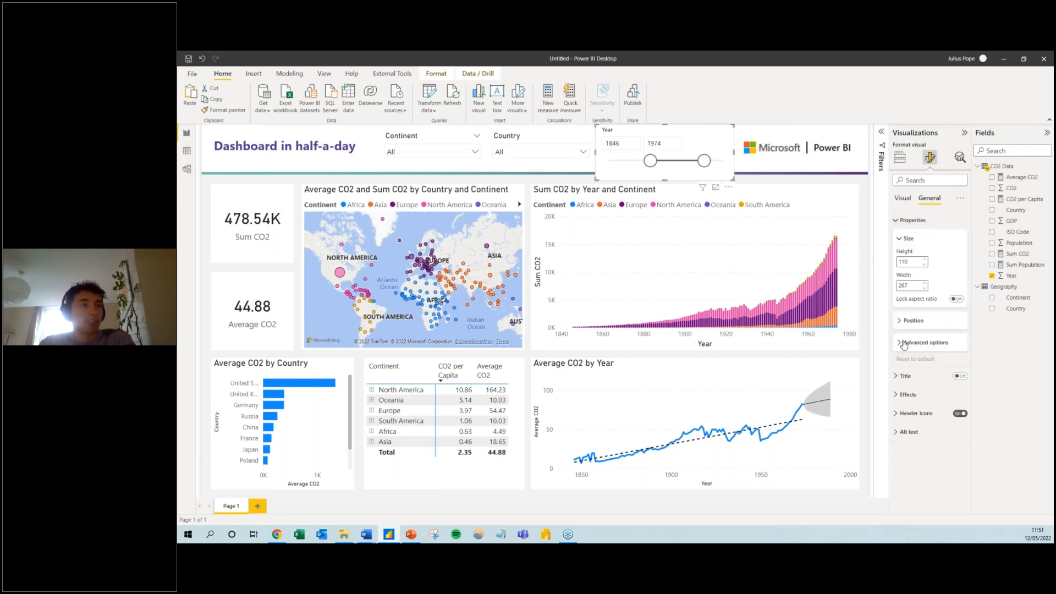
{"action": "left_click", "coordinate": [917, 343]}
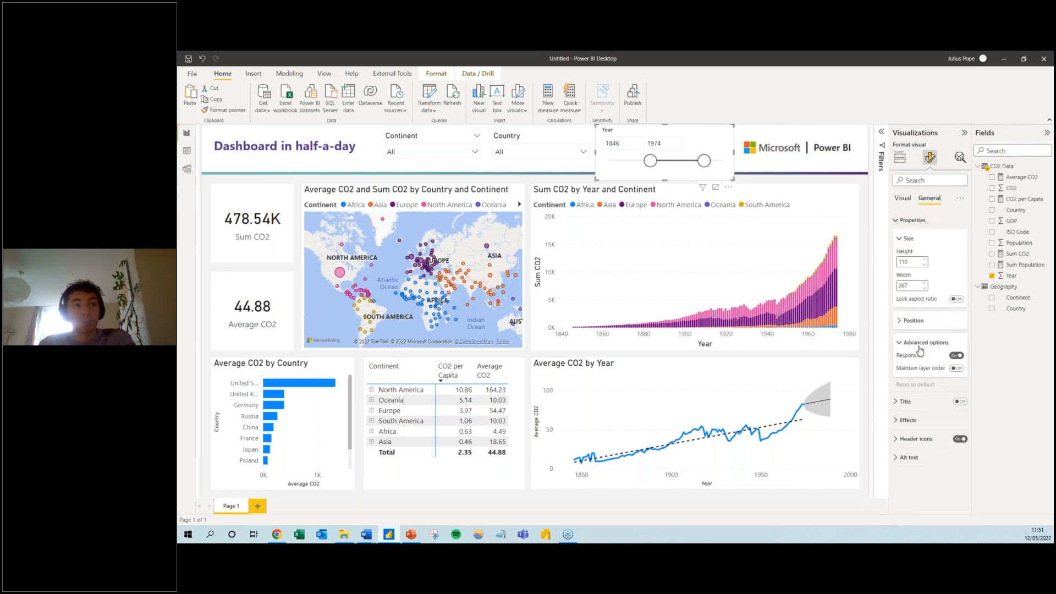
{"action": "left_click", "coordinate": [957, 356]}
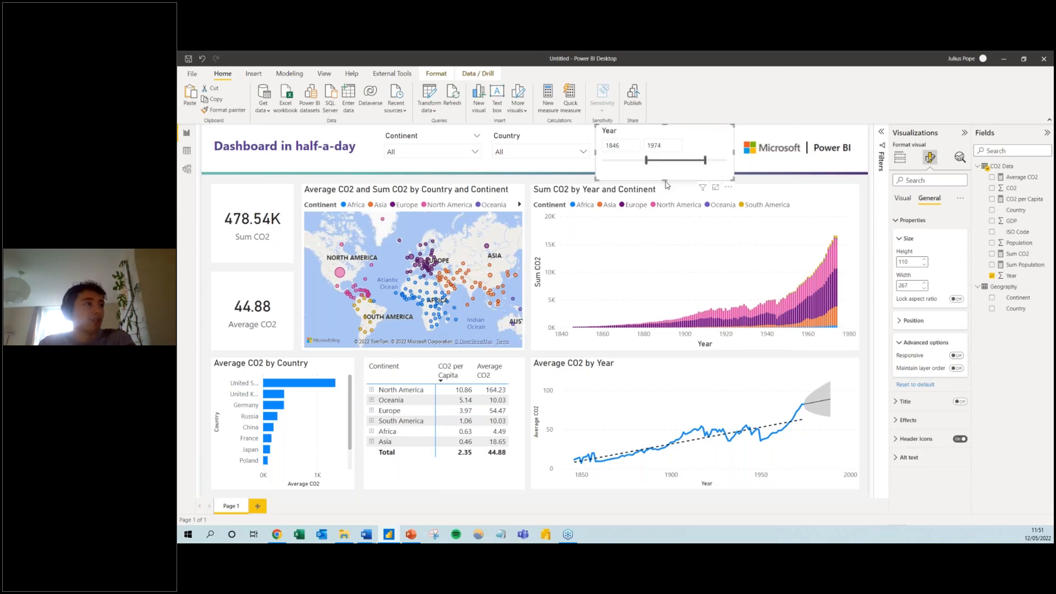
{"action": "left_click_drag", "start_coordinate": [665, 185], "coordinate": [712, 171]}
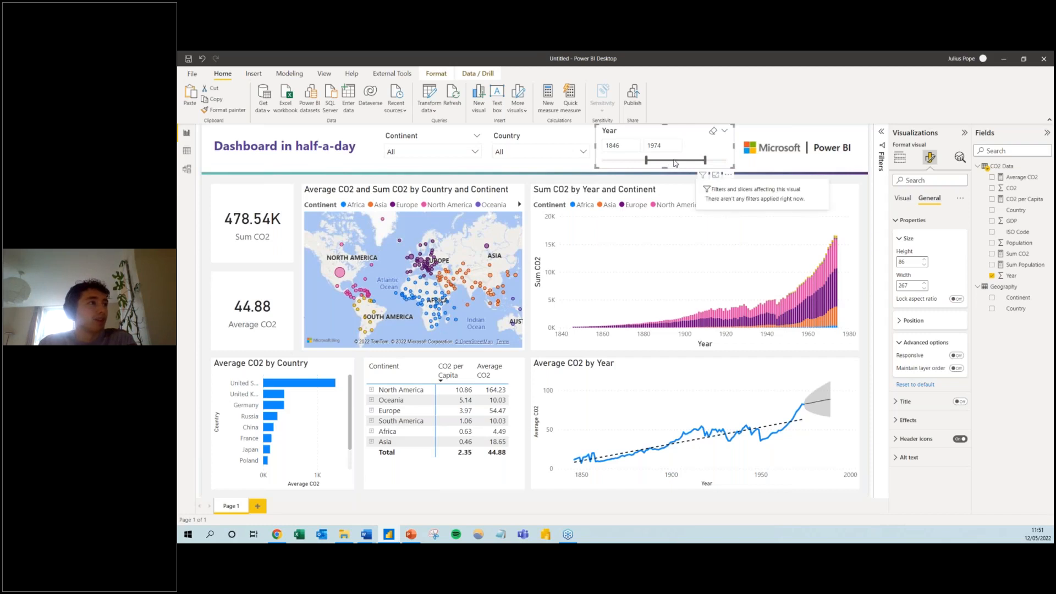
Set the Year slicer's range to 1819–1995
{"action": "left_click_drag", "start_coordinate": [675, 163], "coordinate": [635, 161]}
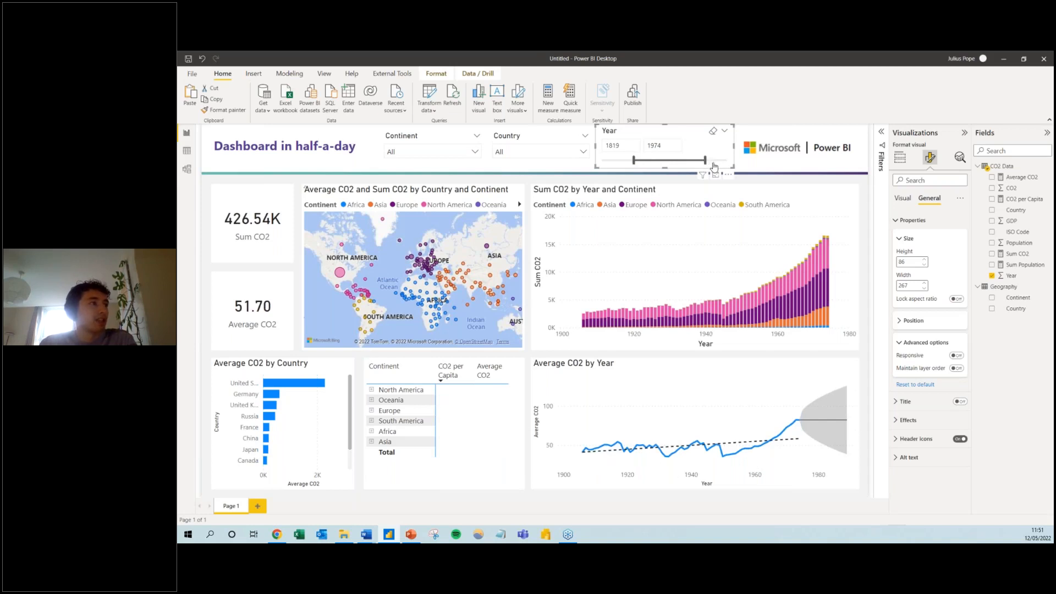
{"action": "left_click_drag", "start_coordinate": [705, 161], "coordinate": [715, 164]}
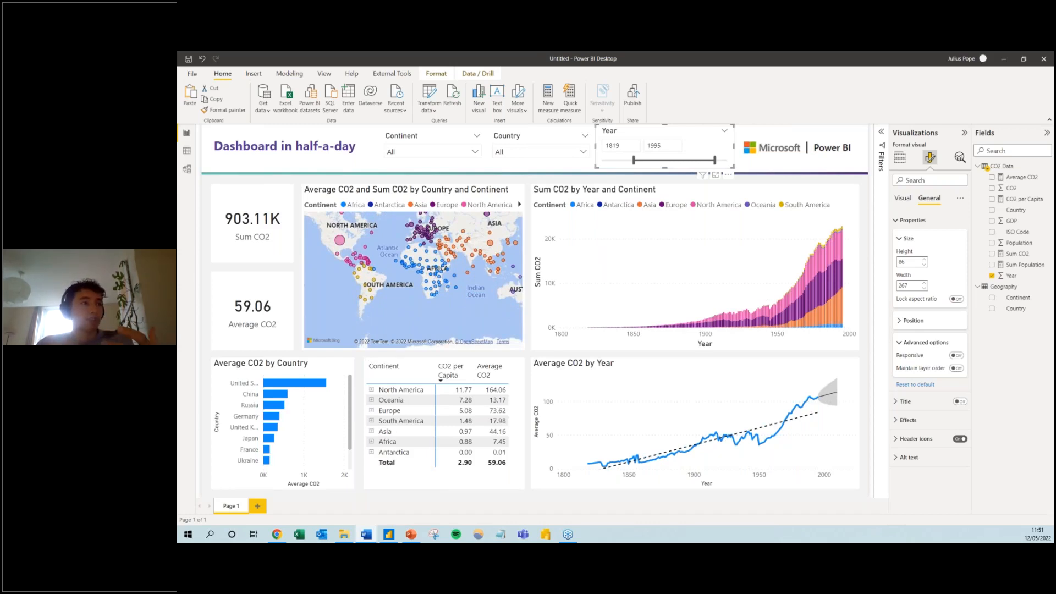
Examine the per-continent column colour settings of the Sum CO2 by Year and Continent chart, and deselect the chart
{"action": "left_click", "coordinate": [663, 191]}
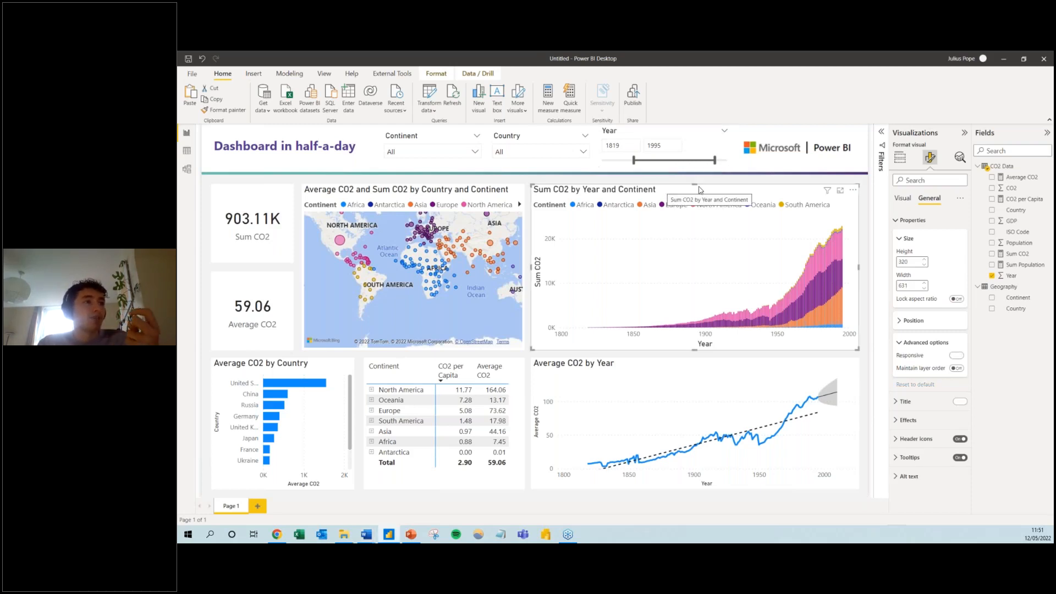
{"action": "left_click", "coordinate": [910, 201]}
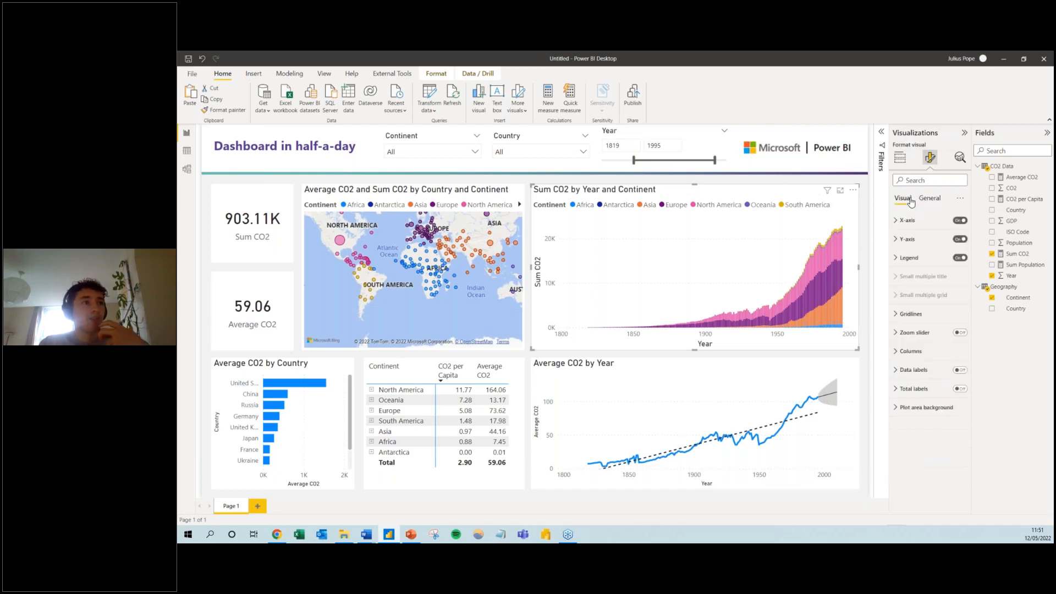
{"action": "left_click", "coordinate": [918, 352]}
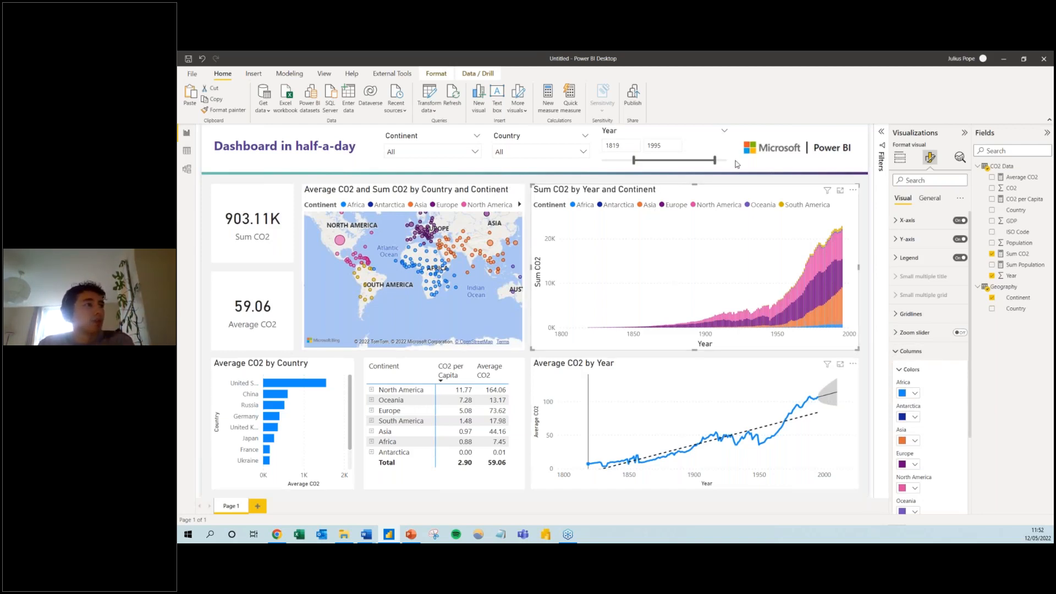
{"action": "left_click", "coordinate": [756, 165]}
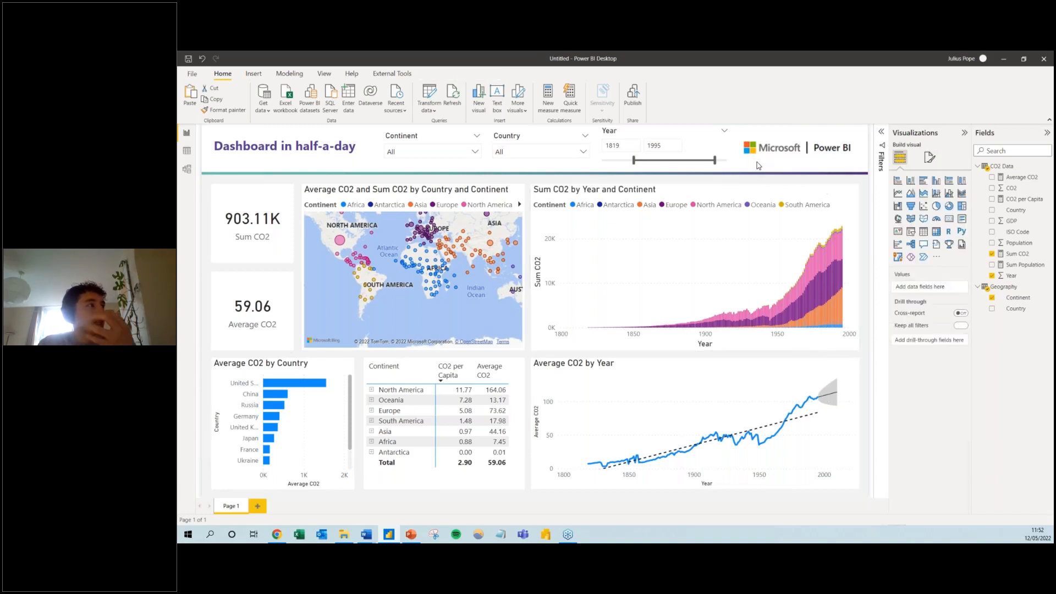
Apply the built-in Executive theme to the report
{"action": "left_click", "coordinate": [323, 74]}
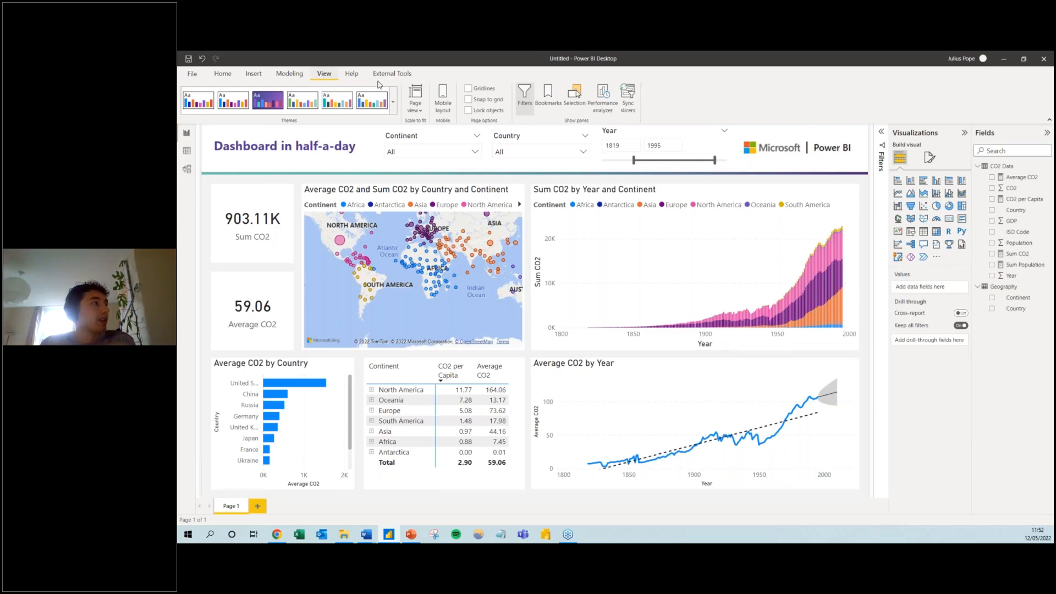
{"action": "left_click", "coordinate": [395, 106]}
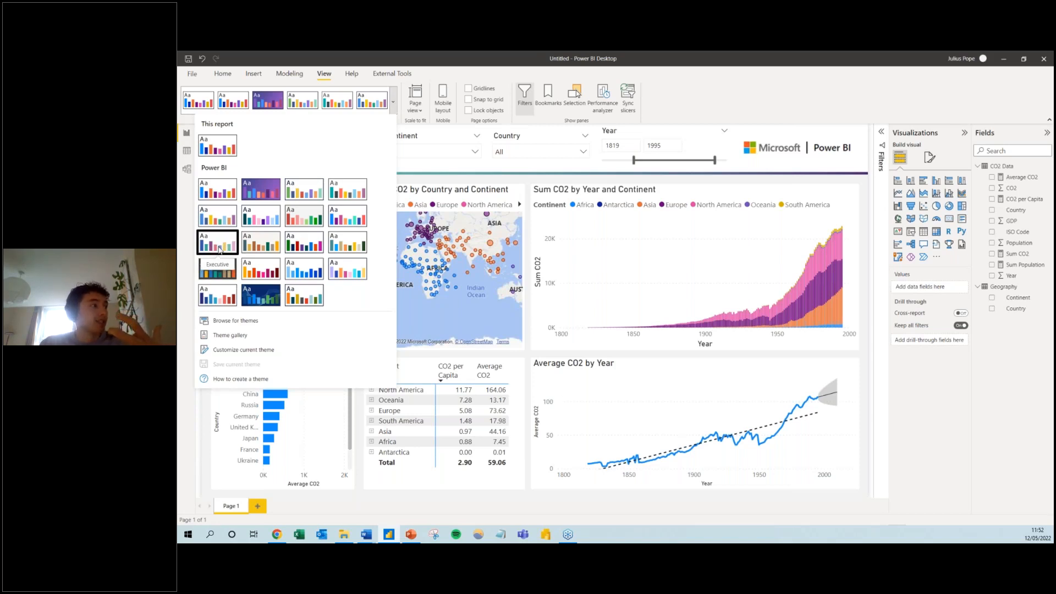
{"action": "key", "text": "Escape"}
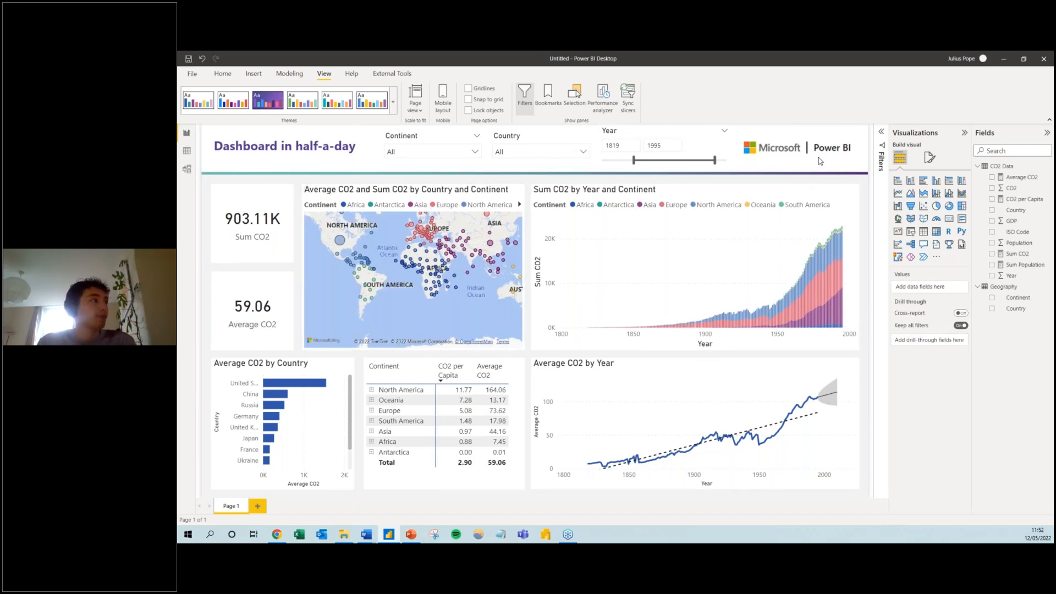
Import the custom report theme from the file Bespoke XYZ Power BI Theme.json and dismiss the import message
{"action": "left_click", "coordinate": [394, 103]}
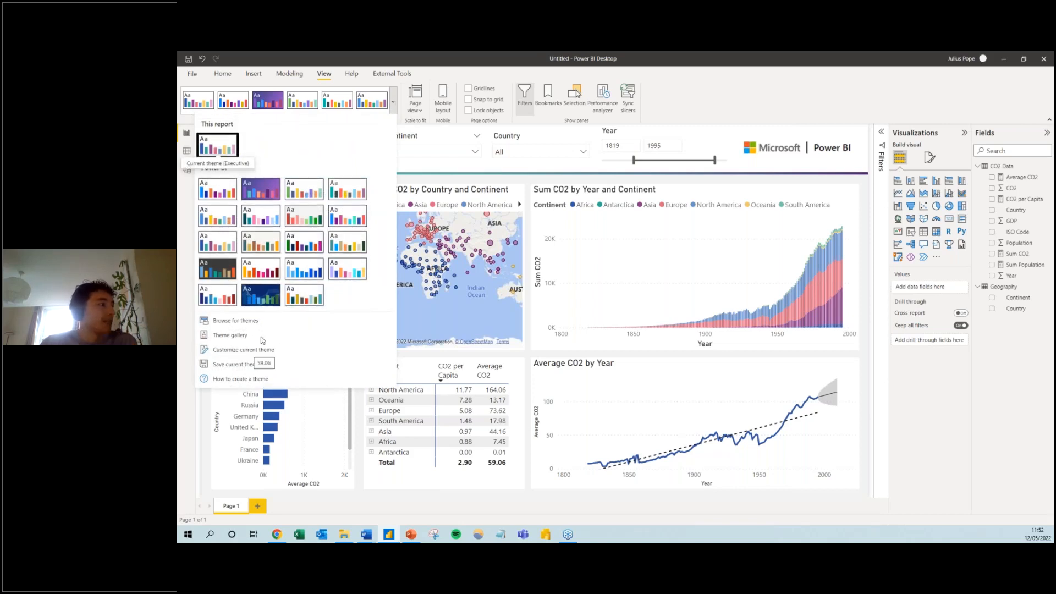
{"action": "left_click", "coordinate": [237, 359]}
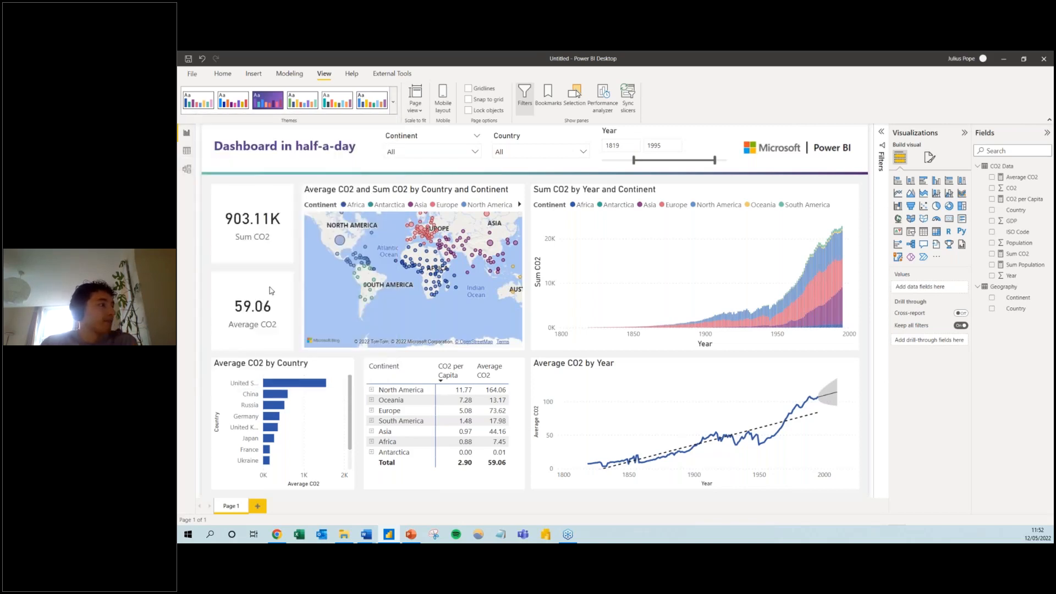
{"action": "left_click", "coordinate": [393, 104]}
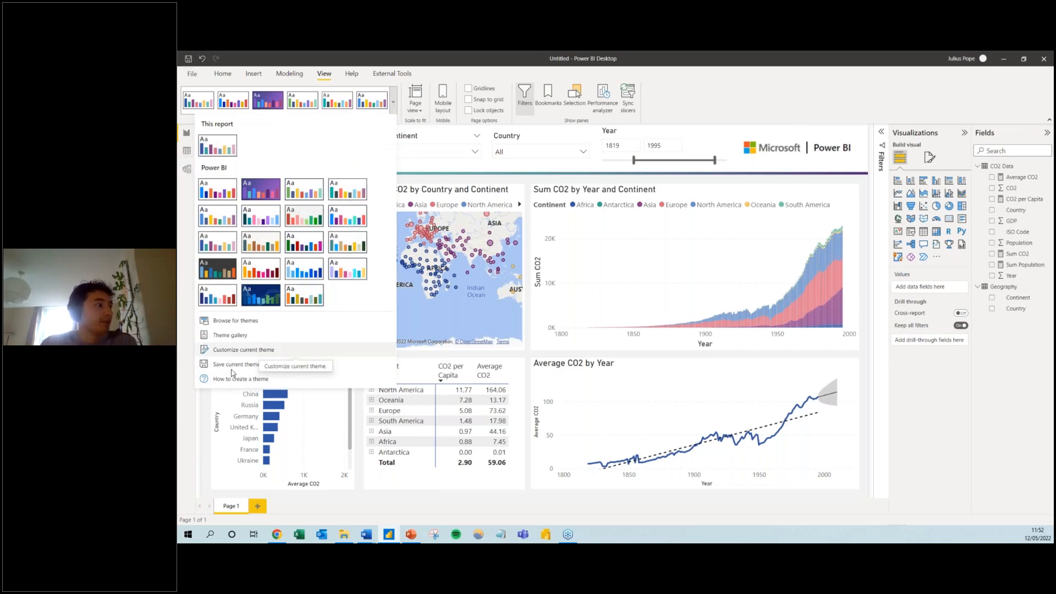
{"action": "left_click", "coordinate": [263, 322]}
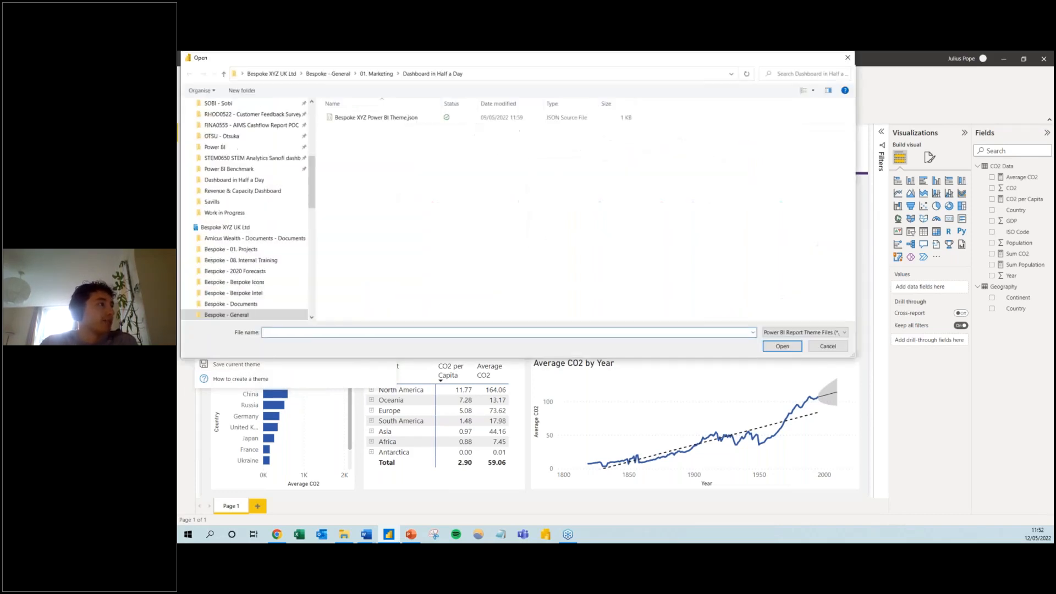
{"action": "left_click", "coordinate": [392, 119]}
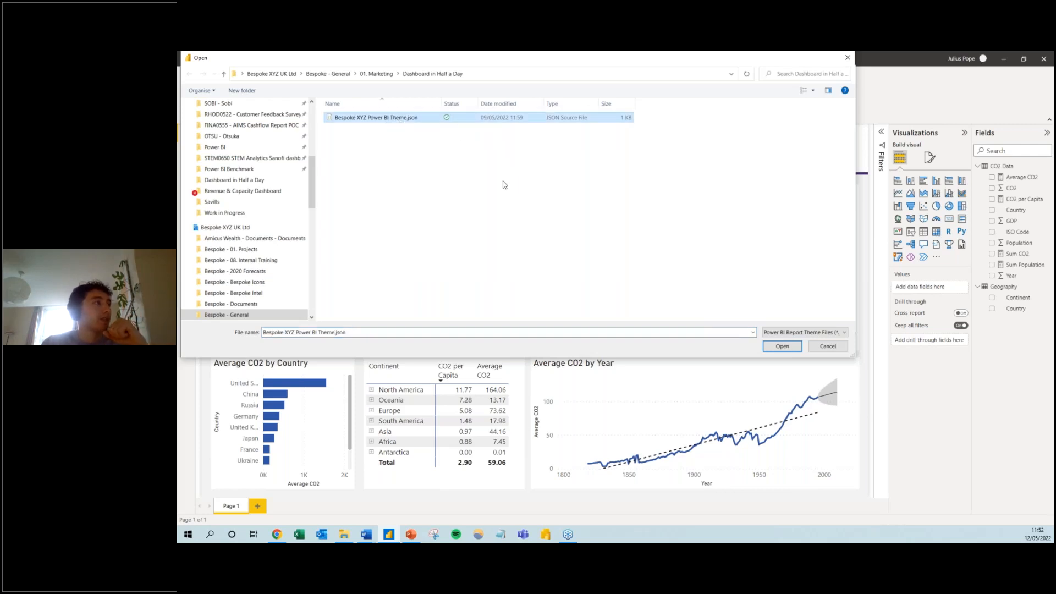
{"action": "left_click", "coordinate": [783, 347]}
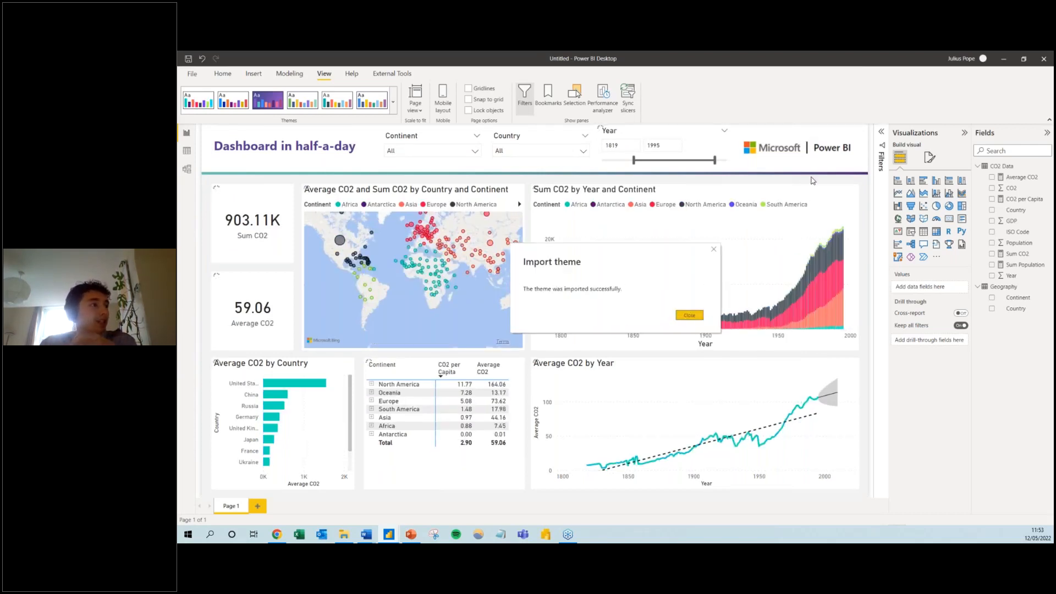
{"action": "left_click", "coordinate": [690, 315]}
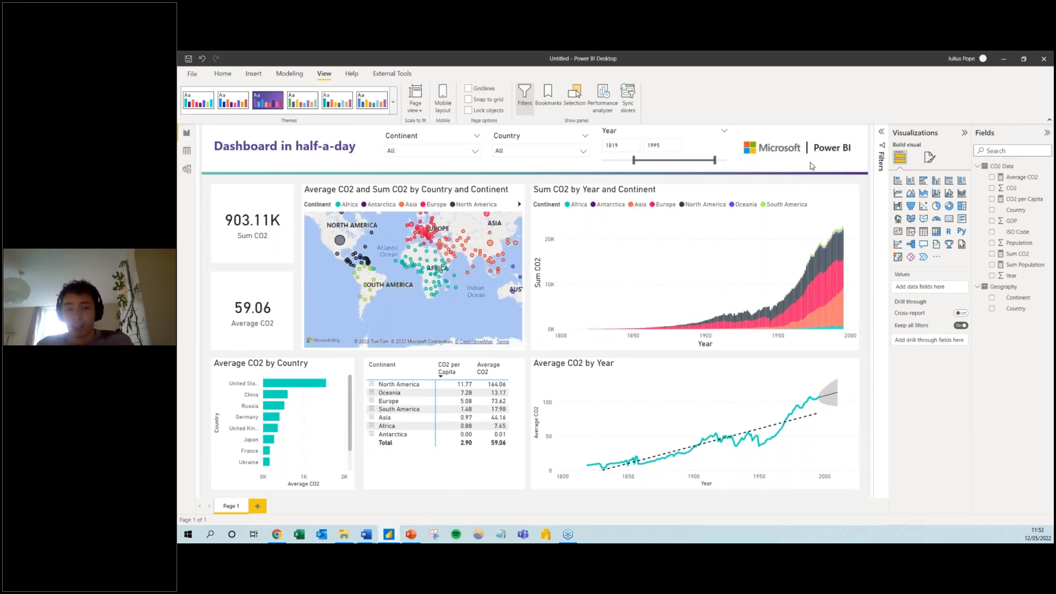
Switch the report from the imported Bespoke XYZ theme back to the Executive theme
{"action": "left_click", "coordinate": [394, 107]}
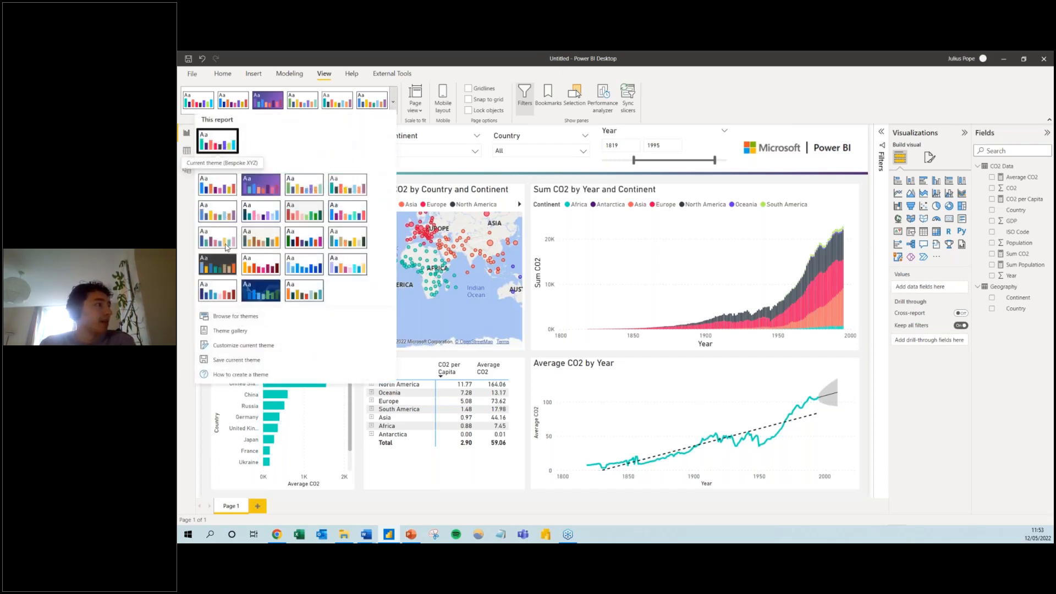
{"action": "key", "text": "Escape"}
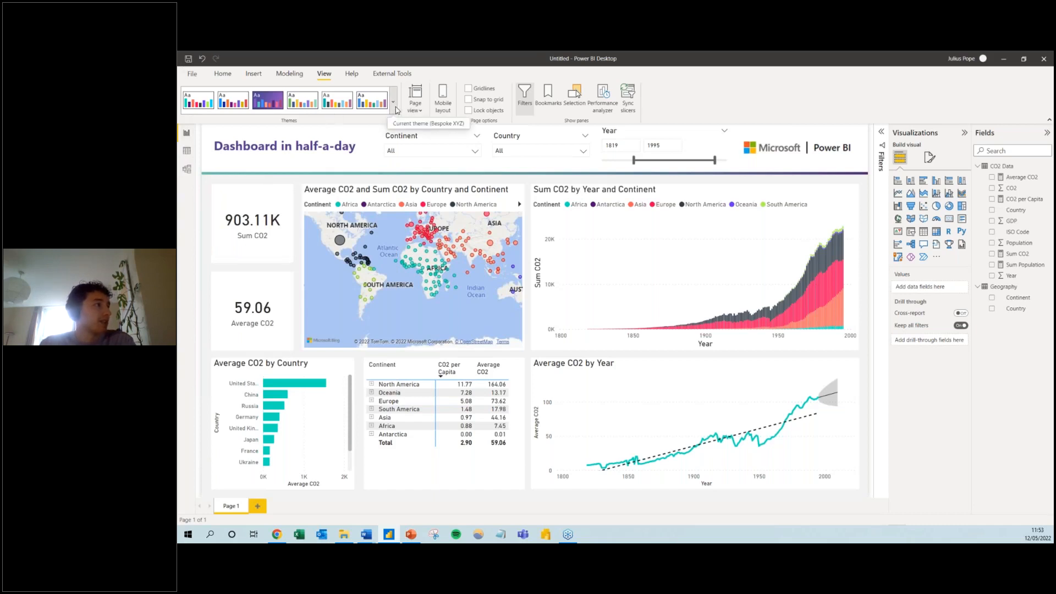
{"action": "left_click", "coordinate": [394, 107]}
{"action": "key", "text": "Escape"}
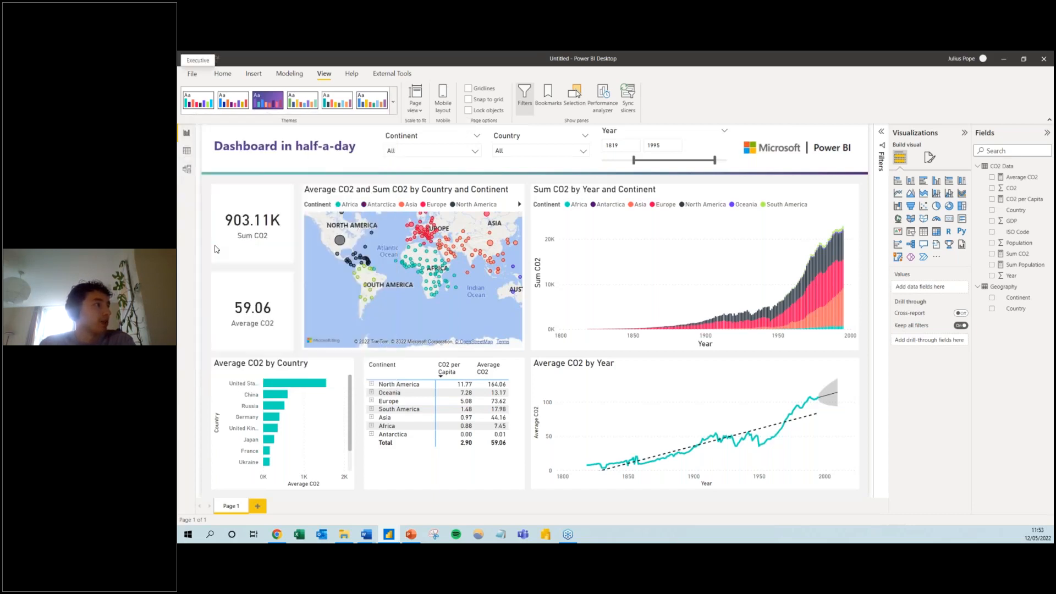
{"action": "left_click", "coordinate": [395, 102]}
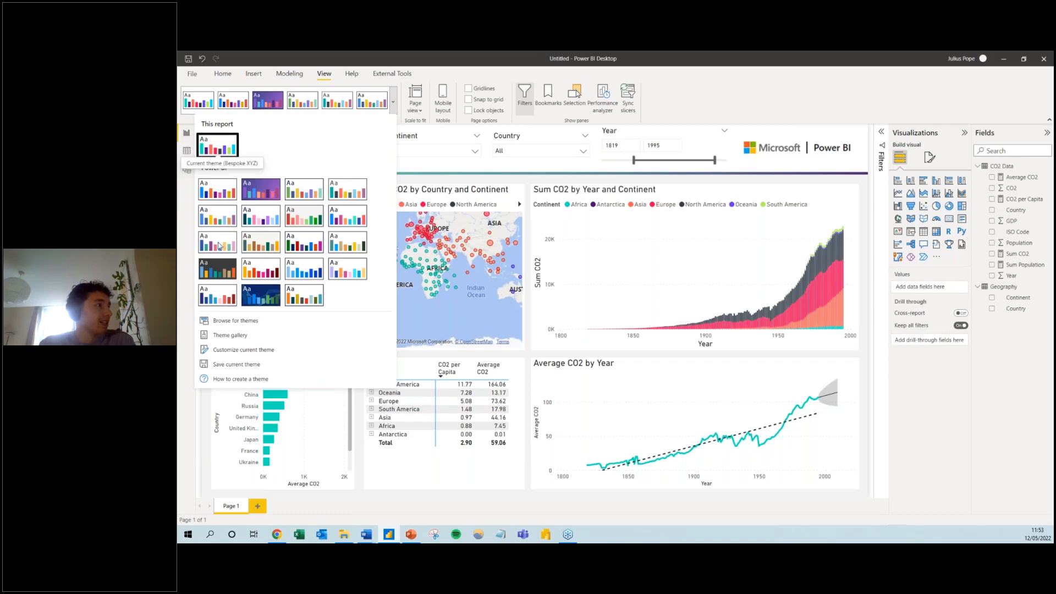
{"action": "left_click", "coordinate": [219, 246]}
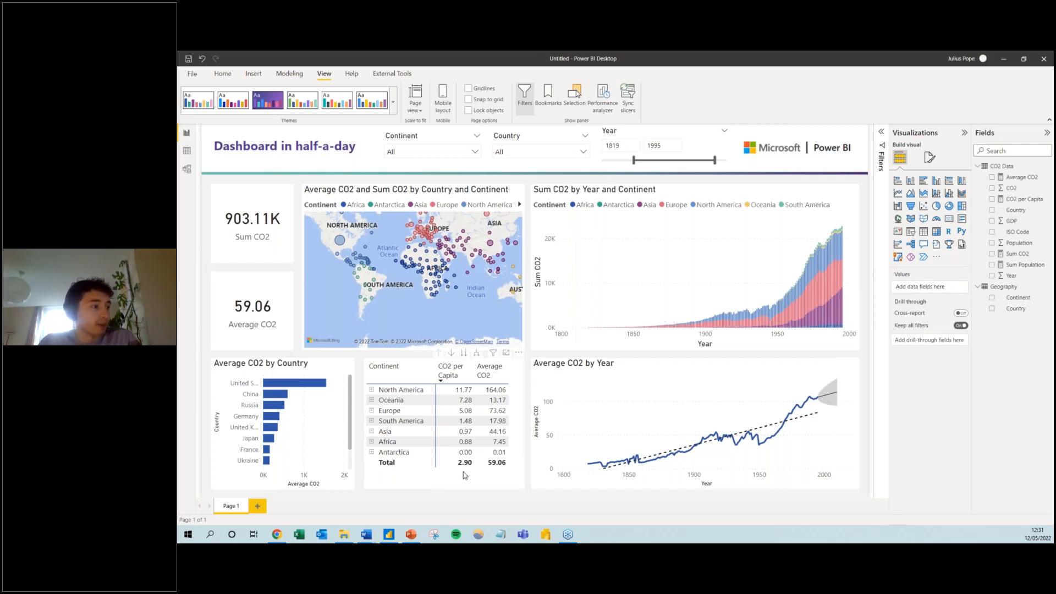
Switch to the PowerPoint presentation, start the slide show from the Data Visualisation lab slide and advance to the Licensing slide
{"action": "left_click", "coordinate": [412, 536]}
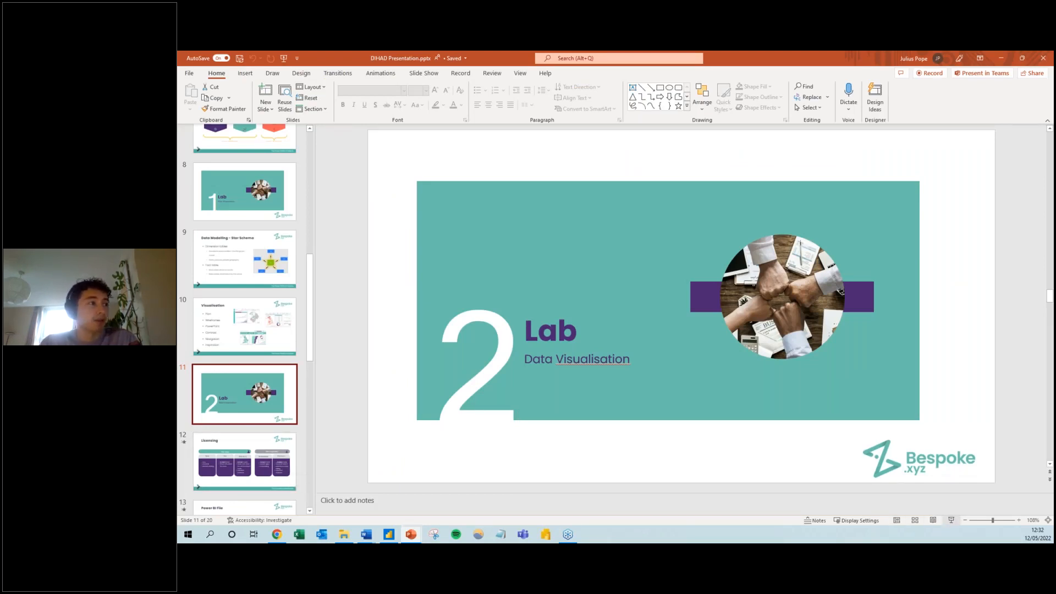
{"action": "left_click", "coordinate": [950, 525]}
{"action": "left_click", "coordinate": [950, 525]}
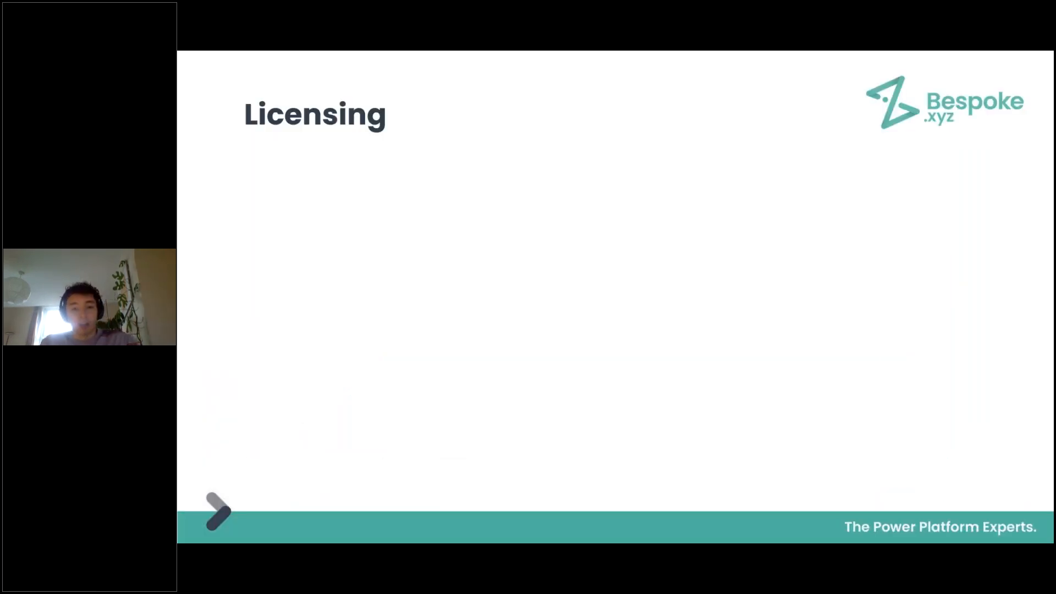
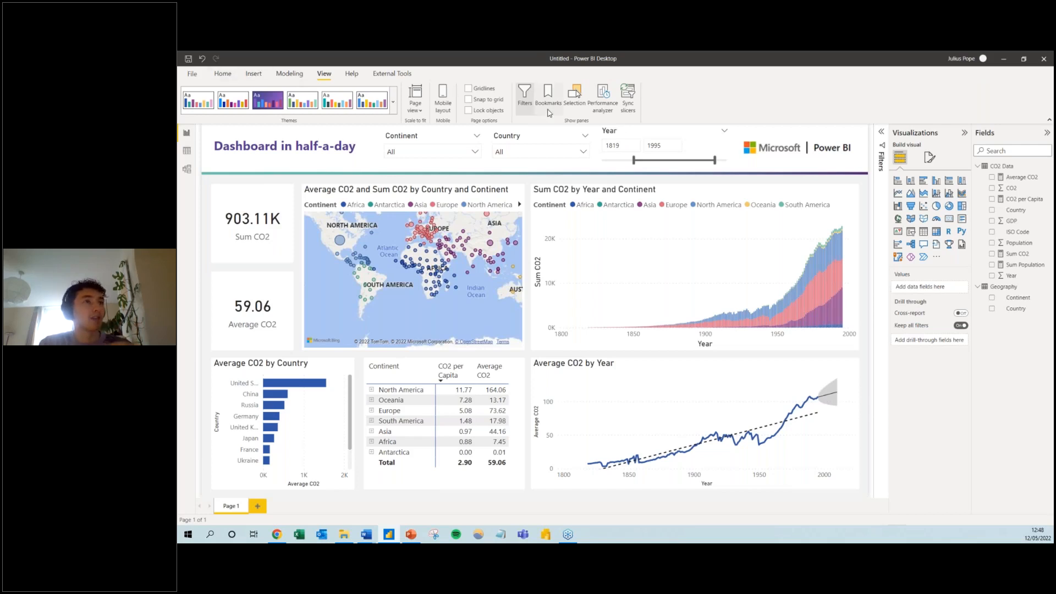
Display the signed-in account's details and its link to the Power BI service
{"action": "left_click", "coordinate": [960, 58]}
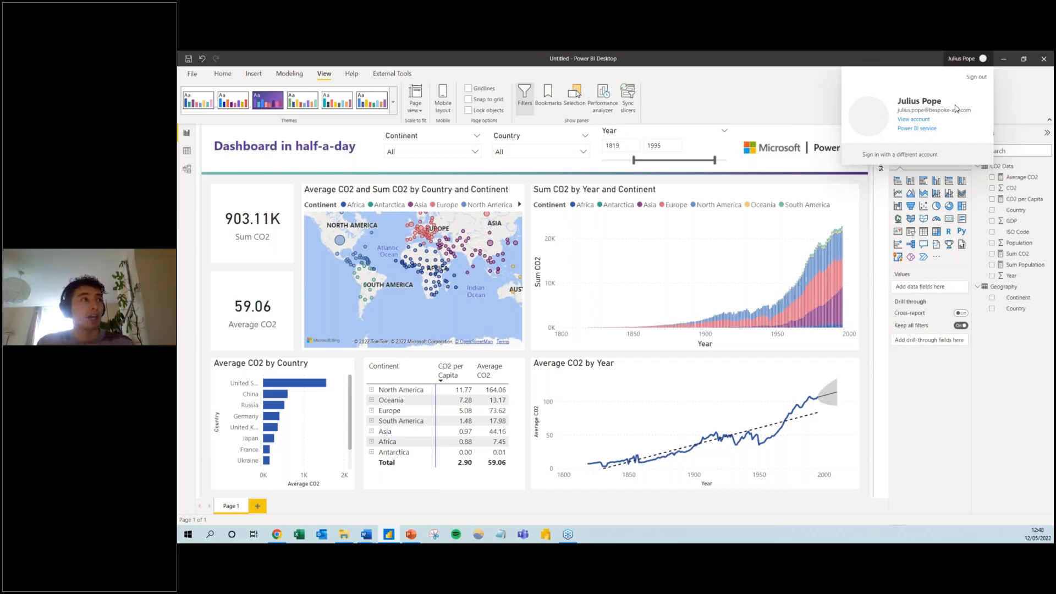
{"action": "left_click", "coordinate": [1010, 107]}
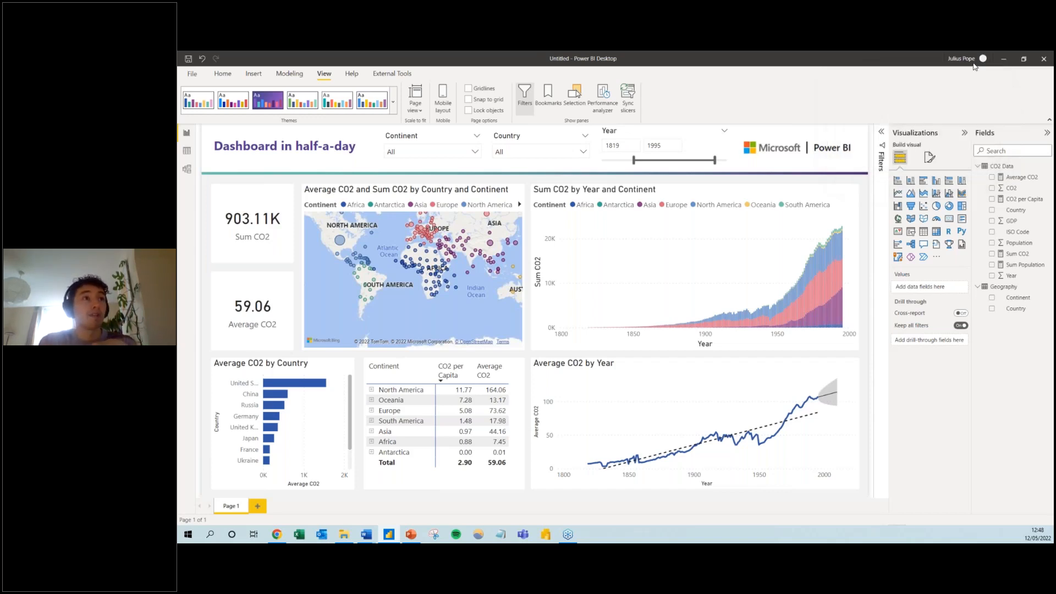
{"action": "left_click", "coordinate": [966, 62]}
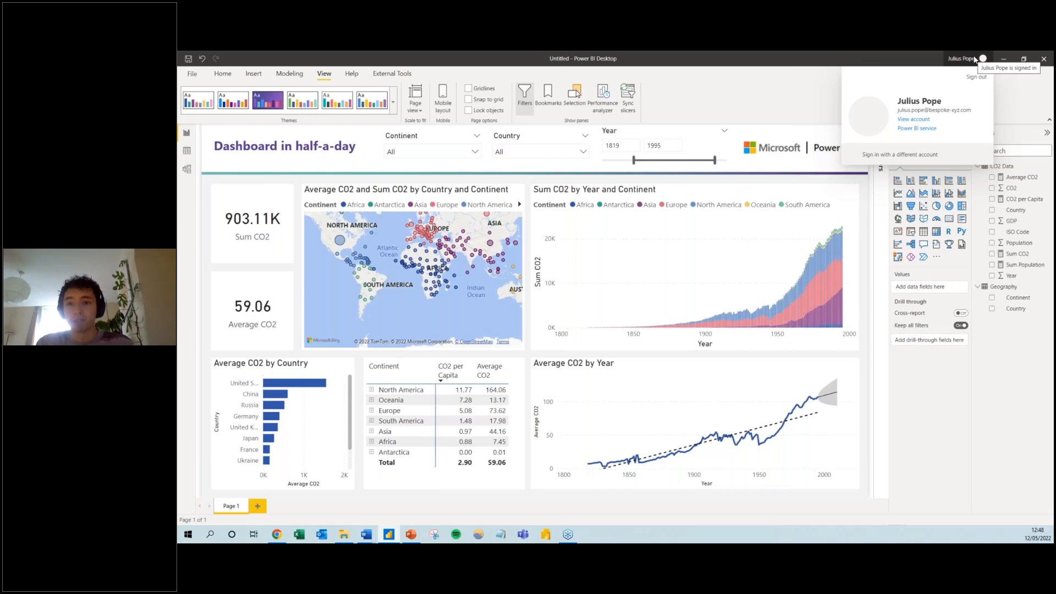
Start publishing the report and save it as DIHAD Report in the Dashboard in Half a Day folder
{"action": "left_click", "coordinate": [735, 117]}
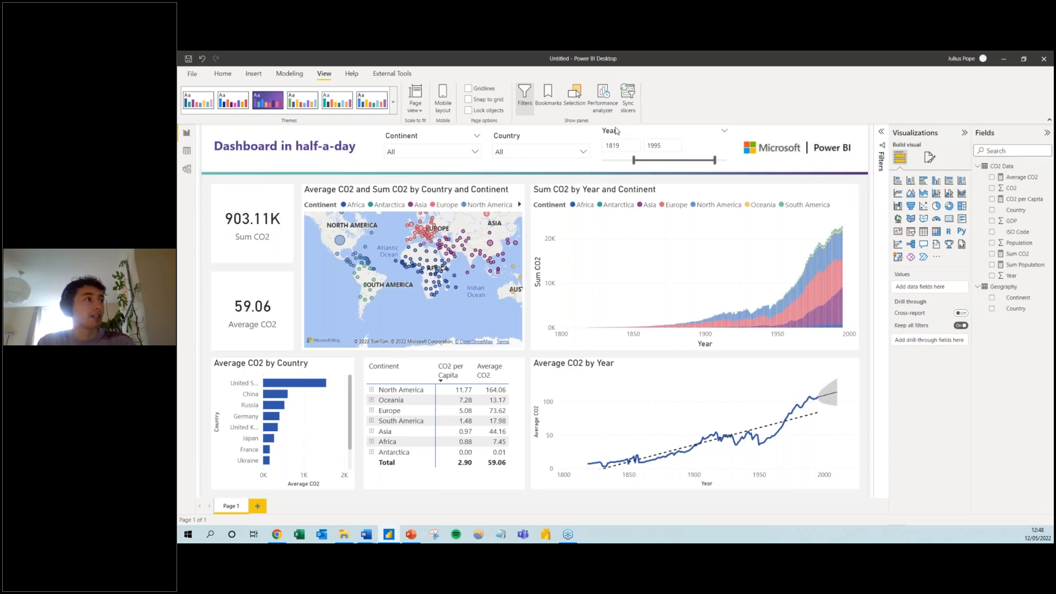
{"action": "left_click", "coordinate": [222, 73]}
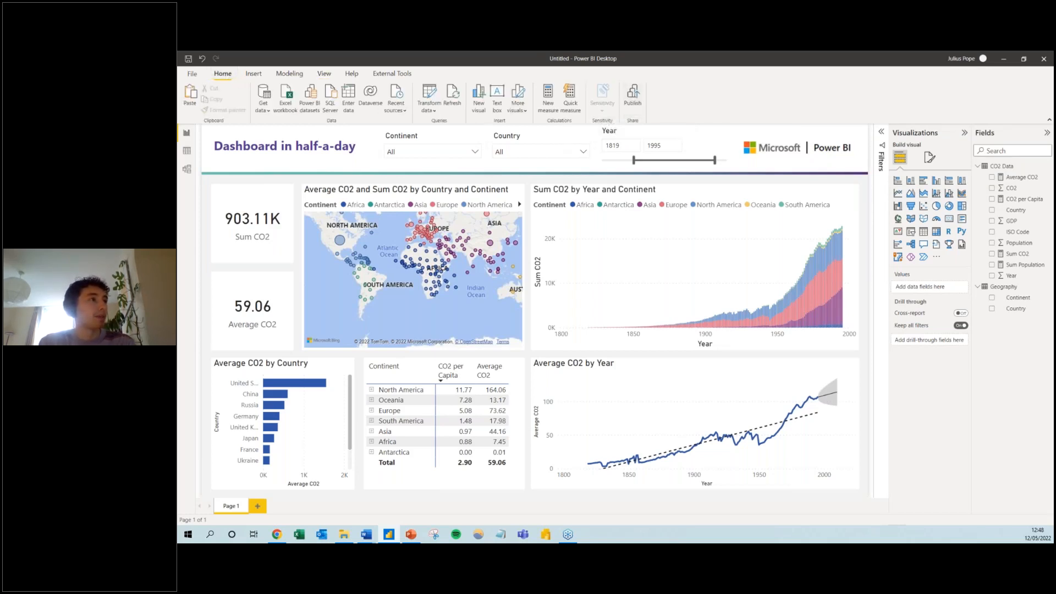
{"action": "left_click", "coordinate": [633, 96]}
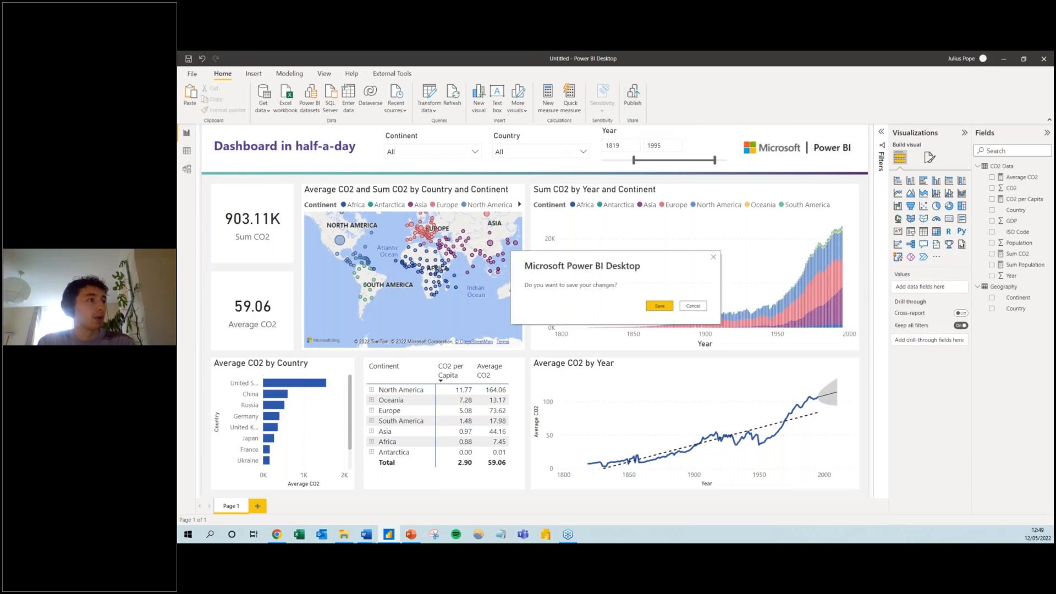
{"action": "left_click", "coordinate": [668, 307]}
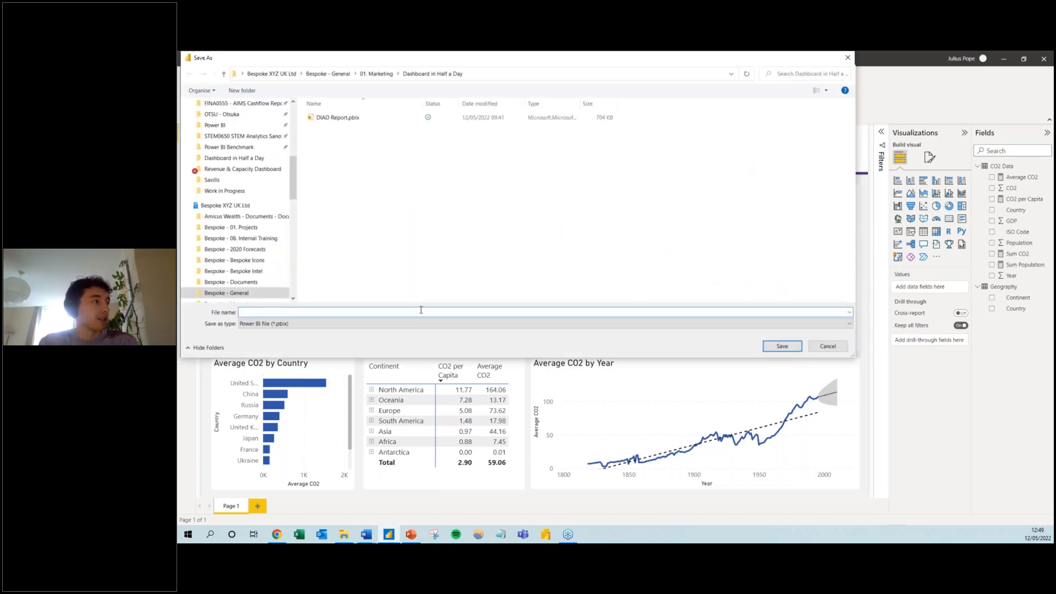
{"action": "type", "text": "DI"}
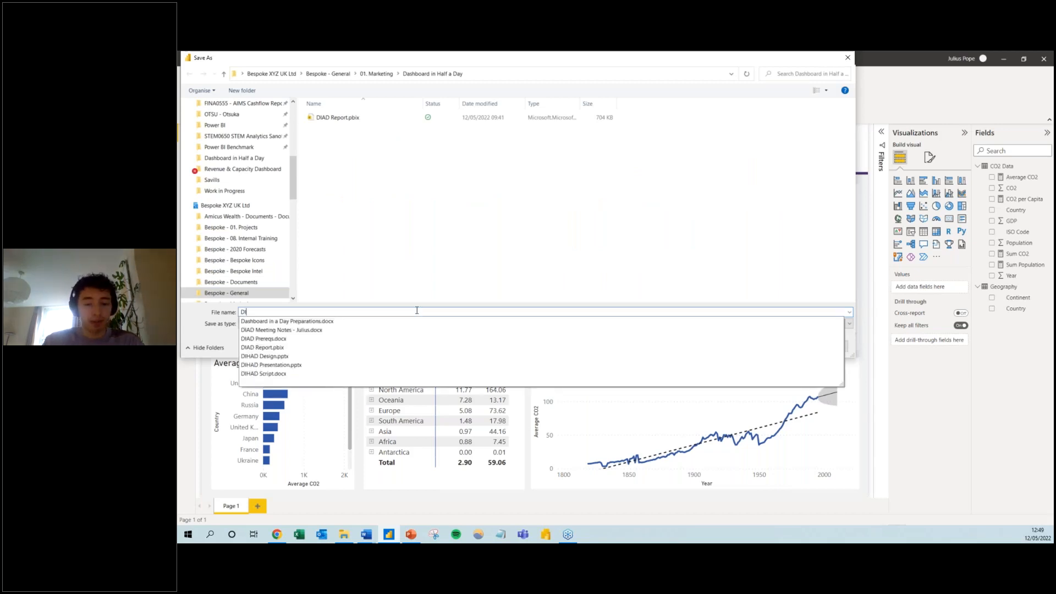
{"action": "type", "text": "HAD Report"}
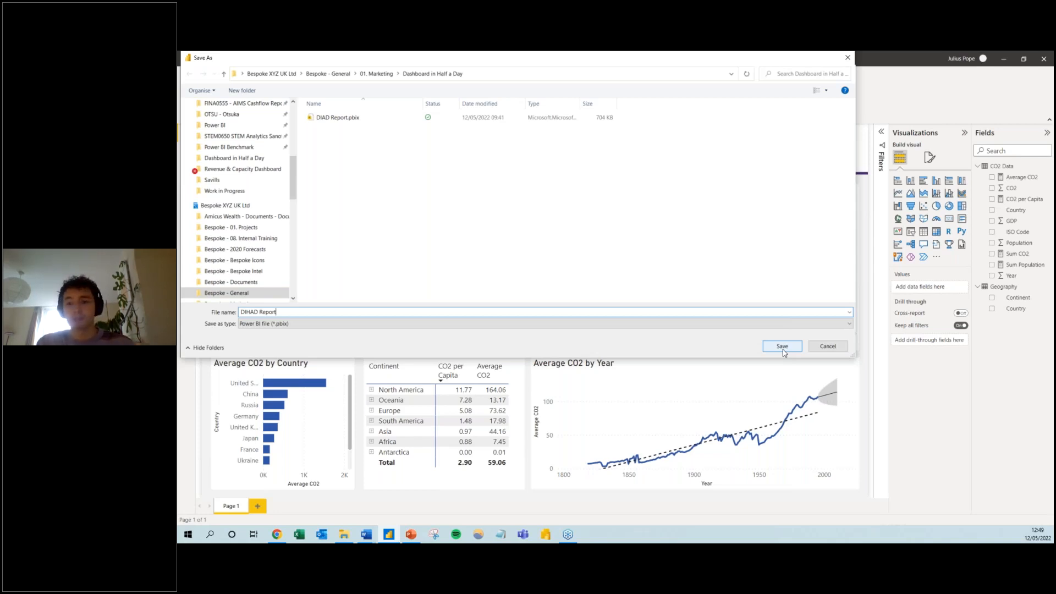
{"action": "left_click", "coordinate": [792, 350]}
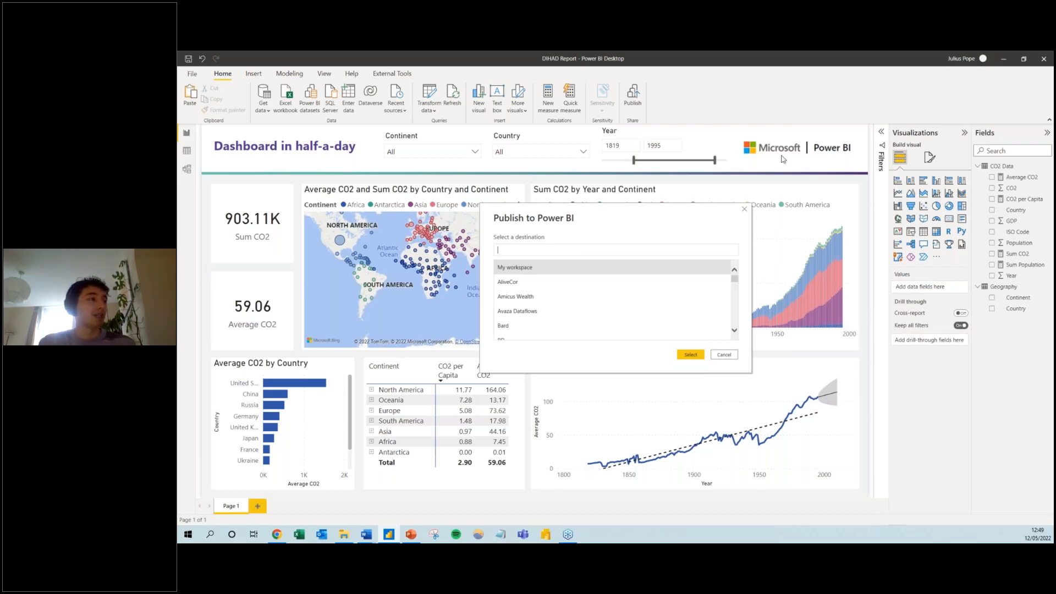
Publish the report to the Dashboard in half-a-day workspace and open the published DIHAD Report in the Power BI service
{"action": "type", "text": "dash"}
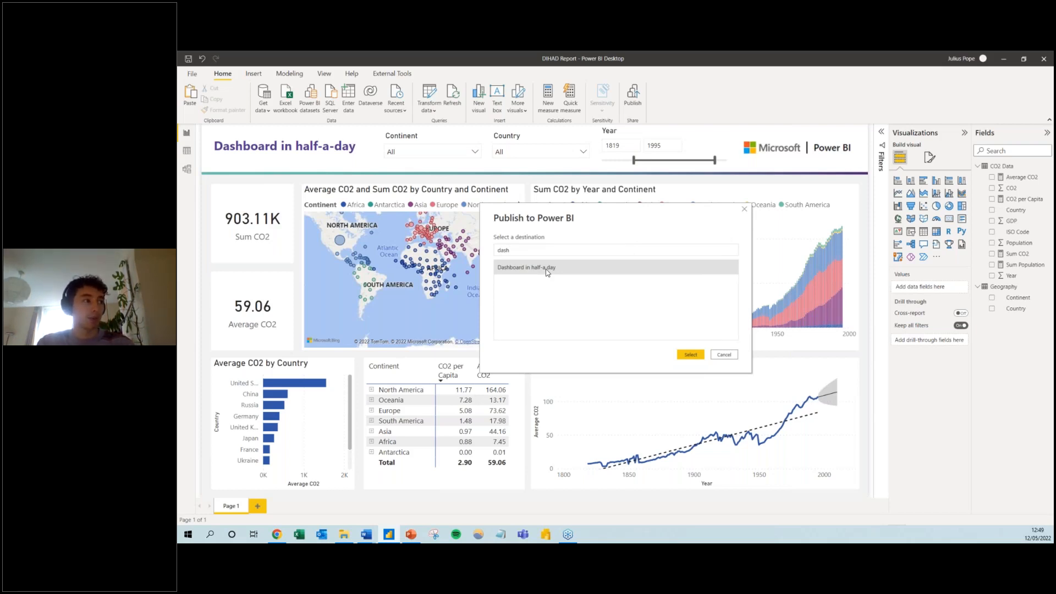
{"action": "left_click", "coordinate": [691, 355]}
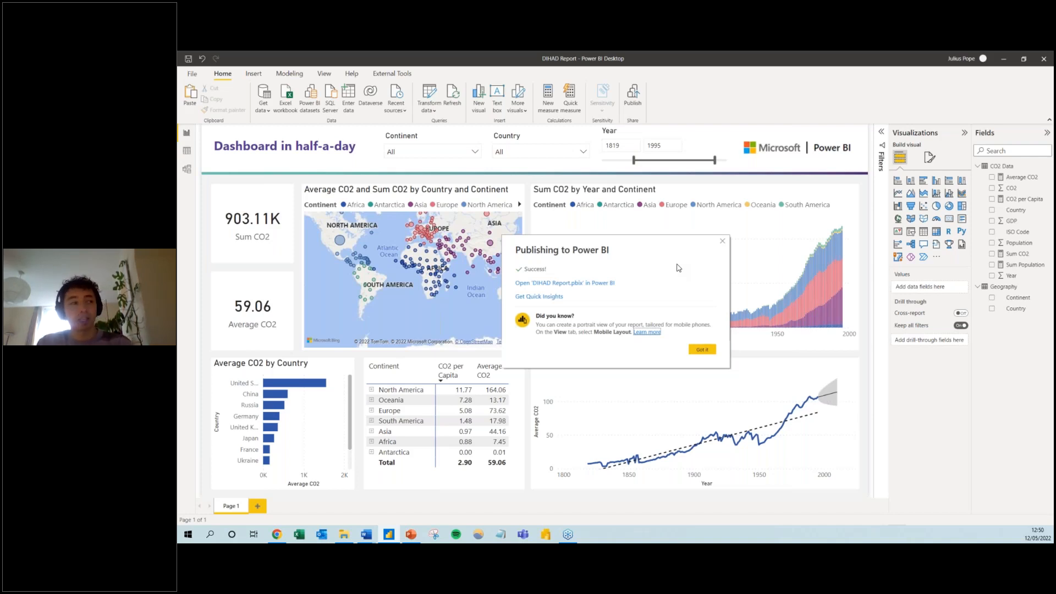
{"action": "left_click", "coordinate": [591, 287]}
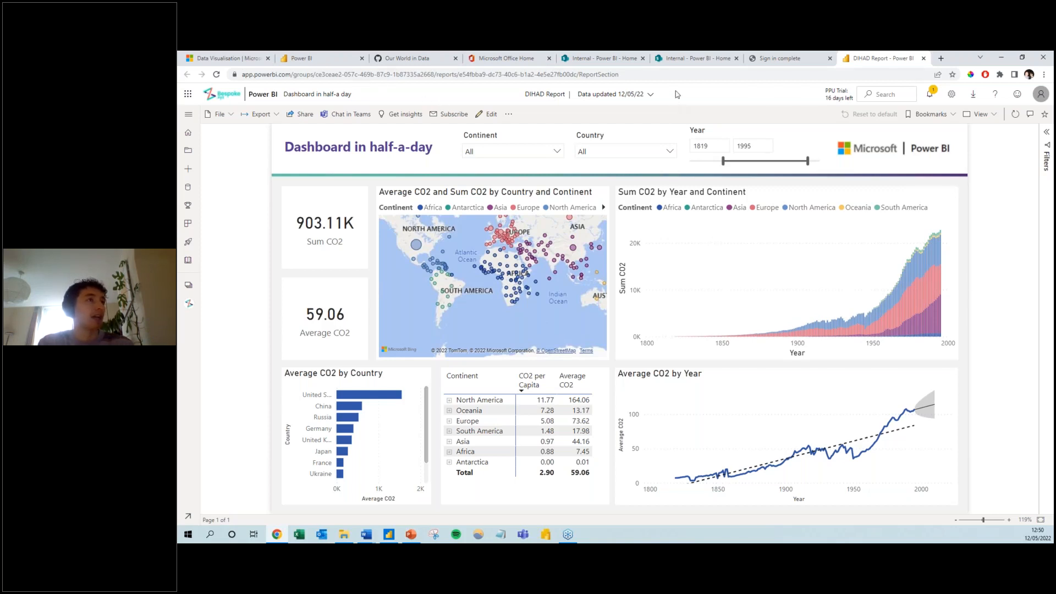
Go to the Power BI service home page at app.powerbi.com
{"action": "key", "text": "ctrl+l"}
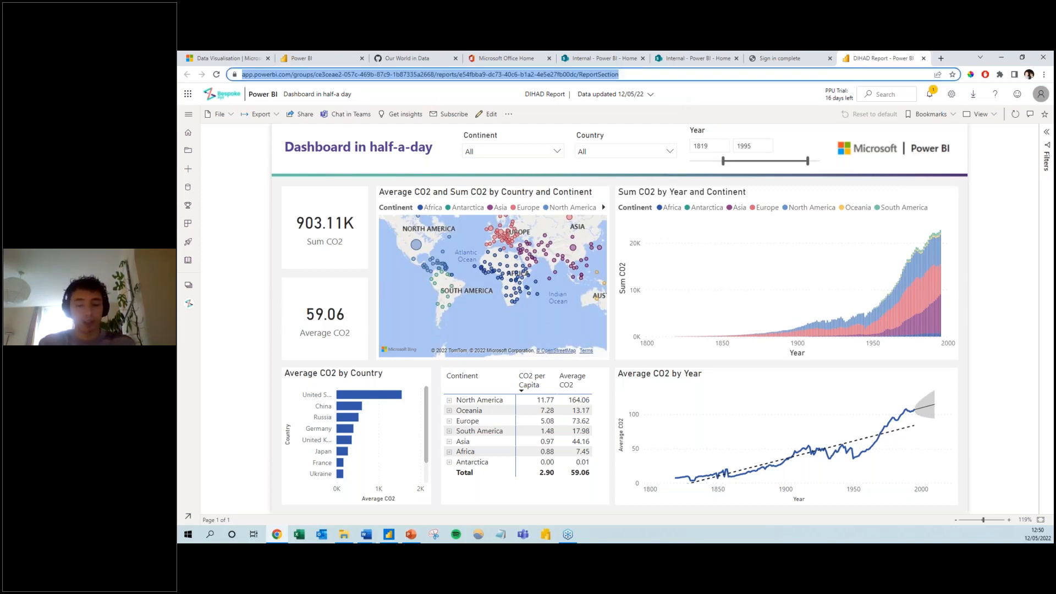
{"action": "type", "text": "app.pow"}
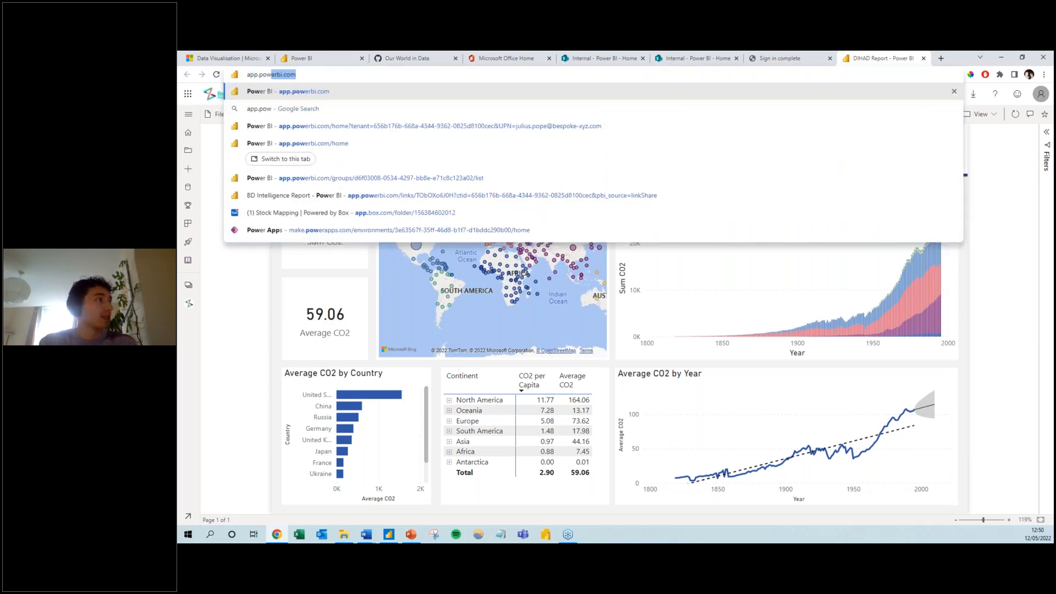
{"action": "type", "text": "e"}
{"action": "key", "text": "Return"}
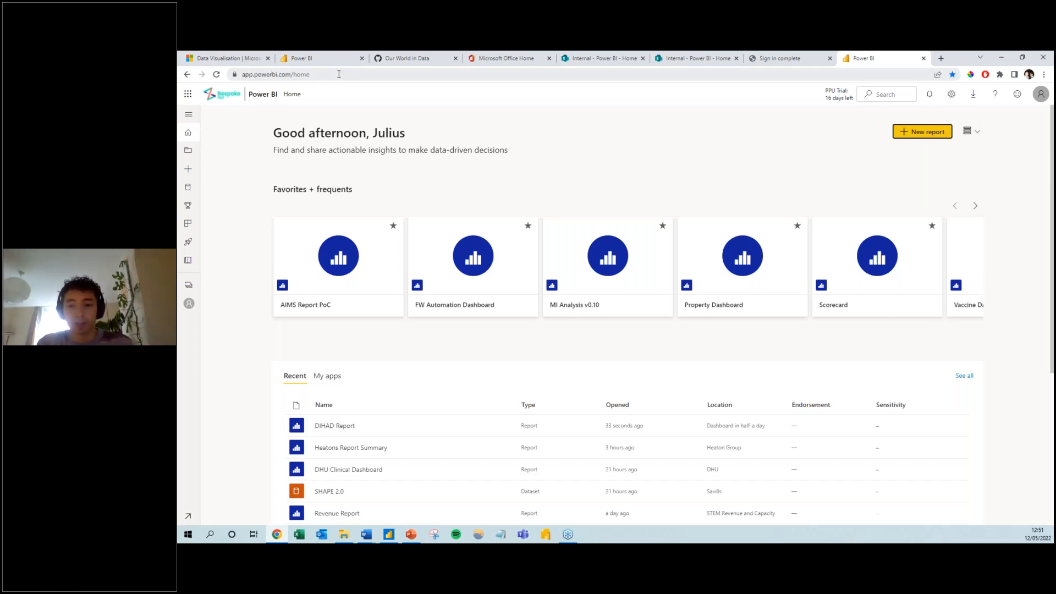
Expand the navigation pane and open the Dashboard in half-a-day workspace
{"action": "left_click", "coordinate": [190, 118]}
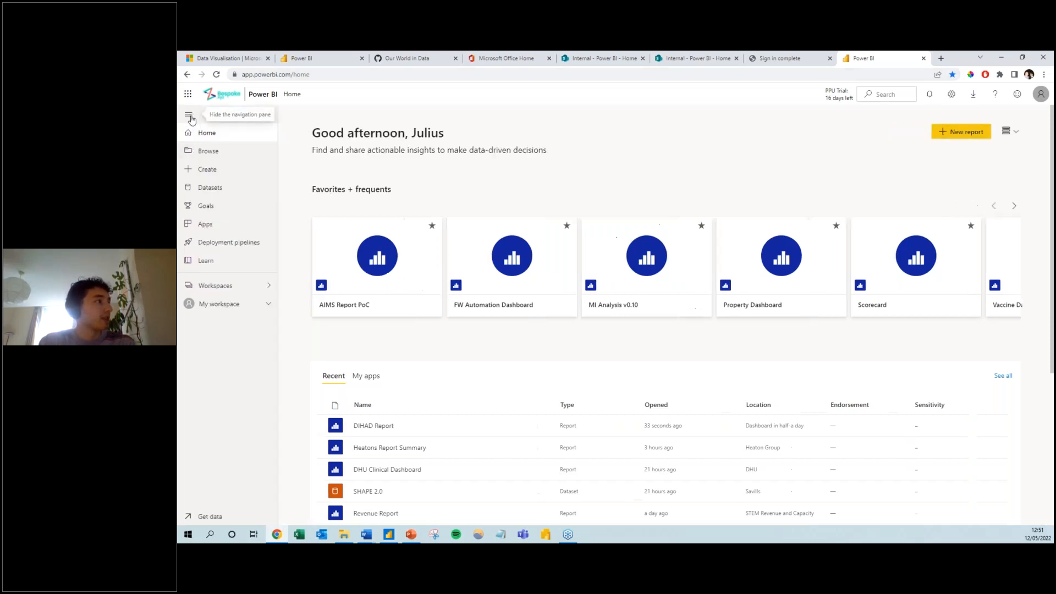
{"action": "left_click", "coordinate": [221, 288]}
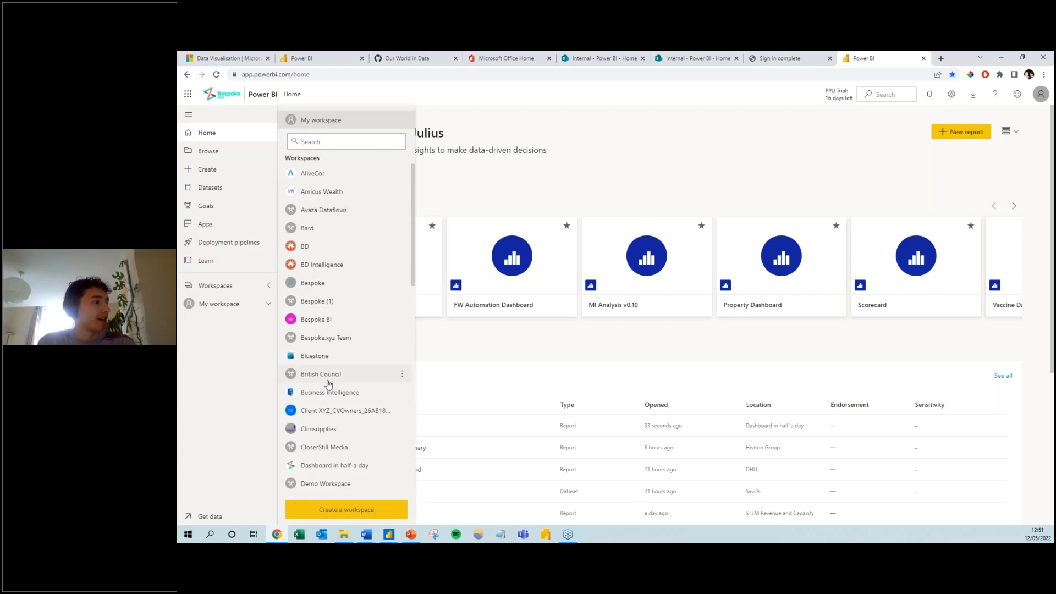
{"action": "left_click", "coordinate": [362, 466]}
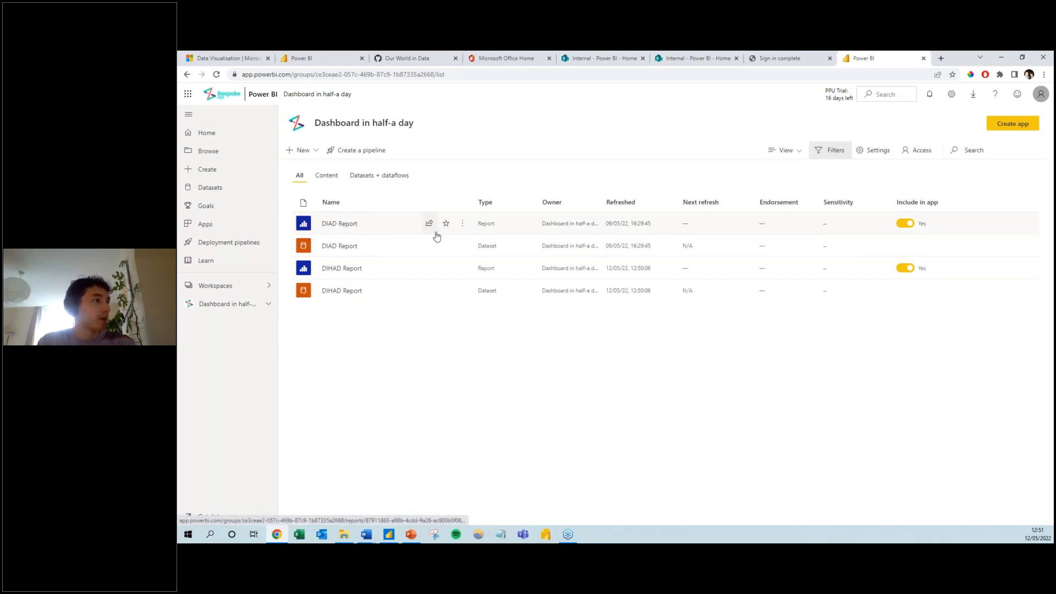
{"action": "right_click", "coordinate": [612, 223]}
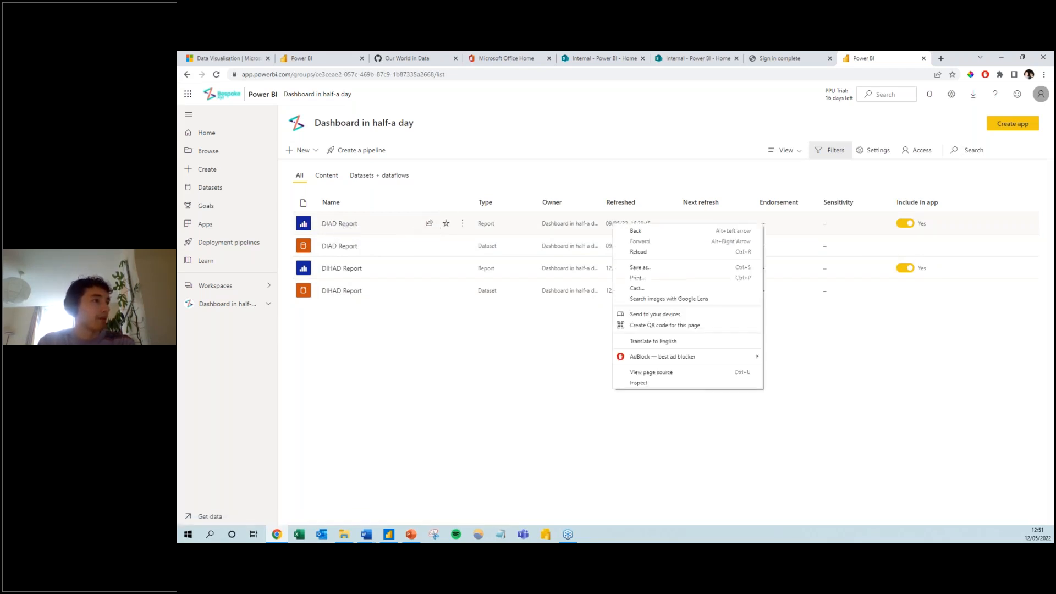
{"action": "key", "text": "Escape"}
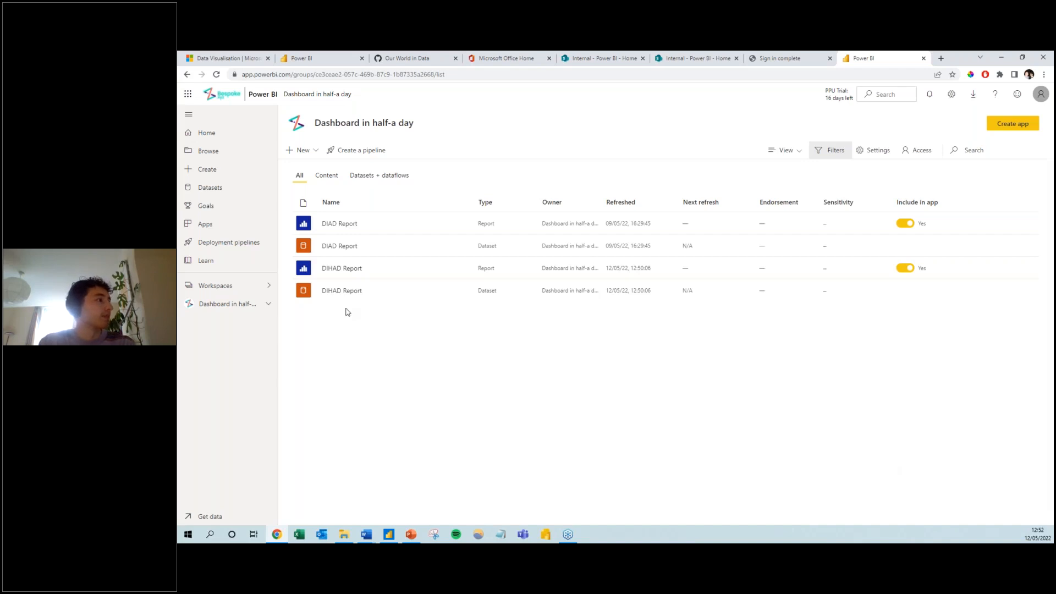
Open the DIHAD Report report from the workspace and collapse the navigation pane
{"action": "mouse_move", "coordinate": [435, 301]}
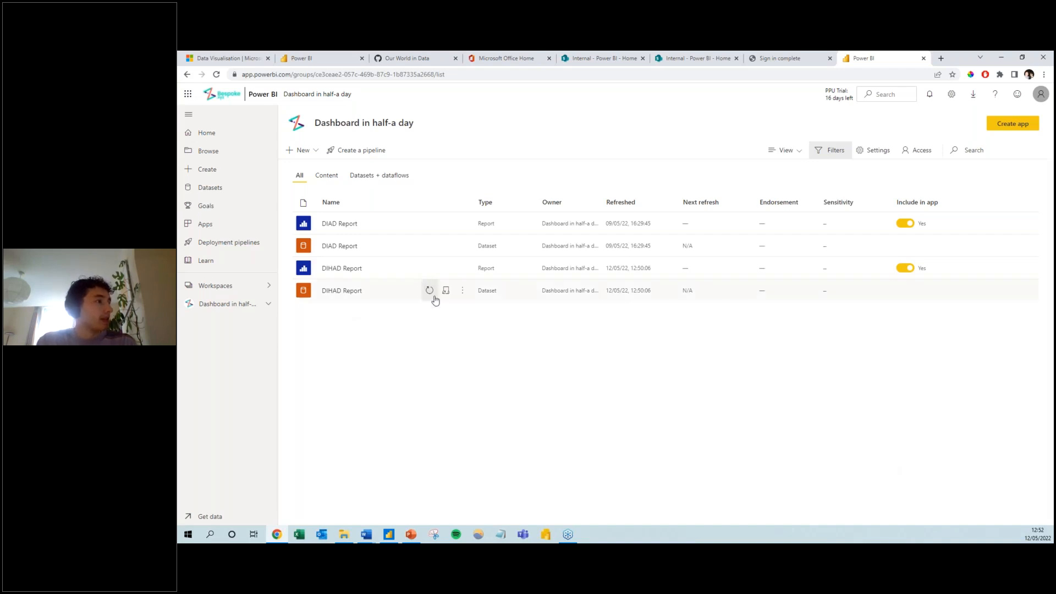
{"action": "left_click", "coordinate": [355, 269]}
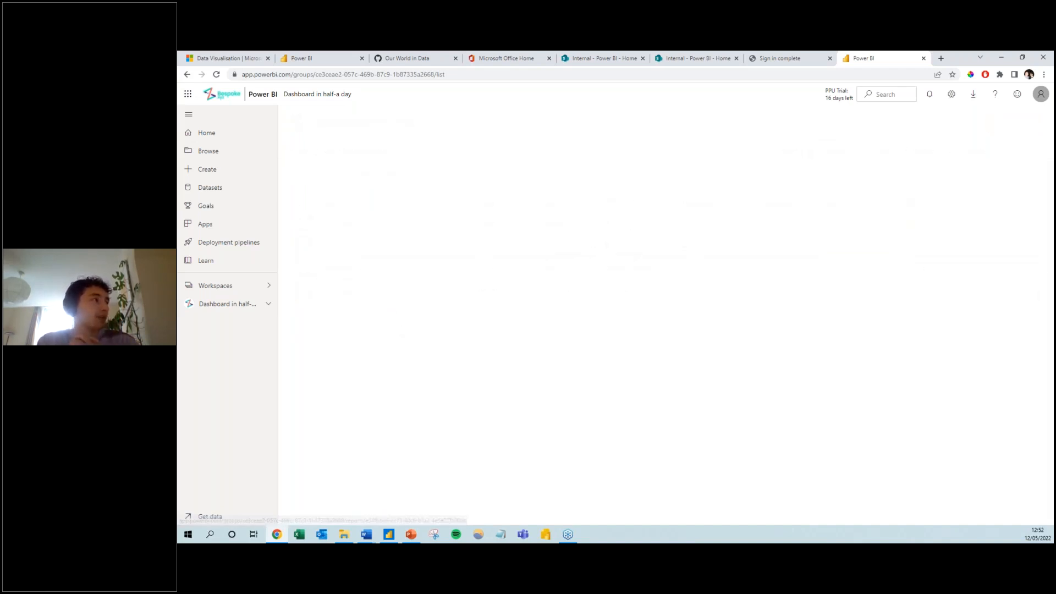
{"action": "left_click", "coordinate": [189, 117]}
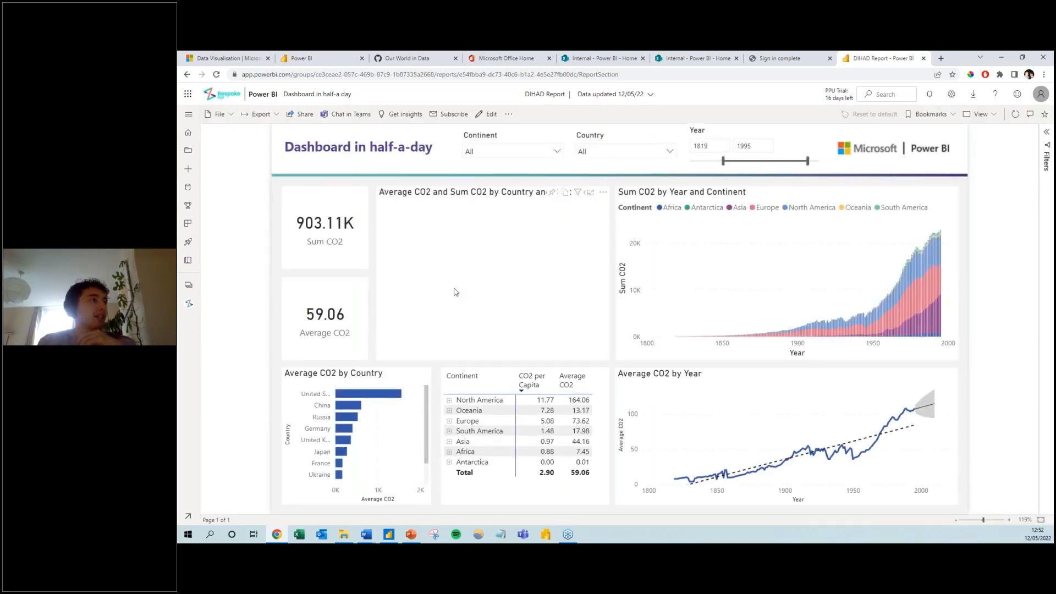
Filter the published report to Africa, Asia and Europe with the Continent slicer
{"action": "left_click", "coordinate": [497, 152]}
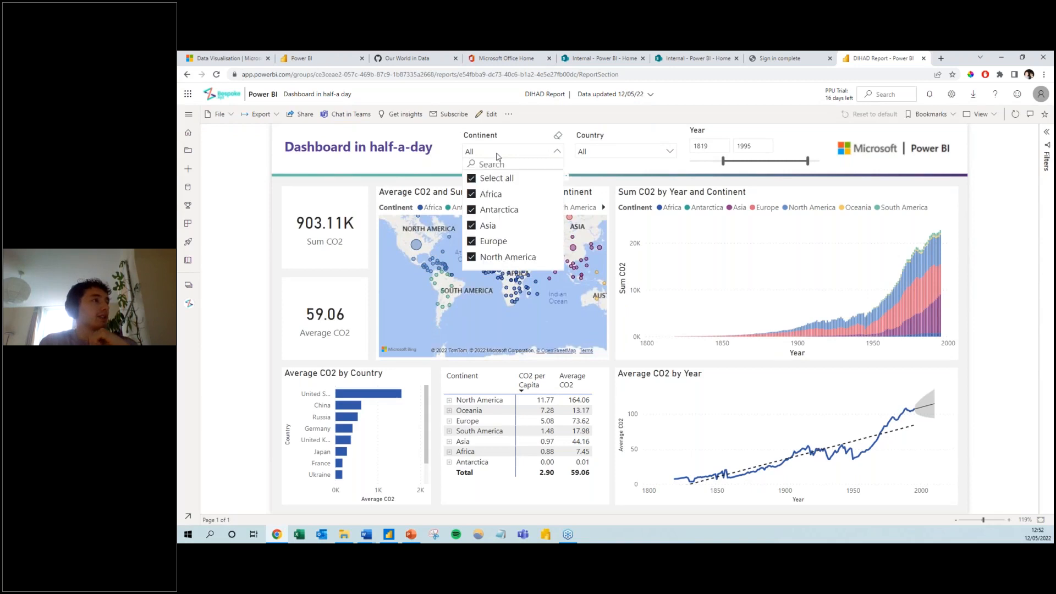
{"action": "left_click", "coordinate": [496, 178]}
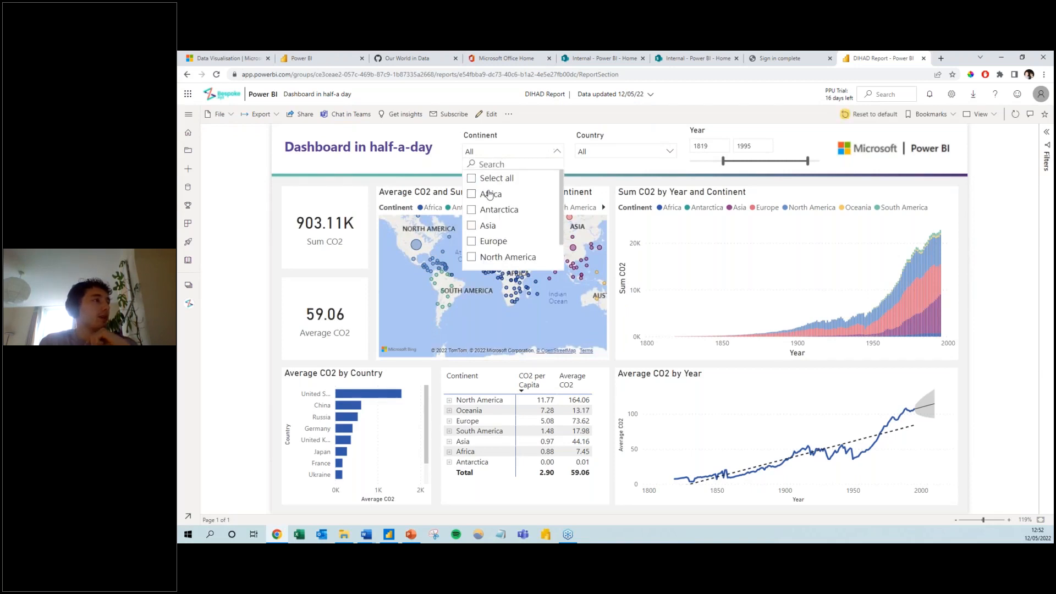
{"action": "left_click", "coordinate": [487, 241]}
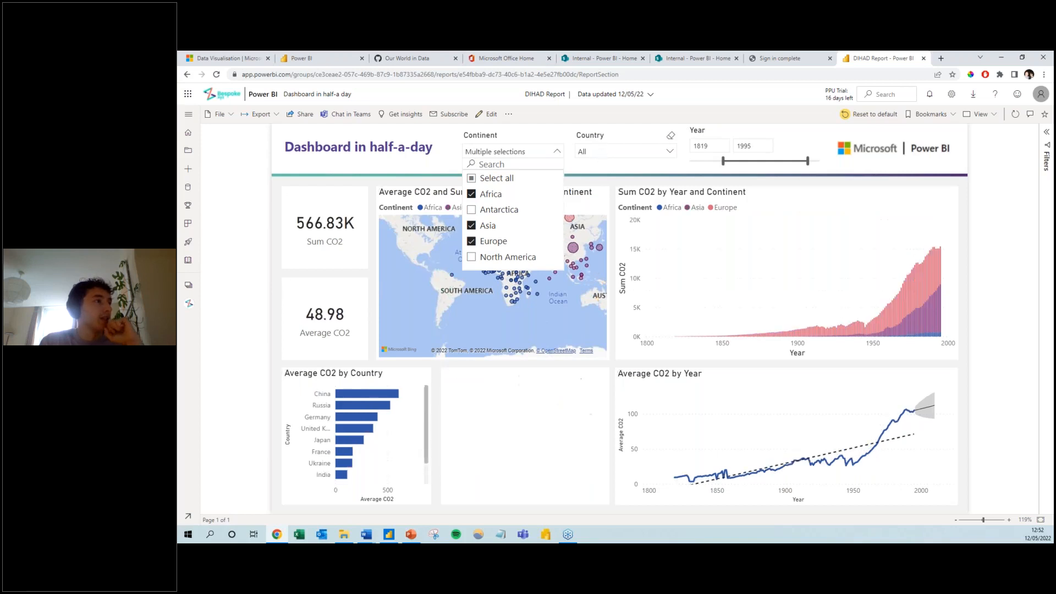
Look through the Country slicer's options and set the Year slicer range to 1890–2020
{"action": "left_click", "coordinate": [624, 151]}
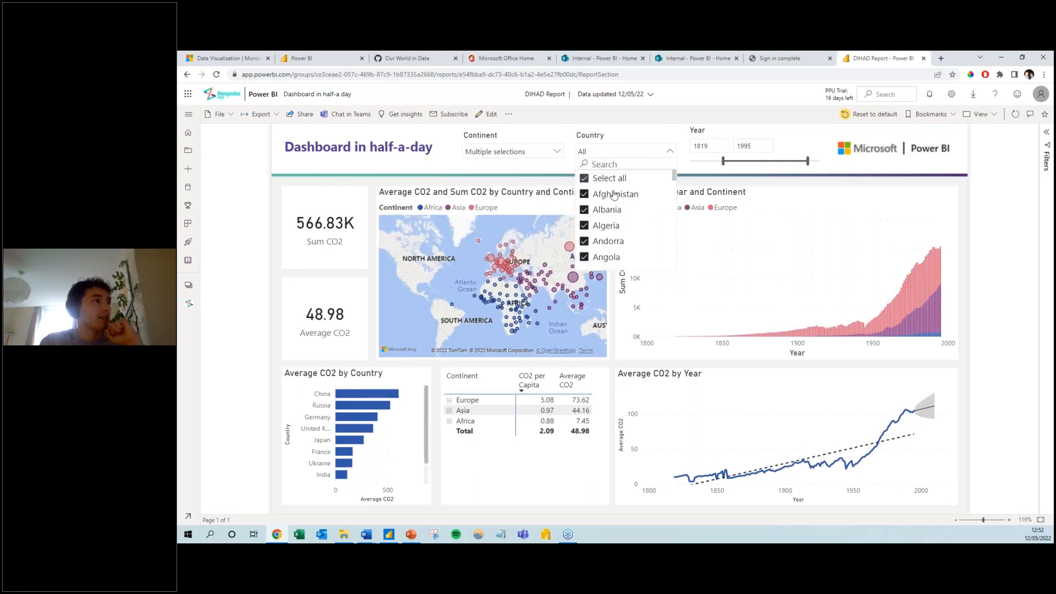
{"action": "scroll", "coordinate": [609, 230], "scroll_direction": "down", "scroll_amount": 15}
{"action": "scroll", "coordinate": [609, 230], "scroll_direction": "down", "scroll_amount": 8}
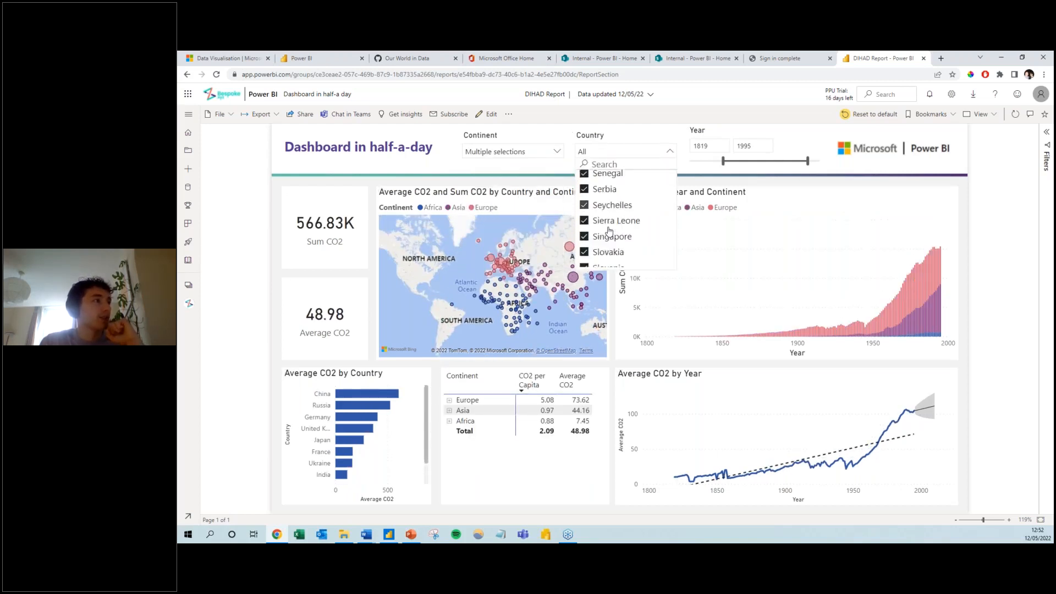
{"action": "scroll", "coordinate": [608, 231], "scroll_direction": "up", "scroll_amount": 20}
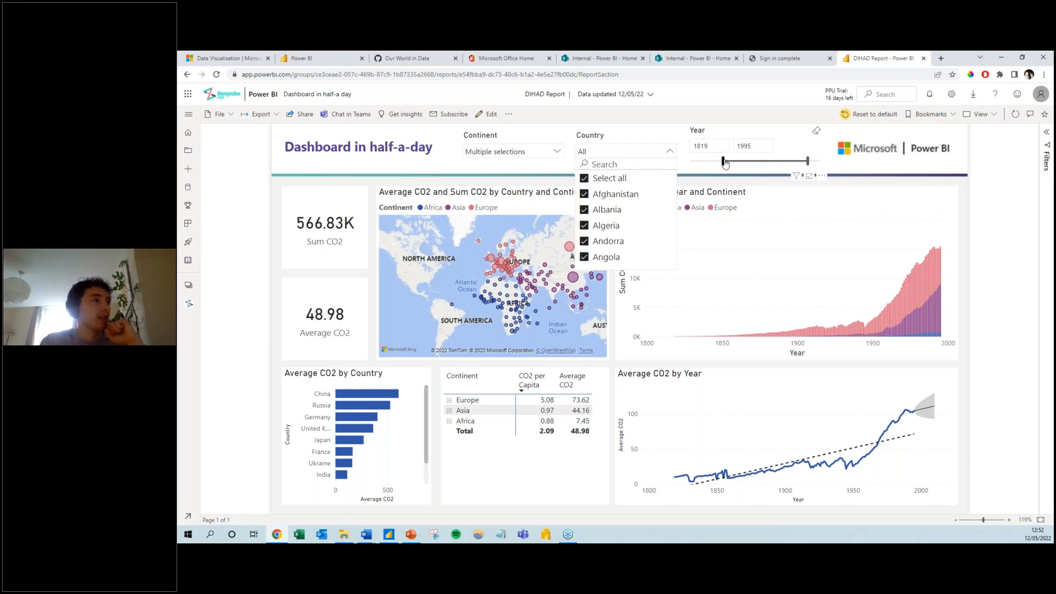
{"action": "left_click_drag", "start_coordinate": [723, 160], "coordinate": [758, 161]}
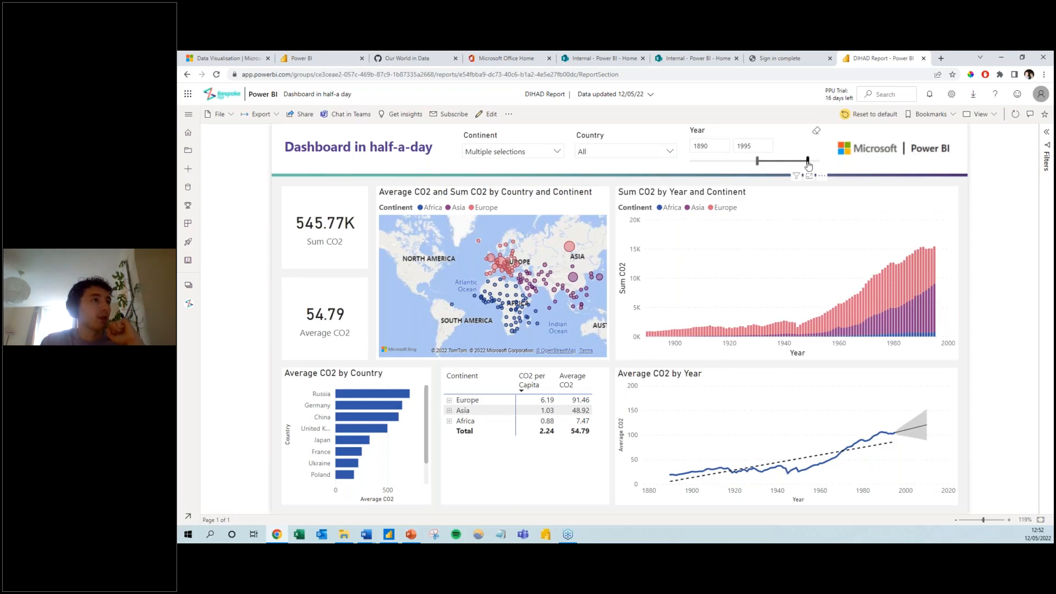
{"action": "left_click_drag", "start_coordinate": [807, 161], "coordinate": [819, 160]}
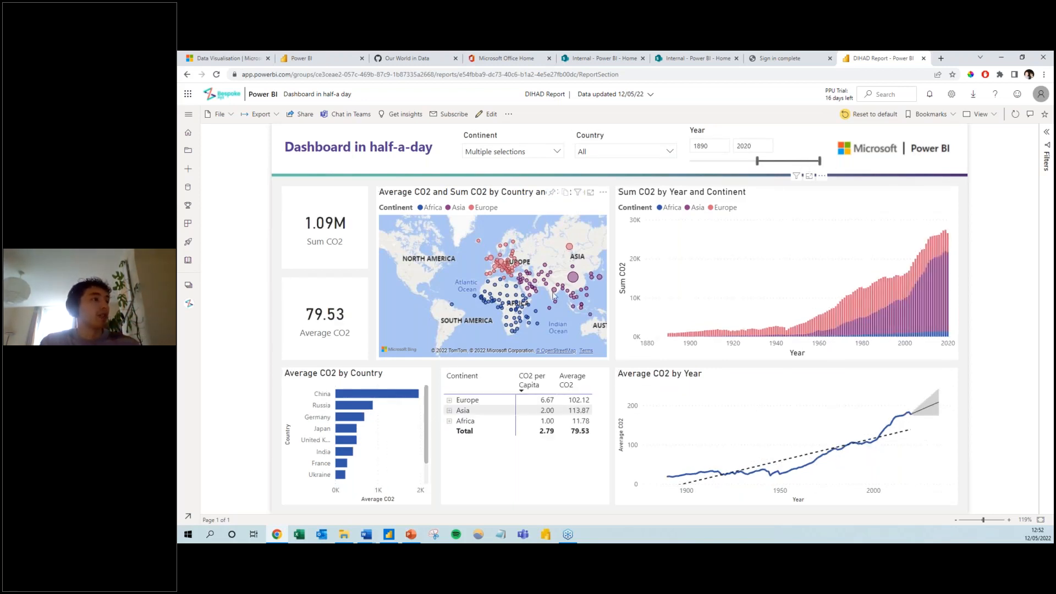
Cross-filter the report by China's bubble on the map, check the other visuals and clear the selection
{"action": "mouse_move", "coordinate": [574, 278]}
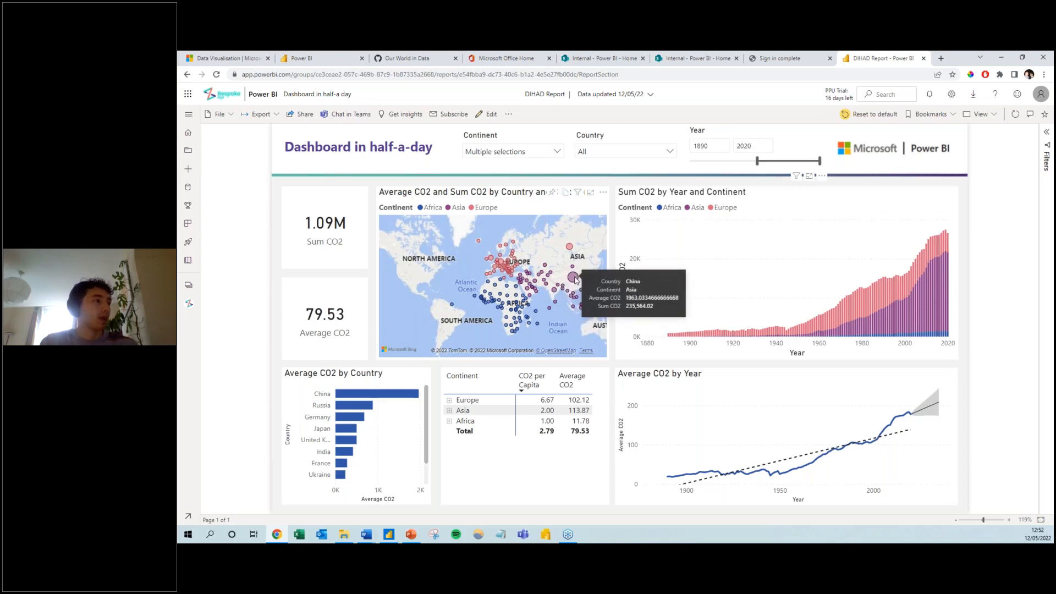
{"action": "left_click", "coordinate": [574, 277]}
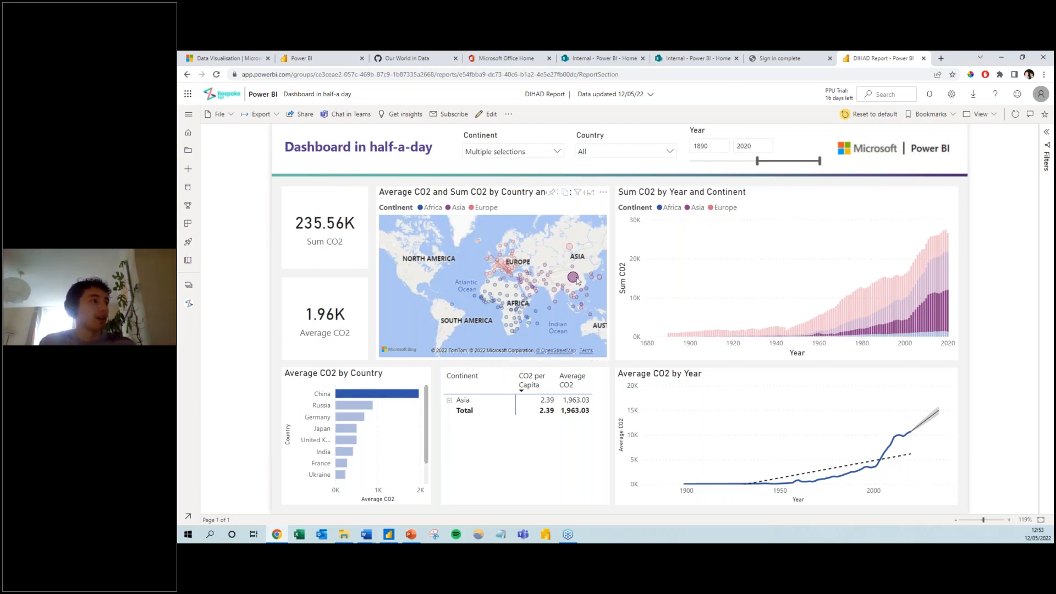
{"action": "mouse_move", "coordinate": [575, 279]}
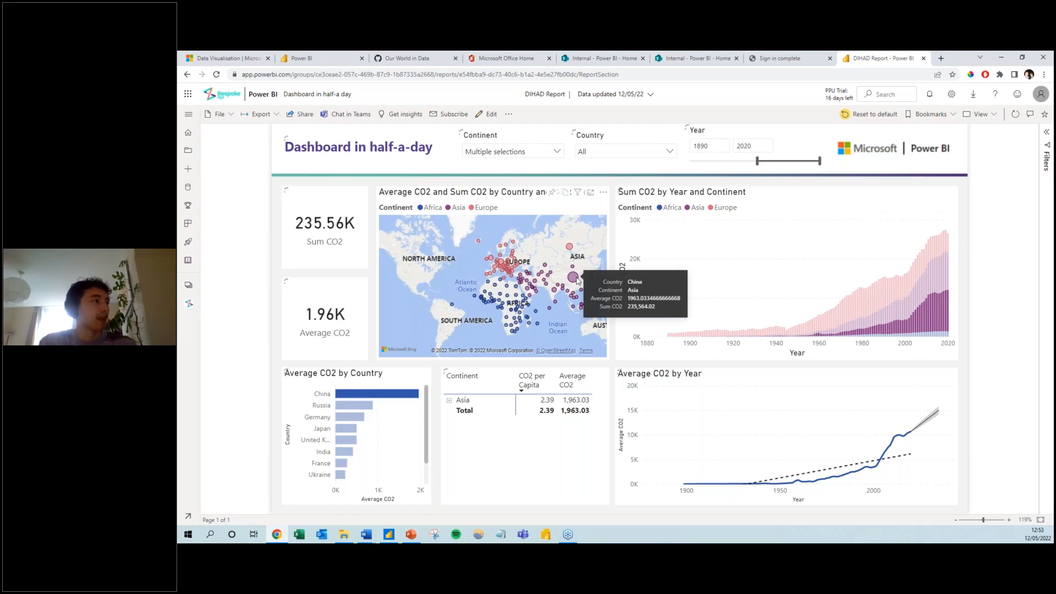
{"action": "left_click", "coordinate": [575, 280]}
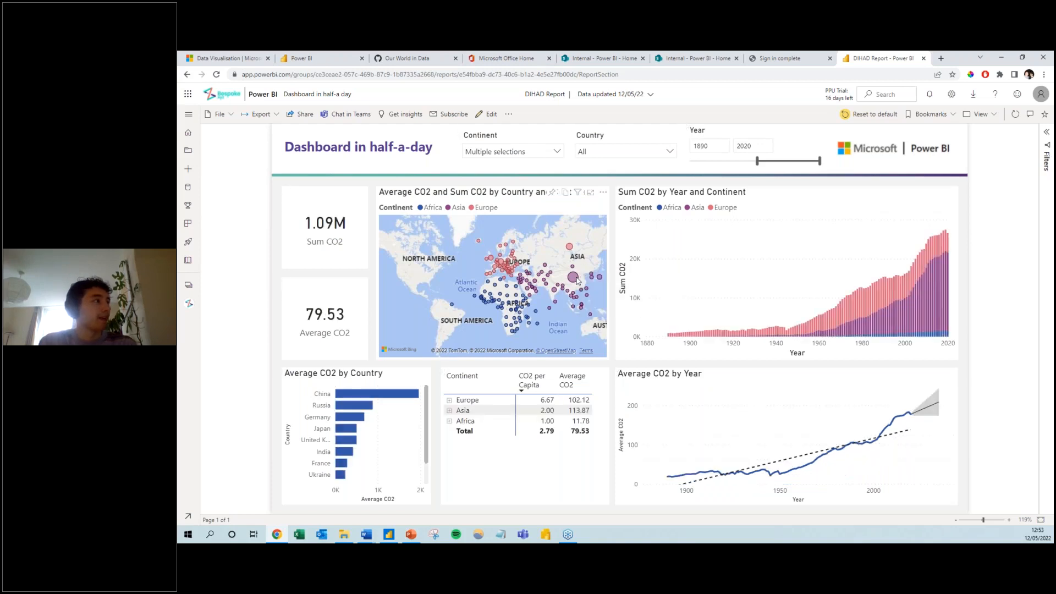
Return to the Dashboard in half-a-day workspace and open the settings of the DIHAD Report dataset
{"action": "left_click", "coordinate": [315, 95]}
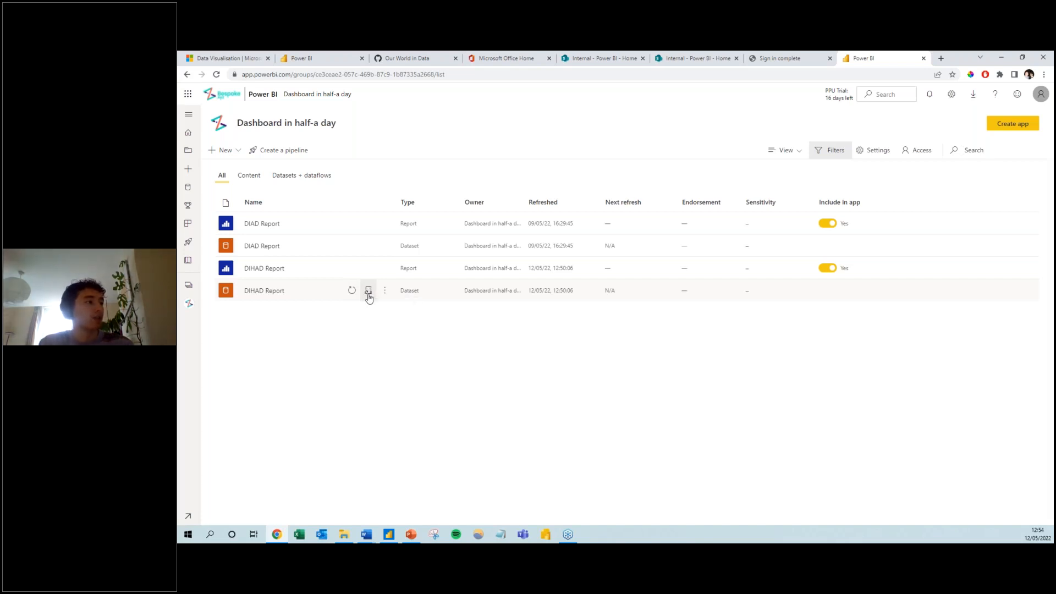
{"action": "left_click", "coordinate": [369, 297]}
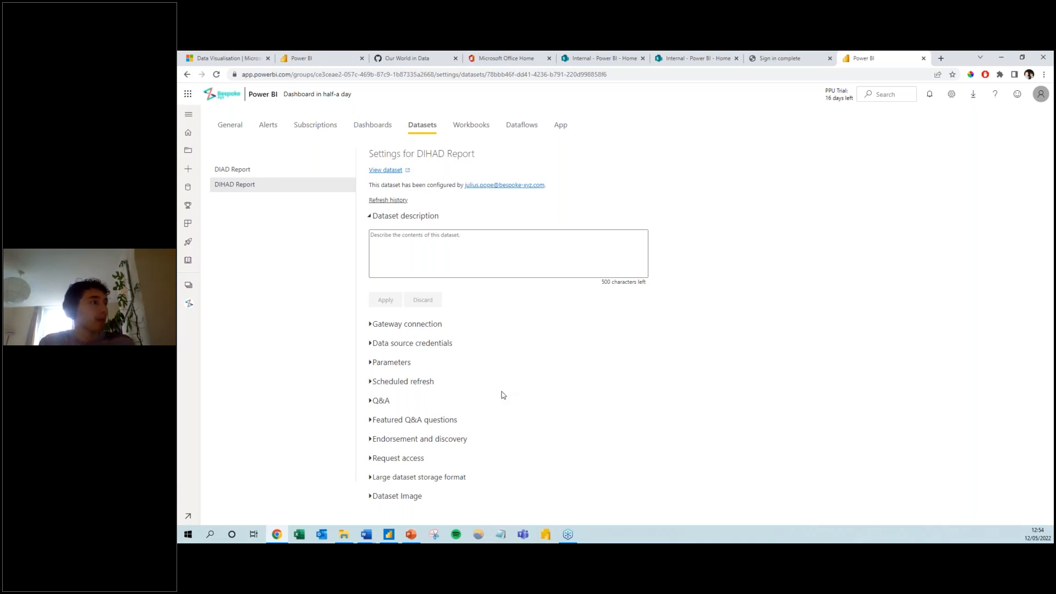
Review the authentication method and privacy level options in the SharePoint data source credentials, leaving them without signing in
{"action": "left_click", "coordinate": [434, 344]}
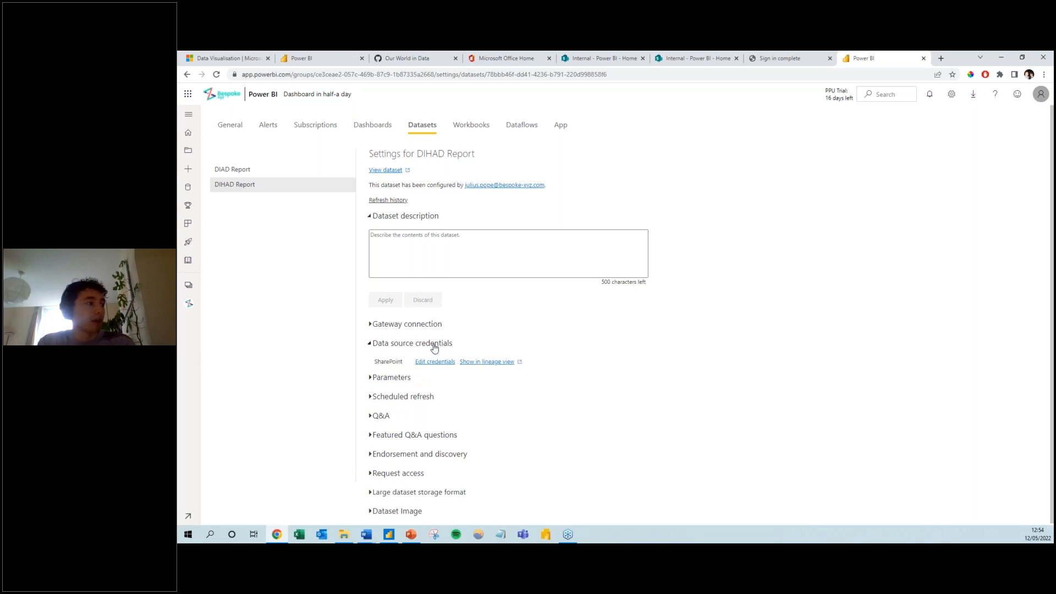
{"action": "left_click", "coordinate": [433, 345]}
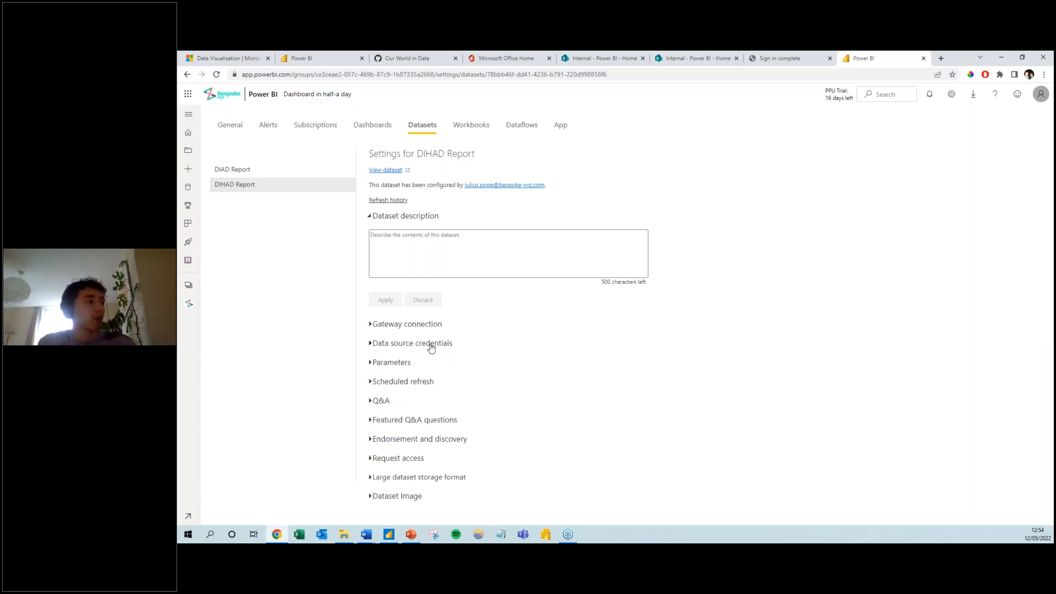
{"action": "left_click", "coordinate": [432, 348]}
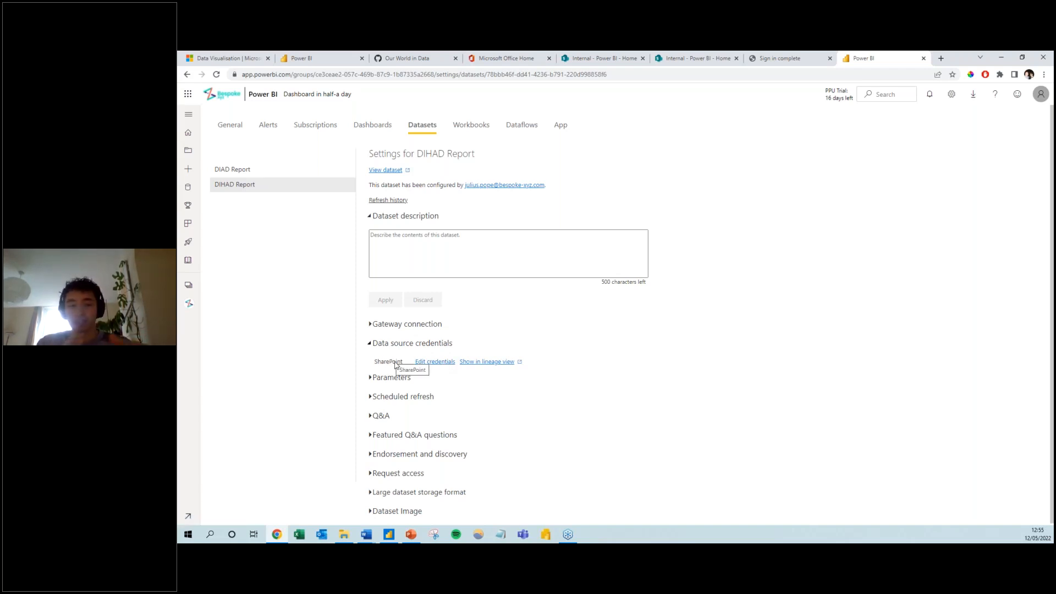
{"action": "left_click", "coordinate": [434, 362]}
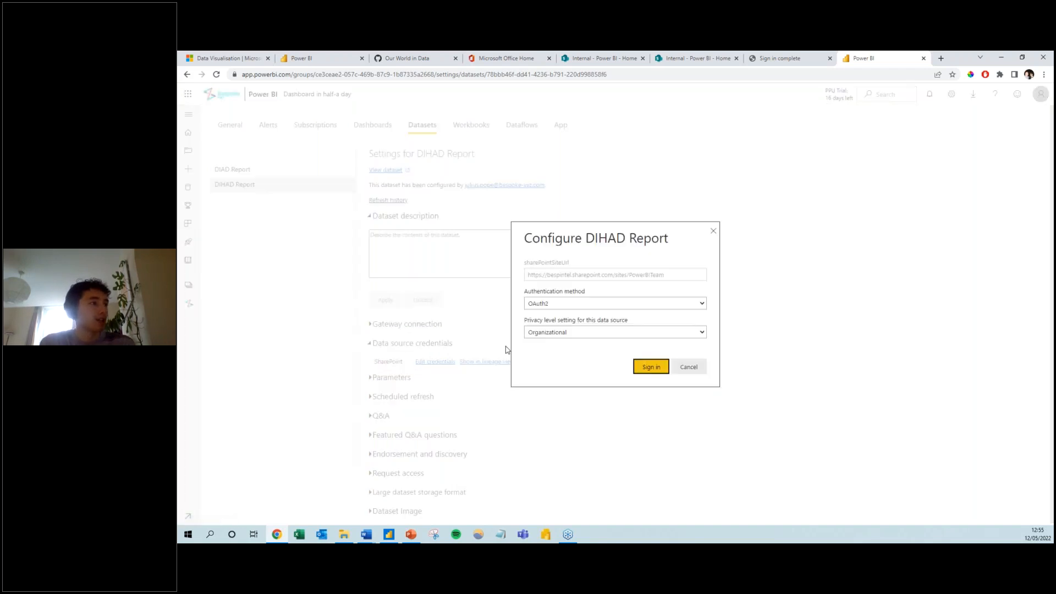
{"action": "left_click", "coordinate": [561, 307]}
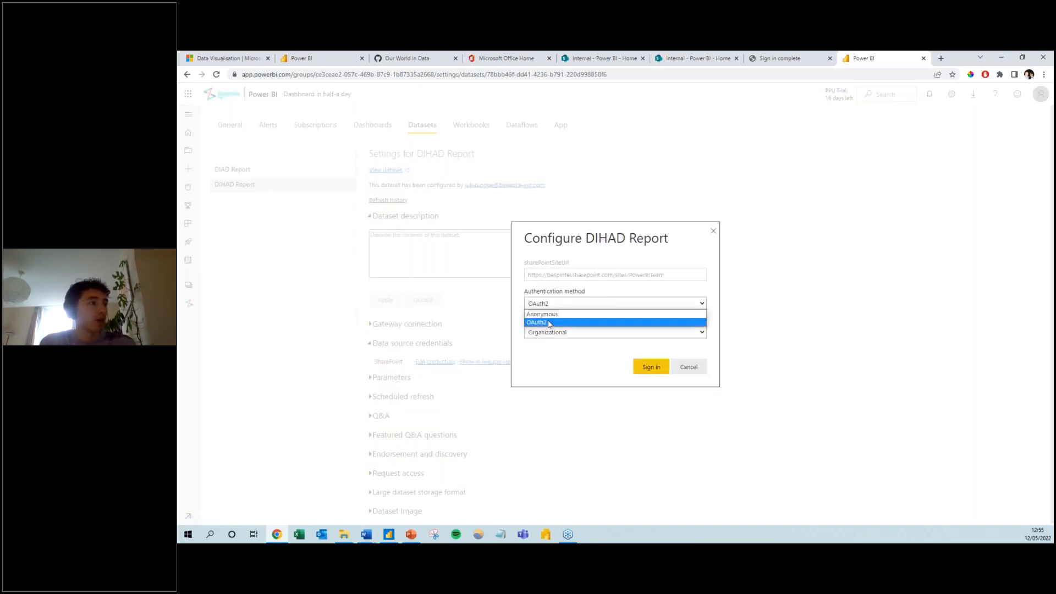
{"action": "left_click", "coordinate": [566, 312]}
{"action": "left_click", "coordinate": [569, 333]}
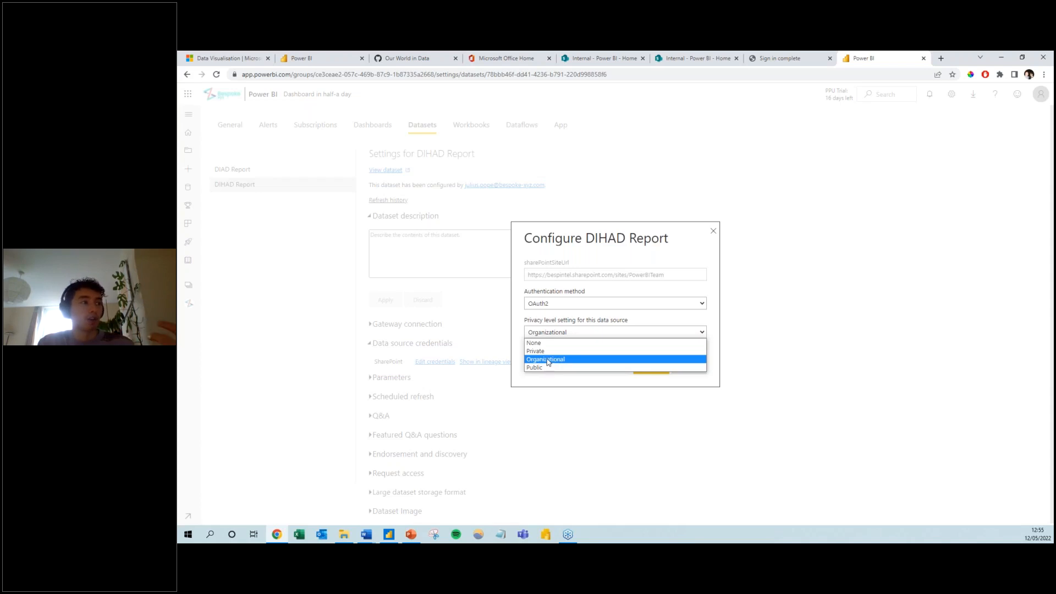
{"action": "left_click", "coordinate": [584, 327]}
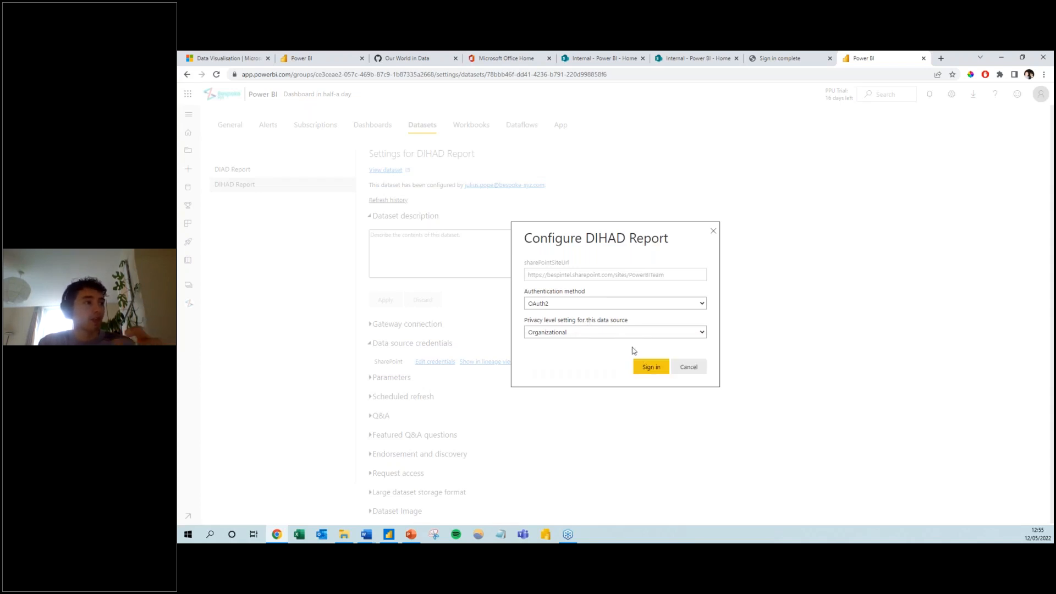
{"action": "left_click", "coordinate": [693, 367]}
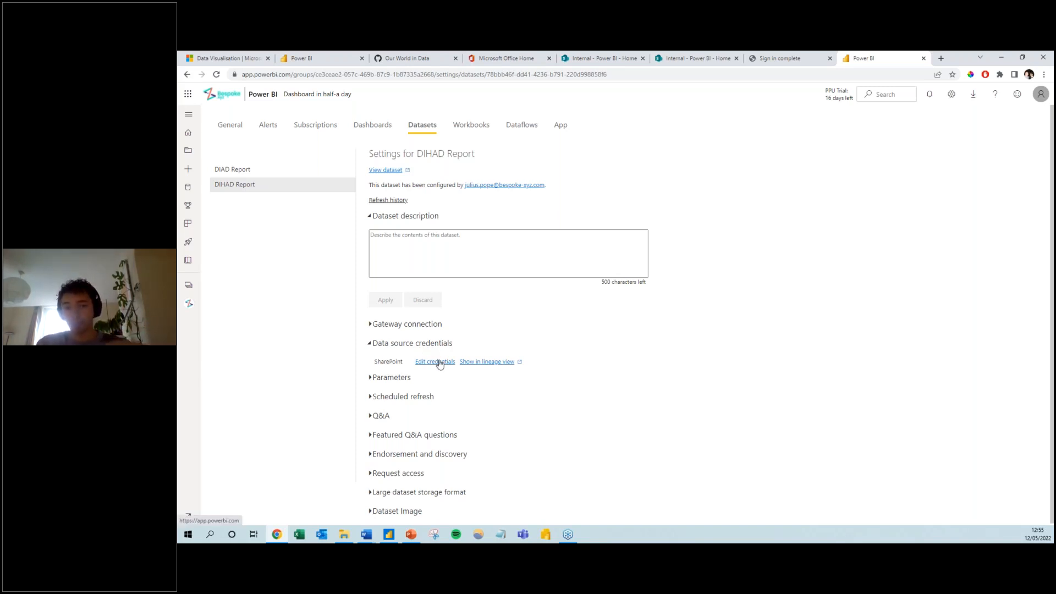
{"action": "left_click", "coordinate": [403, 344]}
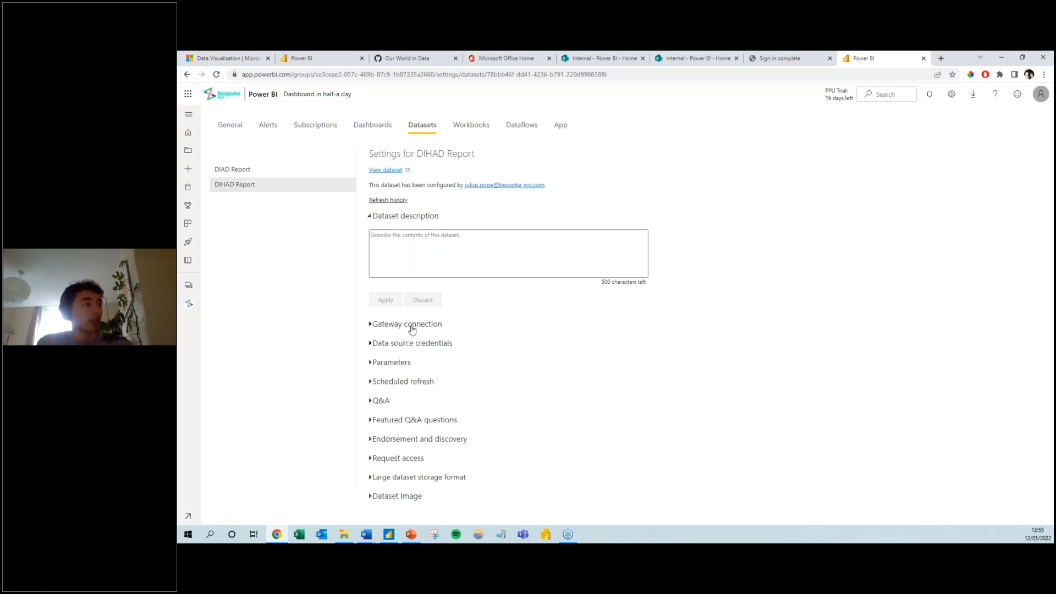
Look over the dataset's Scheduled refresh and Gateway connection settings and collapse both sections
{"action": "left_click", "coordinate": [389, 383]}
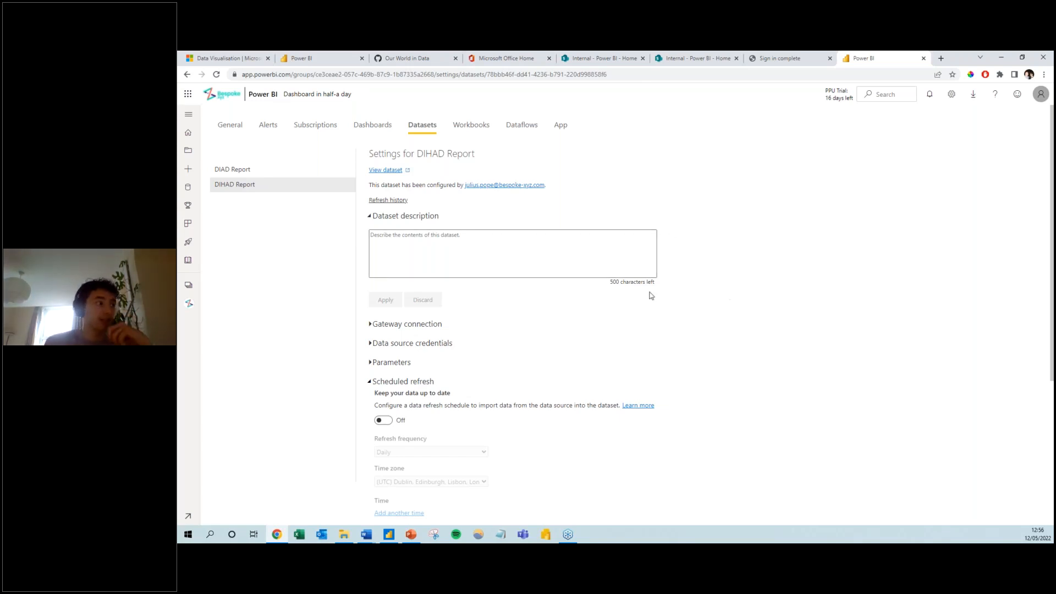
{"action": "left_click", "coordinate": [402, 382]}
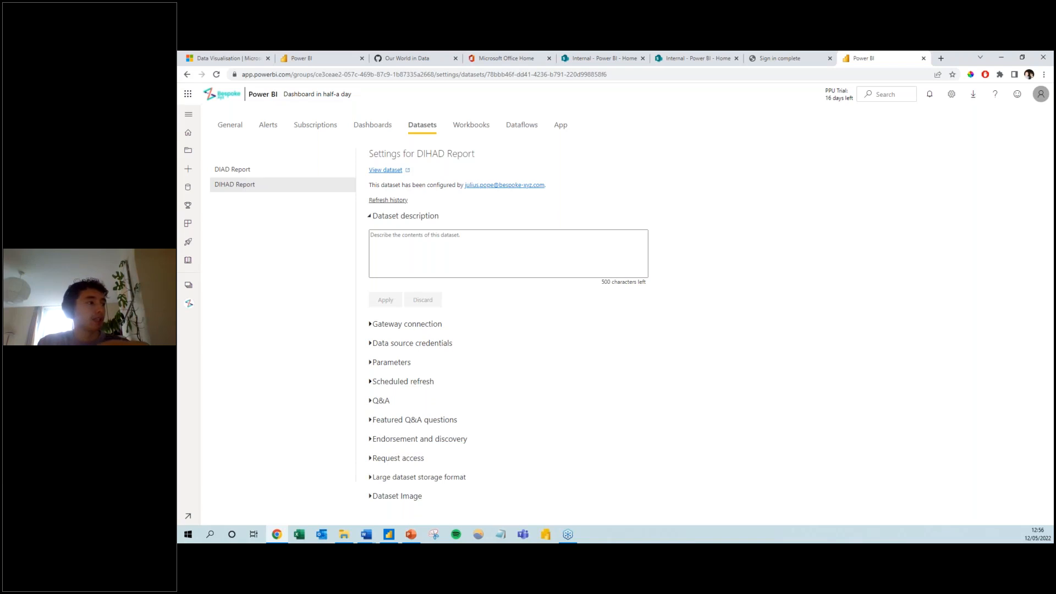
{"action": "left_click", "coordinate": [413, 325]}
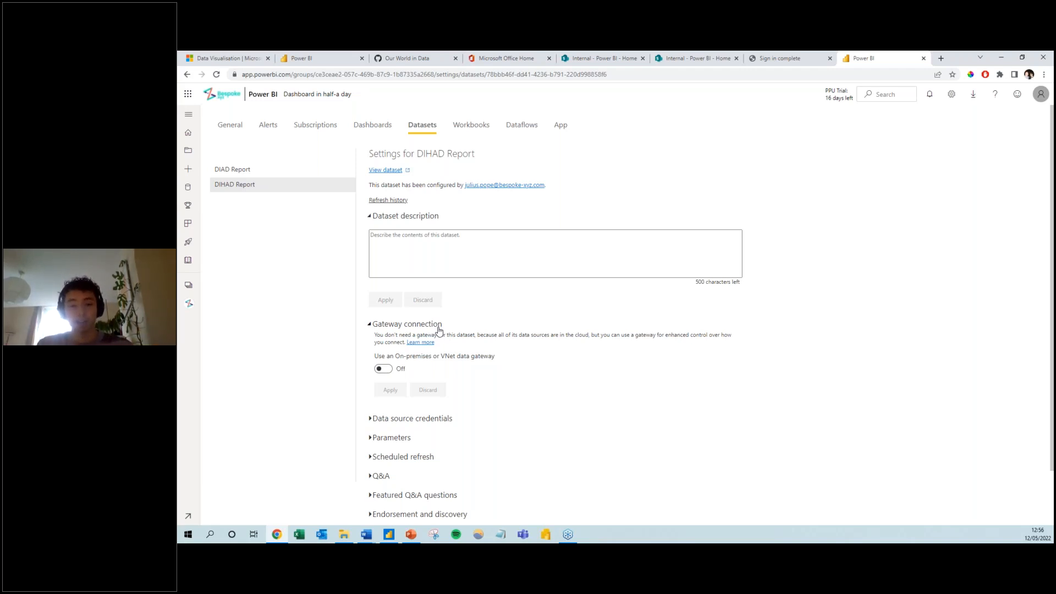
{"action": "left_click", "coordinate": [435, 327]}
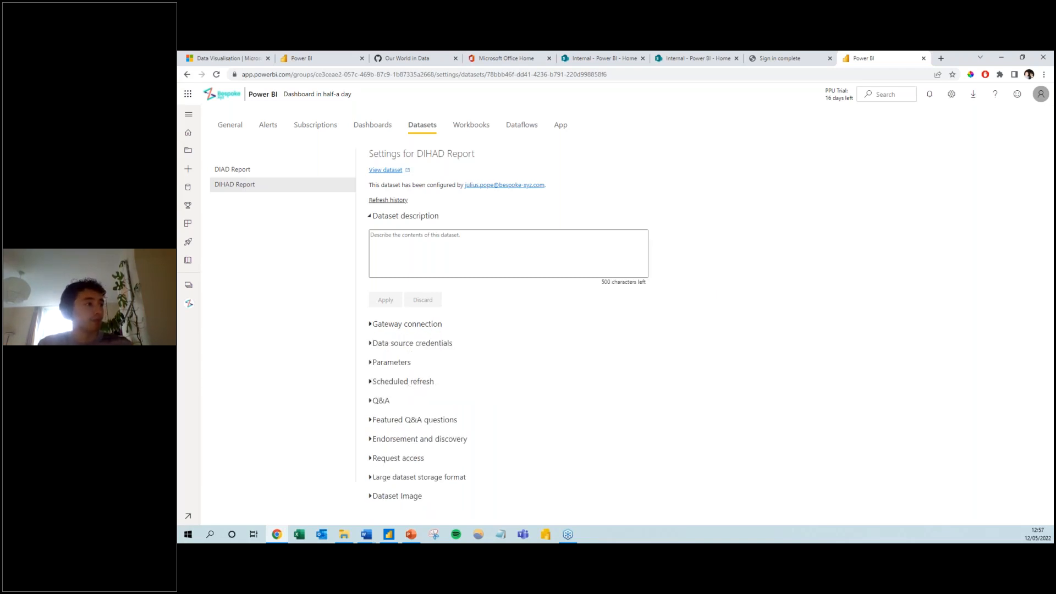
Turn on scheduled refresh for the DIHAD Report dataset
{"action": "left_click", "coordinate": [409, 383]}
{"action": "scroll", "coordinate": [523, 370], "scroll_direction": "down", "scroll_amount": 1}
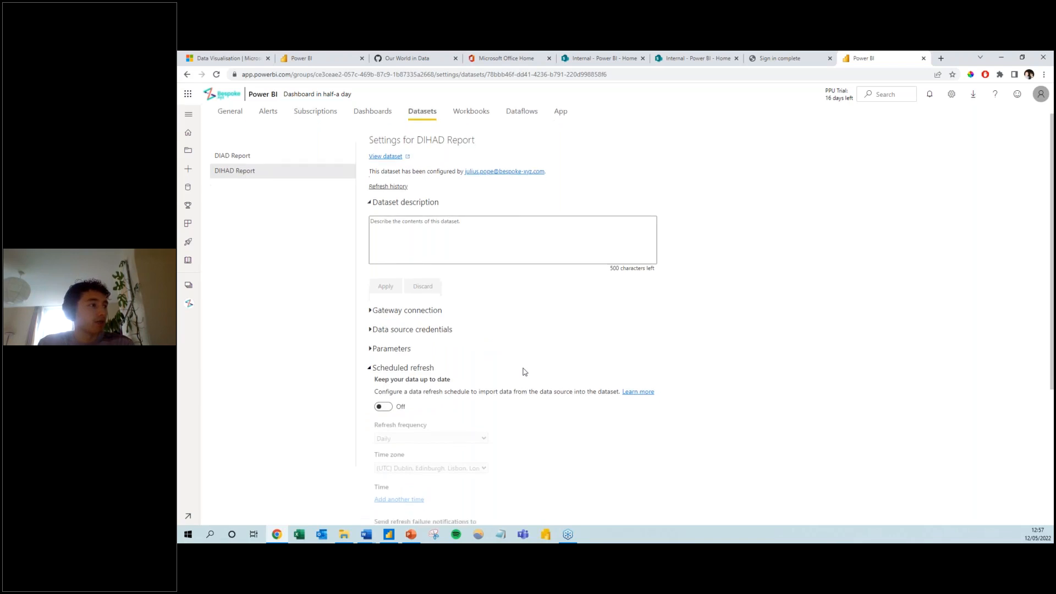
{"action": "left_click", "coordinate": [382, 373]}
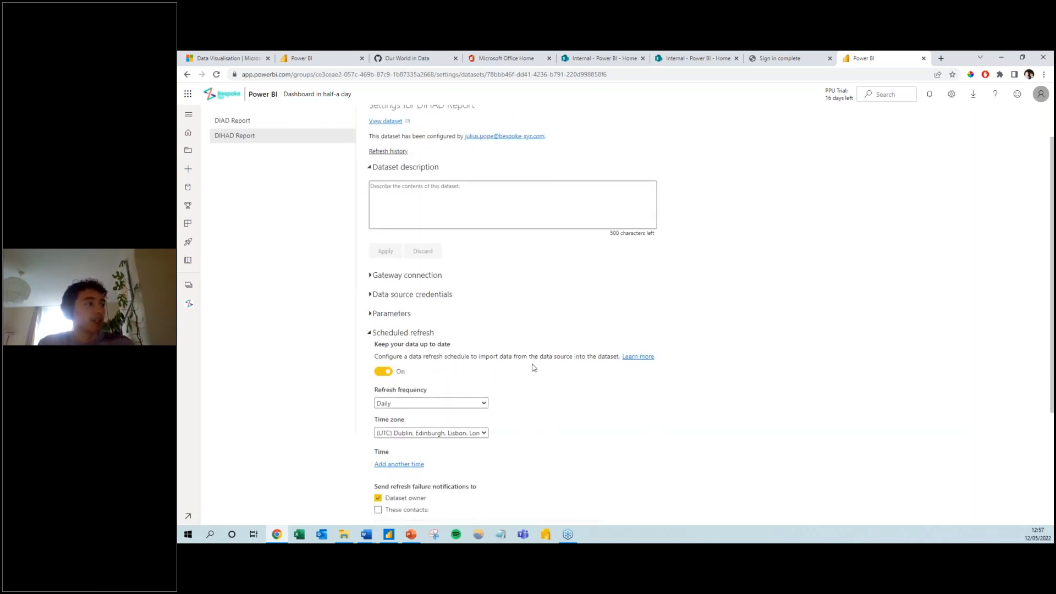
Look through the available refresh frequency and time zone options of the refresh schedule without changing the selections
{"action": "scroll", "coordinate": [531, 367], "scroll_direction": "down", "scroll_amount": 1}
{"action": "scroll", "coordinate": [530, 365], "scroll_direction": "down", "scroll_amount": 1}
{"action": "left_click", "coordinate": [440, 358]}
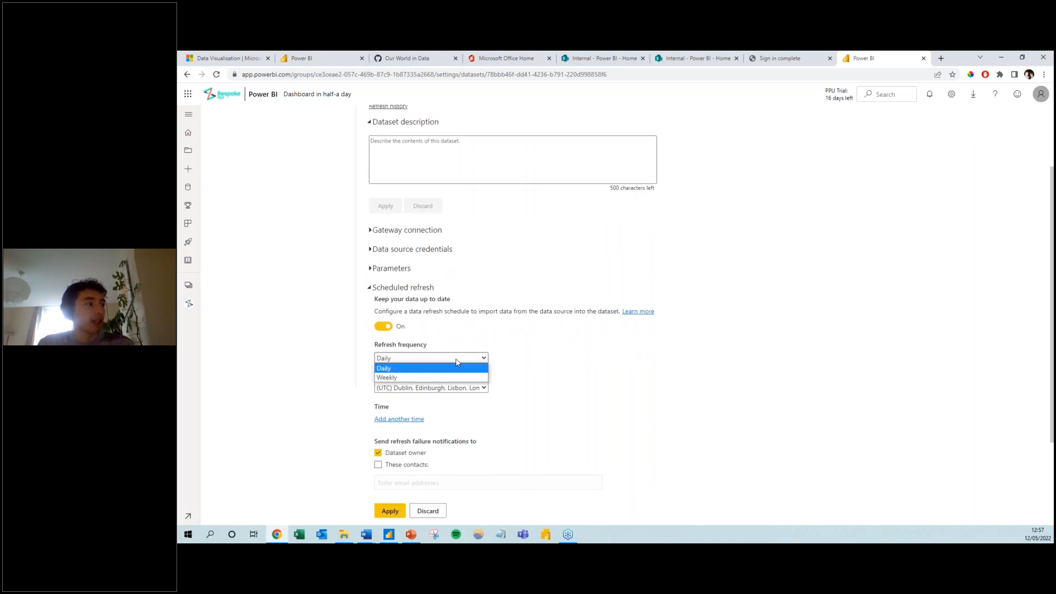
{"action": "left_click", "coordinate": [451, 358]}
{"action": "left_click", "coordinate": [451, 358]}
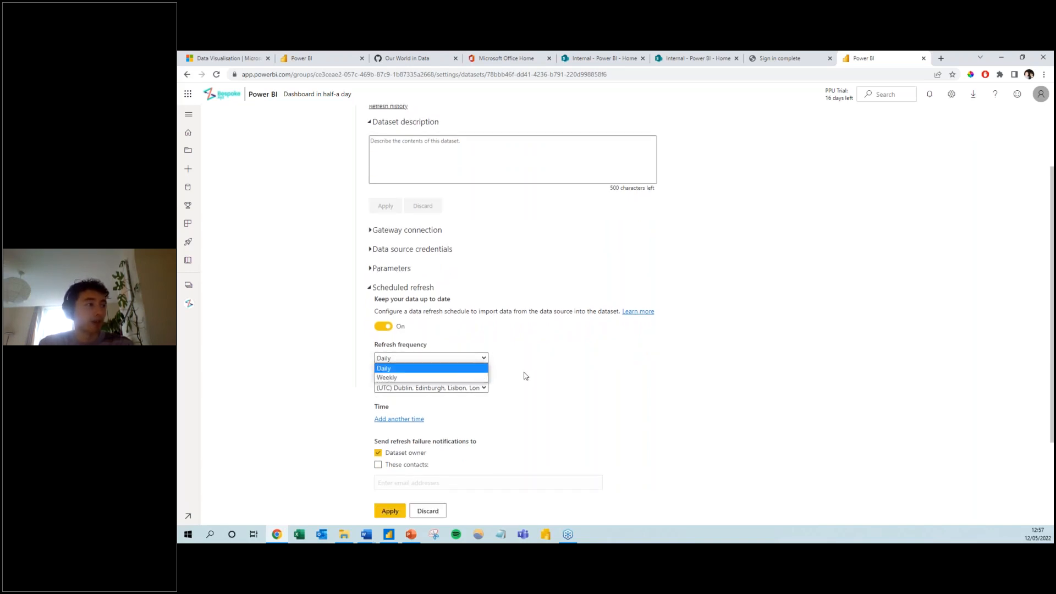
{"action": "left_click", "coordinate": [451, 387]}
{"action": "left_click", "coordinate": [413, 388]}
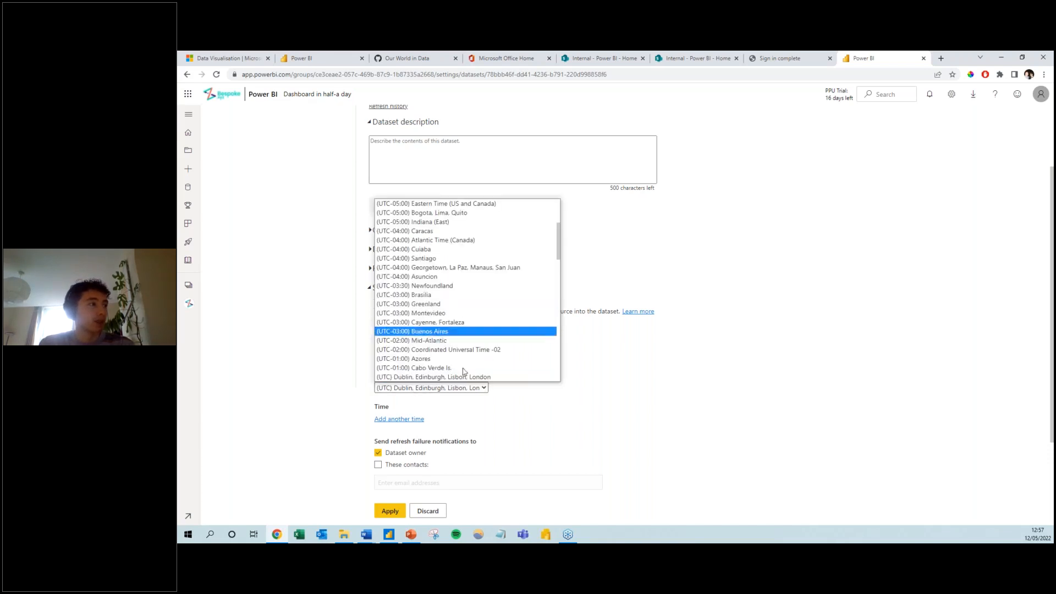
{"action": "left_click", "coordinate": [613, 340]}
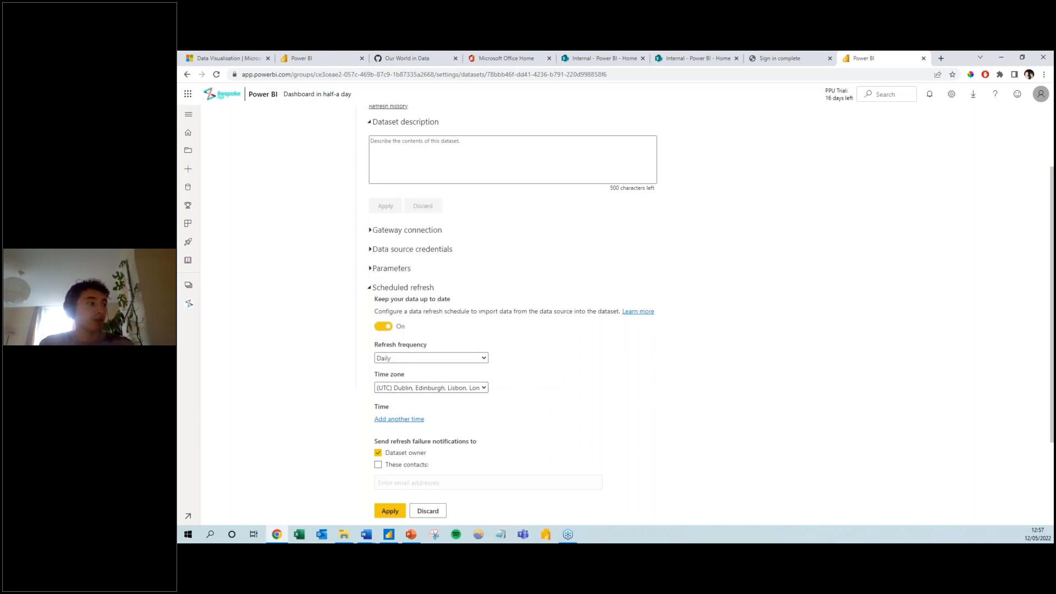
Add eight blank time slots to the DIHAD Report dataset's daily scheduled refresh, checking the selectable minute values
{"action": "left_click", "coordinate": [397, 420]}
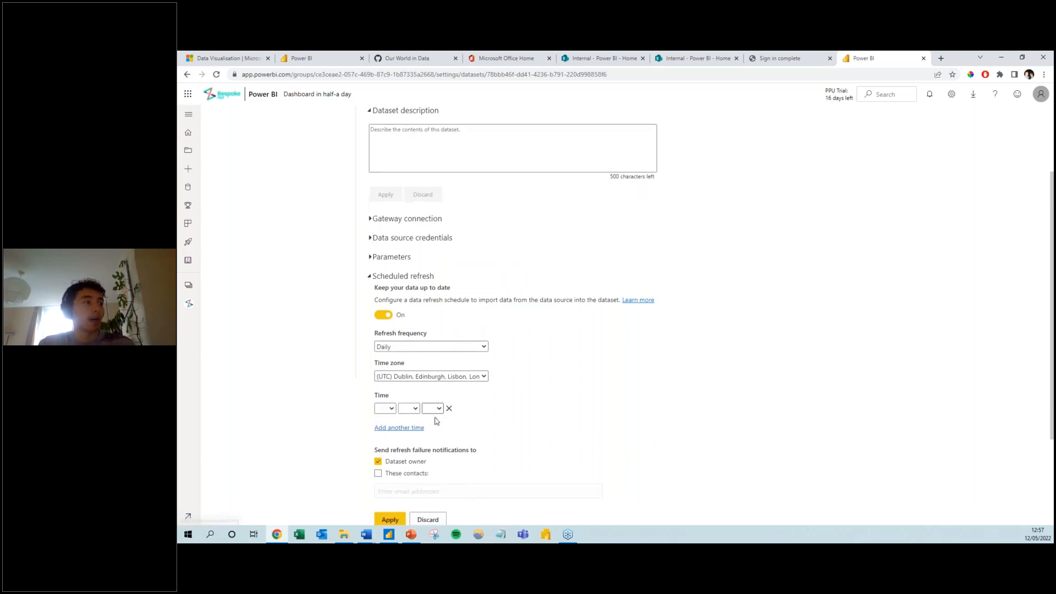
{"action": "scroll", "coordinate": [402, 385], "scroll_direction": "down", "scroll_amount": 2}
{"action": "left_click", "coordinate": [404, 338]}
{"action": "left_click", "coordinate": [407, 360]}
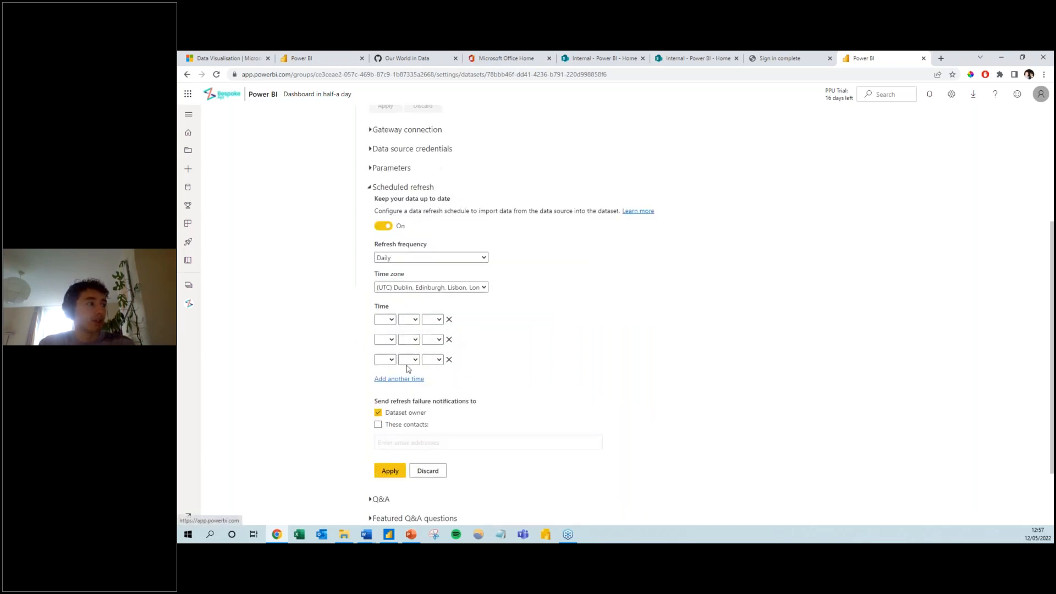
{"action": "left_click", "coordinate": [401, 382]}
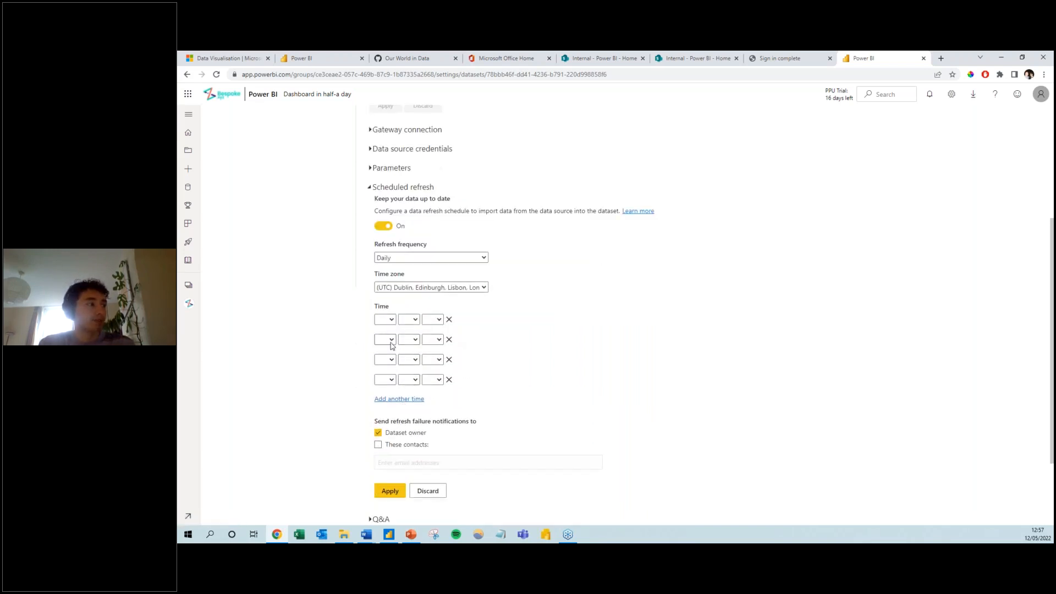
{"action": "left_click", "coordinate": [386, 379]}
{"action": "left_click", "coordinate": [409, 379]}
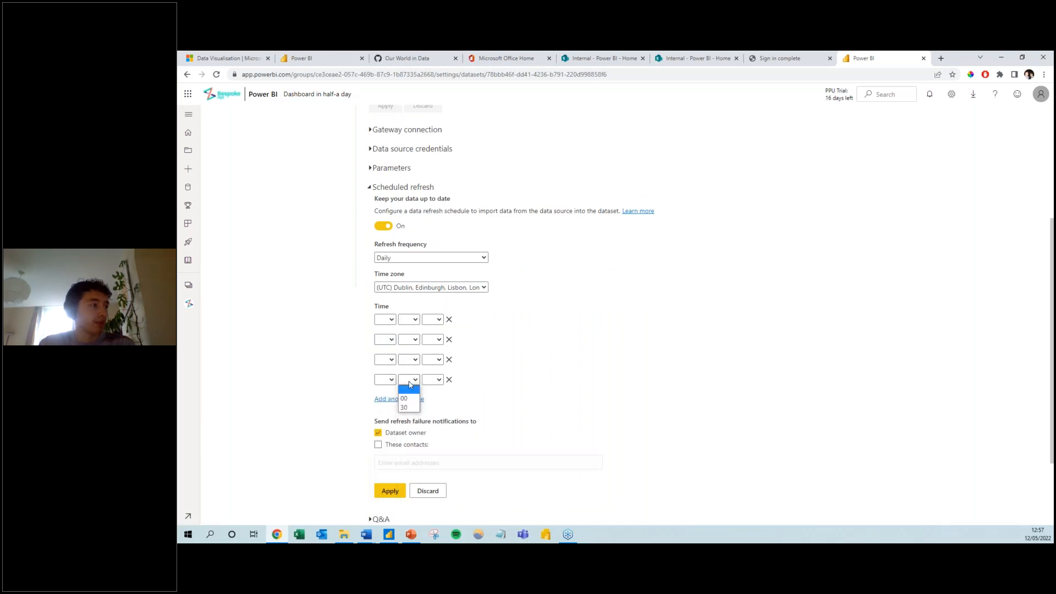
{"action": "left_click", "coordinate": [469, 392]}
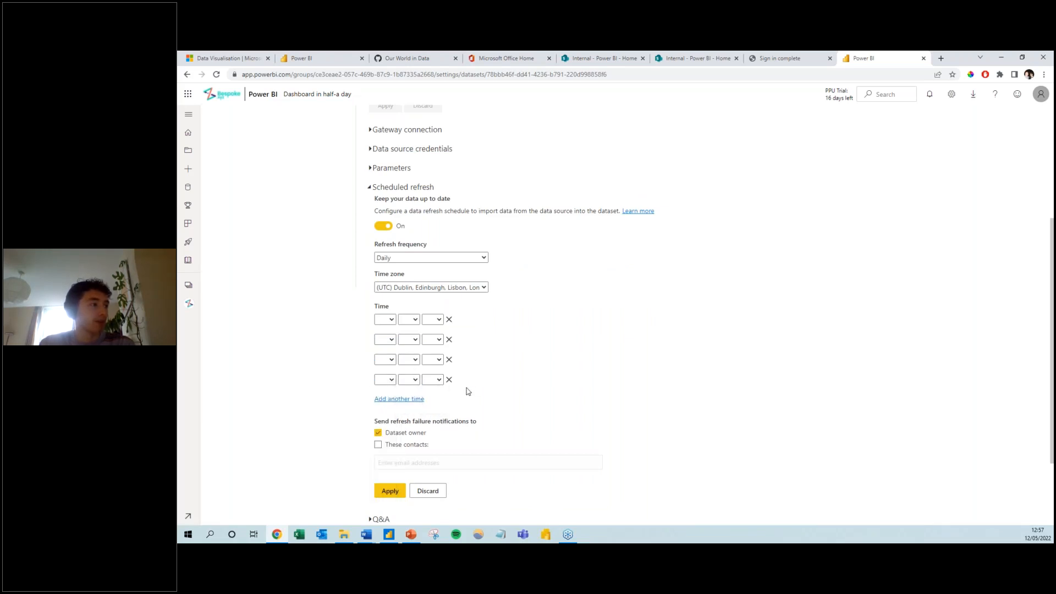
{"action": "left_click", "coordinate": [400, 400]}
{"action": "left_click", "coordinate": [397, 419]}
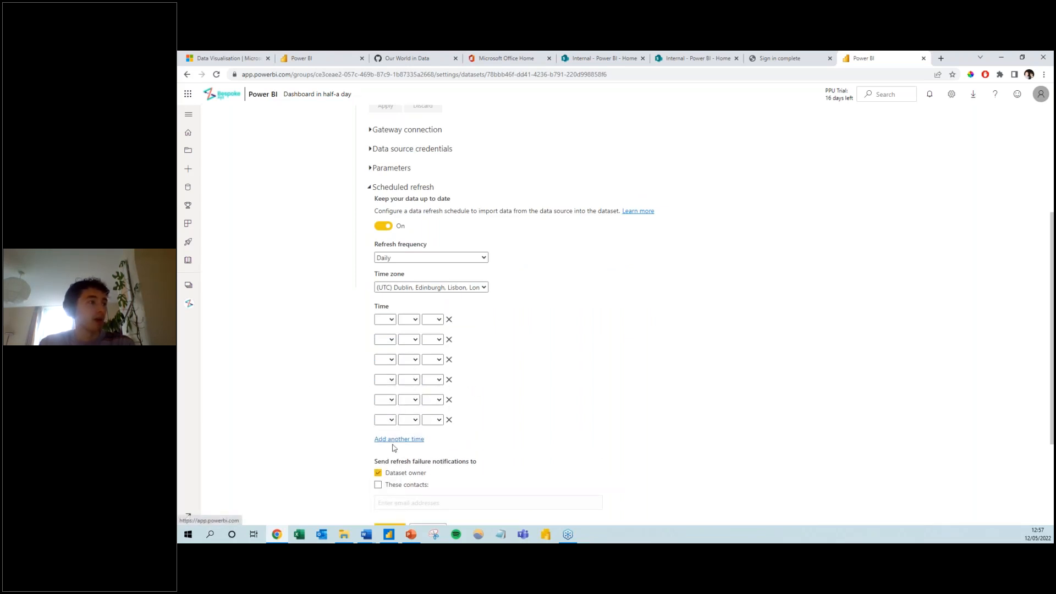
{"action": "left_click", "coordinate": [395, 439]}
{"action": "left_click", "coordinate": [393, 459]}
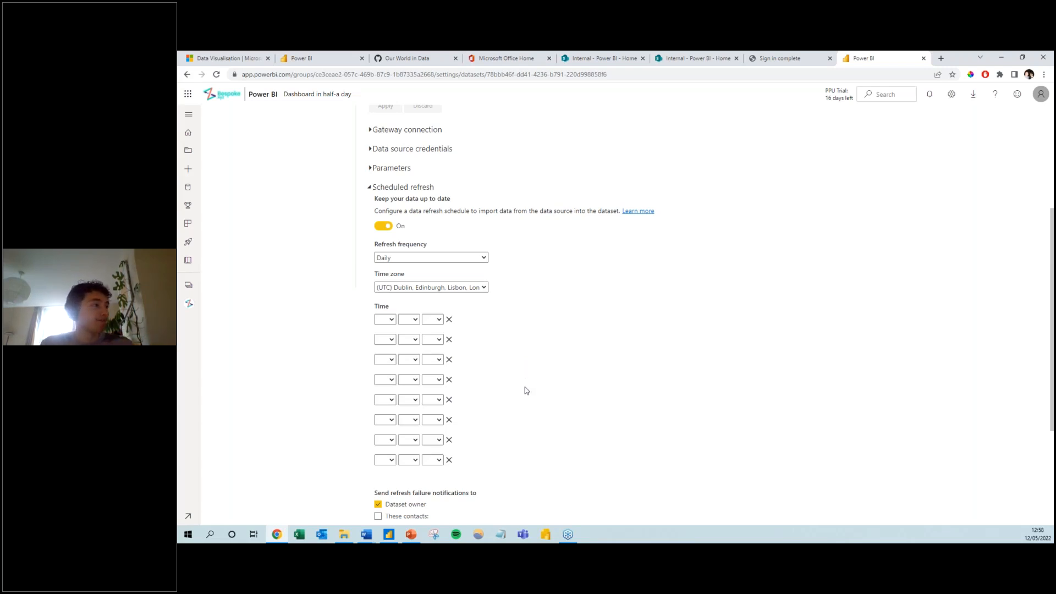
{"action": "scroll", "coordinate": [525, 391], "scroll_direction": "up", "scroll_amount": 4}
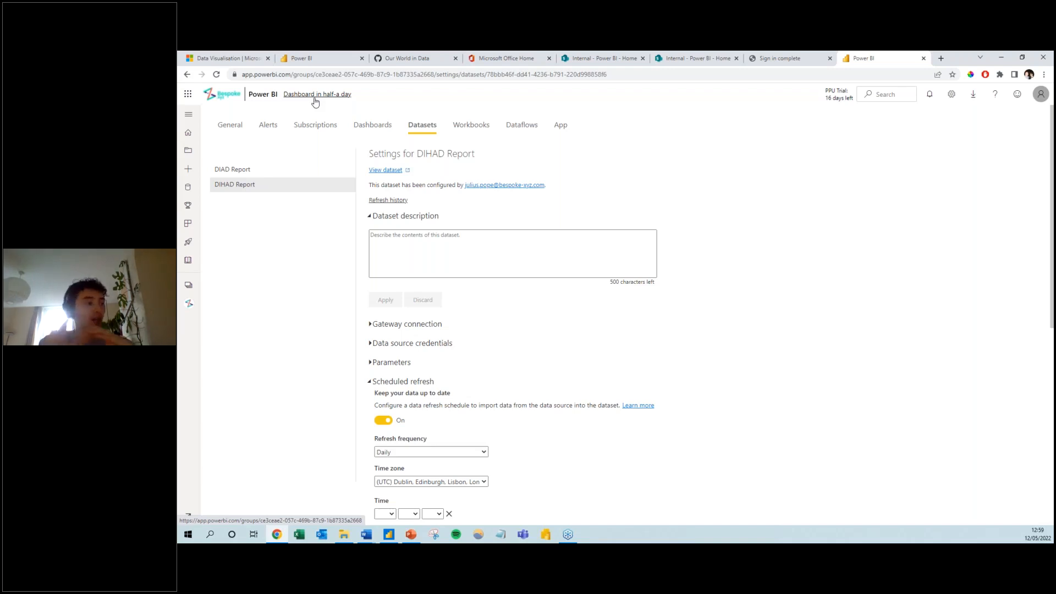
Switch to the DIHAD Report in Power BI Desktop and examine the storage mode options of the CO2 Data table in the model
{"action": "left_click", "coordinate": [389, 534]}
{"action": "left_click", "coordinate": [705, 350]}
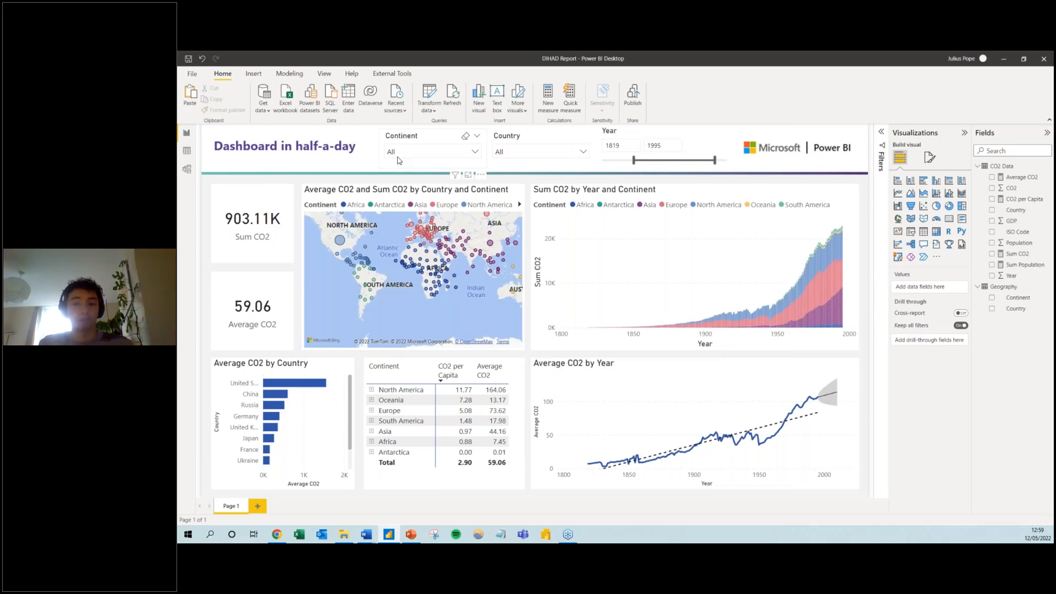
{"action": "left_click", "coordinate": [185, 171]}
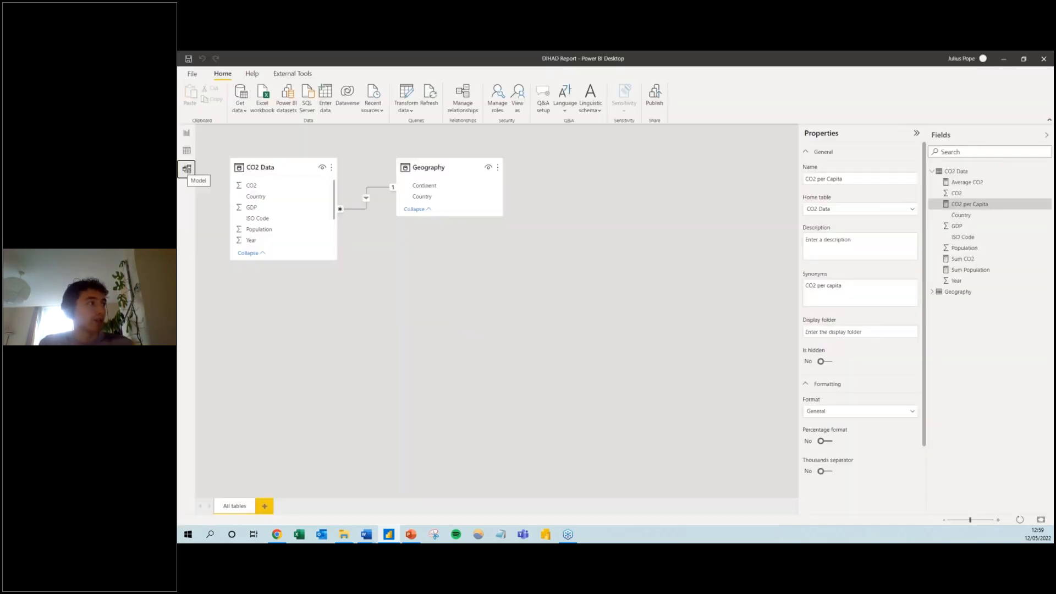
{"action": "left_click", "coordinate": [427, 165]}
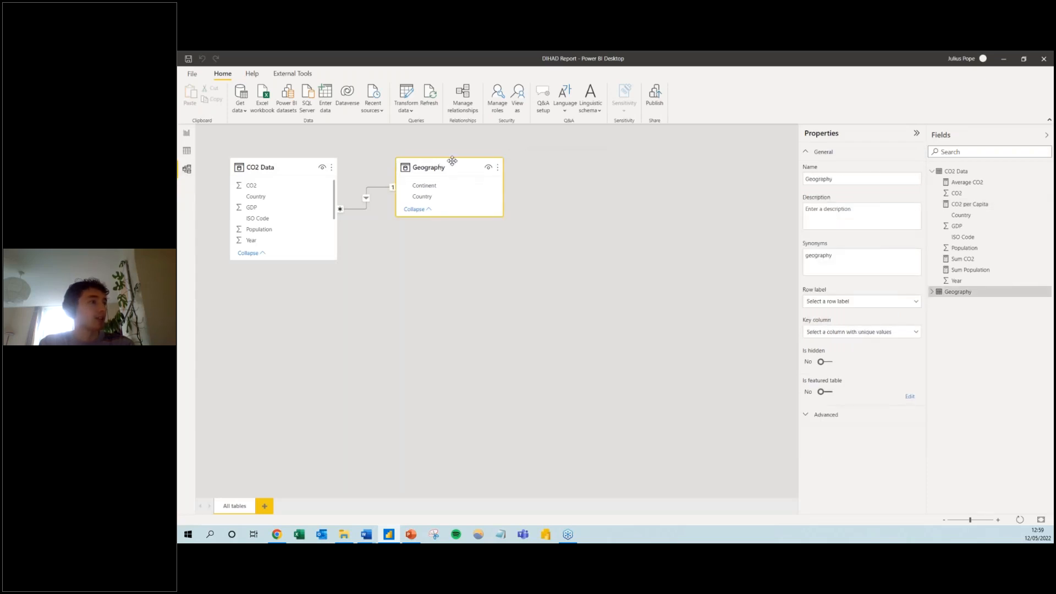
{"action": "left_click", "coordinate": [296, 164]}
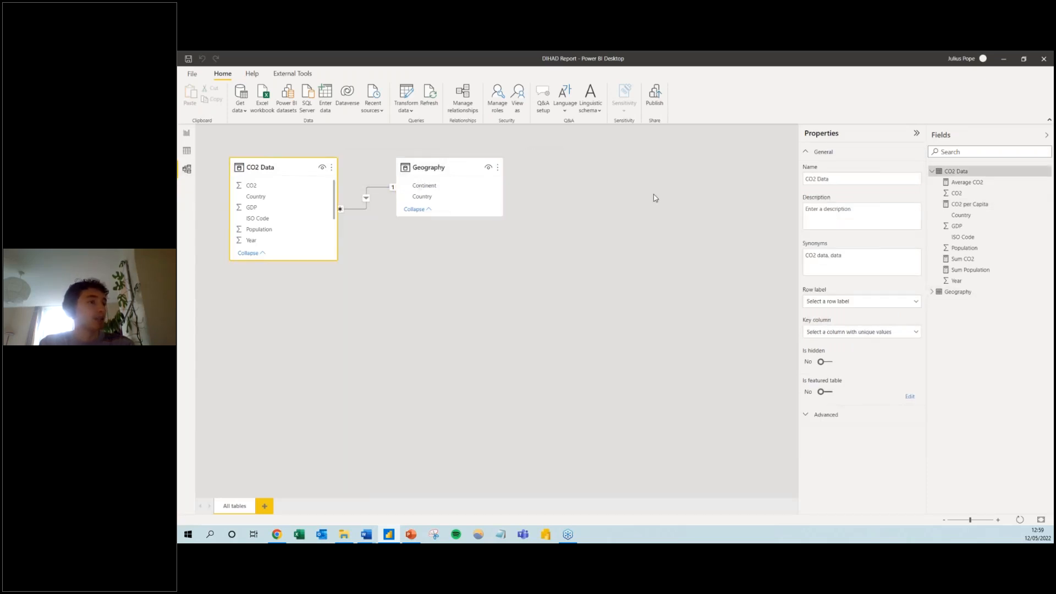
{"action": "left_click", "coordinate": [867, 416]}
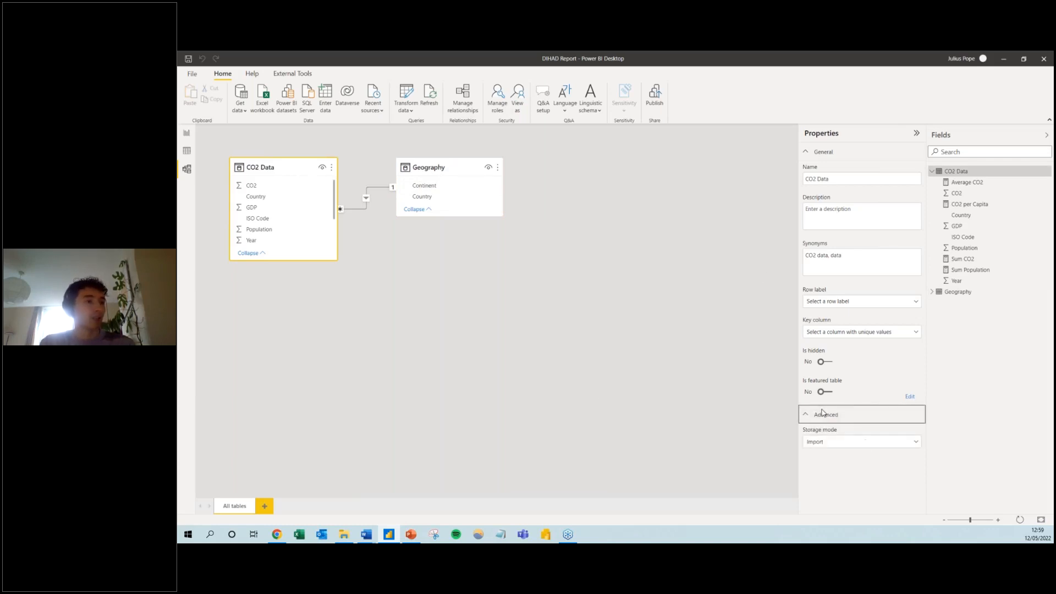
{"action": "left_click", "coordinate": [916, 133]}
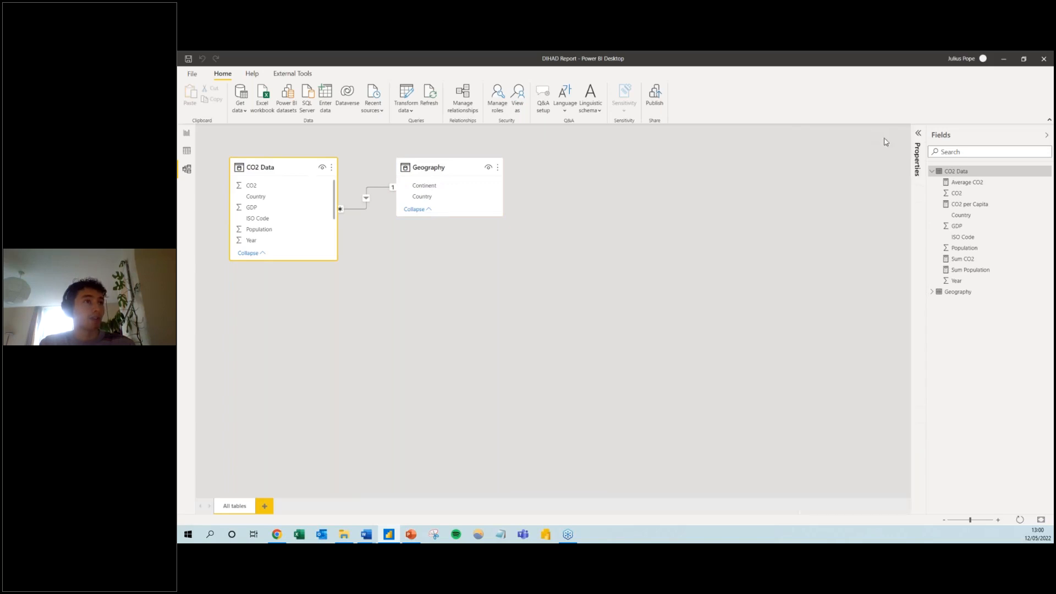
{"action": "left_click", "coordinate": [919, 170]}
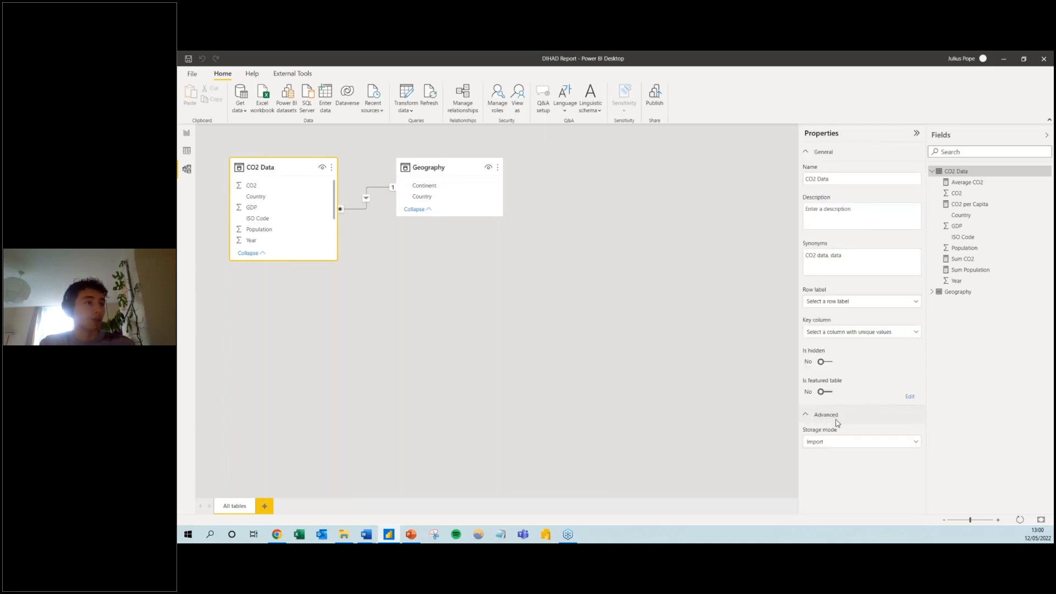
{"action": "left_click", "coordinate": [835, 443]}
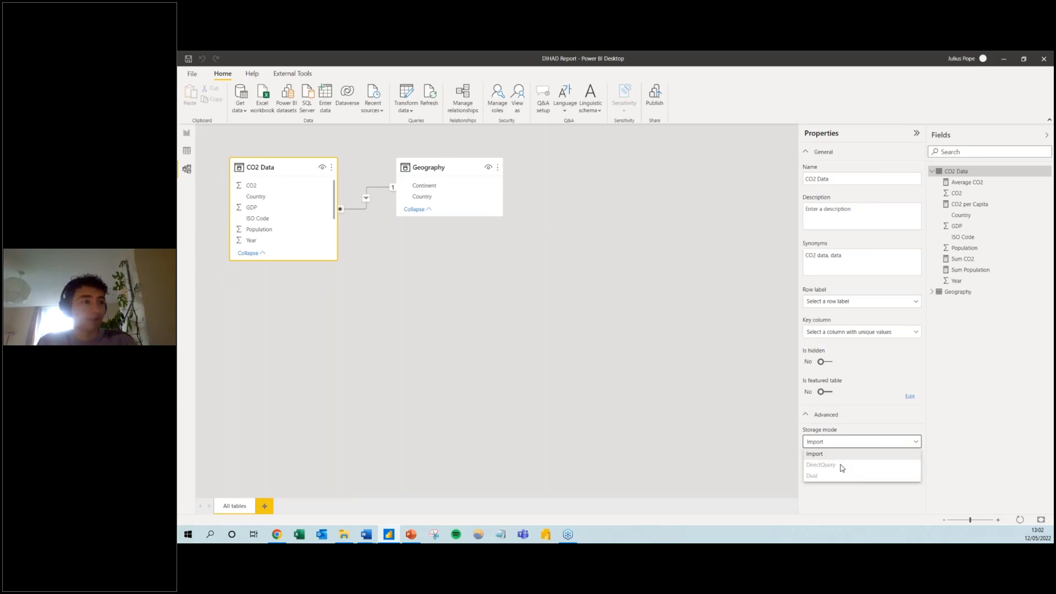
Switch back to the Power BI service in Chrome and view the item types that can be created in the Dashboard in half-a-day workspace
{"action": "left_click", "coordinate": [276, 542]}
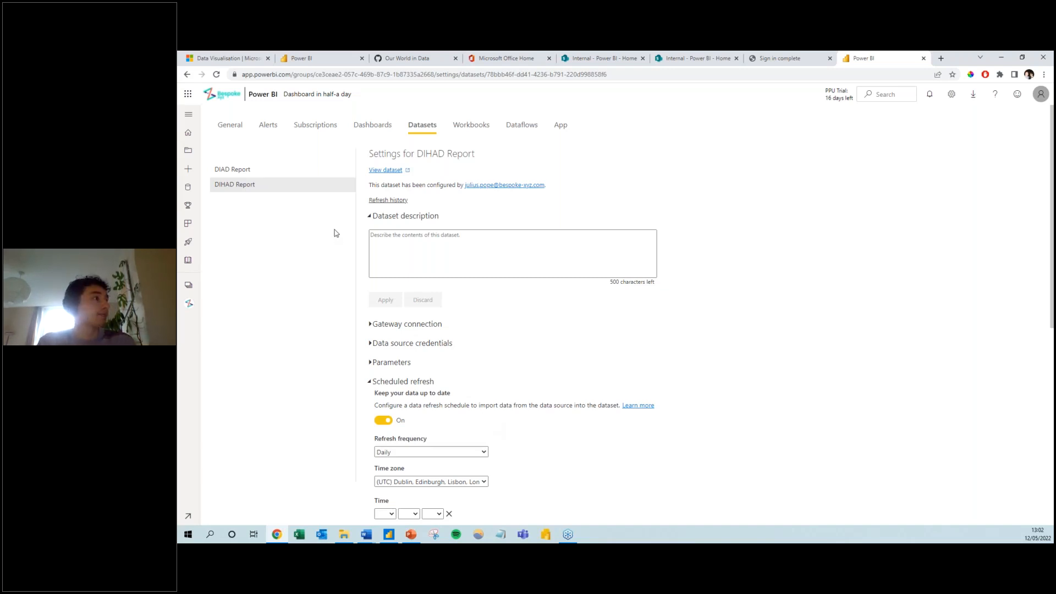
{"action": "left_click", "coordinate": [320, 97]}
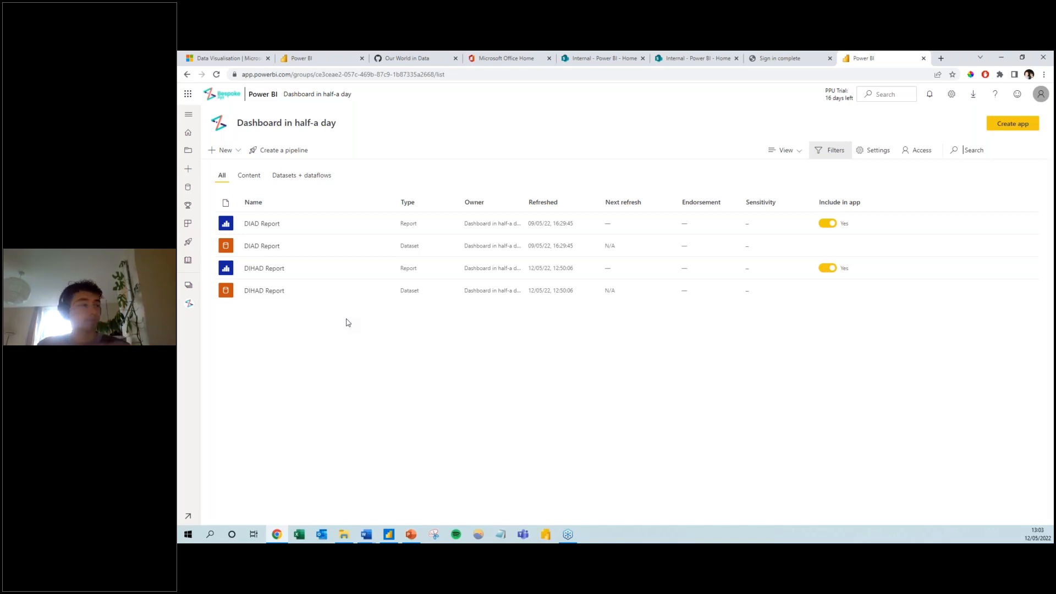
{"action": "left_click", "coordinate": [238, 150]}
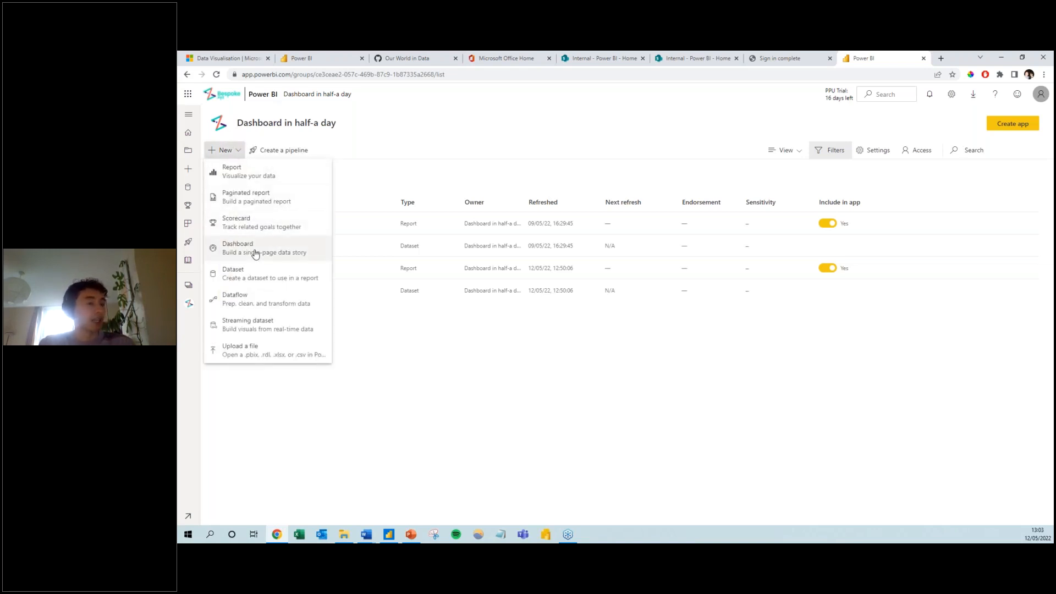
{"action": "left_click", "coordinate": [408, 381]}
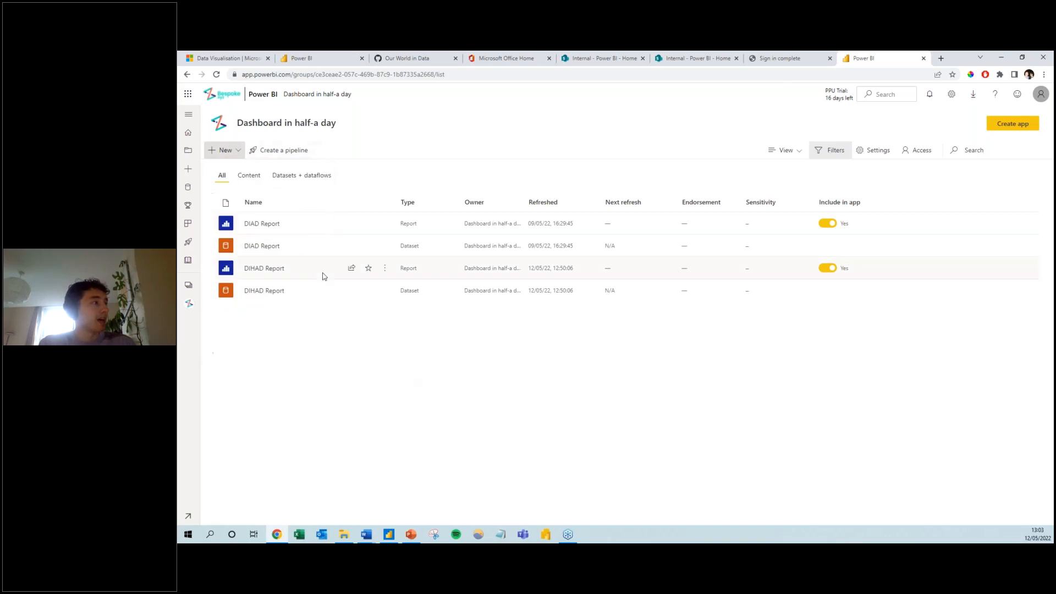
Pin the Sum CO2 card from the DIHAD Report to a new dashboard named "DIHAD Dashboard" and open that dashboard
{"action": "left_click", "coordinate": [274, 269]}
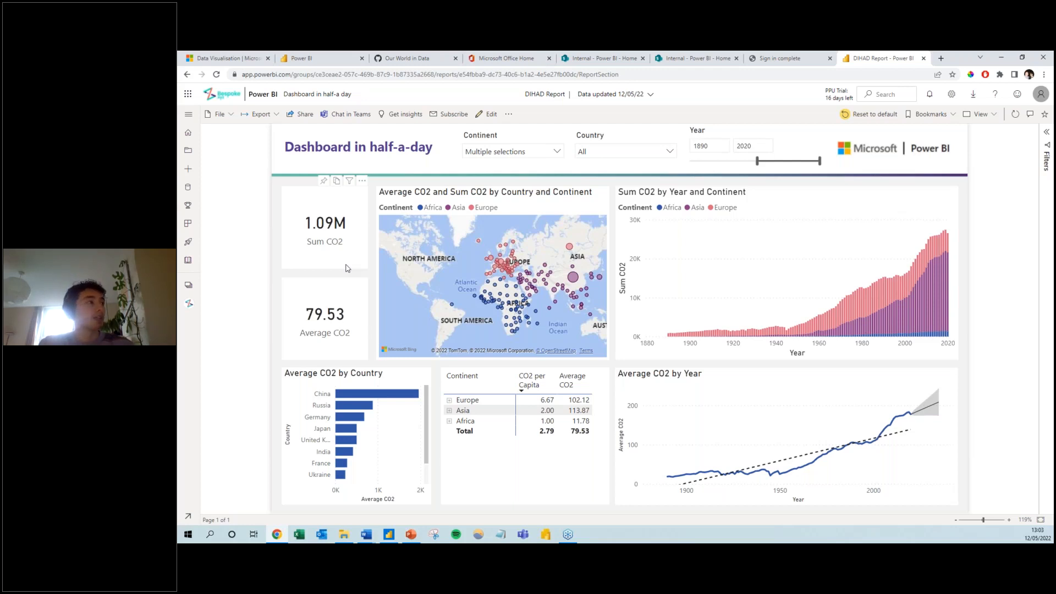
{"action": "left_click", "coordinate": [325, 181]}
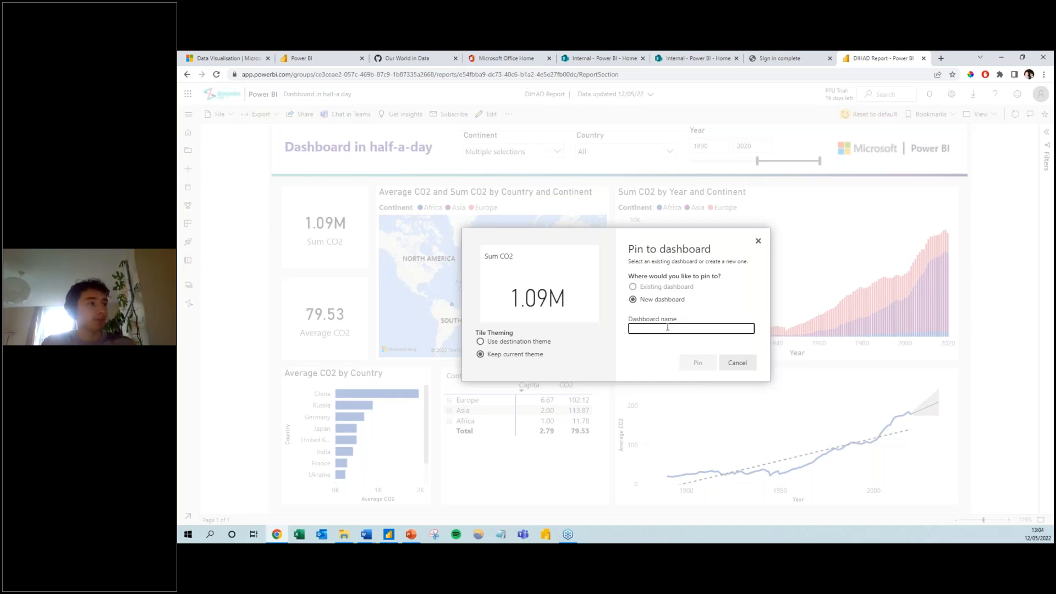
{"action": "type", "text": "DIAH"}
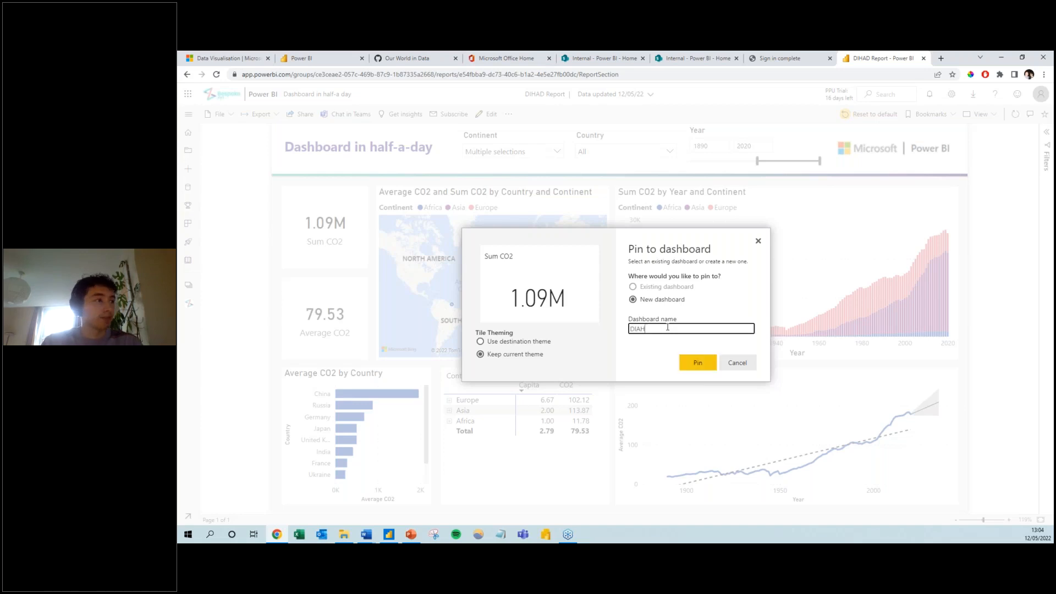
{"action": "type", "text": "HAD"}
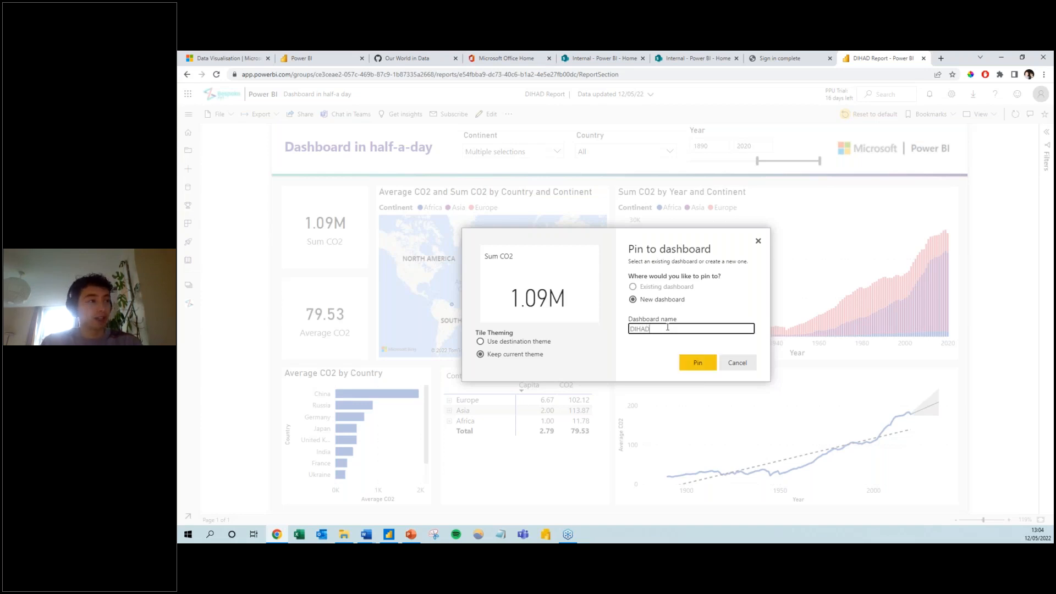
{"action": "type", "text": " Dashboard"}
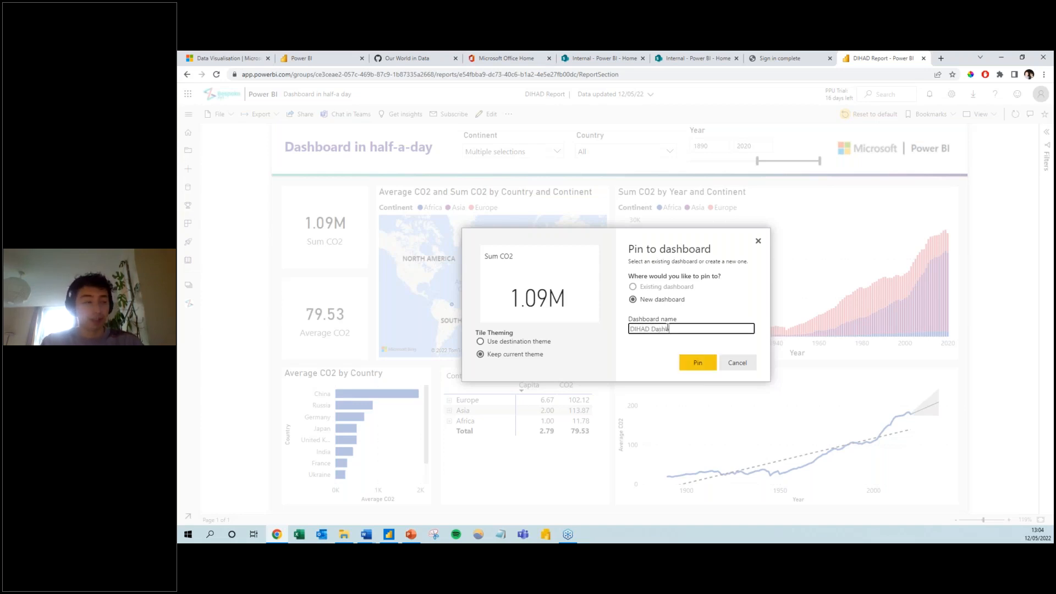
{"action": "left_click", "coordinate": [698, 364]}
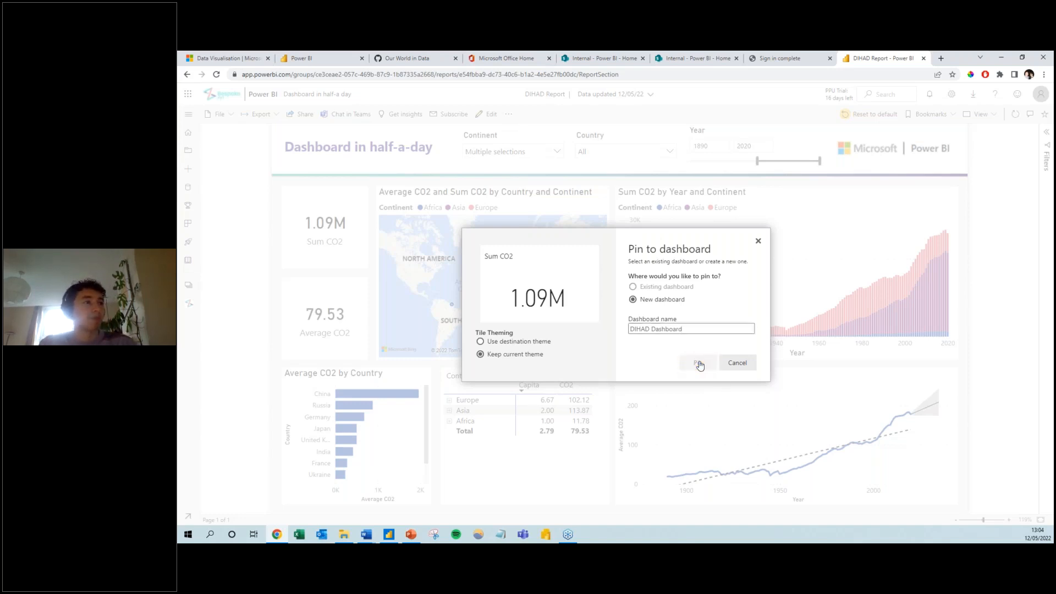
{"action": "left_click", "coordinate": [698, 364]}
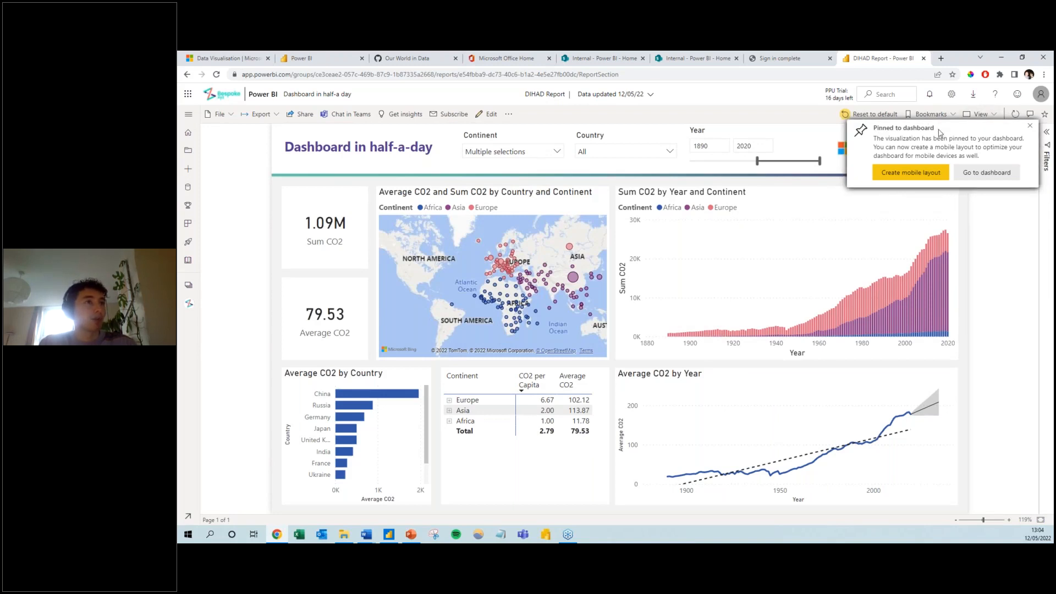
{"action": "left_click", "coordinate": [995, 173]}
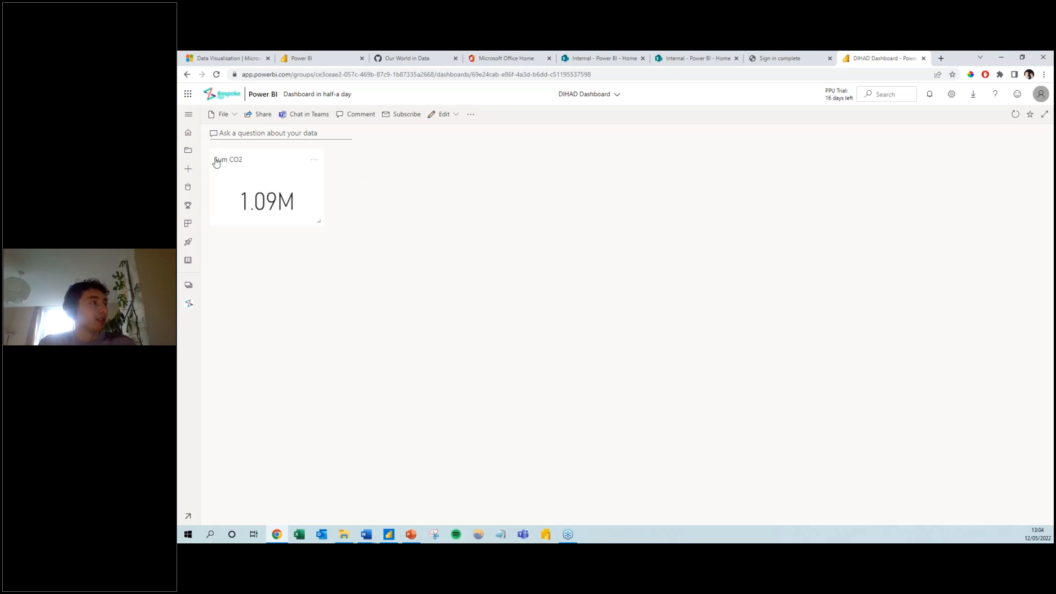
Pin the report's Average CO2 by Country bar chart to the existing DIHAD Dashboard and open that dashboard
{"action": "left_click", "coordinate": [336, 94]}
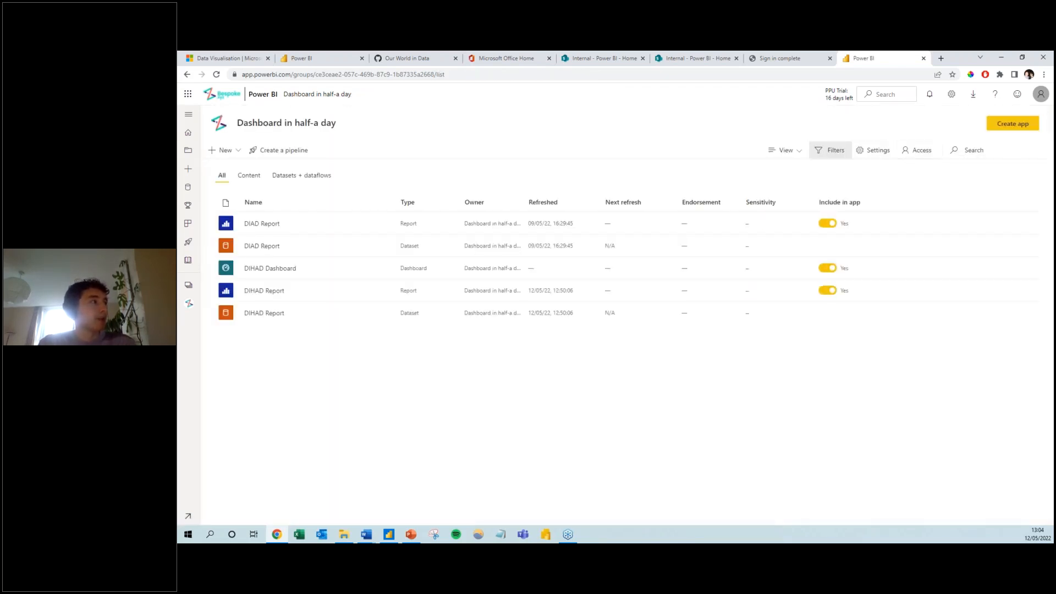
{"action": "left_click", "coordinate": [273, 291]}
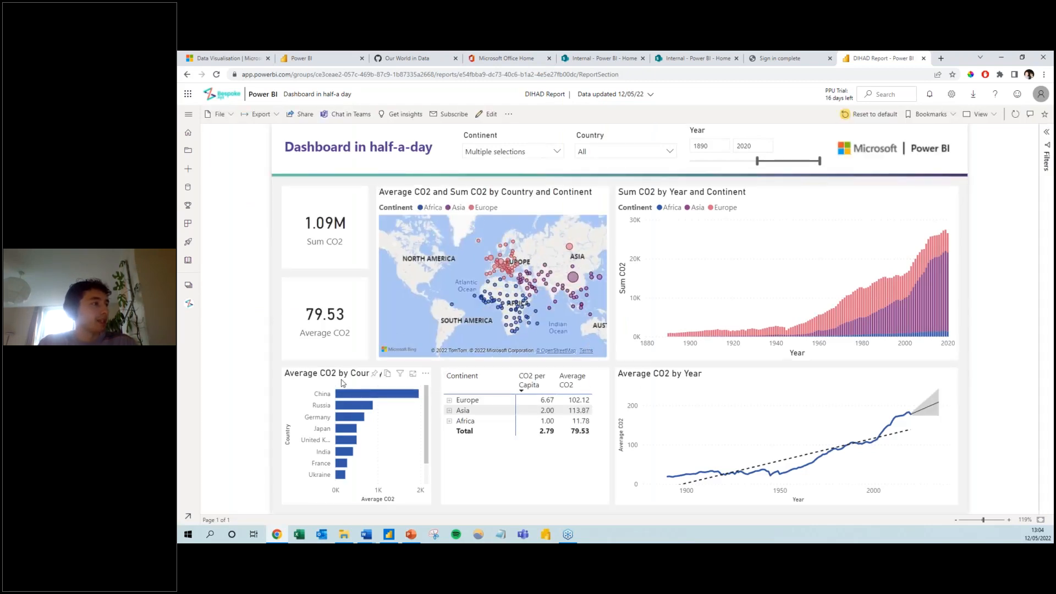
{"action": "left_click", "coordinate": [374, 376]}
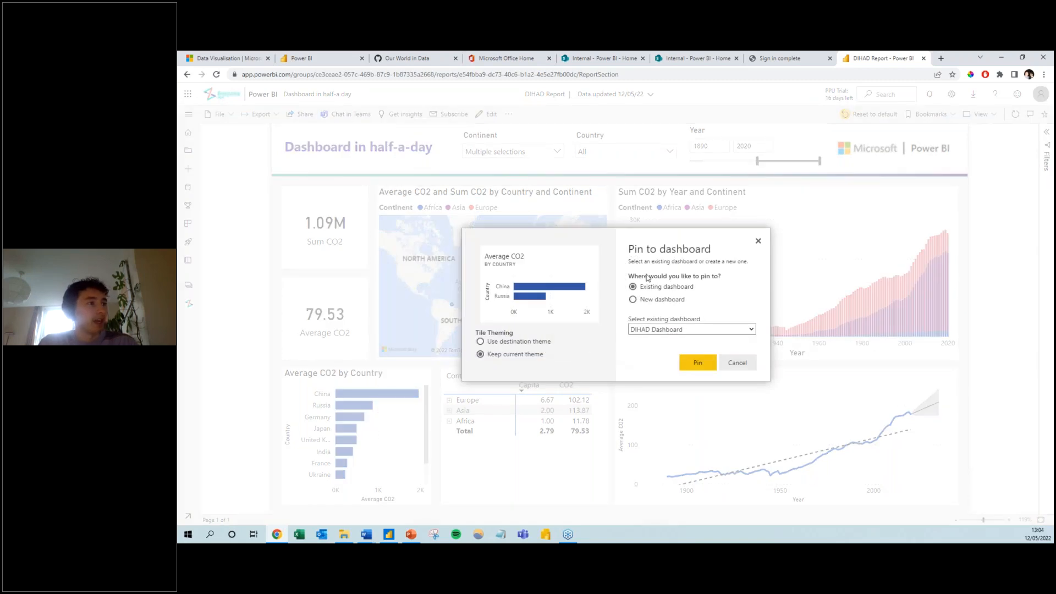
{"action": "left_click", "coordinate": [688, 329]}
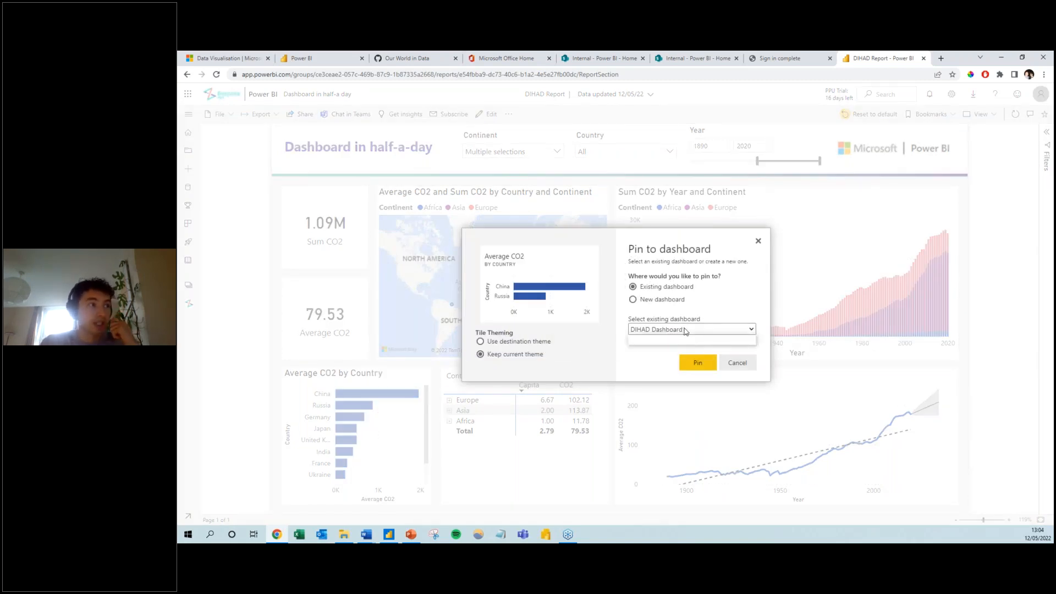
{"action": "left_click", "coordinate": [679, 341]}
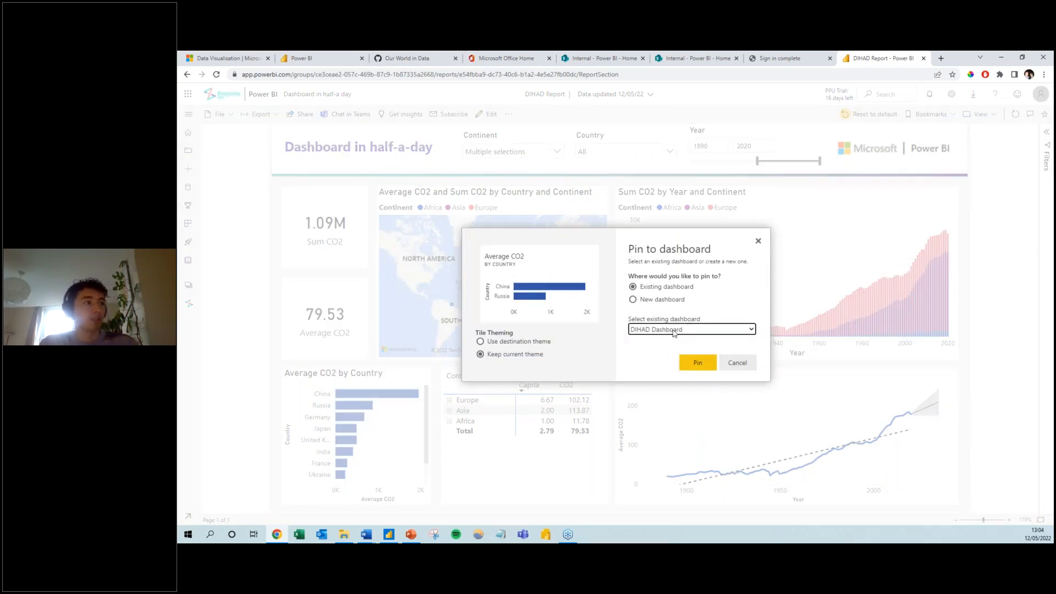
{"action": "left_click", "coordinate": [702, 367]}
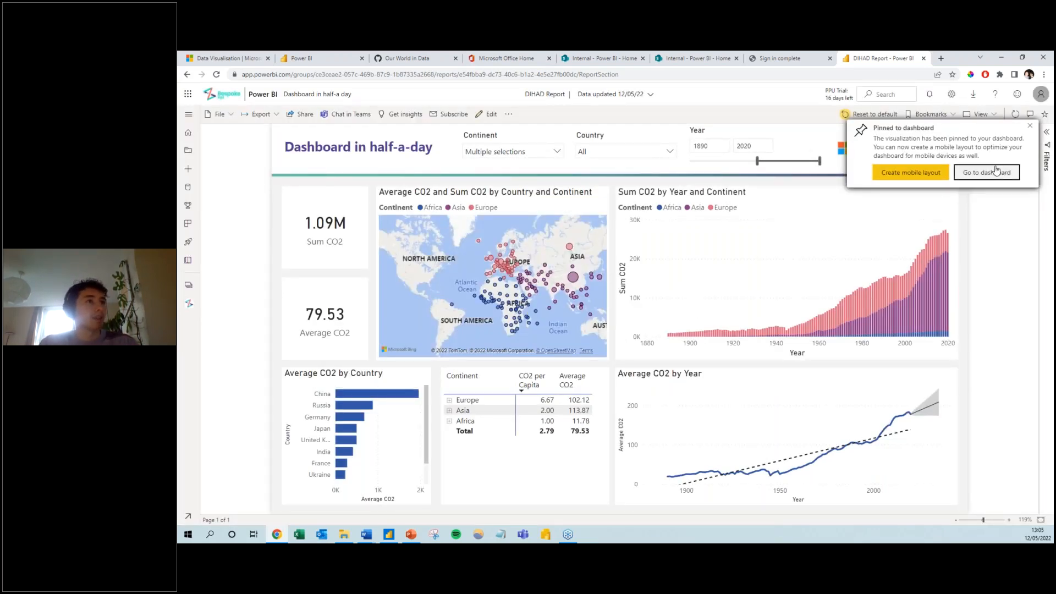
{"action": "left_click", "coordinate": [996, 171]}
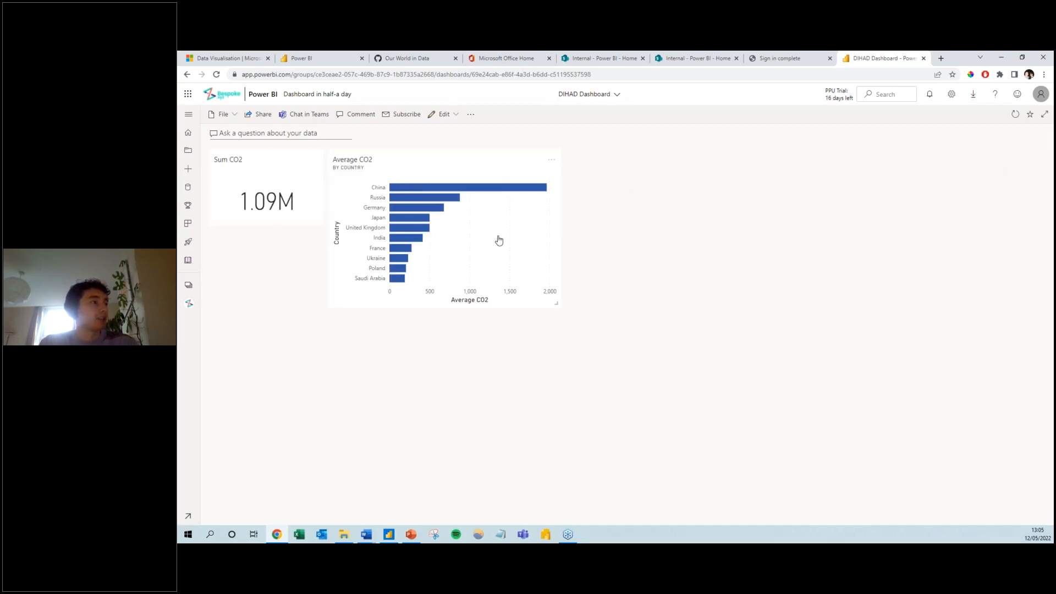
Examine the Average CO2 by Country tile on the DIHAD Dashboard and follow it to its source report
{"action": "mouse_move", "coordinate": [555, 304]}
{"action": "left_mouse_down"}
{"action": "mouse_move", "coordinate": [630, 405]}
{"action": "mouse_move", "coordinate": [691, 377]}
{"action": "mouse_move", "coordinate": [691, 328]}
{"action": "mouse_move", "coordinate": [572, 282]}
{"action": "mouse_move", "coordinate": [538, 309]}
{"action": "left_mouse_up"}
{"action": "mouse_move", "coordinate": [405, 190]}
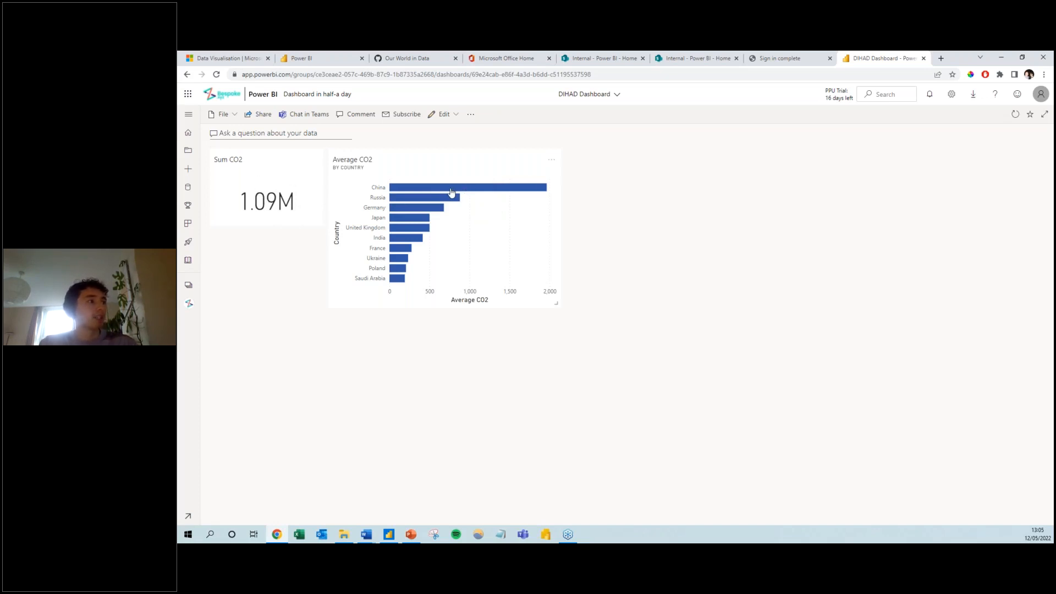
{"action": "mouse_move", "coordinate": [451, 192]}
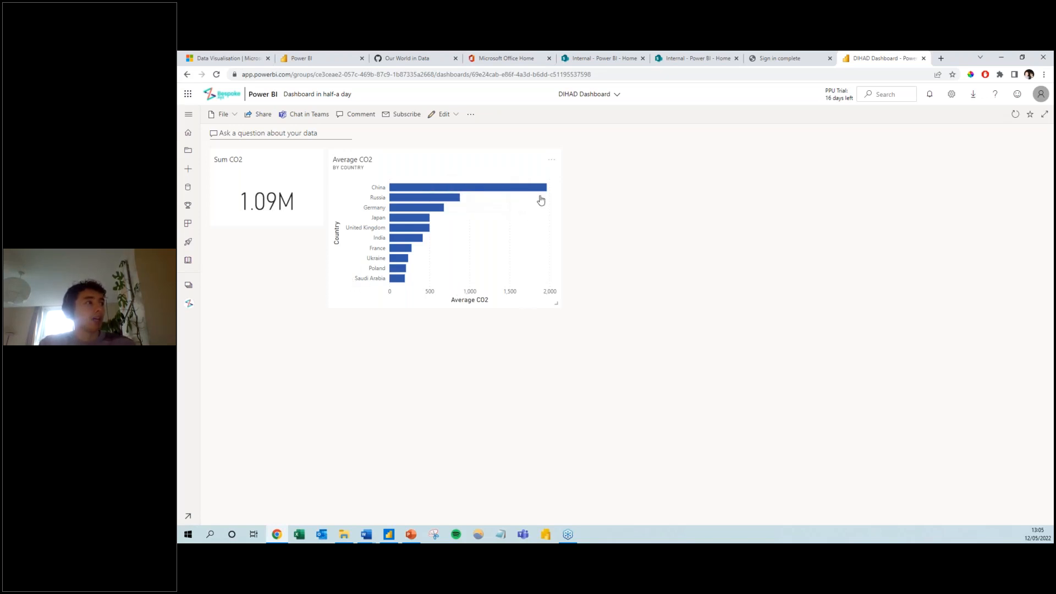
{"action": "left_click", "coordinate": [471, 190]}
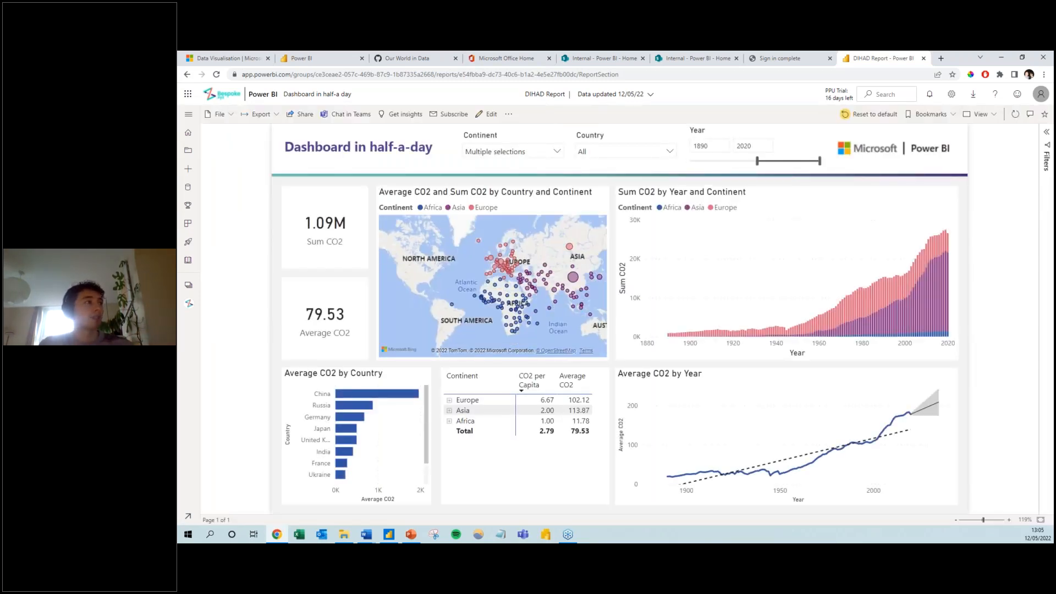
Open the DIAD Report from the Dashboard in half-a day workspace and view its Continent slicer options
{"action": "left_click", "coordinate": [332, 95]}
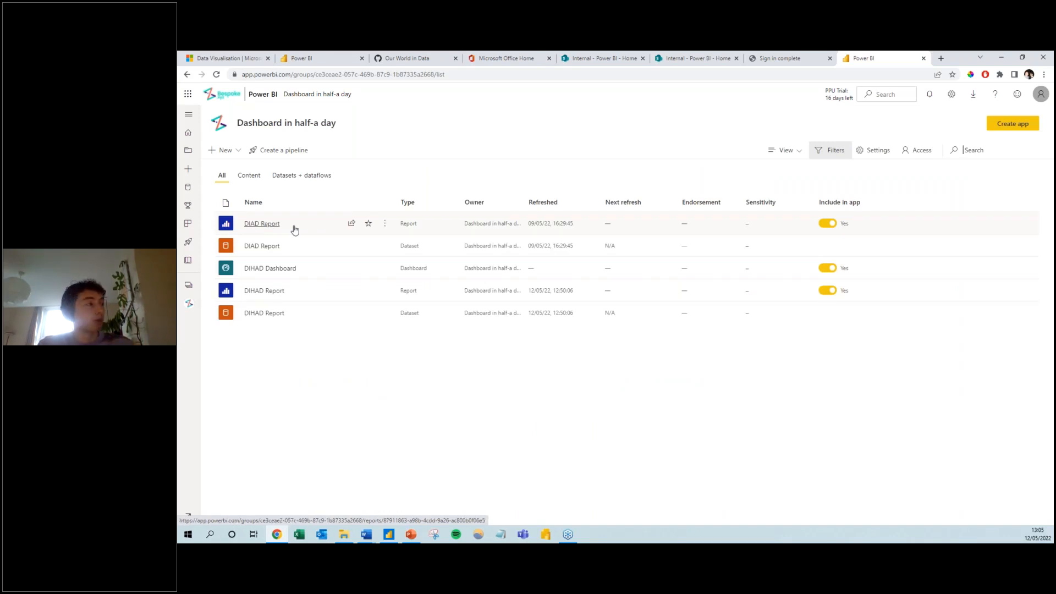
{"action": "left_click", "coordinate": [263, 225]}
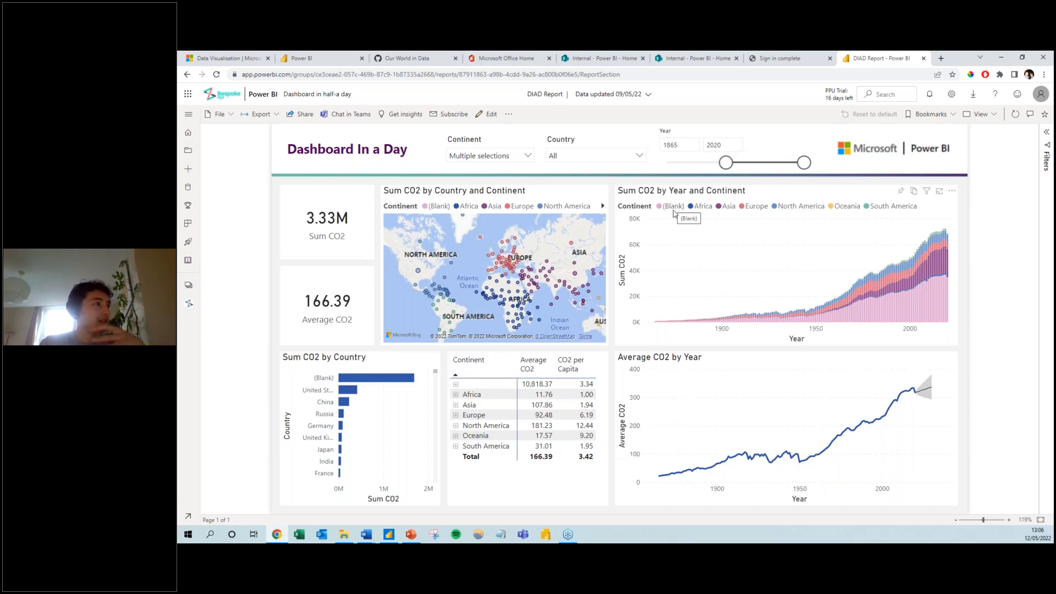
{"action": "left_click", "coordinate": [507, 158]}
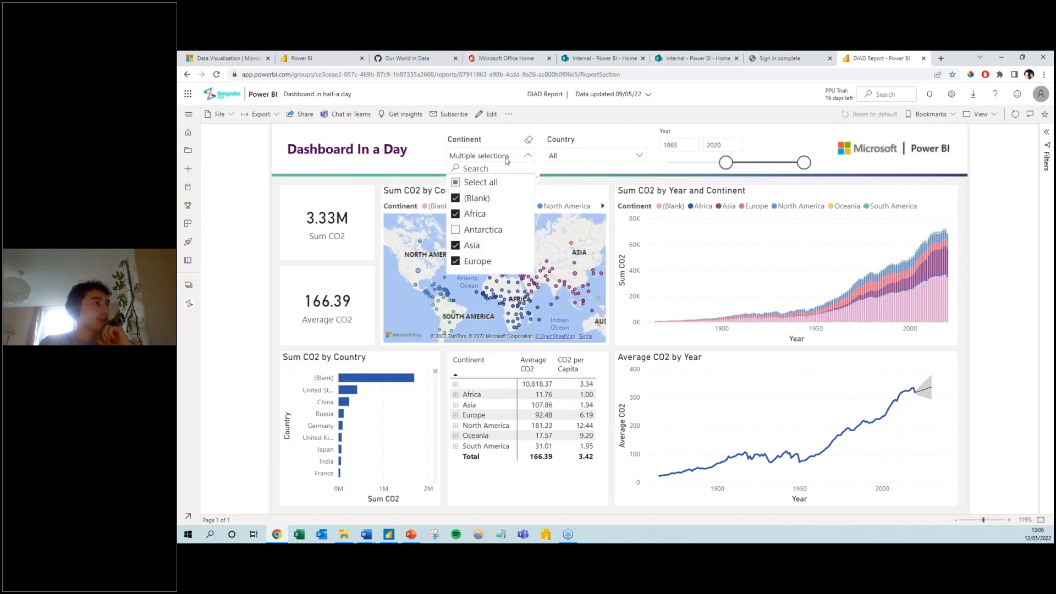
{"action": "left_click", "coordinate": [710, 360]}
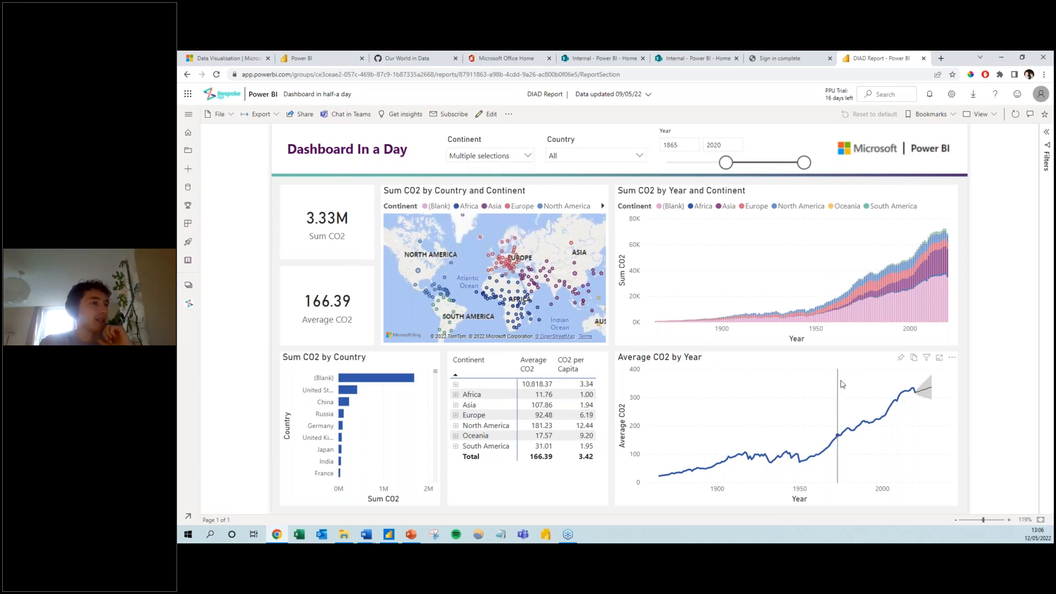
Pin the DIAD Report's Average CO2 by Year line chart to the existing DIHAD Dashboard and follow the pinned tile back to its report
{"action": "mouse_move", "coordinate": [927, 357]}
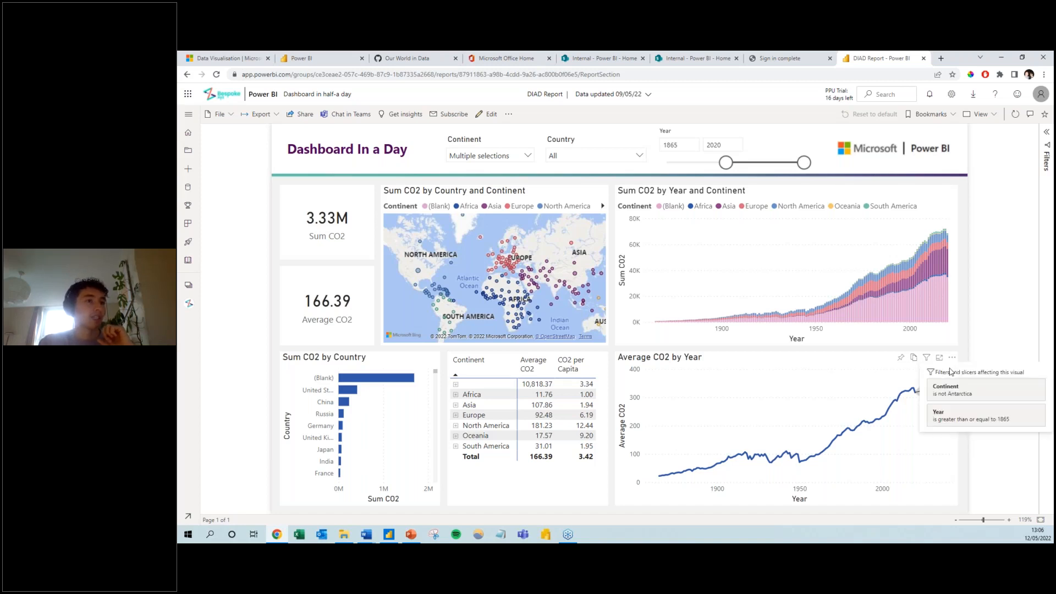
{"action": "left_click", "coordinate": [903, 359]}
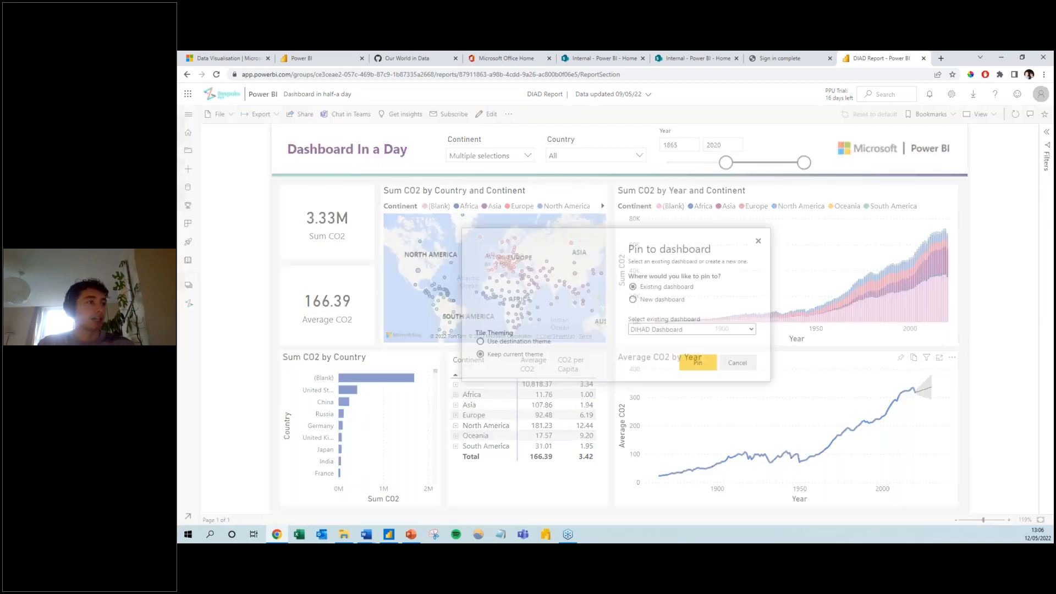
{"action": "left_click", "coordinate": [645, 331]}
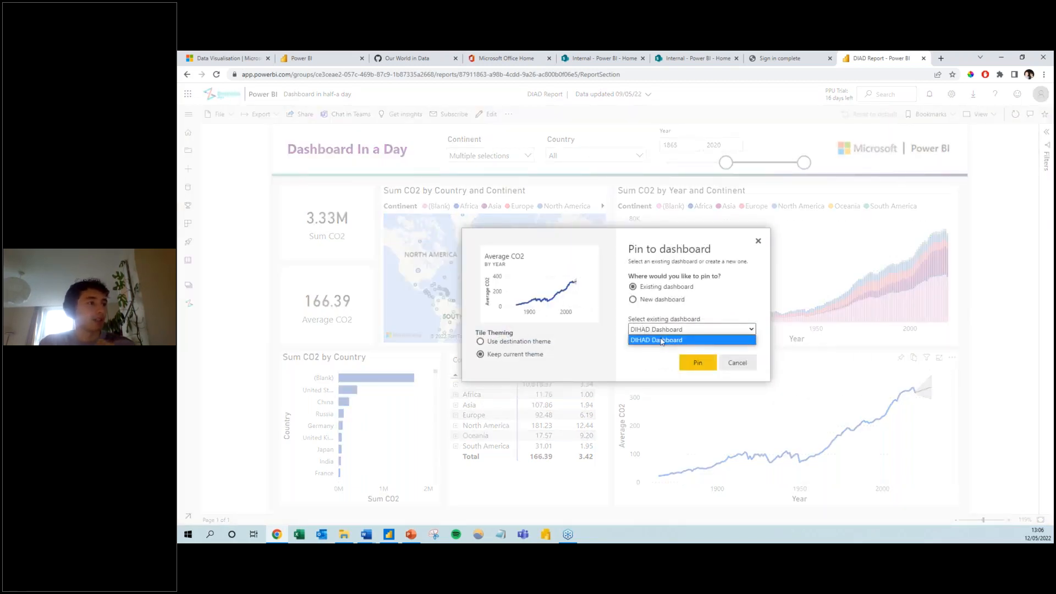
{"action": "left_click", "coordinate": [662, 340]}
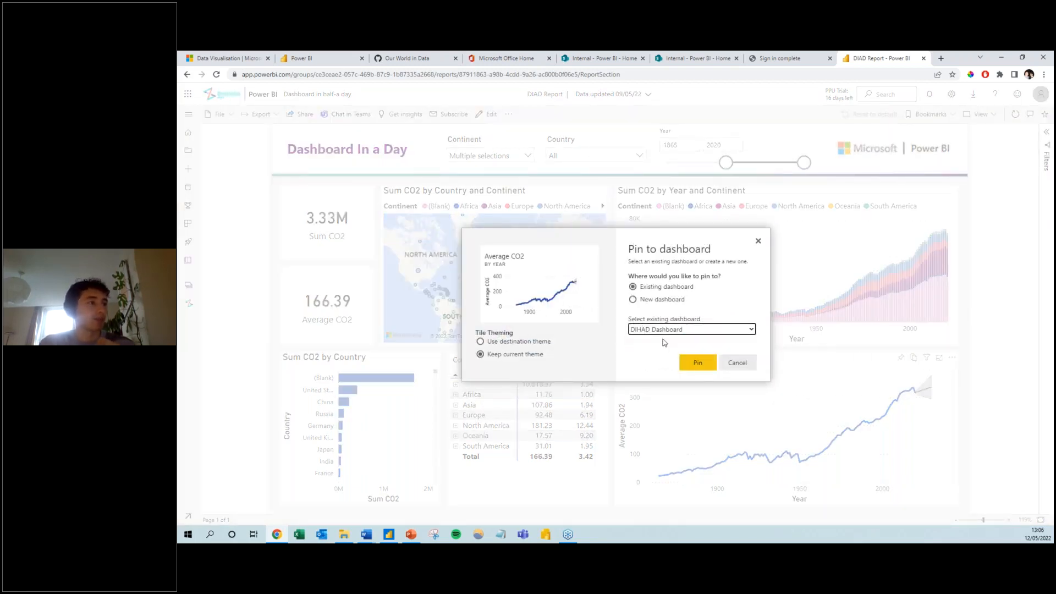
{"action": "left_click", "coordinate": [697, 364]}
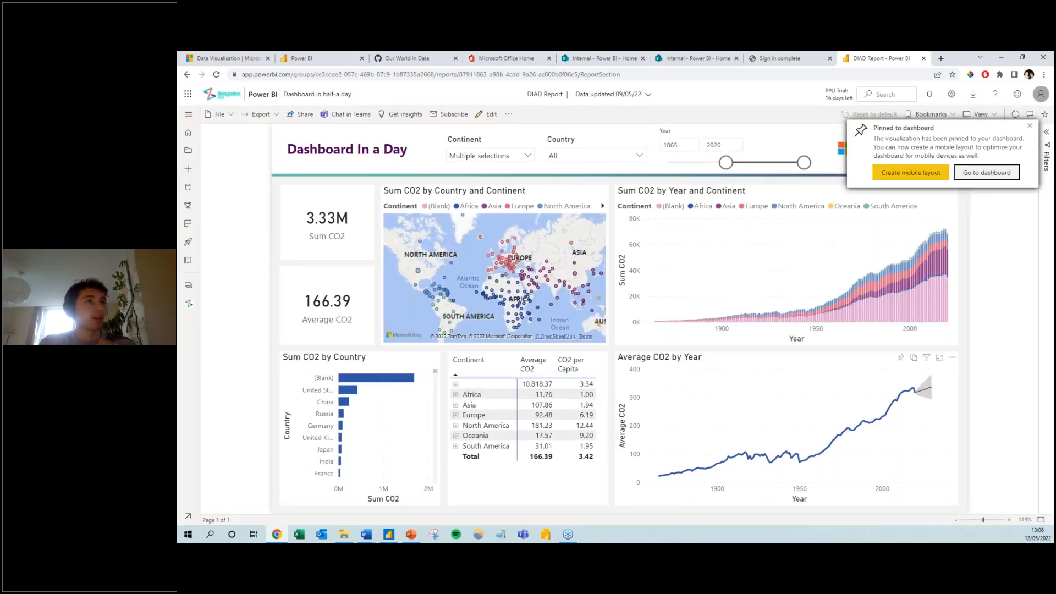
{"action": "left_click", "coordinate": [987, 172]}
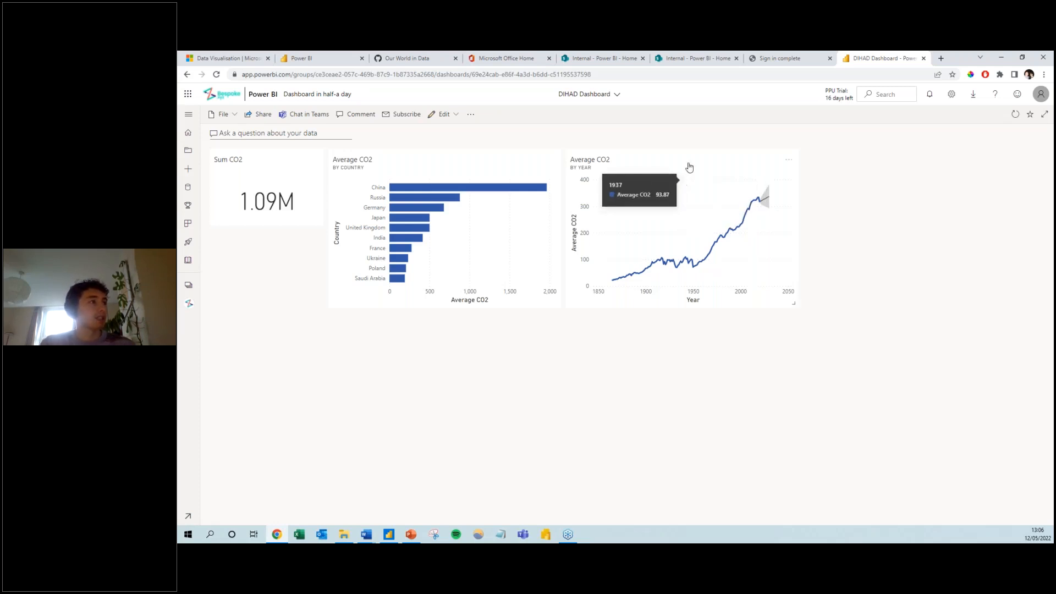
{"action": "left_click", "coordinate": [660, 164]}
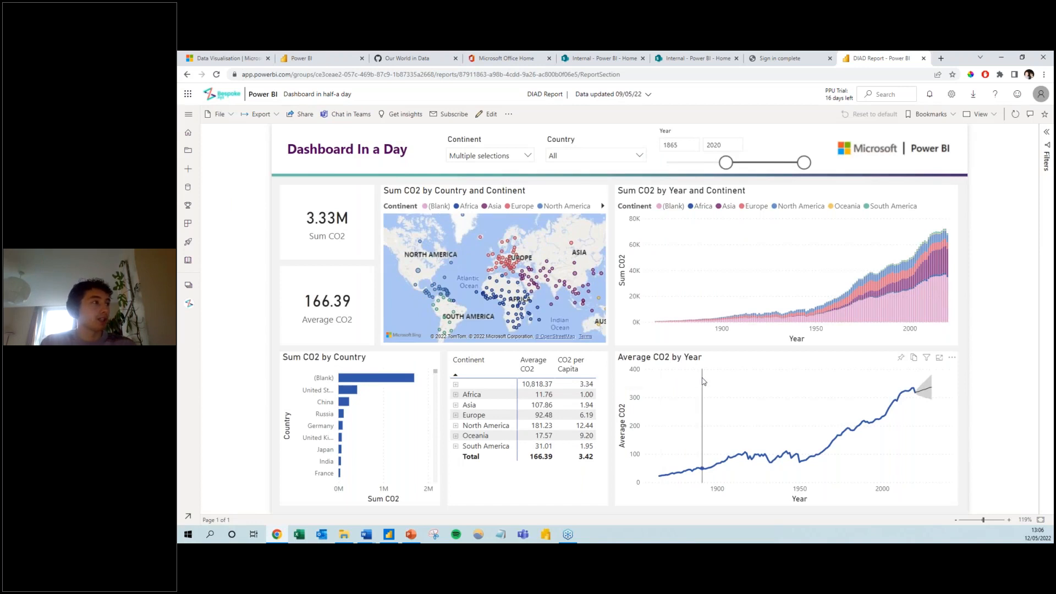
Start creating an app from the Dashboard in half-a day workspace, with the description "DIHAD App" and a teal theme color
{"action": "left_click", "coordinate": [311, 96]}
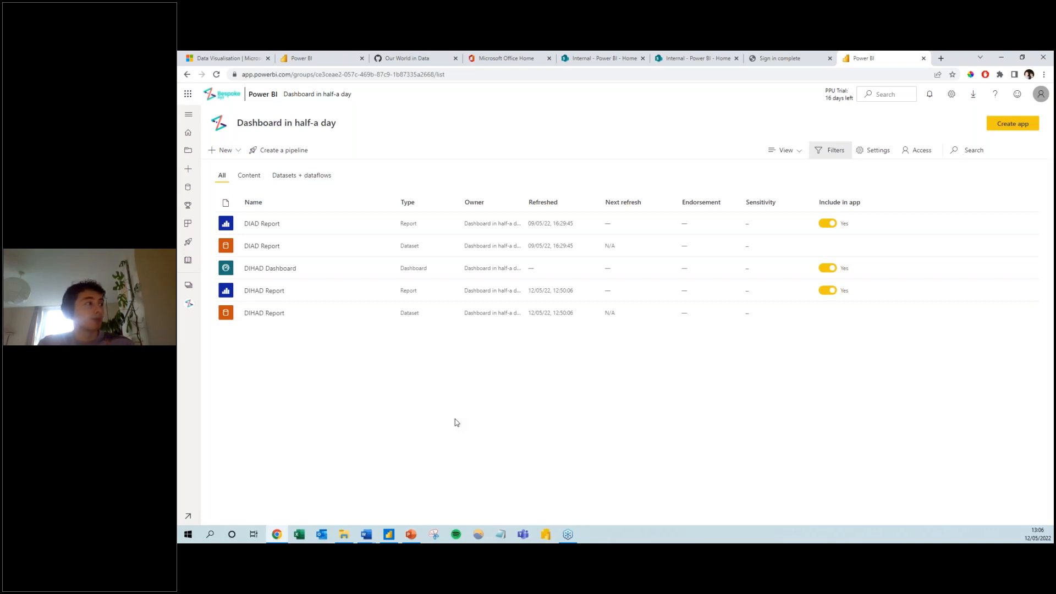
{"action": "left_click", "coordinate": [1015, 127]}
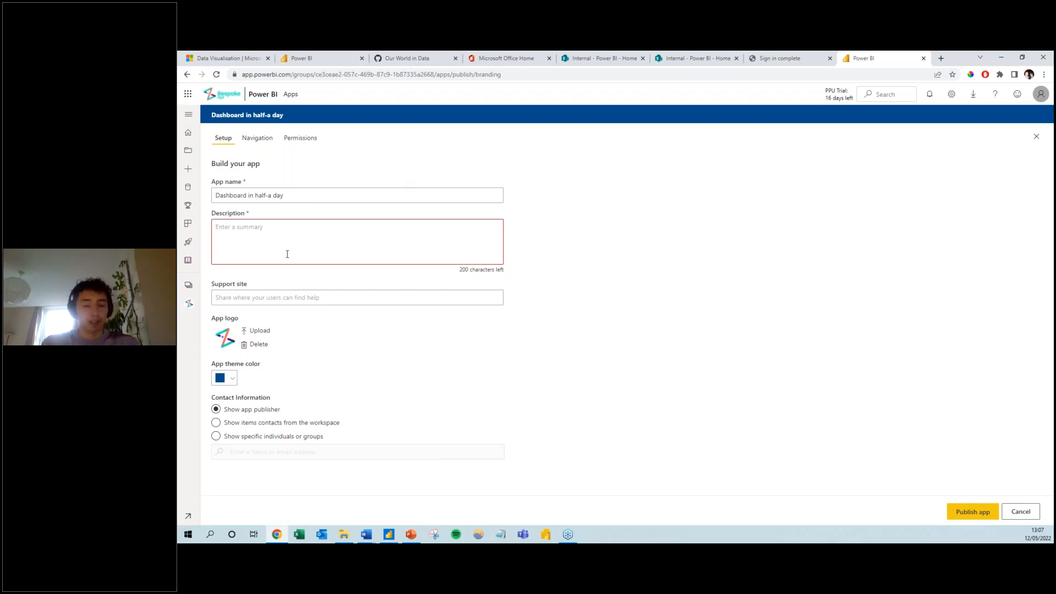
{"action": "type", "text": "DIHAD App"}
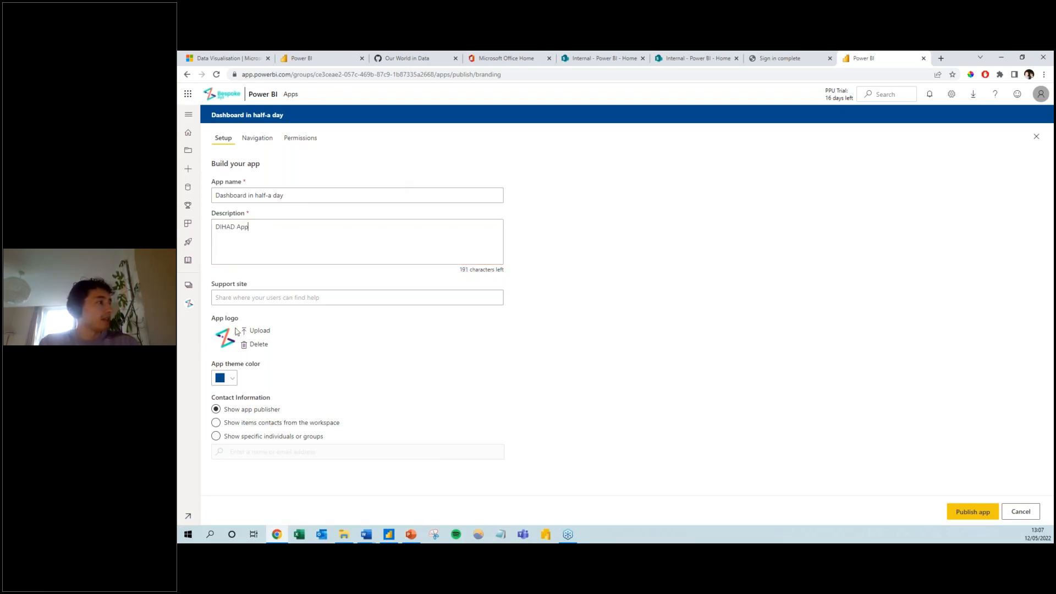
{"action": "left_click", "coordinate": [225, 378]}
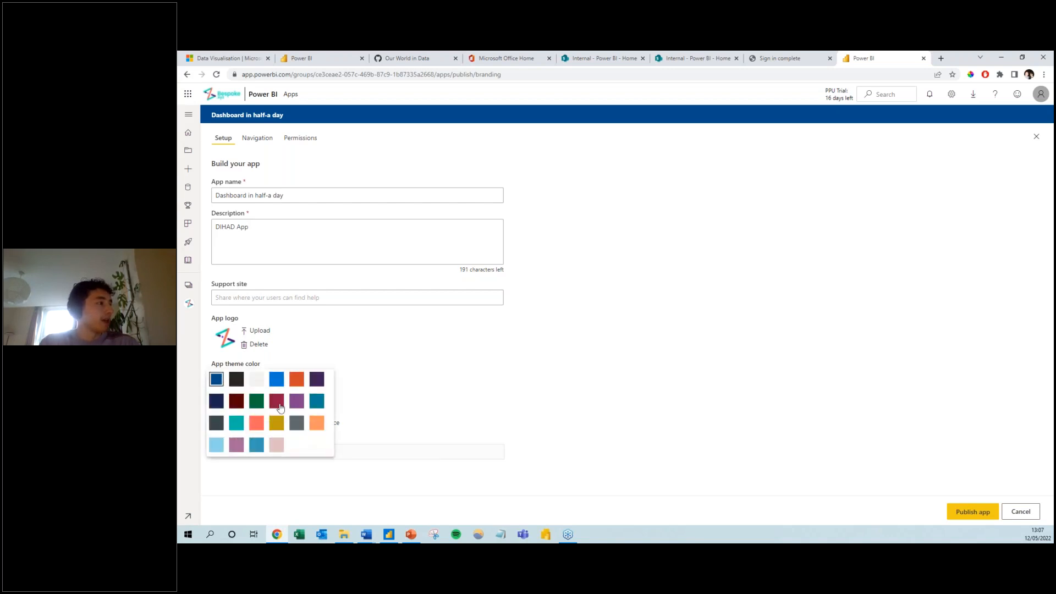
{"action": "left_click", "coordinate": [237, 423]}
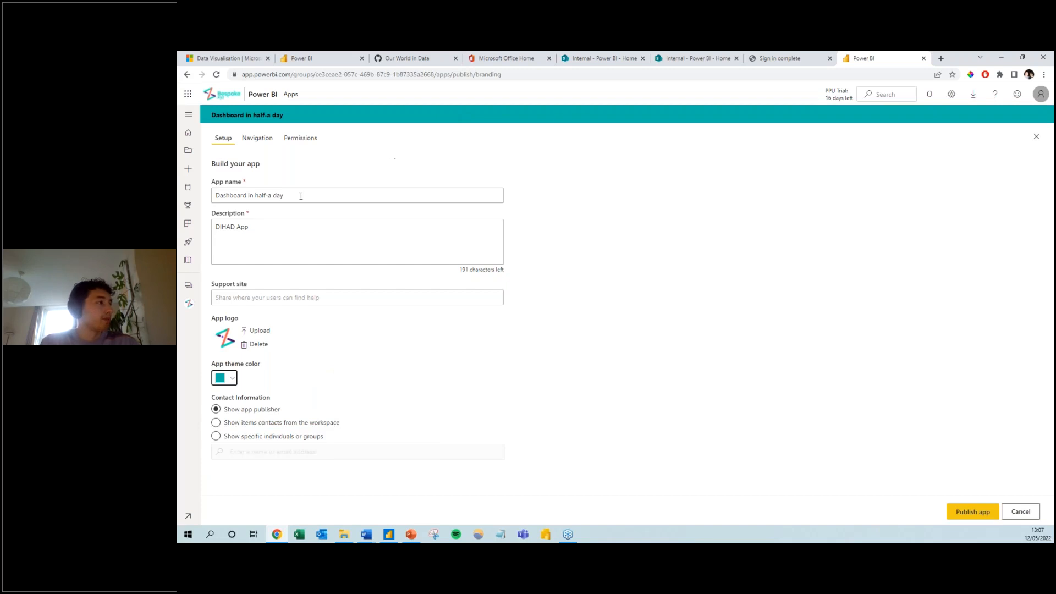
Move the DIHAD Report above the DIAD Report in the app's navigation order
{"action": "left_click", "coordinate": [262, 144]}
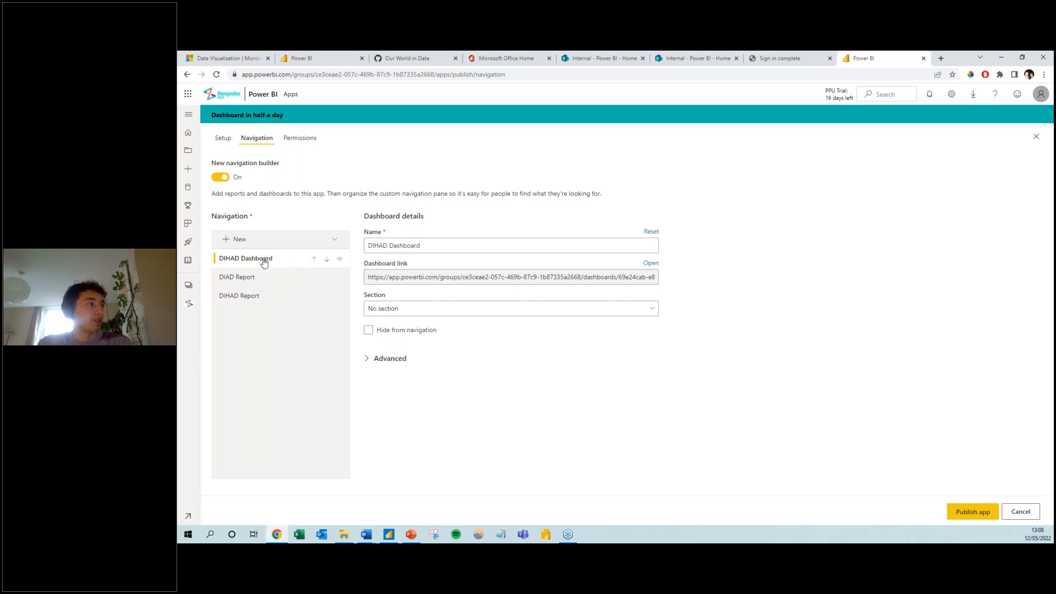
{"action": "left_click", "coordinate": [260, 296]}
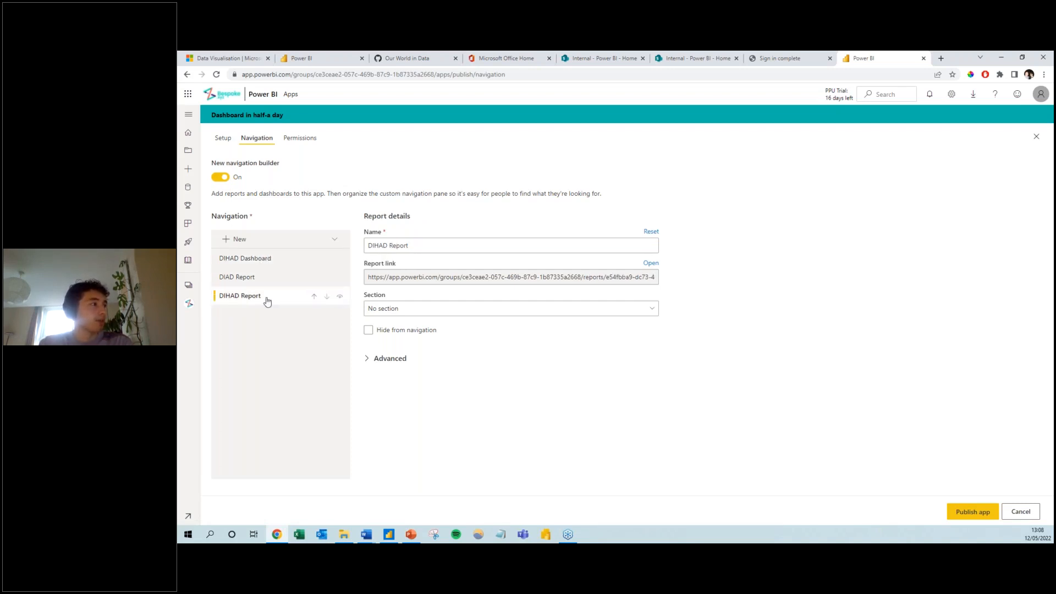
{"action": "left_click", "coordinate": [313, 297]}
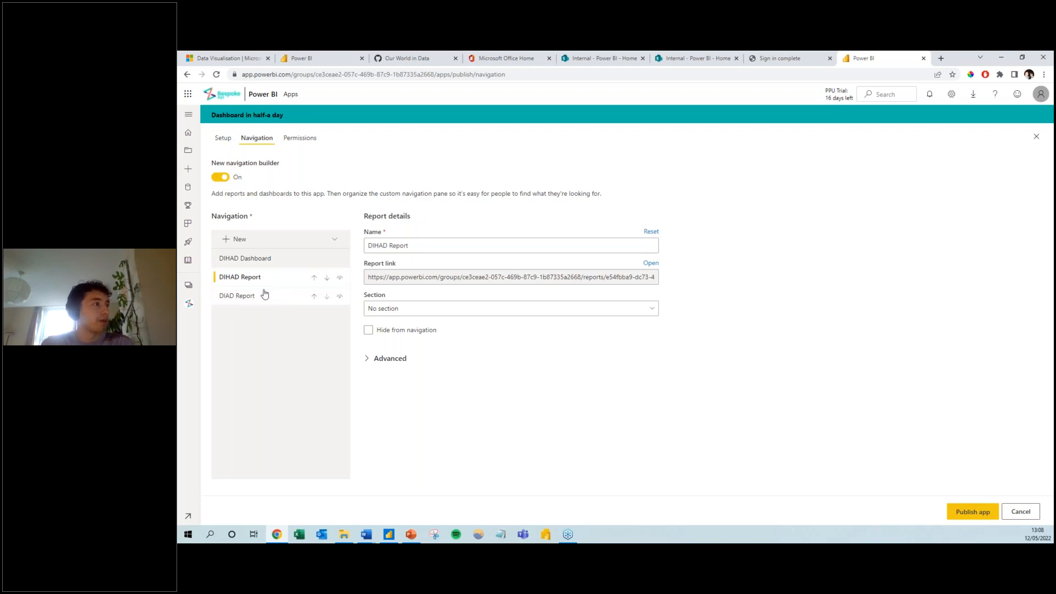
Add a colleague by name to the specific individuals who have access to the app
{"action": "left_click", "coordinate": [288, 144]}
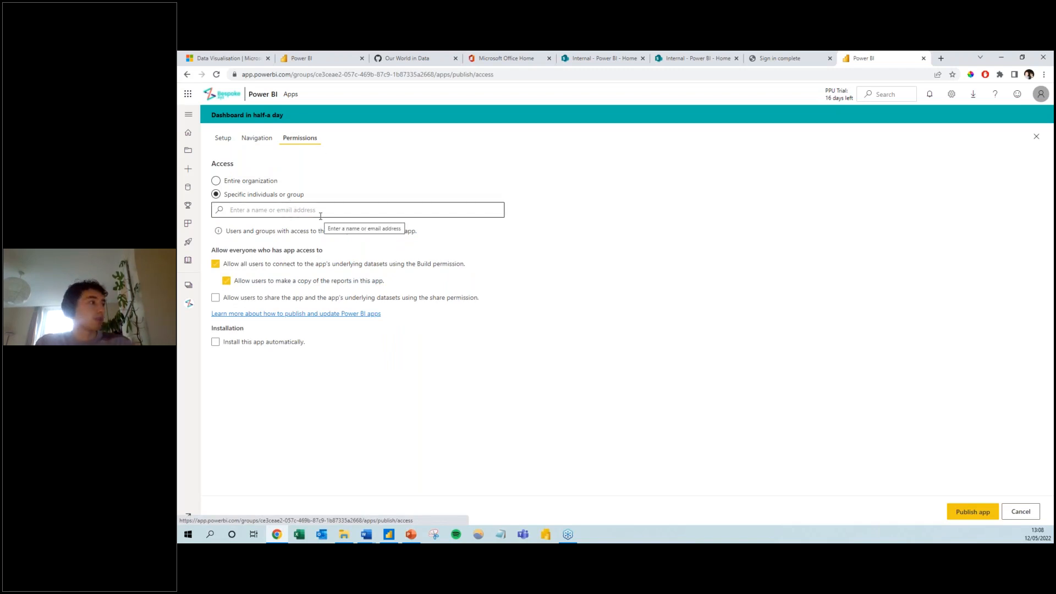
{"action": "left_click", "coordinate": [287, 205]}
{"action": "type", "text": "Kelly"}
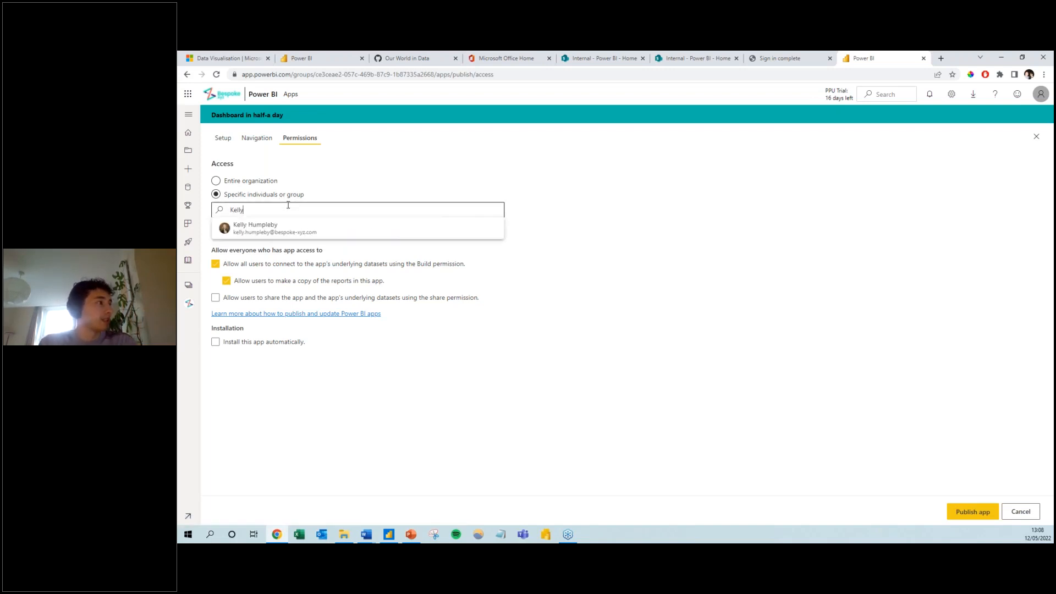
{"action": "left_click", "coordinate": [270, 230]}
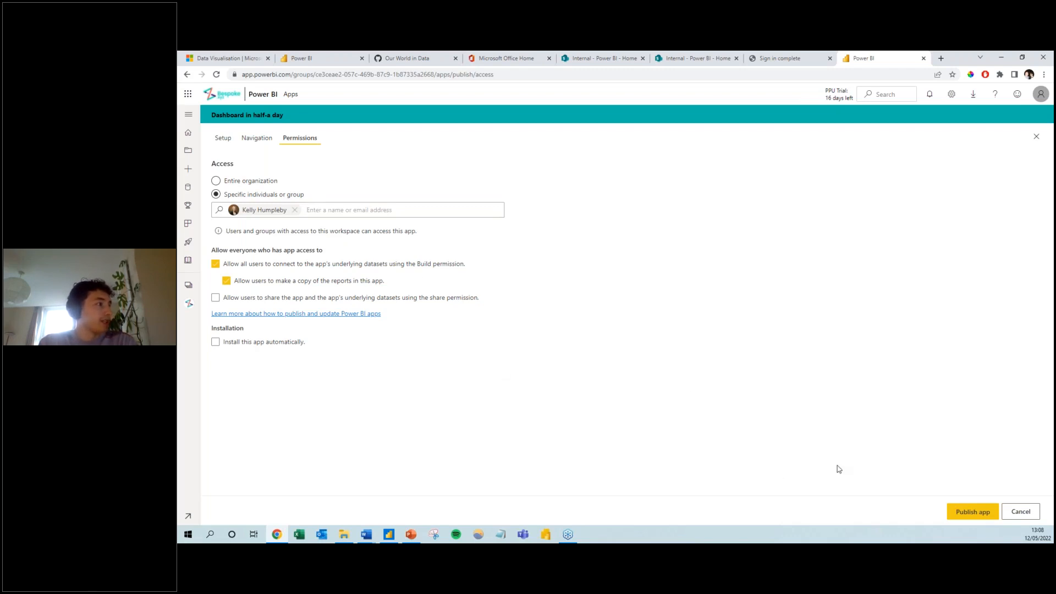
Publish the Dashboard in half-a day app and open the published app
{"action": "left_click", "coordinate": [973, 514]}
{"action": "left_click", "coordinate": [675, 330]}
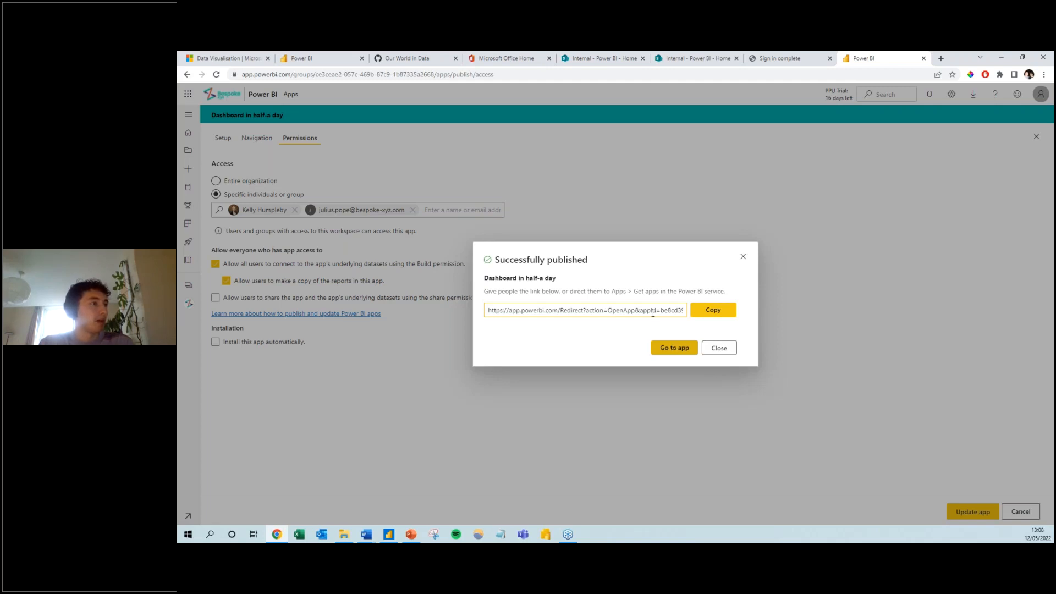
{"action": "left_click", "coordinate": [672, 345]}
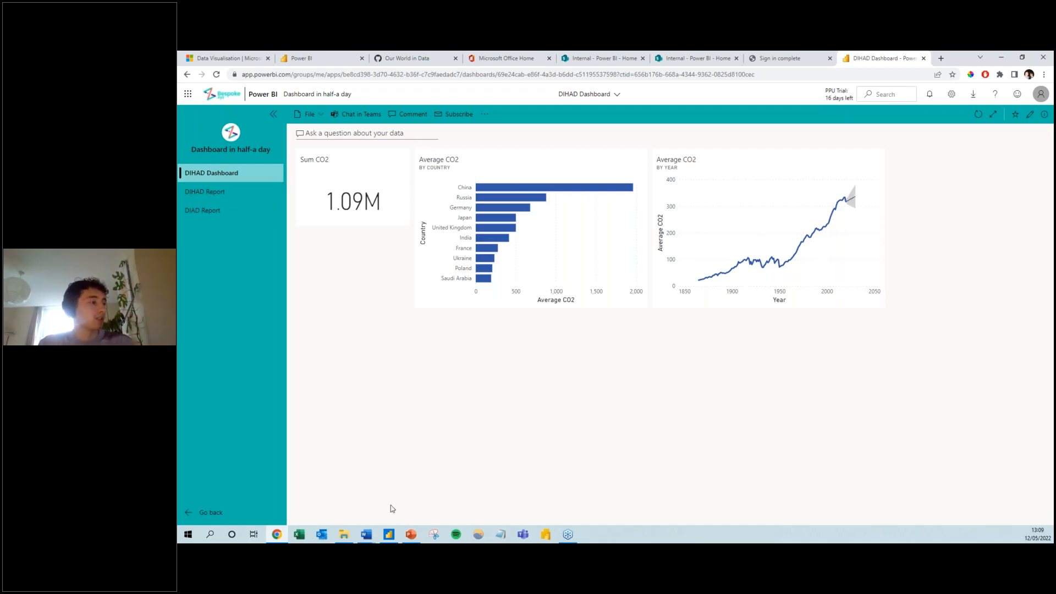
Switch to the DIHAD Report in Power BI Desktop and add a second, blank page in the report view
{"action": "mouse_move", "coordinate": [386, 537]}
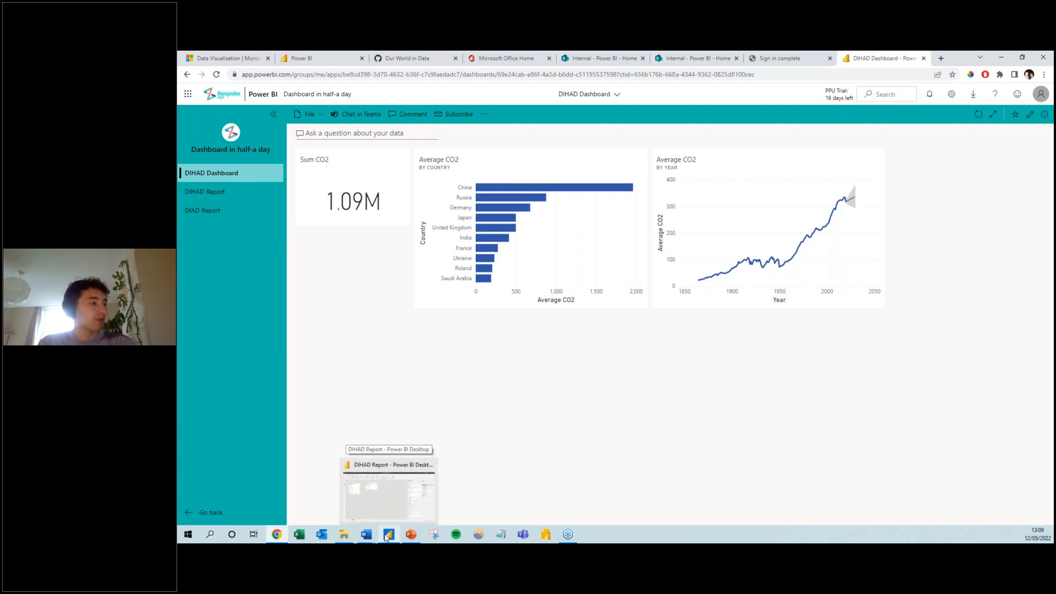
{"action": "left_click", "coordinate": [386, 537]}
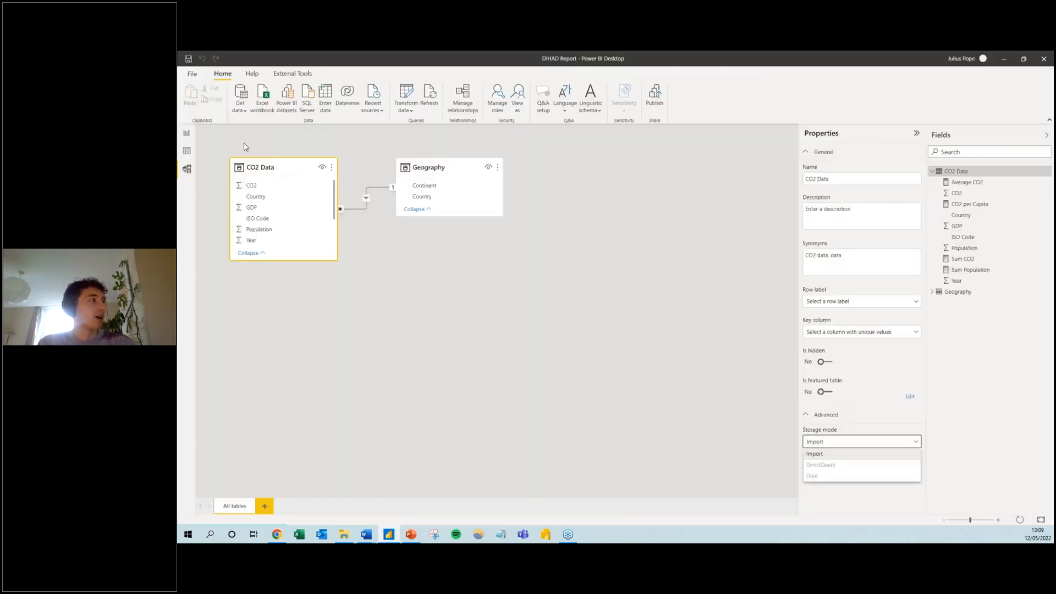
{"action": "left_click", "coordinate": [186, 132]}
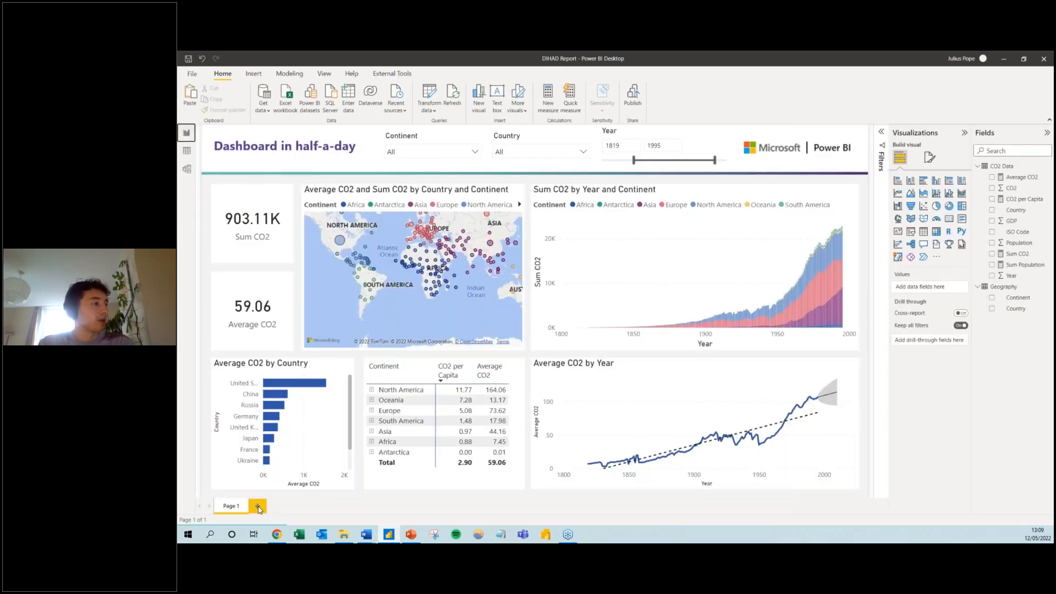
{"action": "left_click", "coordinate": [257, 506]}
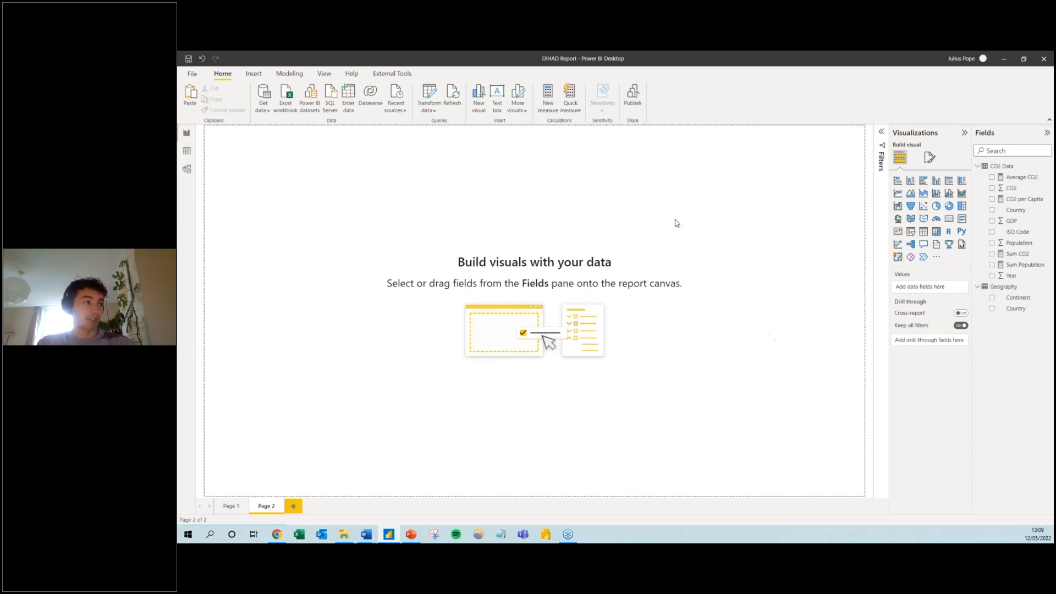
Switch back to the published app in Chrome, view the DIHAD Report and DIHAD Dashboard, and follow the Sum CO2 tile to its report
{"action": "left_click", "coordinate": [275, 536]}
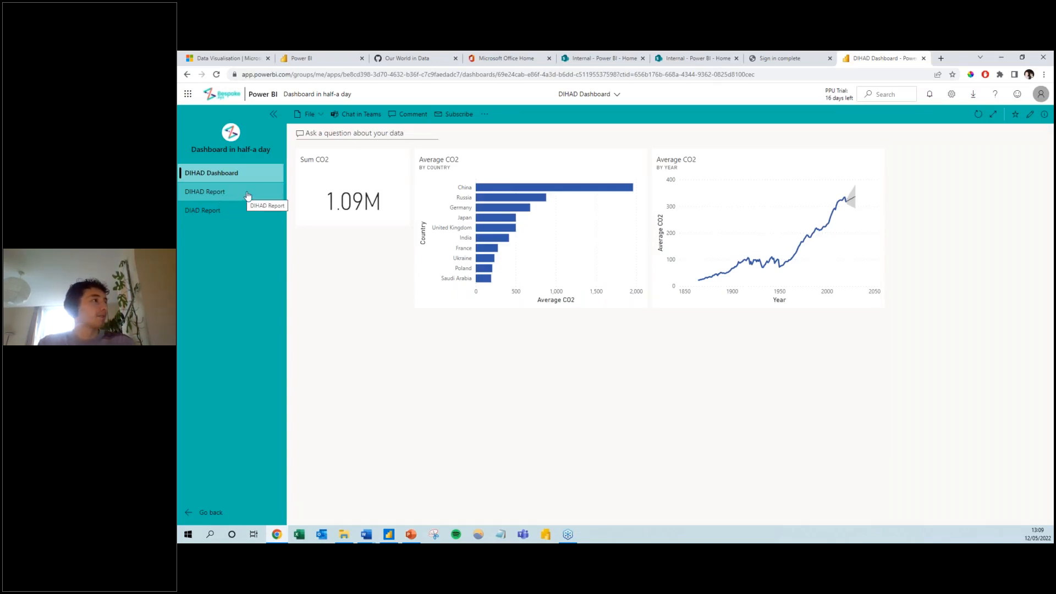
{"action": "left_click", "coordinate": [217, 199]}
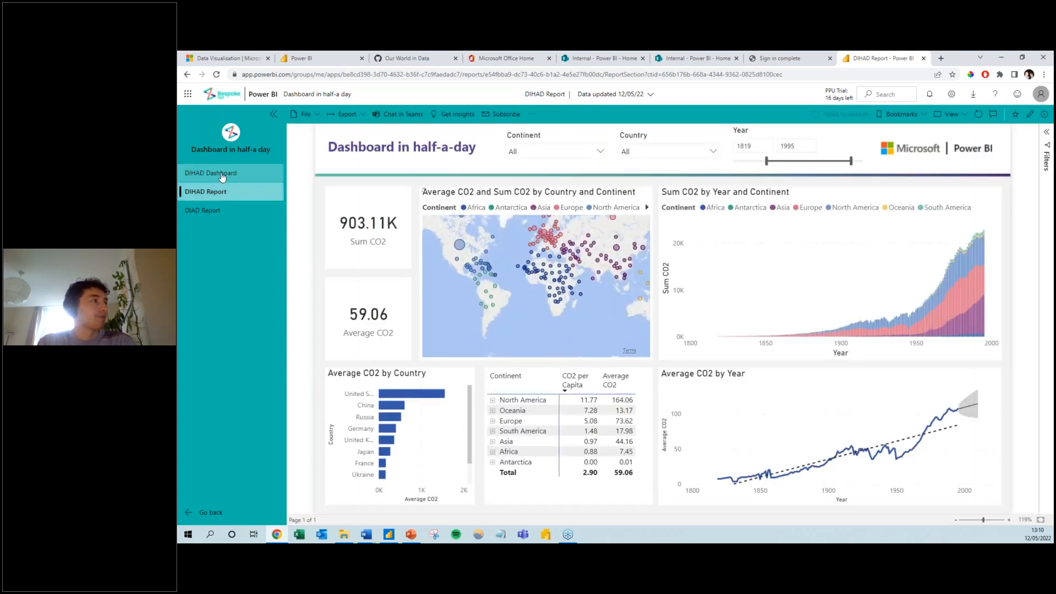
{"action": "left_click", "coordinate": [222, 174]}
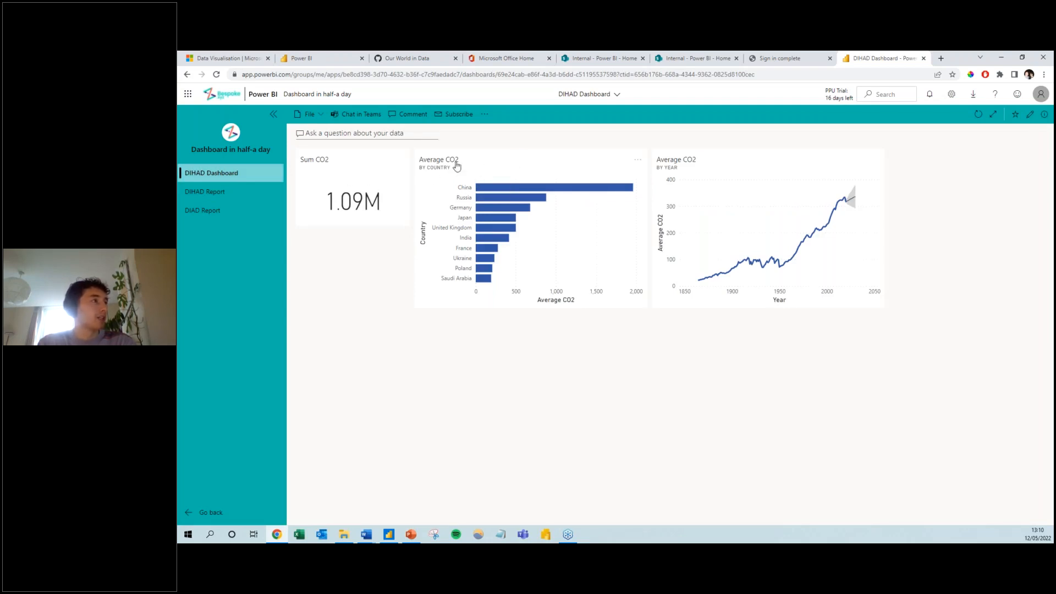
{"action": "left_click", "coordinate": [356, 170]}
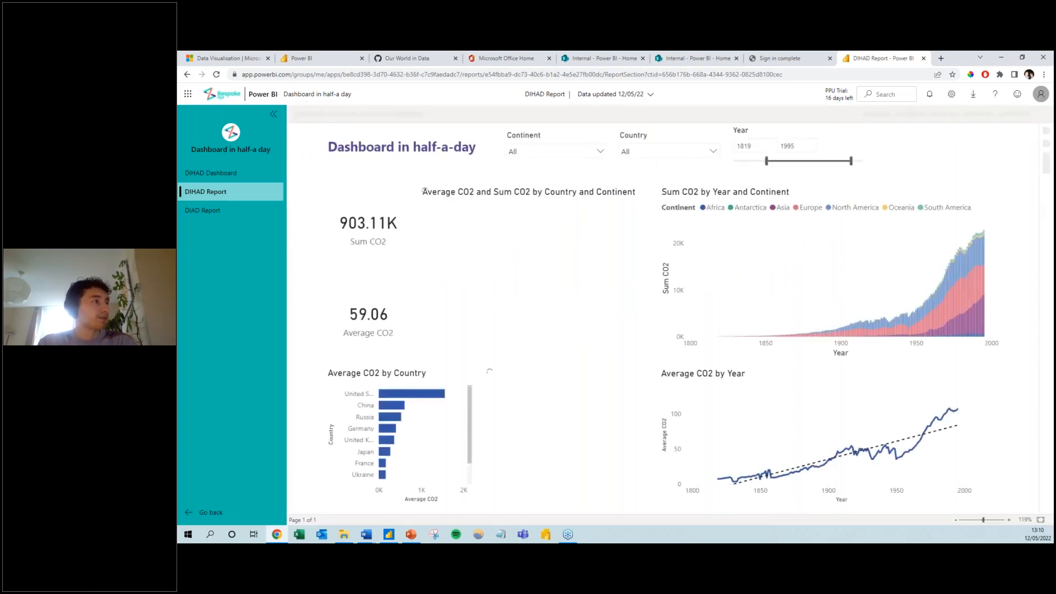
View the DIHAD Dashboard and the DIAD Report in the published app, and leave the app
{"action": "left_click", "coordinate": [216, 176]}
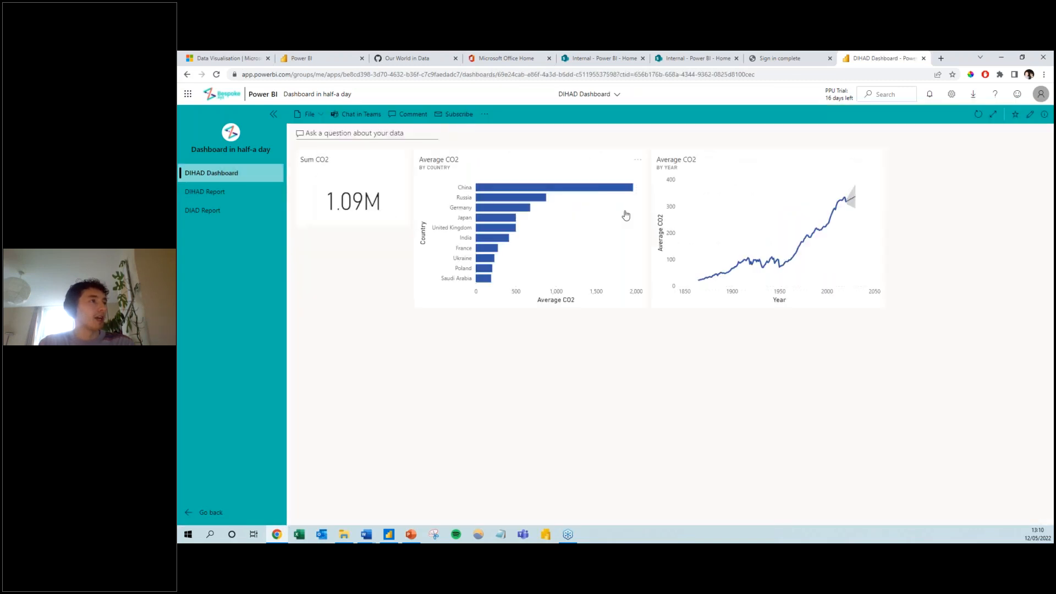
{"action": "left_click", "coordinate": [203, 210]}
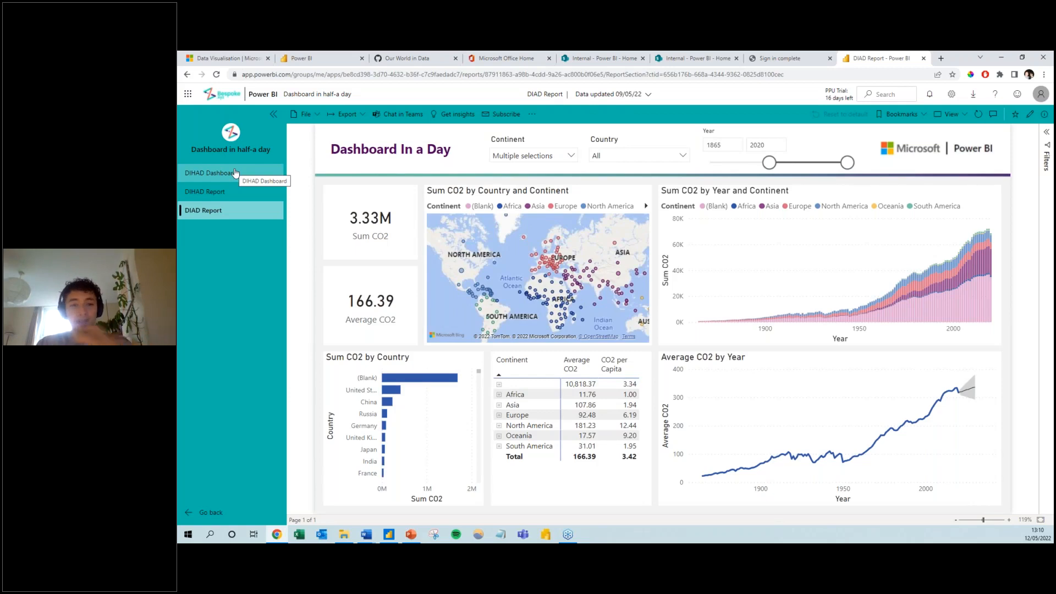
{"action": "left_click", "coordinate": [202, 517]}
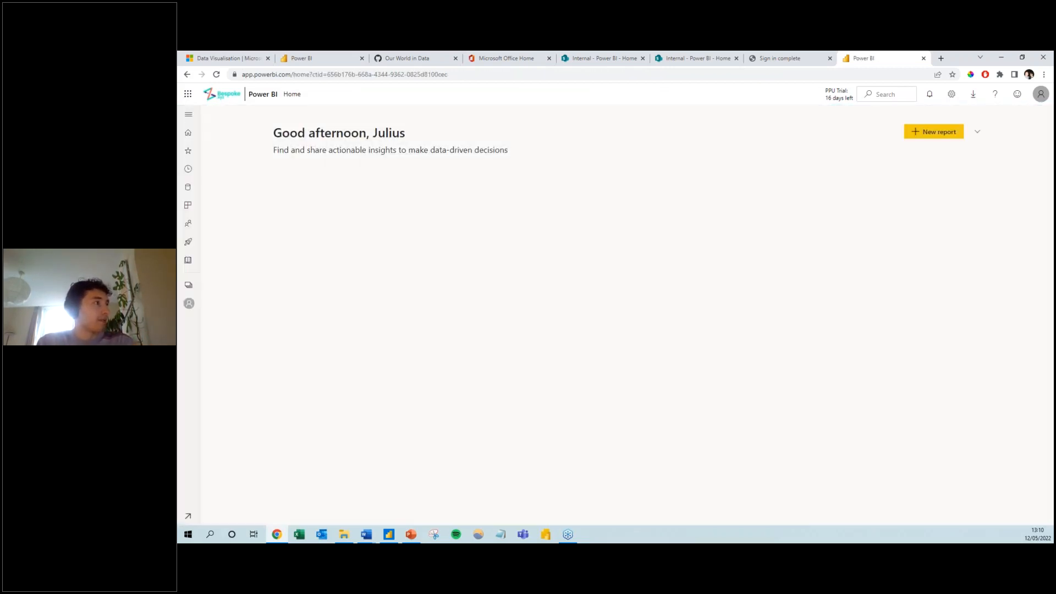
Open the Dashboard in half-a day workspace from the list of workspaces
{"action": "left_click", "coordinate": [188, 286]}
{"action": "scroll", "coordinate": [269, 387], "scroll_direction": "down", "scroll_amount": 5}
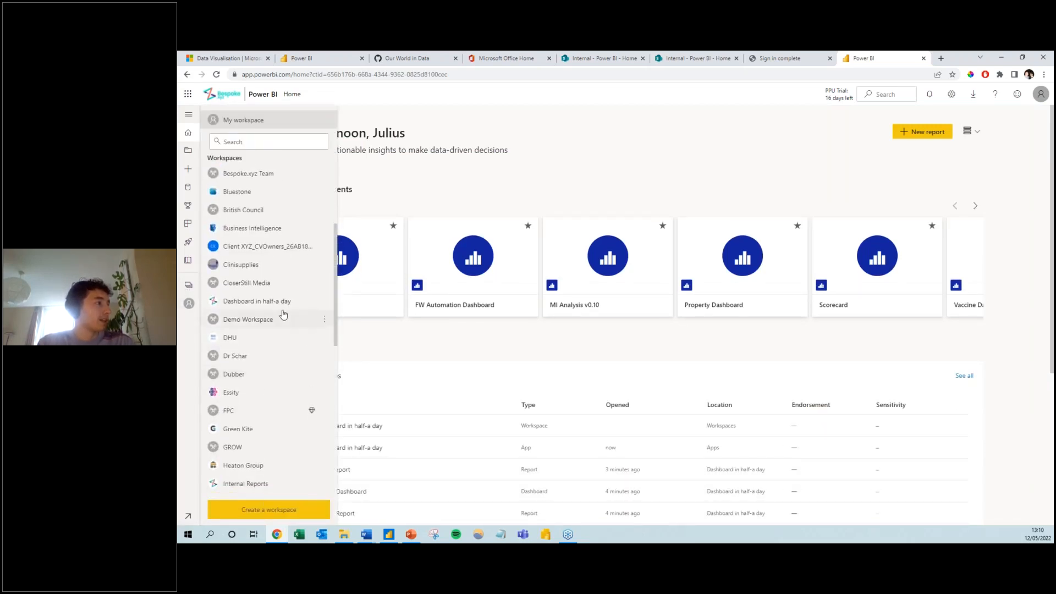
{"action": "left_click", "coordinate": [276, 301]}
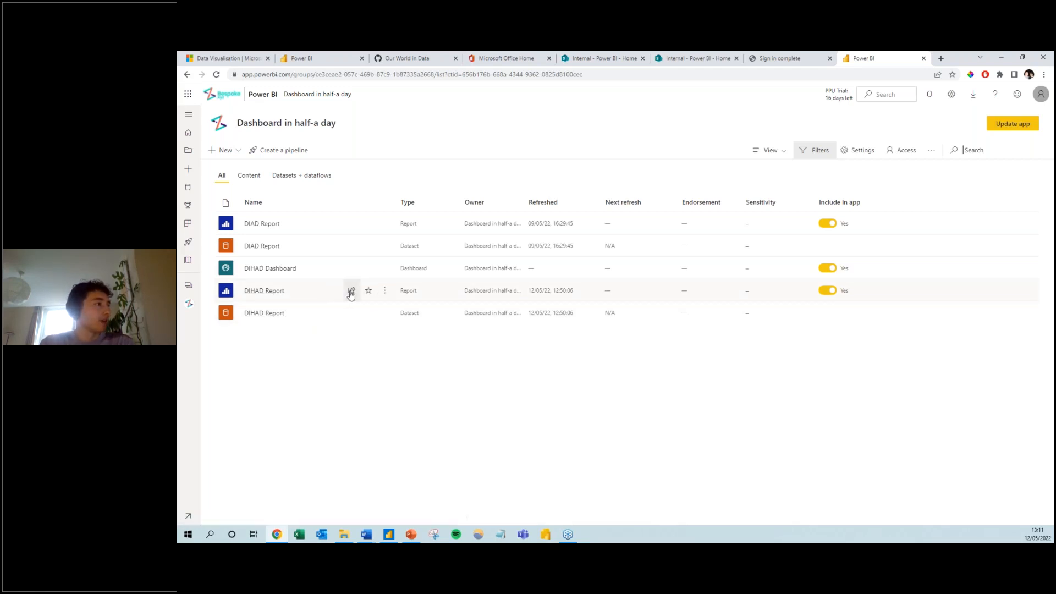
Start sharing the DIHAD Report by link and add a colleague by name as the recipient
{"action": "left_click", "coordinate": [351, 291]}
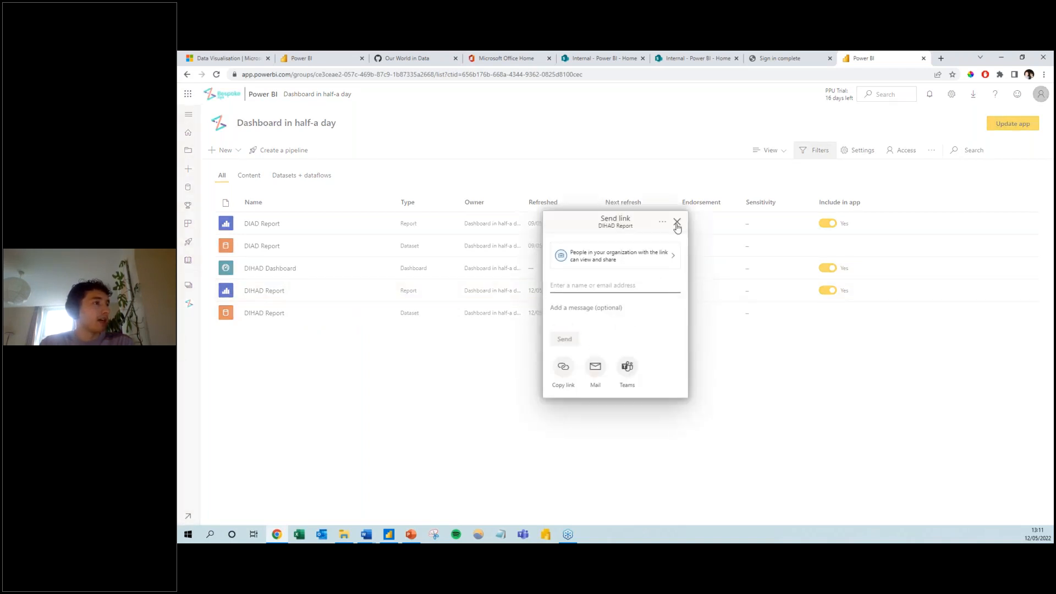
{"action": "left_click", "coordinate": [677, 222]}
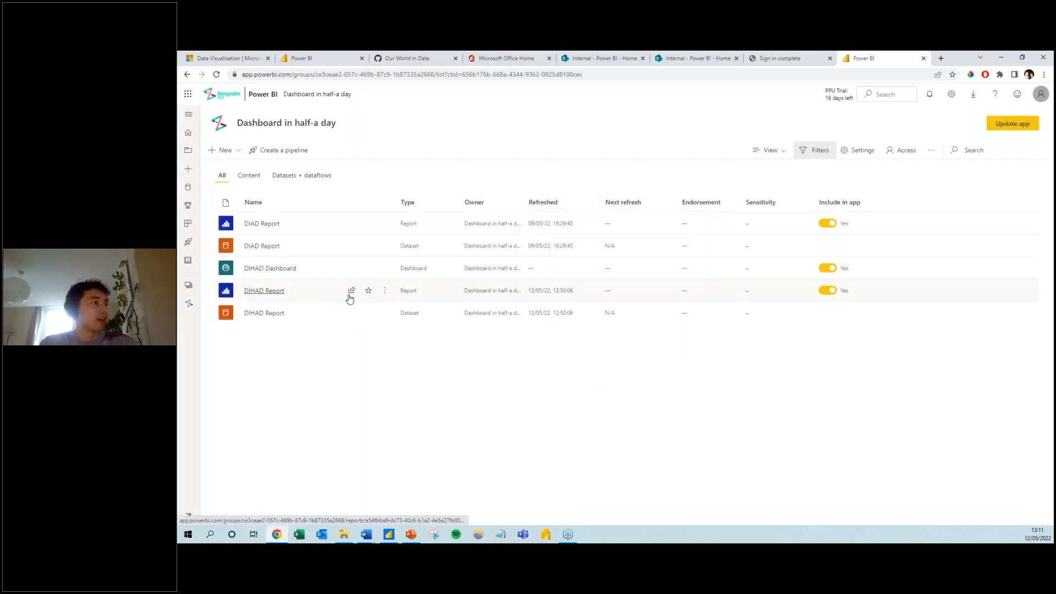
{"action": "left_click", "coordinate": [352, 291]}
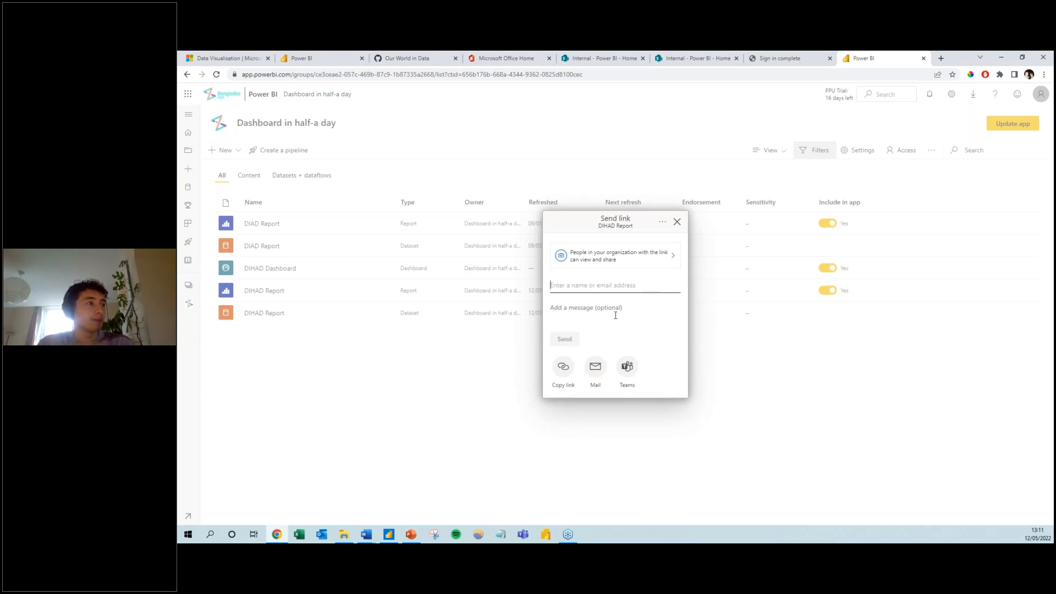
{"action": "type", "text": "kelly"}
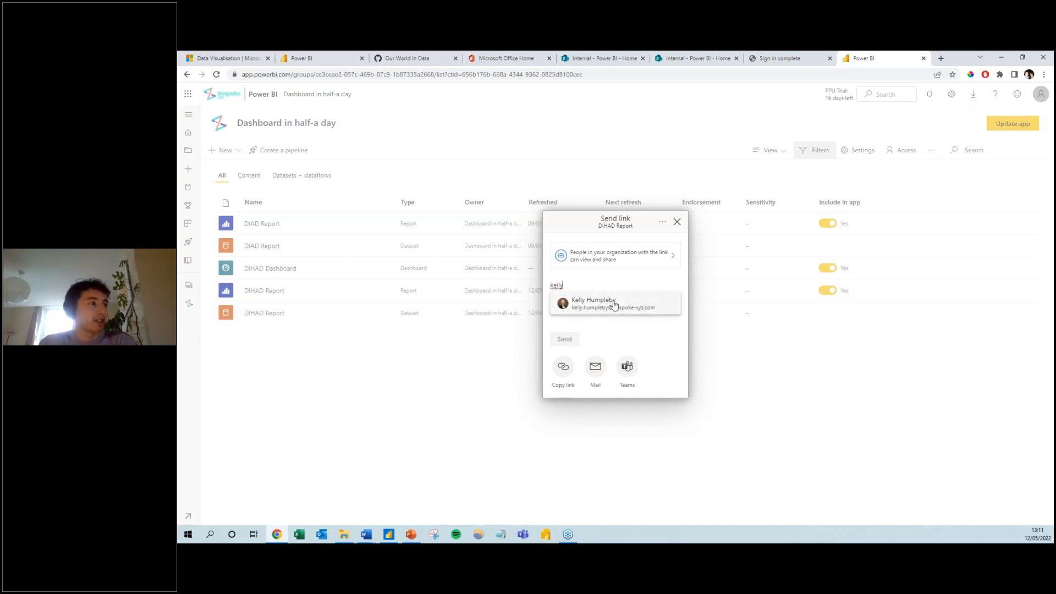
{"action": "left_click", "coordinate": [614, 304]}
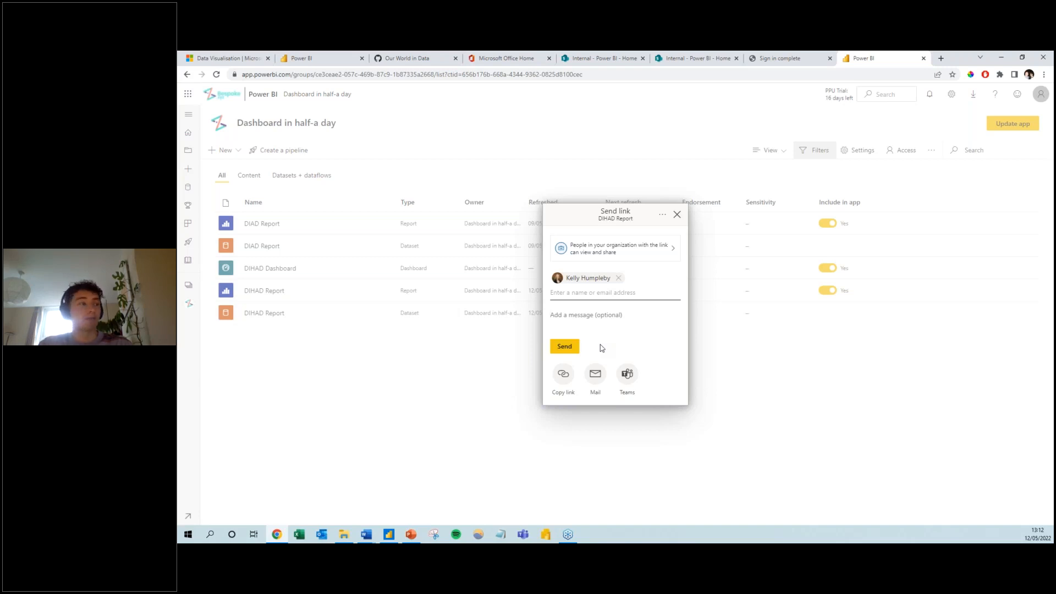
Try limiting the report link to specific people without resharing but with building content allowed, and discard the settings and the share
{"action": "left_click", "coordinate": [638, 253]}
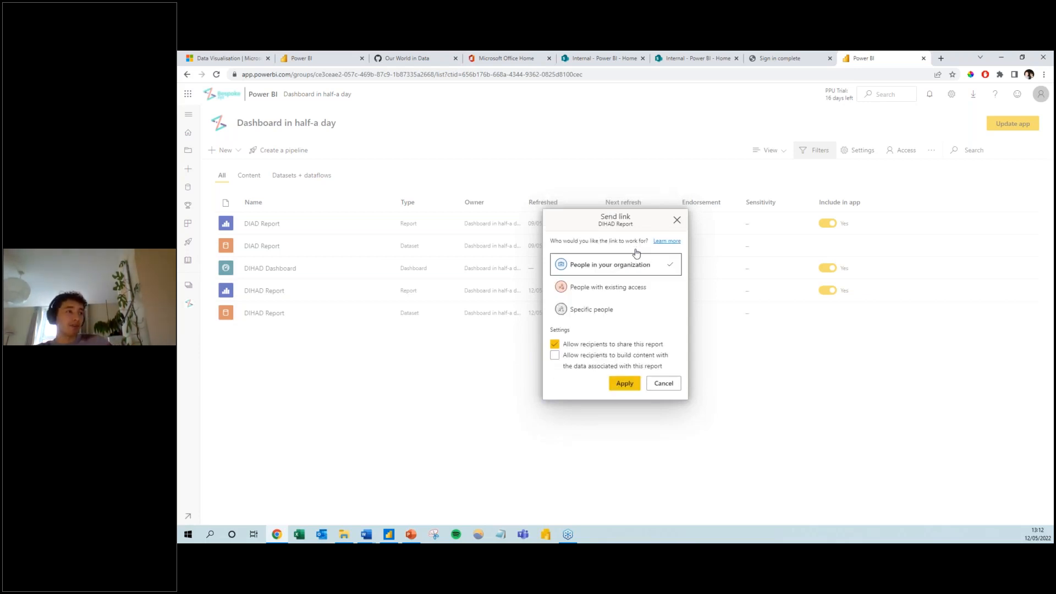
{"action": "left_click", "coordinate": [621, 290]}
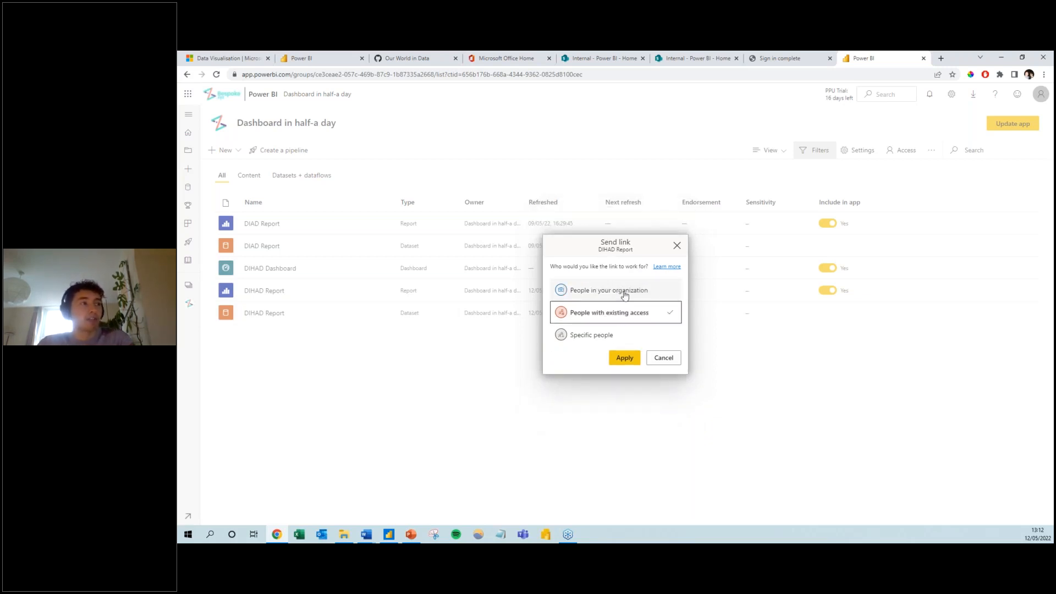
{"action": "left_click", "coordinate": [620, 336]}
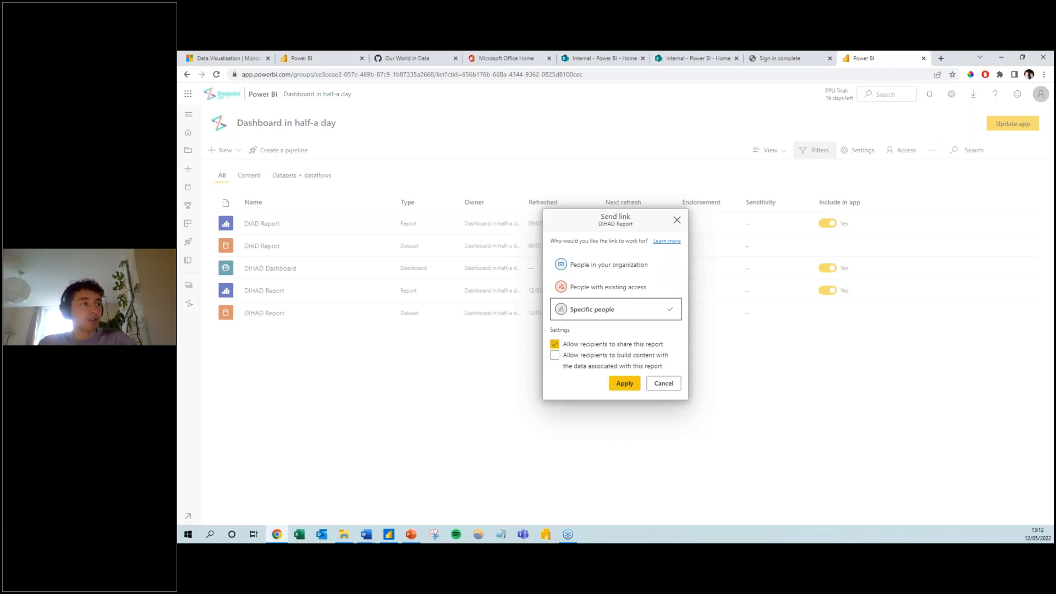
{"action": "left_click", "coordinate": [618, 347]}
{"action": "left_click", "coordinate": [623, 368]}
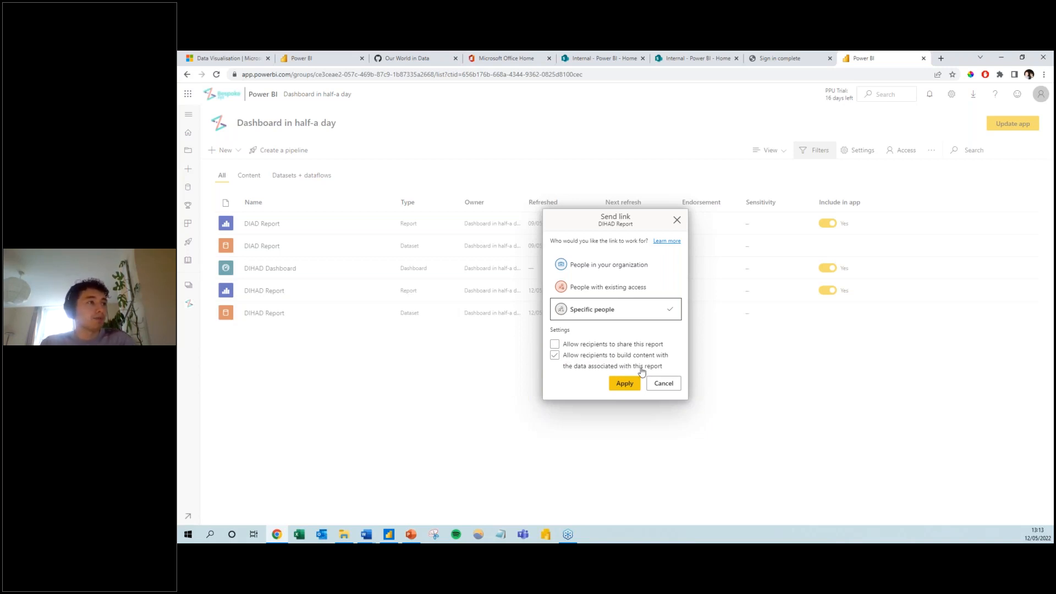
{"action": "left_click", "coordinate": [664, 384]}
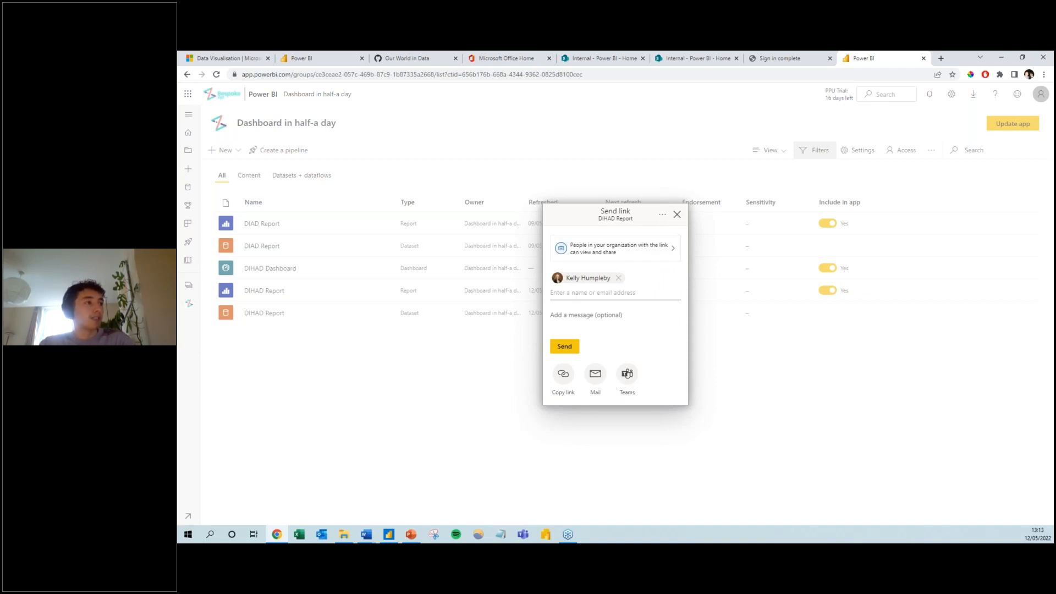
{"action": "left_click", "coordinate": [677, 215]}
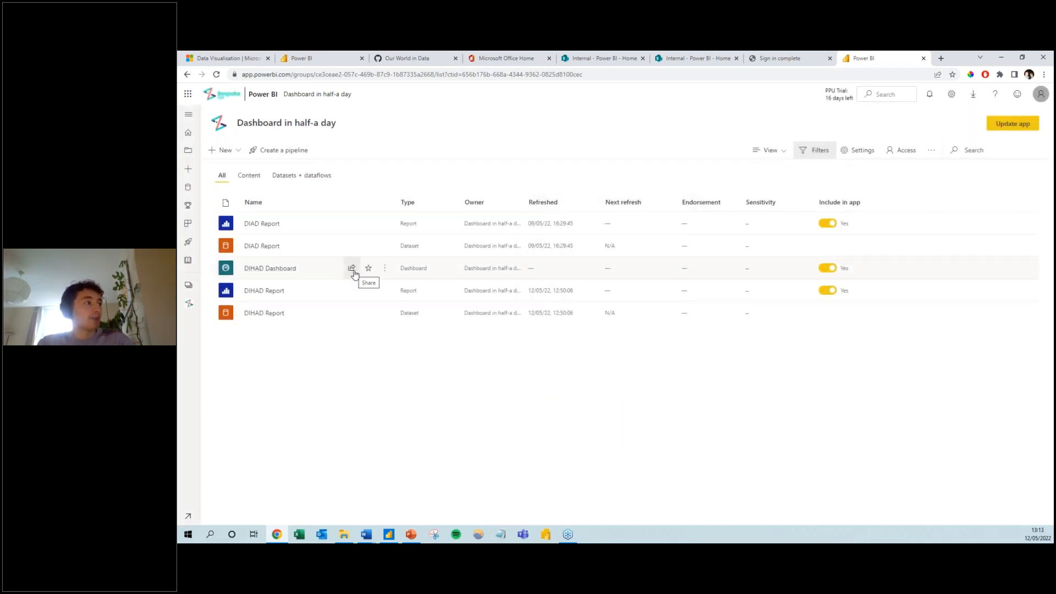
Try sharing the DIHAD Dashboard with resharing and content building disallowed, and cancel without granting access
{"action": "left_click", "coordinate": [352, 269]}
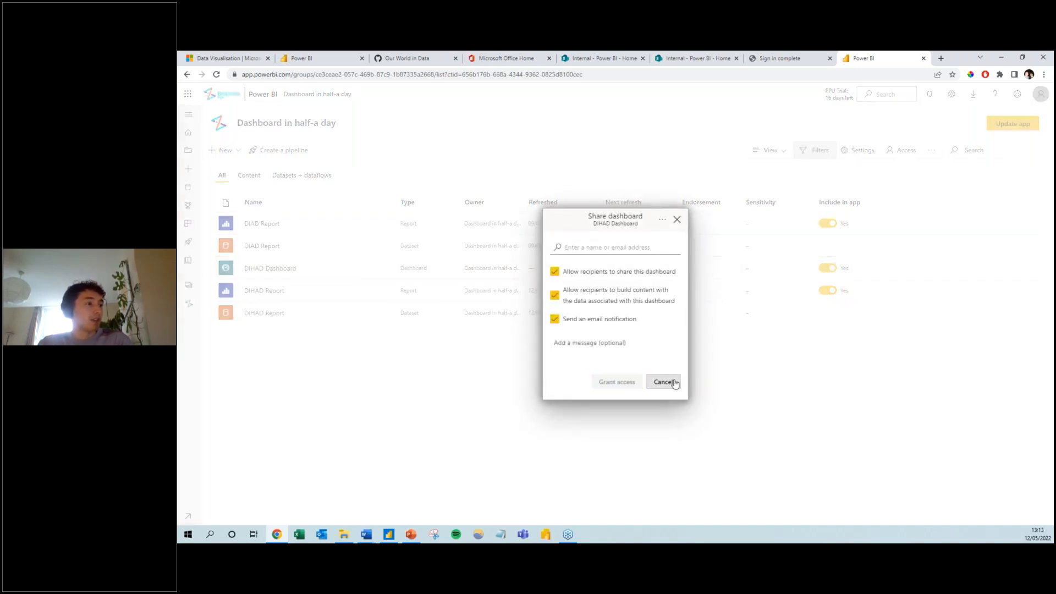
{"action": "right_click", "coordinate": [672, 380]}
{"action": "left_click", "coordinate": [662, 382]}
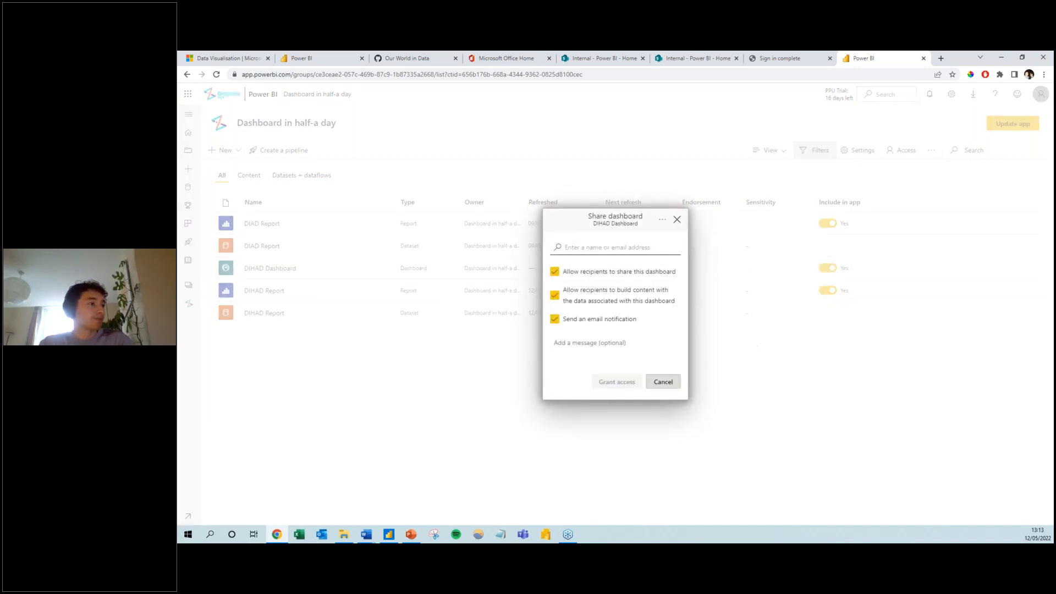
{"action": "left_click", "coordinate": [662, 381]}
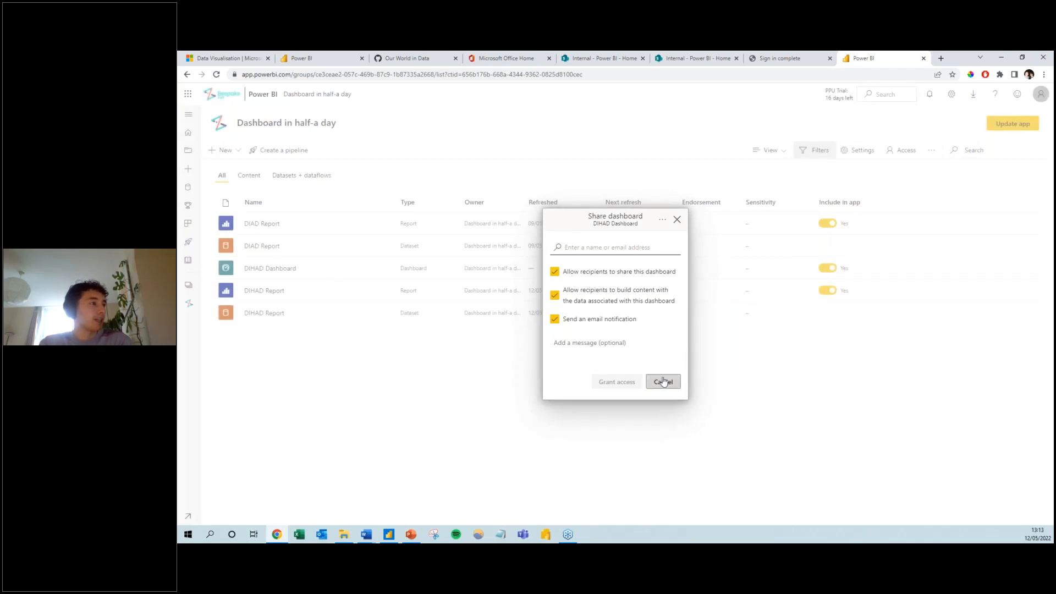
{"action": "left_click", "coordinate": [351, 269]}
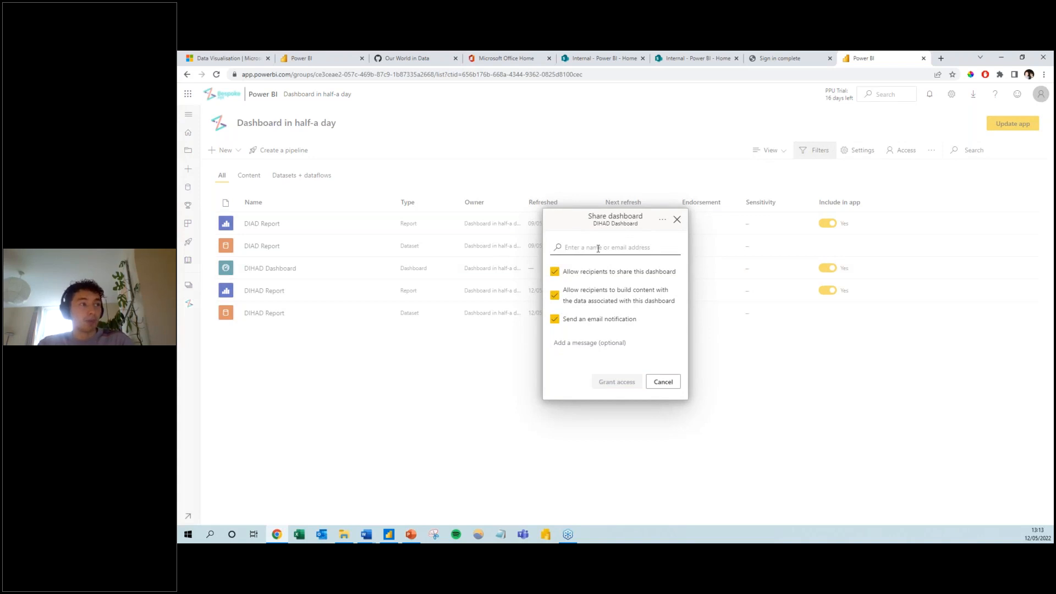
{"action": "left_click", "coordinate": [618, 301]}
{"action": "left_click", "coordinate": [617, 272]}
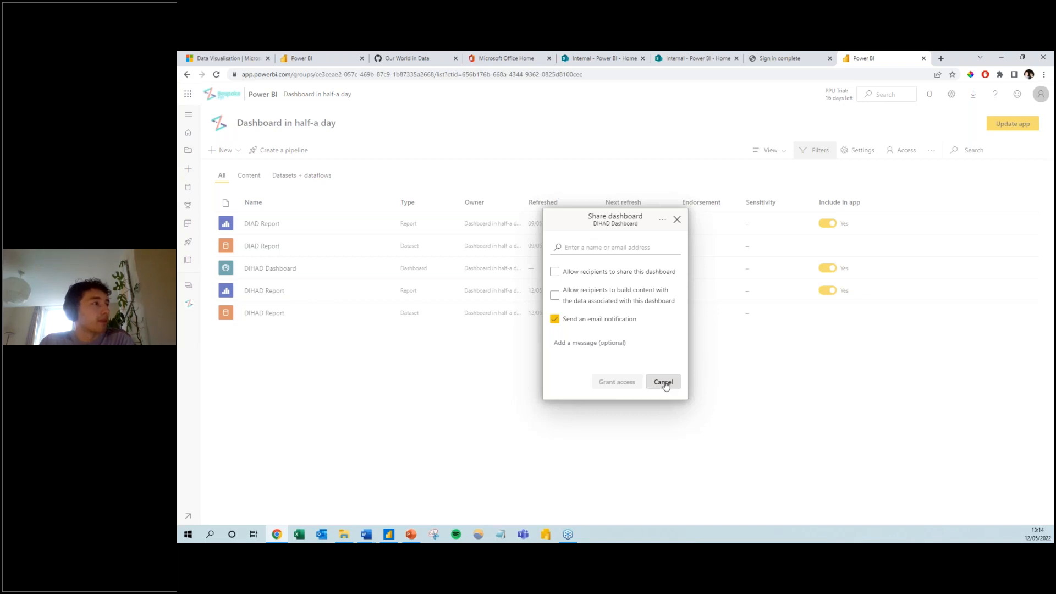
{"action": "left_click", "coordinate": [664, 382]}
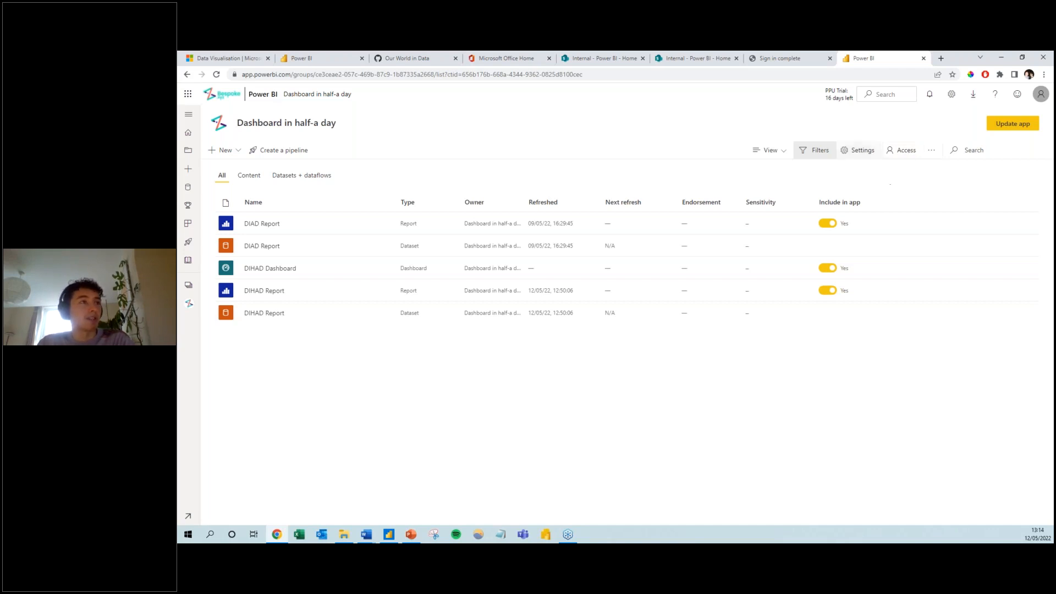
Give a colleague access to the Dashboard in half-a day workspace with the Viewer role
{"action": "left_click", "coordinate": [905, 151]}
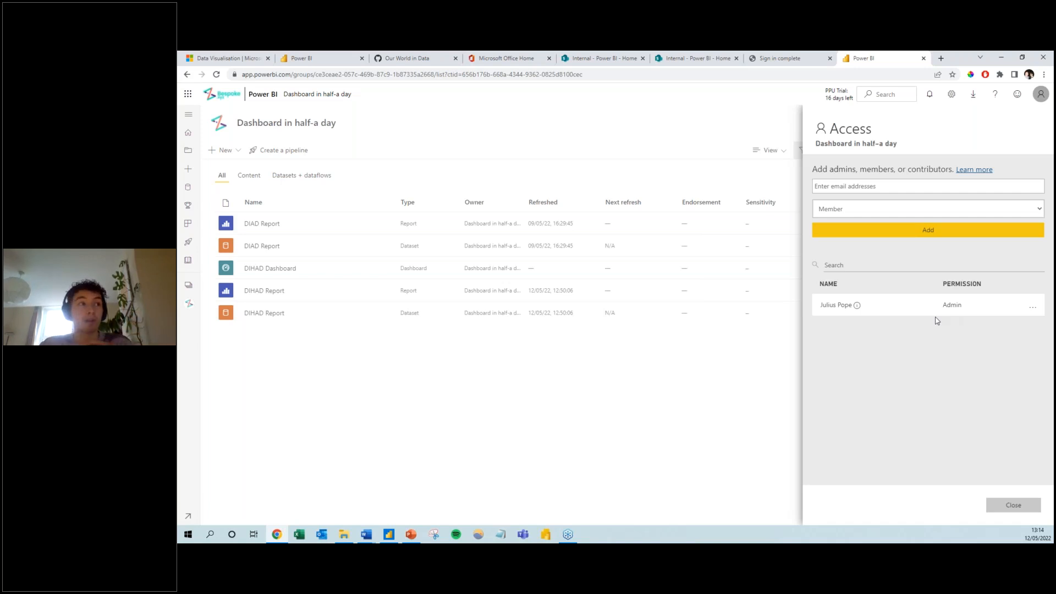
{"action": "left_click", "coordinate": [878, 186]}
{"action": "type", "text": "kel"}
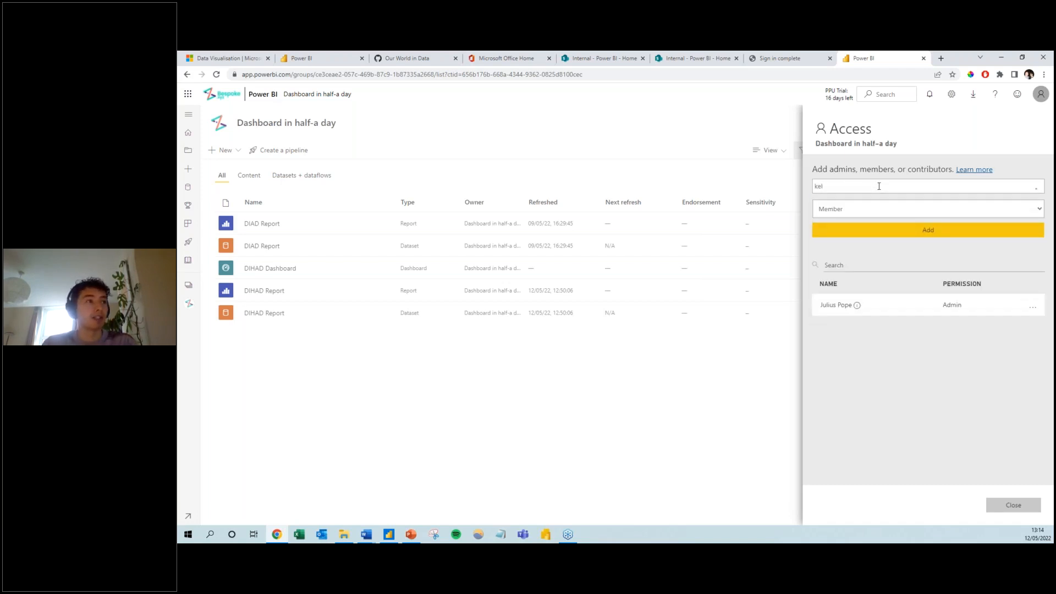
{"action": "type", "text": "ly"}
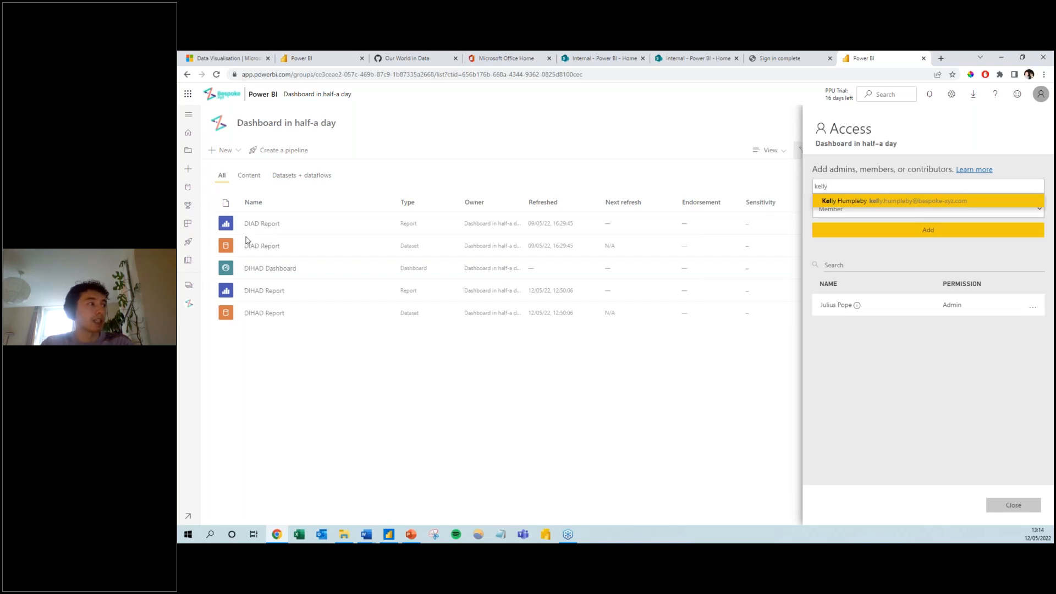
{"action": "left_click", "coordinate": [860, 204]}
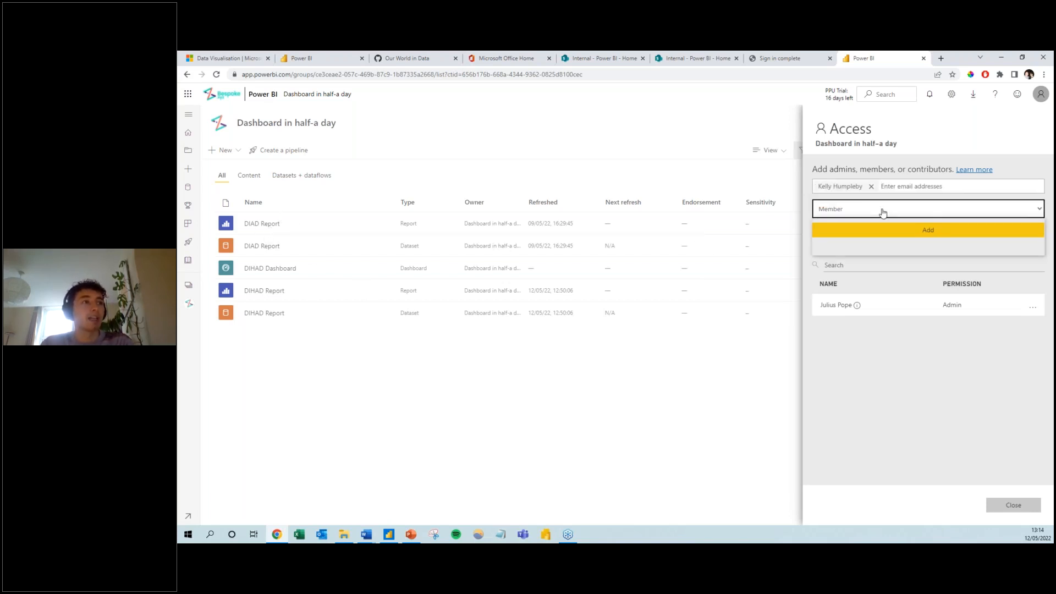
{"action": "left_click", "coordinate": [882, 211]}
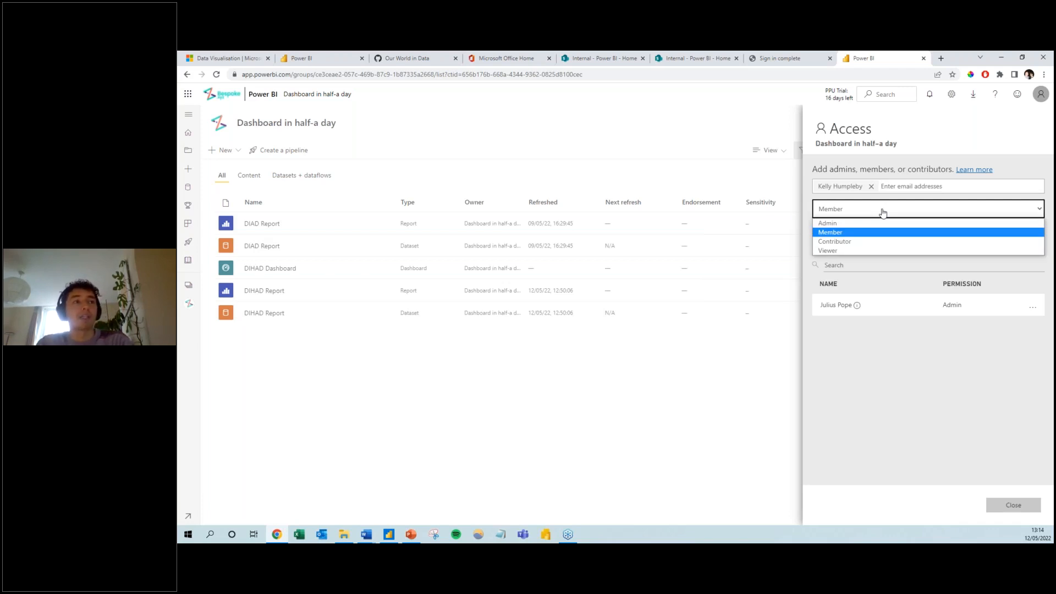
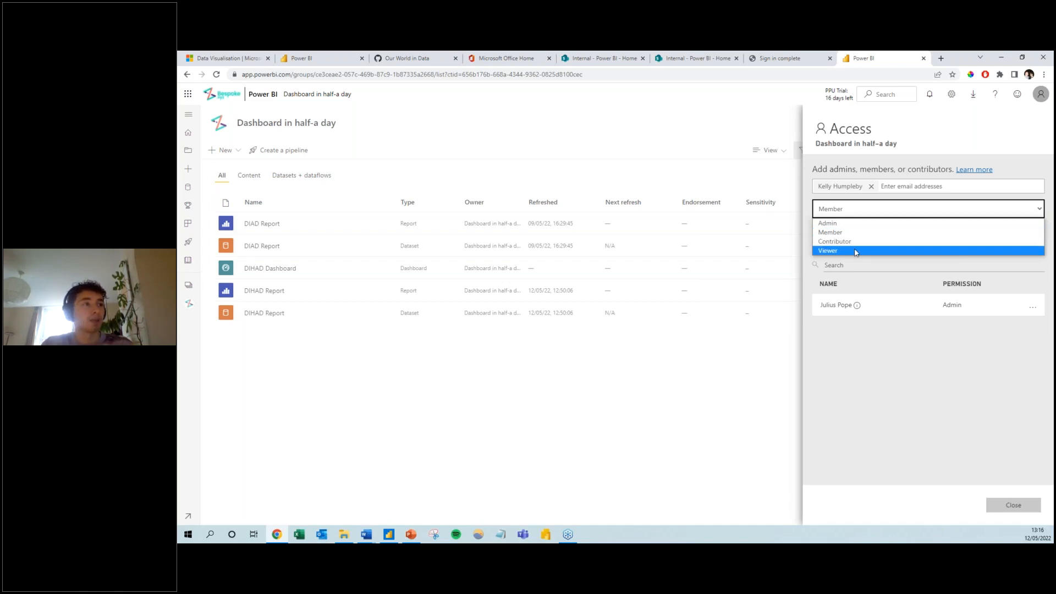
{"action": "left_click", "coordinate": [857, 250]}
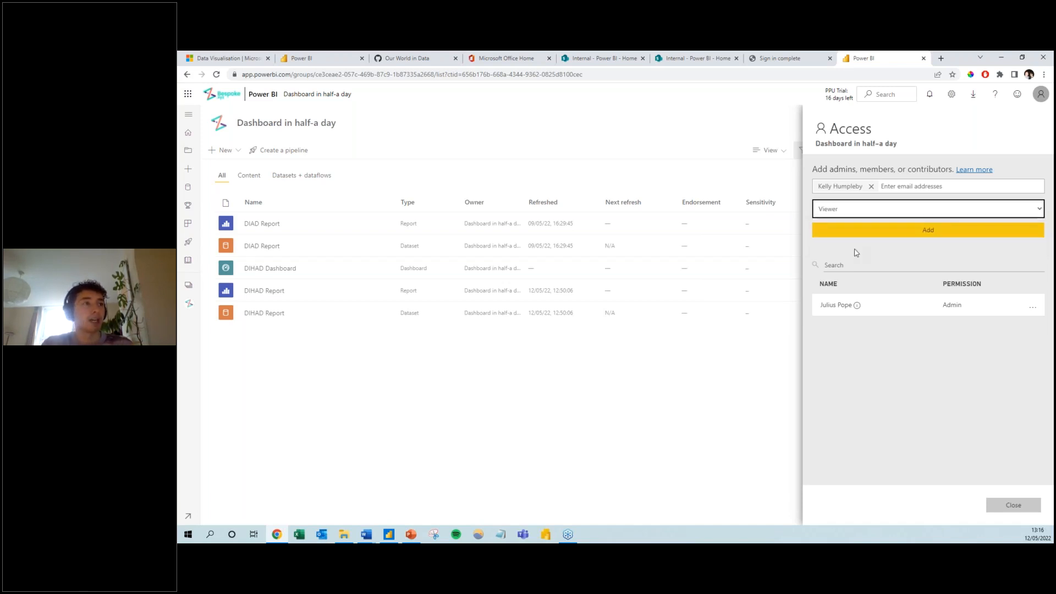
{"action": "left_click", "coordinate": [912, 235]}
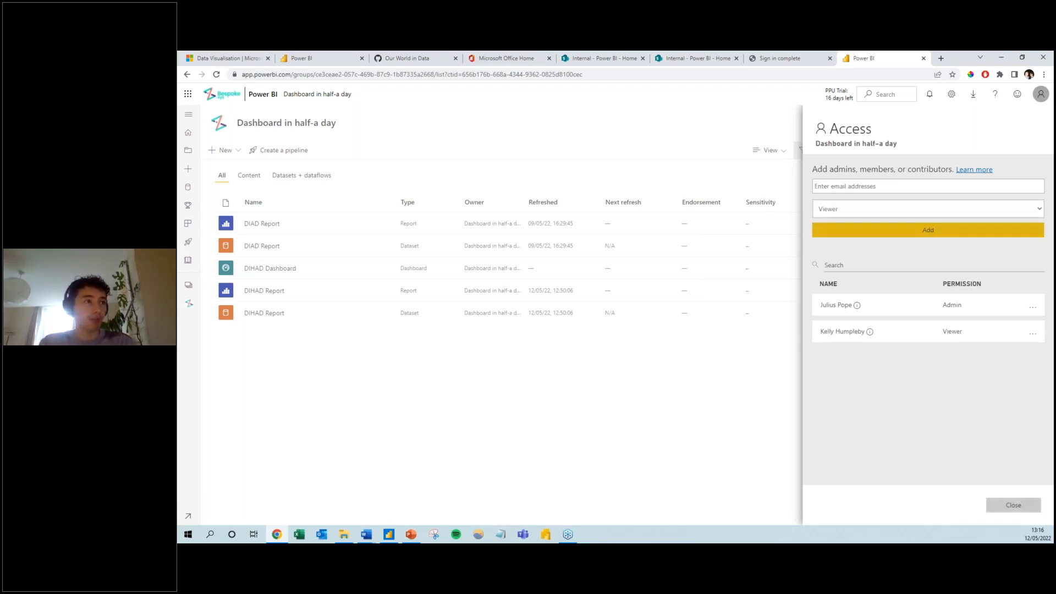
{"action": "left_click", "coordinate": [1015, 504]}
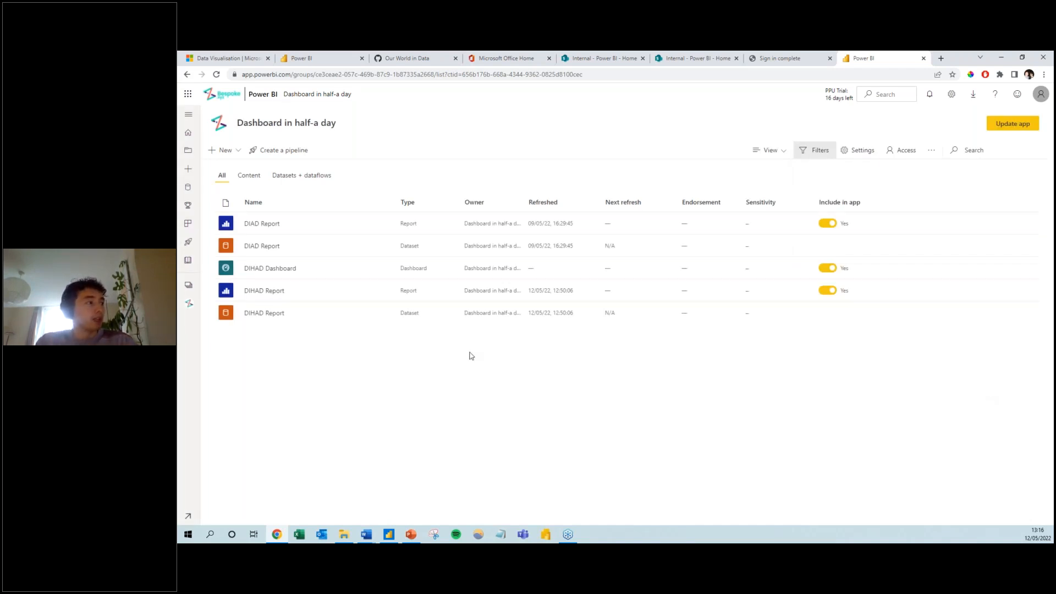
Open the DIHAD Report from the workspace and select all continents in the Continent slicer
{"action": "left_click", "coordinate": [264, 290]}
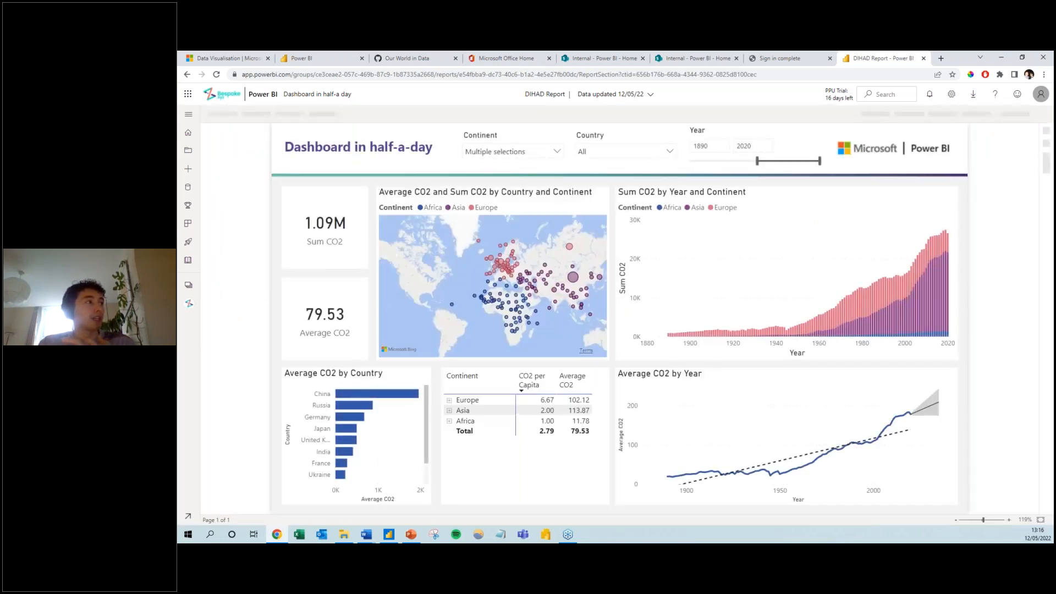
{"action": "left_click", "coordinate": [527, 152]}
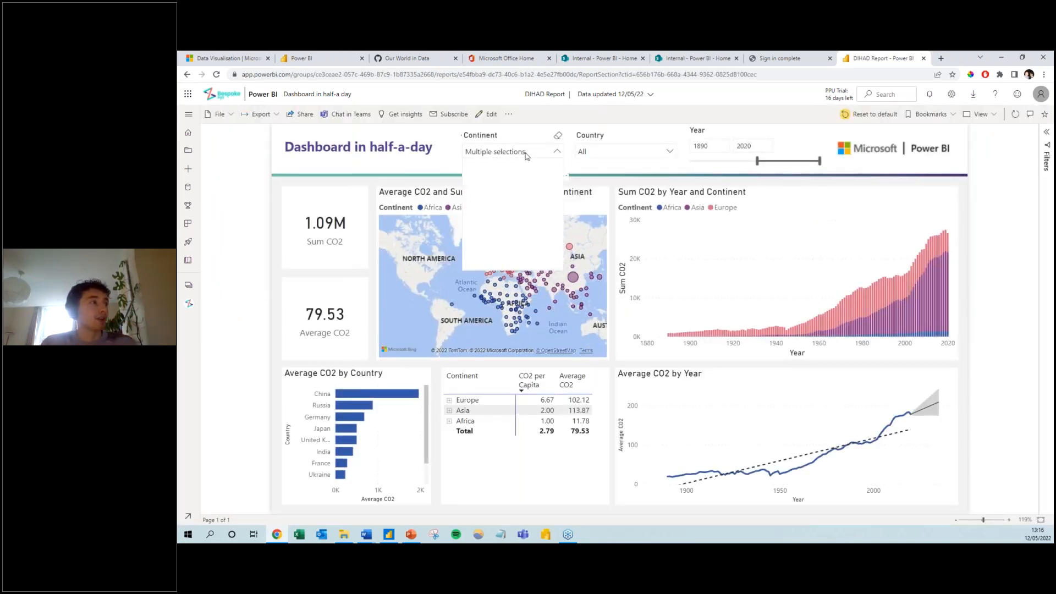
{"action": "left_click", "coordinate": [497, 179]}
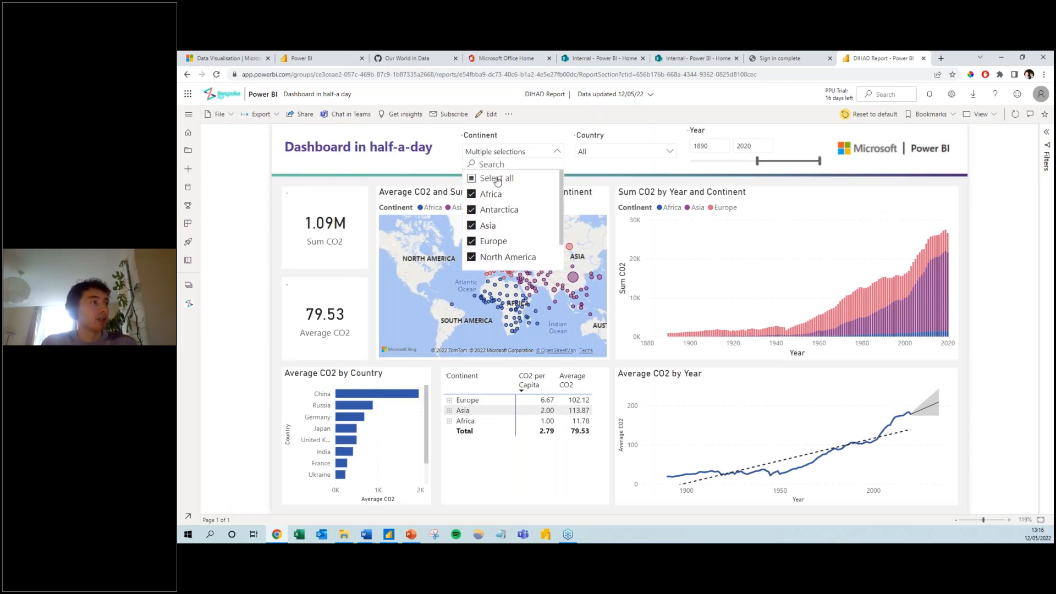
{"action": "scroll", "coordinate": [519, 224], "scroll_direction": "down", "scroll_amount": 2}
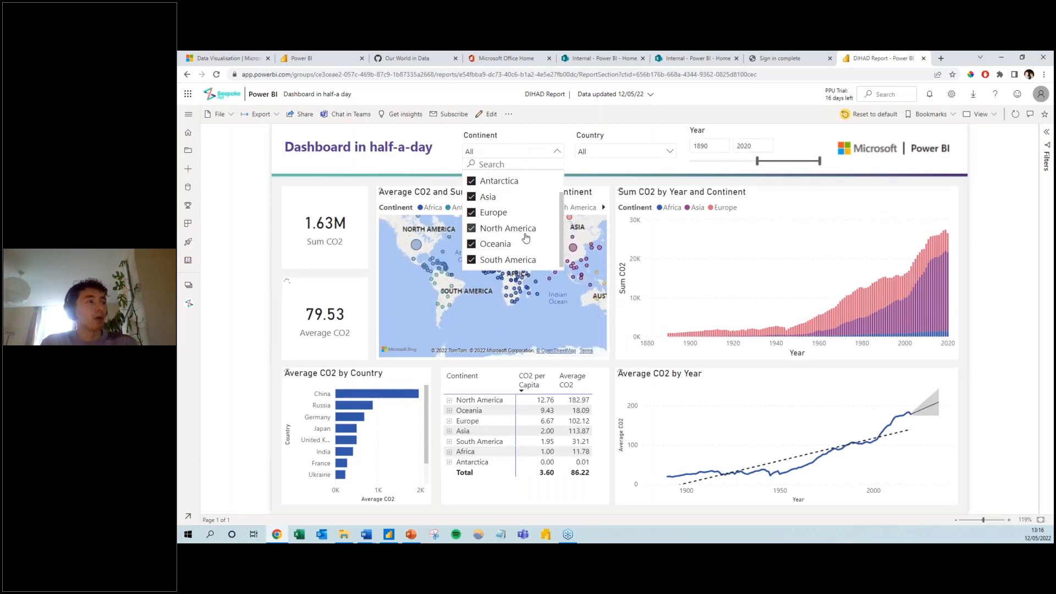
{"action": "scroll", "coordinate": [517, 218], "scroll_direction": "up", "scroll_amount": 2}
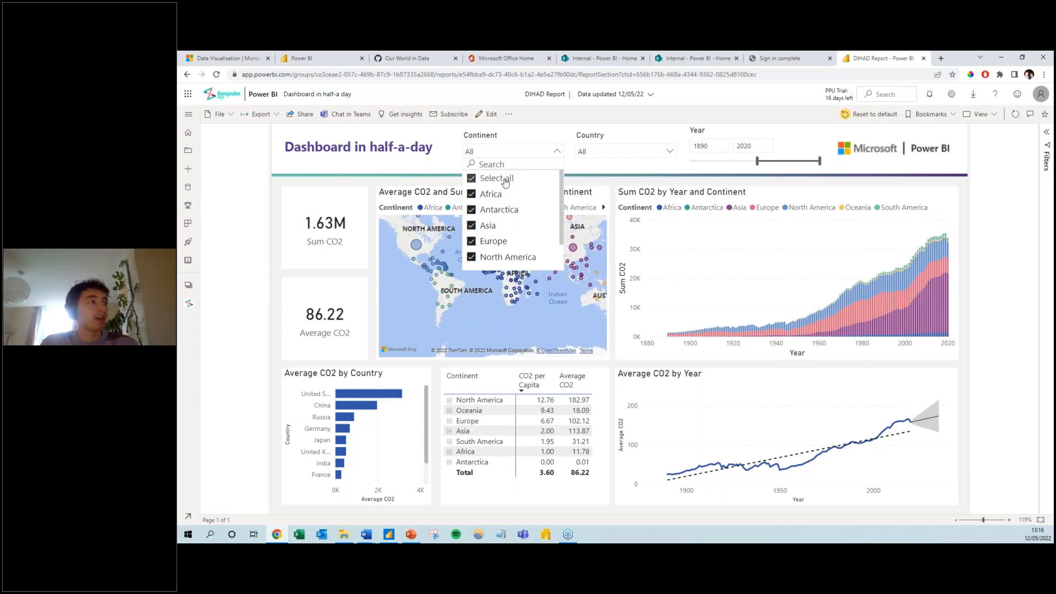
{"action": "scroll", "coordinate": [504, 187], "scroll_direction": "down", "scroll_amount": 2}
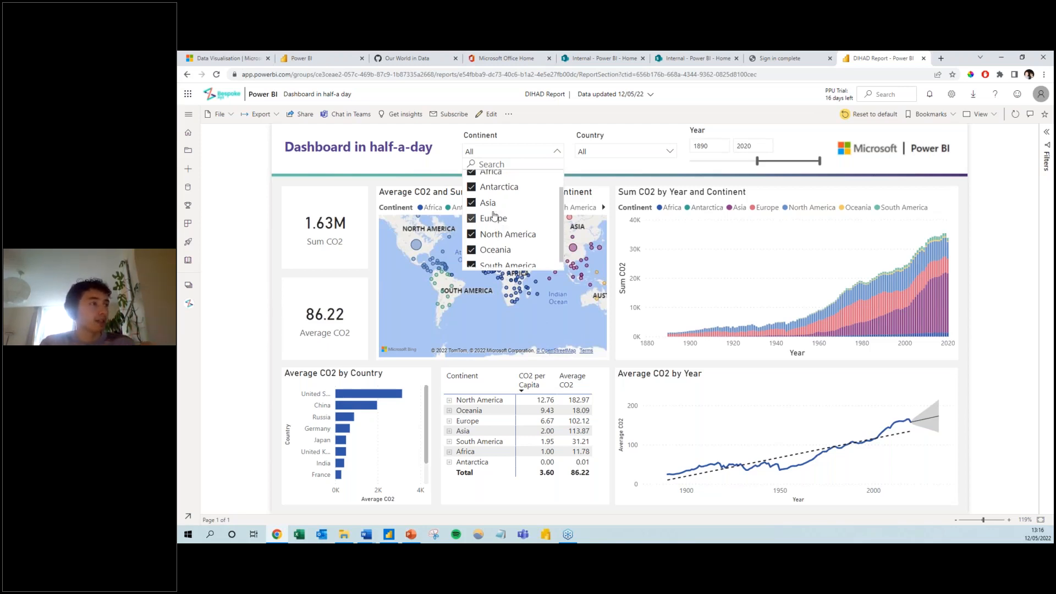
{"action": "scroll", "coordinate": [495, 215], "scroll_direction": "up", "scroll_amount": 2}
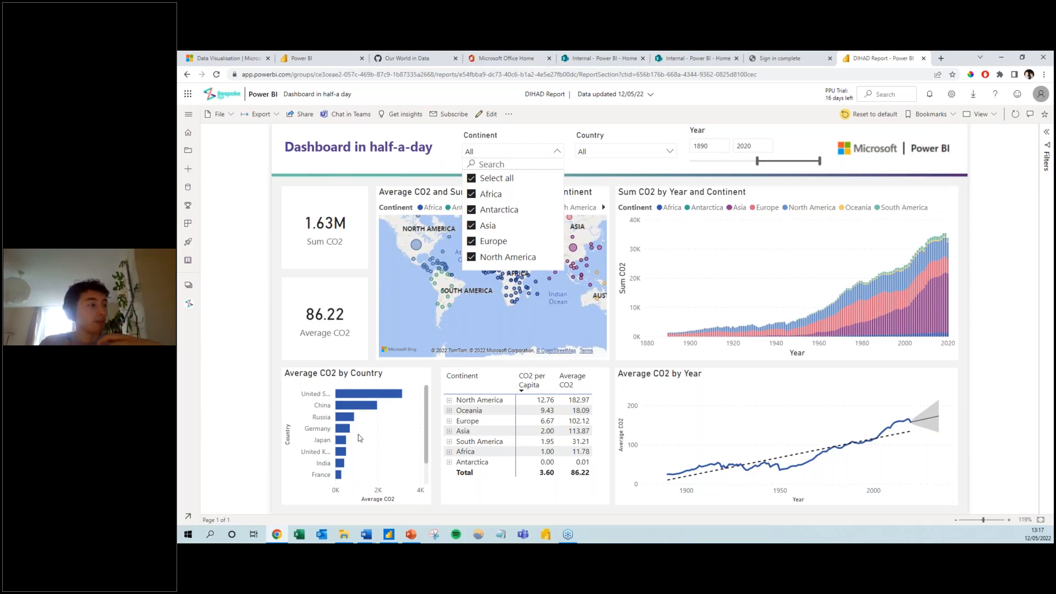
Switch to the DIHAD Report in Power BI Desktop and delete the empty Page 2
{"action": "left_click", "coordinate": [388, 539]}
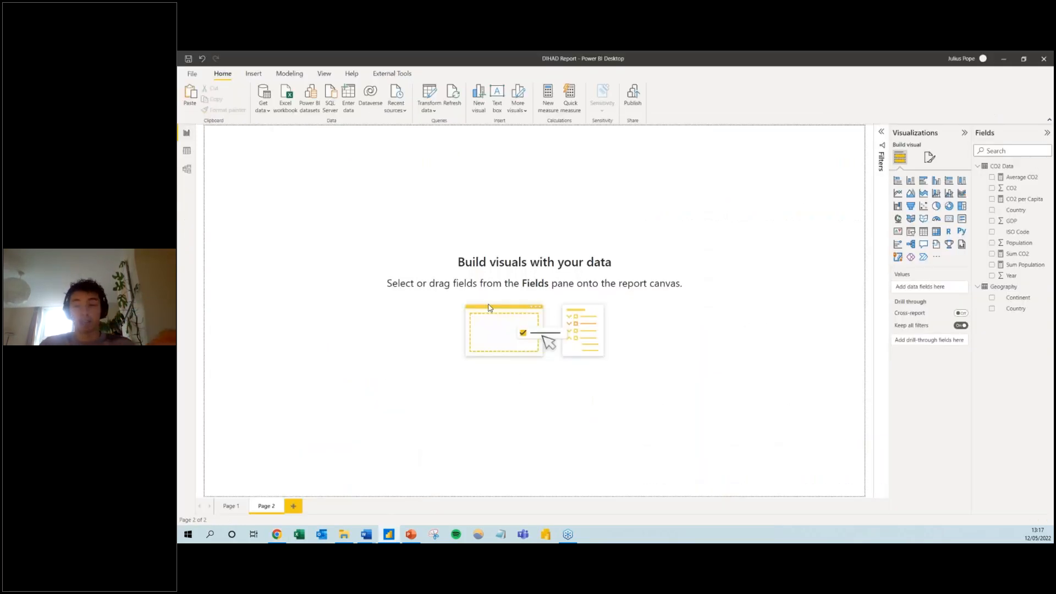
{"action": "left_click", "coordinate": [282, 505]}
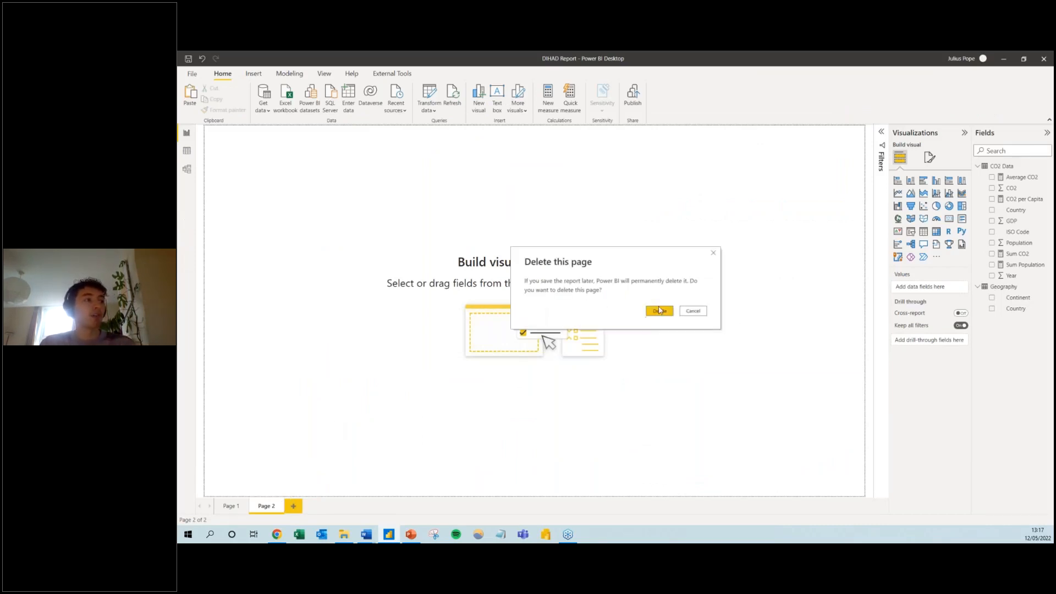
{"action": "left_click", "coordinate": [661, 311]}
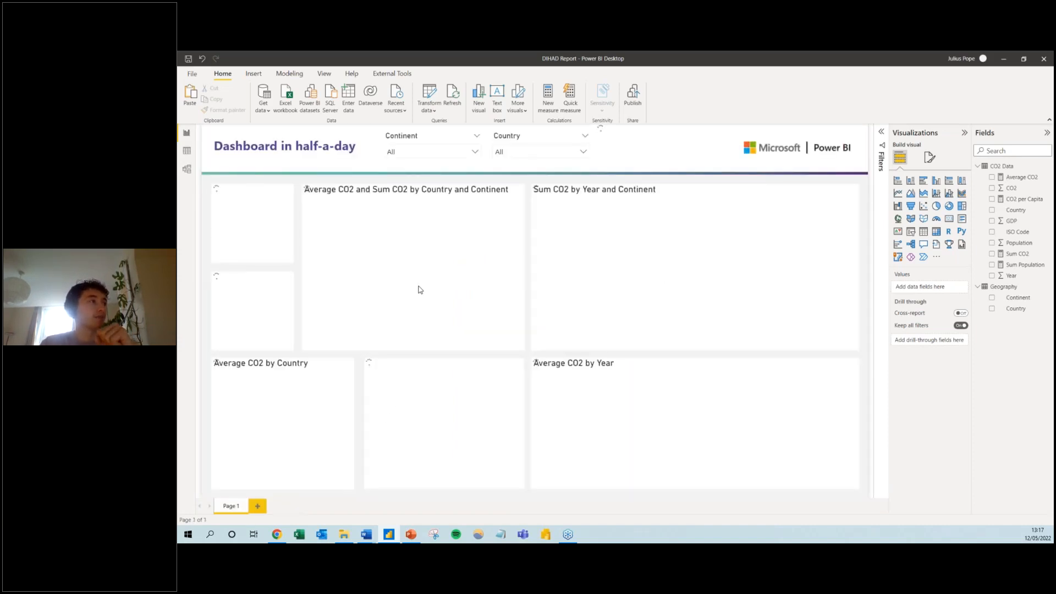
Create a row-level security role named Africa in the role manager
{"action": "left_click", "coordinate": [290, 74]}
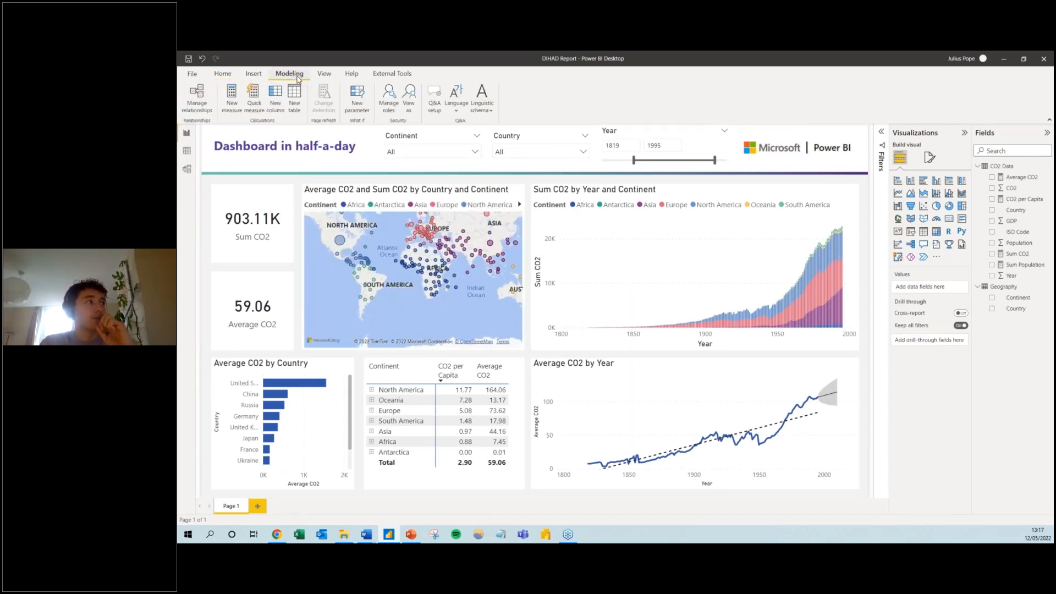
{"action": "left_click", "coordinate": [390, 104]}
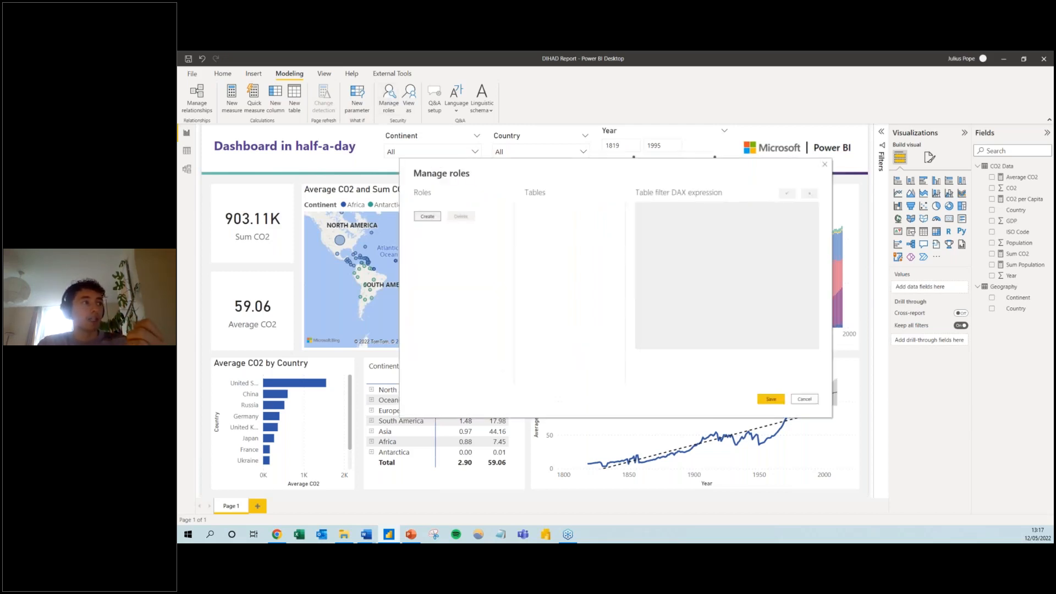
{"action": "left_click", "coordinate": [434, 217]}
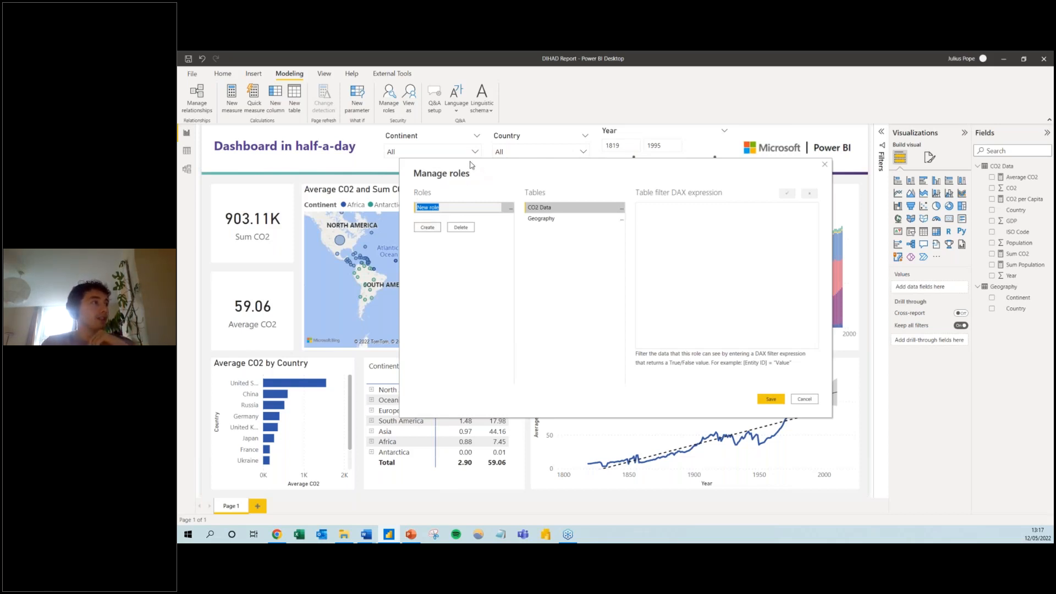
{"action": "left_click_drag", "start_coordinate": [472, 166], "coordinate": [637, 184]}
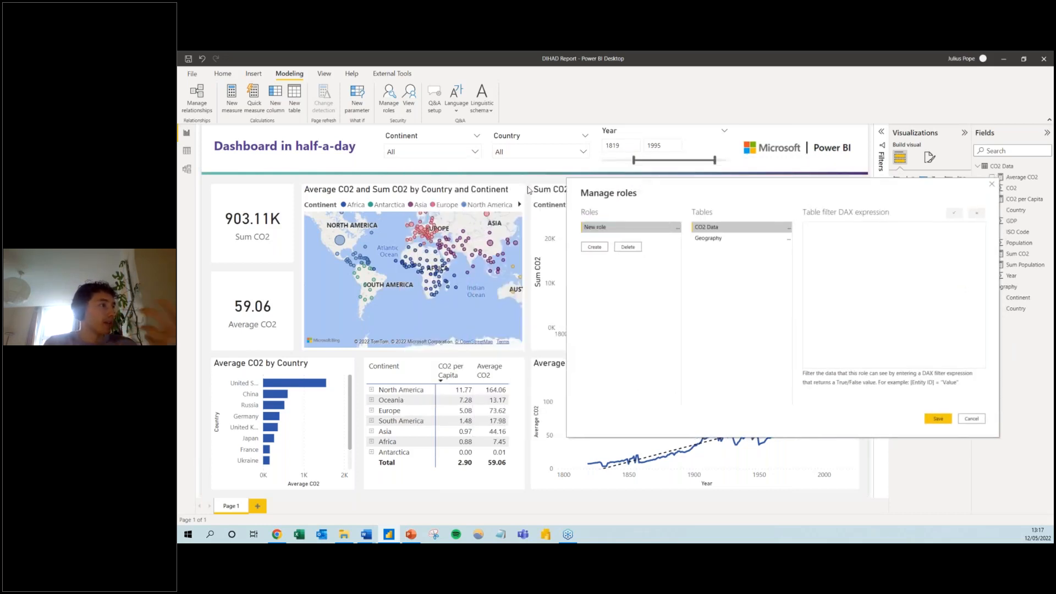
{"action": "double_click", "coordinate": [602, 227]}
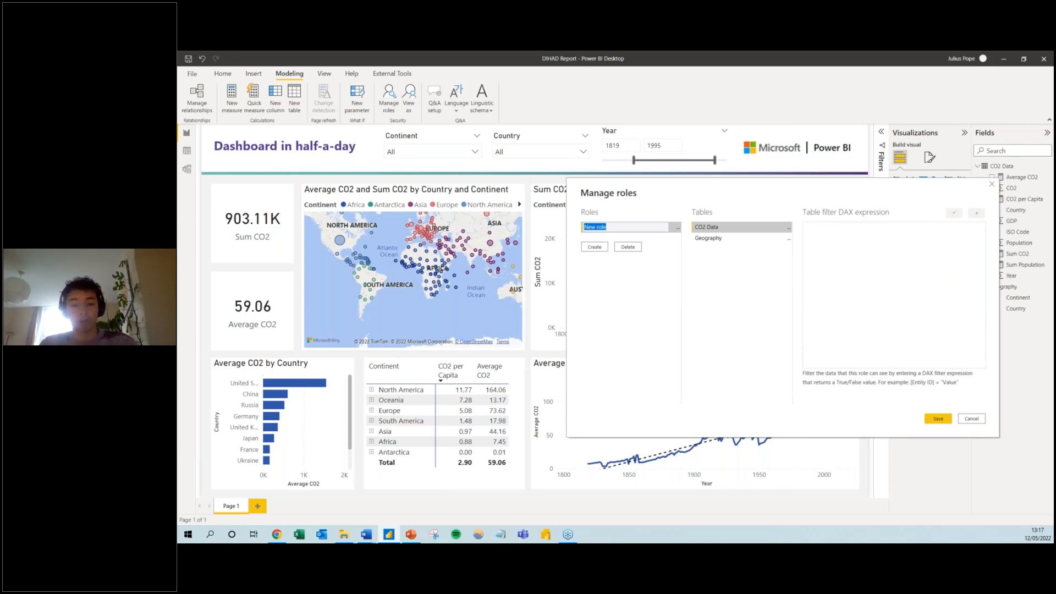
{"action": "type", "text": "Af"}
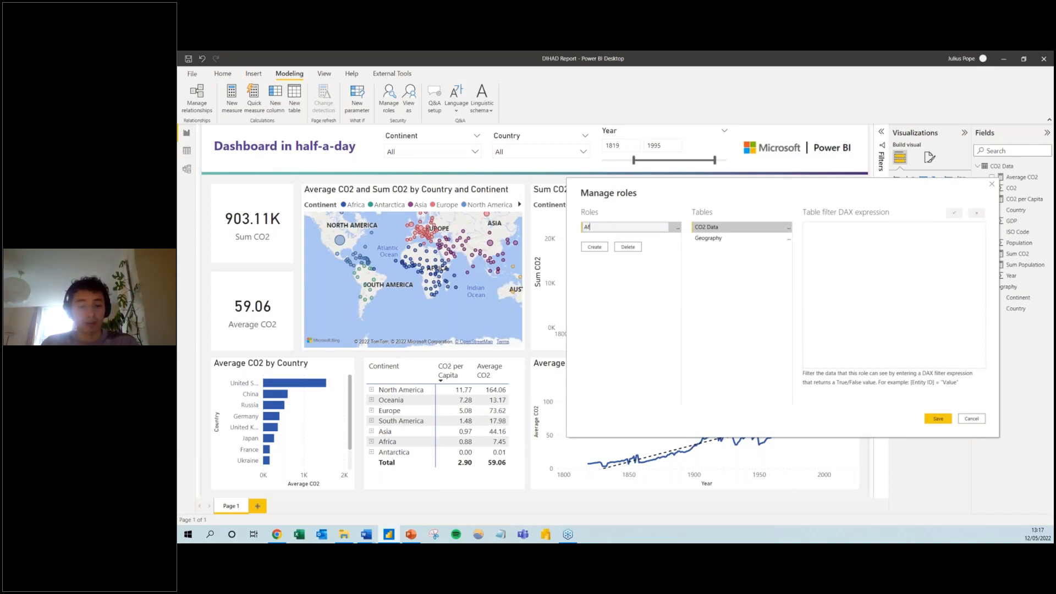
{"action": "type", "text": "rica"}
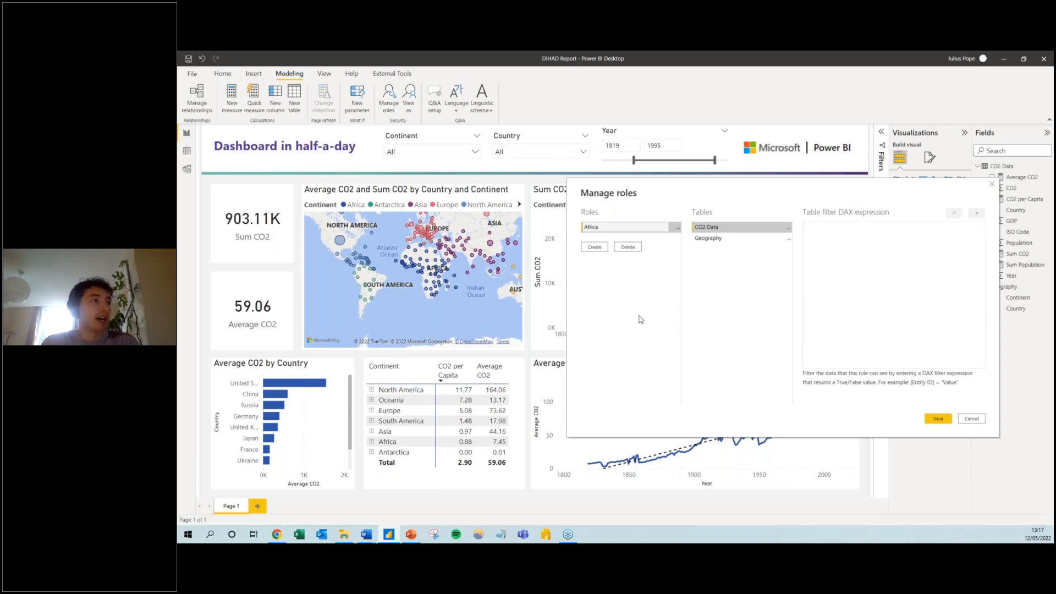
{"action": "left_click", "coordinate": [641, 319]}
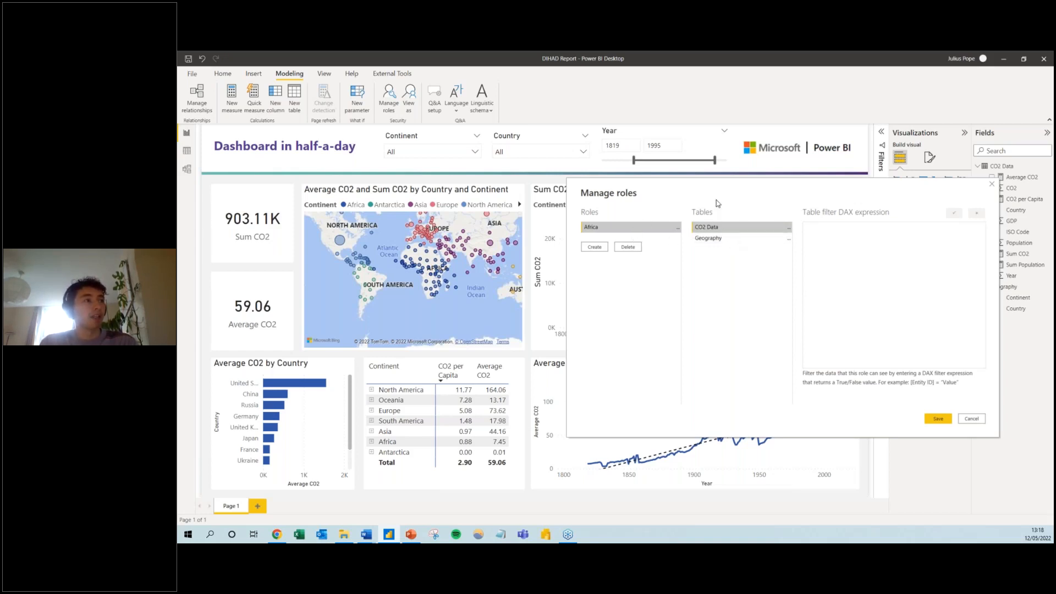
Filter the Geography table for the Africa role with the DAX expression [Continent] = "Africa" and validate it
{"action": "left_click_drag", "start_coordinate": [715, 183], "coordinate": [659, 180]}
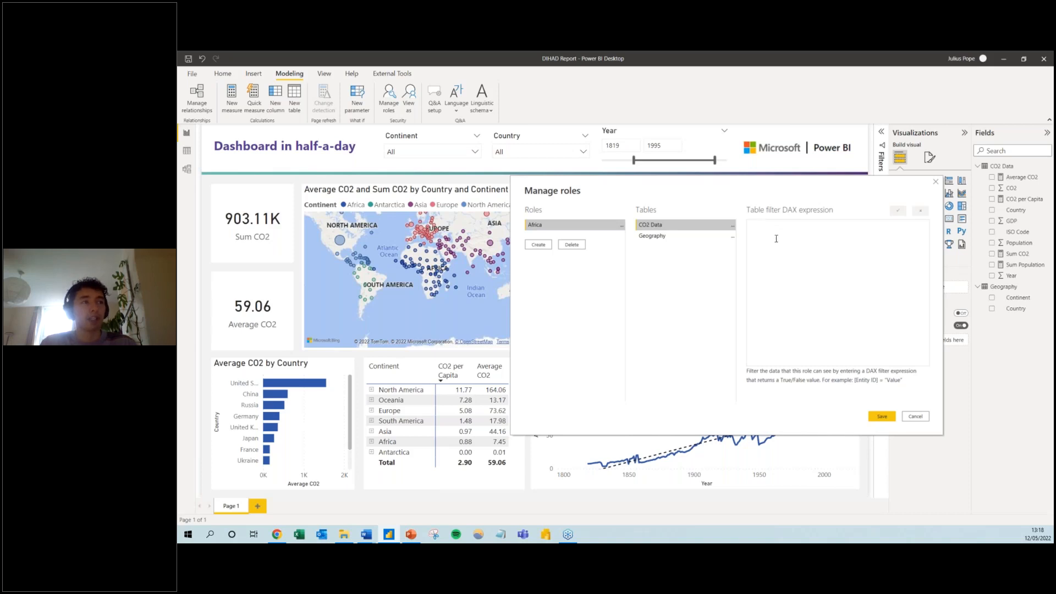
{"action": "left_click", "coordinate": [676, 236]}
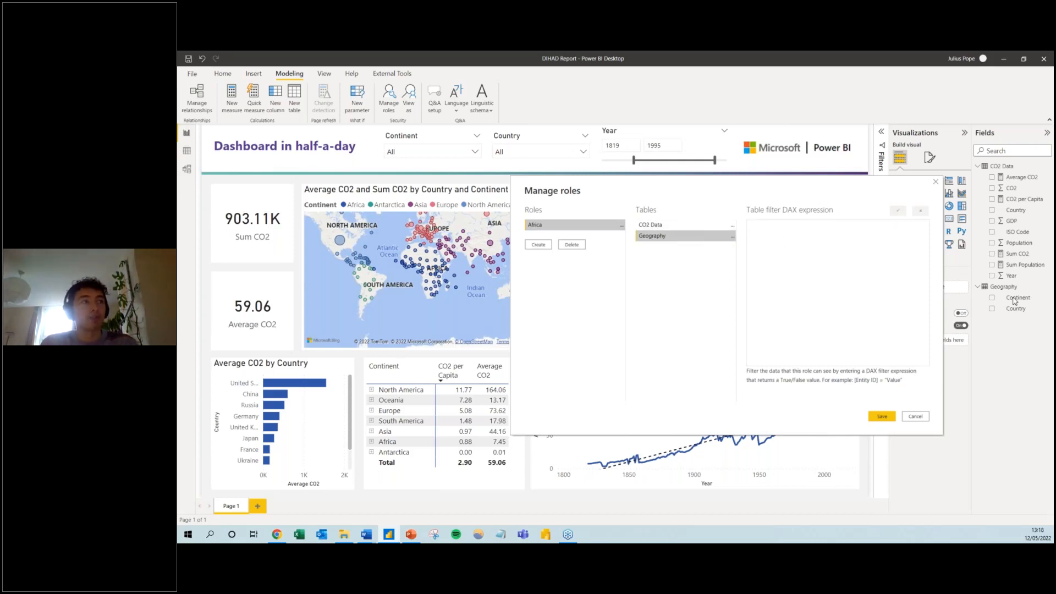
{"action": "left_click", "coordinate": [817, 272]}
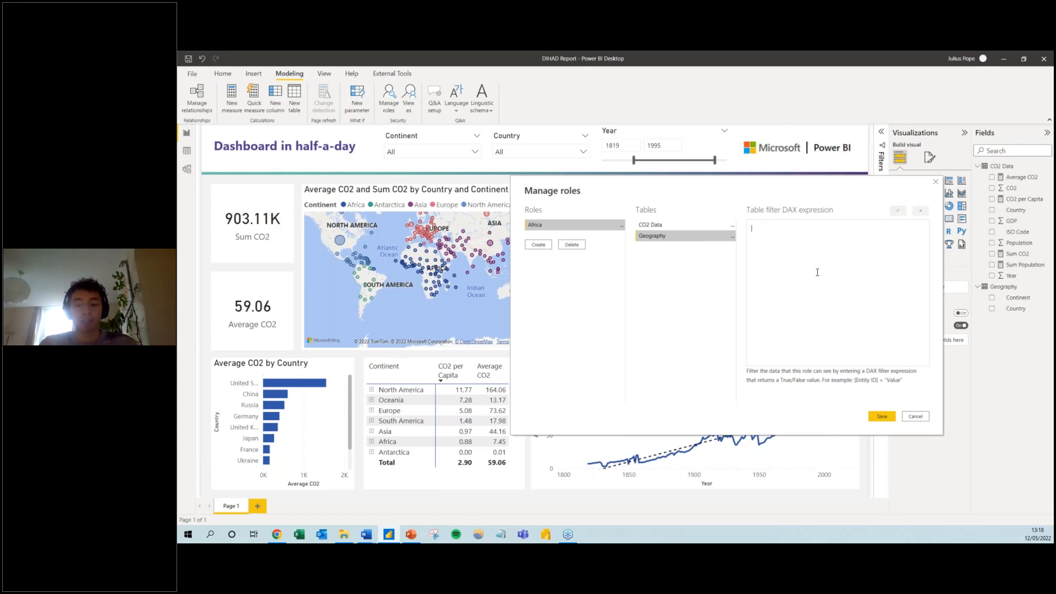
{"action": "type", "text": "["}
{"action": "key", "text": "BackSpace"}
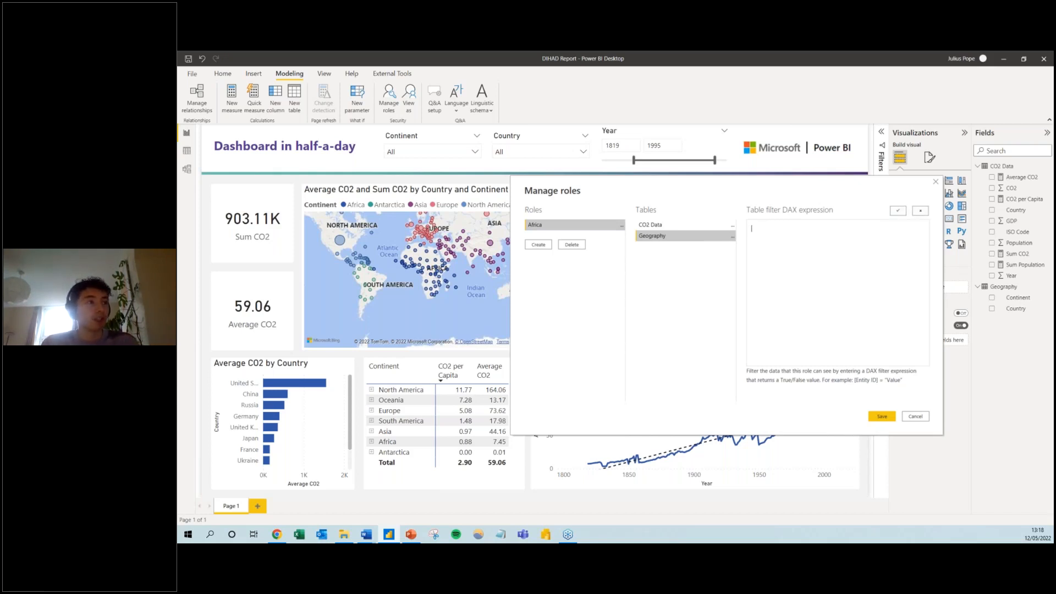
{"action": "type", "text": "[Co"}
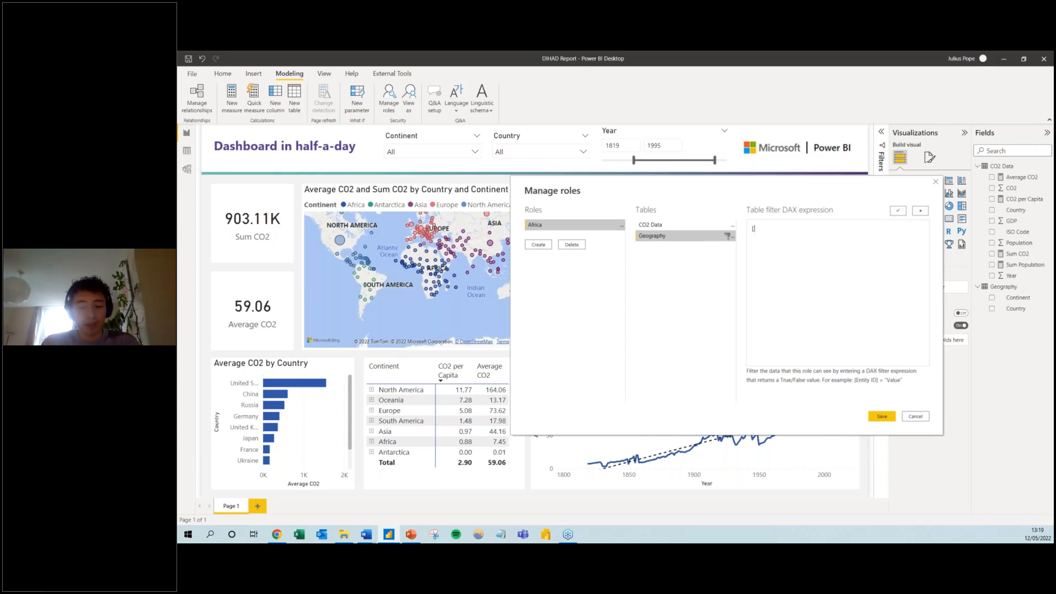
{"action": "type", "text": "ntinent"}
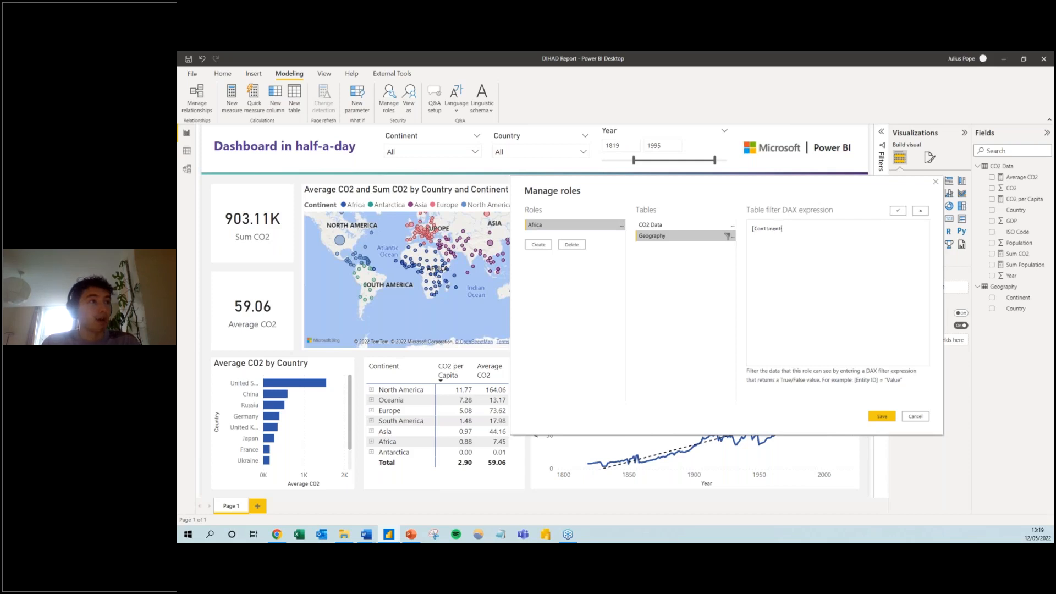
{"action": "double_click", "coordinate": [782, 228]}
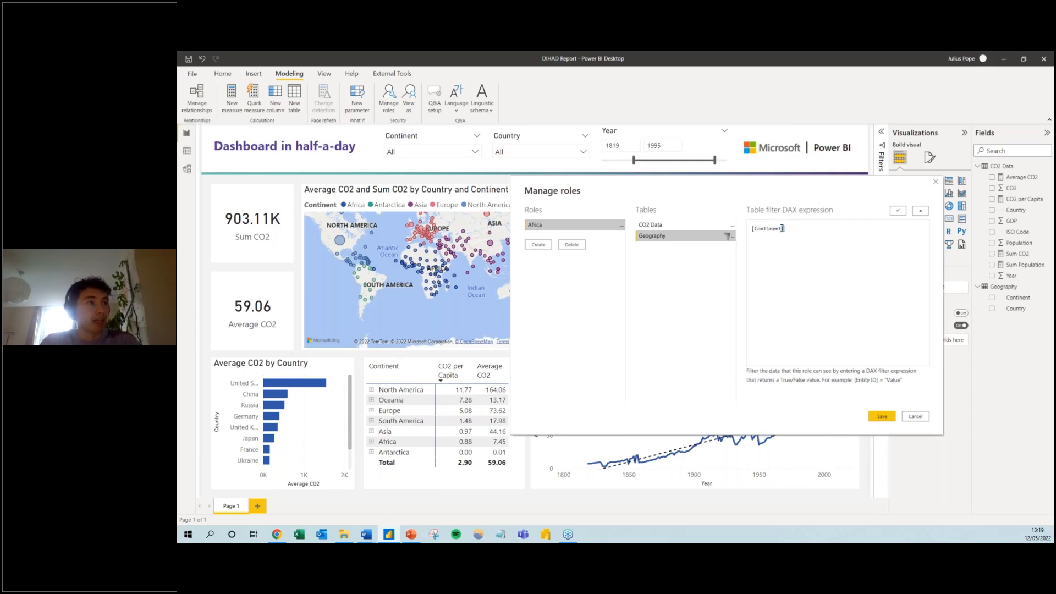
{"action": "left_click_drag", "start_coordinate": [757, 229], "coordinate": [781, 230]}
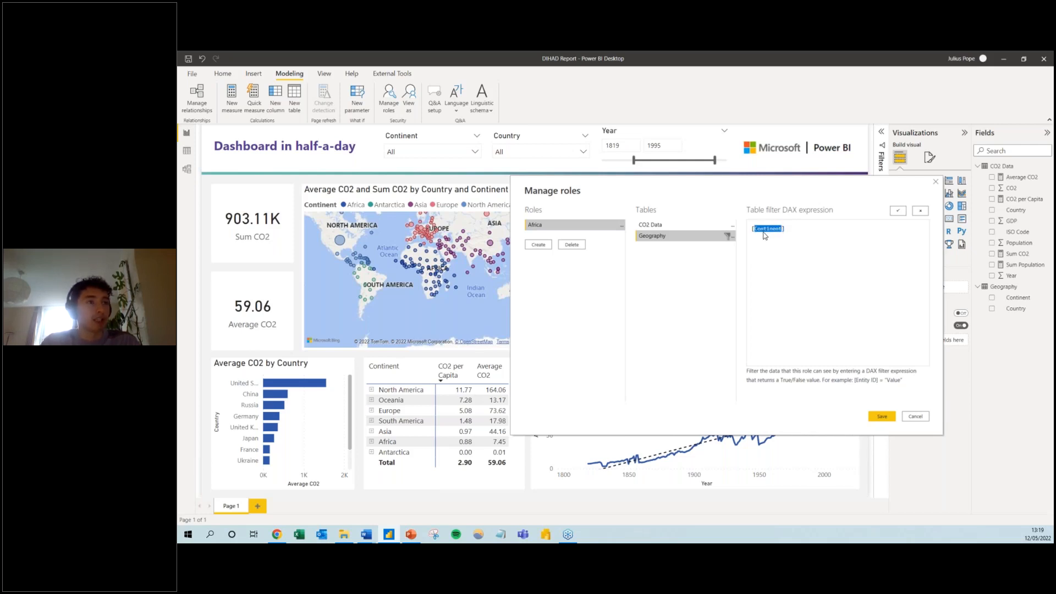
{"action": "left_click", "coordinate": [1025, 296]}
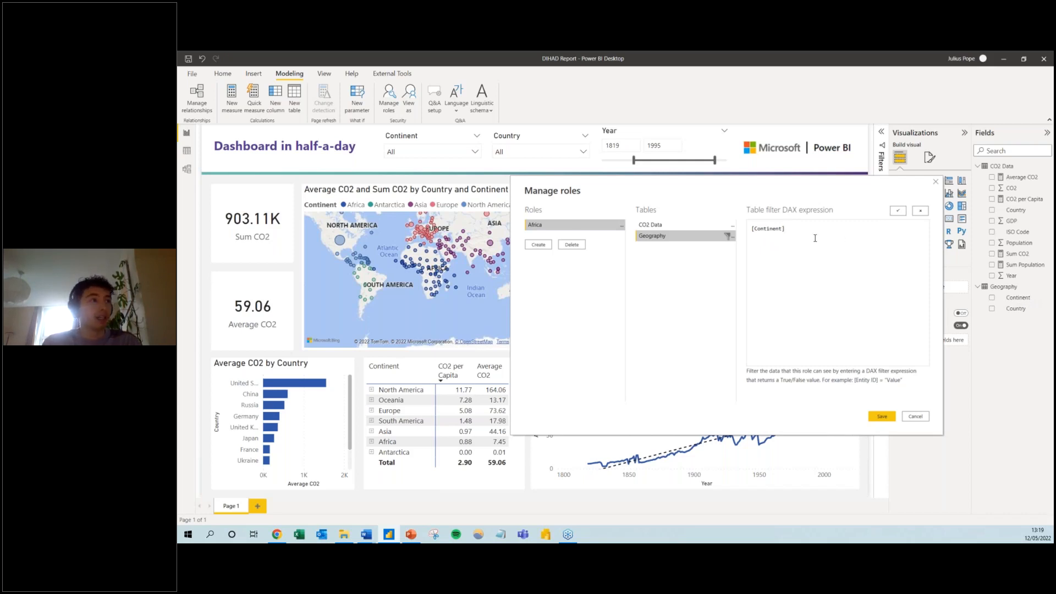
{"action": "type", "text": "ica"}
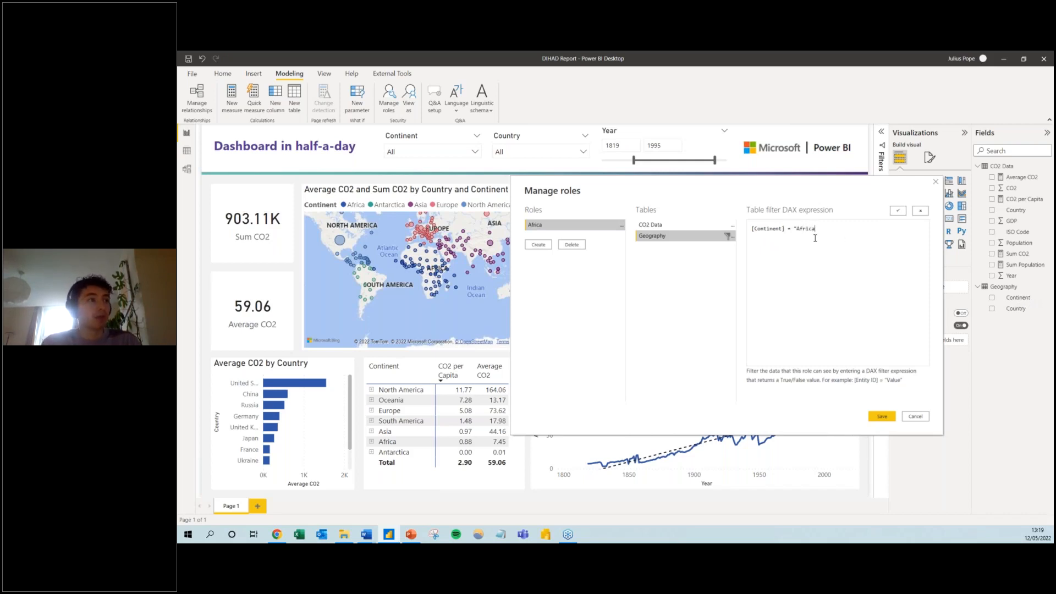
{"action": "left_click", "coordinate": [901, 213]}
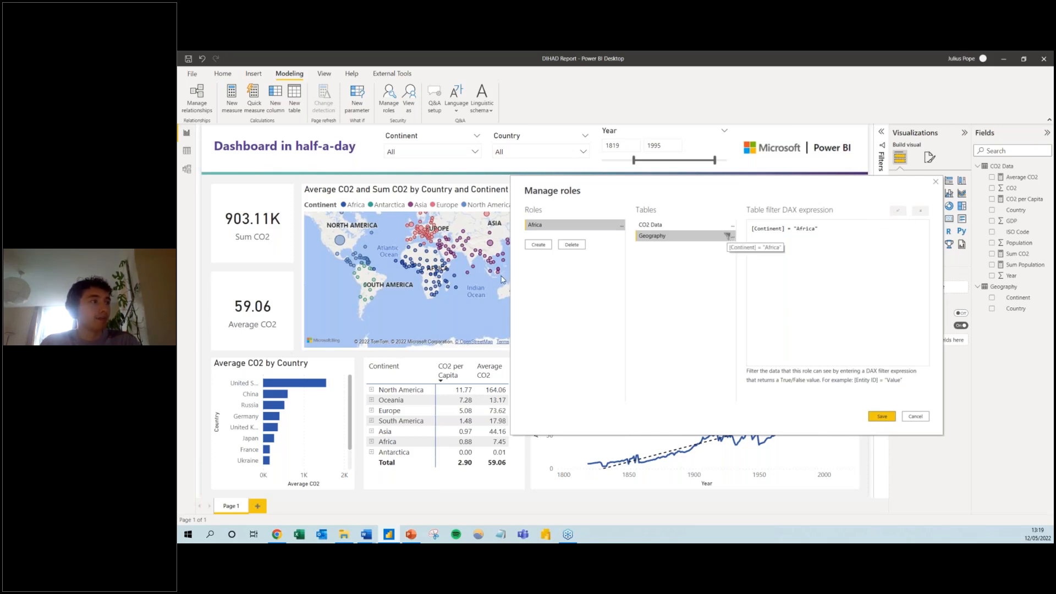
Create a second security role named Asia
{"action": "left_click", "coordinate": [537, 246]}
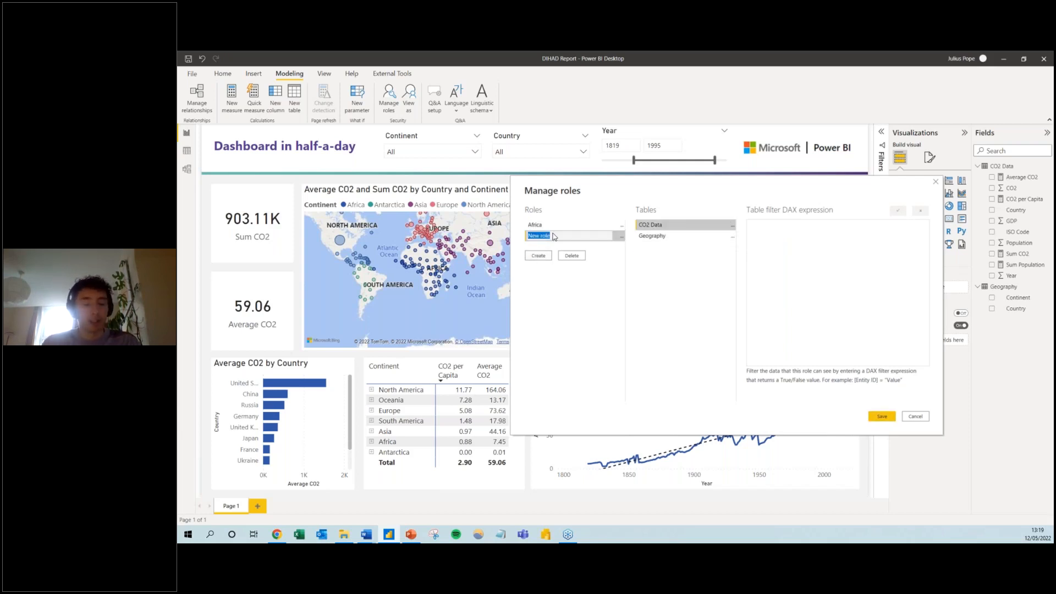
{"action": "type", "text": "Asia"}
{"action": "key", "text": "Return"}
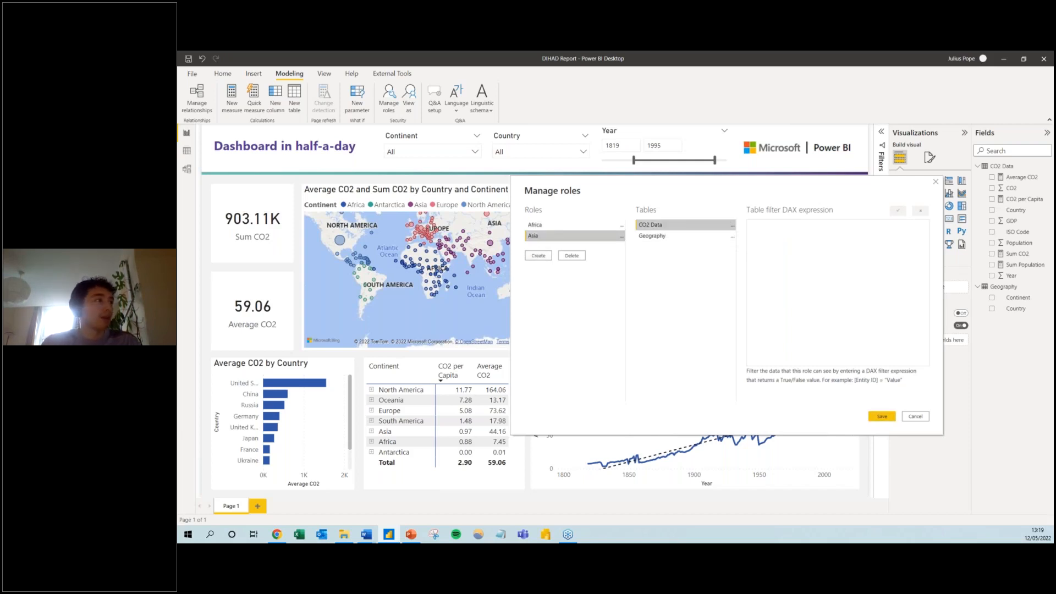
Filter the Geography table for the Asia role with [Continent] = "Asia", validate the expression and save the roles
{"action": "left_click", "coordinate": [668, 235]}
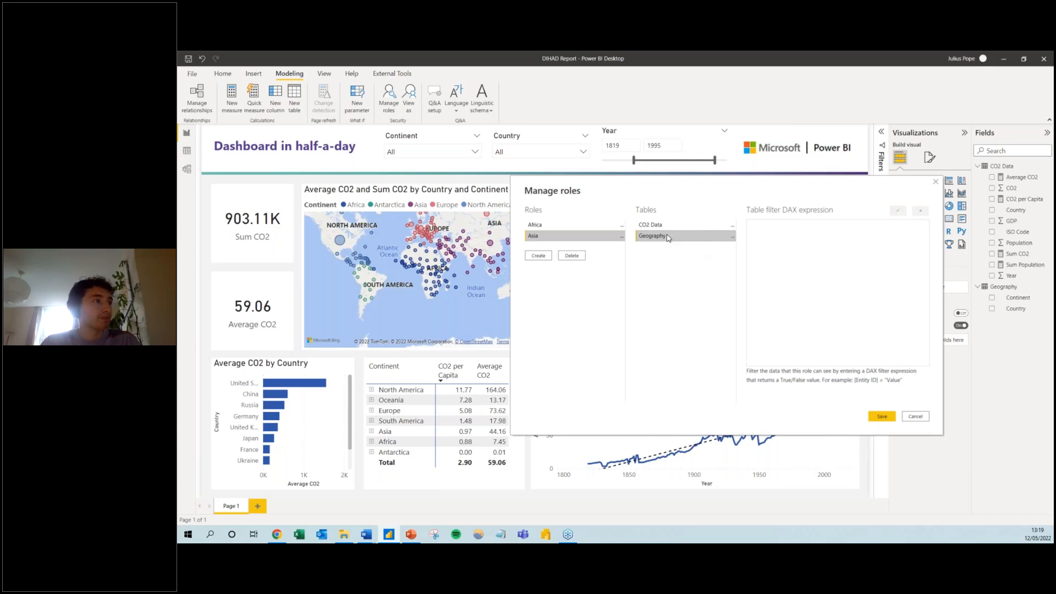
{"action": "left_click", "coordinate": [802, 246]}
{"action": "type", "text": "[Continen"}
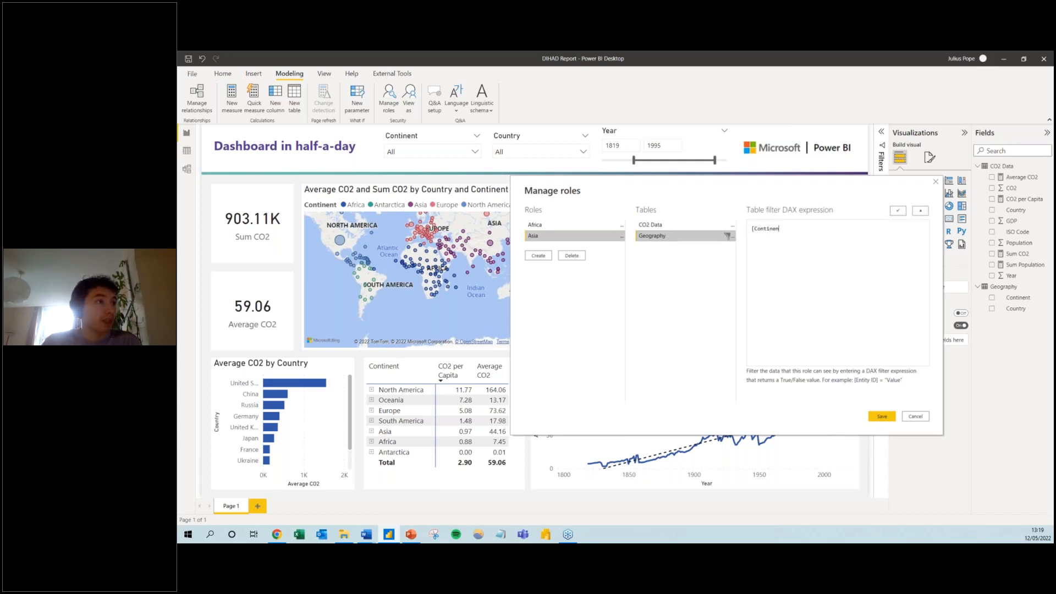
{"action": "key", "text": "BackSpace"}
{"action": "key", "text": "BackSpace"}
{"action": "type", "text": "en"}
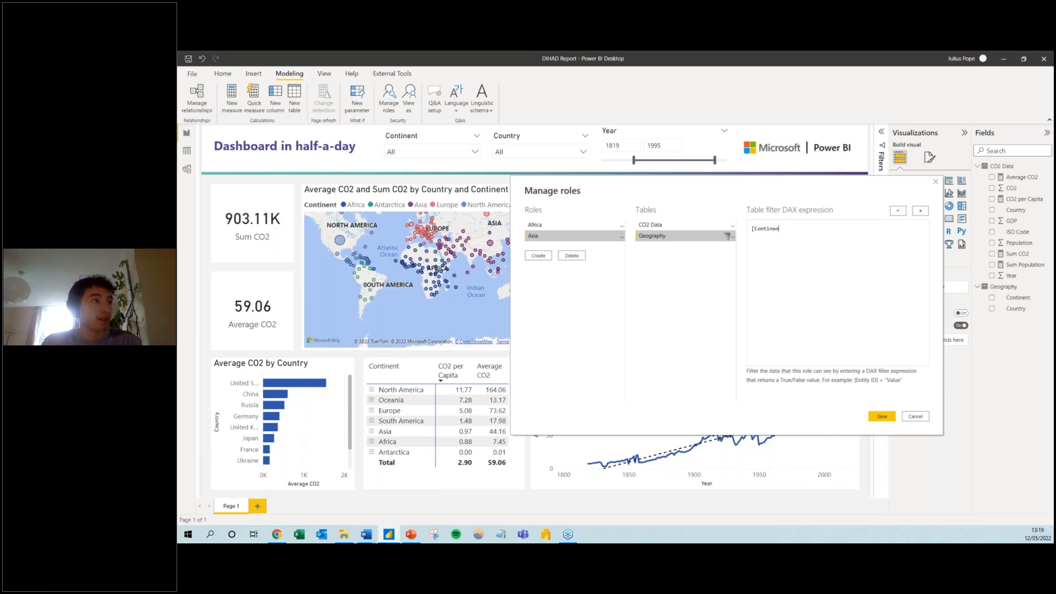
{"action": "type", "text": "t] = "}
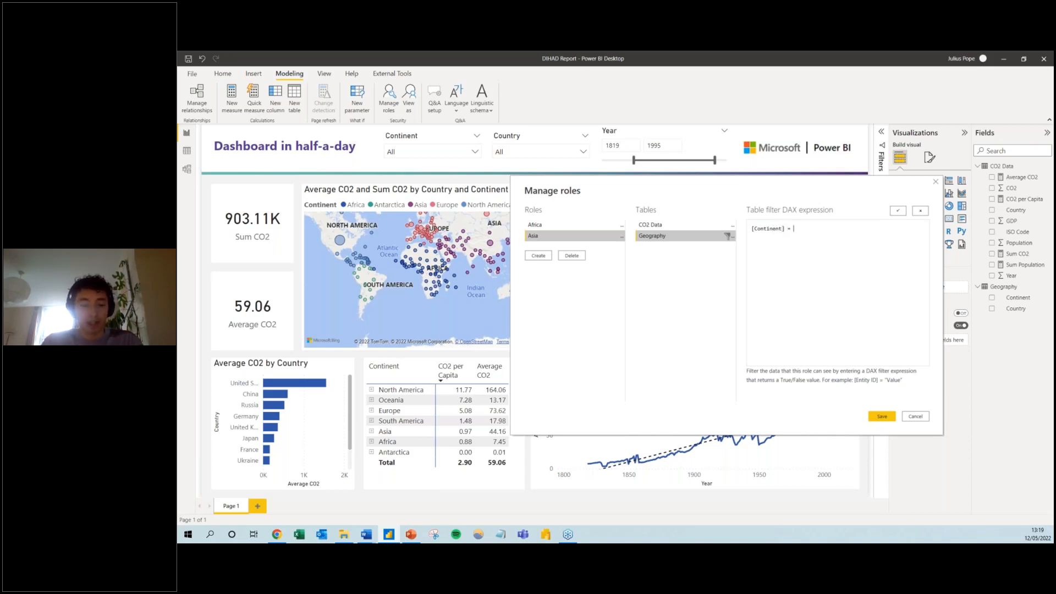
{"action": "type", "text": "\"Asia\""}
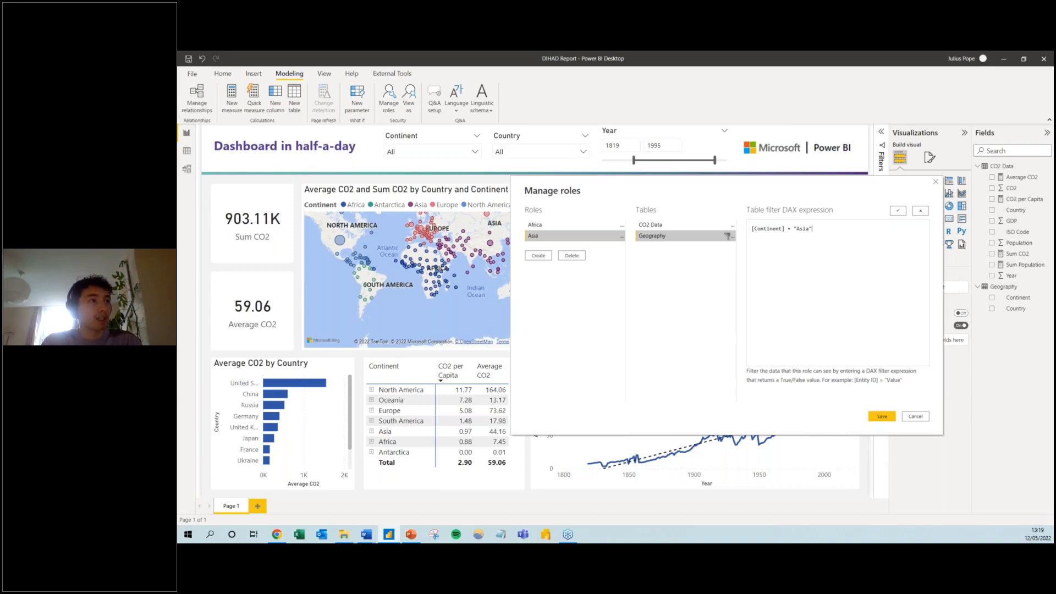
{"action": "left_click", "coordinate": [898, 211]}
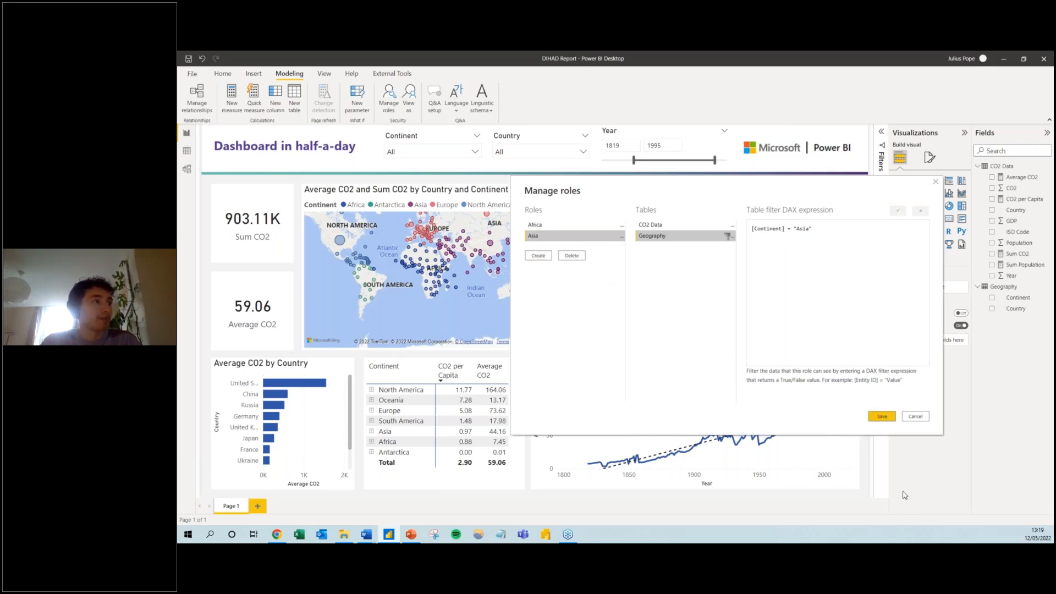
{"action": "left_click", "coordinate": [885, 419]}
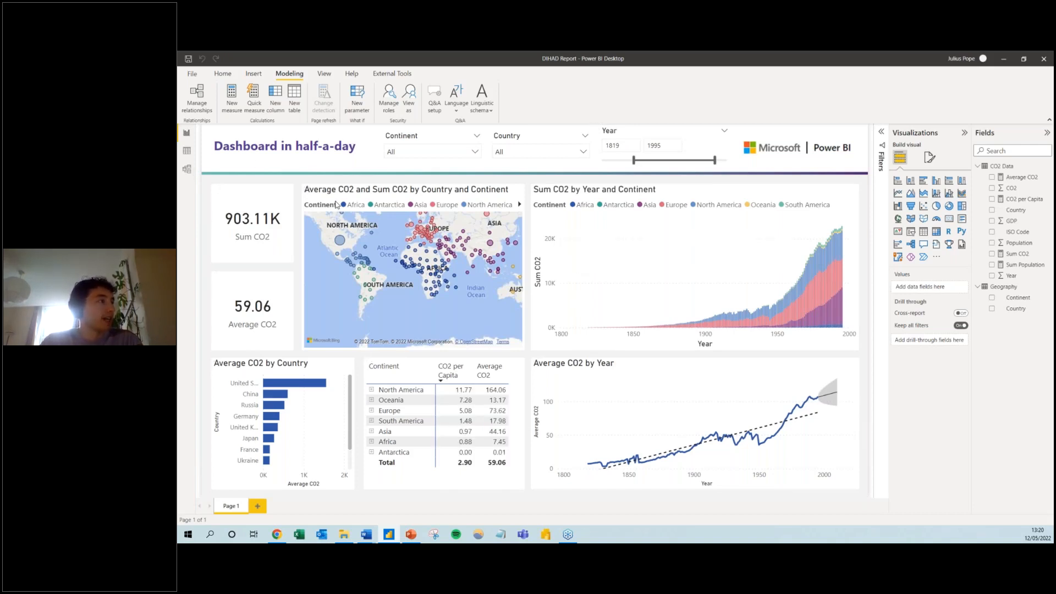
Open the model view to examine the relationship between the CO2 Data and Geography tables
{"action": "left_click", "coordinate": [186, 168]}
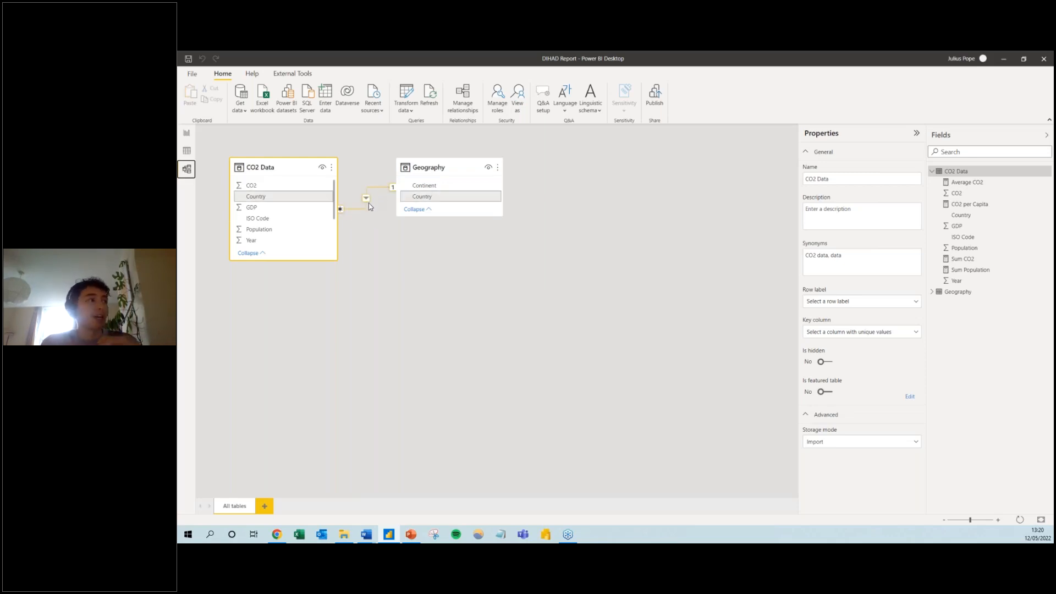
Return to the report view and preview the report as the Africa role
{"action": "left_click", "coordinate": [187, 132]}
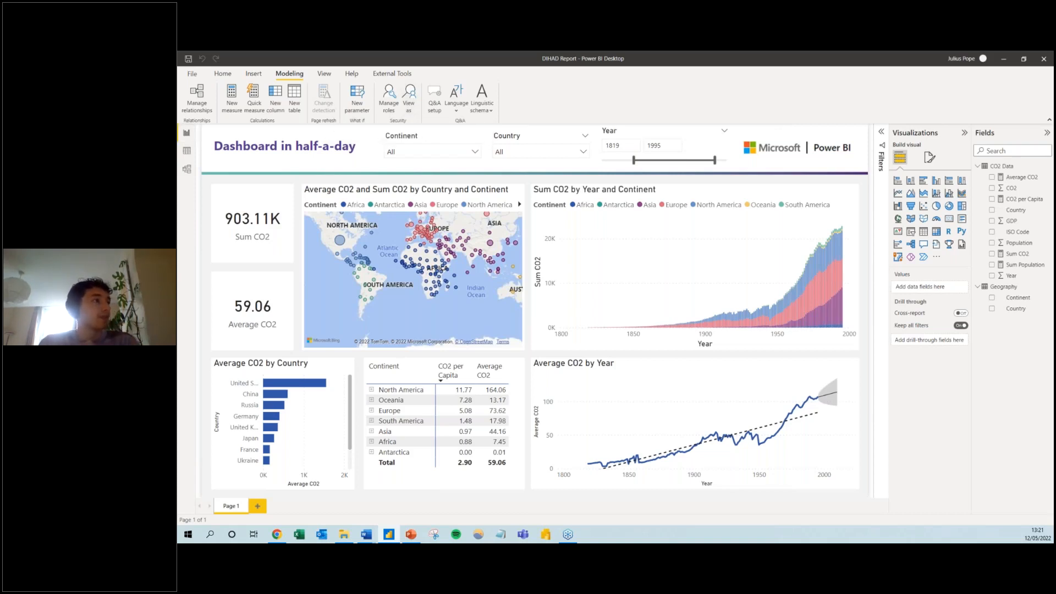
{"action": "left_click", "coordinate": [408, 99]}
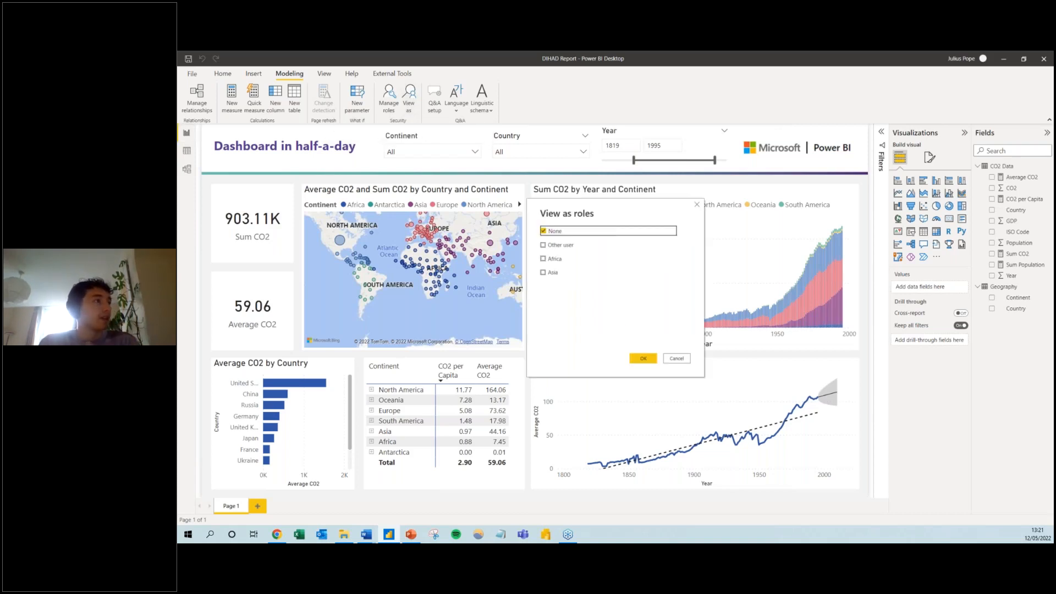
{"action": "left_click", "coordinate": [554, 258]}
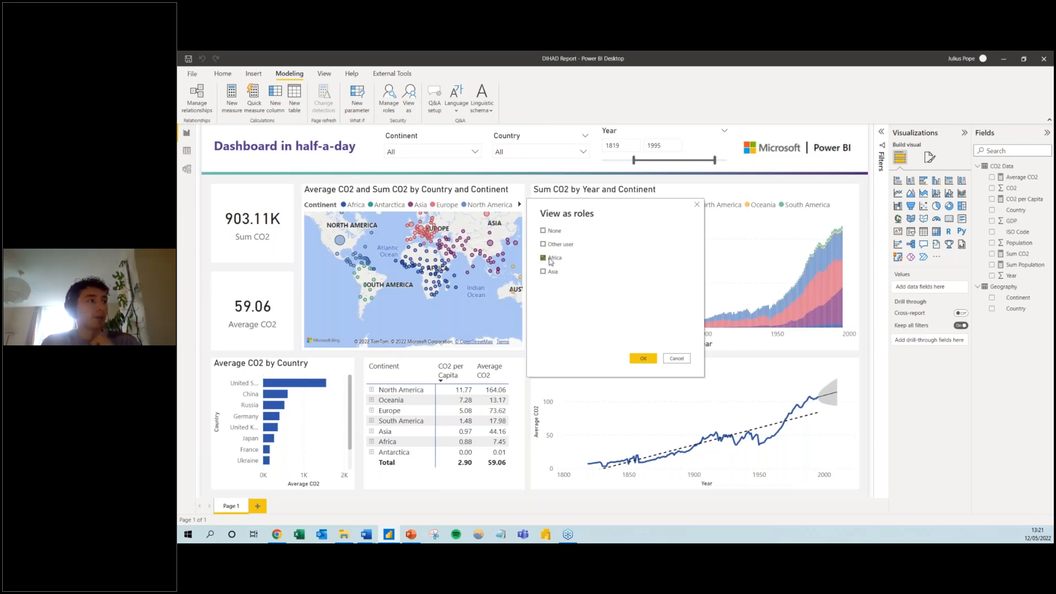
{"action": "left_click", "coordinate": [643, 358]}
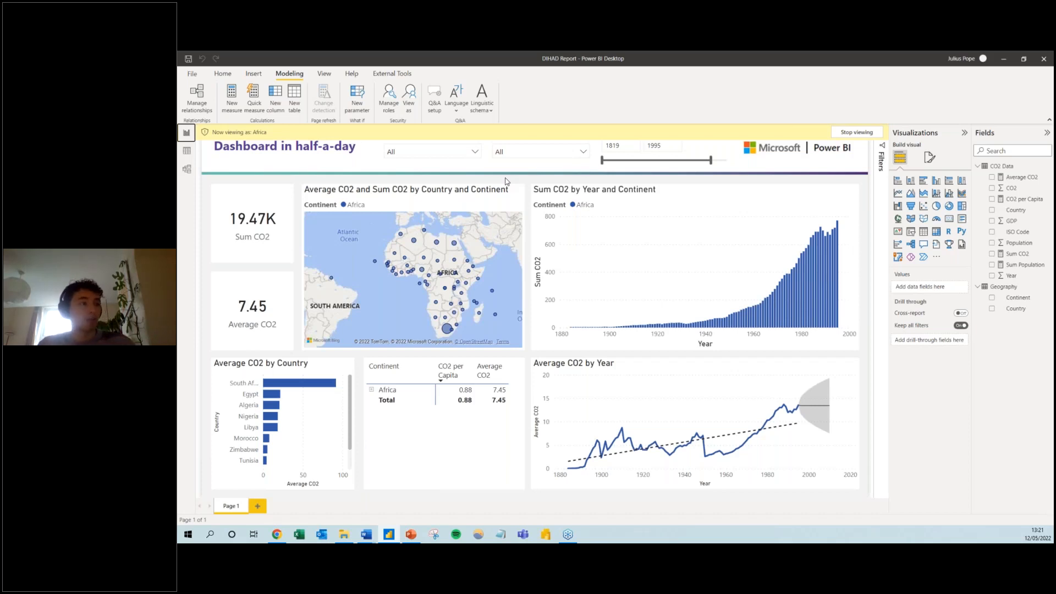
Switch the report preview to the Asia role only
{"action": "left_click", "coordinate": [408, 99]}
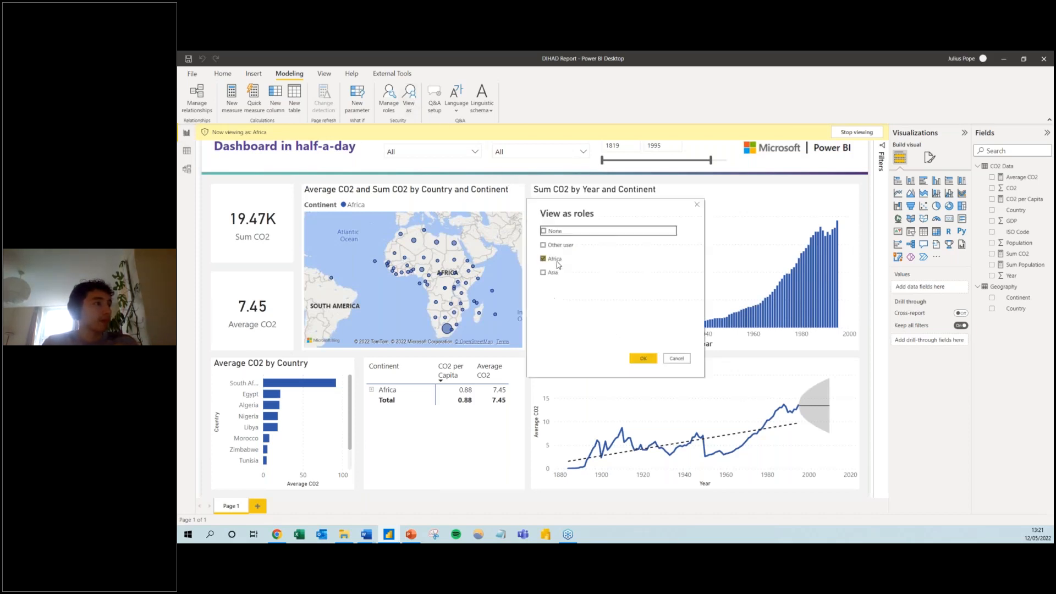
{"action": "left_click", "coordinate": [549, 277]}
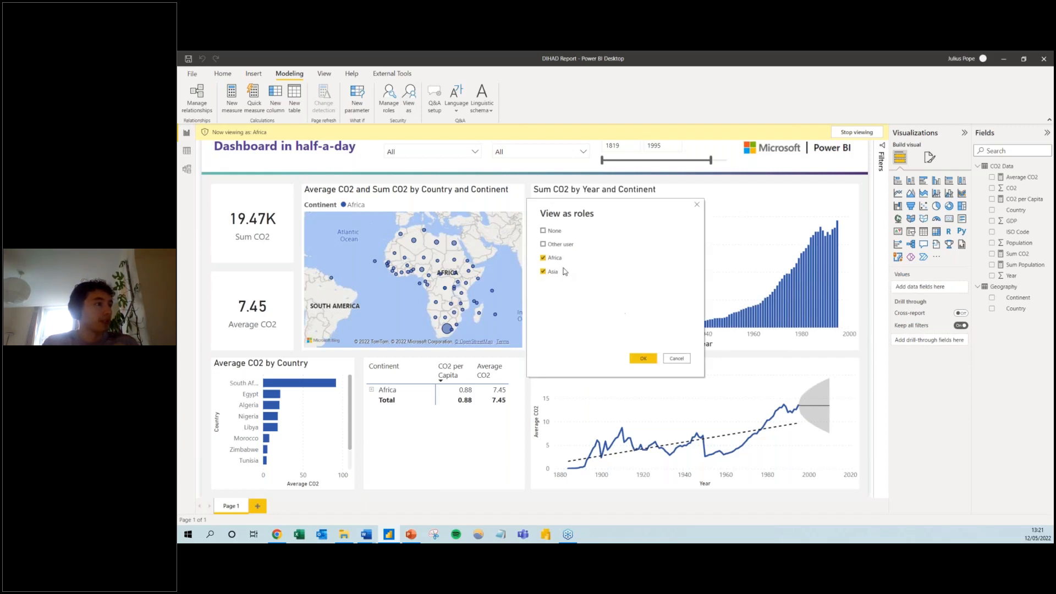
{"action": "left_click", "coordinate": [642, 358]}
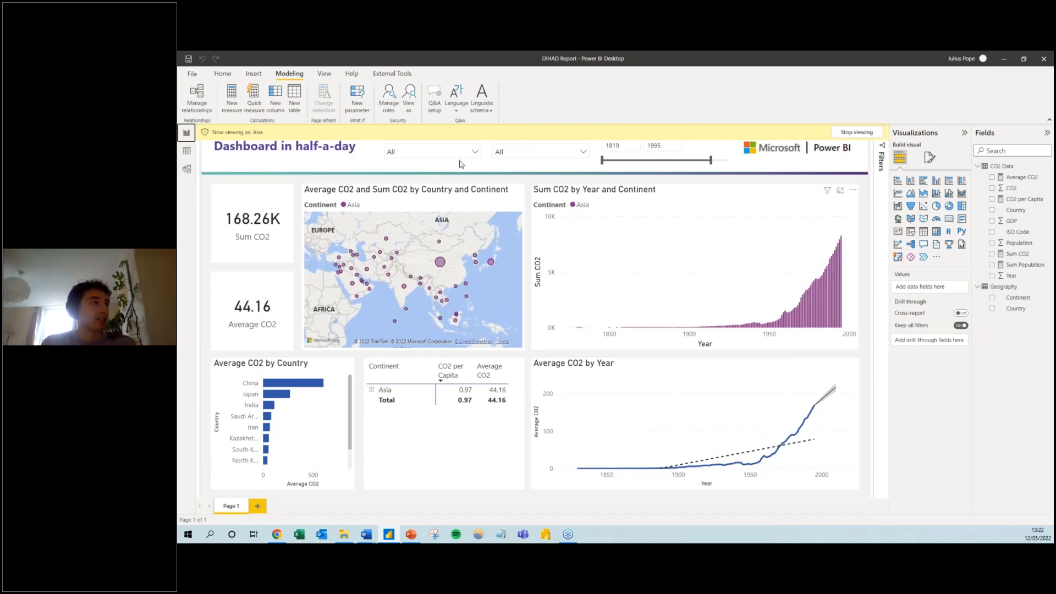
Preview the report under the Africa and Asia roles combined, and stop viewing as roles
{"action": "left_click", "coordinate": [410, 99]}
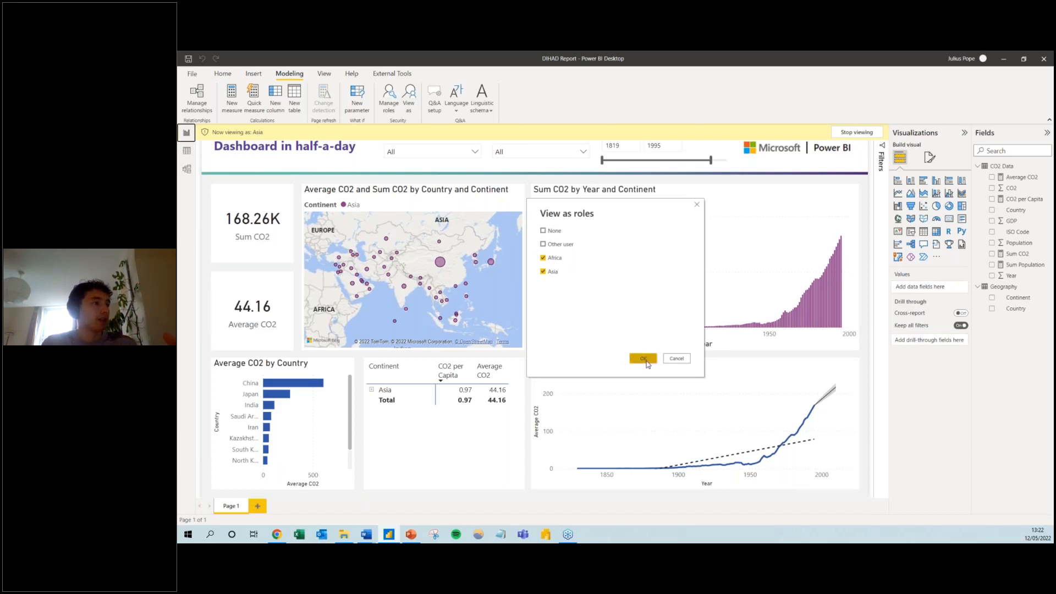
{"action": "left_click", "coordinate": [642, 361]}
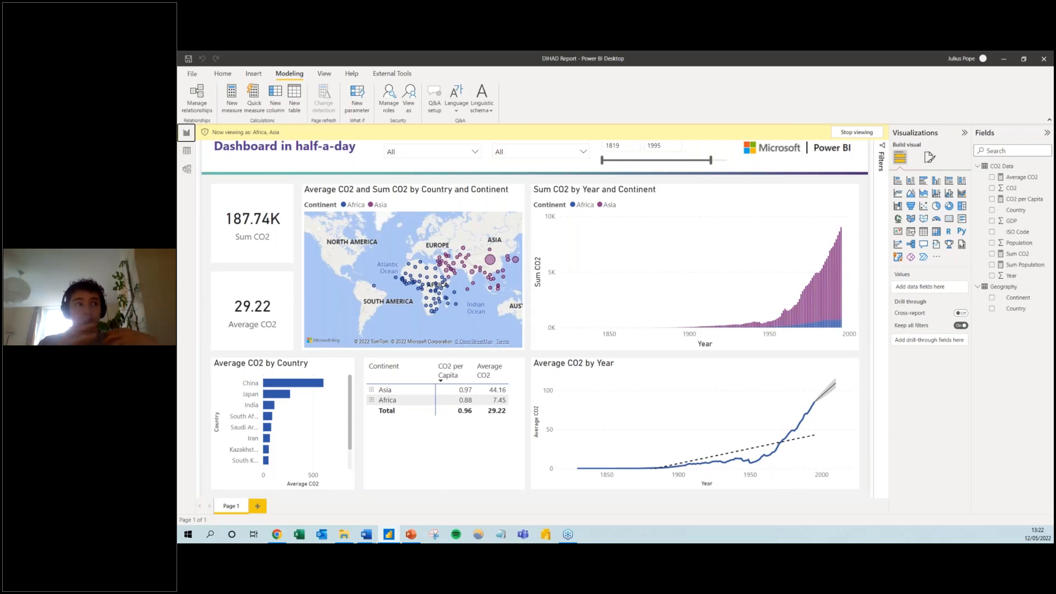
{"action": "left_click", "coordinate": [409, 99]}
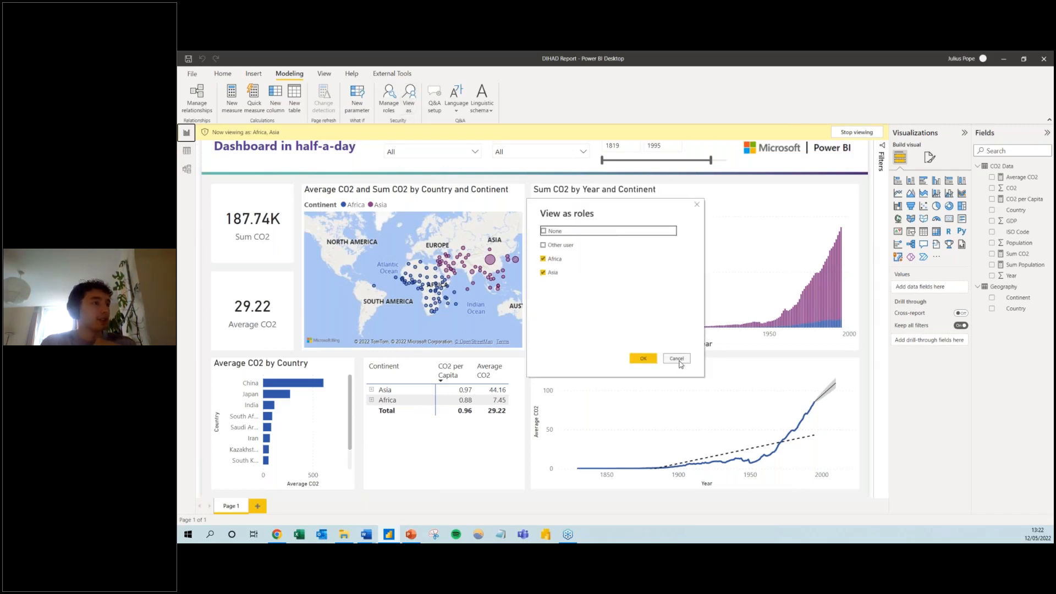
{"action": "left_click", "coordinate": [677, 356]}
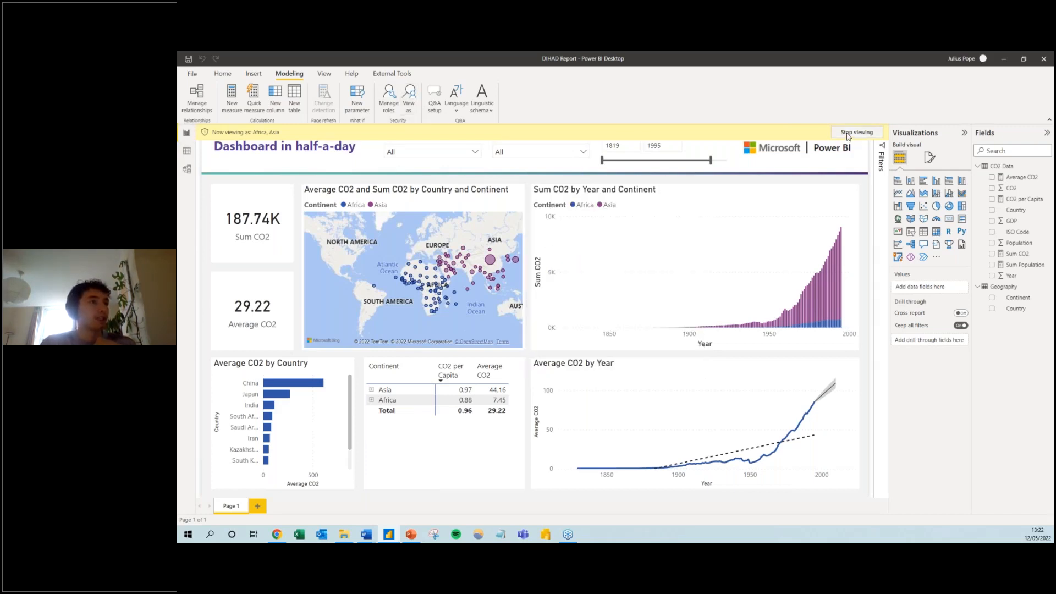
{"action": "left_click", "coordinate": [847, 133]}
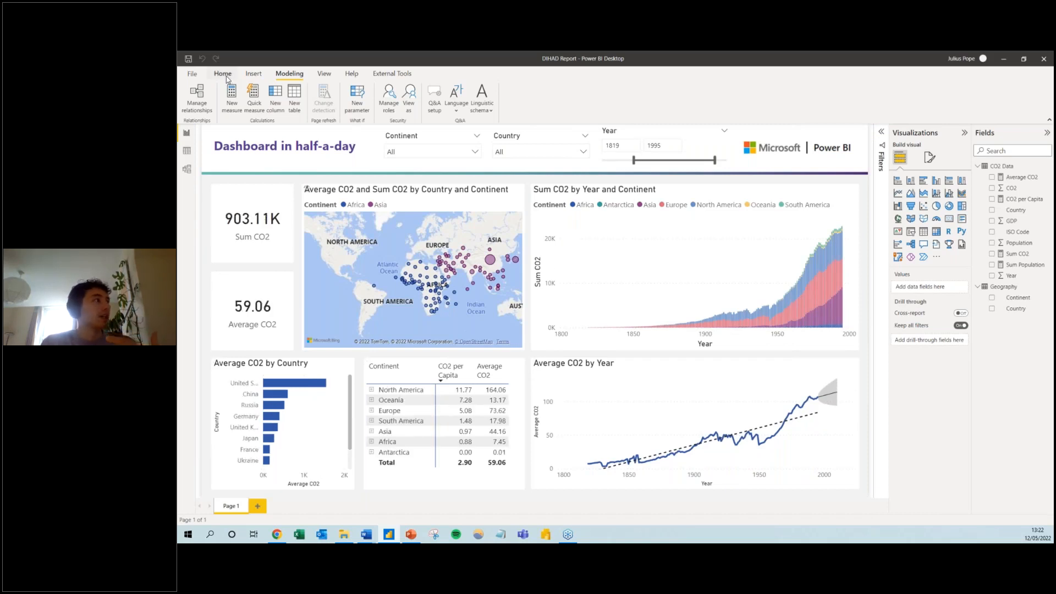
Publish the report to the Dashboard in half-a-day workspace, replacing the existing DIHAD Report dataset
{"action": "left_click", "coordinate": [226, 77]}
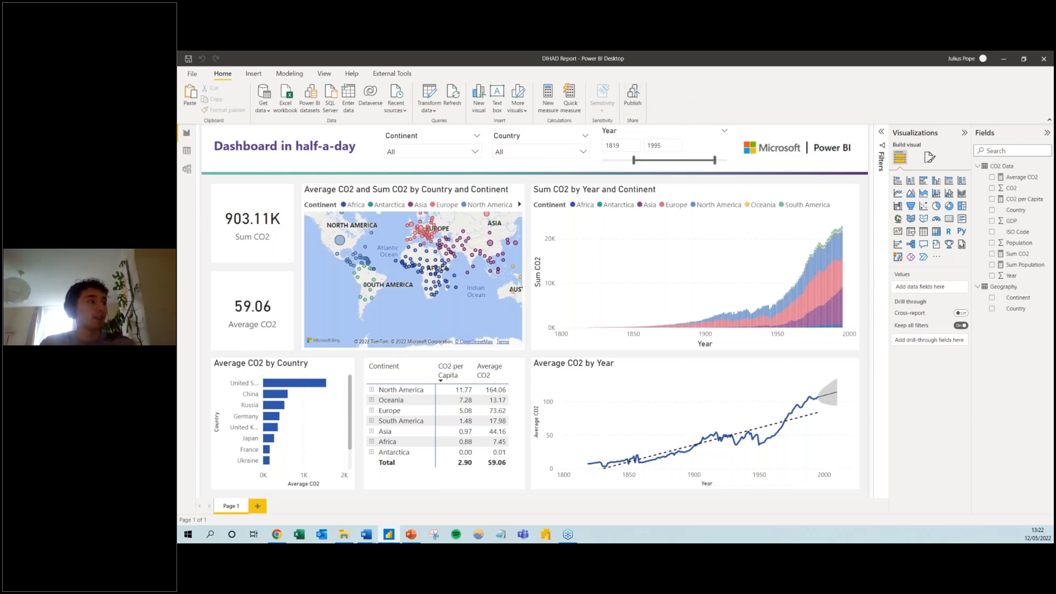
{"action": "left_click", "coordinate": [633, 97]}
{"action": "left_click", "coordinate": [659, 305]}
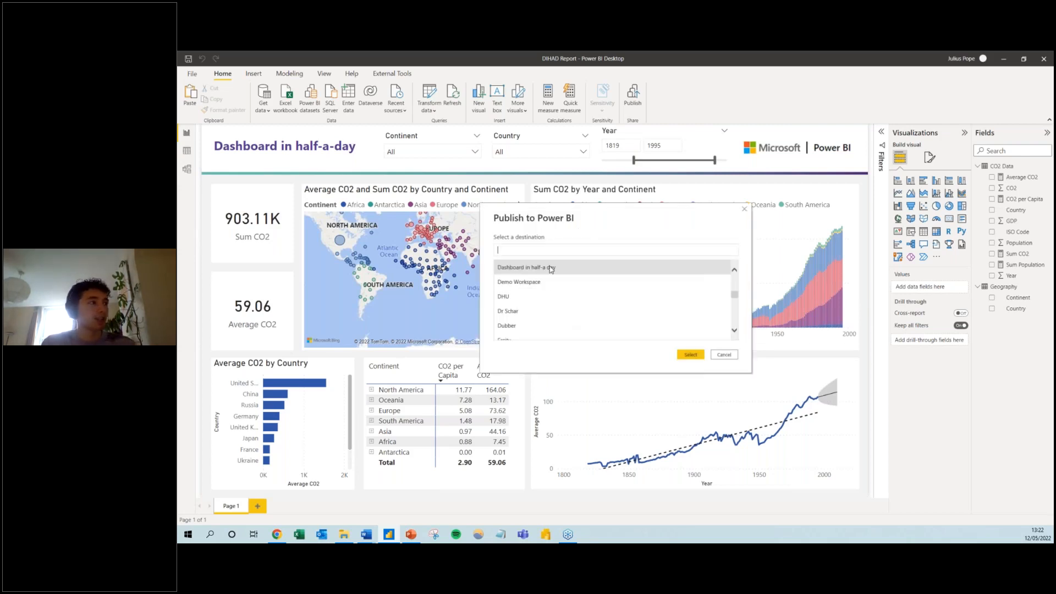
{"action": "left_click", "coordinate": [690, 355]}
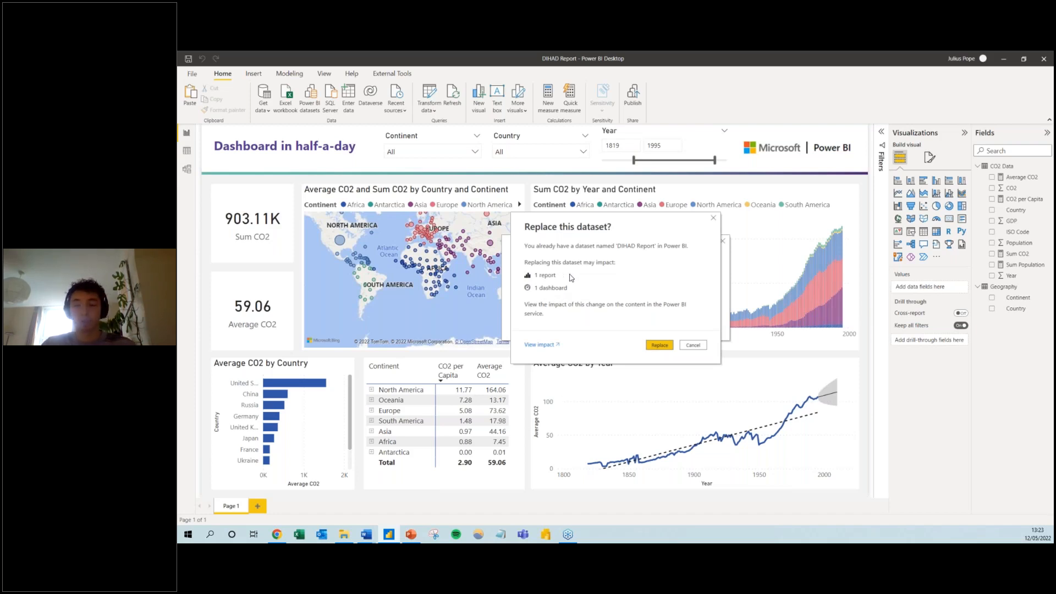
{"action": "left_click", "coordinate": [660, 345]}
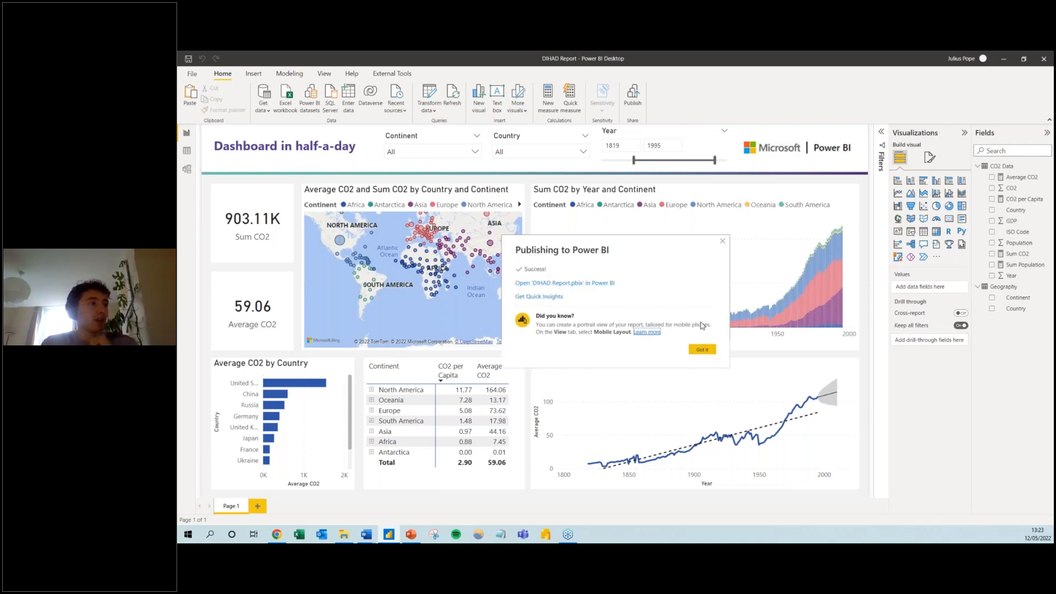
{"action": "left_click", "coordinate": [702, 349]}
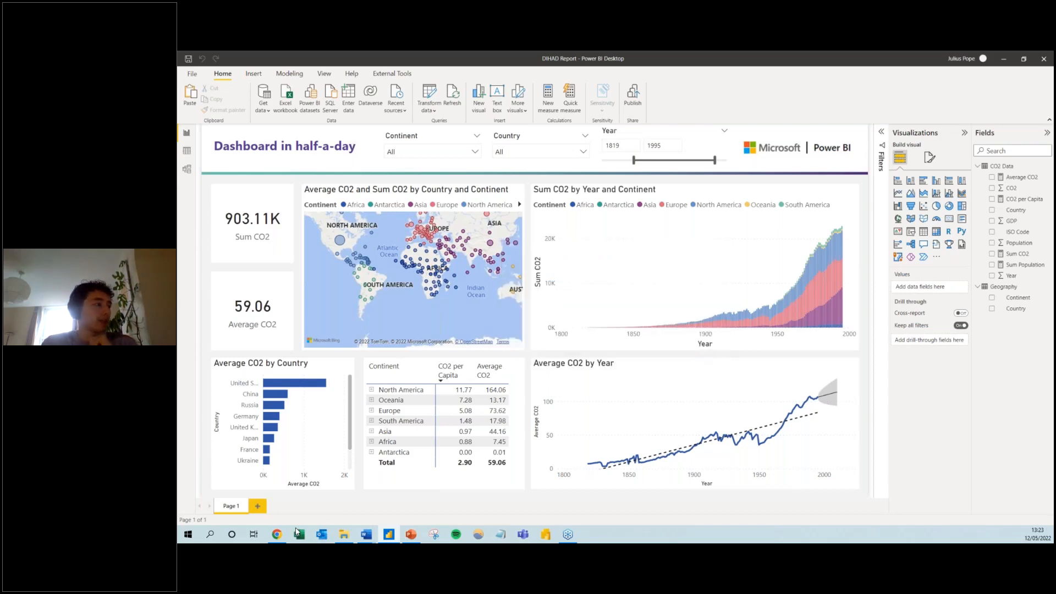
Switch to Chrome and open the security settings of the DIHAD Report dataset in the Dashboard in half-a-day workspace
{"action": "left_click", "coordinate": [277, 534]}
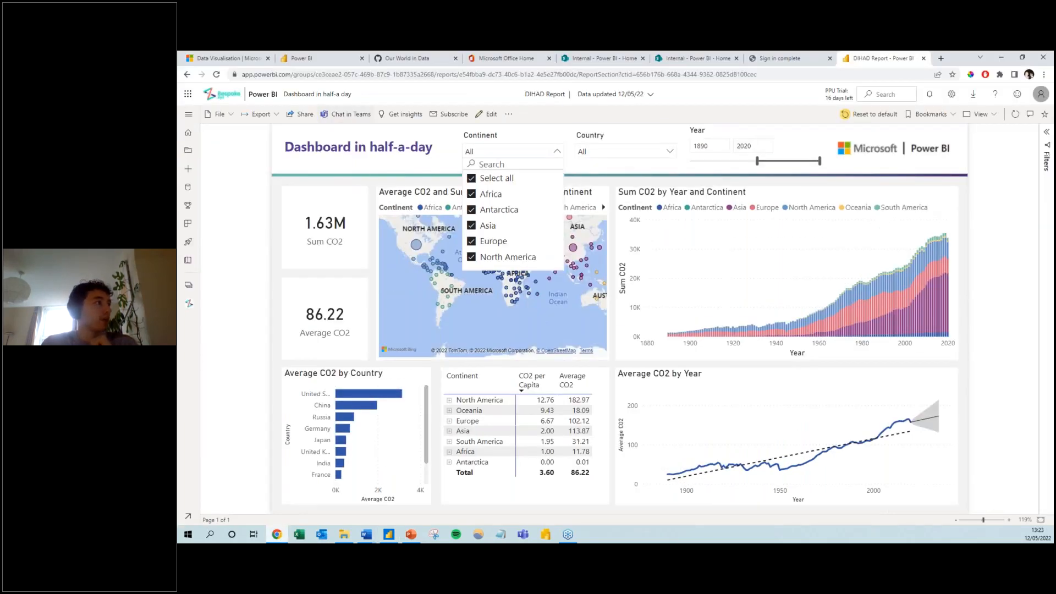
{"action": "left_click", "coordinate": [317, 95]}
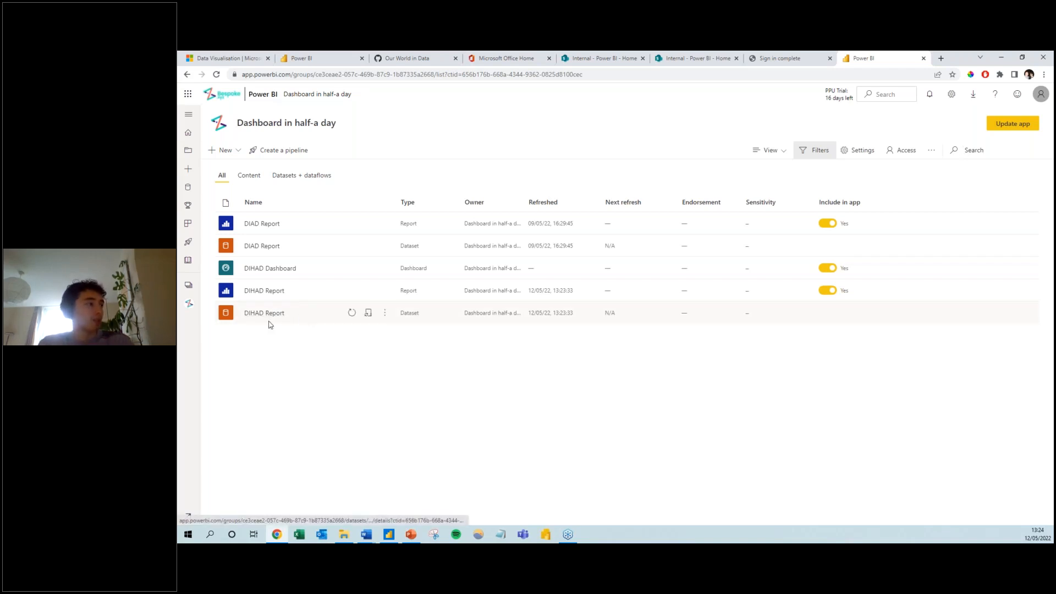
{"action": "left_click", "coordinate": [385, 314]}
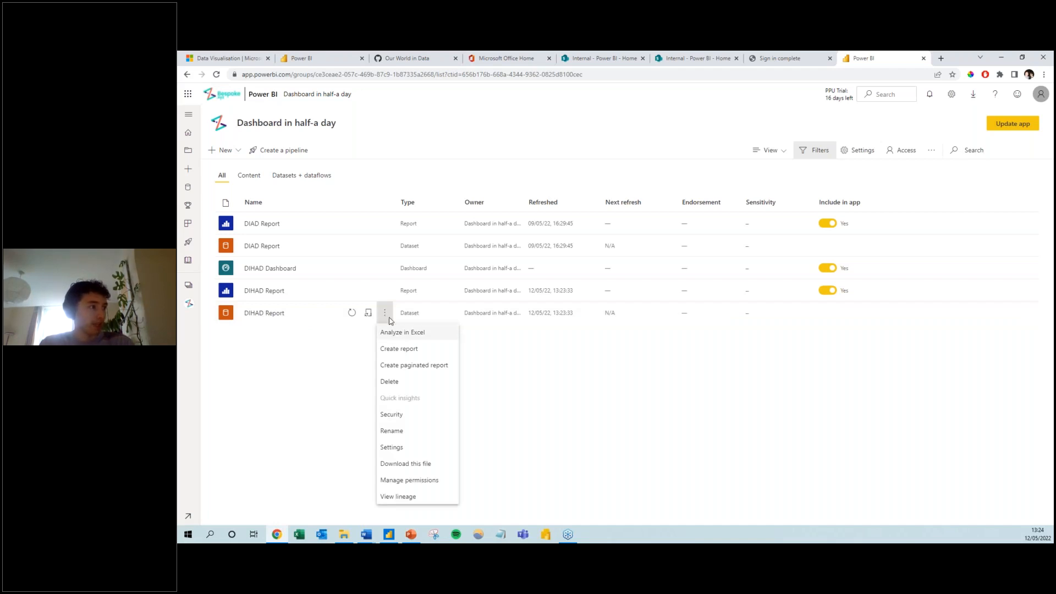
{"action": "left_click", "coordinate": [411, 418]}
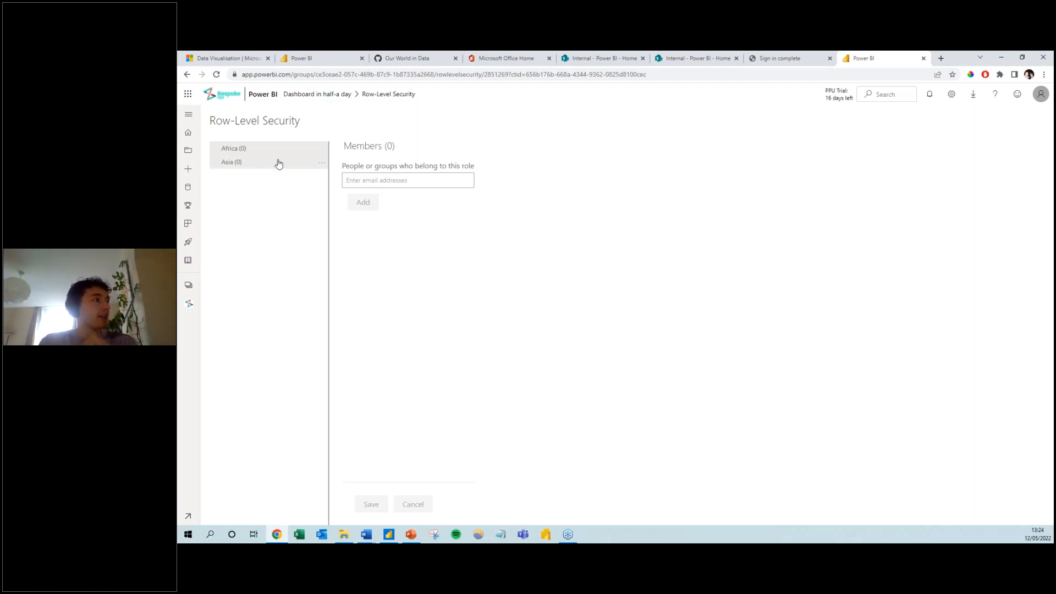
Add a colleague as a member of the Africa role by entering their name, and save the role membership
{"action": "left_click", "coordinate": [392, 182]}
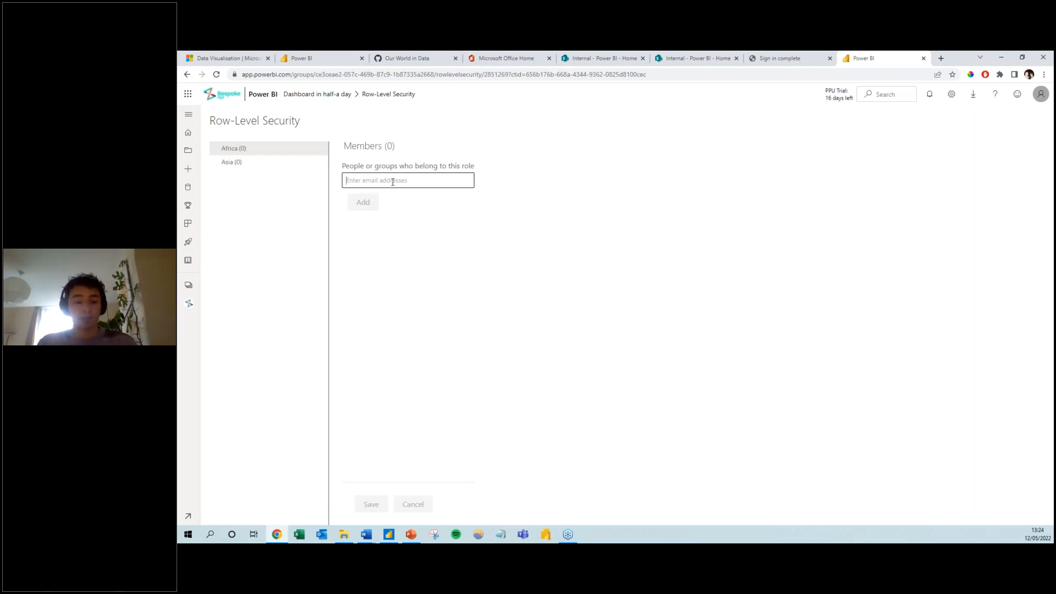
{"action": "type", "text": "Kelly"}
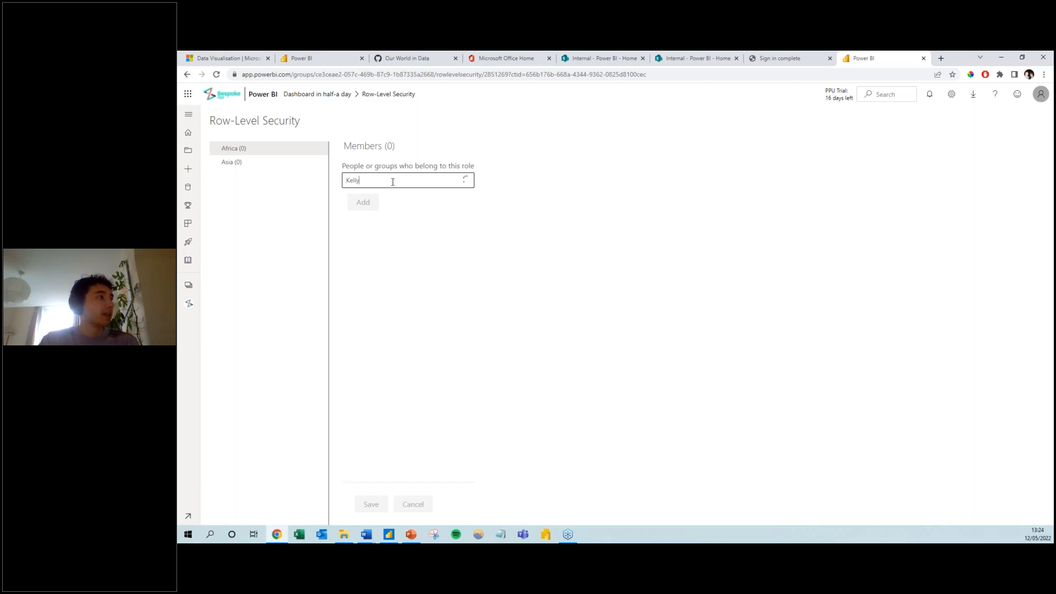
{"action": "left_click", "coordinate": [394, 199]}
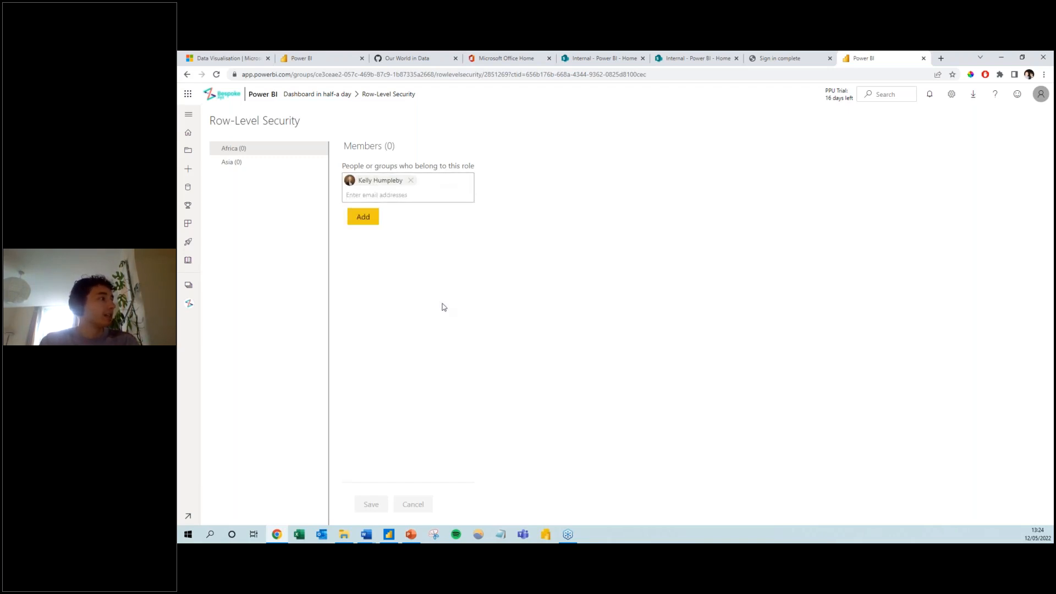
{"action": "key", "text": "Tab"}
{"action": "key", "text": "Return"}
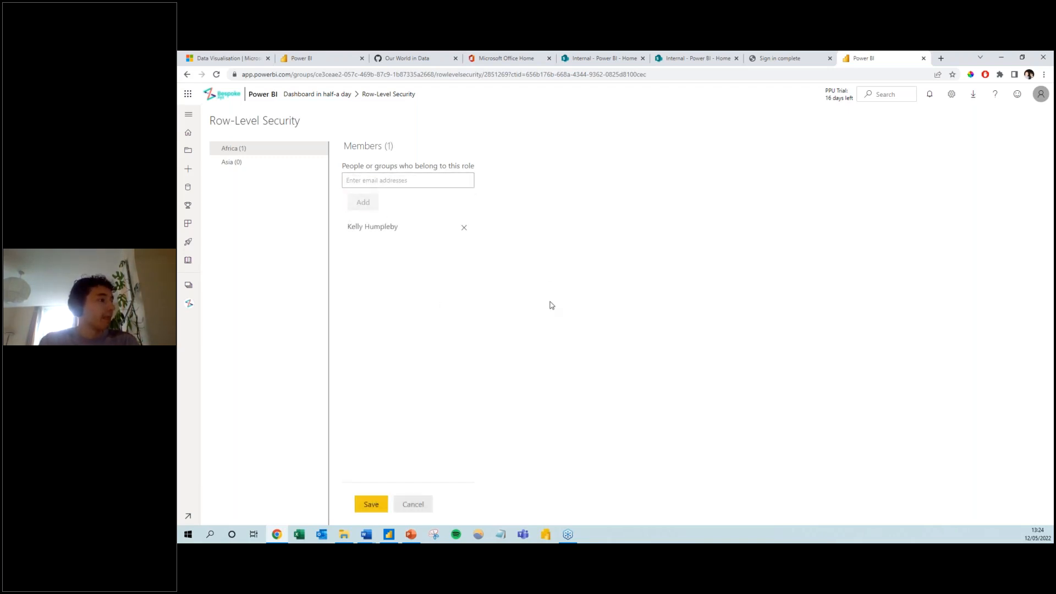
{"action": "left_click", "coordinate": [370, 504]}
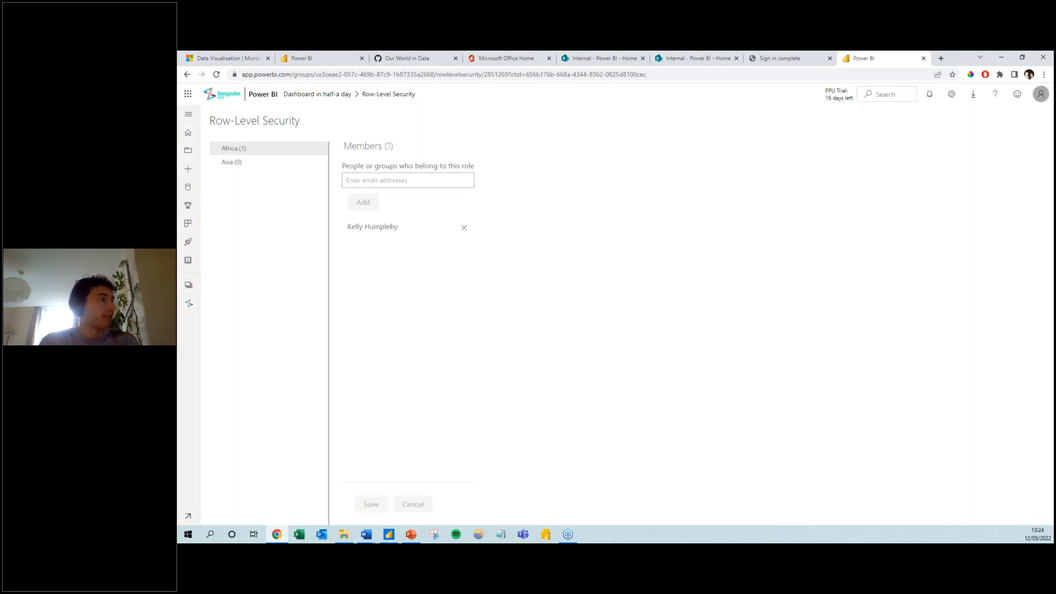
Test the Africa role to view the published report with its row-level security applied
{"action": "mouse_move", "coordinate": [316, 151]}
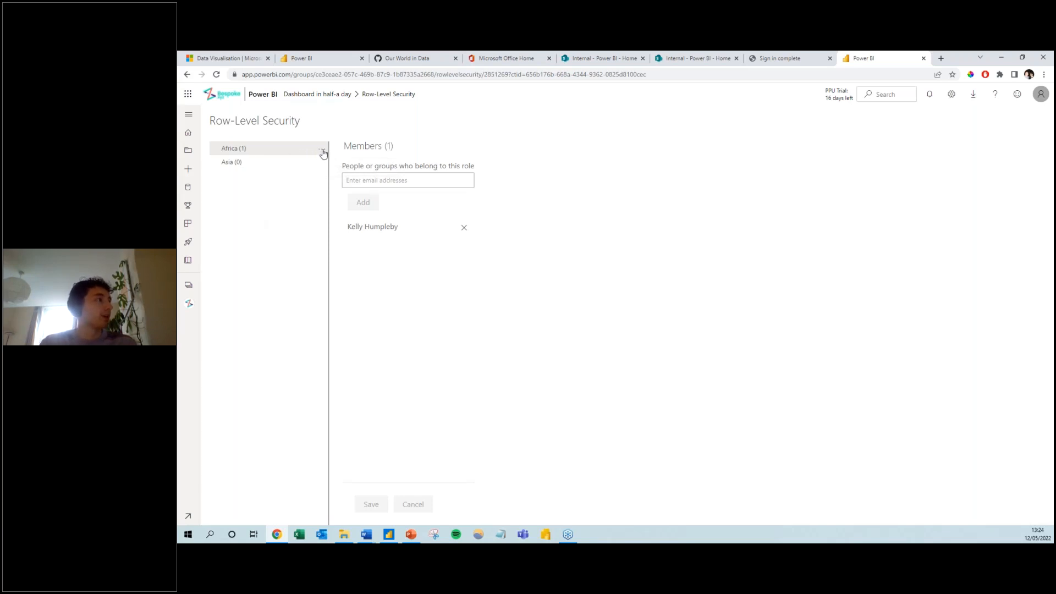
{"action": "left_click", "coordinate": [323, 153]}
{"action": "left_click", "coordinate": [332, 167]}
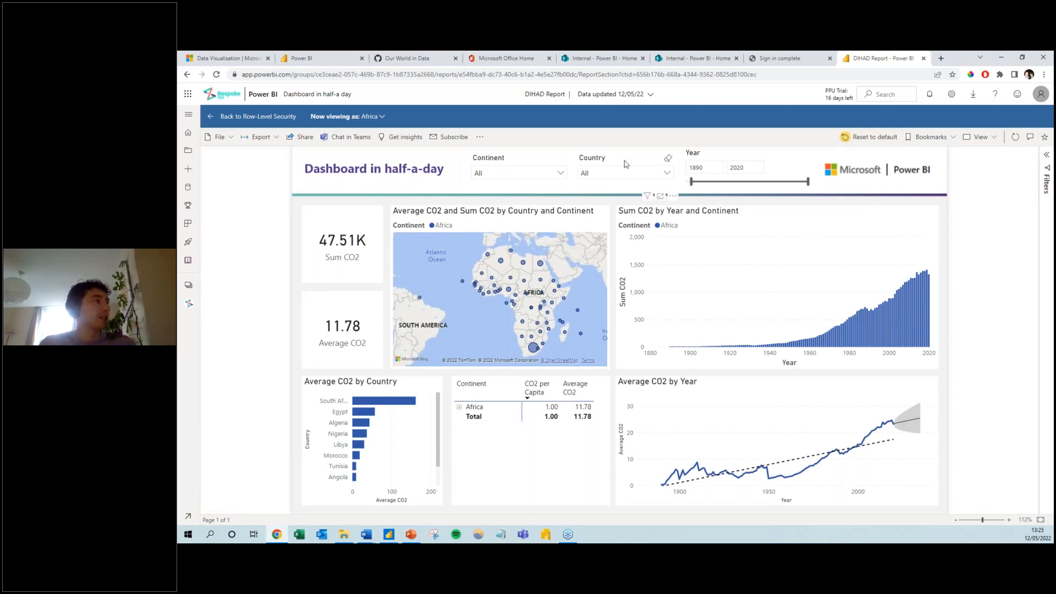
Clear the Africa role from the test view and select the added role member as the person to view as
{"action": "left_click", "coordinate": [371, 118]}
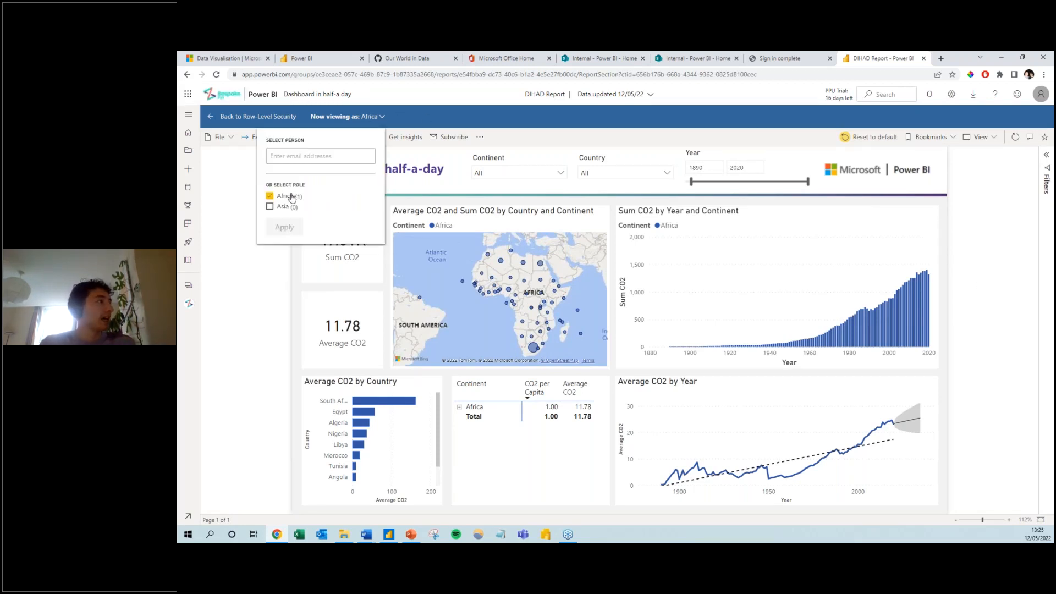
{"action": "left_click", "coordinate": [292, 197]}
{"action": "left_click", "coordinate": [331, 154]}
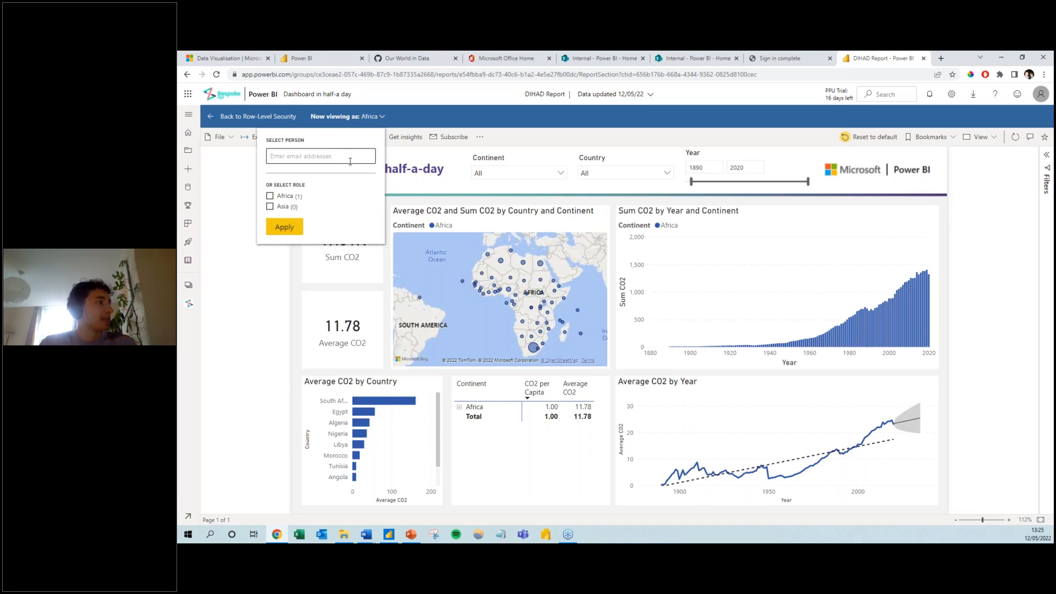
{"action": "type", "text": "Kelly"}
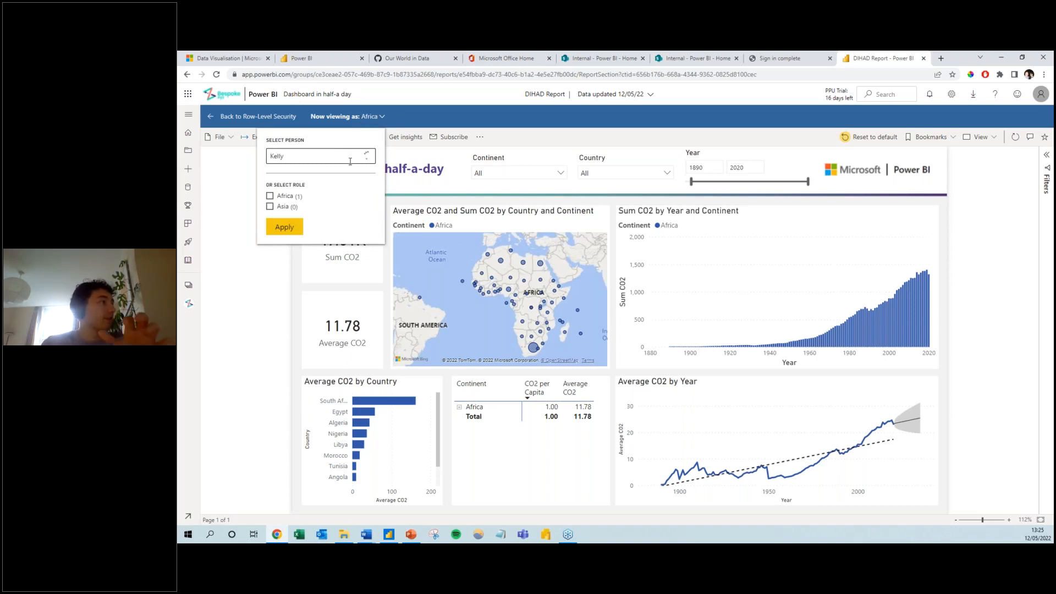
{"action": "left_click", "coordinate": [309, 172]}
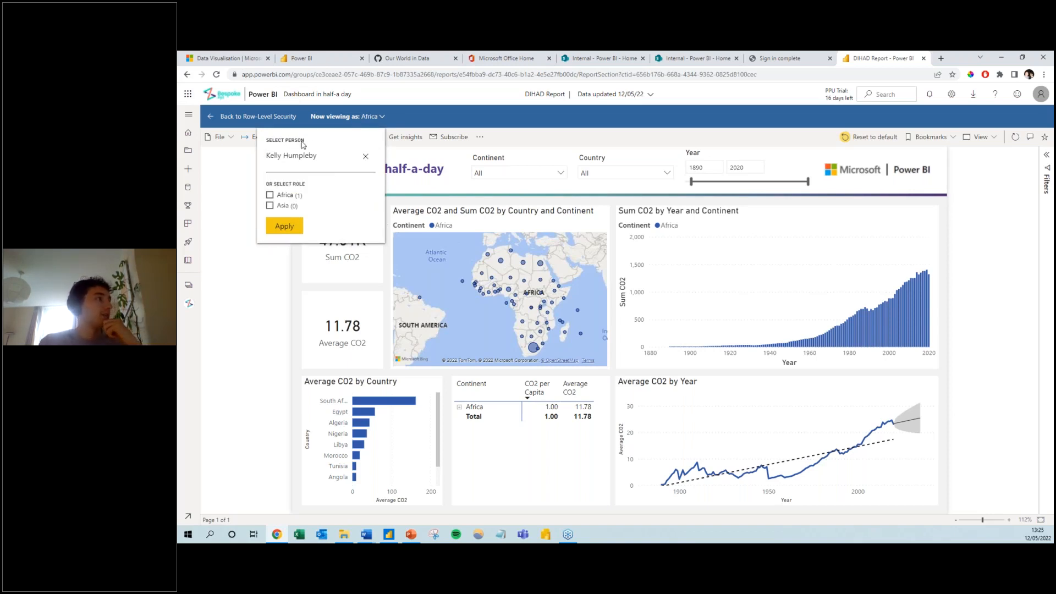
Clear the selected person, re-enter the Africa role member's name as the person to view as, and apply that view to the report
{"action": "left_click", "coordinate": [365, 157]}
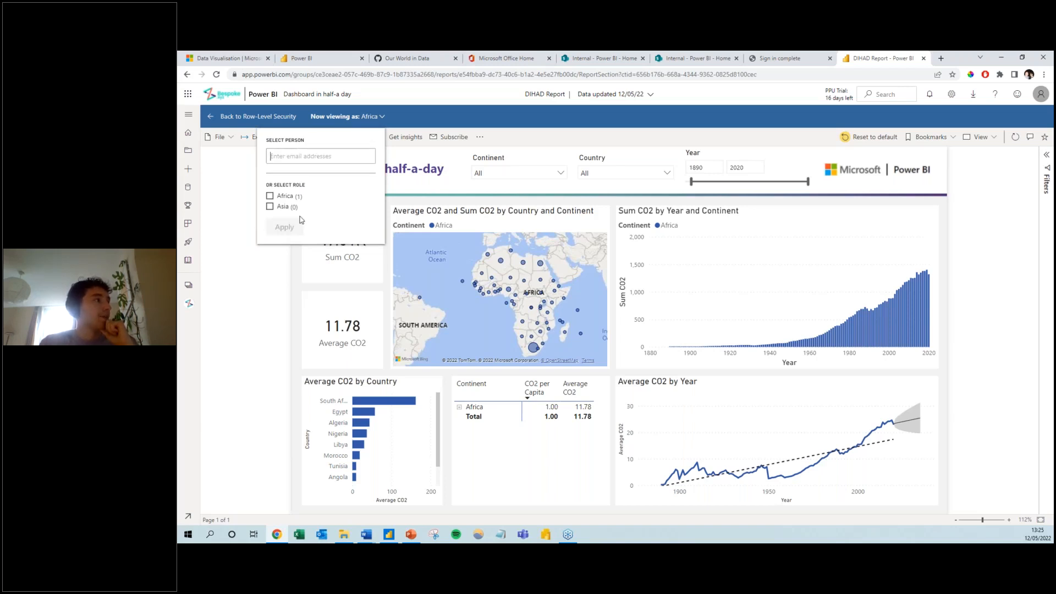
{"action": "left_click", "coordinate": [282, 198]}
{"action": "left_click", "coordinate": [283, 199]}
{"action": "left_click", "coordinate": [299, 159]}
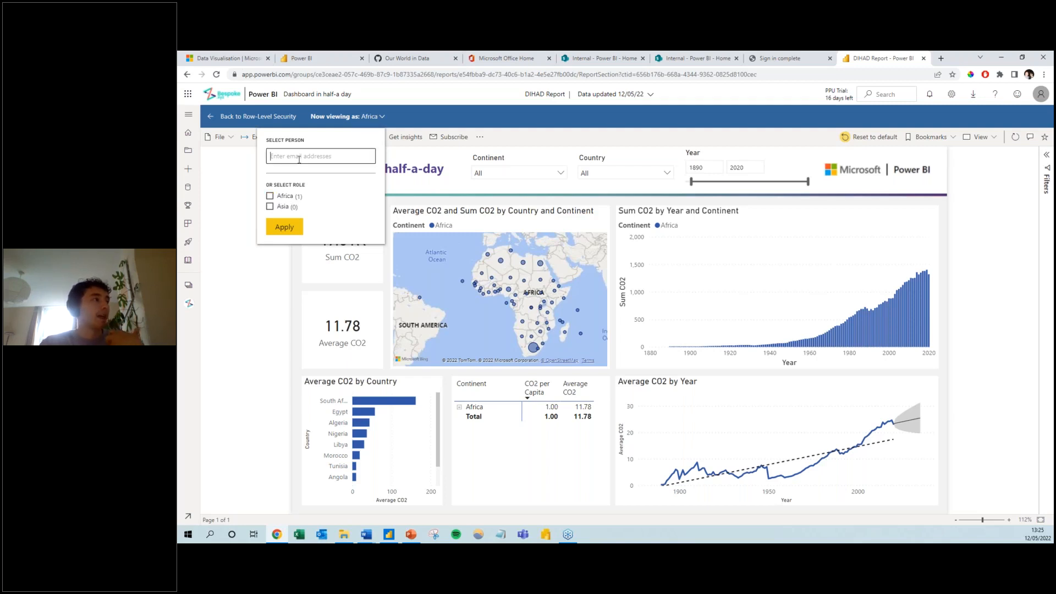
{"action": "type", "text": "Kelly"}
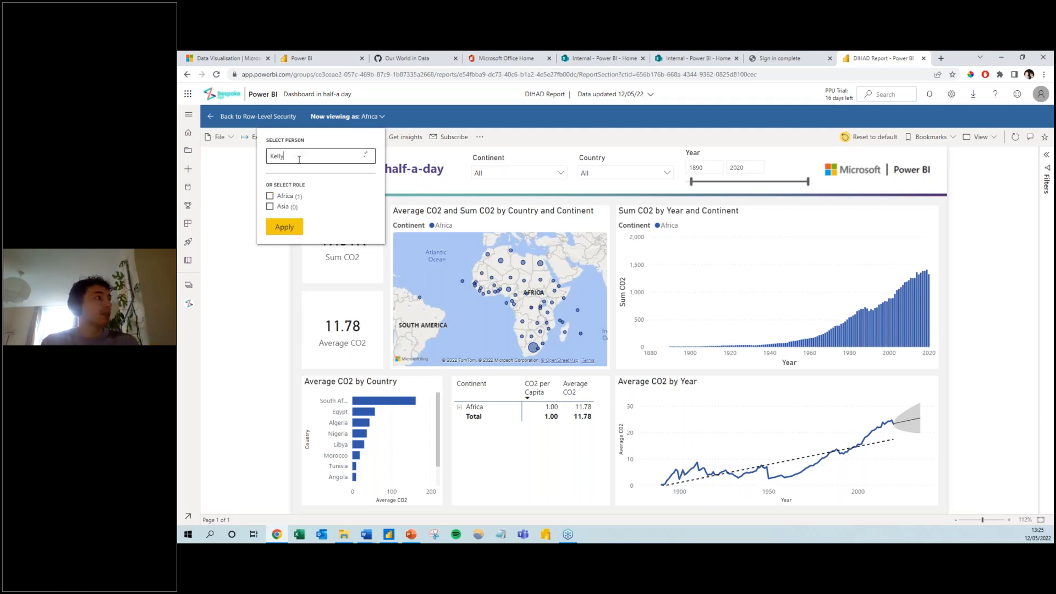
{"action": "left_click", "coordinate": [299, 180]}
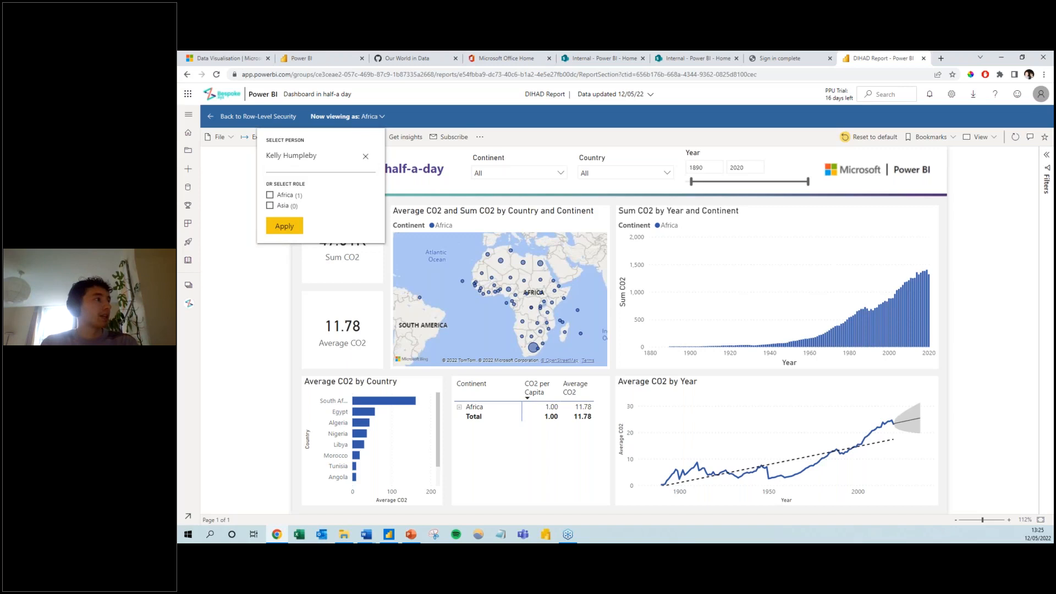
{"action": "left_click", "coordinate": [284, 227]}
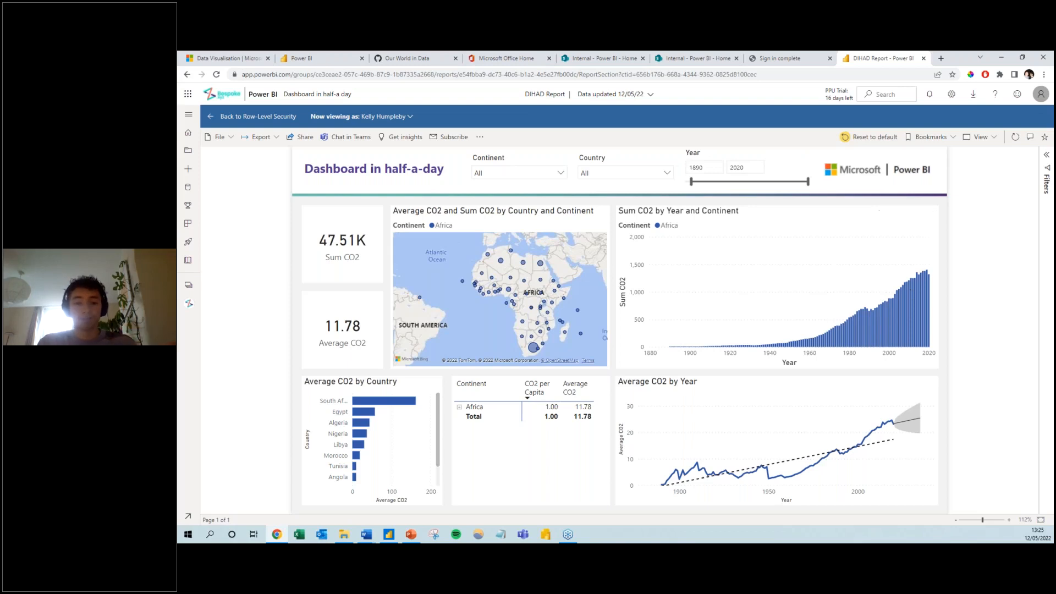
Switch to Power BI Desktop to look at its role management commands, and return to the report in Chrome
{"action": "left_click", "coordinate": [388, 534]}
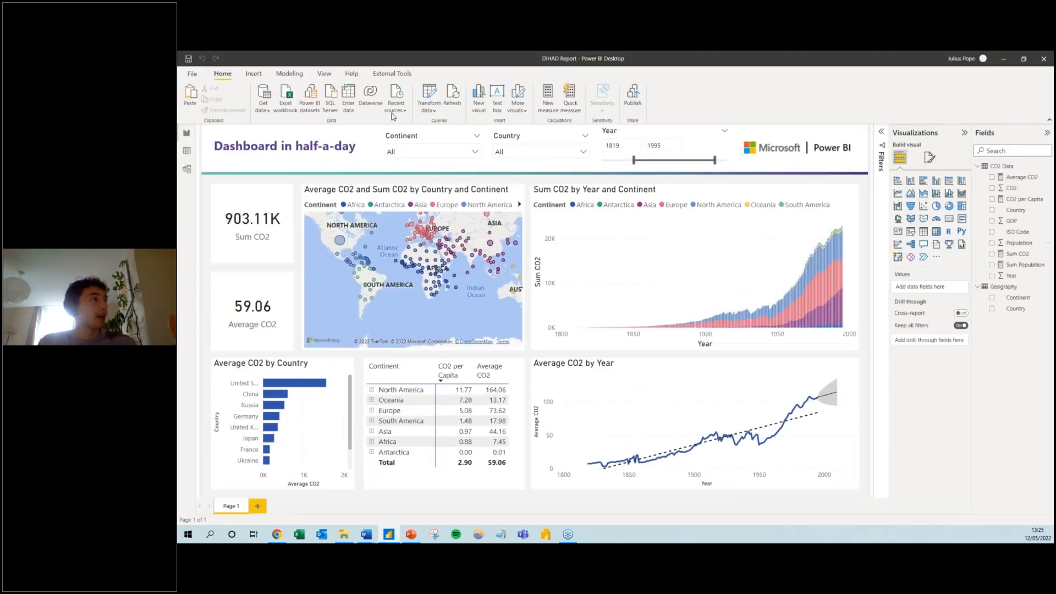
{"action": "left_click", "coordinate": [289, 73]}
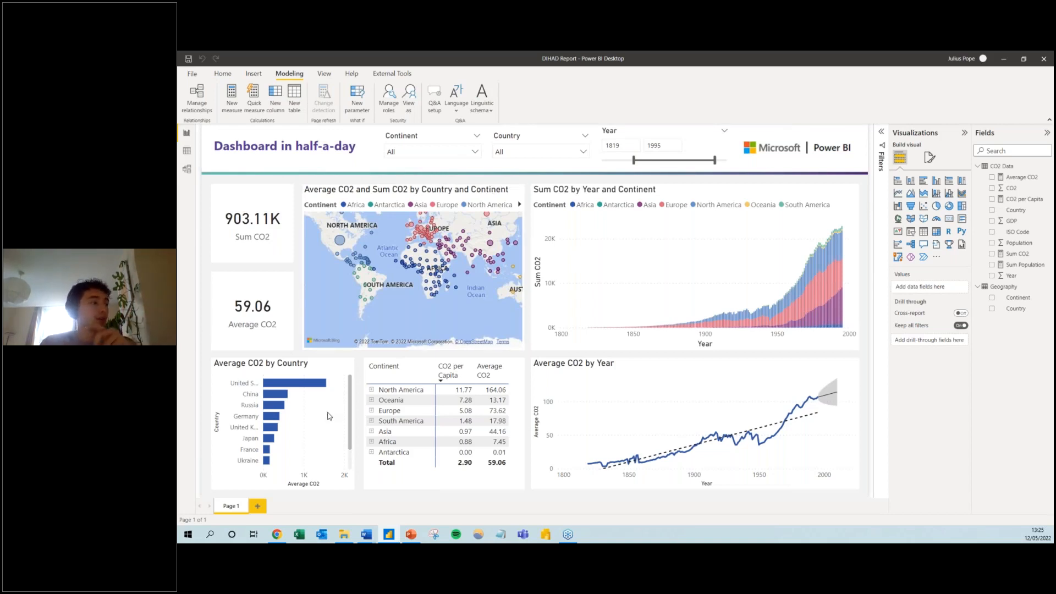
{"action": "left_click", "coordinate": [277, 534]}
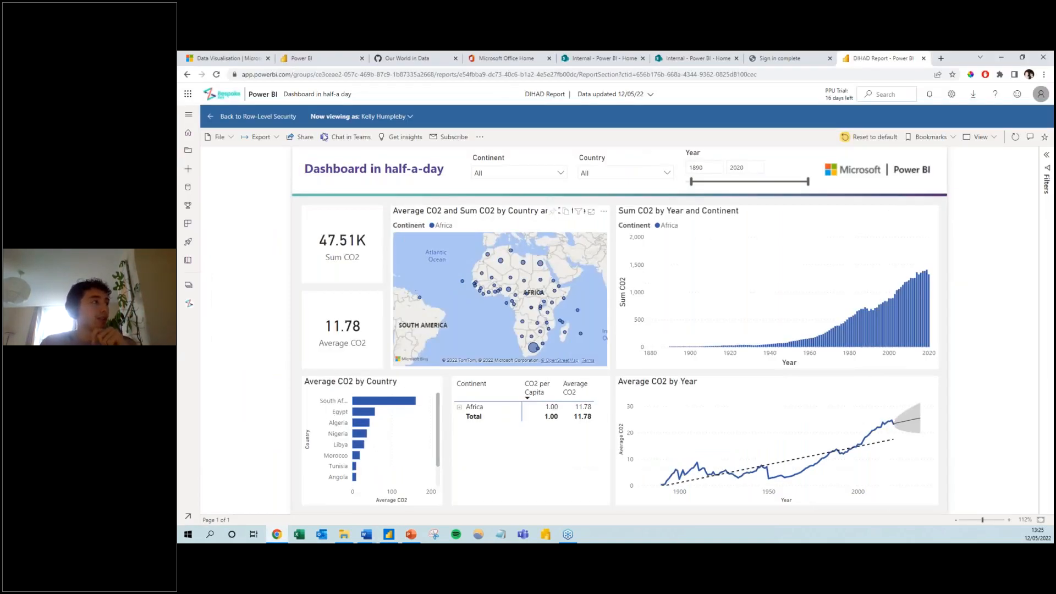
Open the DIHAD Report dataset's row-level security settings from the workspace and check the test option of the Africa role
{"action": "left_click", "coordinate": [320, 95]}
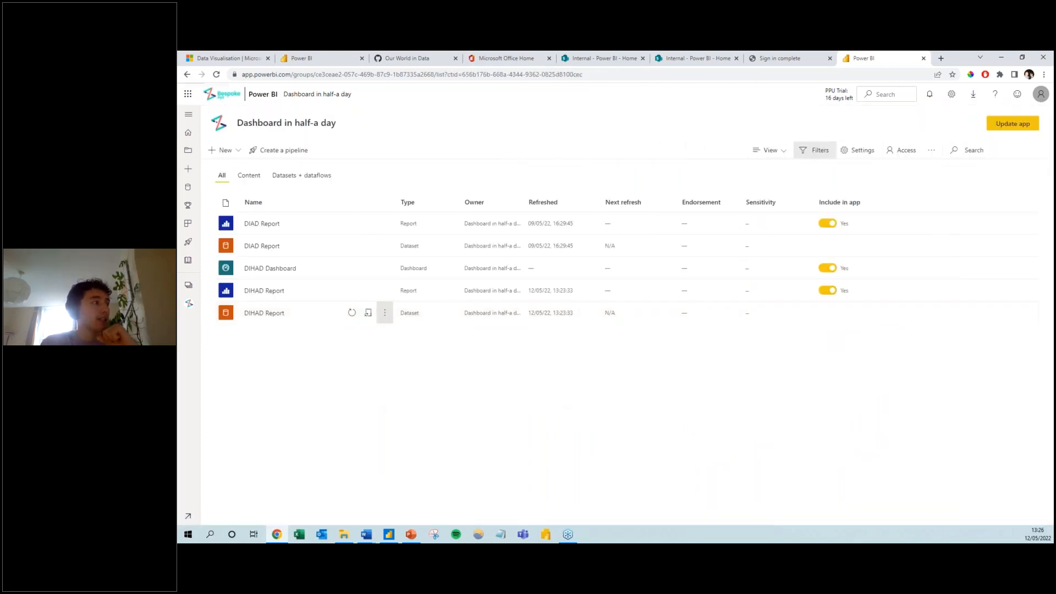
{"action": "left_click", "coordinate": [386, 314]}
{"action": "left_click", "coordinate": [399, 416]}
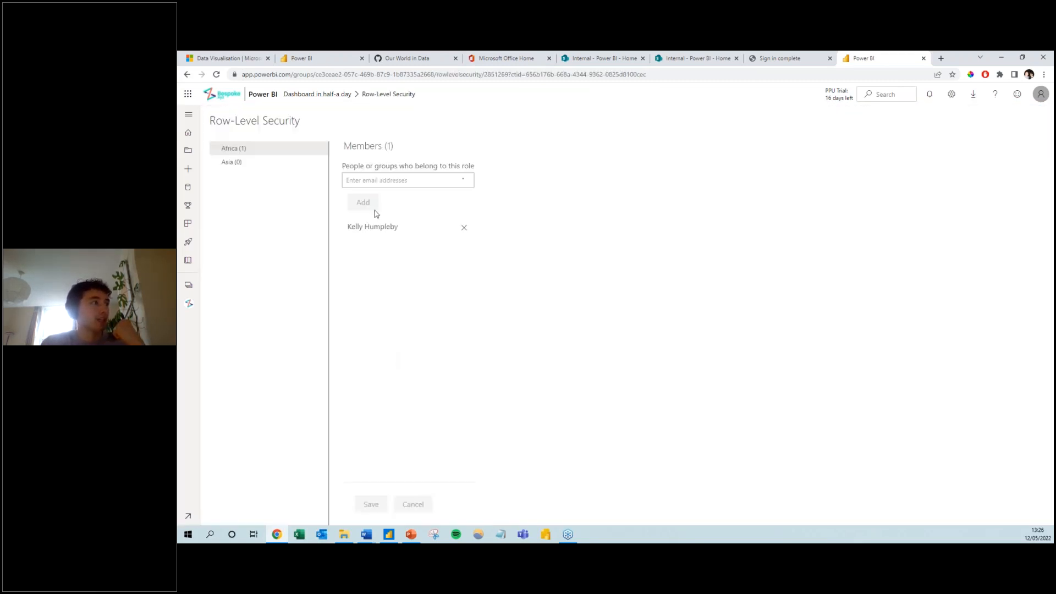
{"action": "left_click", "coordinate": [322, 149]}
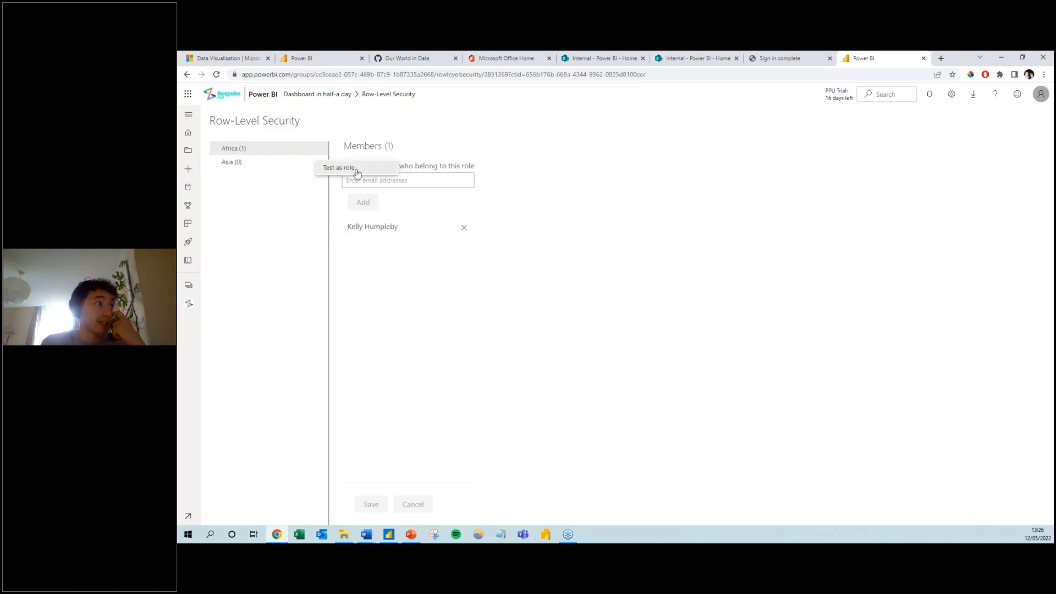
{"action": "left_click", "coordinate": [593, 173]}
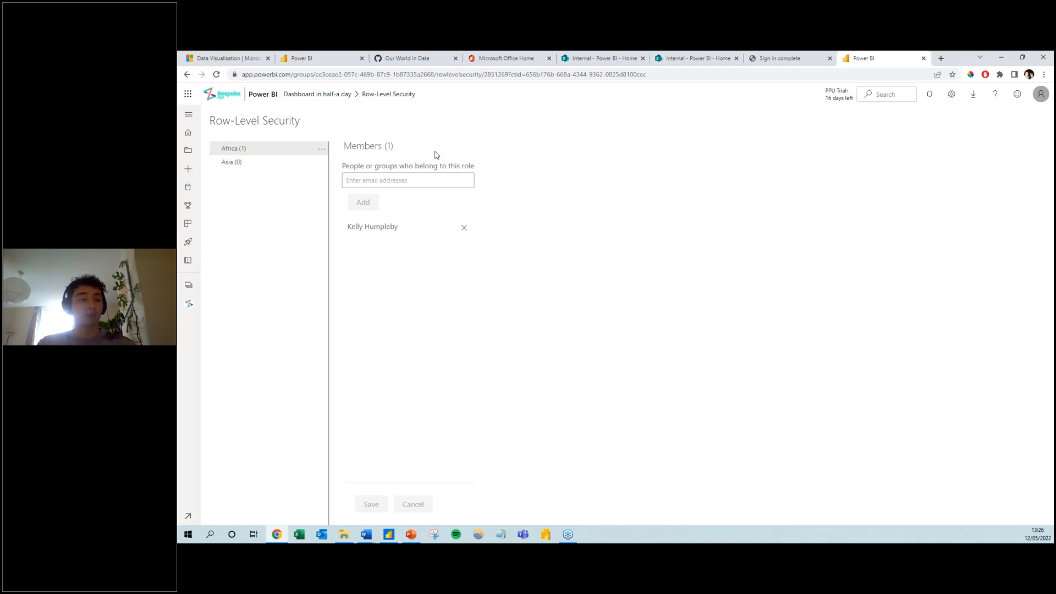
Switch to Power BI Desktop and add a new security role named Master without any table filter
{"action": "left_click", "coordinate": [390, 541]}
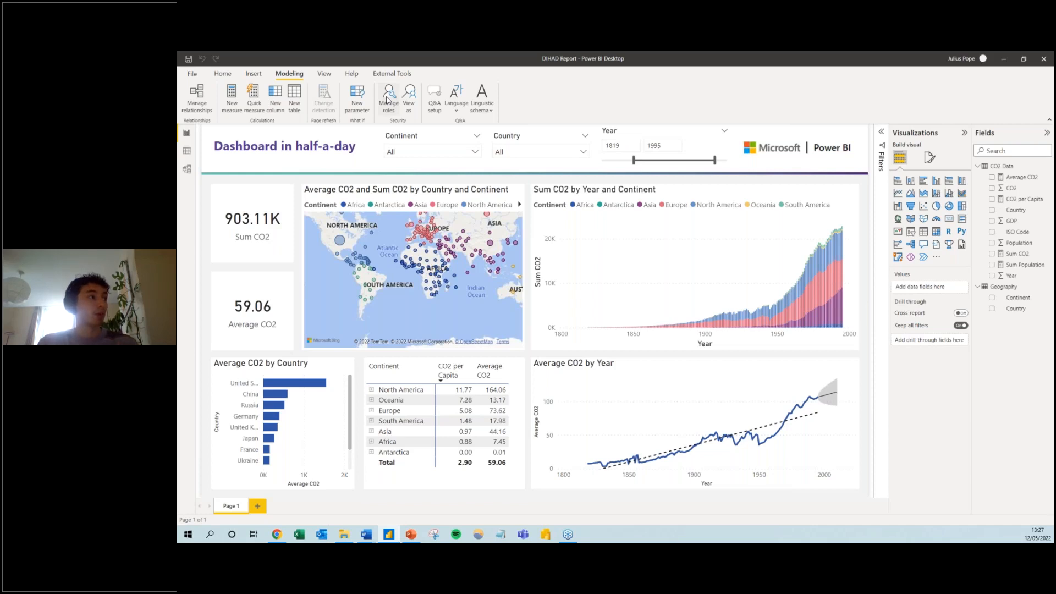
{"action": "left_click", "coordinate": [388, 101]}
{"action": "left_click", "coordinate": [427, 248]}
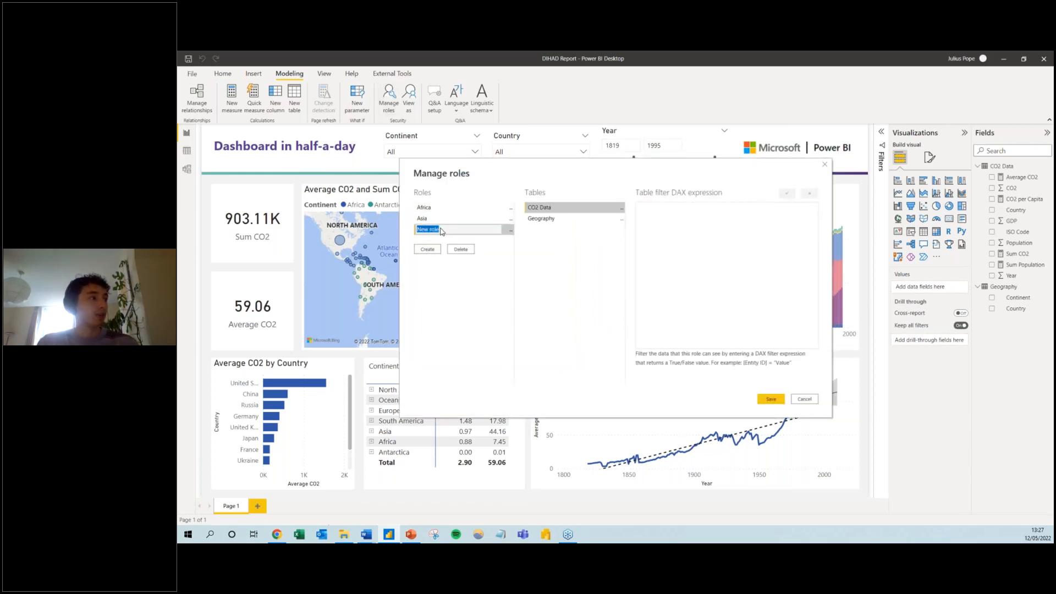
{"action": "type", "text": "Master"}
{"action": "key", "text": "Return"}
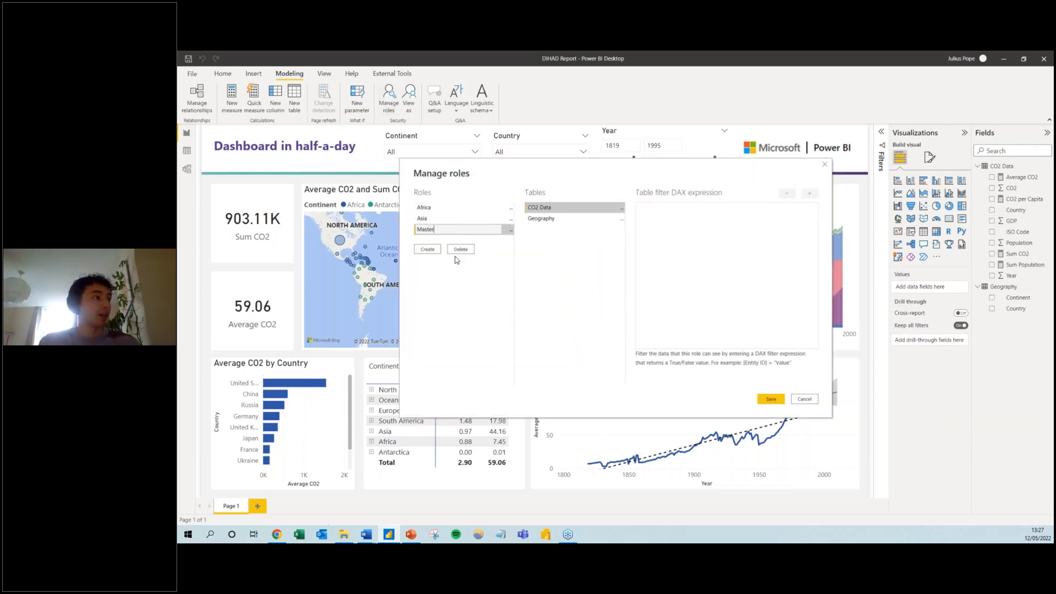
{"action": "left_click", "coordinate": [556, 219]}
{"action": "left_click", "coordinate": [542, 207]}
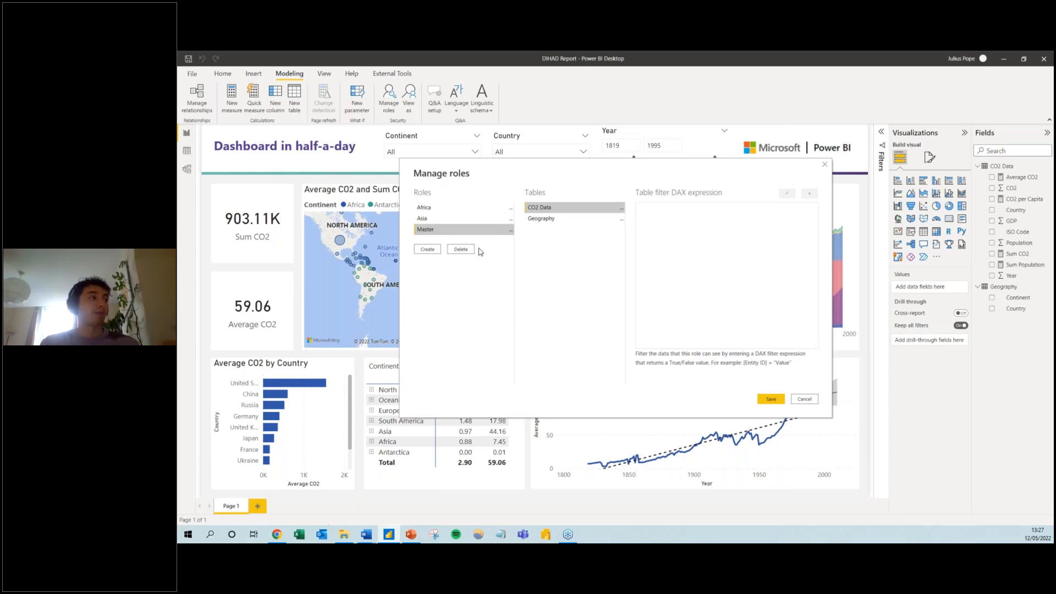
Return to the Dashboard in half-a-day workspace list in Chrome, and cancel the unsaved Master role in Power BI Desktop
{"action": "left_click", "coordinate": [277, 535]}
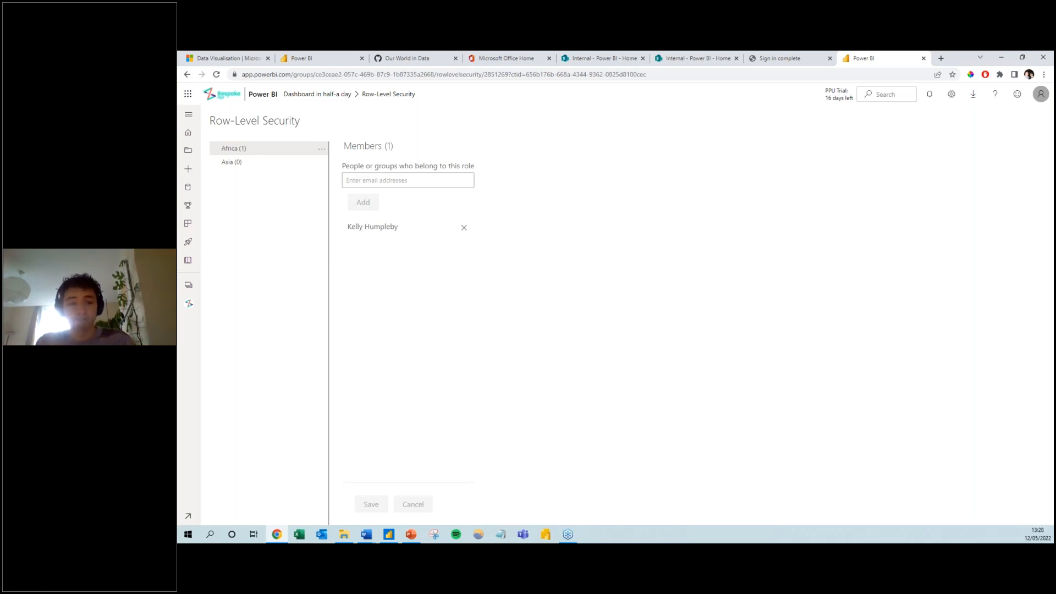
{"action": "key", "text": "alt+Tab"}
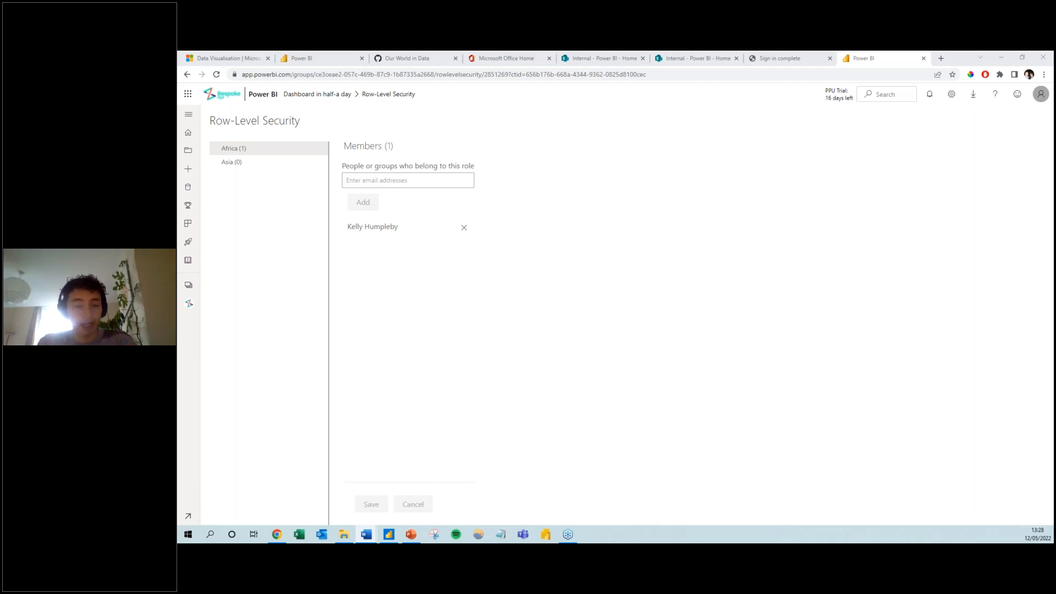
{"action": "left_click", "coordinate": [305, 96]}
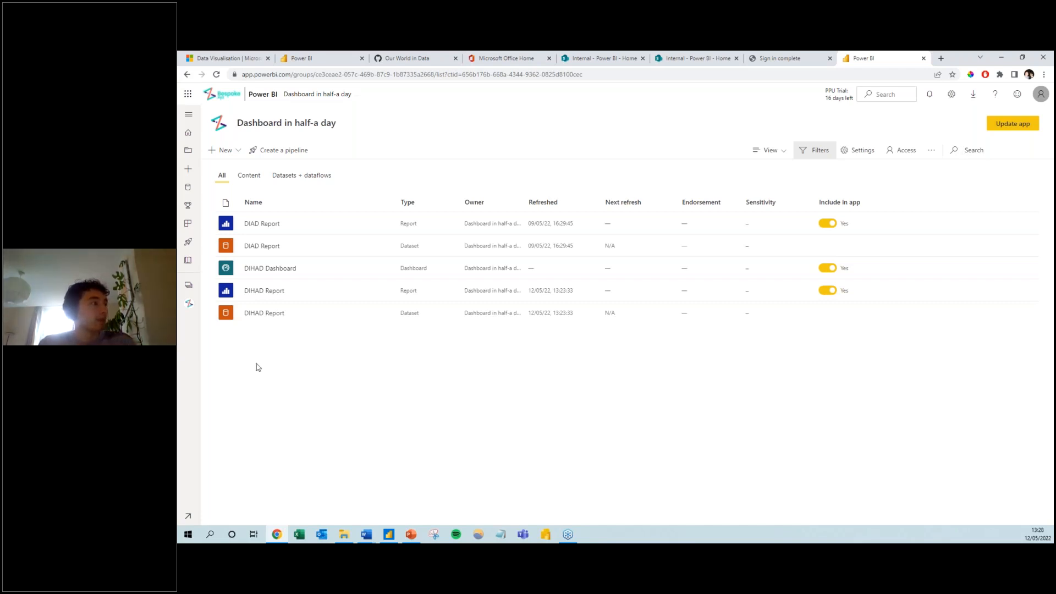
{"action": "left_click", "coordinate": [389, 534]}
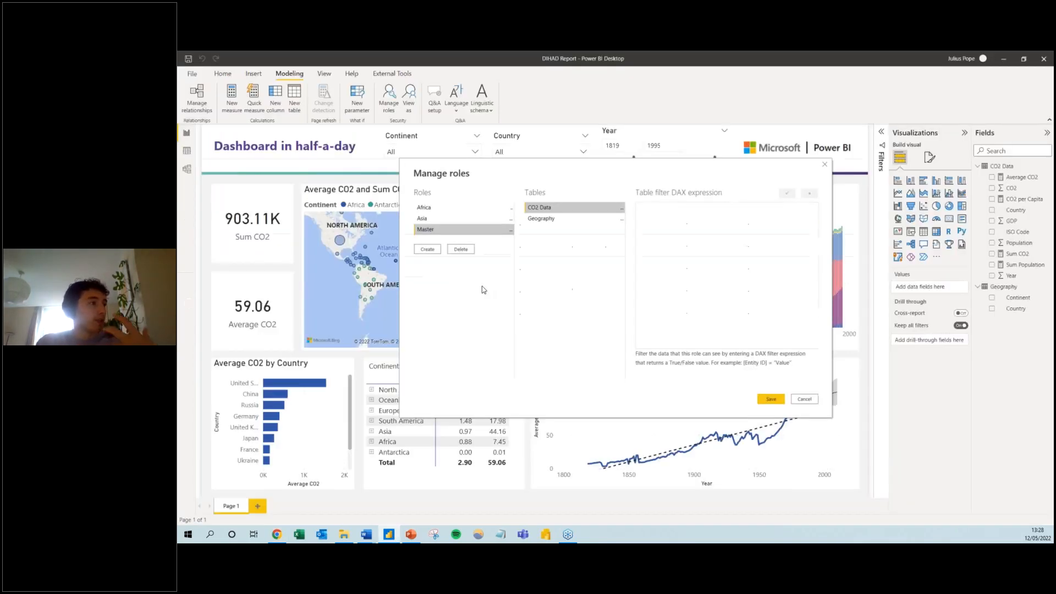
{"action": "left_click", "coordinate": [804, 398]}
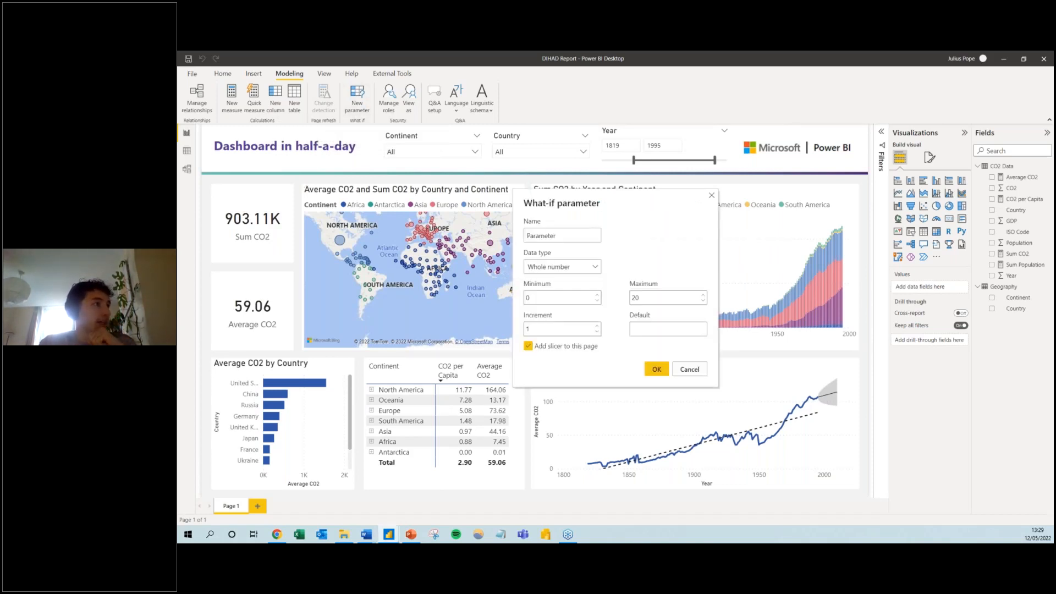
Start a new what-if parameter and name it DIHAD Parameter
{"action": "left_click_drag", "start_coordinate": [559, 237], "coordinate": [522, 233]}
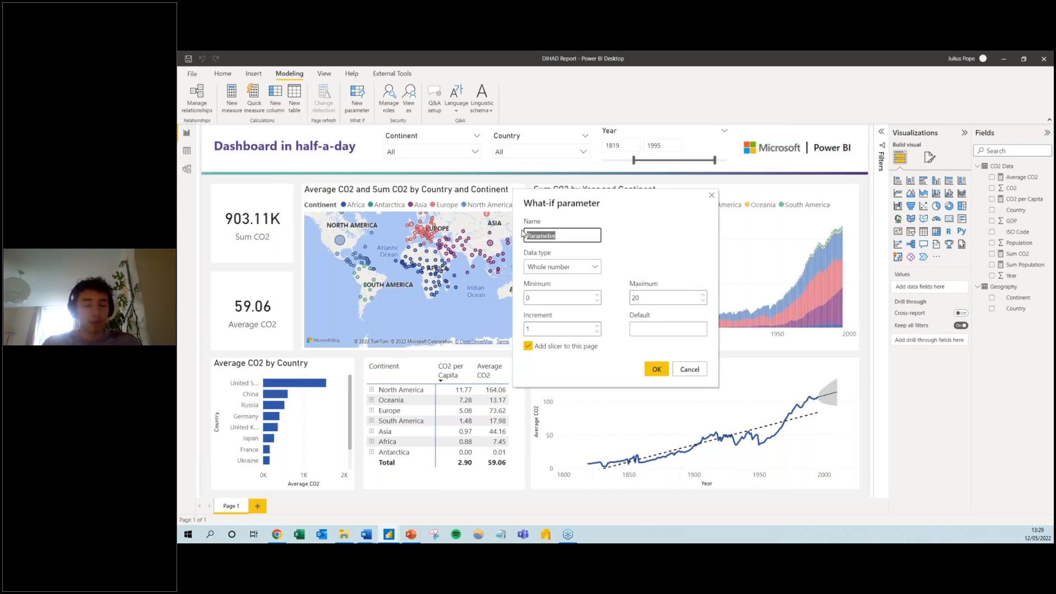
{"action": "type", "text": "DIH"}
{"action": "type", "text": "A"}
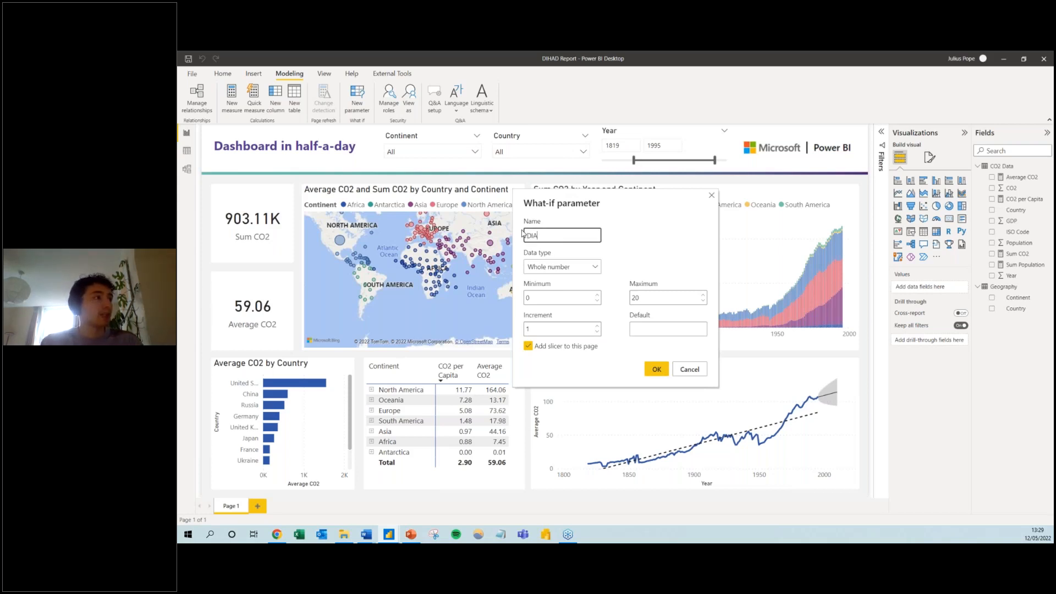
{"action": "key", "text": "BackSpace"}
{"action": "type", "text": "HAD Parame"}
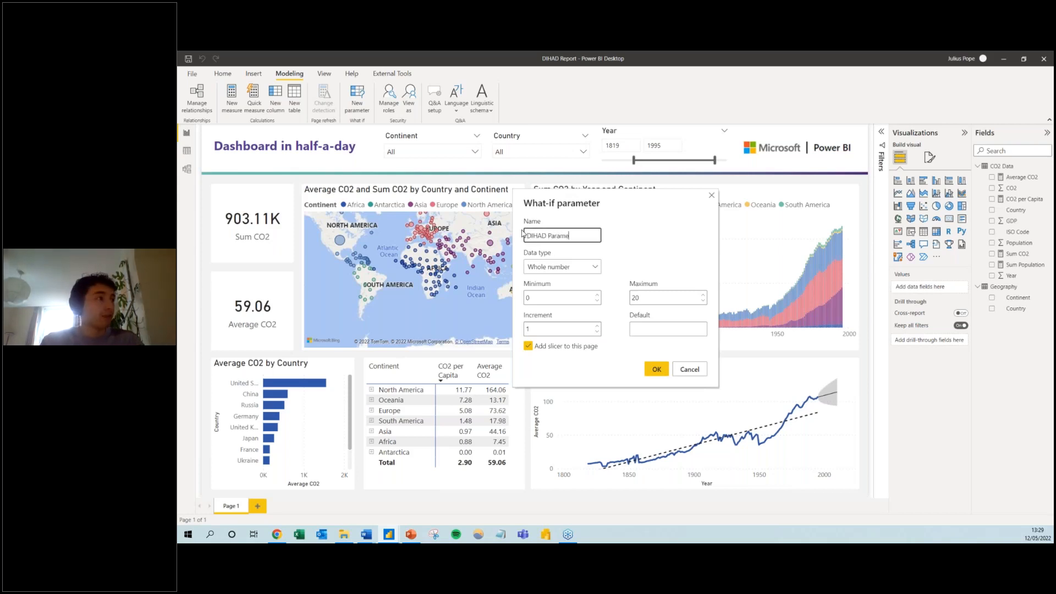
{"action": "type", "text": "ter"}
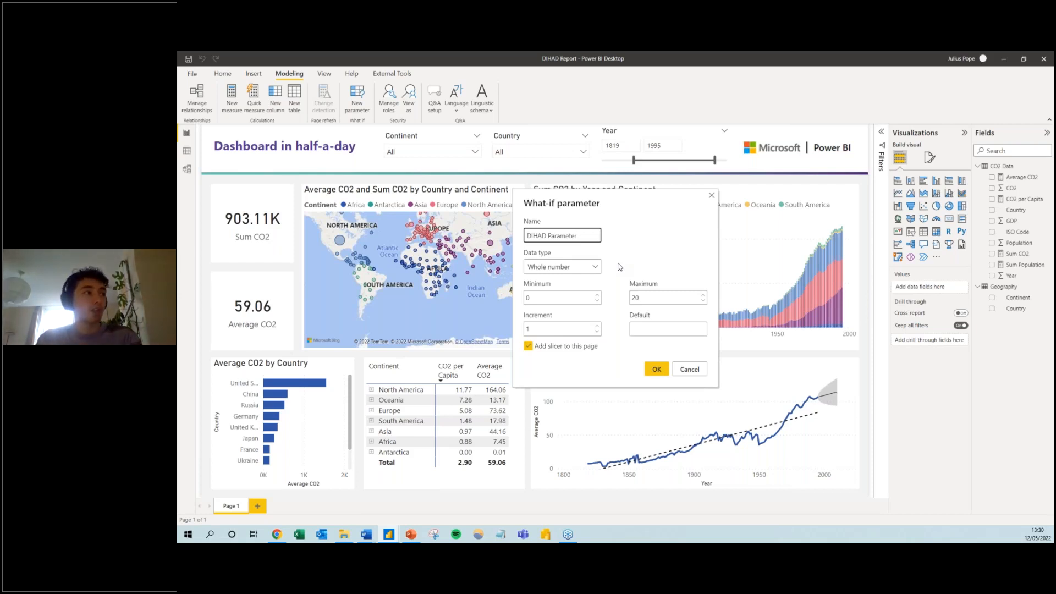
Set the what-if parameter's data type to Decimal number and its maximum to 1
{"action": "left_click", "coordinate": [593, 268]}
{"action": "left_click", "coordinate": [585, 268]}
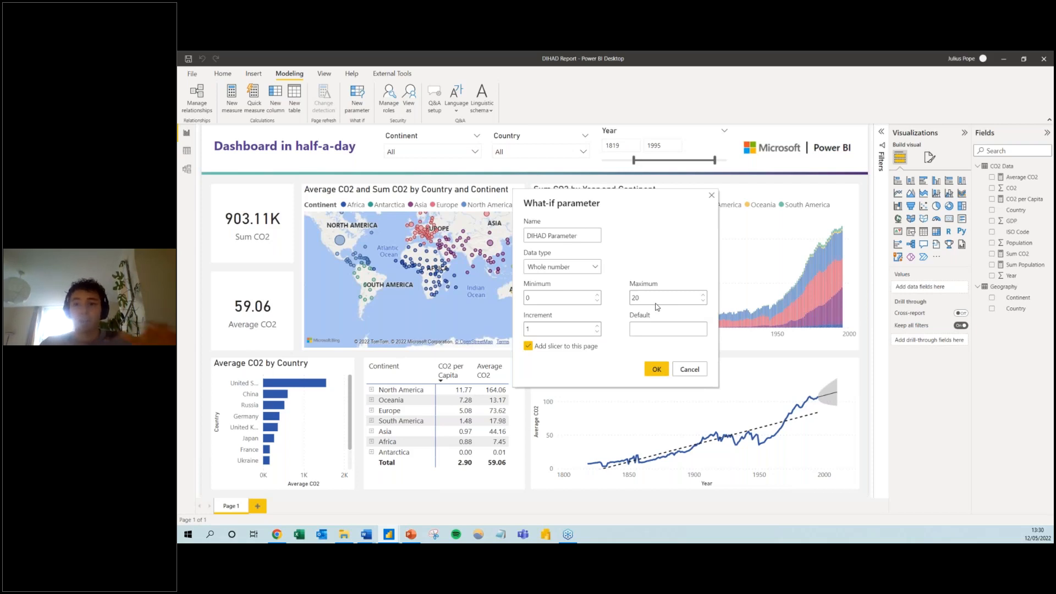
{"action": "left_click", "coordinate": [542, 267]}
{"action": "left_click", "coordinate": [549, 297]}
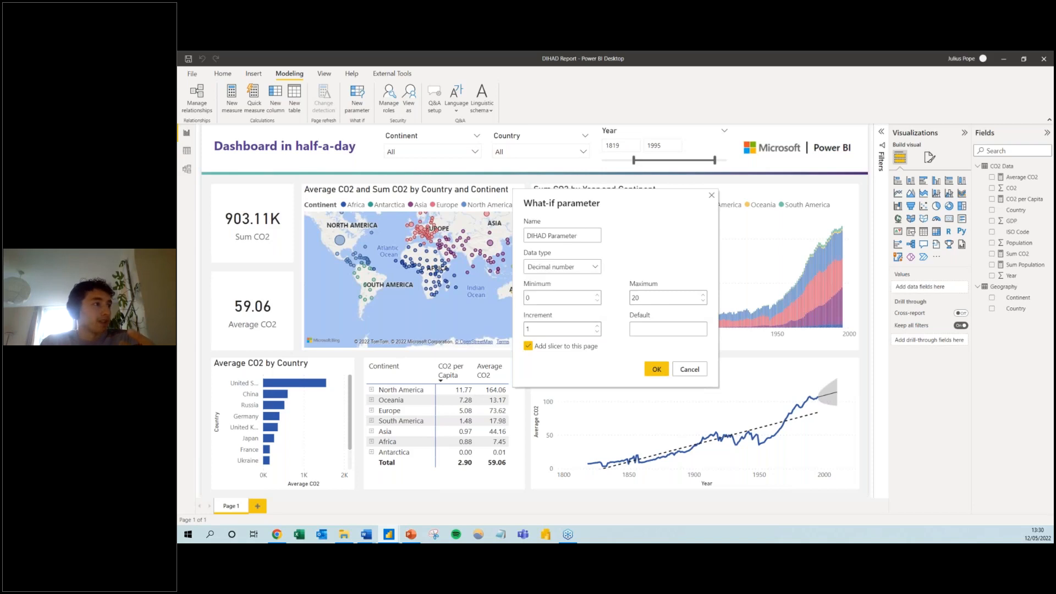
{"action": "left_click_drag", "start_coordinate": [654, 300], "coordinate": [623, 297]}
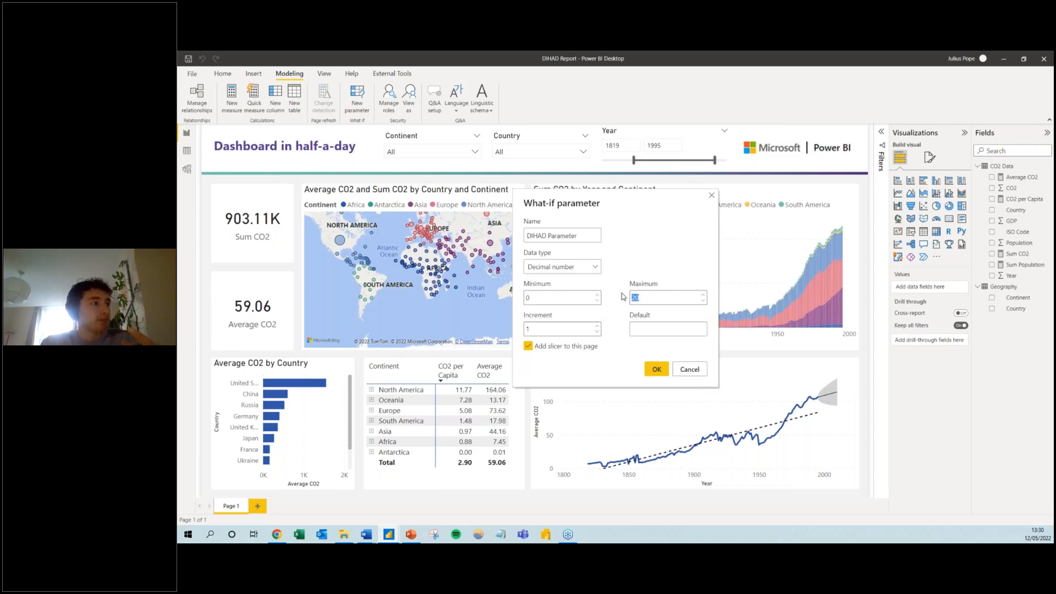
{"action": "type", "text": "1"}
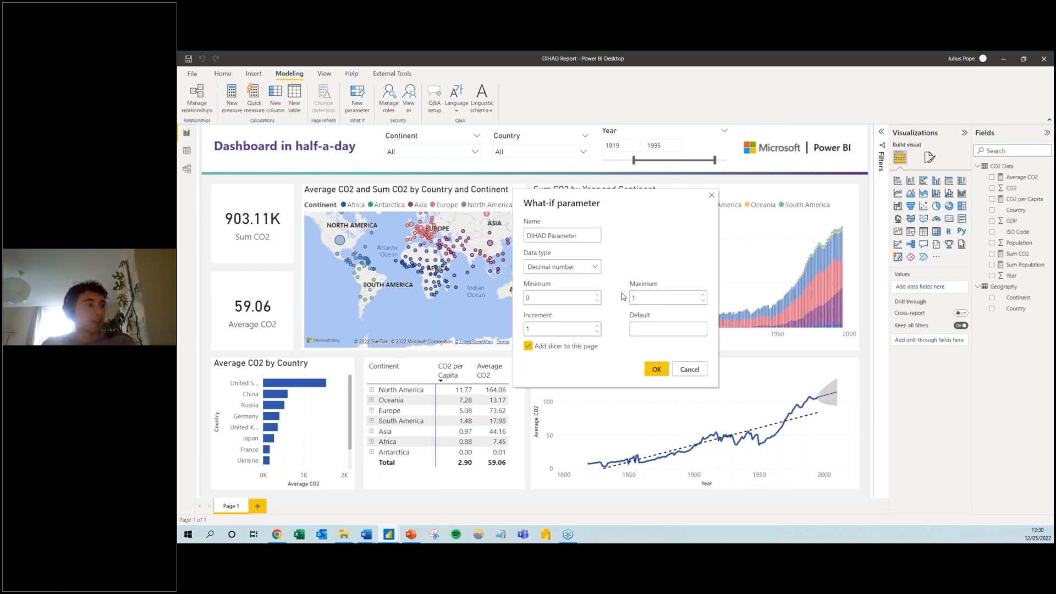
Set the parameter's increment to 0.01 and its default to 0.8, and create it with a slicer on the page
{"action": "left_click", "coordinate": [546, 328]}
{"action": "key", "text": "BackSpace"}
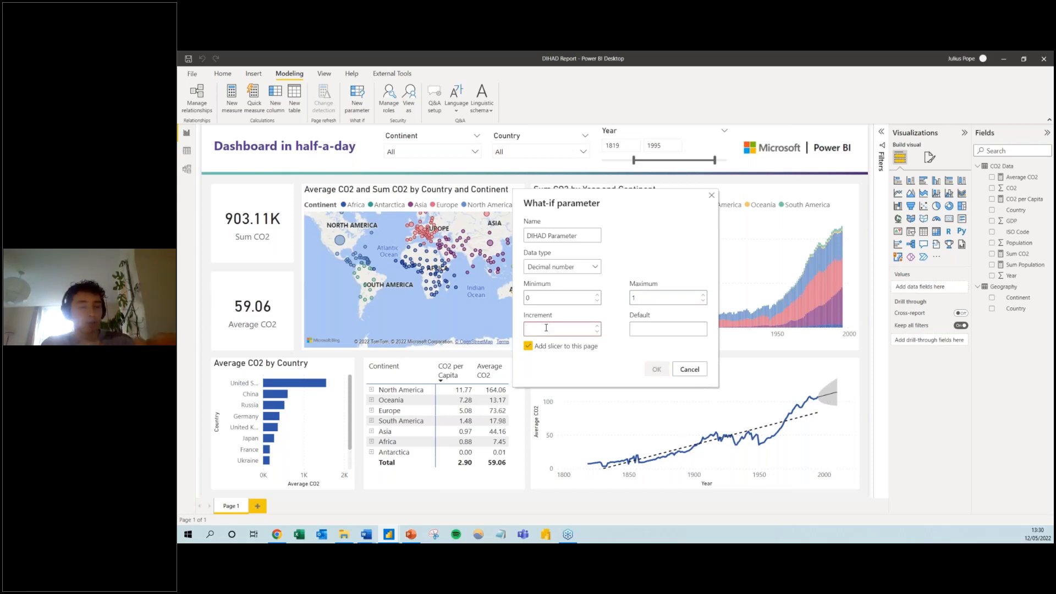
{"action": "type", "text": "0"}
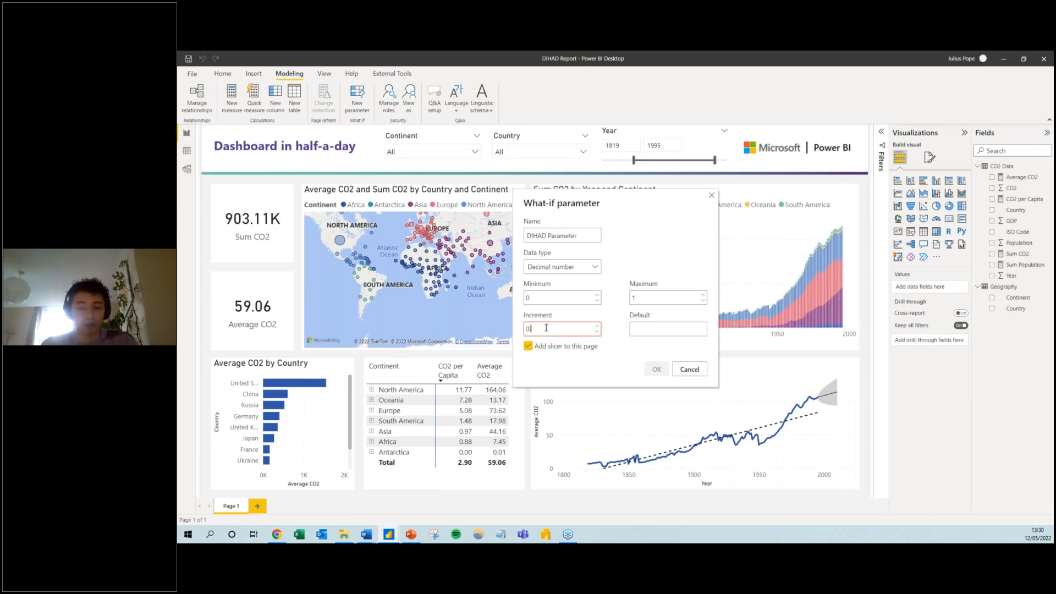
{"action": "type", "text": ".01"}
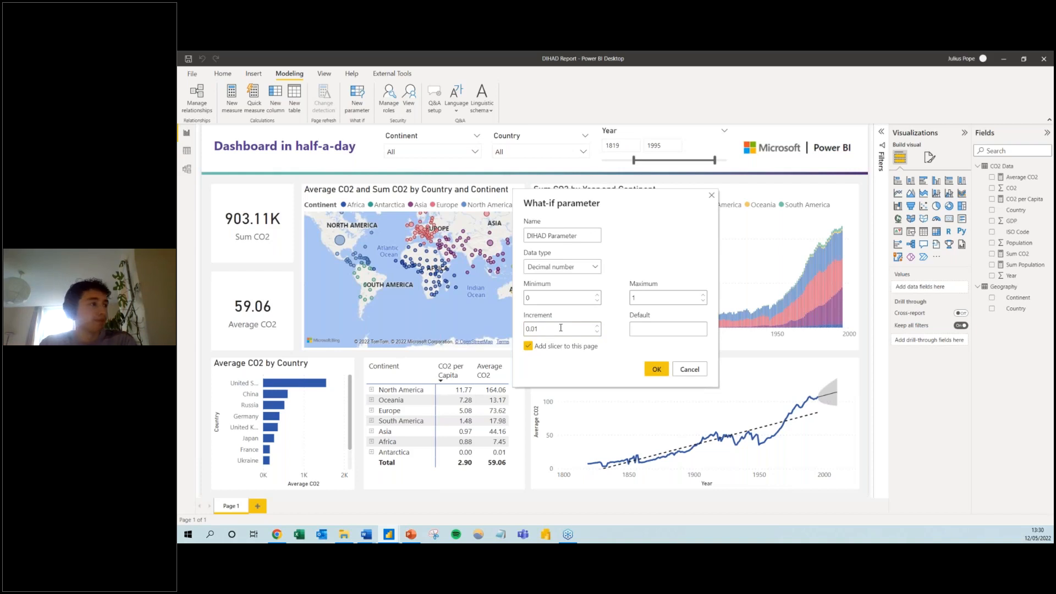
{"action": "left_click", "coordinate": [642, 330]}
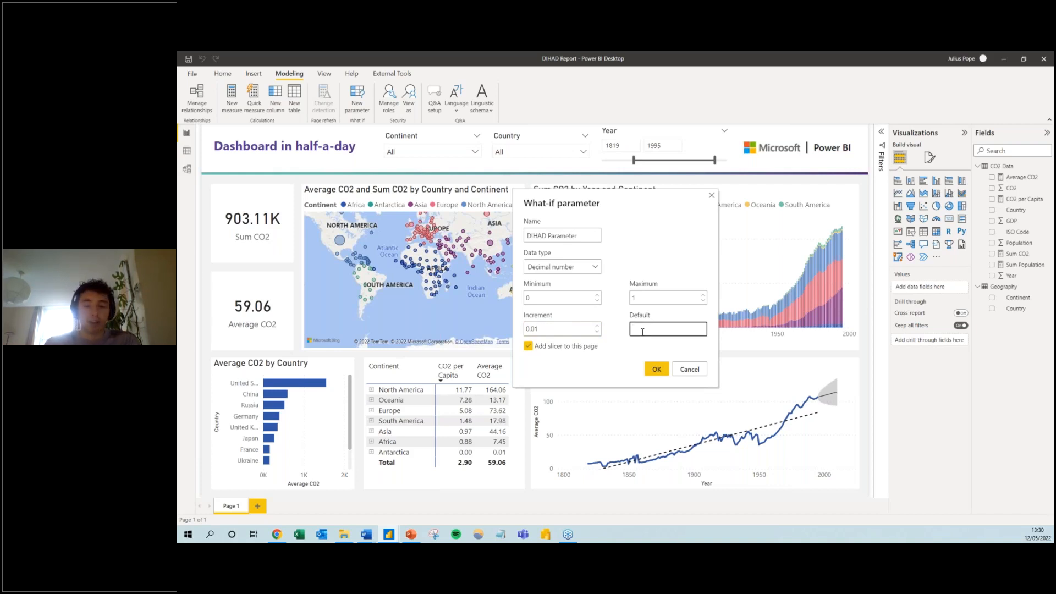
{"action": "type", "text": "0.8"}
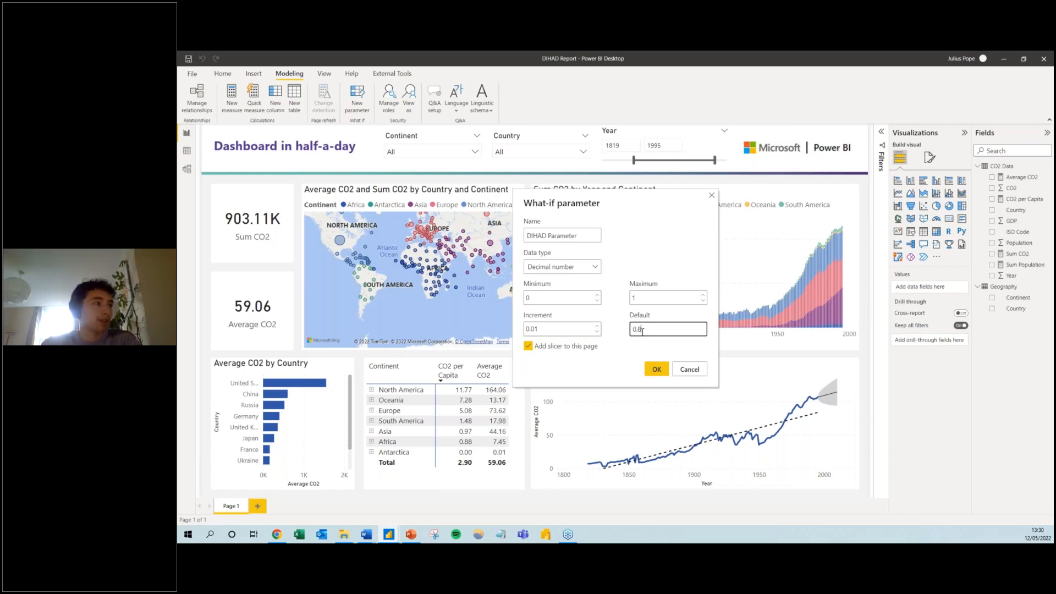
{"action": "left_click", "coordinate": [660, 374]}
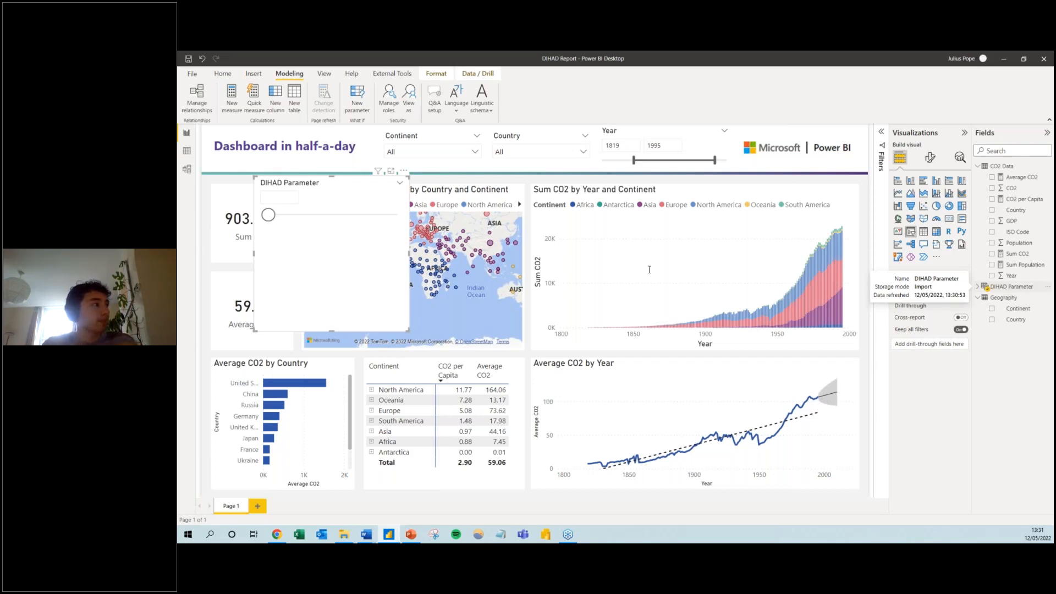
Examine the generated values of the DIHAD Parameter table from beginning to end in the data view, and return to the report
{"action": "left_click", "coordinate": [186, 158]}
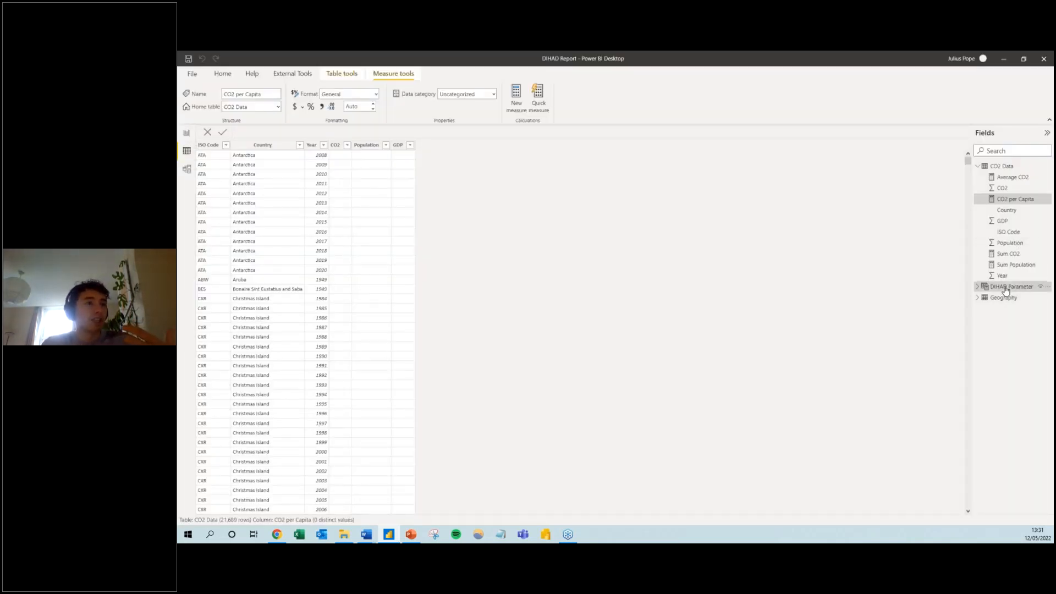
{"action": "left_click", "coordinate": [1005, 286]}
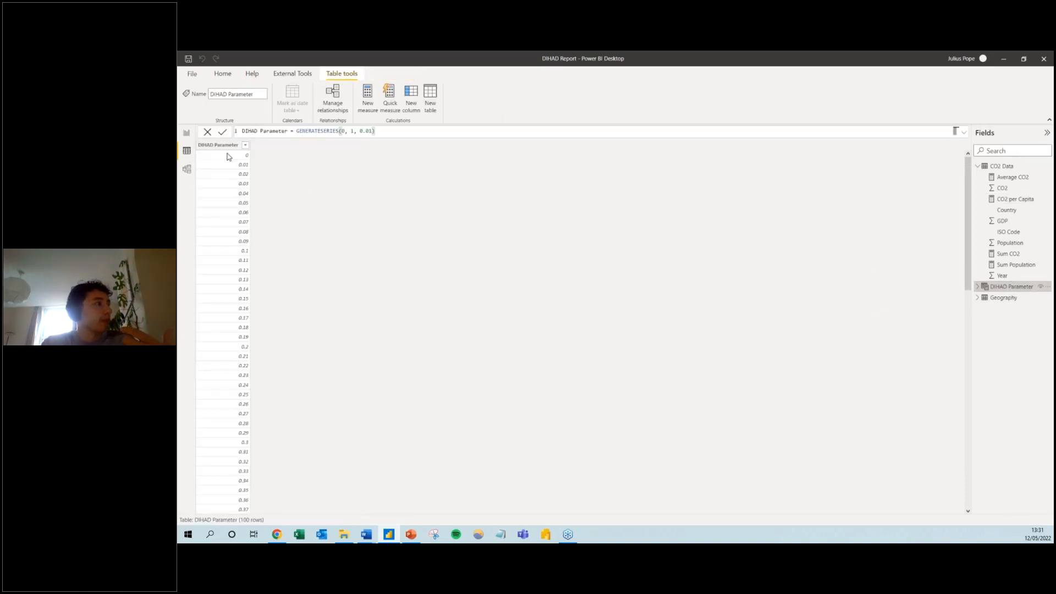
{"action": "scroll", "coordinate": [238, 281], "scroll_direction": "down", "scroll_amount": 20}
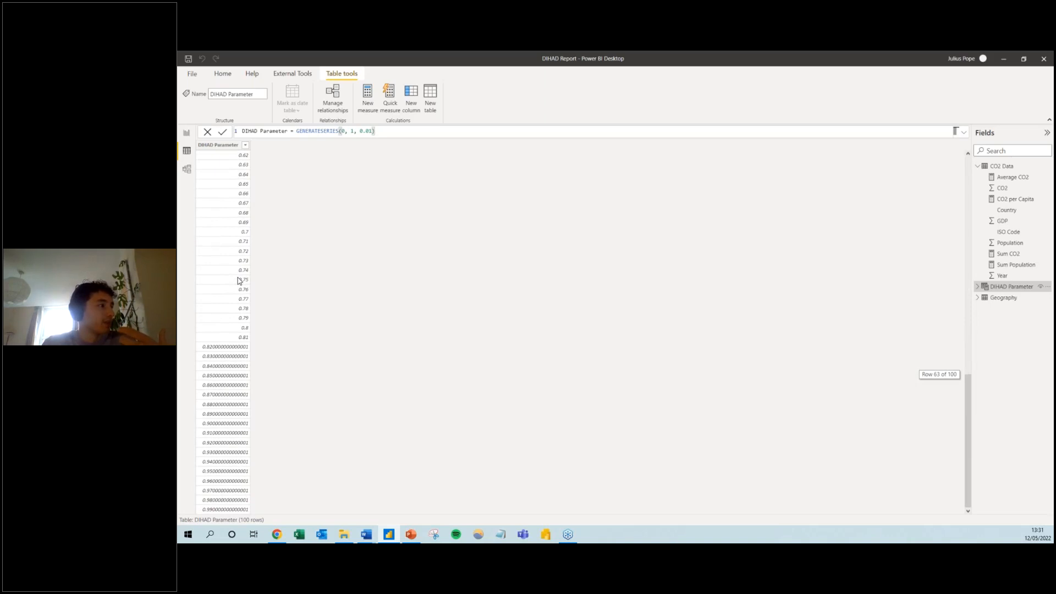
{"action": "scroll", "coordinate": [238, 280], "scroll_direction": "up", "scroll_amount": 20}
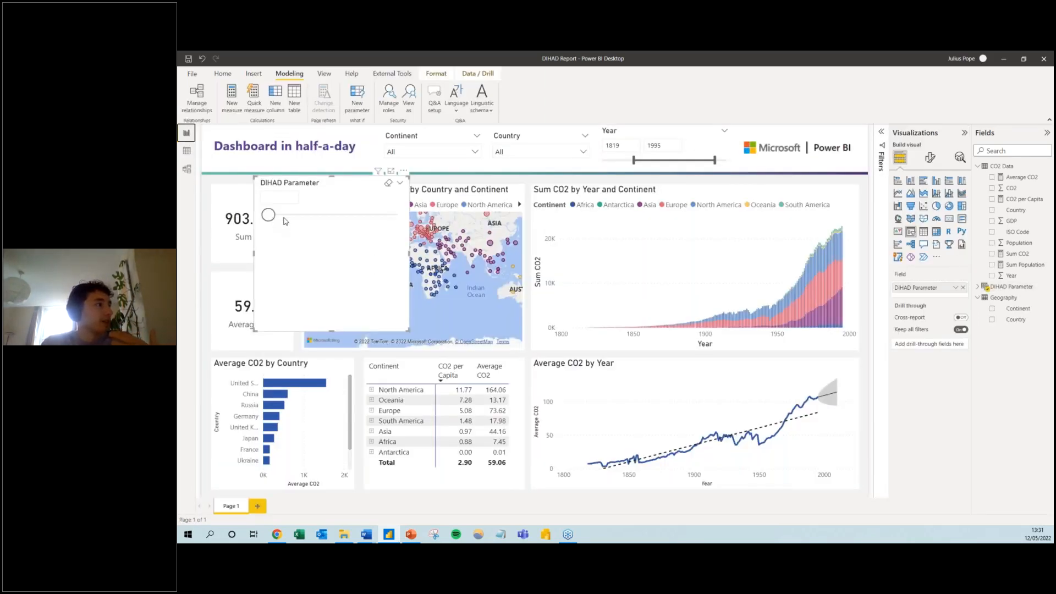
Set the DIHAD Parameter slicer to 0.52 and shrink its height to a compact strip
{"action": "left_click_drag", "start_coordinate": [269, 216], "coordinate": [339, 219]}
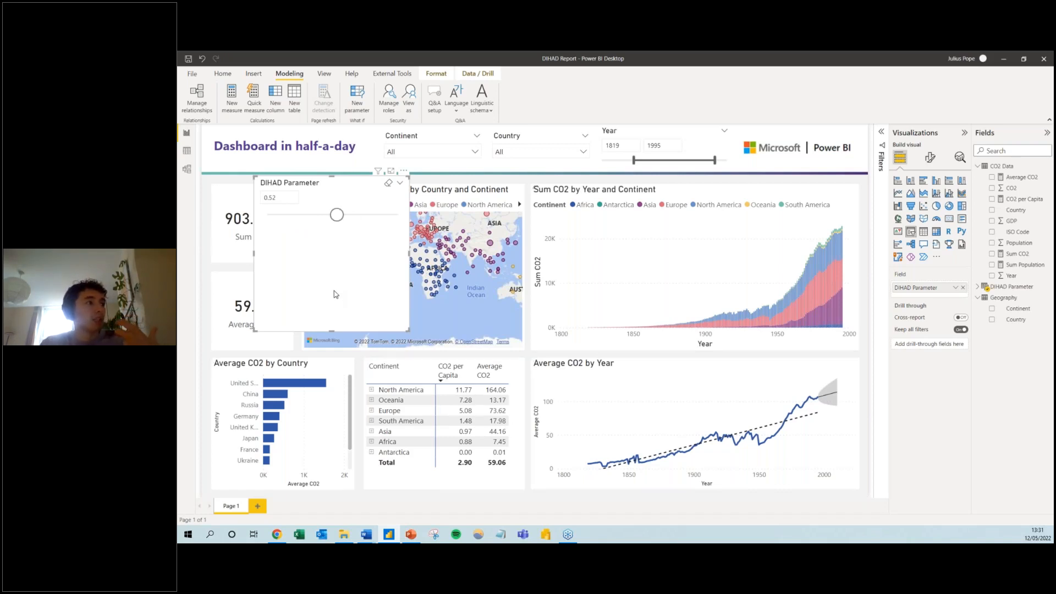
{"action": "left_click_drag", "start_coordinate": [332, 332], "coordinate": [347, 218]}
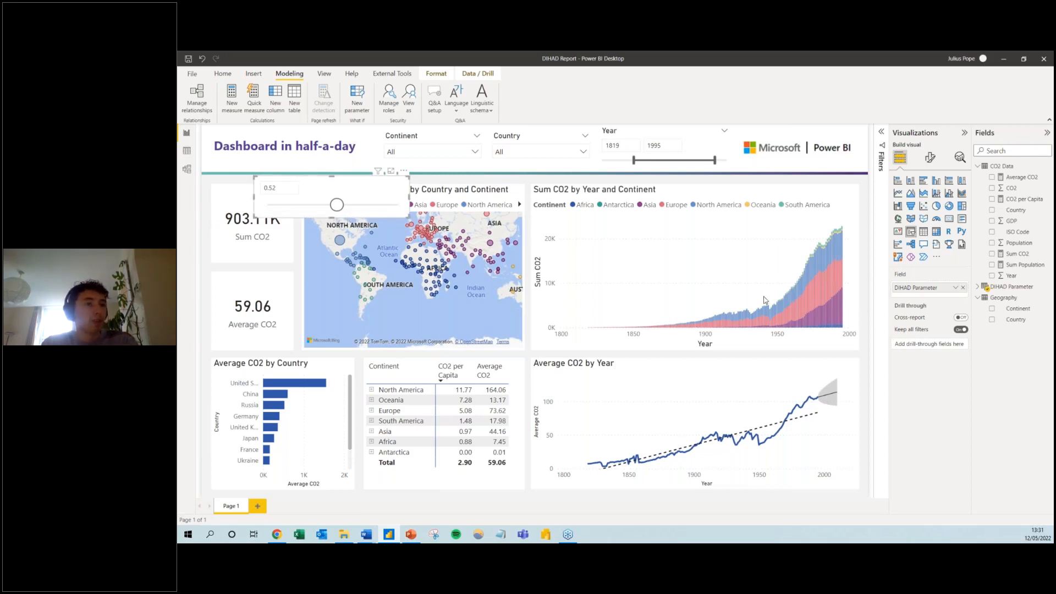
Start a new measure in the CO2 Data table, named Adjusted Population, beginning its formula with [Sum Population]
{"action": "left_click", "coordinate": [1020, 265]}
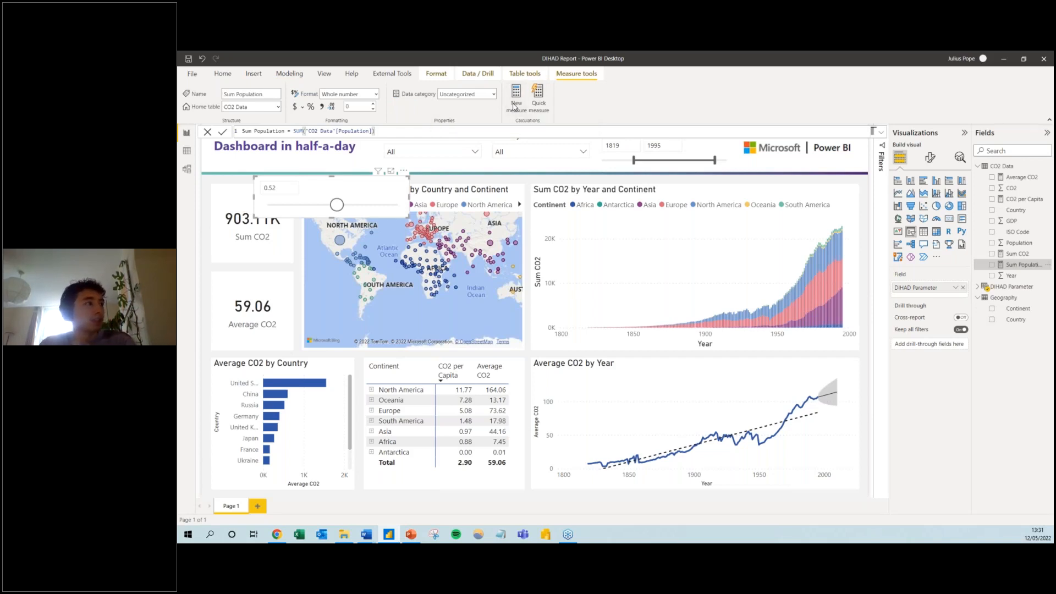
{"action": "left_click", "coordinate": [515, 105]}
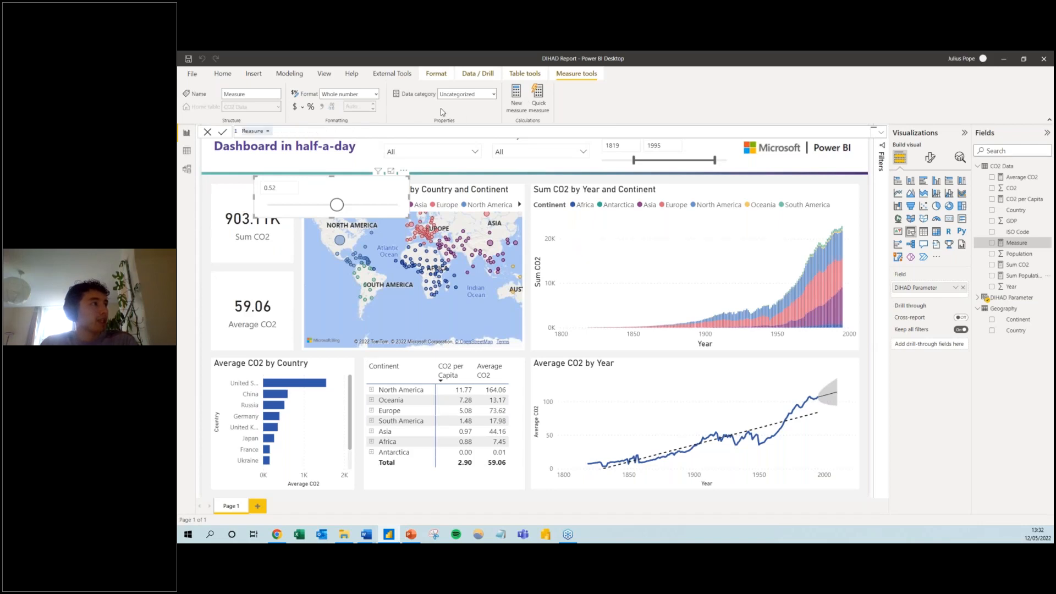
{"action": "type", "text": "Ad"}
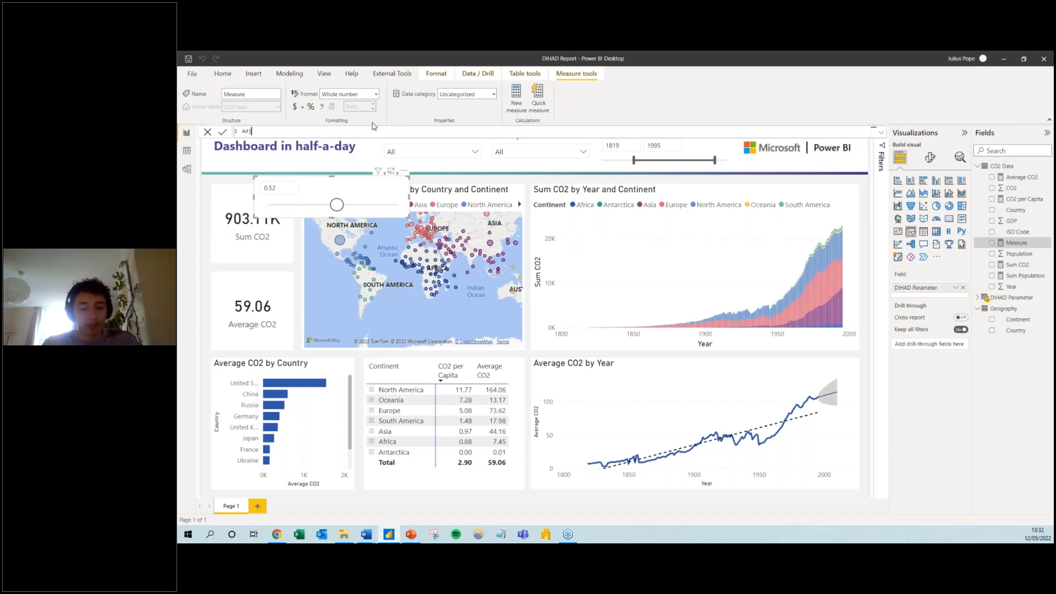
{"action": "type", "text": "justed Pop"}
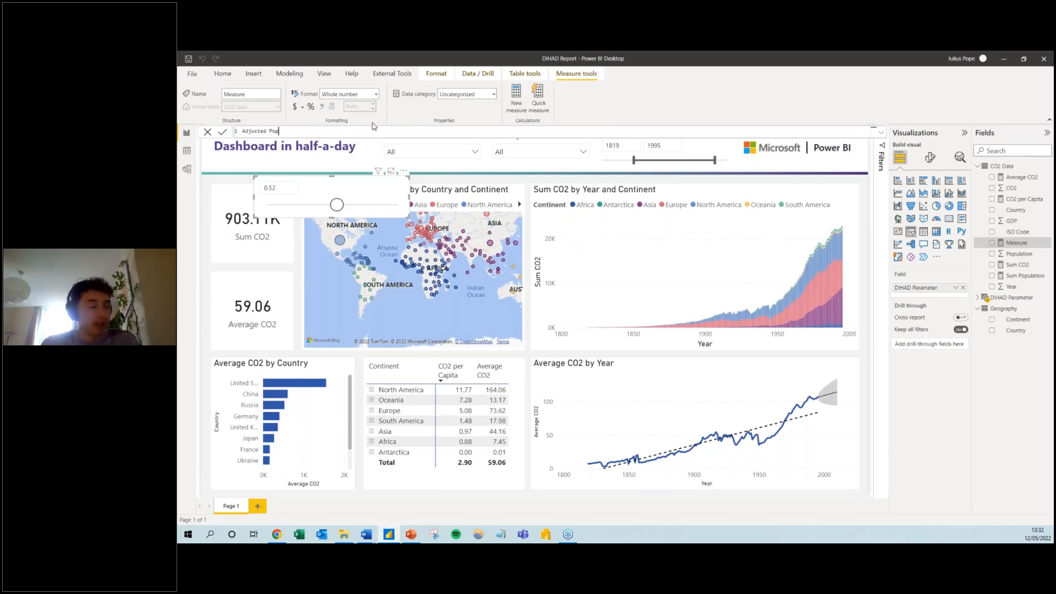
{"action": "type", "text": "ulation ="}
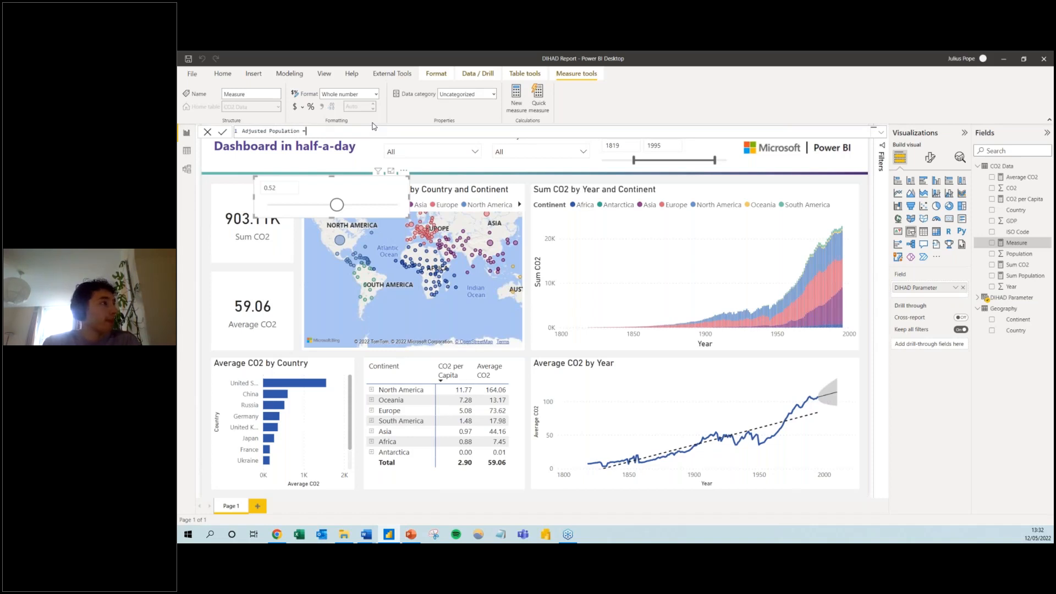
{"action": "type", "text": " [Sum"}
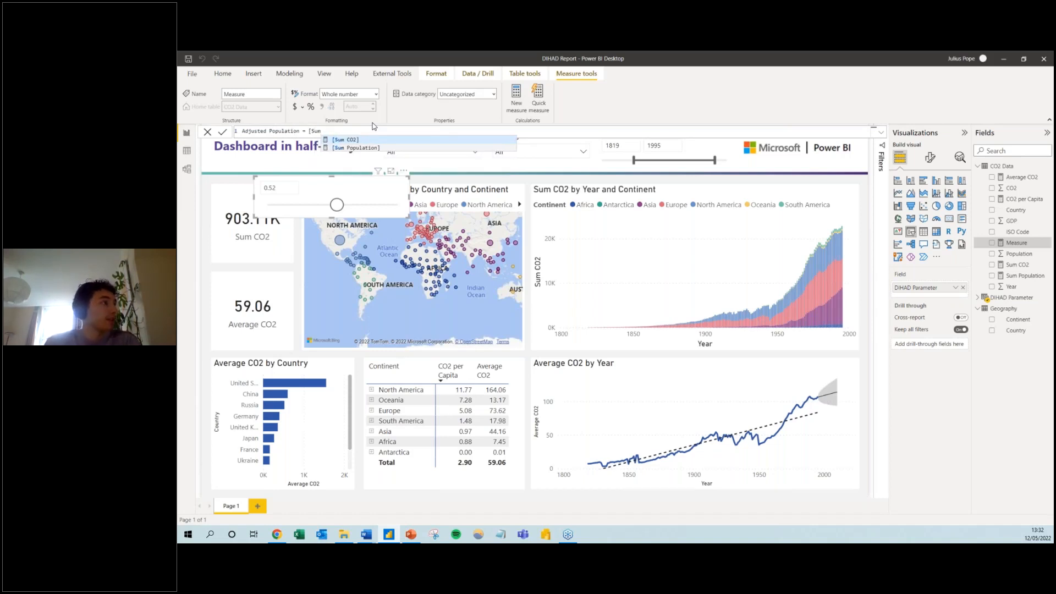
{"action": "key", "text": "Down"}
{"action": "key", "text": "Tab"}
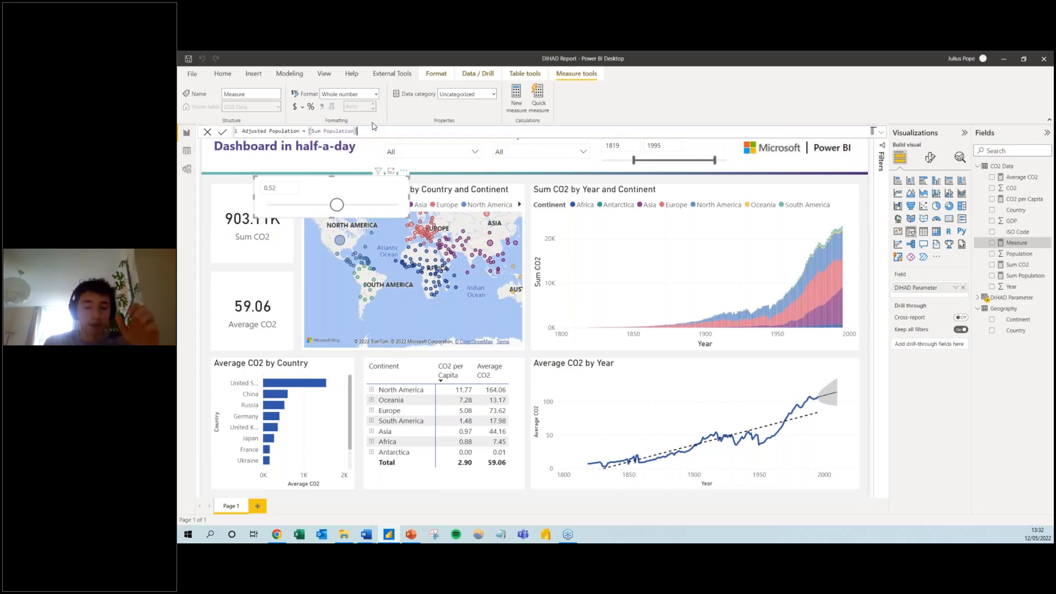
Complete the Adjusted Population formula by multiplying by (1 + 'DIHAD Parameter'[DIHAD Parameter Value]), and commit the measure
{"action": "type", "text": "*"}
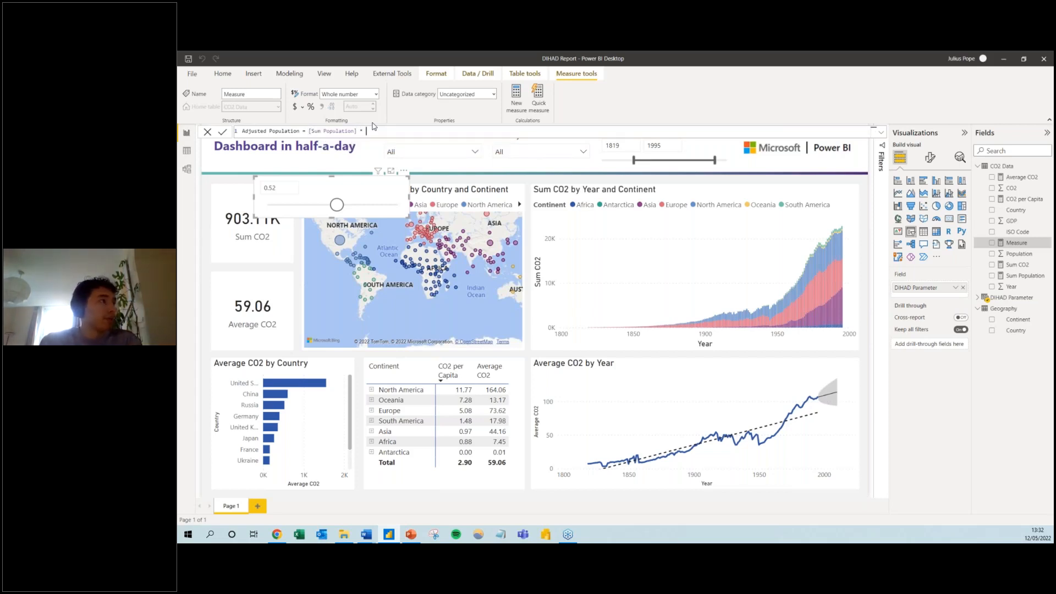
{"action": "type", "text": " (1"}
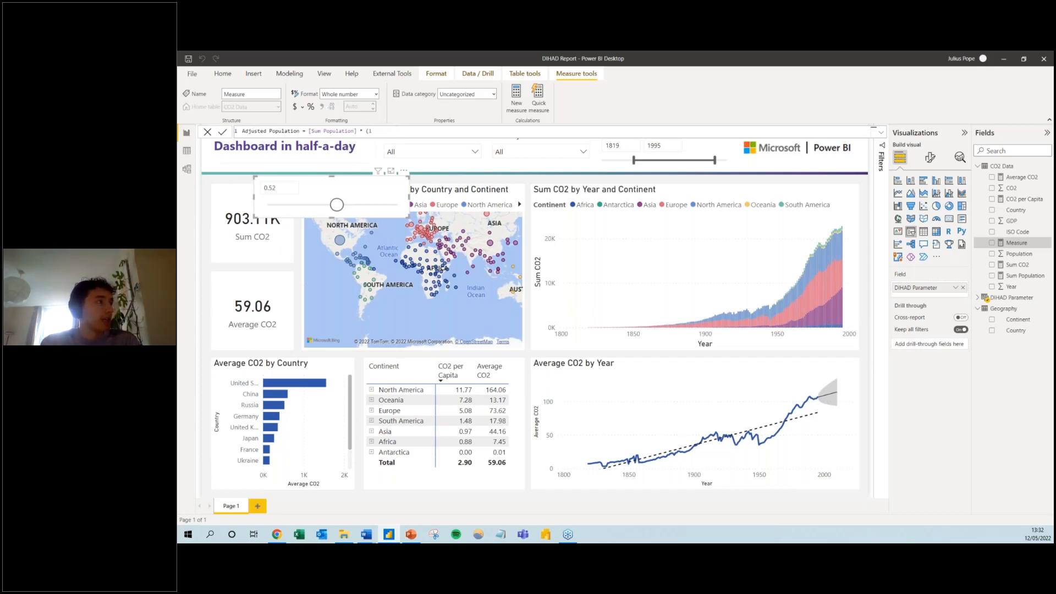
{"action": "type", "text": " + "}
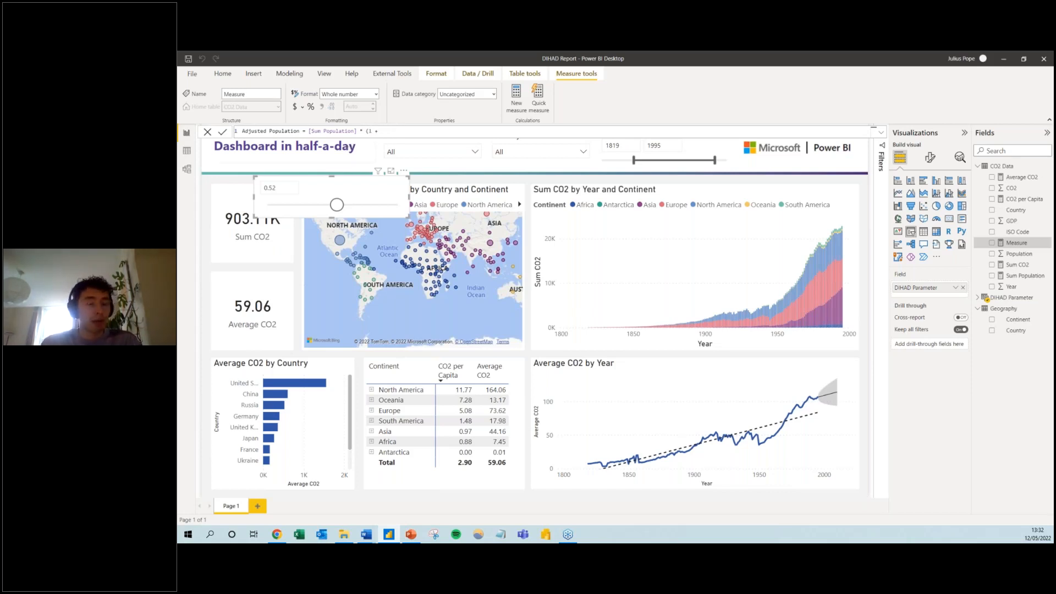
{"action": "type", "text": "0"}
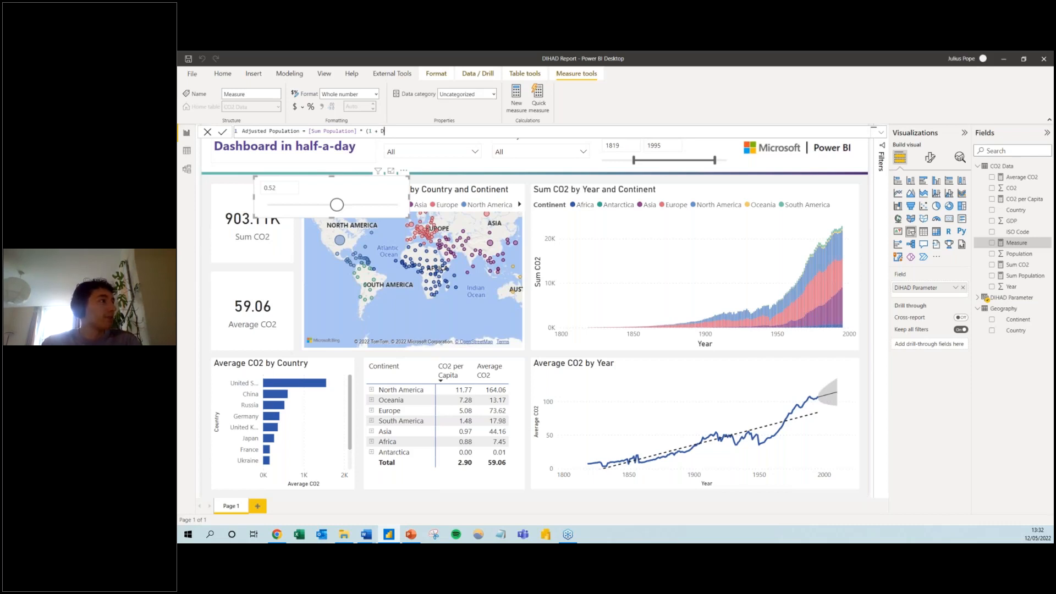
{"action": "type", "text": "I"}
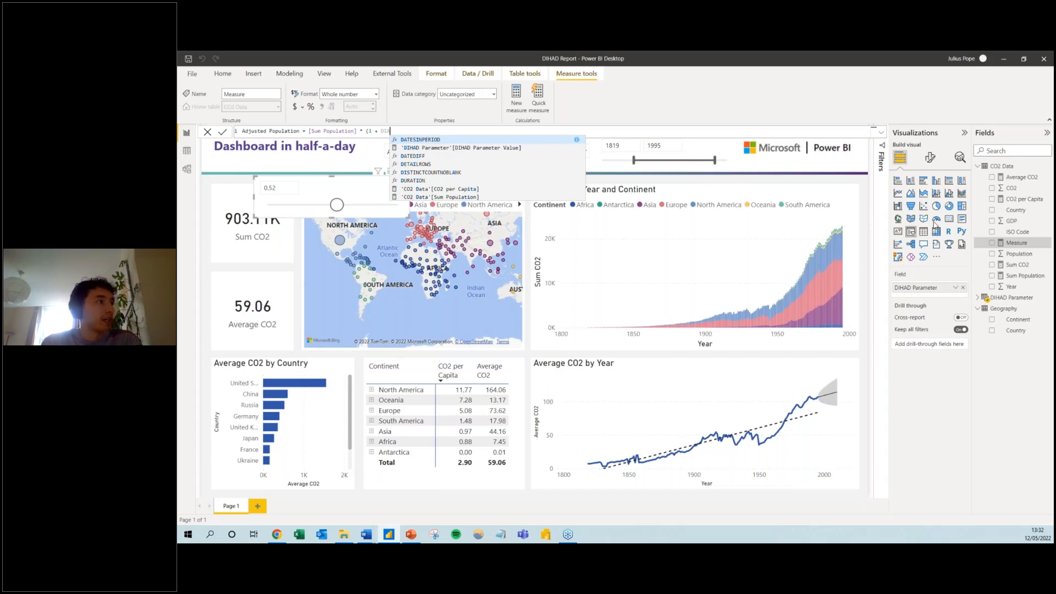
{"action": "left_click", "coordinate": [453, 153]}
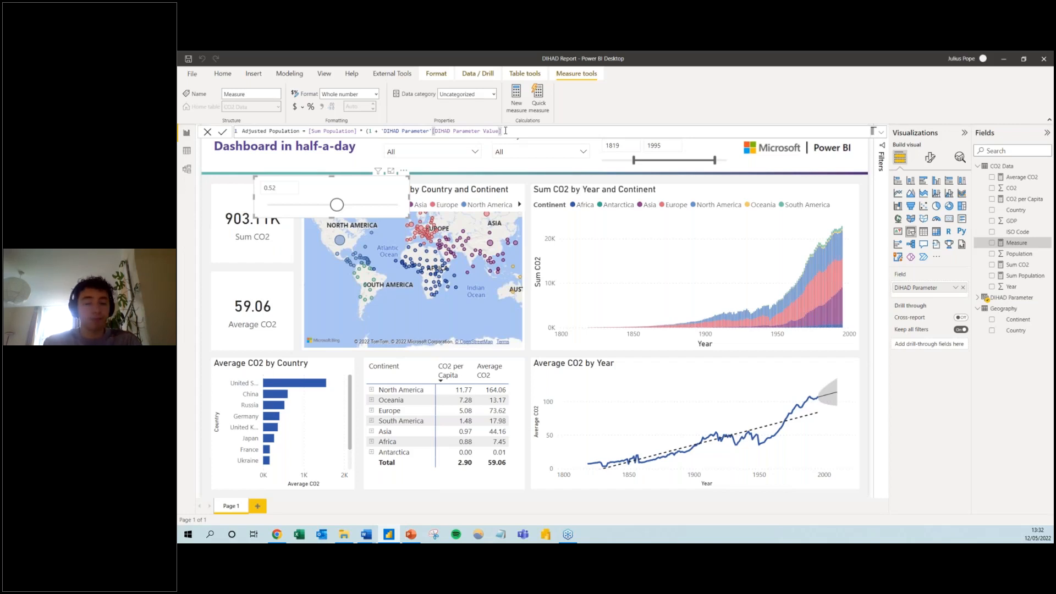
{"action": "type", "text": ")"}
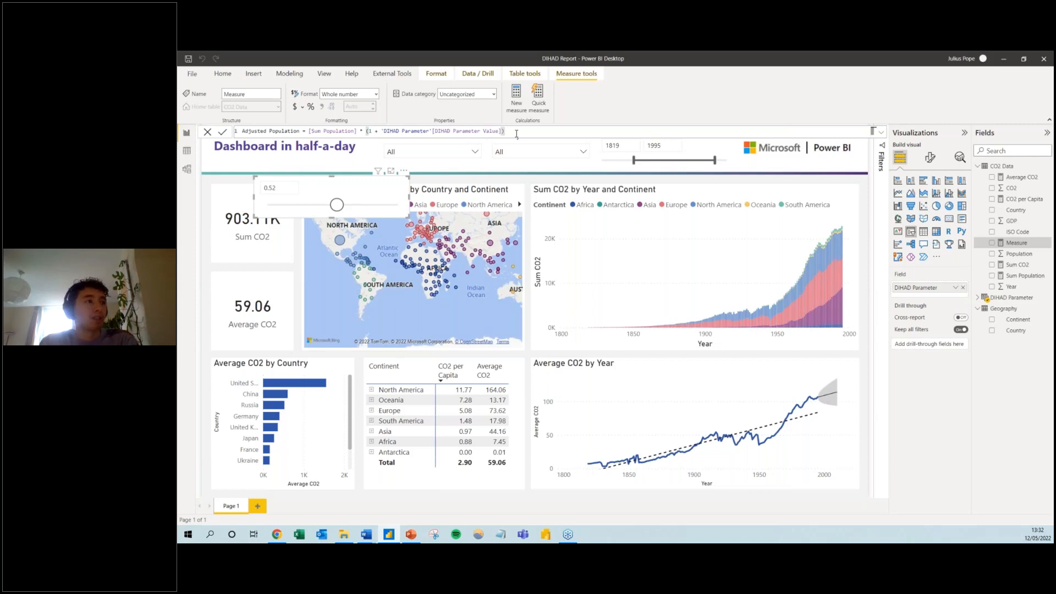
{"action": "key", "text": "Return"}
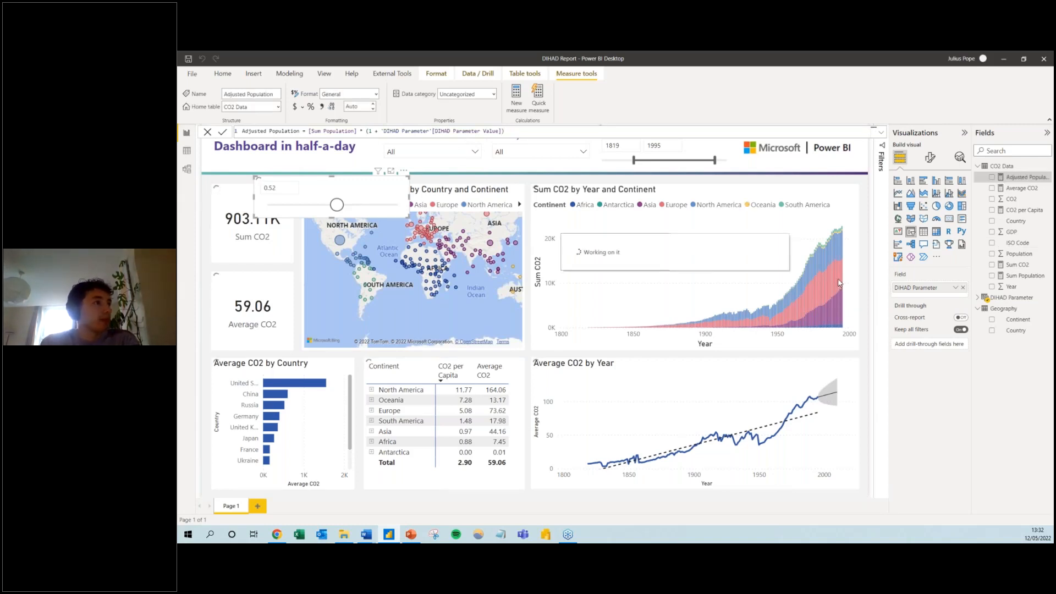
Add a line chart to the report page, place it over the Sum CO2 by Year and Continent chart, and widen it
{"action": "left_click", "coordinate": [867, 268]}
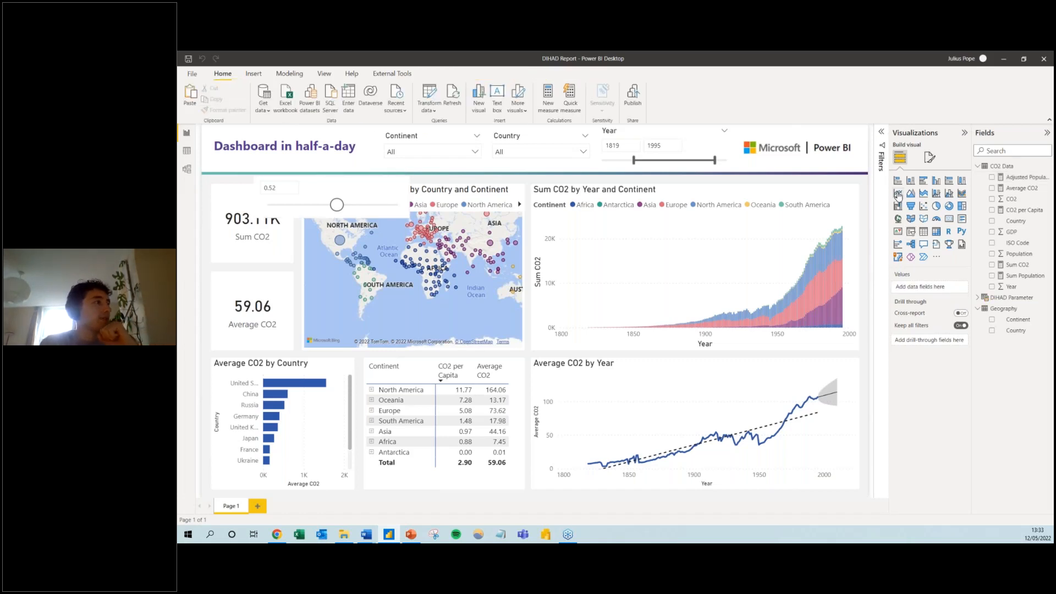
{"action": "left_click", "coordinate": [897, 193]}
{"action": "left_click_drag", "start_coordinate": [343, 223], "coordinate": [627, 272]}
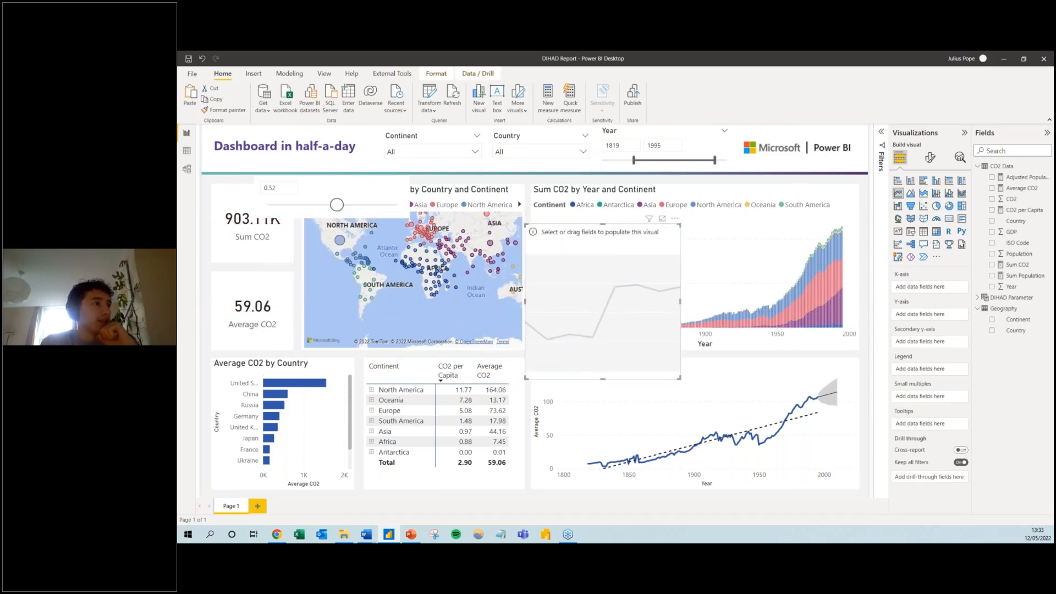
{"action": "left_click_drag", "start_coordinate": [680, 301], "coordinate": [844, 322]}
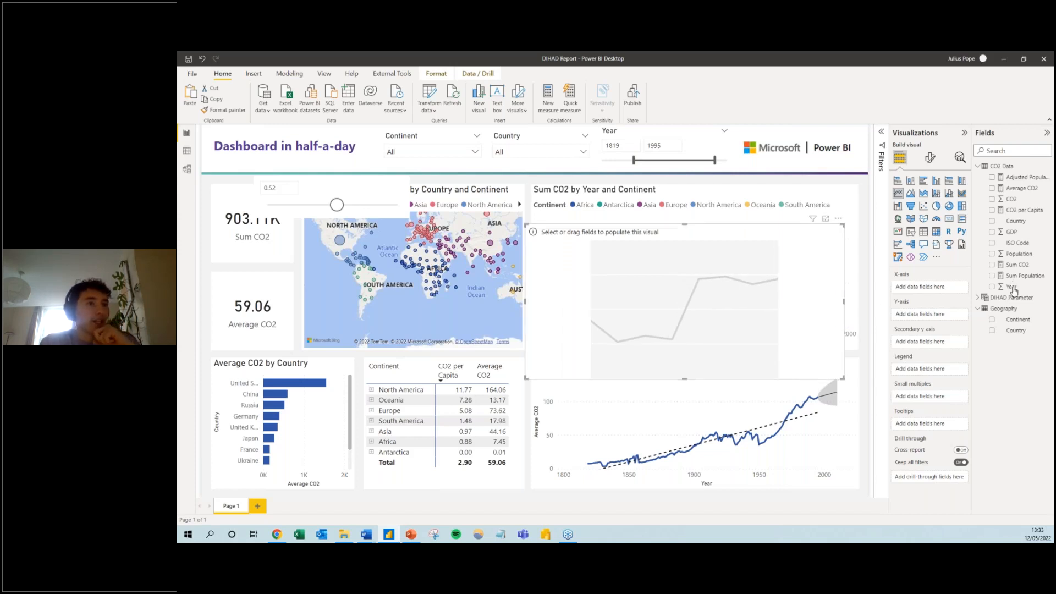
Plot Year on the line chart's X-axis, with Sum Population and Adjusted Population on its Y-axis
{"action": "left_click_drag", "start_coordinate": [1014, 291], "coordinate": [928, 287]}
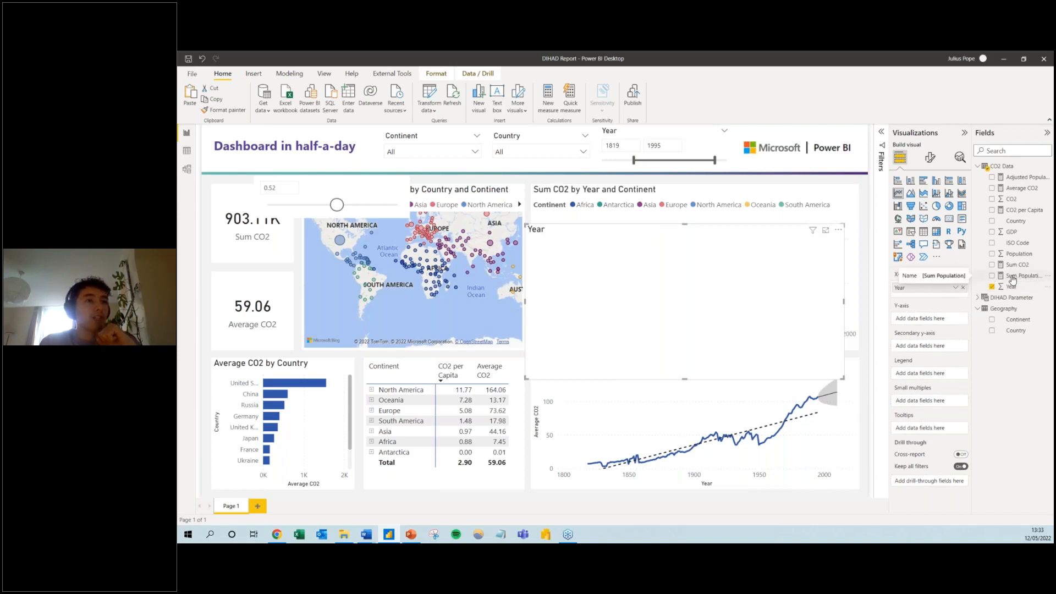
{"action": "left_click_drag", "start_coordinate": [1012, 279], "coordinate": [935, 318]}
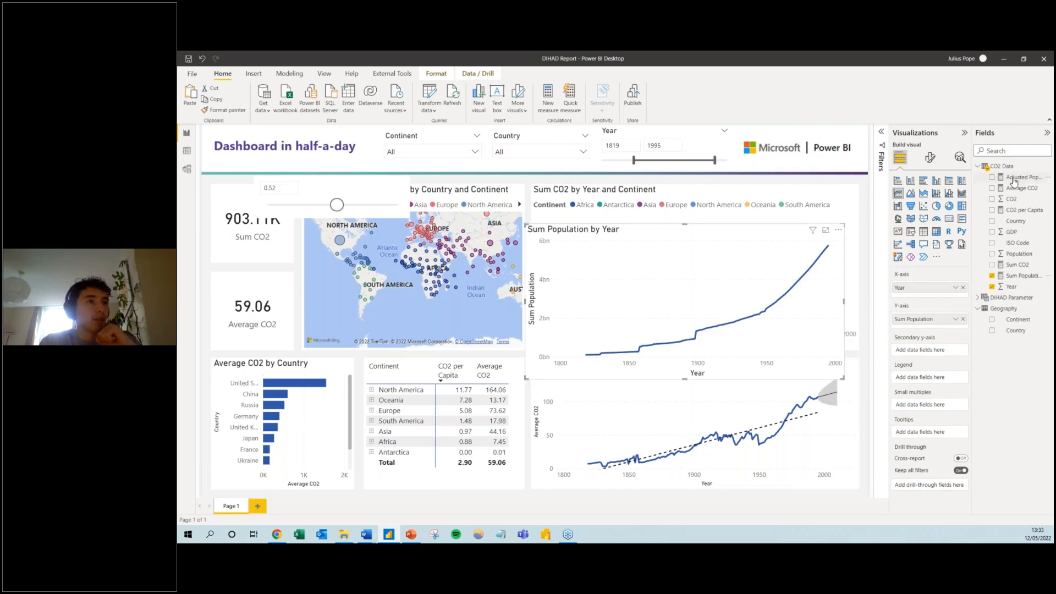
{"action": "left_click_drag", "start_coordinate": [1016, 177], "coordinate": [927, 326]}
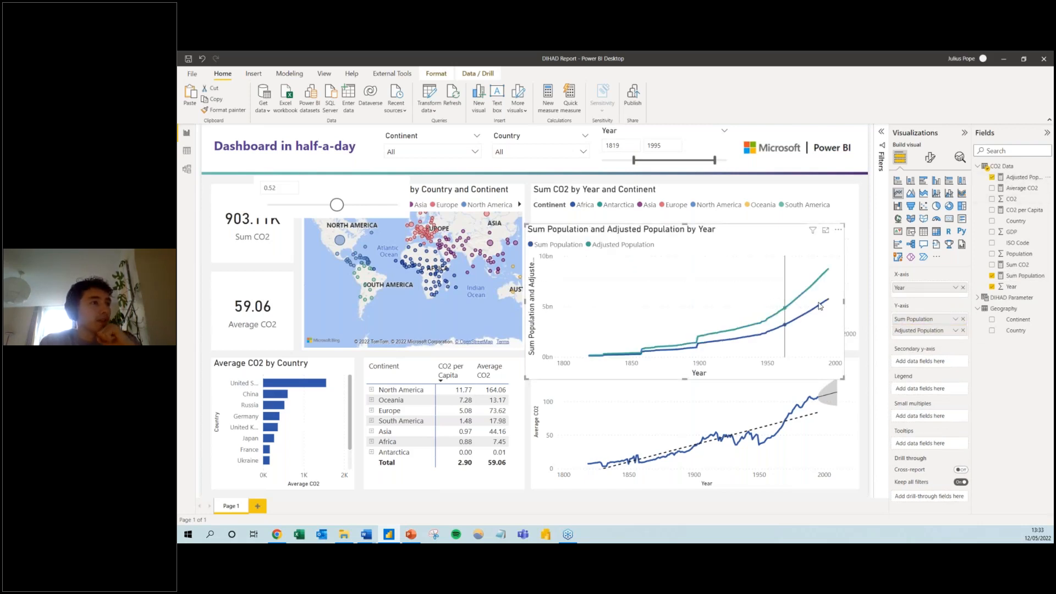
Test the population chart's response by changing the DIHAD Parameter slicer to 0.72 and to 0.31
{"action": "mouse_move", "coordinate": [777, 281]}
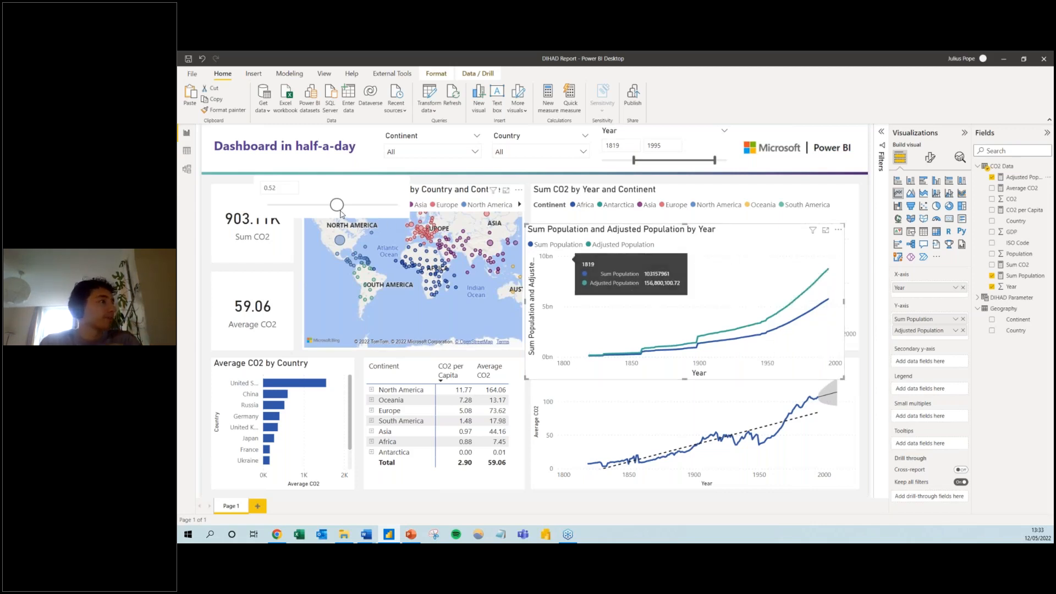
{"action": "left_click_drag", "start_coordinate": [340, 212], "coordinate": [367, 211]}
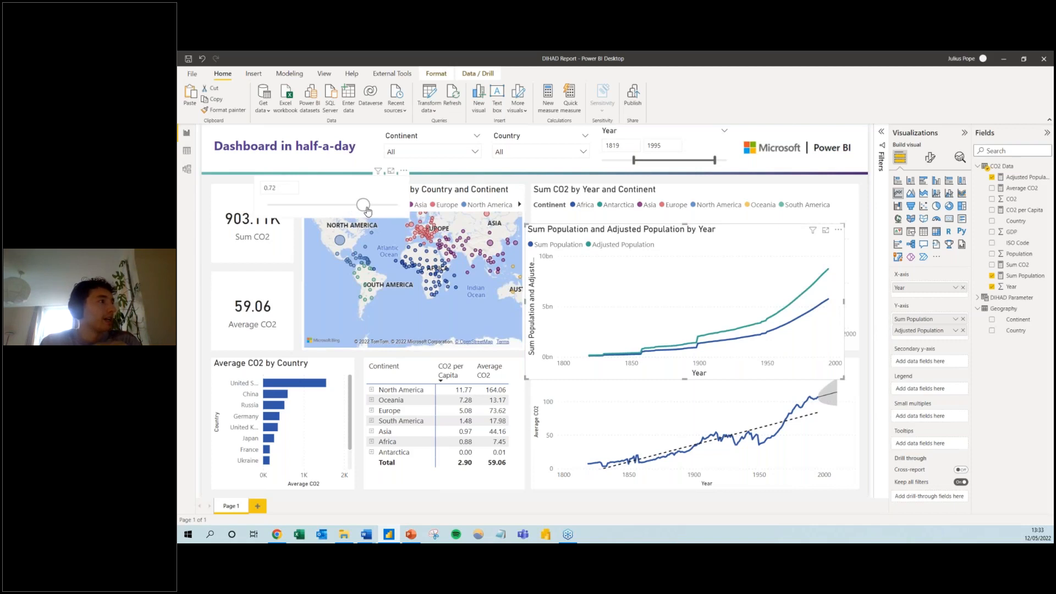
{"action": "left_click", "coordinate": [367, 211]}
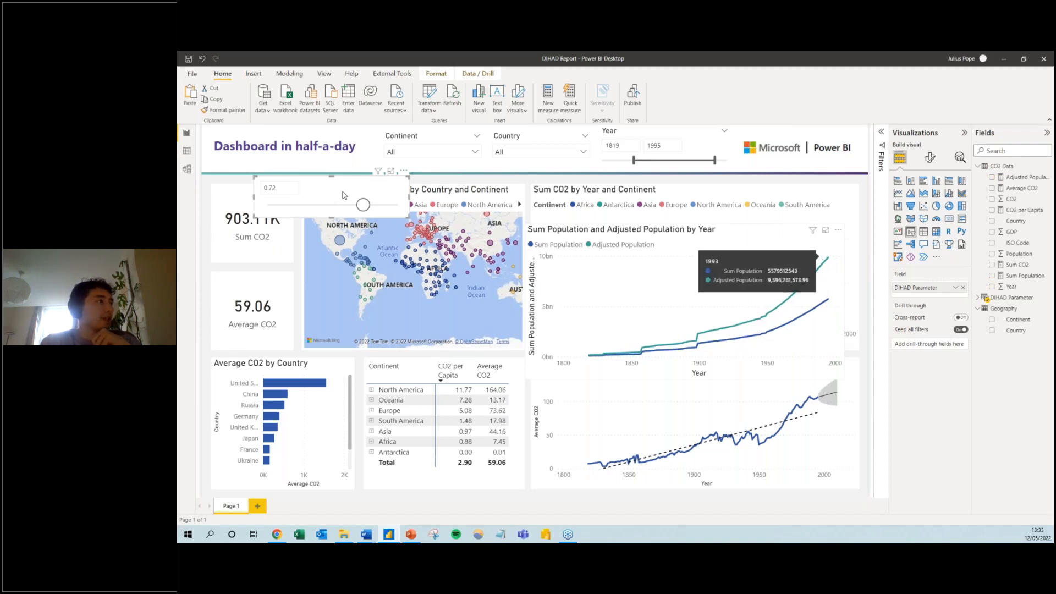
{"action": "left_click_drag", "start_coordinate": [364, 211], "coordinate": [313, 212]}
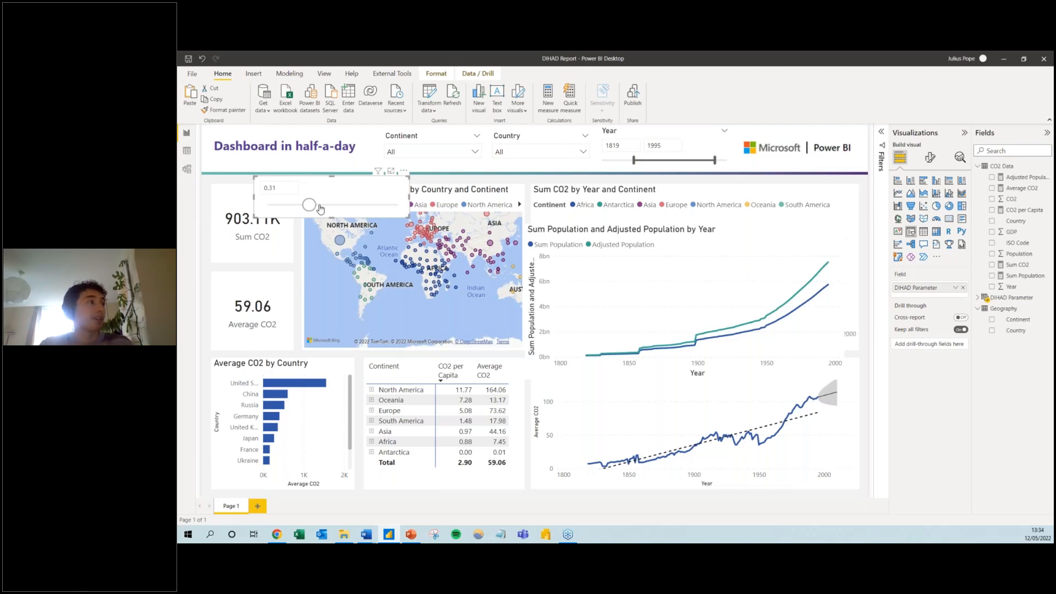
{"action": "left_click", "coordinate": [547, 174]}
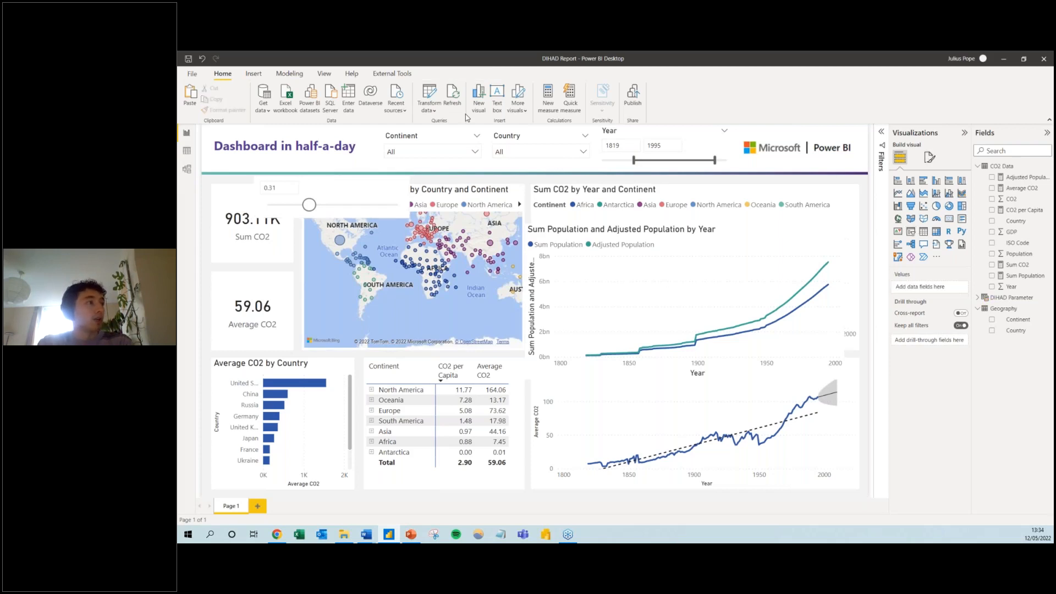
View the CO2 Data query and its applied steps in Power Query Editor, and return to the report window
{"action": "left_click", "coordinate": [430, 98]}
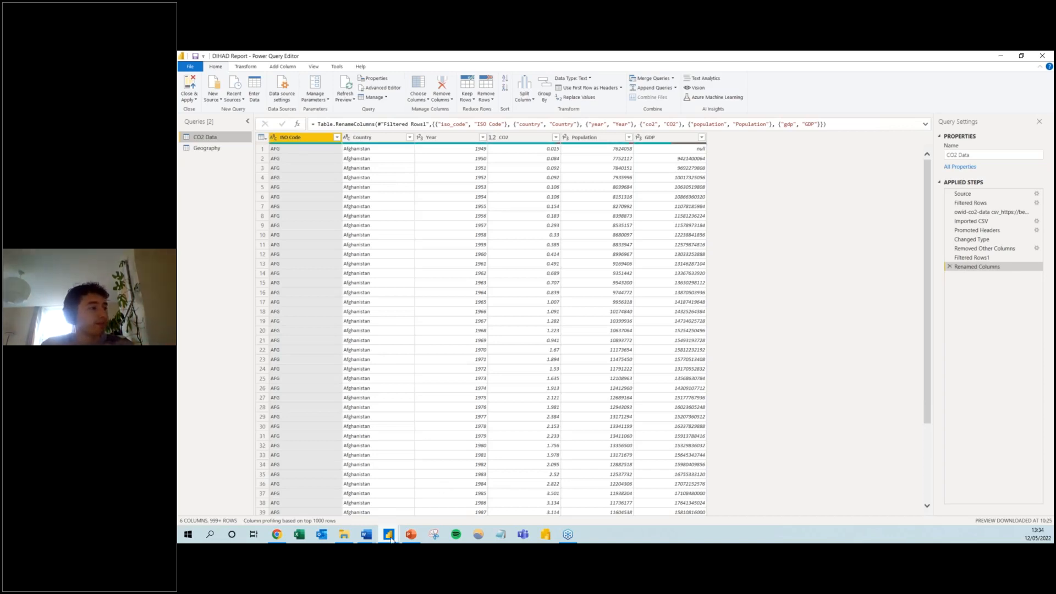
{"action": "mouse_move", "coordinate": [391, 539]}
{"action": "left_click", "coordinate": [352, 492]}
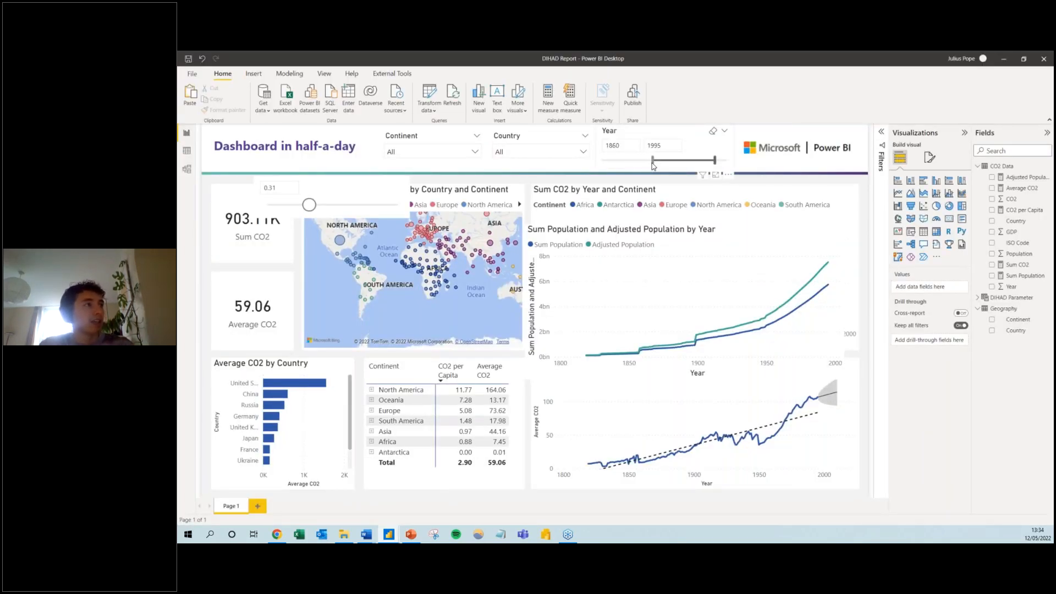
Set the start of the Year slicer's range to 1816
{"action": "left_click_drag", "start_coordinate": [634, 160], "coordinate": [631, 160]}
{"action": "left_click", "coordinate": [632, 160]}
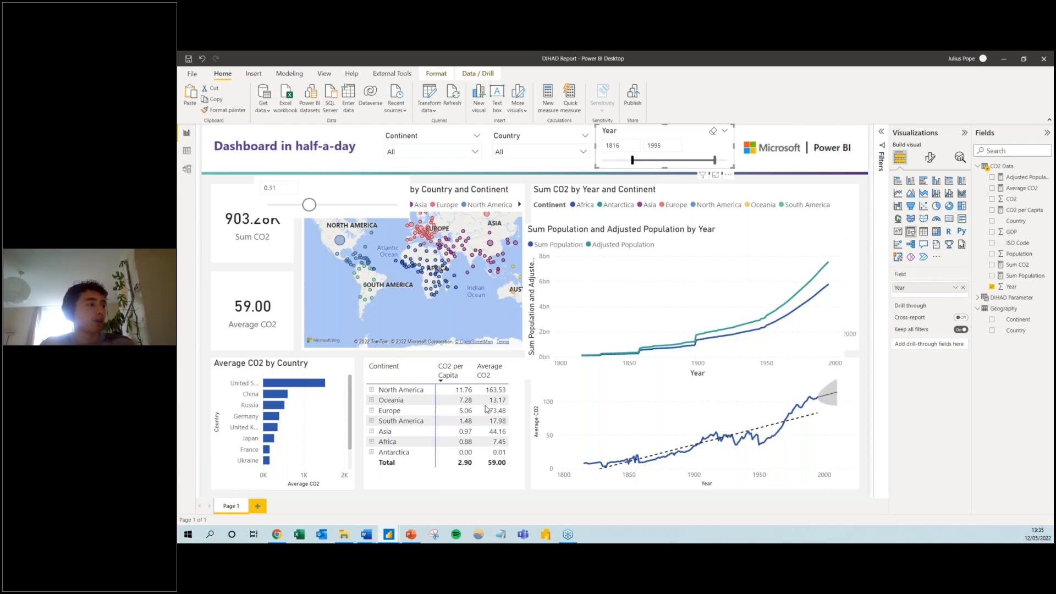
In Power Query Editor, filter the CO2 Data query's Year column to rows greater than 2000 and check the filtered rows
{"action": "mouse_move", "coordinate": [387, 541]}
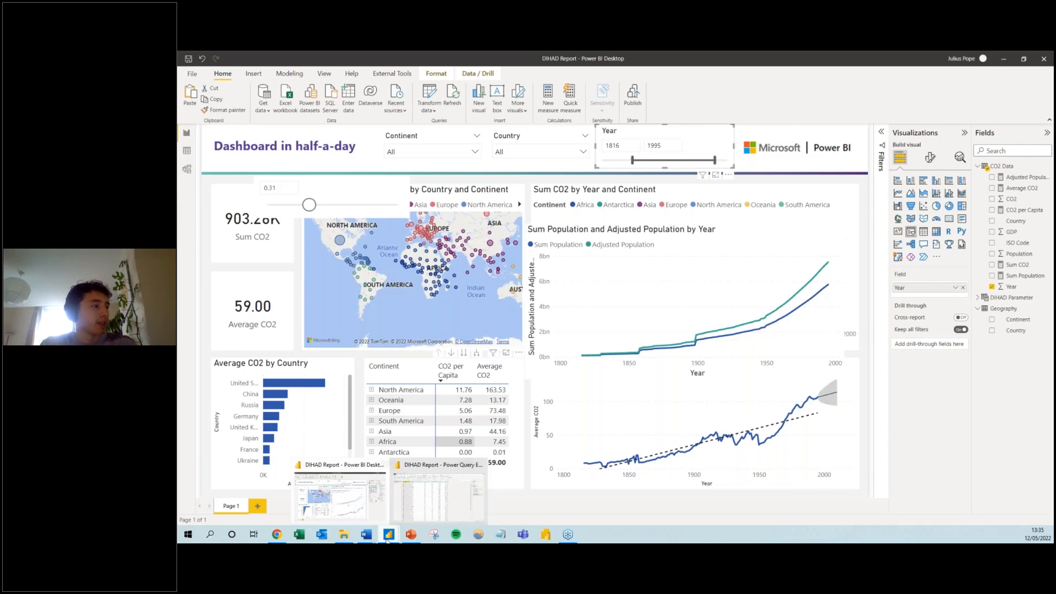
{"action": "left_click", "coordinate": [408, 496]}
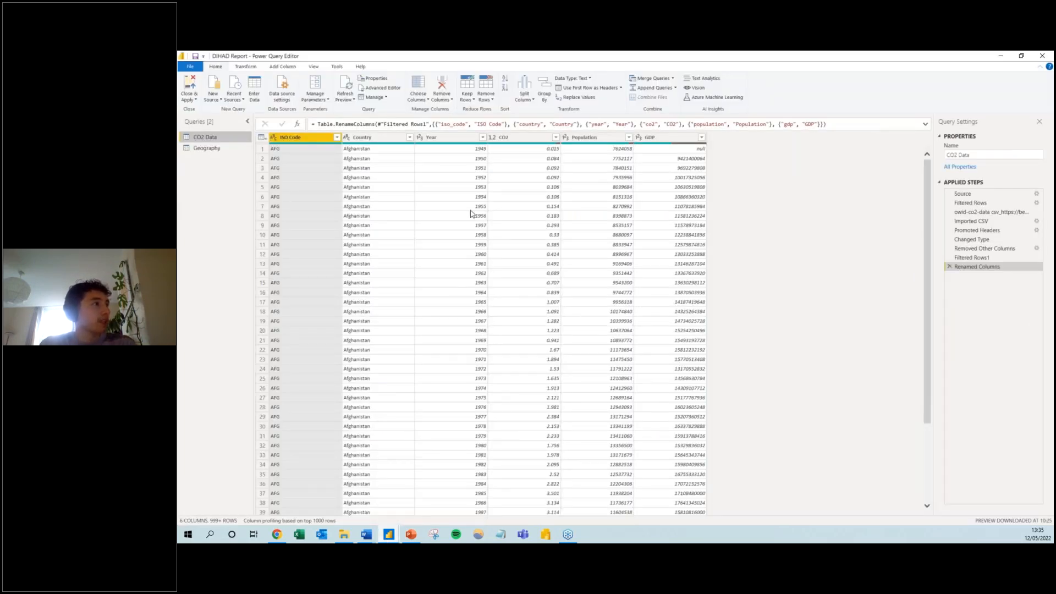
{"action": "left_click", "coordinate": [483, 138]}
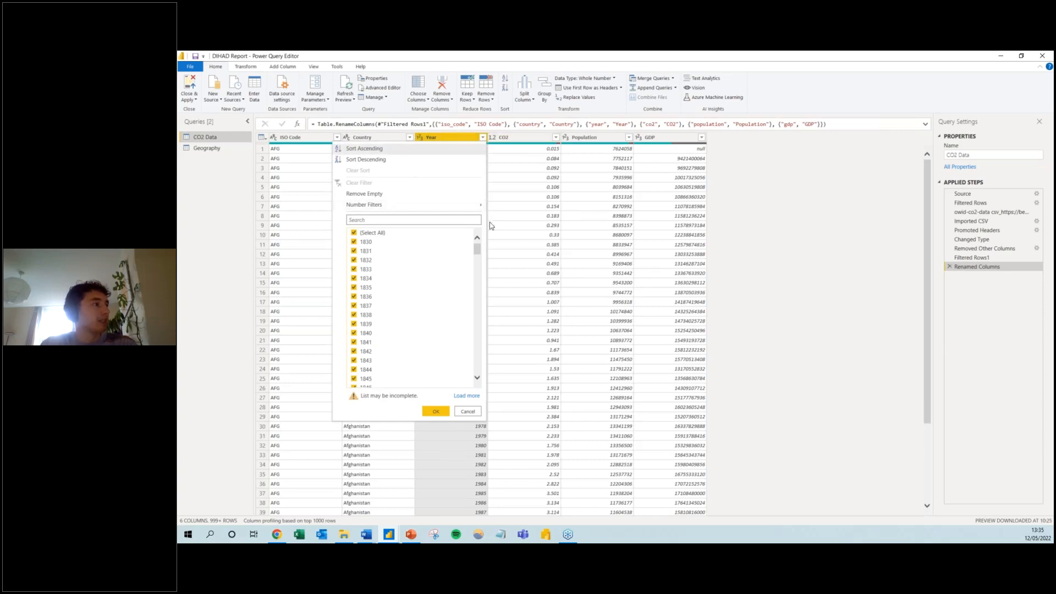
{"action": "mouse_move", "coordinate": [423, 204]}
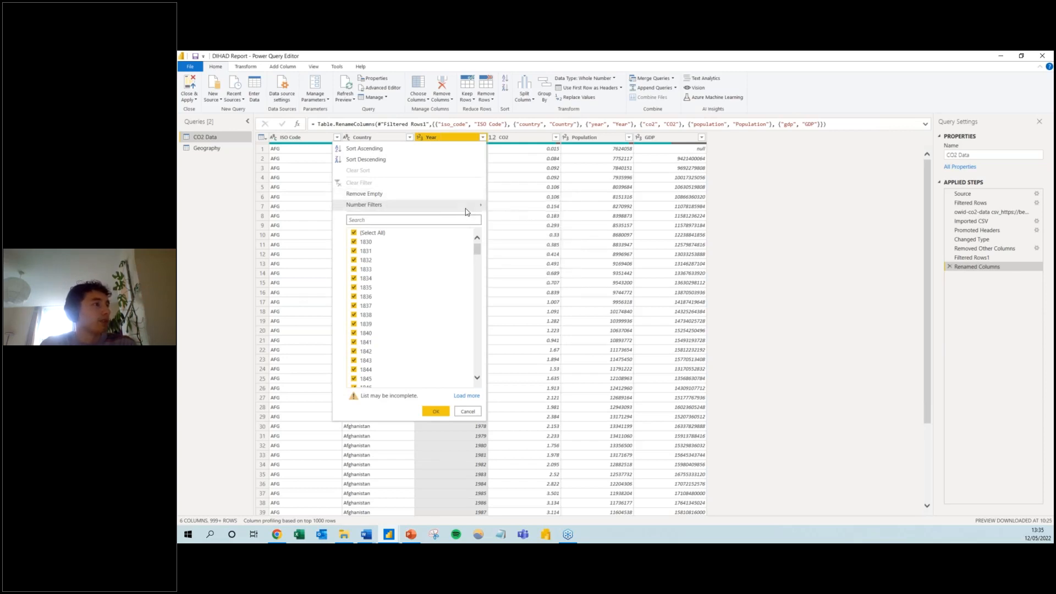
{"action": "mouse_move", "coordinate": [473, 205]}
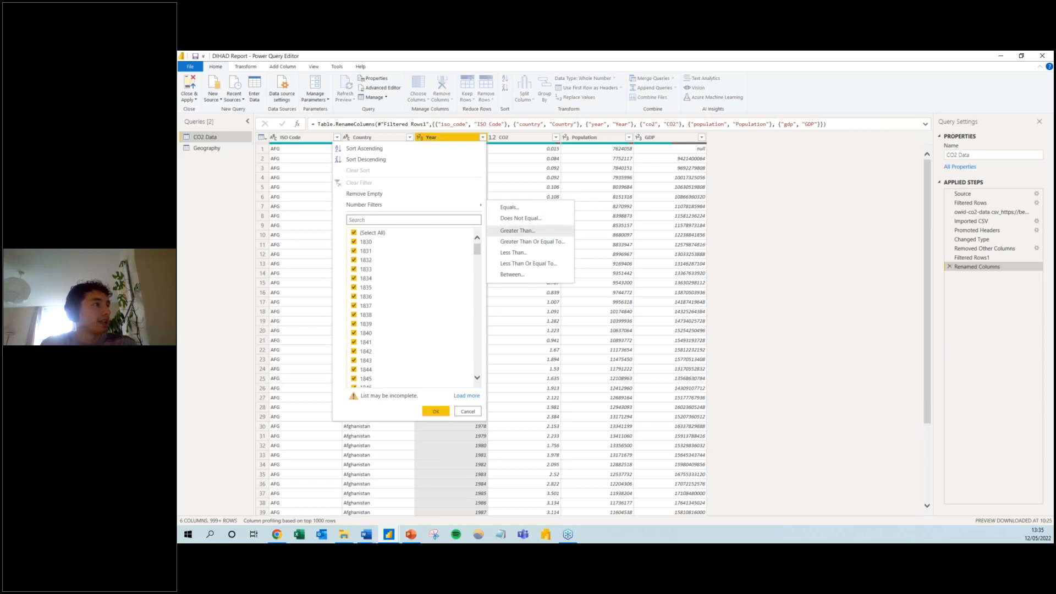
{"action": "left_click", "coordinate": [506, 231]}
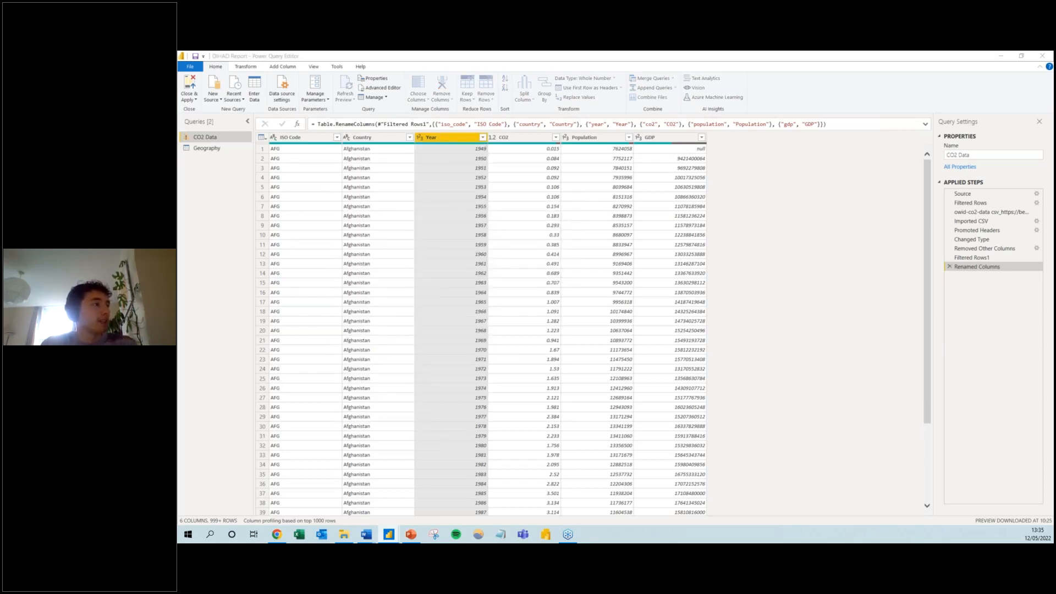
{"action": "left_click", "coordinate": [600, 288]}
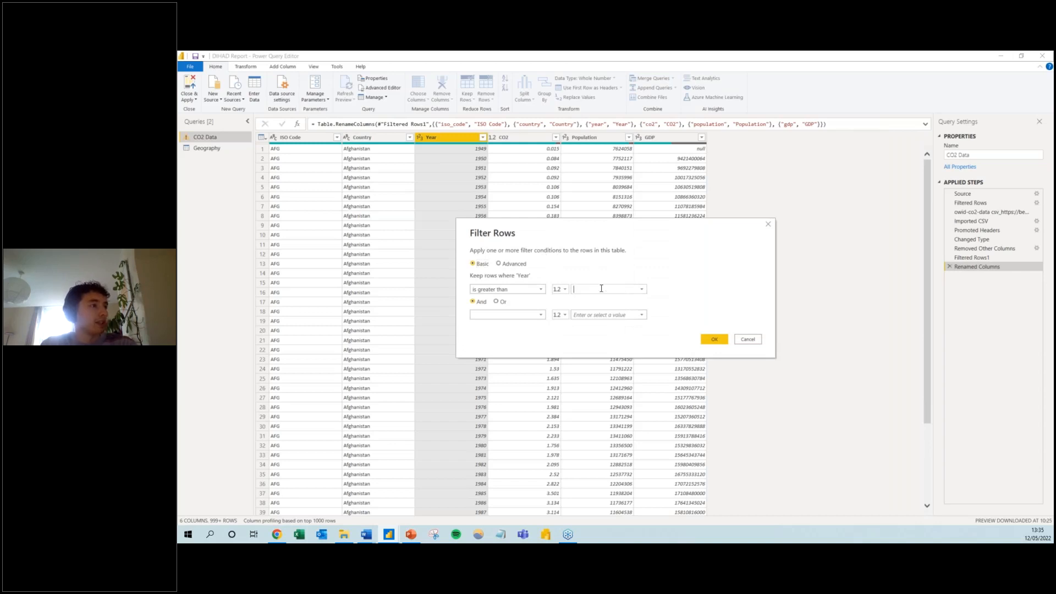
{"action": "type", "text": "2000"}
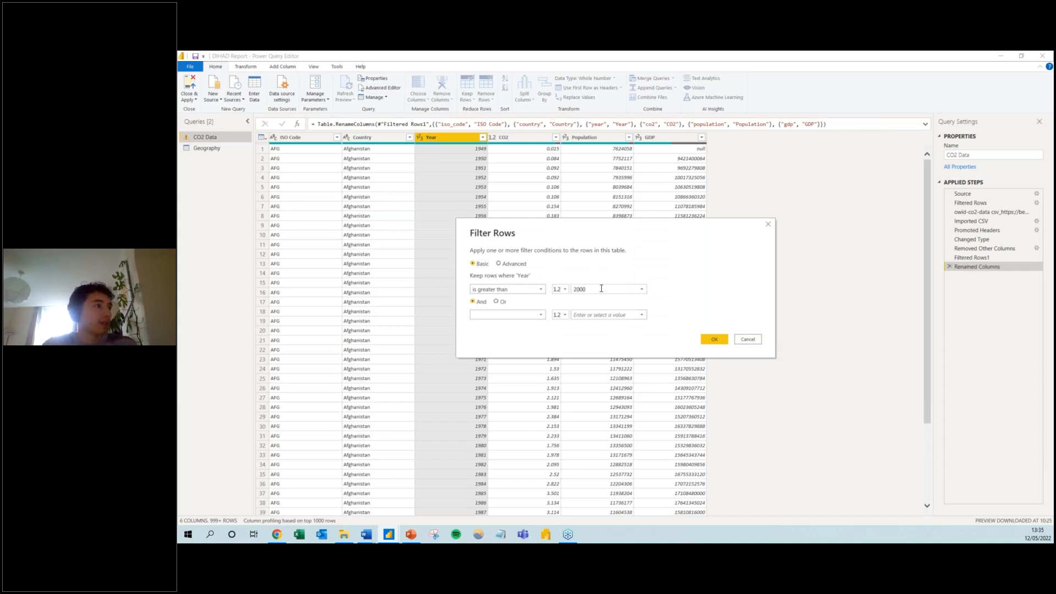
{"action": "left_click", "coordinate": [711, 339]}
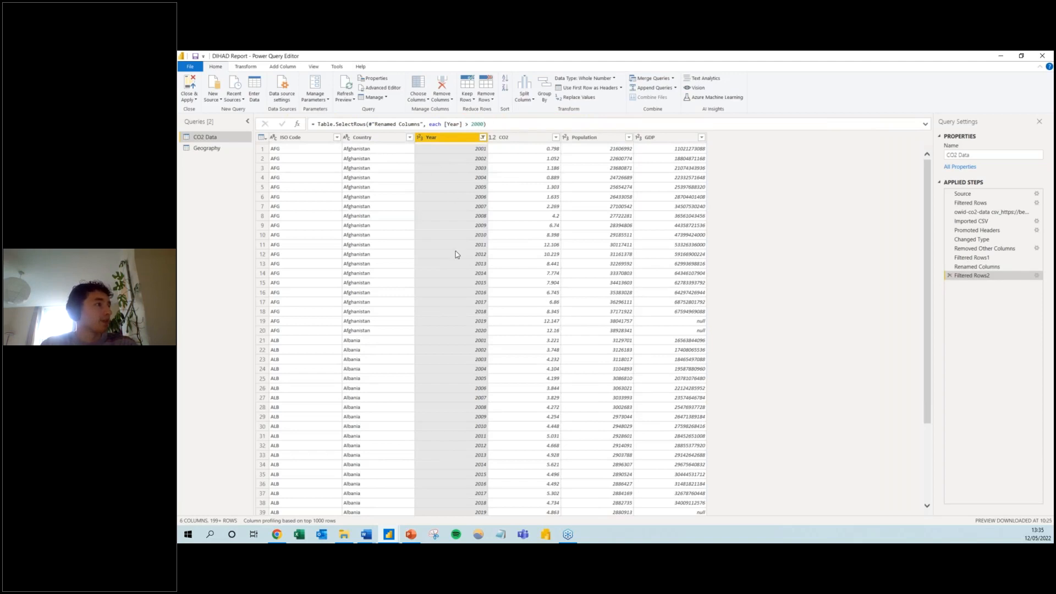
{"action": "scroll", "coordinate": [416, 244], "scroll_direction": "down", "scroll_amount": 10}
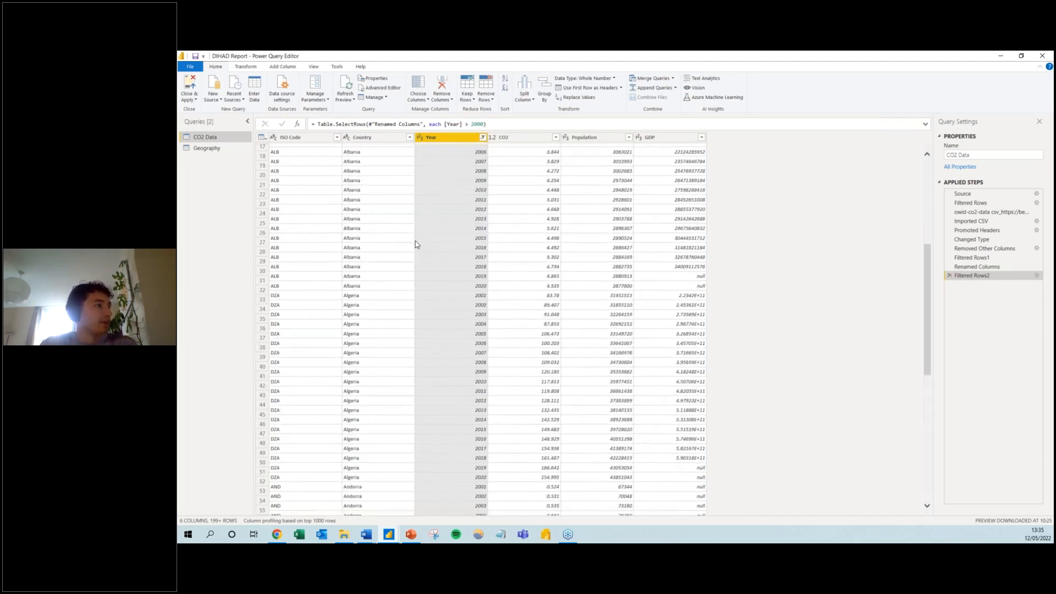
{"action": "scroll", "coordinate": [414, 240], "scroll_direction": "up", "scroll_amount": 11}
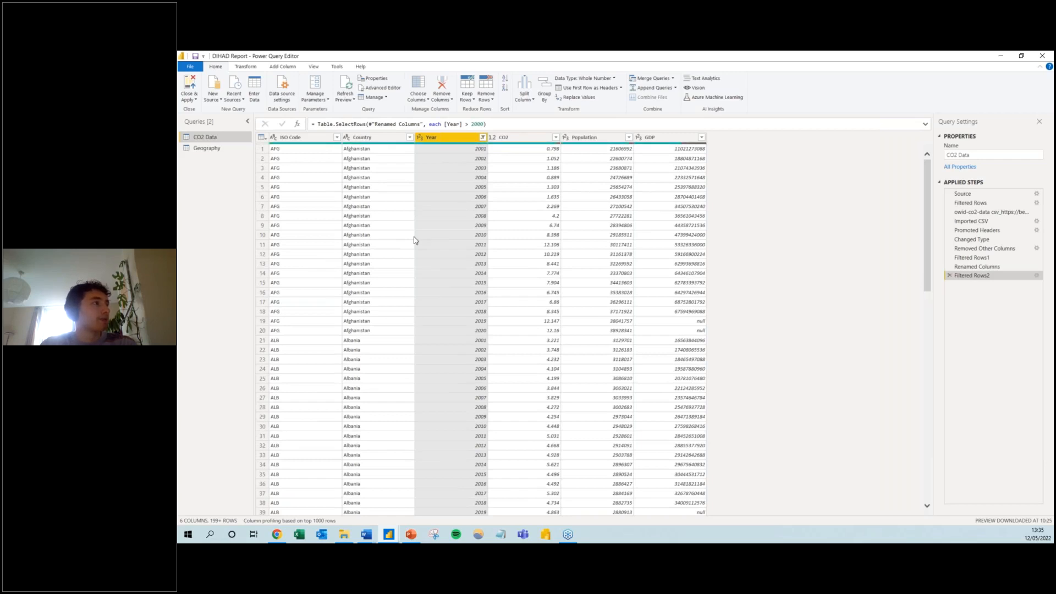
Create a query parameter named Year Filter with type Decimal Number and a current value of 2000
{"action": "left_click", "coordinate": [323, 102]}
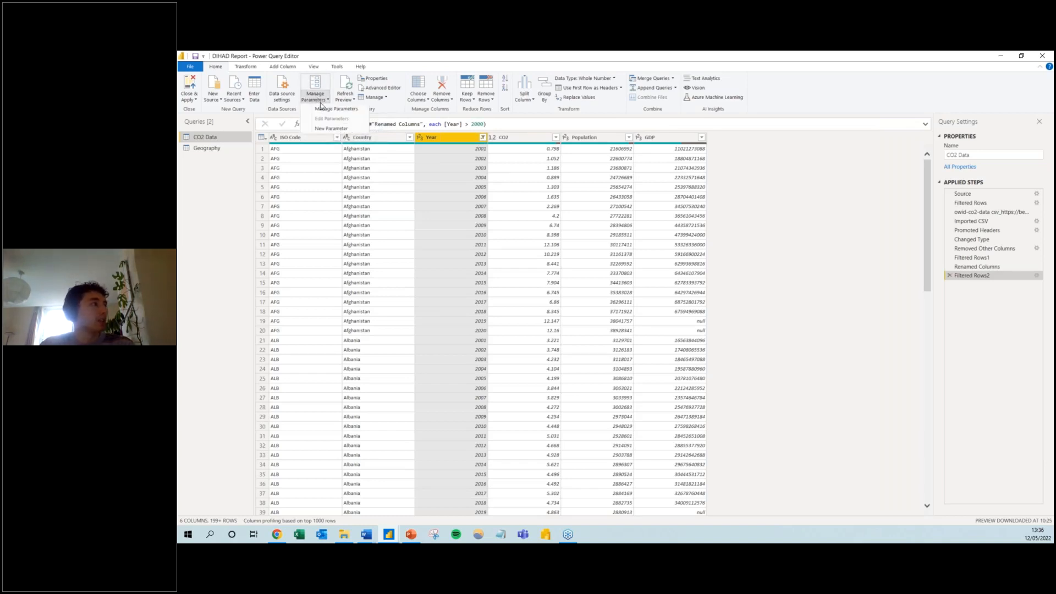
{"action": "left_click", "coordinate": [321, 100]}
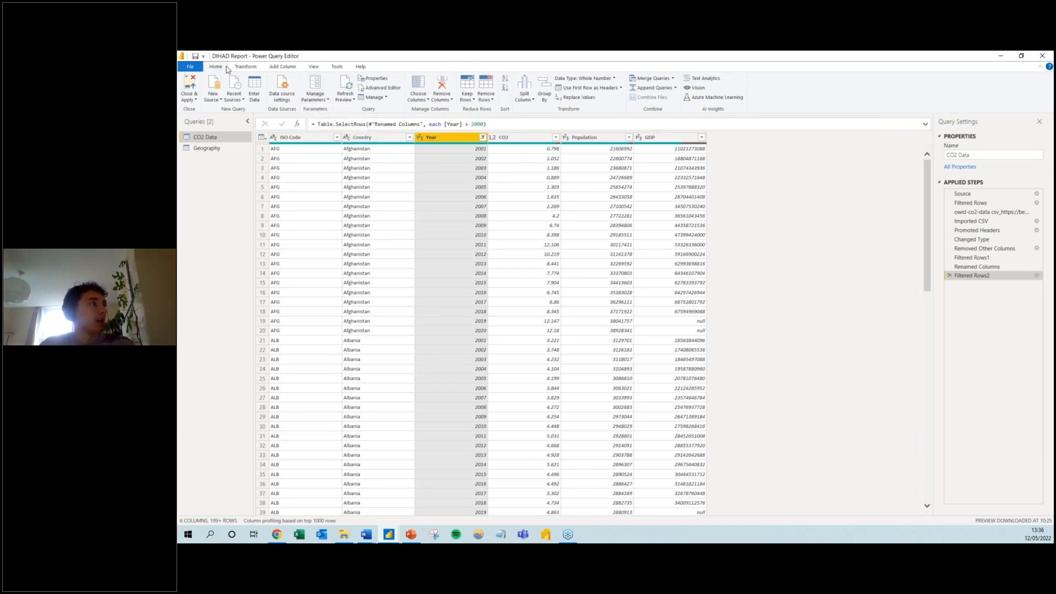
{"action": "left_click", "coordinate": [316, 99]}
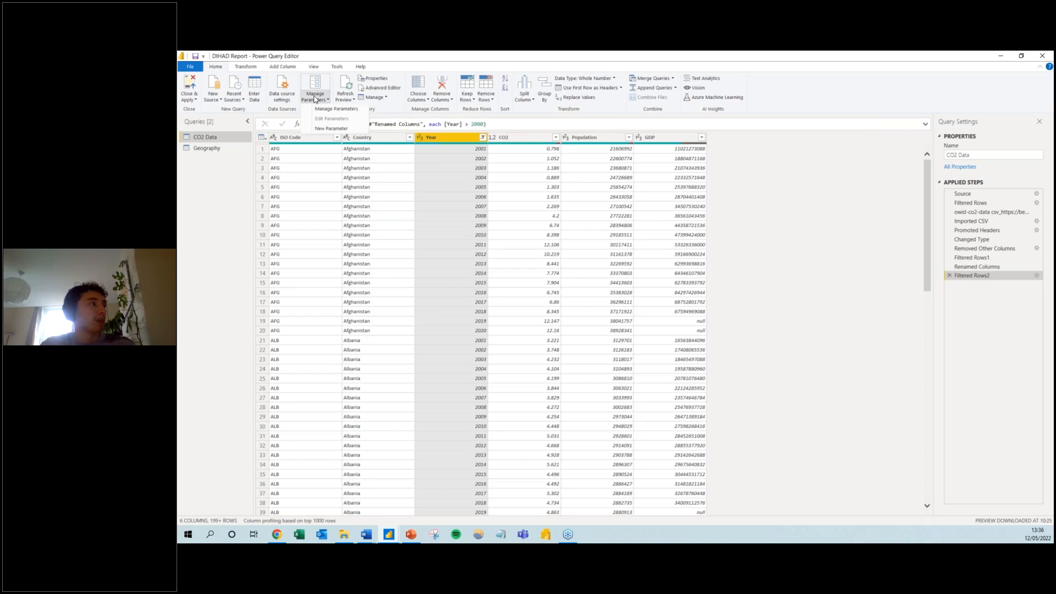
{"action": "left_click", "coordinate": [325, 129]}
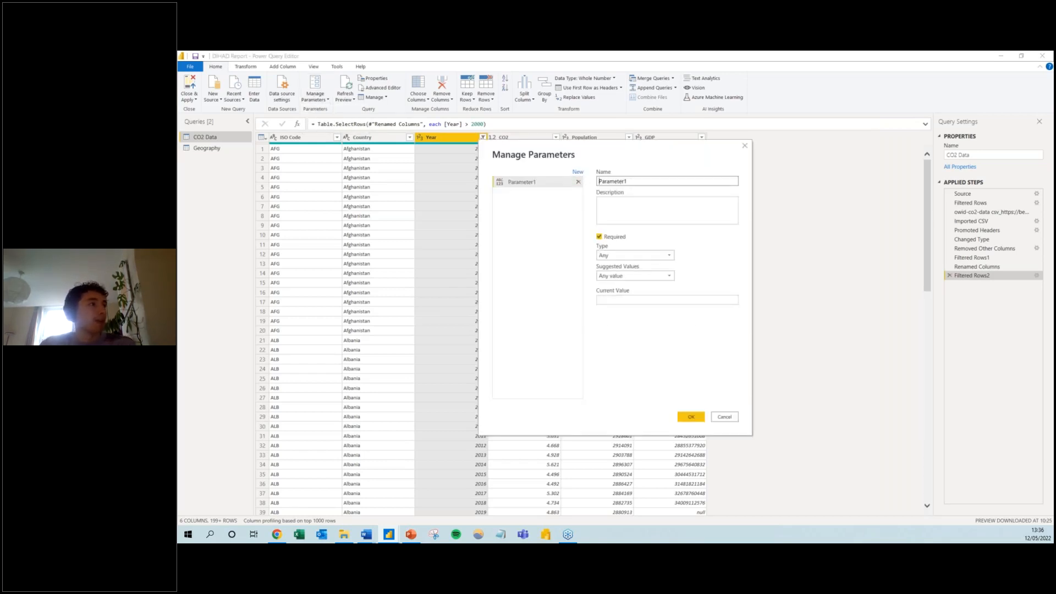
{"action": "left_click_drag", "start_coordinate": [630, 181], "coordinate": [594, 181]}
{"action": "type", "text": "Year Fil"}
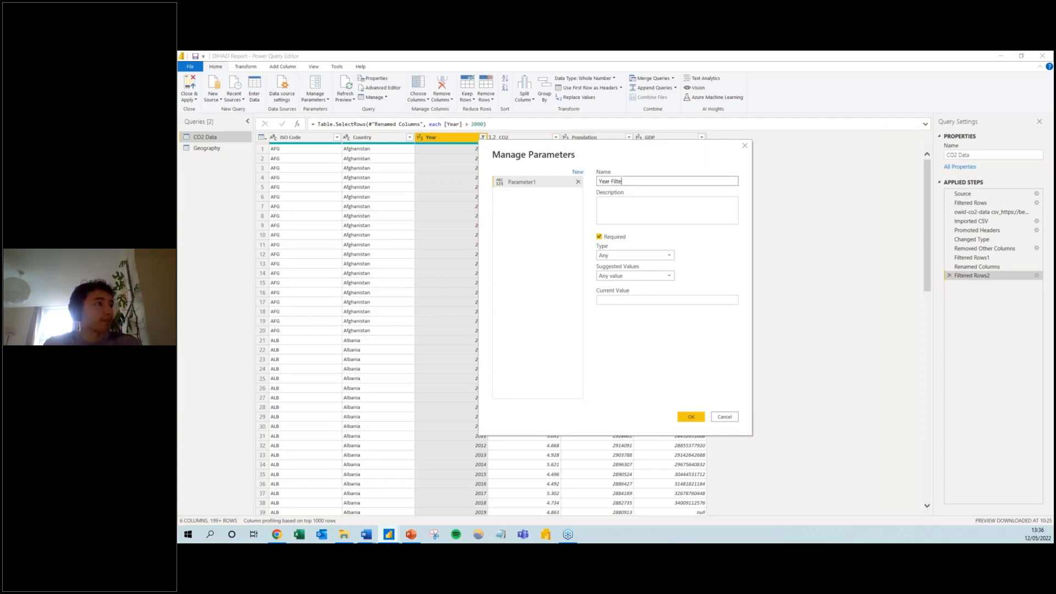
{"action": "left_click", "coordinate": [639, 256]}
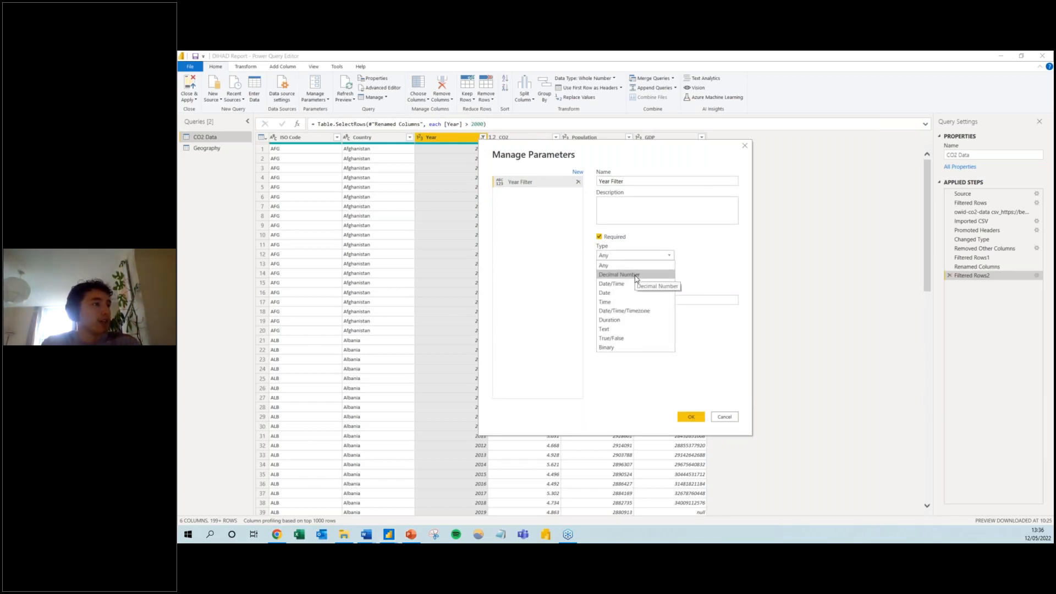
{"action": "left_click", "coordinate": [636, 276]}
{"action": "left_click", "coordinate": [637, 299]}
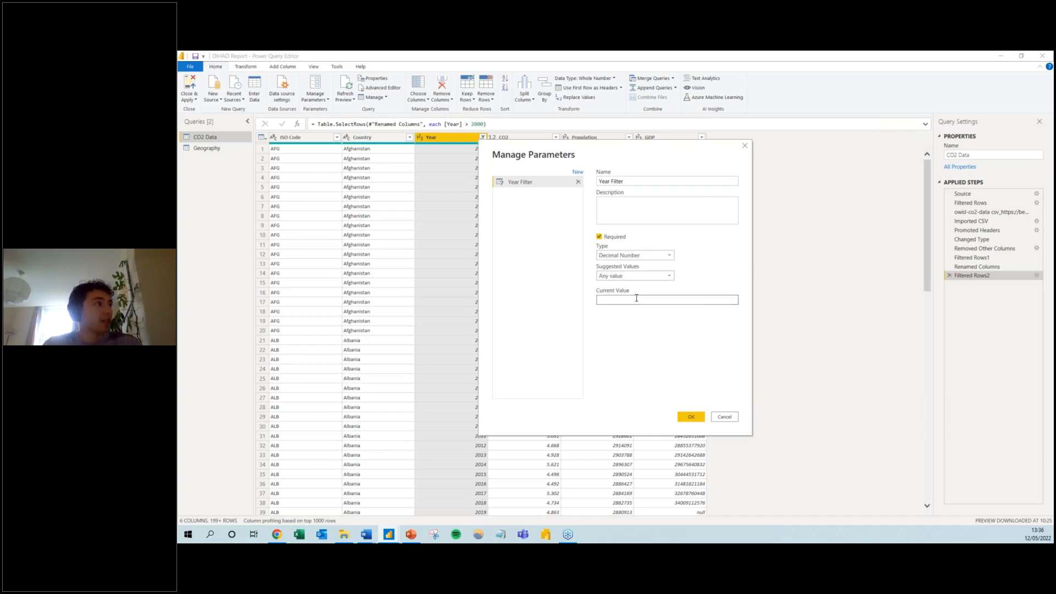
{"action": "type", "text": "2000"}
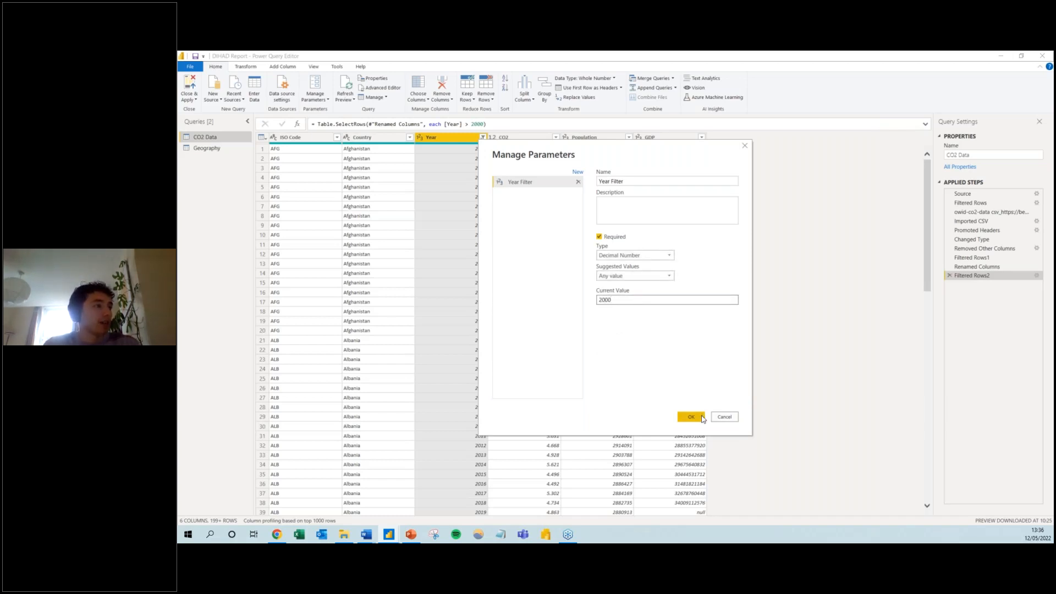
{"action": "left_click", "coordinate": [693, 417]}
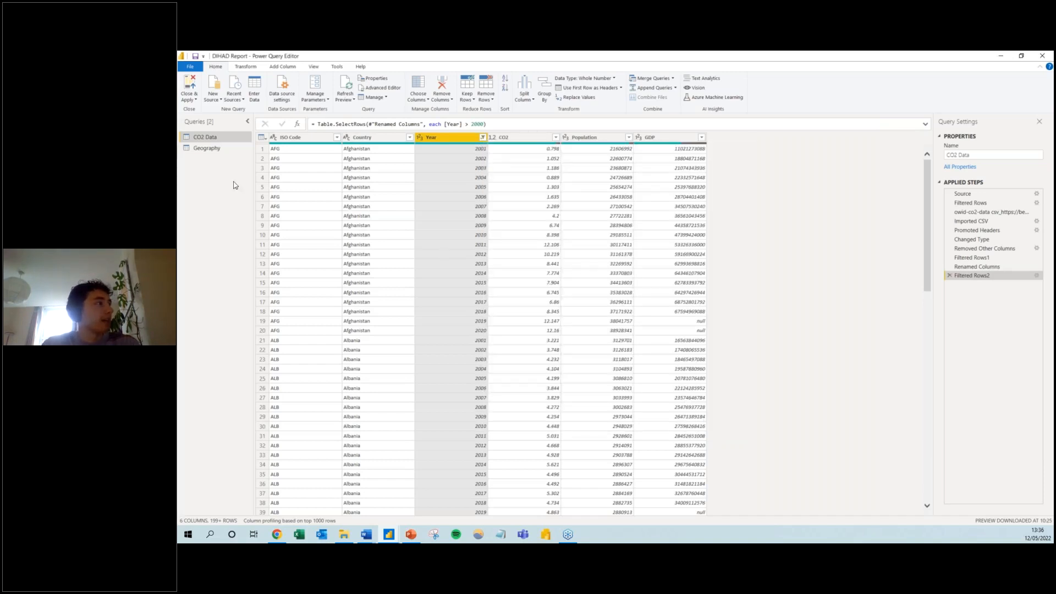
In the CO2 Data query's last filter formula, replace the fixed year 2000 with [Year Filter]
{"action": "left_click", "coordinate": [208, 159]}
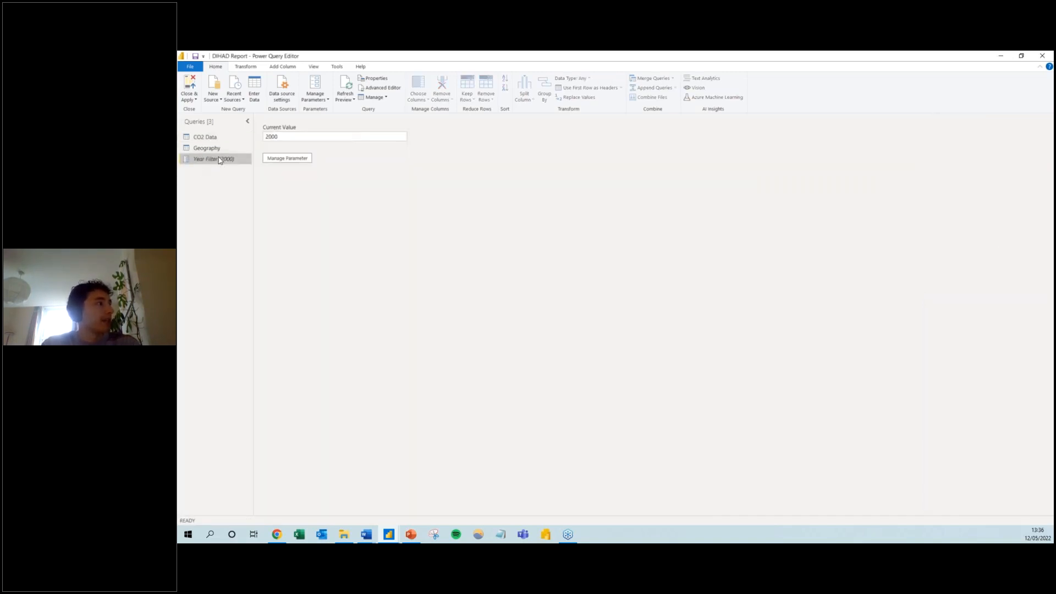
{"action": "left_click", "coordinate": [224, 140]}
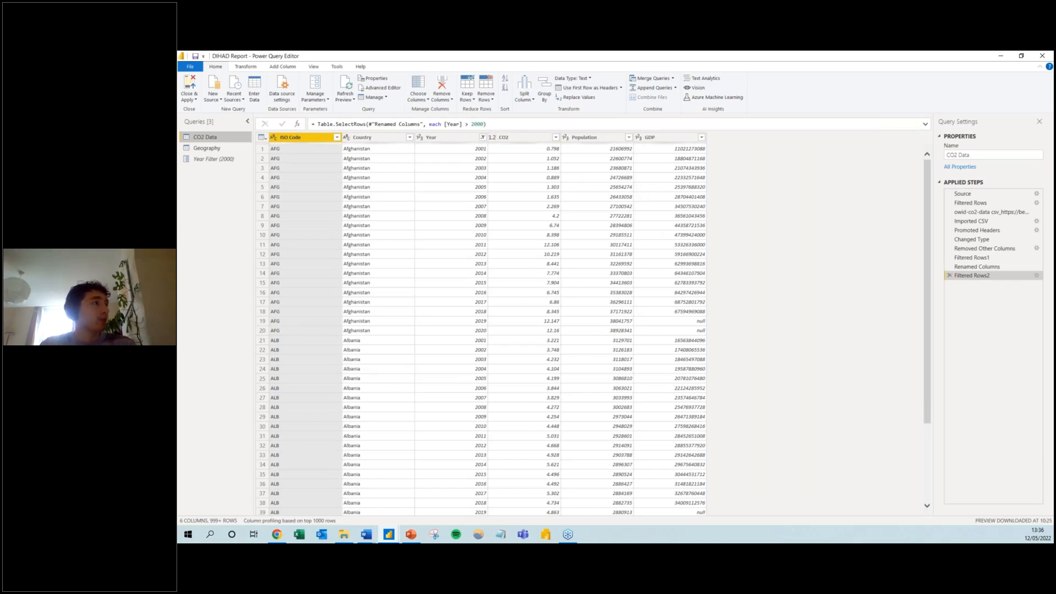
{"action": "left_click", "coordinate": [473, 124]}
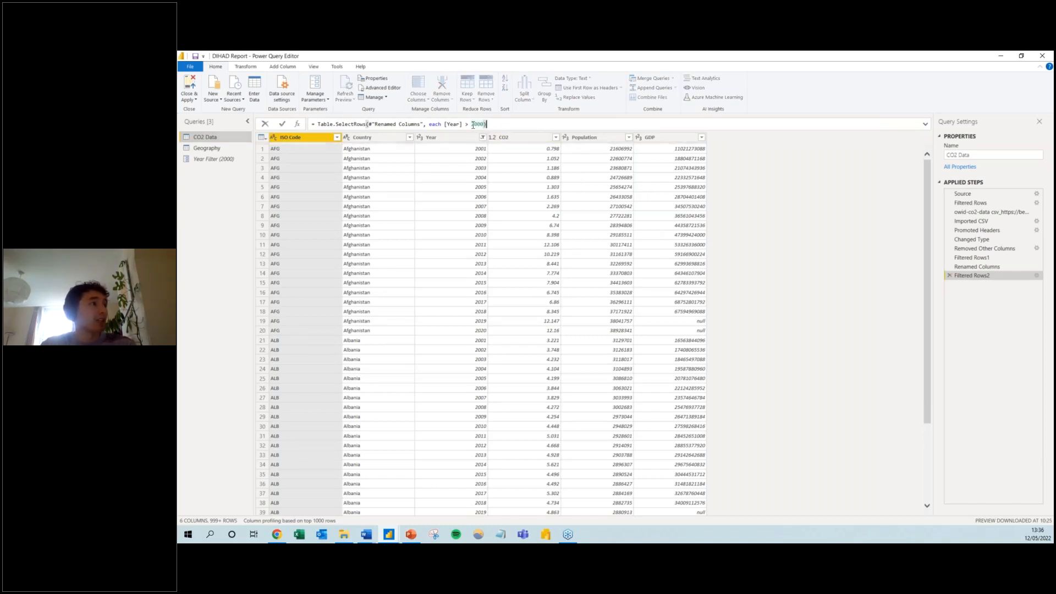
{"action": "left_click_drag", "start_coordinate": [471, 124], "coordinate": [483, 126]}
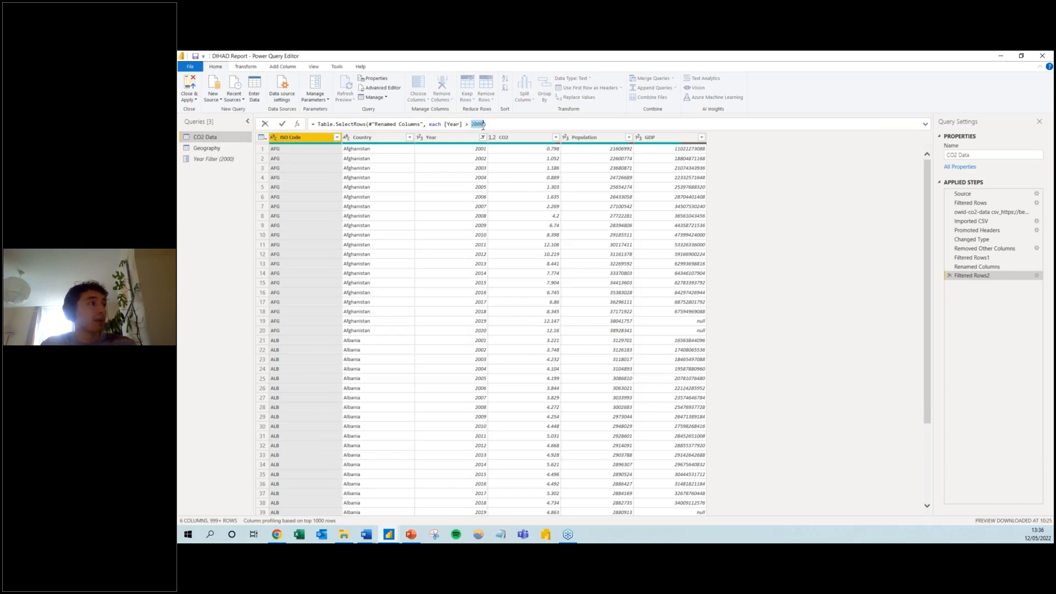
{"action": "key", "text": "BackSpace"}
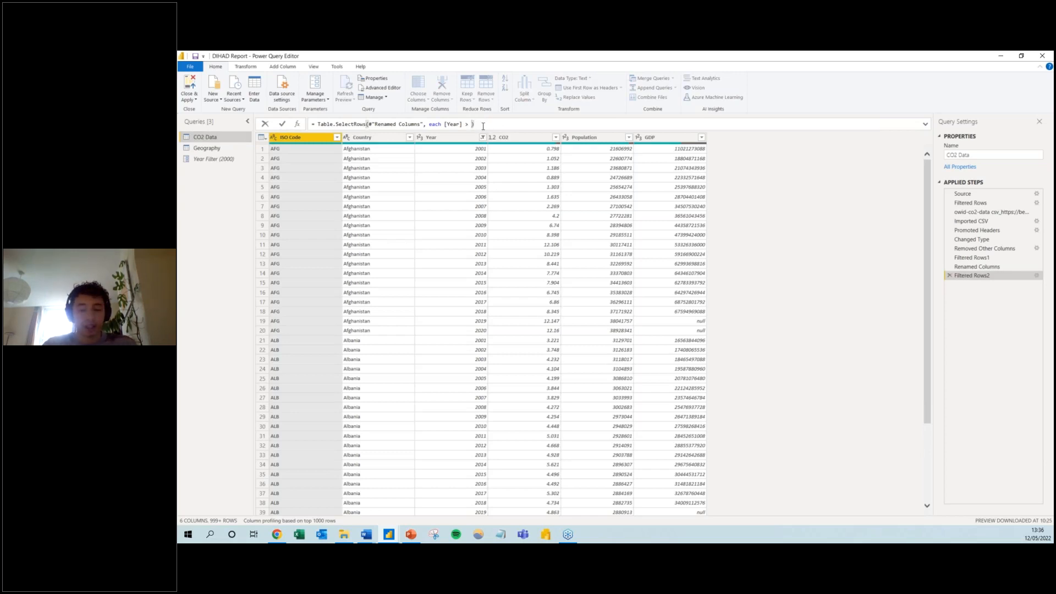
{"action": "type", "text": "[Year]"}
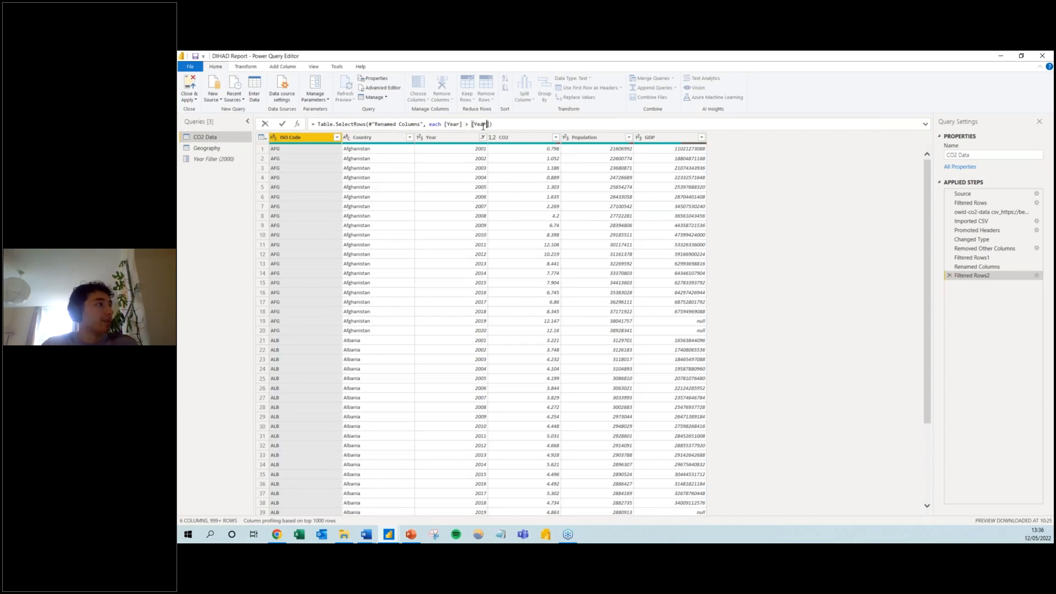
{"action": "type", "text": " > [Year Filter"}
{"action": "key", "text": "Return"}
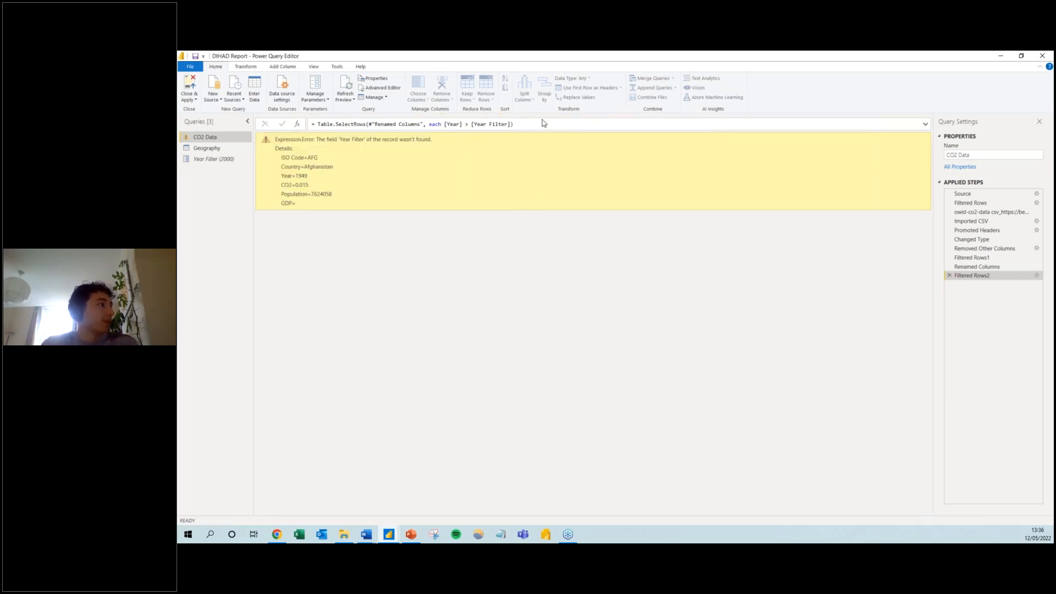
Rename the Year Filter parameter as YearFilter, without a space
{"action": "left_click", "coordinate": [212, 159]}
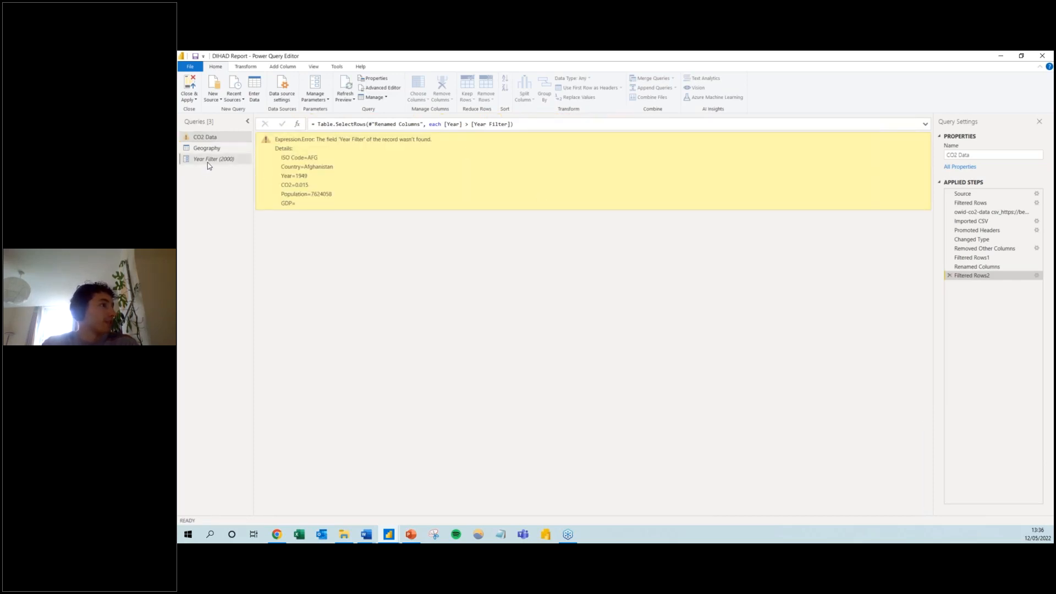
{"action": "left_click", "coordinate": [220, 136]}
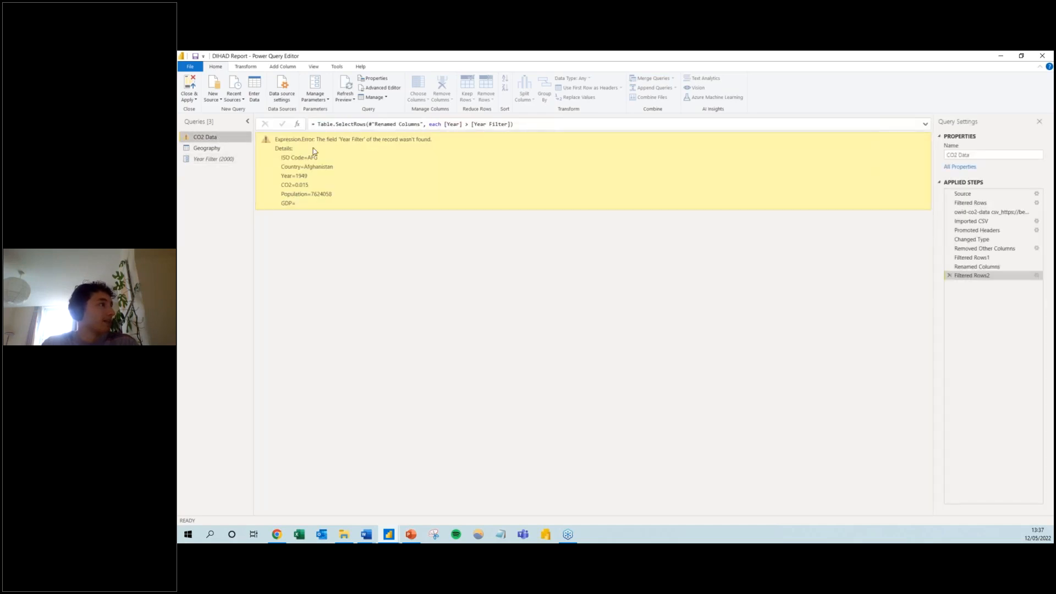
{"action": "left_click", "coordinate": [213, 159]}
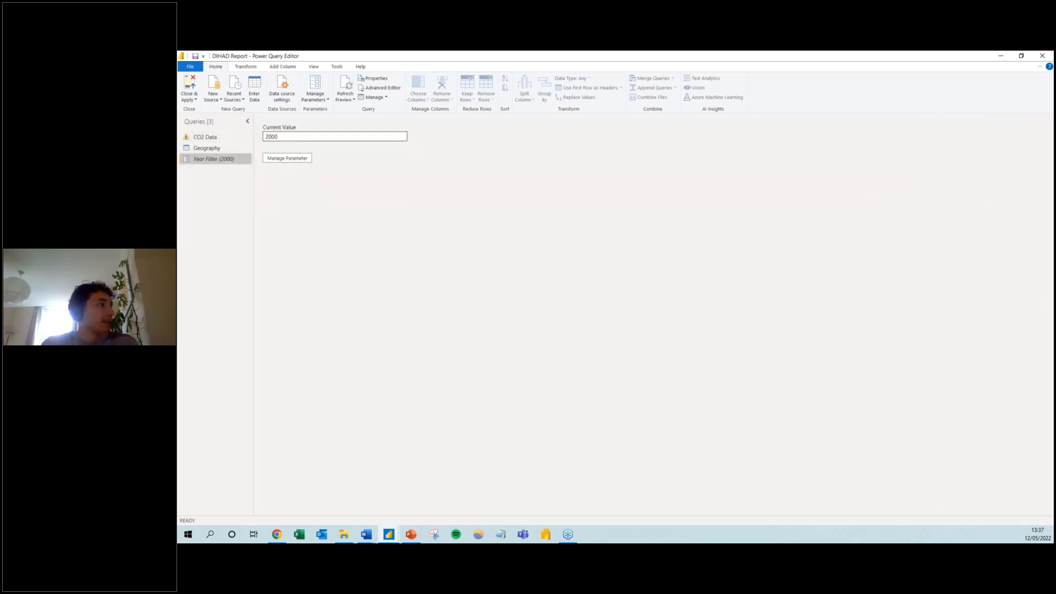
{"action": "left_click", "coordinate": [287, 159]}
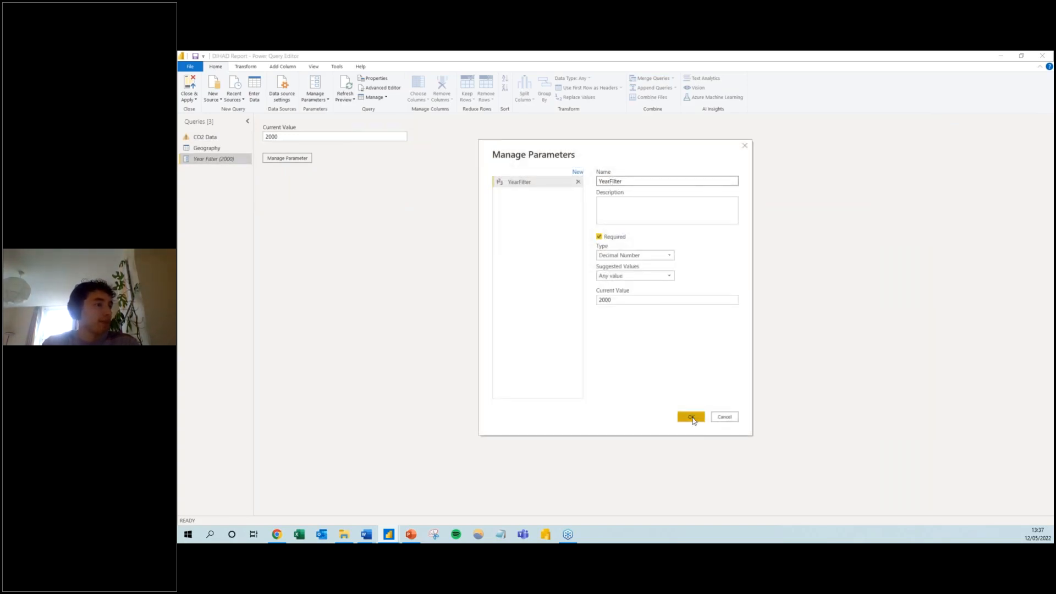
{"action": "left_click", "coordinate": [692, 417]}
Correct the CO2 Data filter formula to compare [Year] > YearFilter, removing the brackets and space from the parameter reference
{"action": "left_click", "coordinate": [206, 137]}
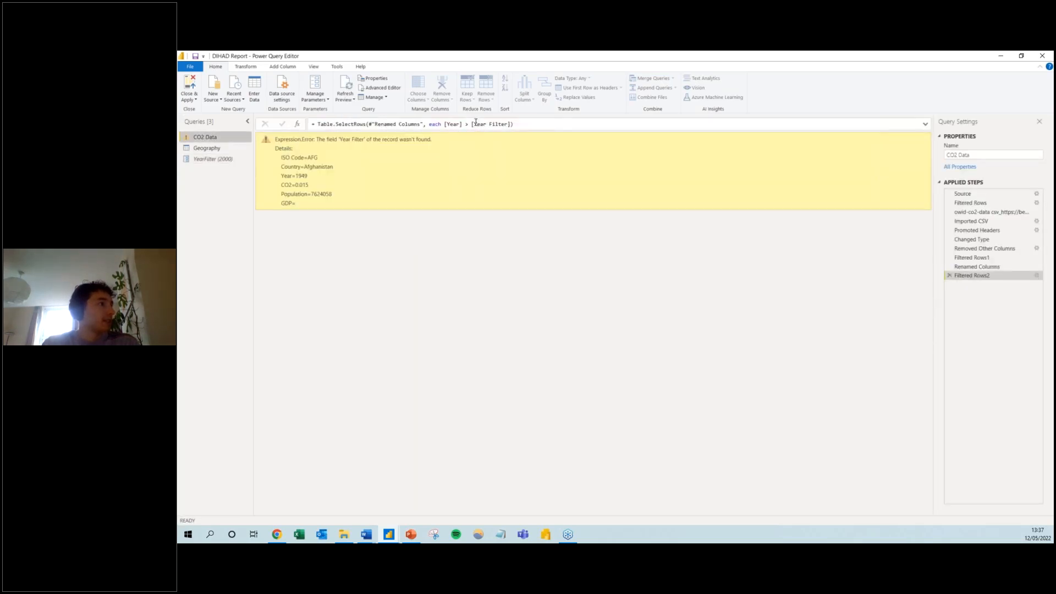
{"action": "left_click", "coordinate": [475, 124]}
{"action": "key", "text": "BackSpace"}
{"action": "left_click", "coordinate": [486, 124]}
{"action": "key", "text": "BackSpace"}
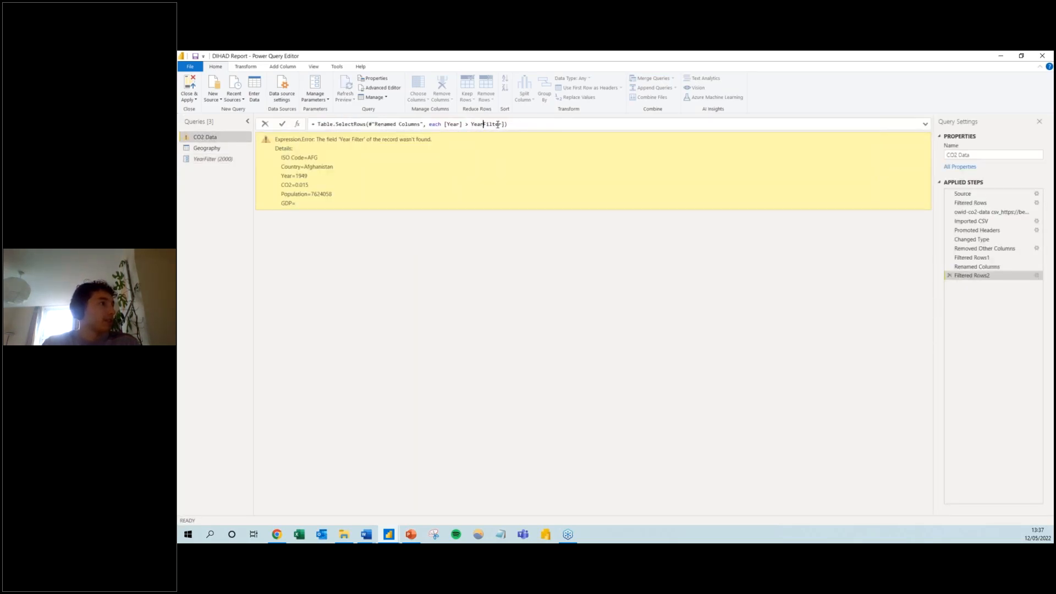
{"action": "left_click", "coordinate": [503, 124]}
{"action": "key", "text": "BackSpace"}
{"action": "key", "text": "Return"}
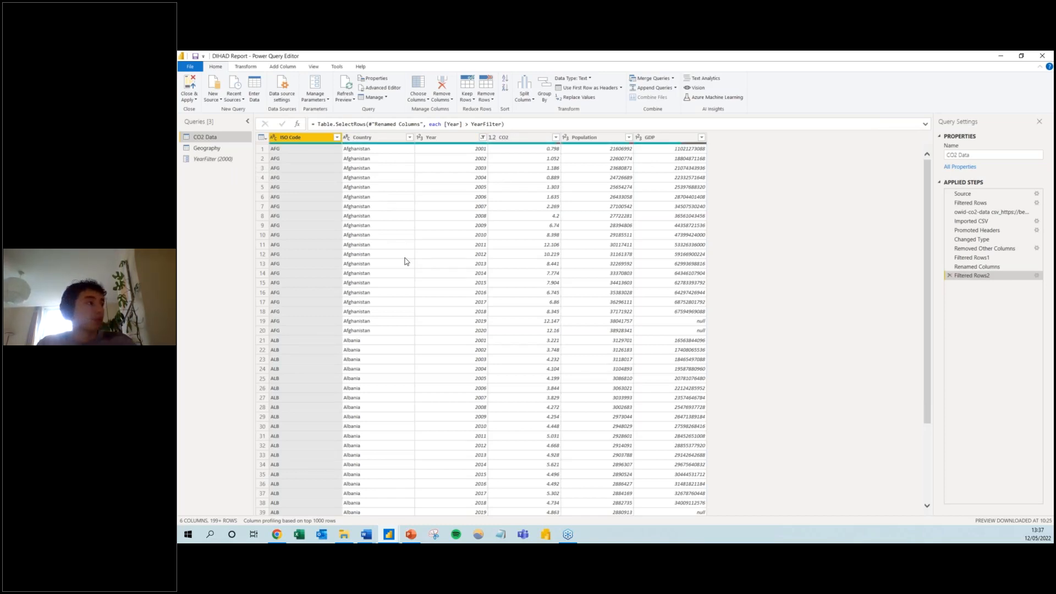
Set the YearFilter parameter's current value to 2010 and return to the CO2 Data query
{"action": "left_click", "coordinate": [225, 157]}
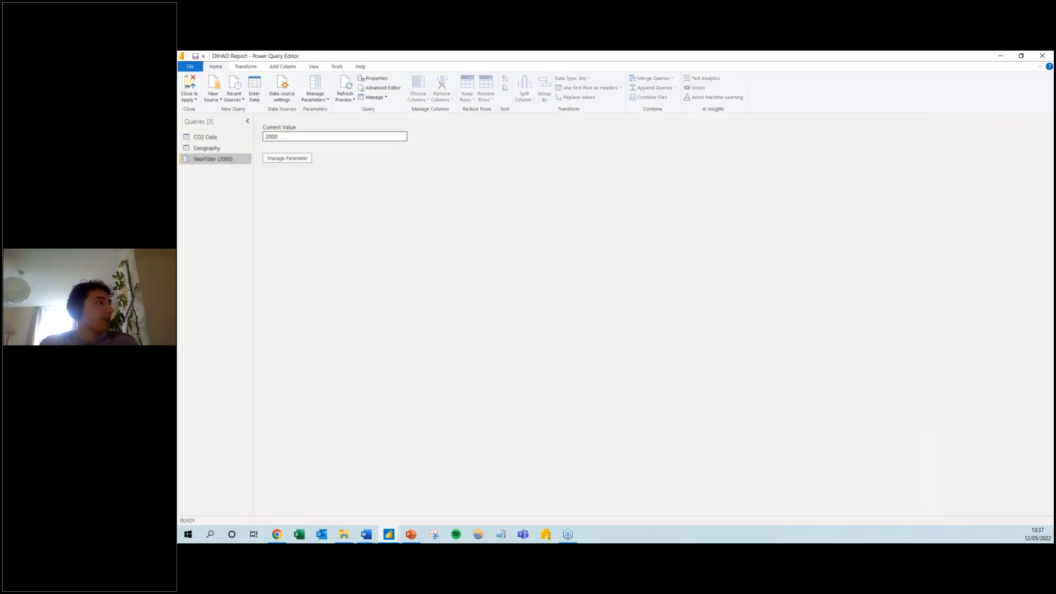
{"action": "left_click", "coordinate": [279, 137]}
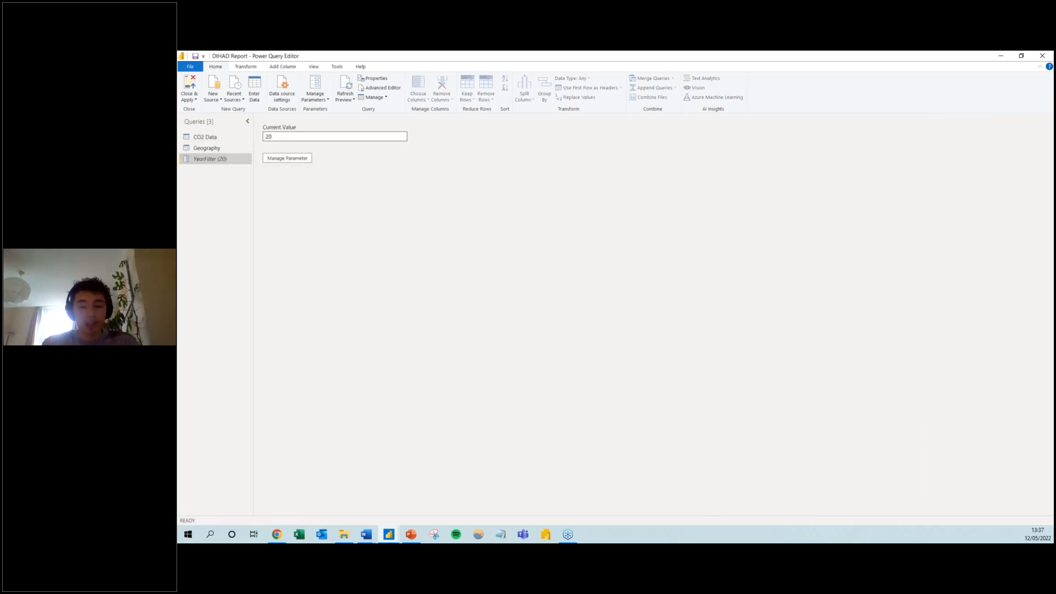
{"action": "type", "text": "10"}
{"action": "left_click", "coordinate": [211, 137]}
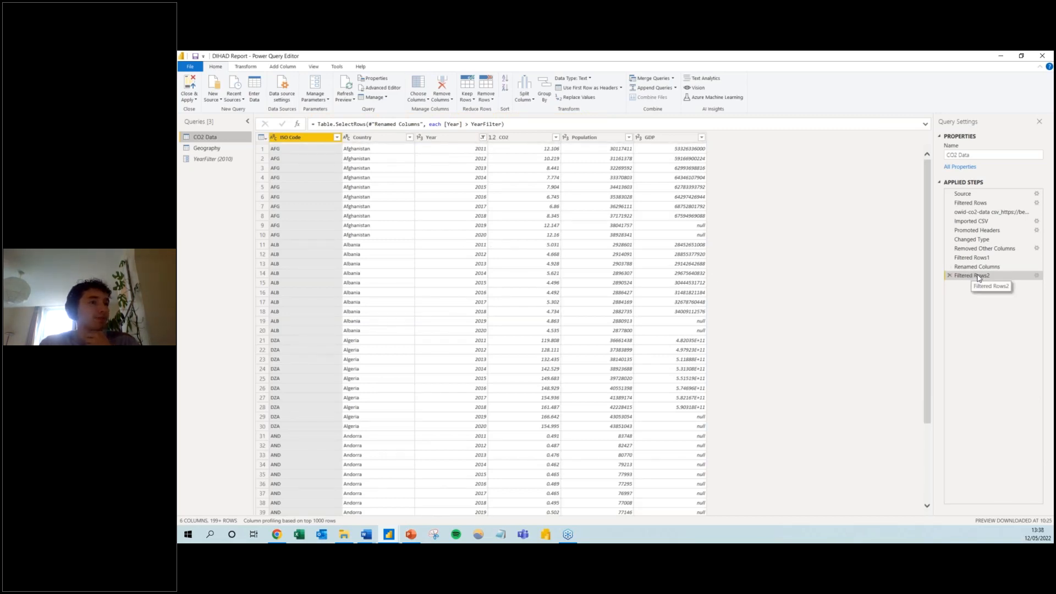
Delete the last filter step from CO2 Data and start a Greater Than number filter on the Year column
{"action": "left_click", "coordinate": [949, 275]}
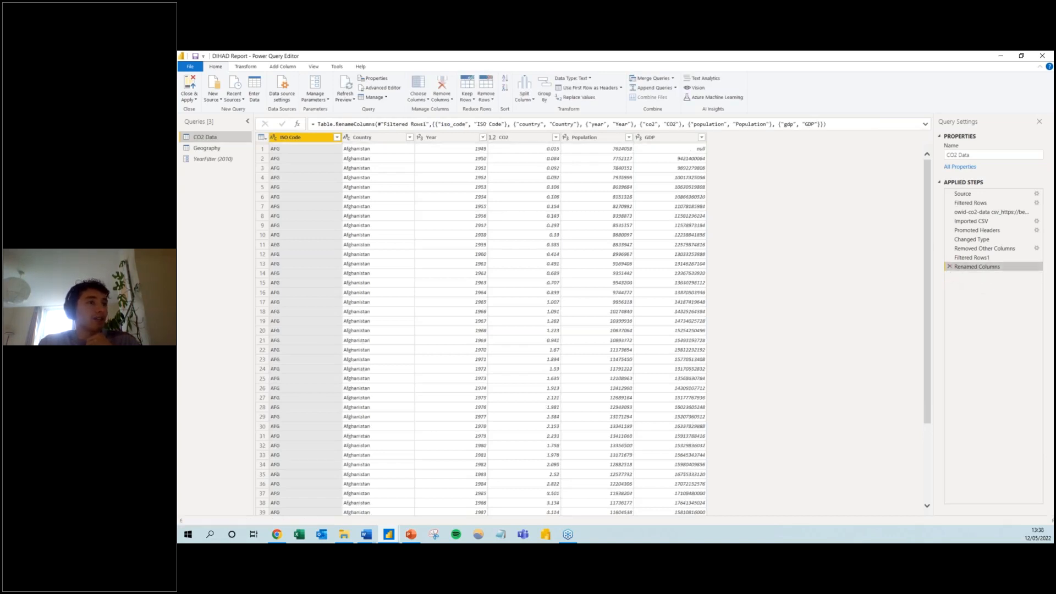
{"action": "left_click", "coordinate": [482, 137]}
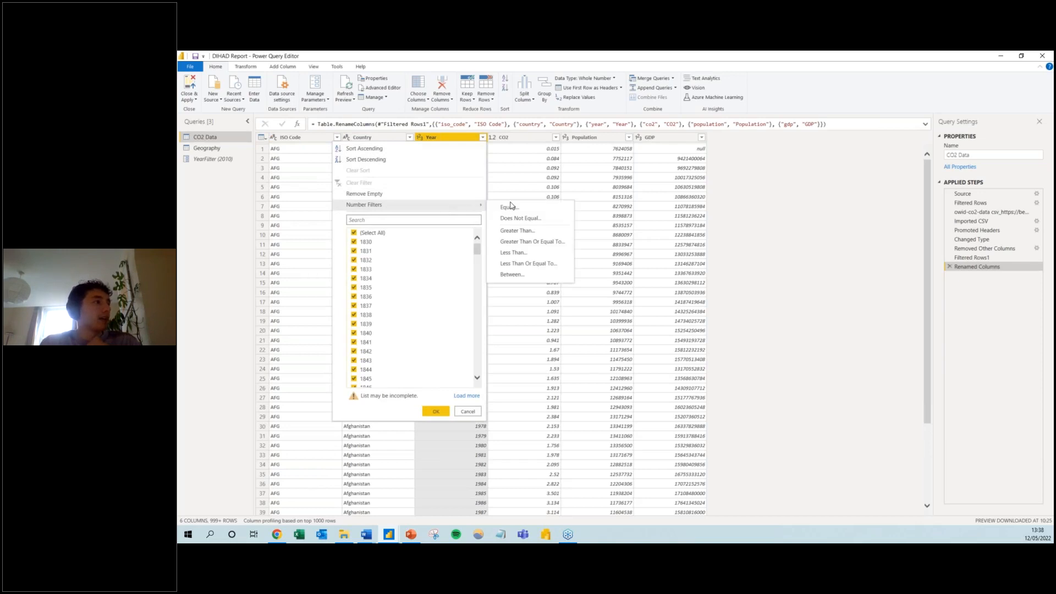
{"action": "left_click", "coordinate": [521, 231]}
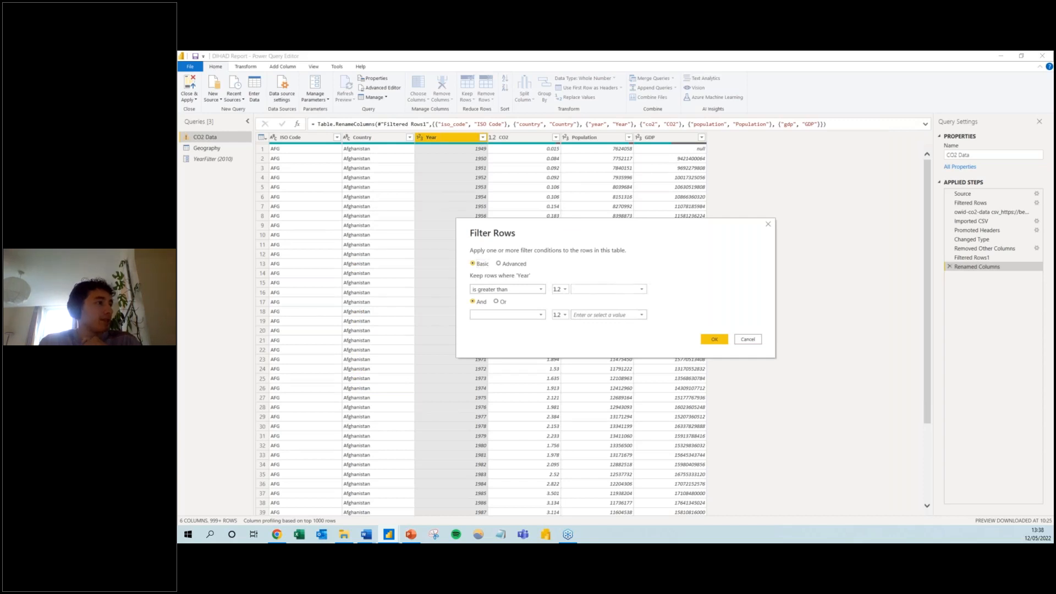
Use the YearFilter parameter as the value of the Year is-greater-than condition and apply the row filter
{"action": "left_click", "coordinate": [643, 292]}
{"action": "left_click", "coordinate": [557, 289]}
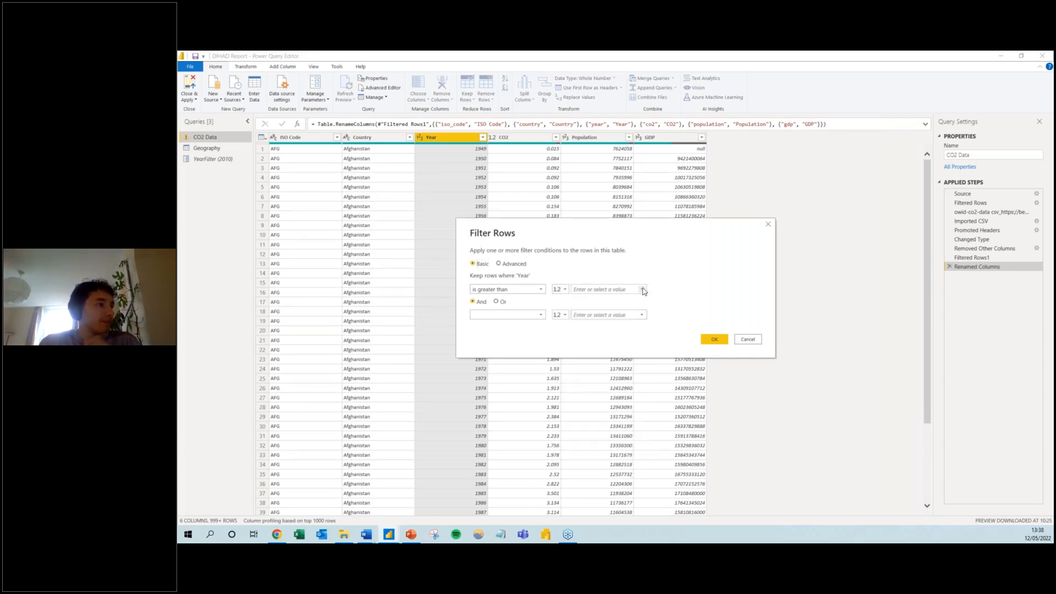
{"action": "left_click", "coordinate": [564, 290]}
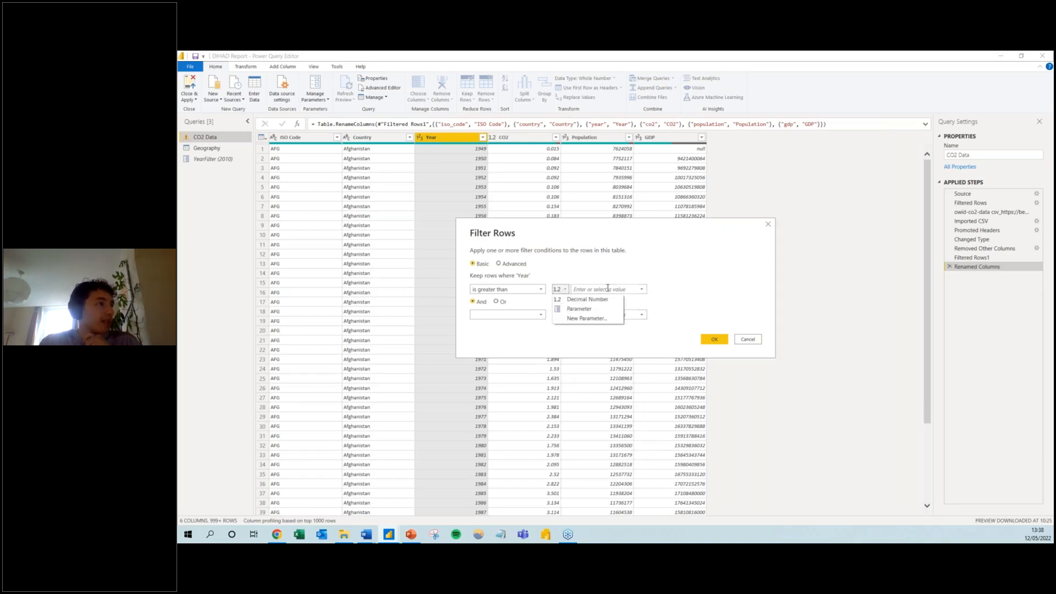
{"action": "left_click", "coordinate": [653, 291]}
{"action": "left_click", "coordinate": [642, 289]}
{"action": "scroll", "coordinate": [618, 378], "scroll_direction": "down", "scroll_amount": 5}
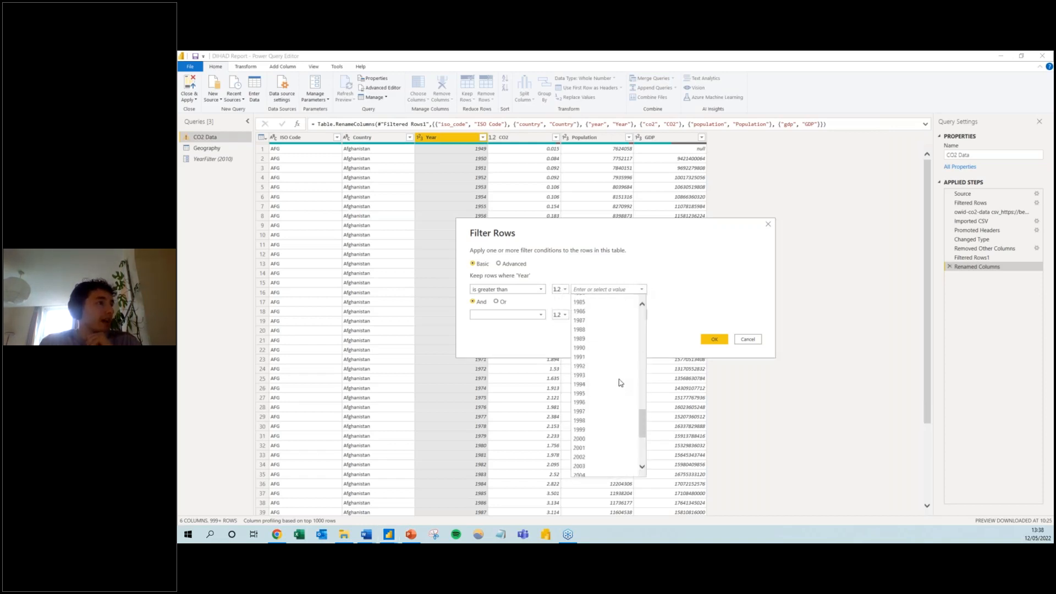
{"action": "scroll", "coordinate": [619, 378], "scroll_direction": "up", "scroll_amount": 15}
{"action": "left_click", "coordinate": [561, 289]}
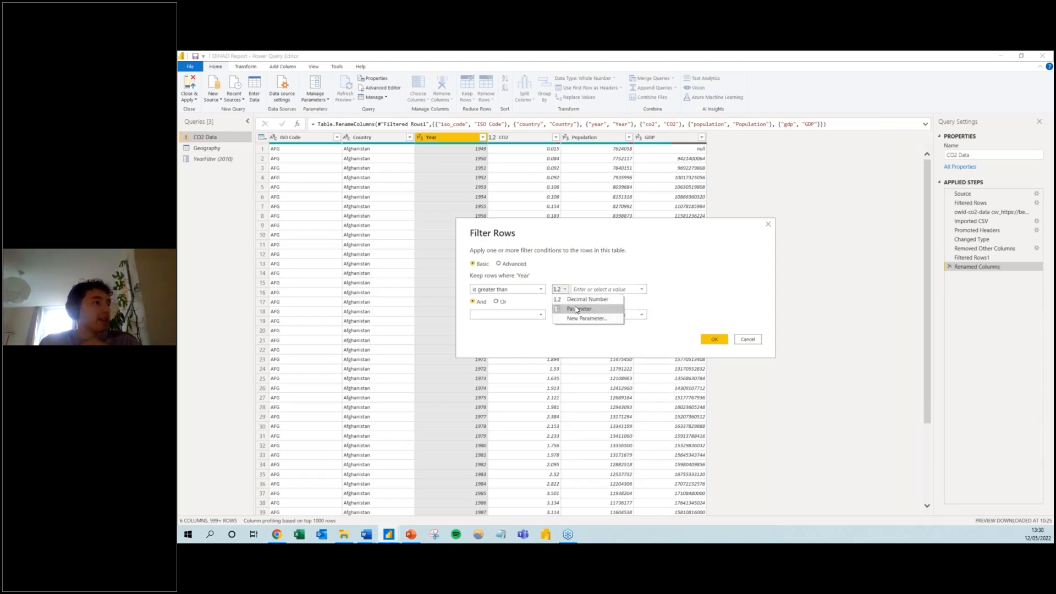
{"action": "left_click", "coordinate": [578, 309]}
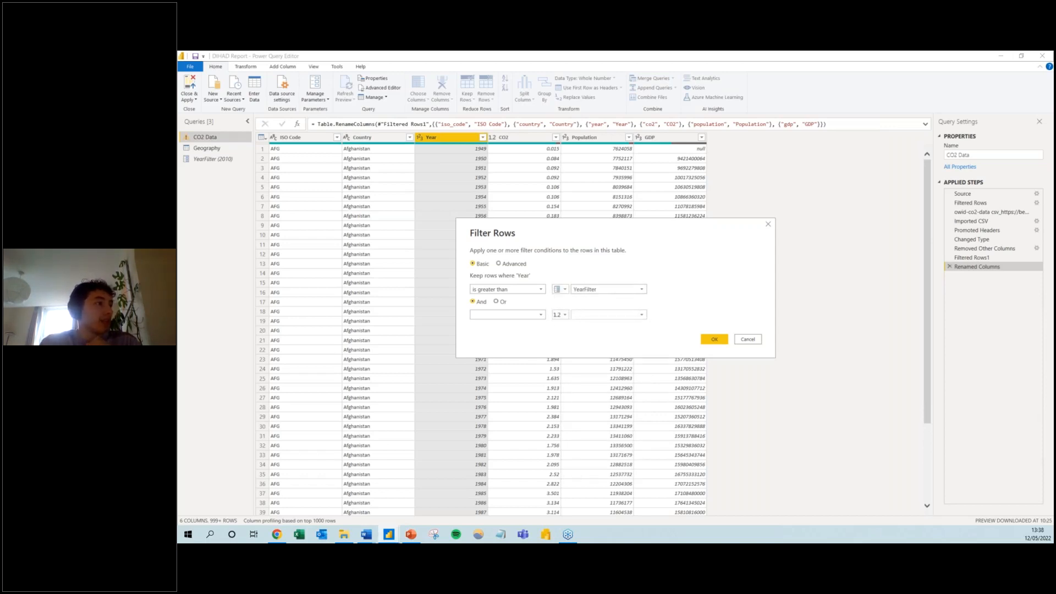
{"action": "left_click", "coordinate": [598, 289]}
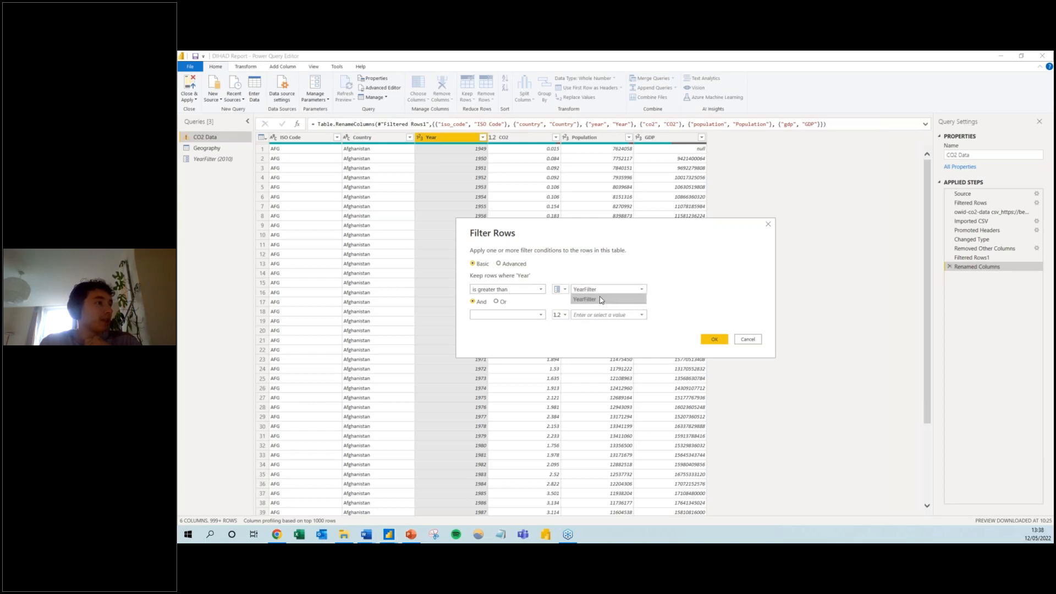
{"action": "left_click", "coordinate": [600, 300]}
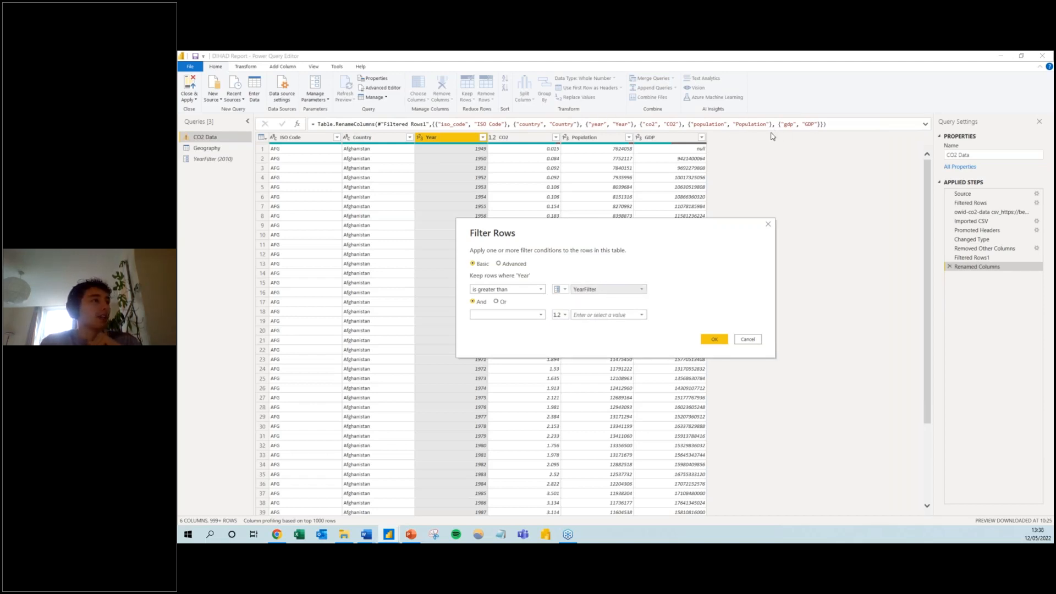
{"action": "left_click", "coordinate": [714, 339]}
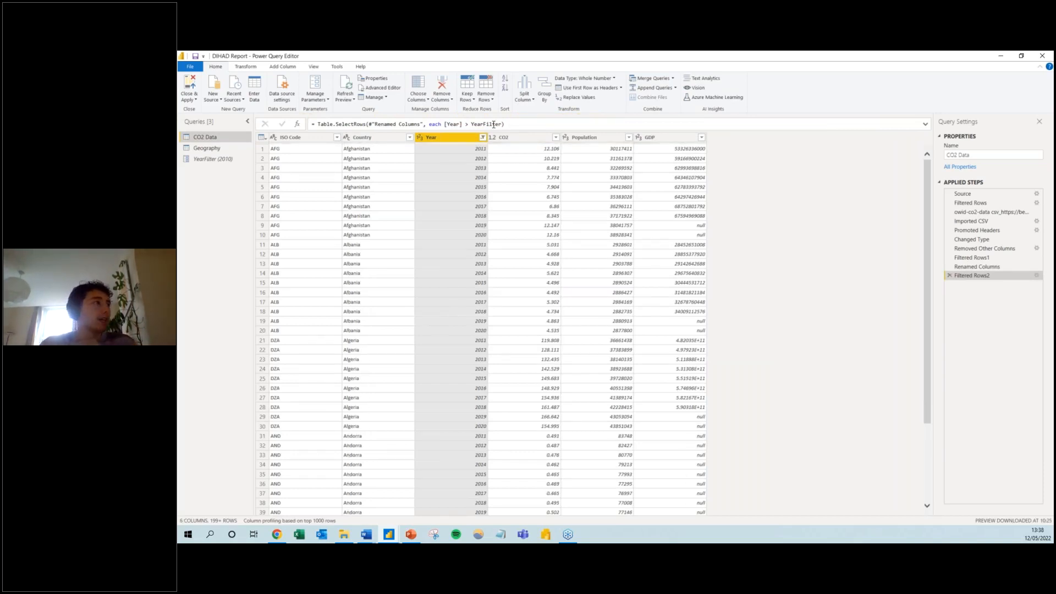
Close and apply the query changes, and delete the Sum Population and Adjusted Population by Year chart from the report
{"action": "left_click", "coordinate": [189, 90]}
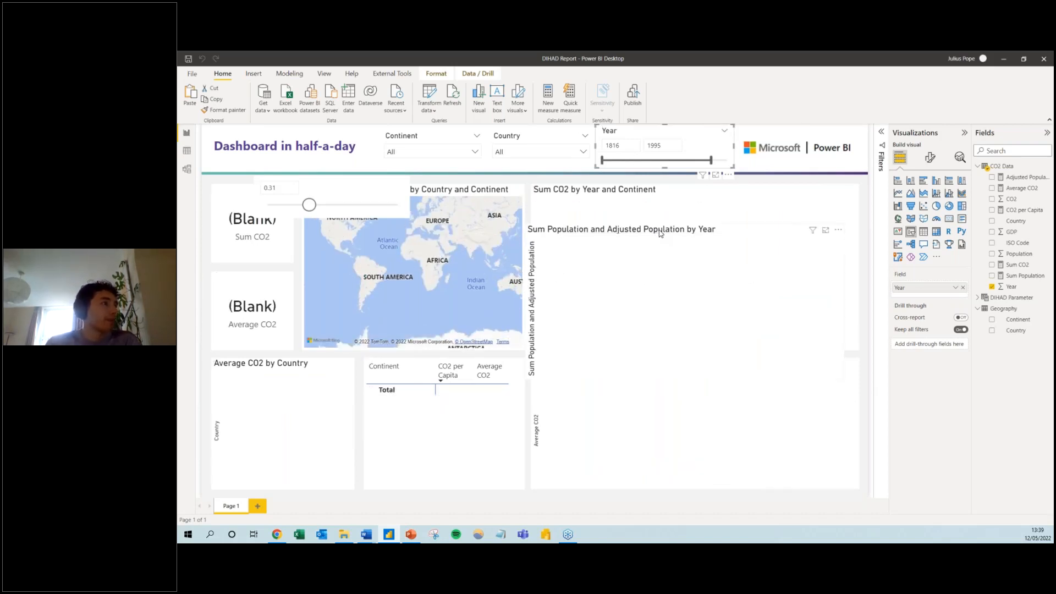
{"action": "left_click", "coordinate": [660, 234]}
{"action": "key", "text": "Delete"}
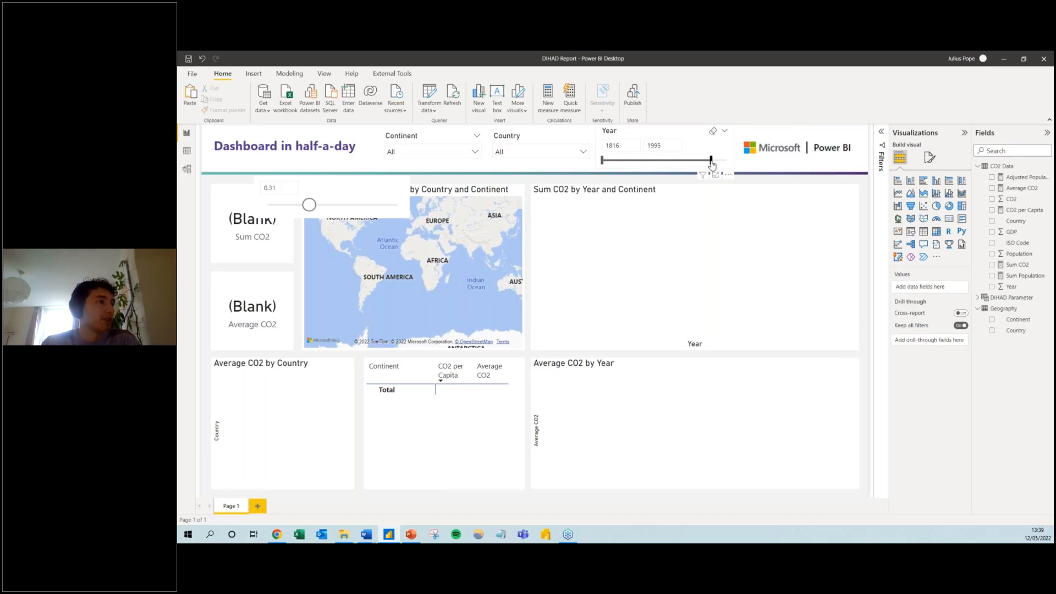
Extend the Year slicer's end to 2020, try a start of 2012, and return the start to 2011
{"action": "left_click_drag", "start_coordinate": [711, 161], "coordinate": [727, 161]}
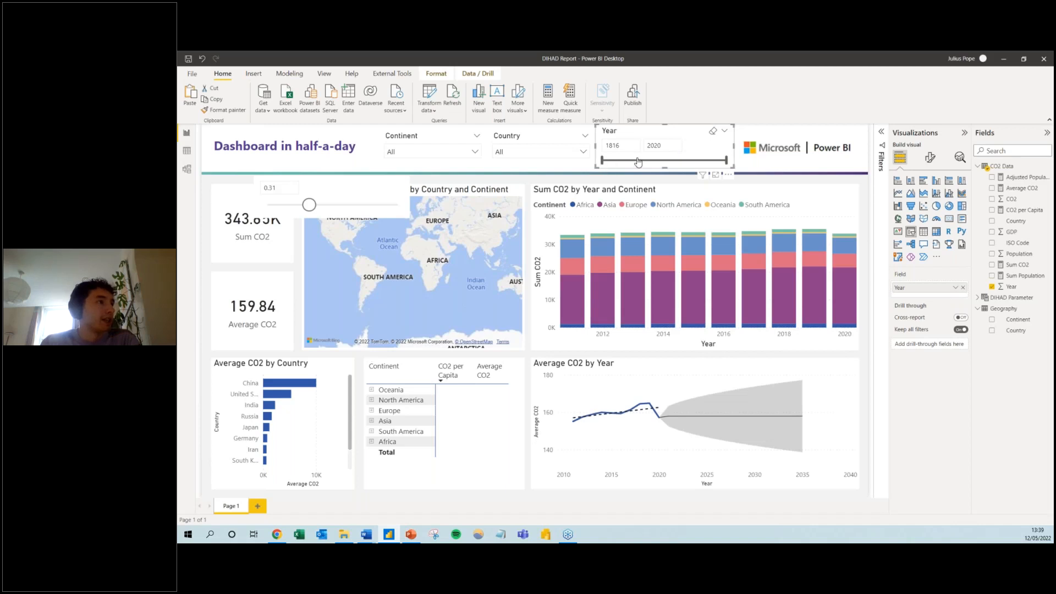
{"action": "mouse_move", "coordinate": [602, 161]}
{"action": "left_mouse_down"}
{"action": "mouse_move", "coordinate": [688, 160]}
{"action": "mouse_move", "coordinate": [602, 160]}
{"action": "left_mouse_up"}
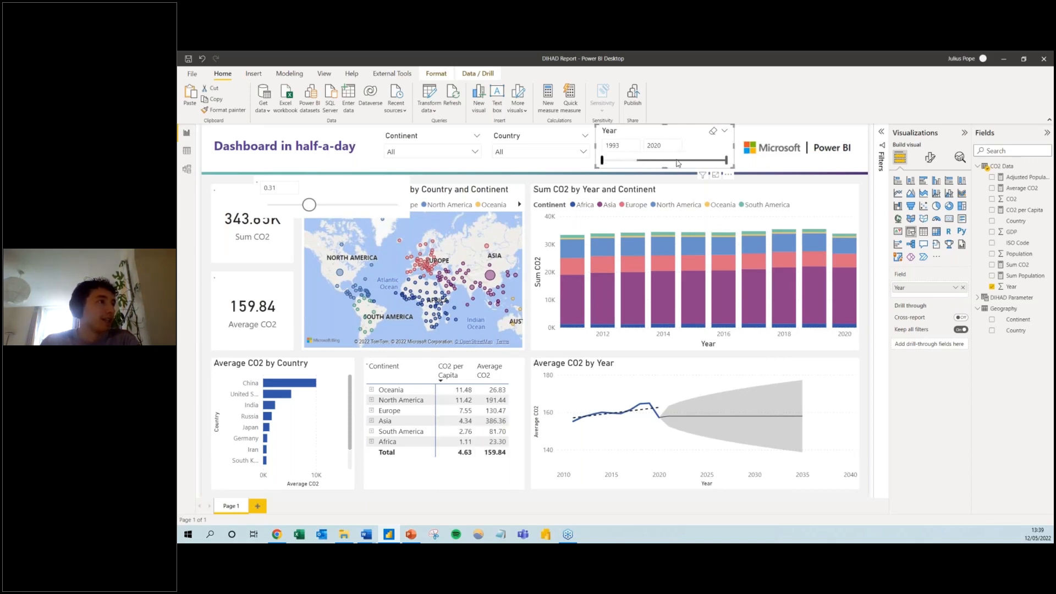
{"action": "left_click", "coordinate": [626, 147]}
{"action": "left_click_drag", "start_coordinate": [602, 161], "coordinate": [692, 165]}
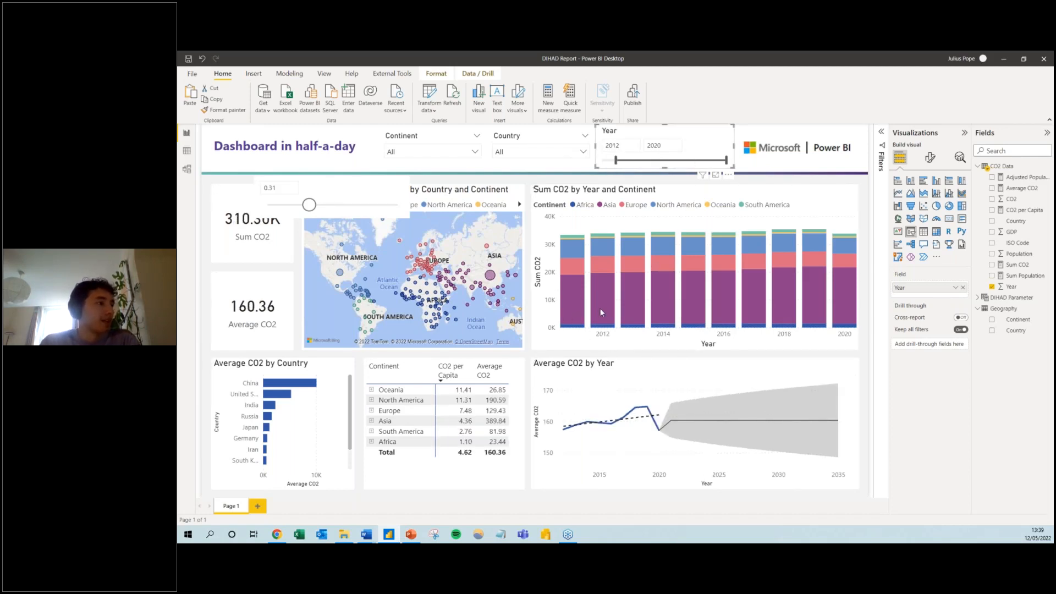
{"action": "left_click_drag", "start_coordinate": [623, 164], "coordinate": [598, 164]}
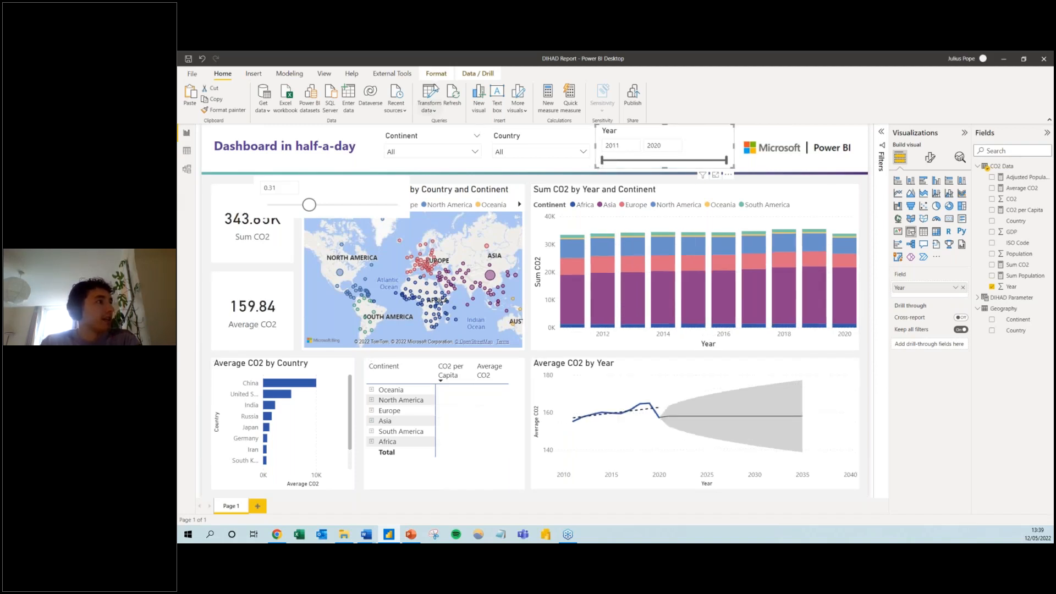
Set the YearFilter parameter to 2000 from the report view and apply the pending query changes
{"action": "left_click", "coordinate": [432, 111]}
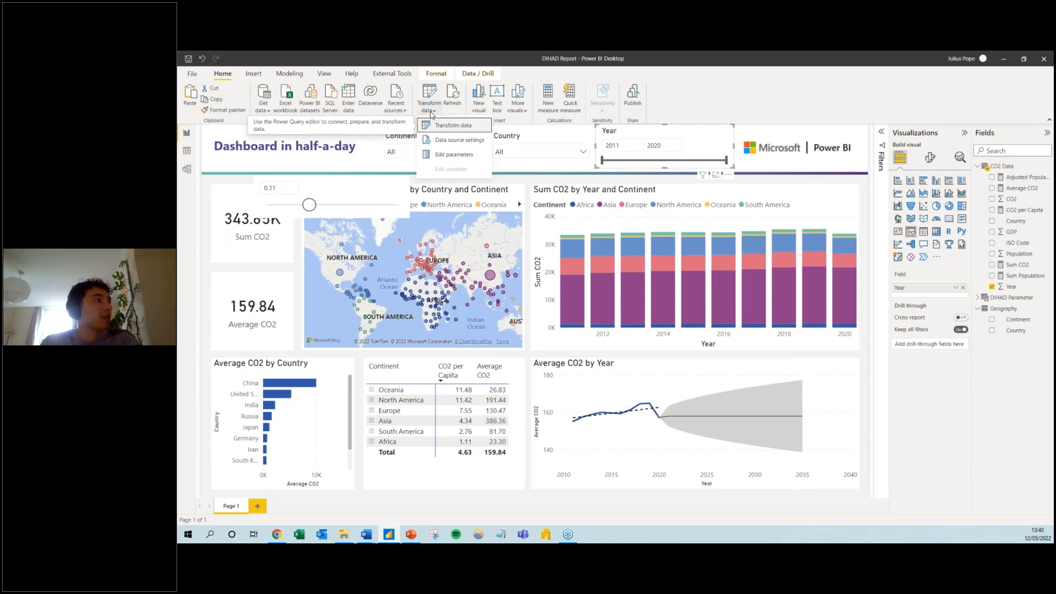
{"action": "left_click", "coordinate": [452, 158]}
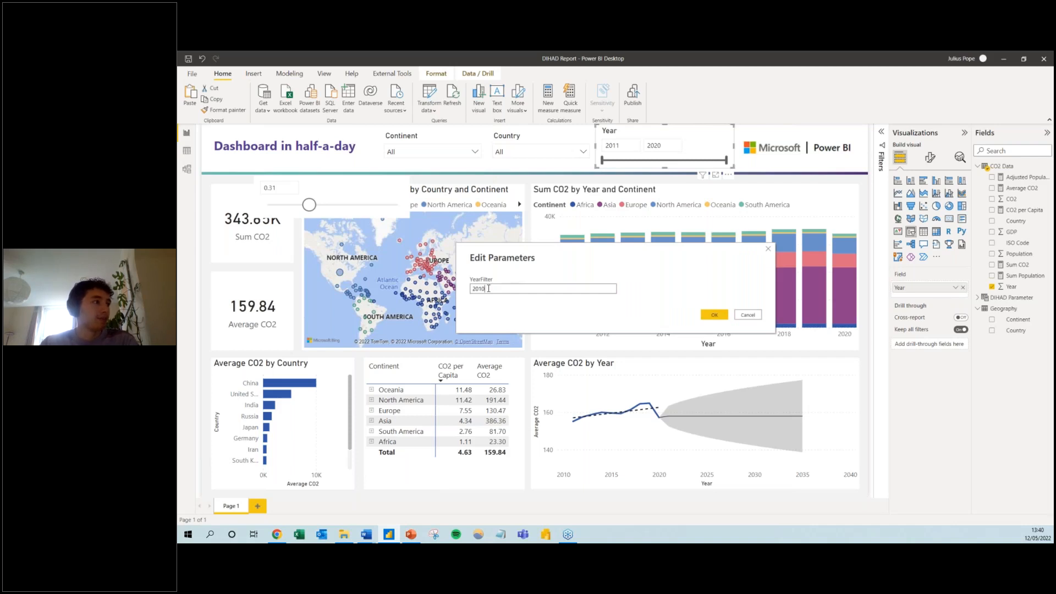
{"action": "key", "text": "BackSpace"}
{"action": "key", "text": "BackSpace"}
{"action": "type", "text": "00"}
{"action": "left_click", "coordinate": [720, 315]}
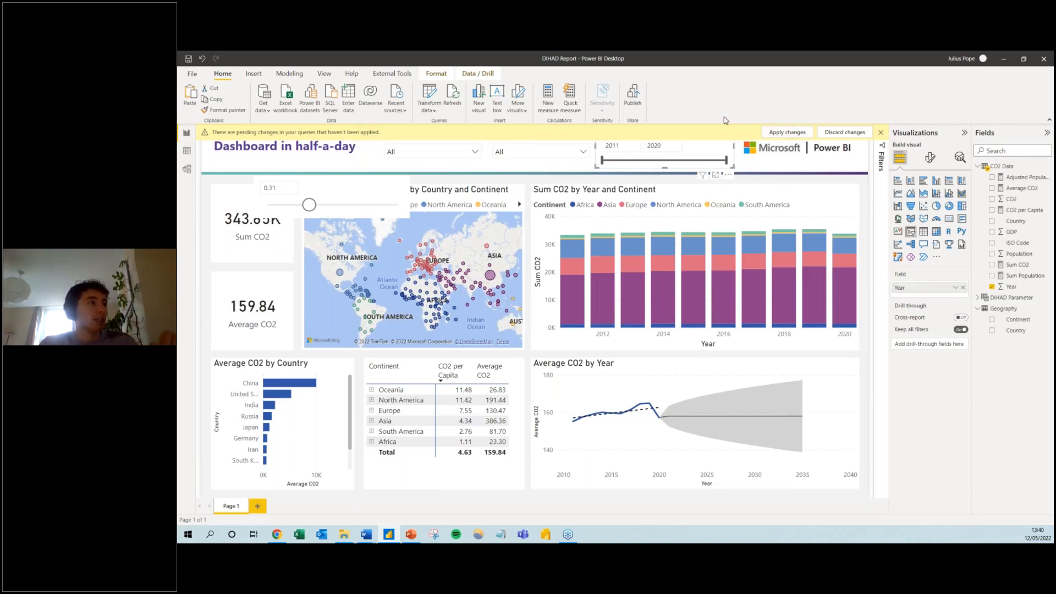
{"action": "left_click", "coordinate": [787, 133]}
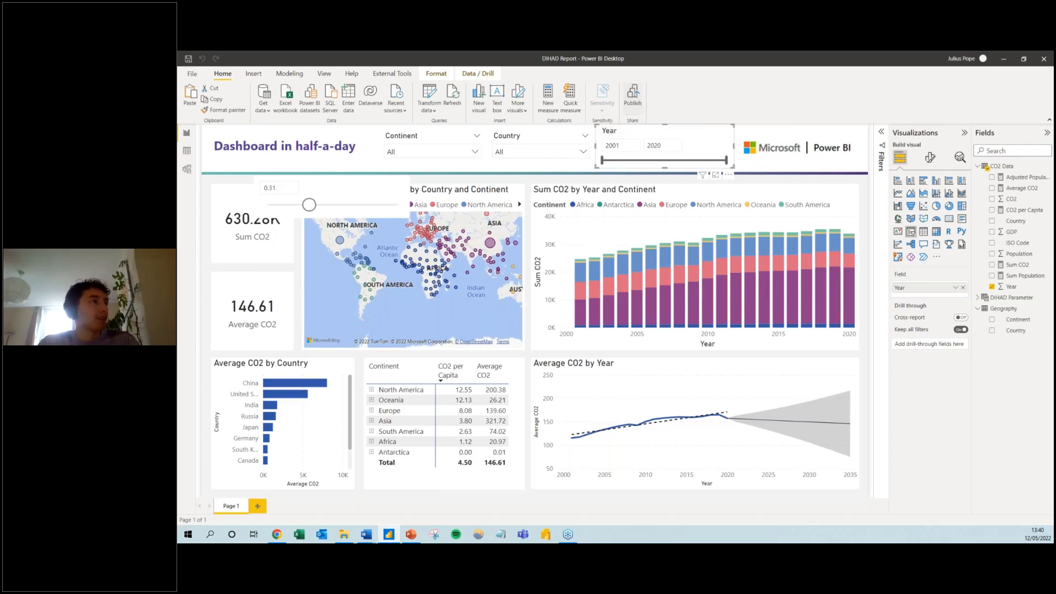
Publish the report to the Dashboard in half-a day workspace, replacing the existing dataset
{"action": "key", "text": "Return"}
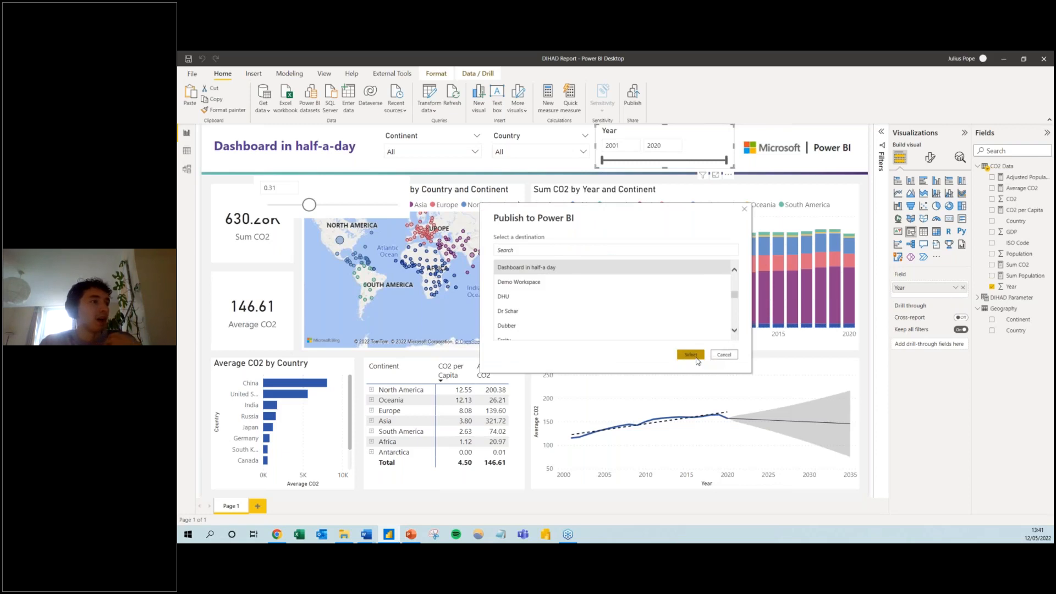
{"action": "left_click", "coordinate": [690, 354]}
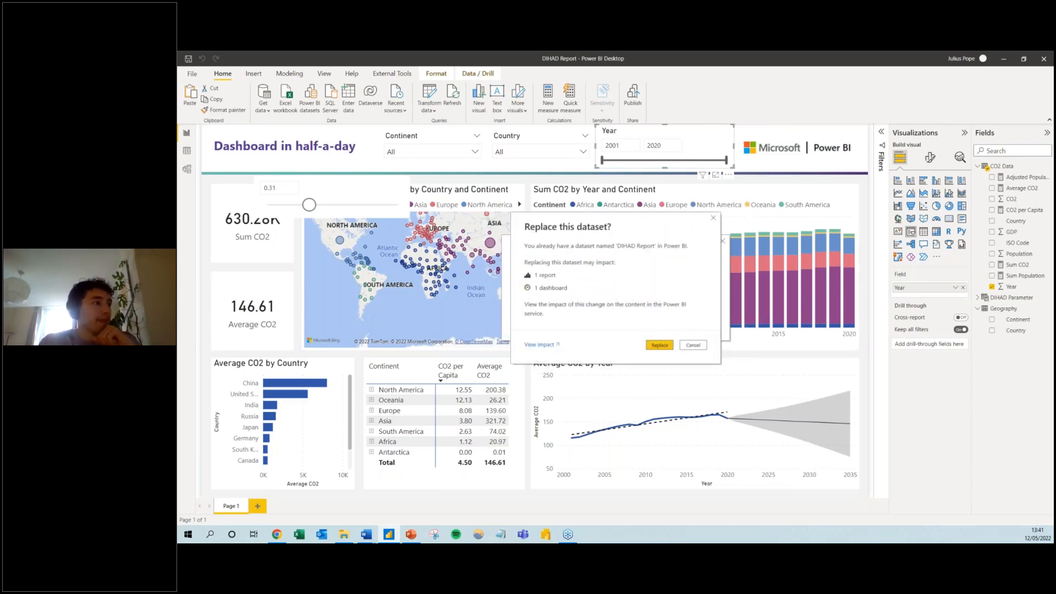
{"action": "left_click", "coordinate": [654, 346]}
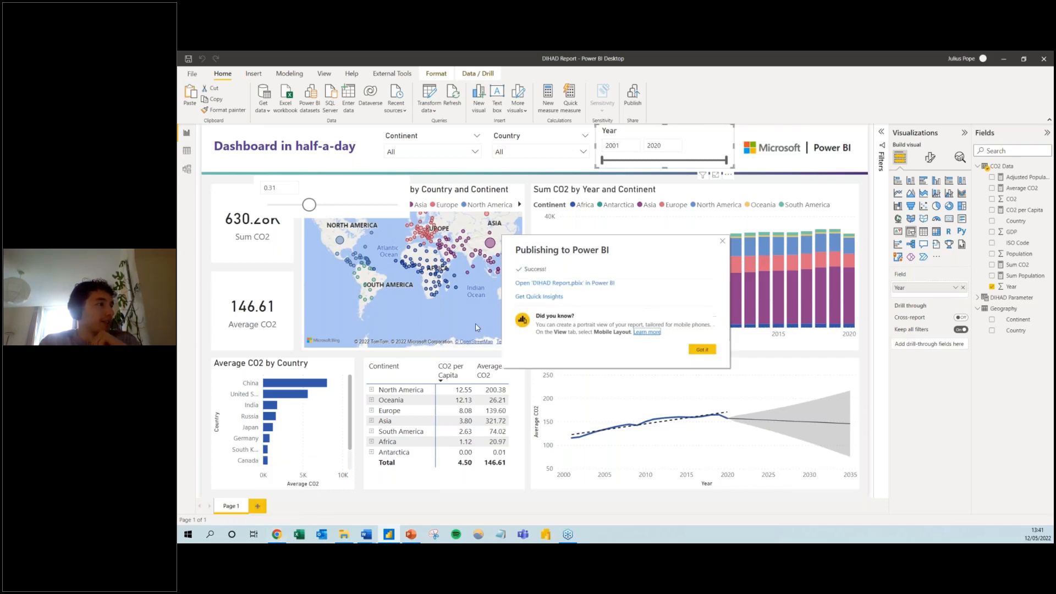
Switch to the Power BI service in Chrome, open the published DIHAD Report, and set its what-if slicer to 0.41
{"action": "left_click", "coordinate": [277, 534]}
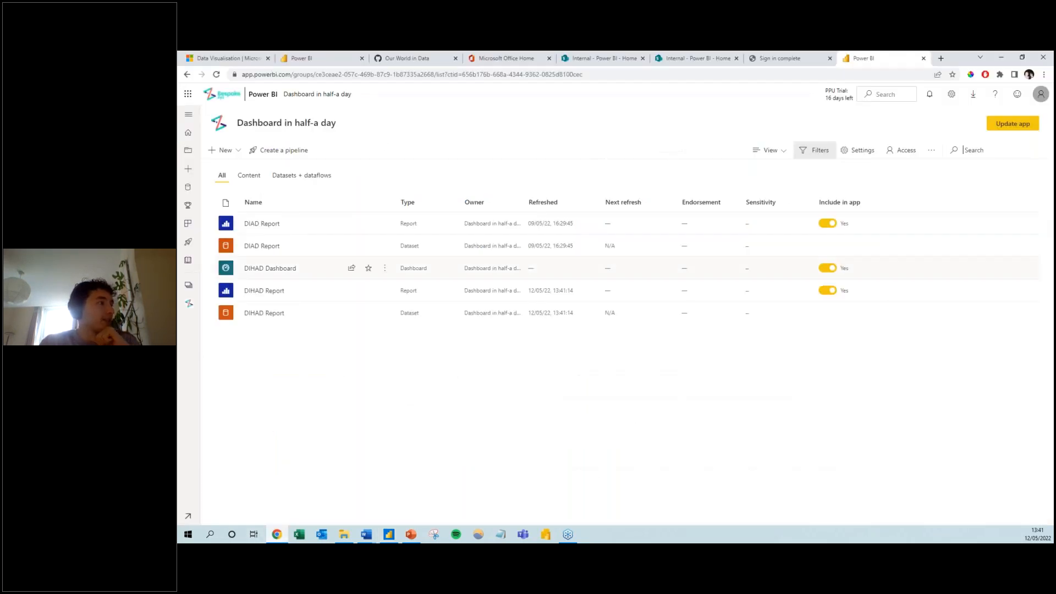
{"action": "left_click", "coordinate": [216, 74]}
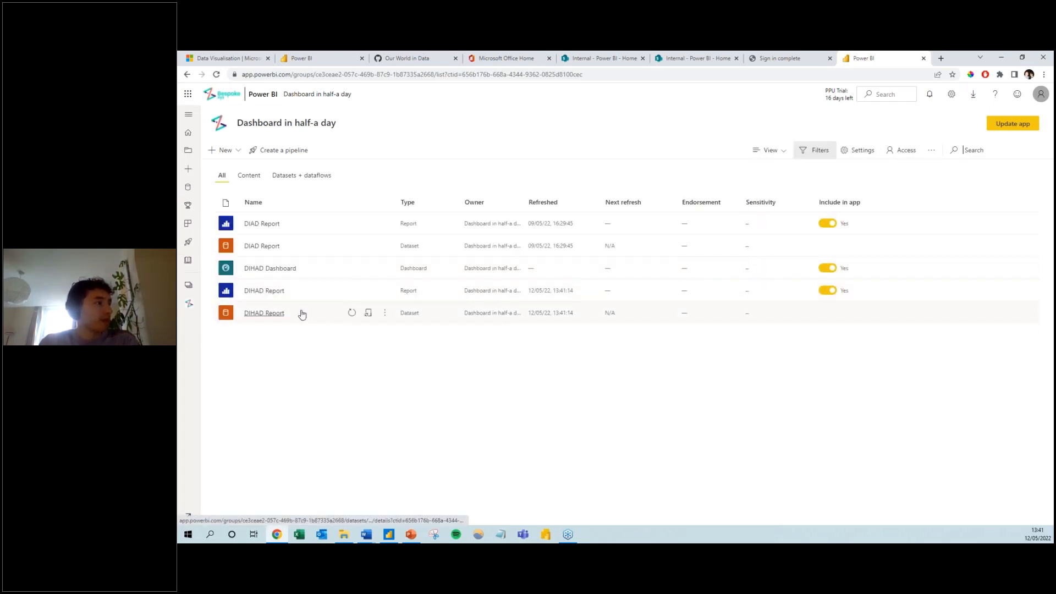
{"action": "left_click", "coordinate": [265, 292]}
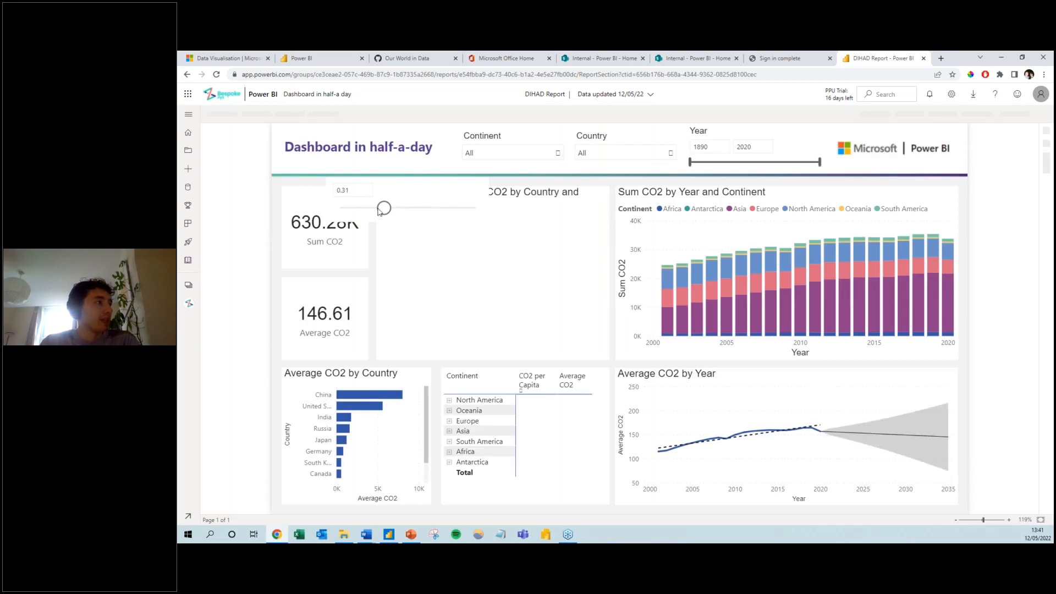
{"action": "left_click_drag", "start_coordinate": [387, 212], "coordinate": [405, 212]}
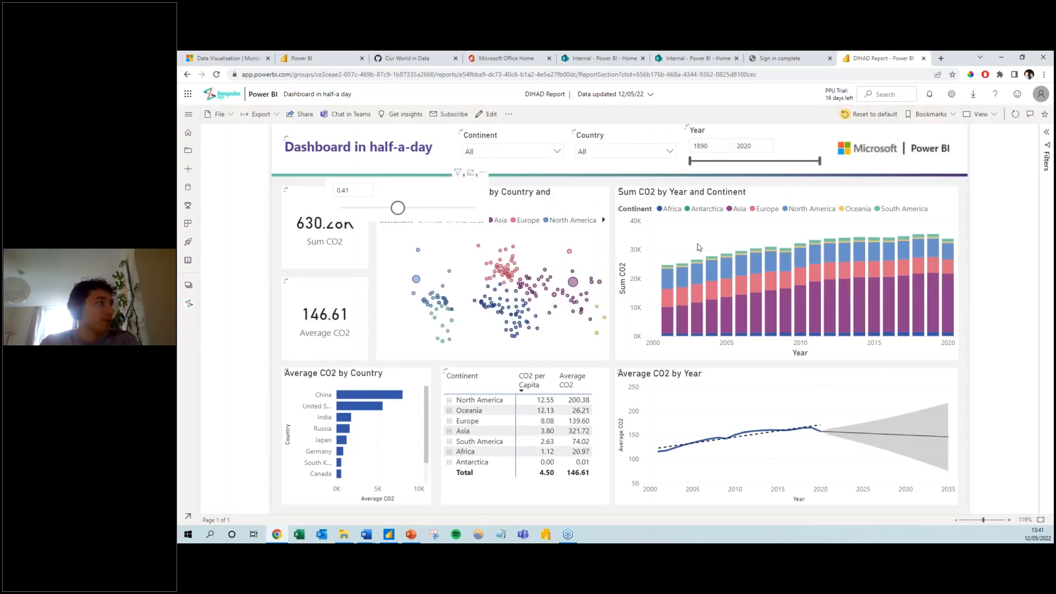
Return to the workspace and open the Parameters section in the DIHAD Report dataset's settings
{"action": "left_click", "coordinate": [330, 94]}
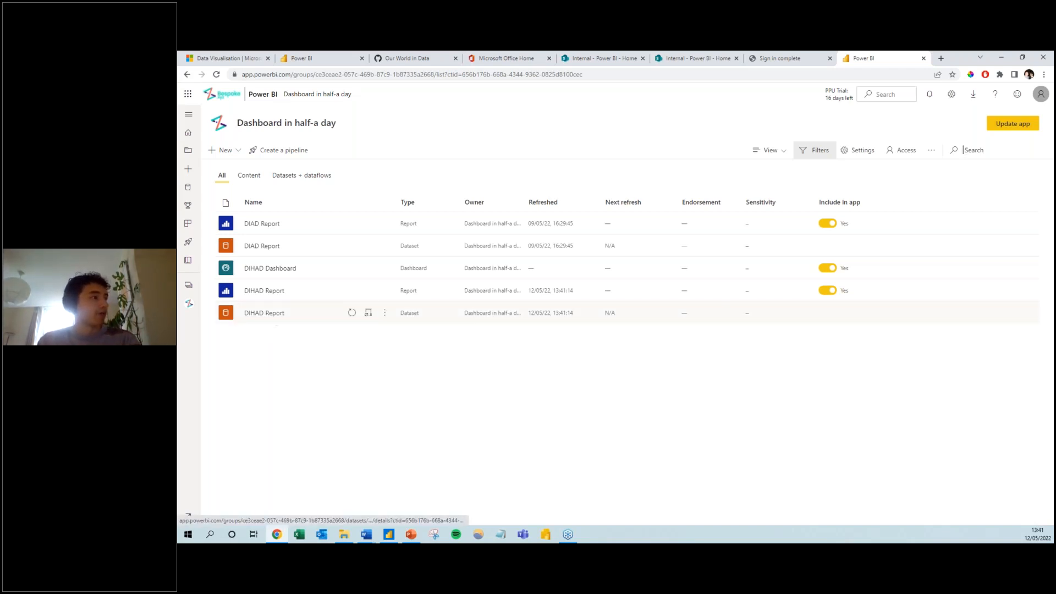
{"action": "left_click", "coordinate": [385, 313]}
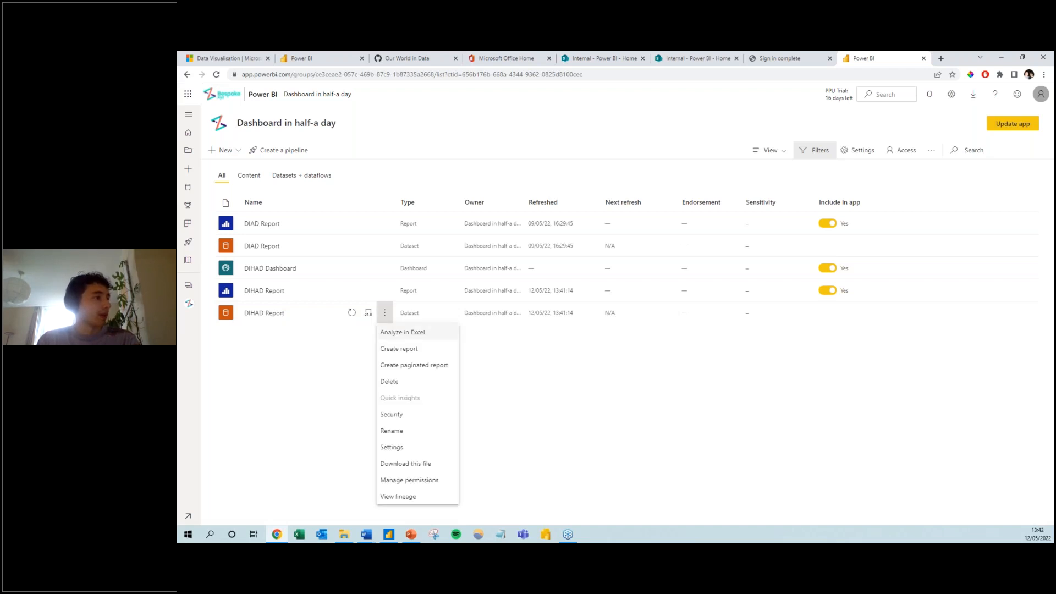
{"action": "left_click", "coordinate": [398, 448]}
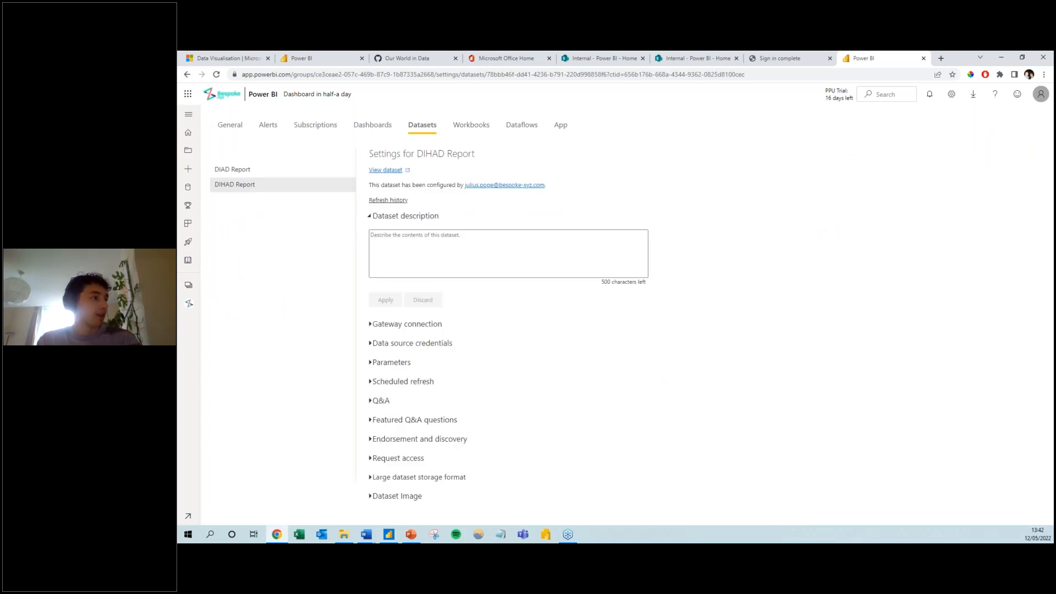
{"action": "left_click", "coordinate": [402, 363]}
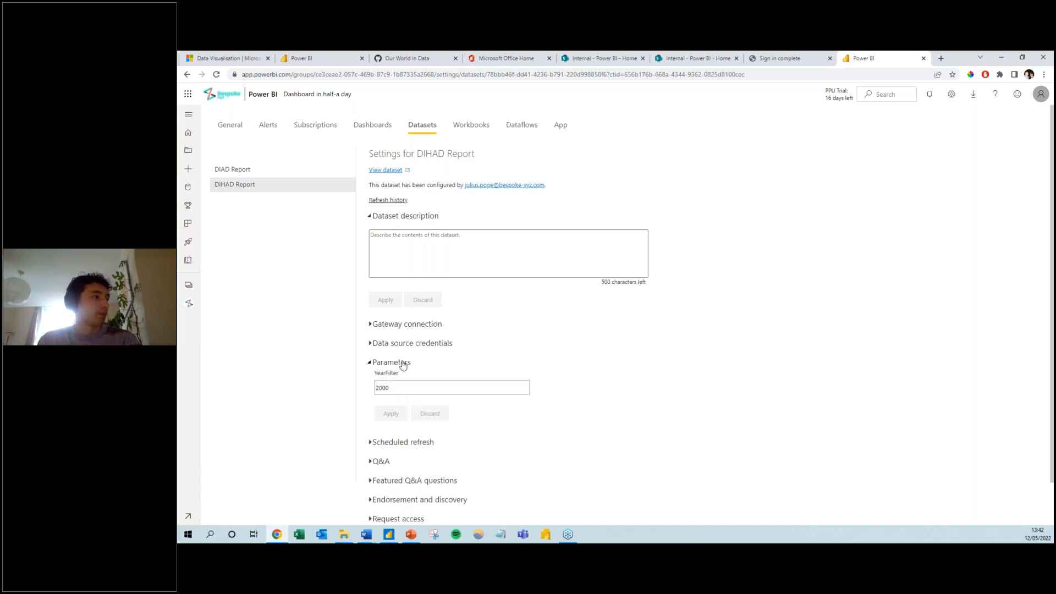
Set the dataset's YearFilter parameter to 2010 and apply the change
{"action": "left_click", "coordinate": [419, 390]}
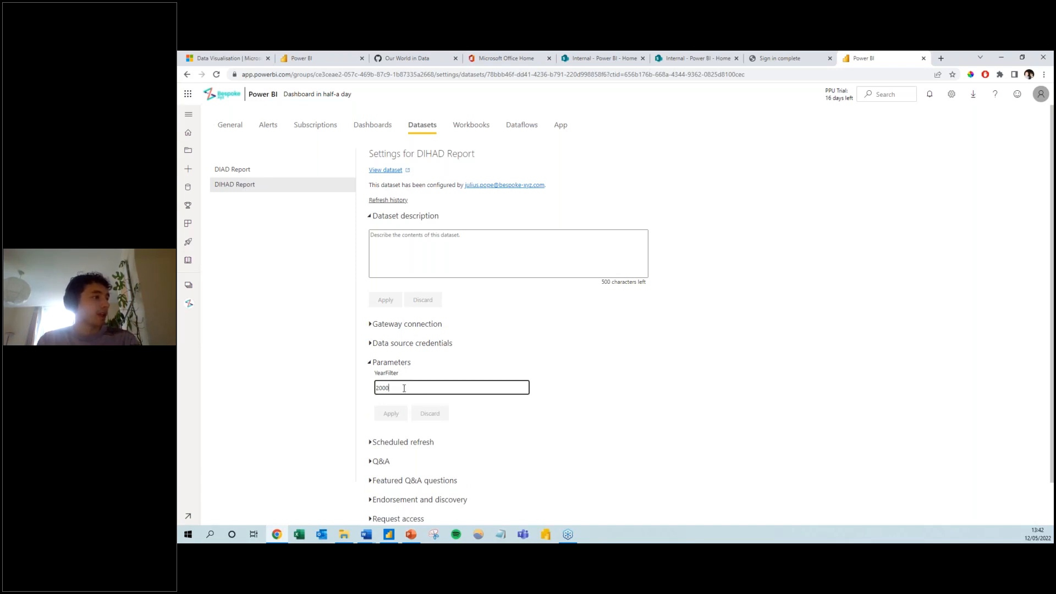
{"action": "mouse_move", "coordinate": [403, 388]}
{"action": "left_mouse_down"}
{"action": "mouse_move", "coordinate": [374, 387]}
{"action": "mouse_move", "coordinate": [384, 388]}
{"action": "left_mouse_up"}
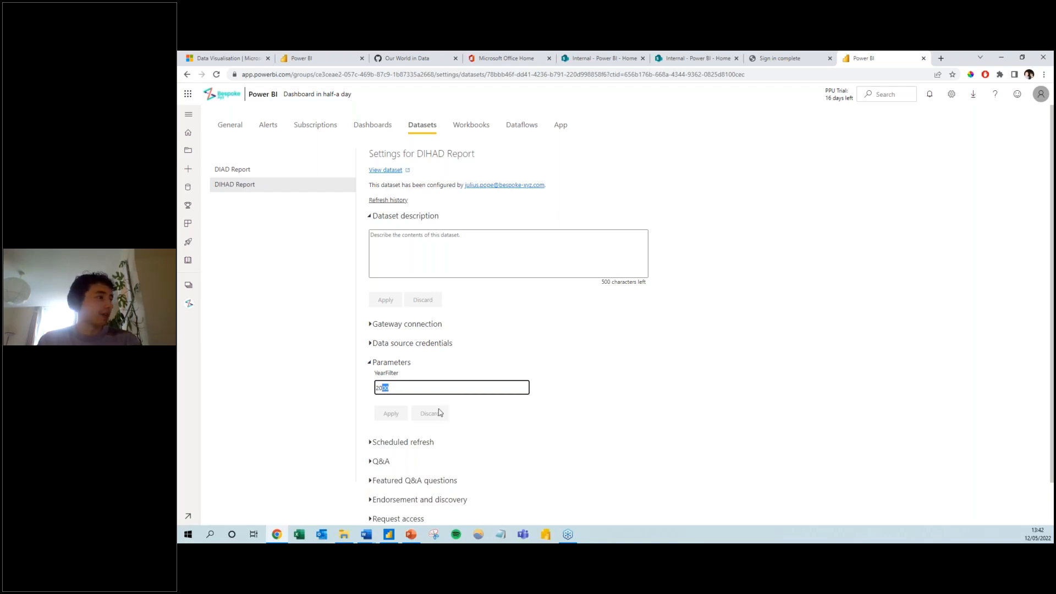
{"action": "type", "text": "10"}
{"action": "left_click", "coordinate": [394, 415]}
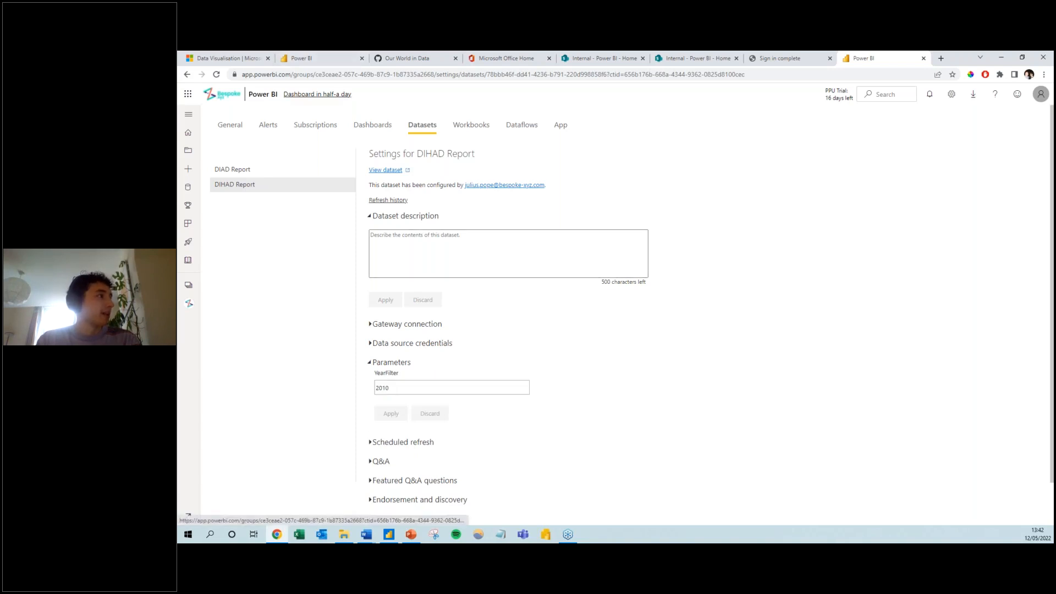
Return to the Dashboard in half-a day workspace and refresh the DIHAD Report dataset on demand
{"action": "left_click", "coordinate": [318, 94]}
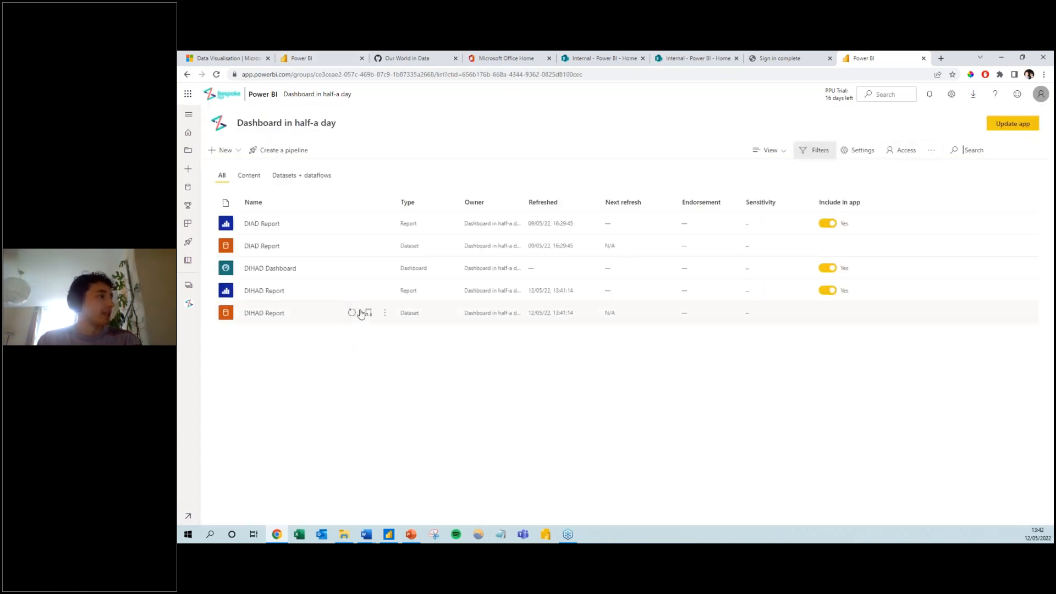
{"action": "left_click", "coordinate": [351, 312]}
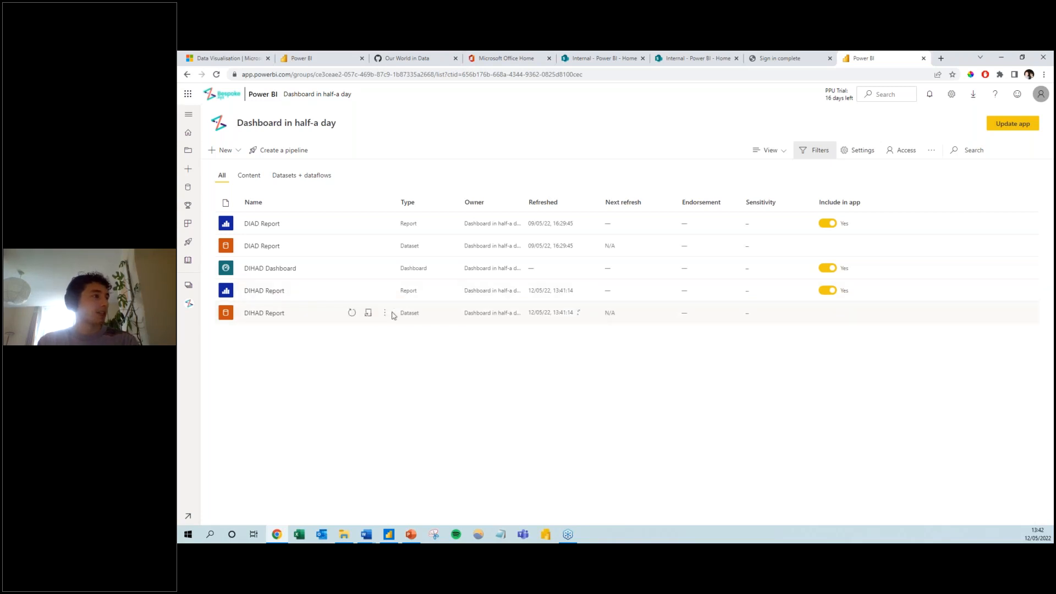
{"action": "left_click", "coordinate": [351, 313]}
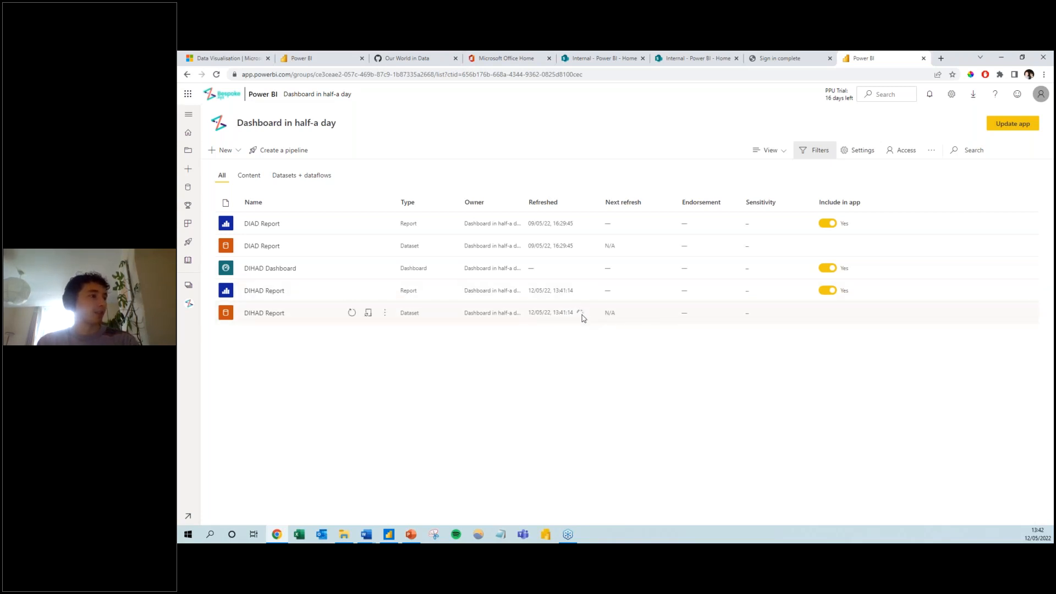
Check the refresh history in the DIHAD Report dataset's settings, then return to the workspace
{"action": "left_click", "coordinate": [368, 315]}
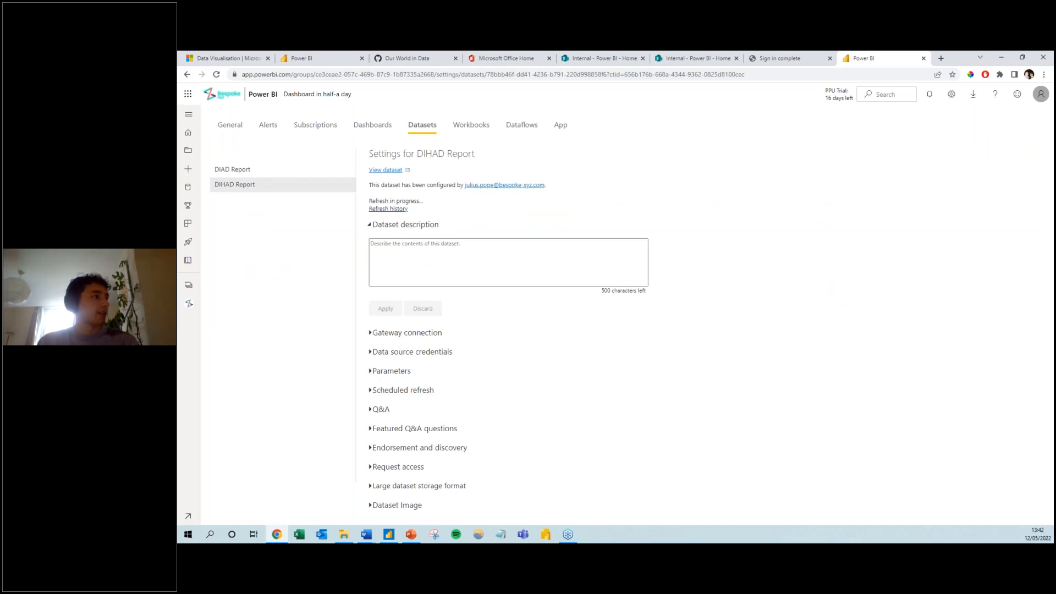
{"action": "triple_click", "coordinate": [388, 199]}
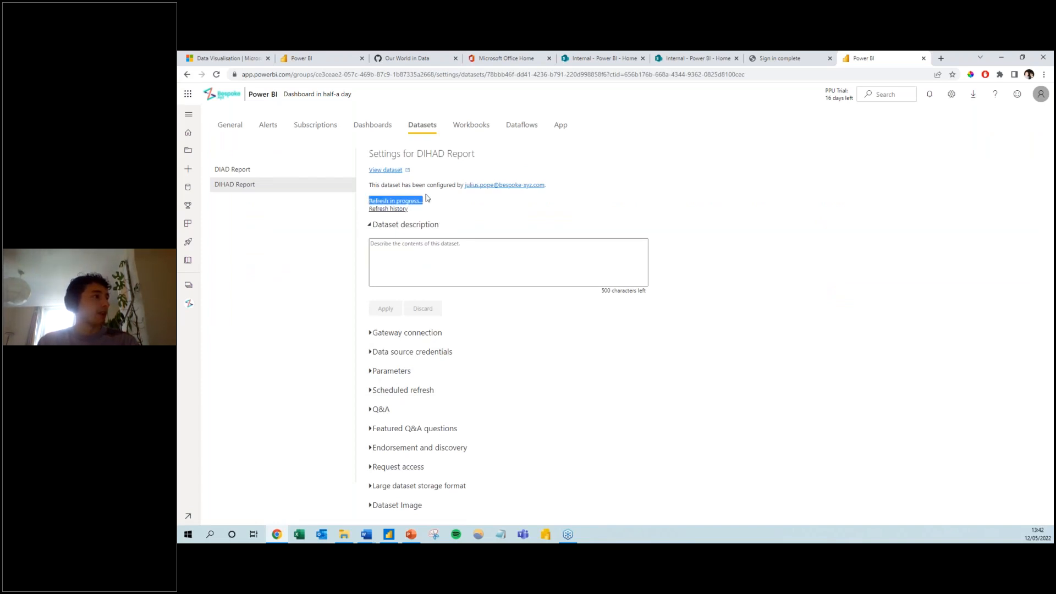
{"action": "left_click", "coordinate": [398, 209]}
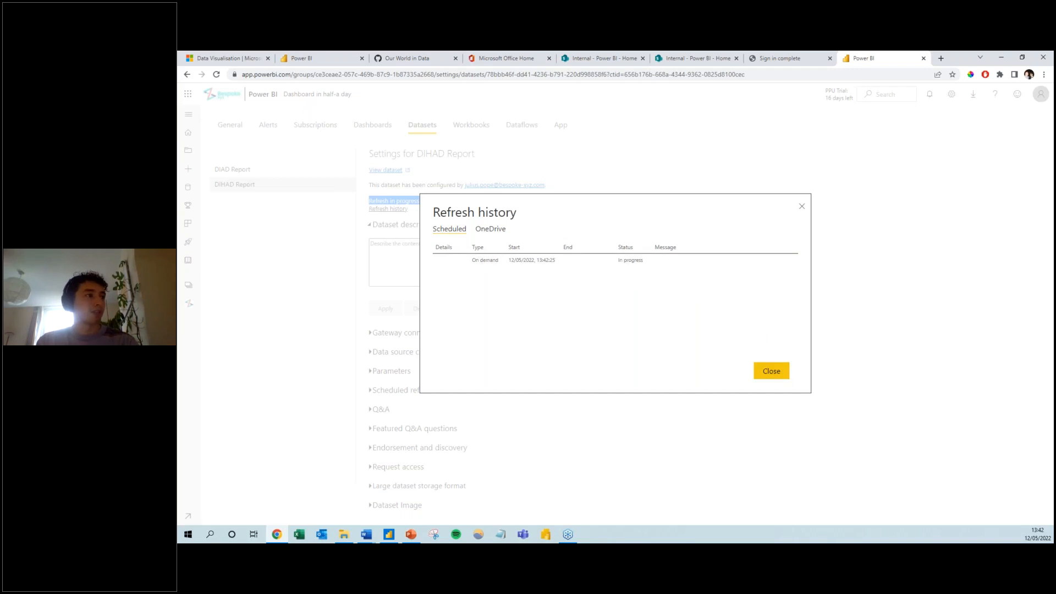
{"action": "left_click", "coordinate": [770, 371]}
{"action": "left_click", "coordinate": [321, 97]}
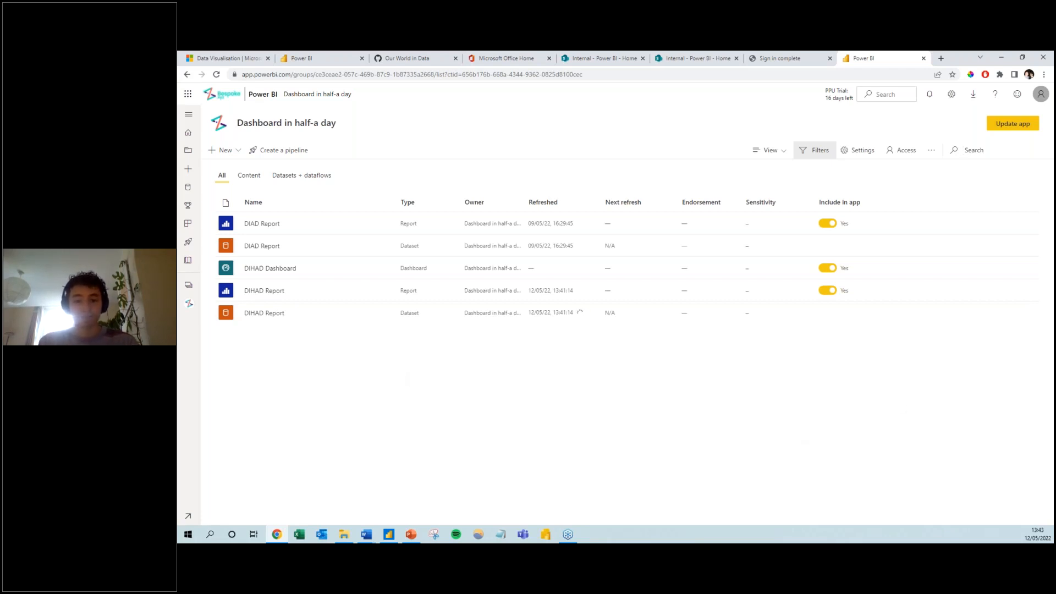
Switch to the DIHAD Presentation in PowerPoint, start the slide show from the Lab 3 slide, and advance to the "Any questions?" slide
{"action": "key", "text": "alt+Tab"}
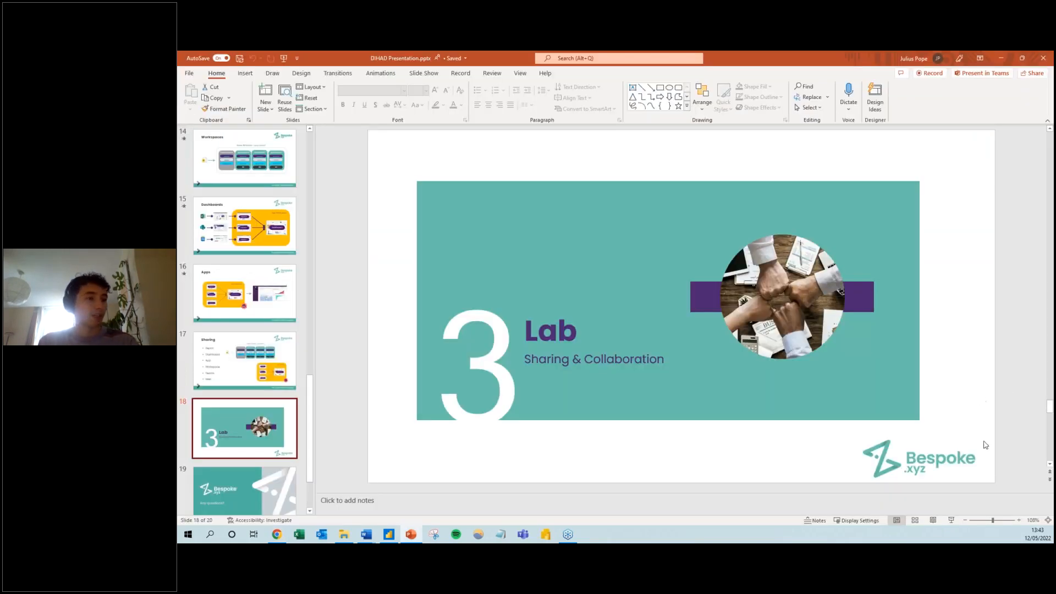
{"action": "left_click", "coordinate": [952, 521]}
{"action": "key", "text": "Right"}
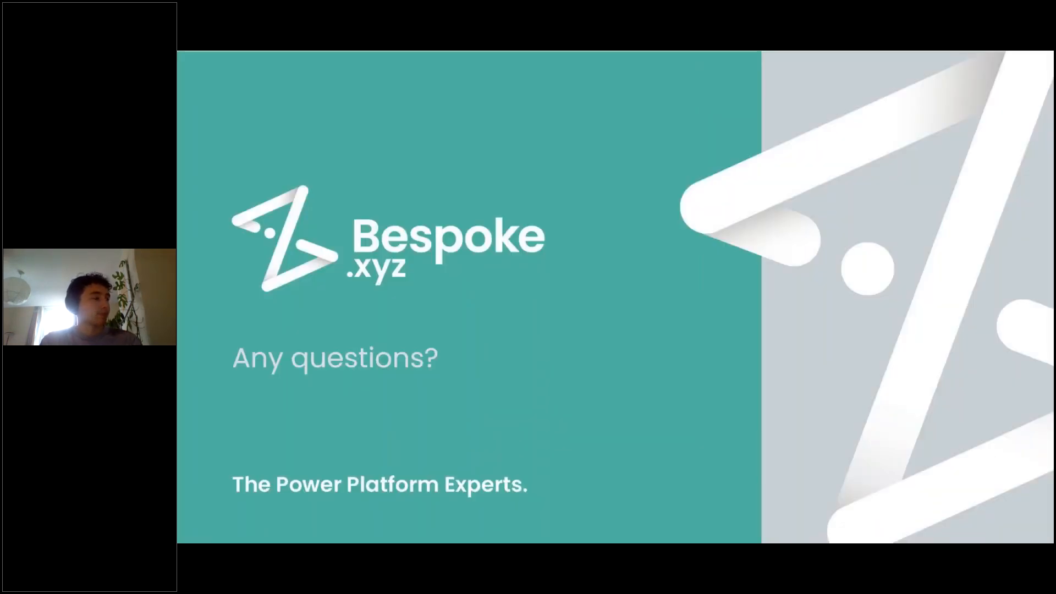